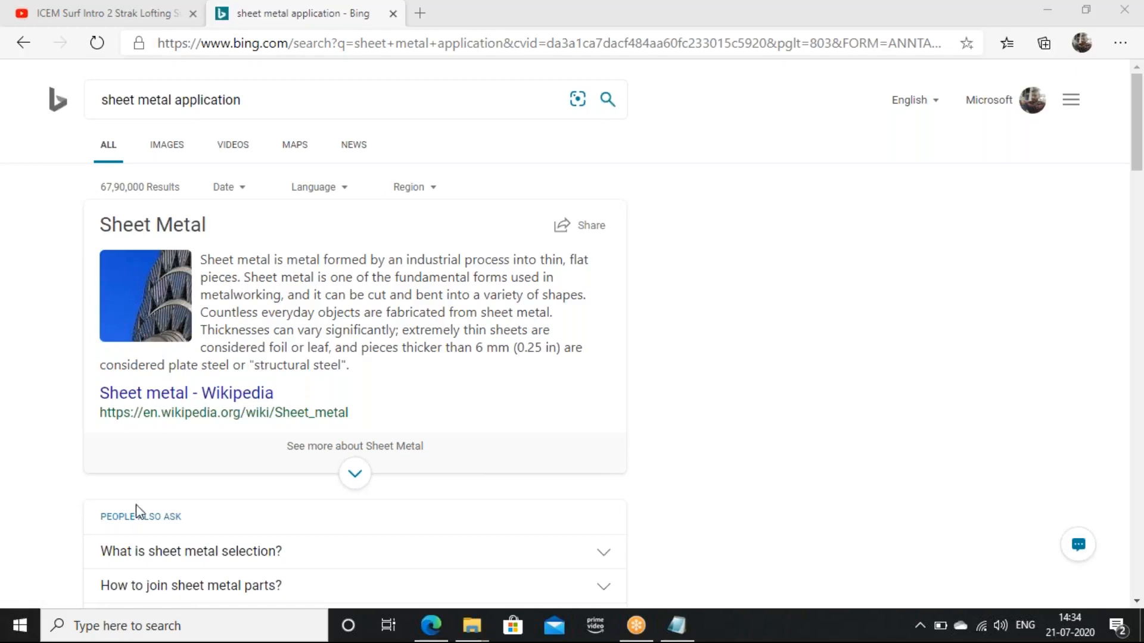
# - Read the sheet metal application web results and expand the question about sheet metal selection
pyautogui.scroll(-4, 134, 510)
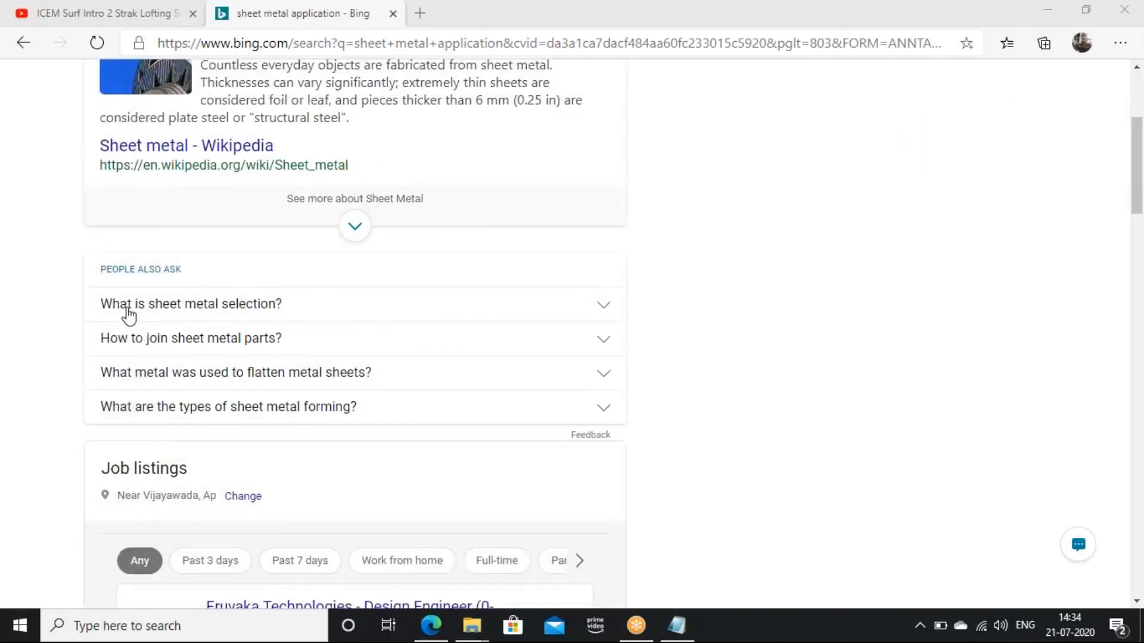
pyautogui.click(612, 309)
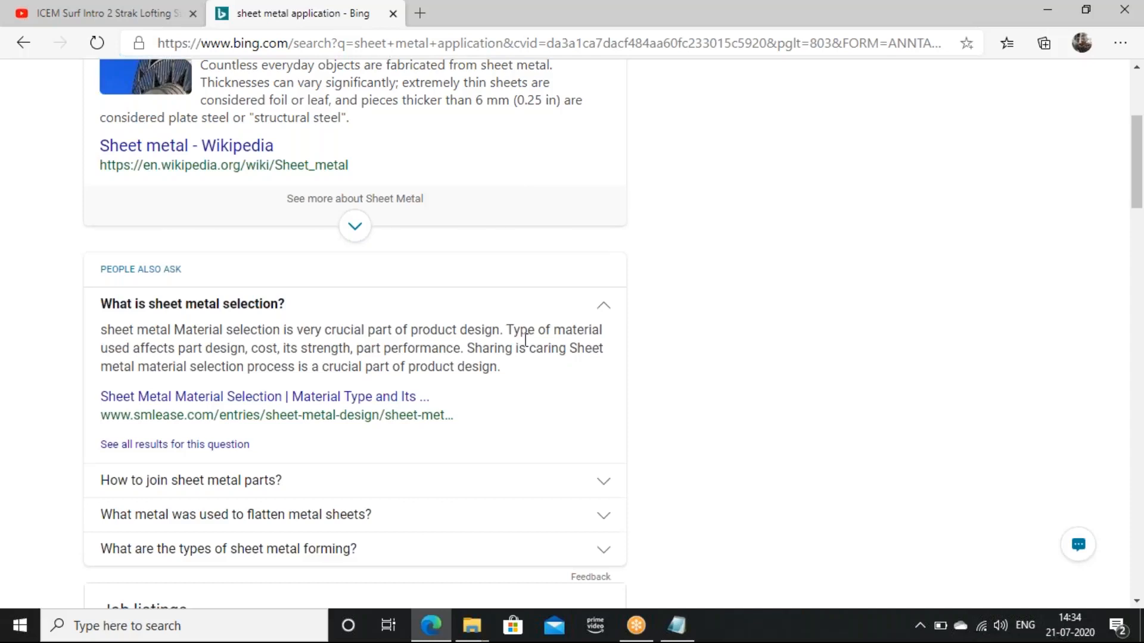
pyautogui.click(608, 311)
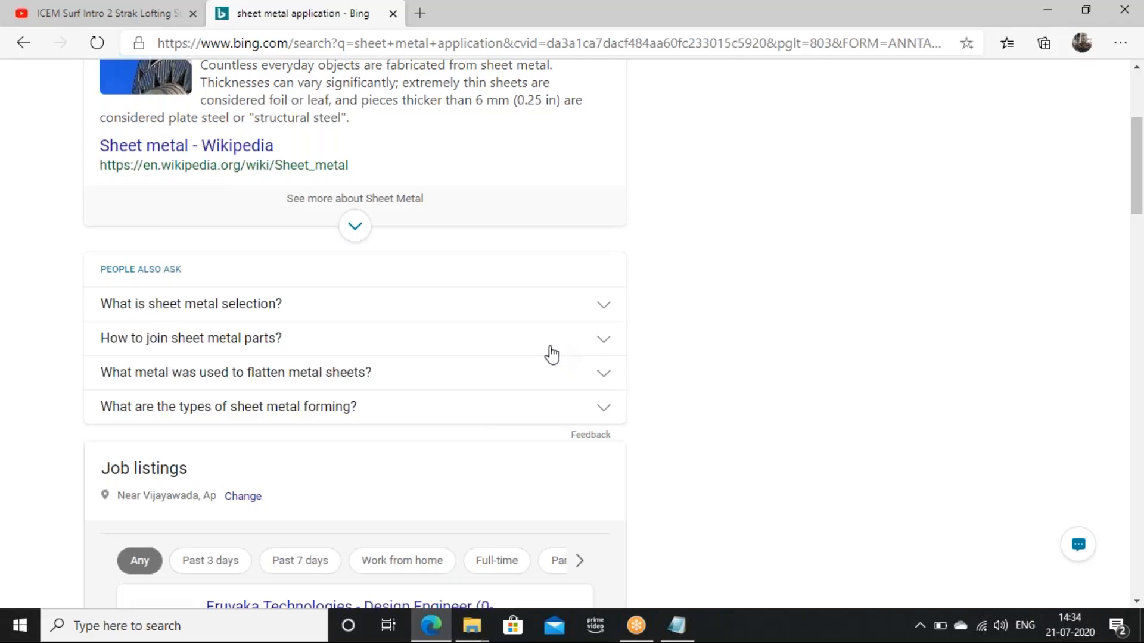
pyautogui.click(603, 317)
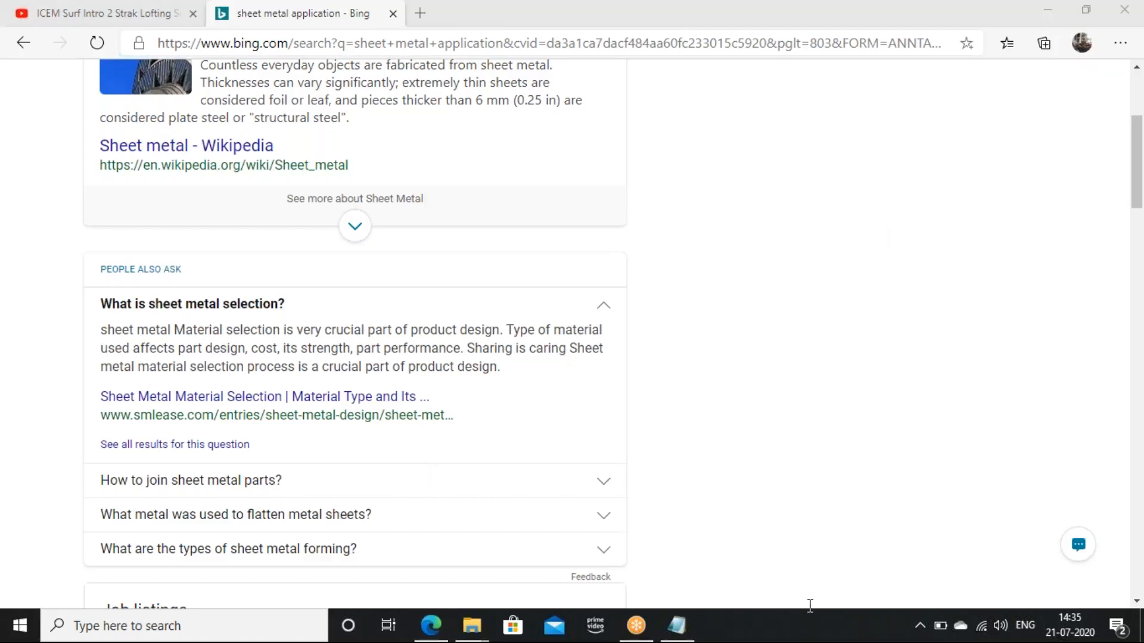
pyautogui.scroll(-4, 548, 459)
pyautogui.scroll(8, 548, 459)
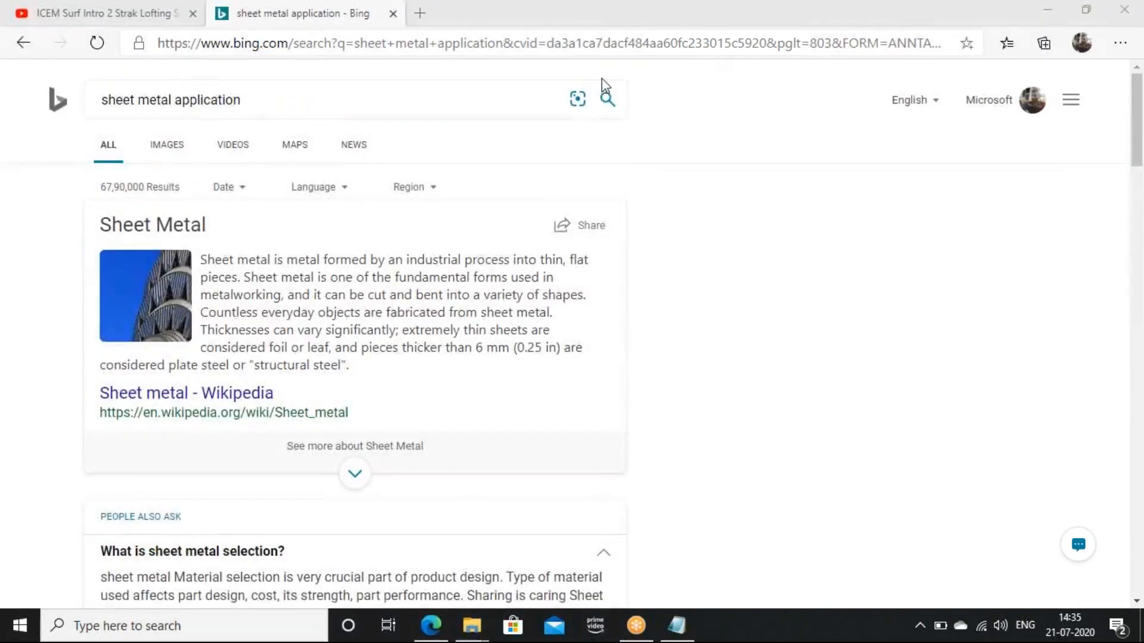
# - Switch to image results for sheet metal application and open sample images in the image viewer
pyautogui.click(167, 146)
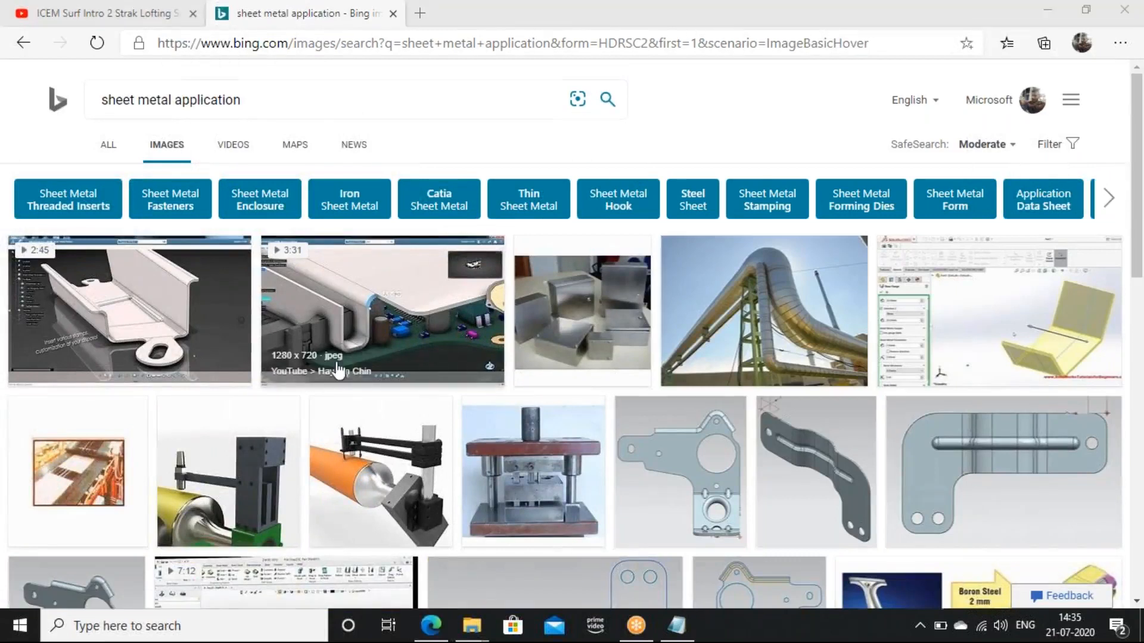
pyautogui.scroll(-10, 358, 351)
pyautogui.scroll(-15, 275, 419)
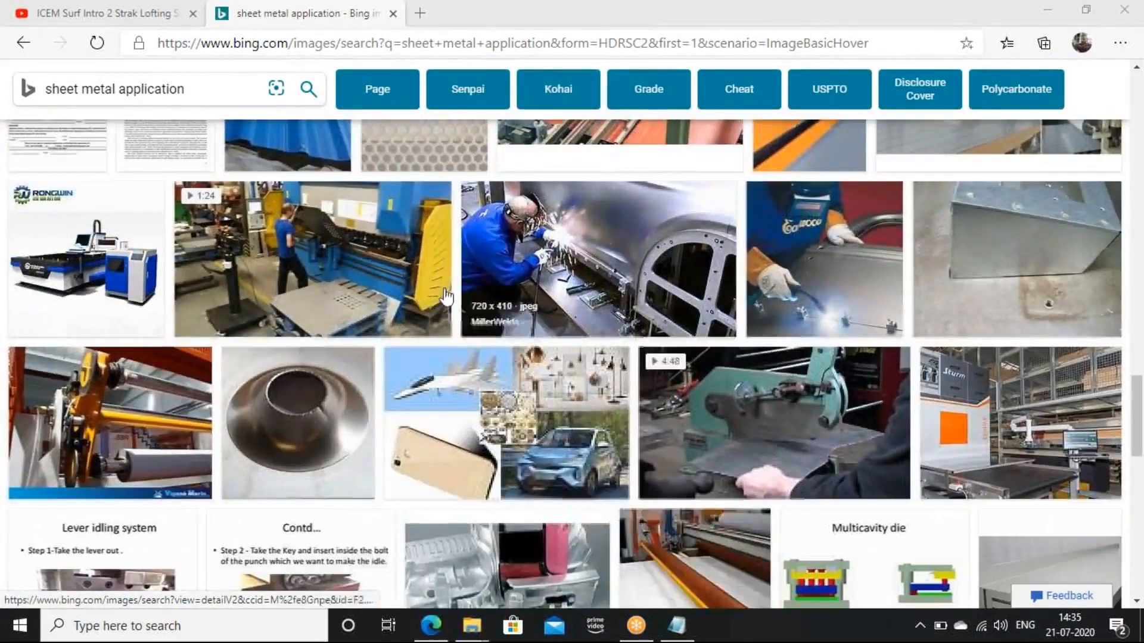
pyautogui.scroll(-5, 438, 386)
pyautogui.click(639, 426)
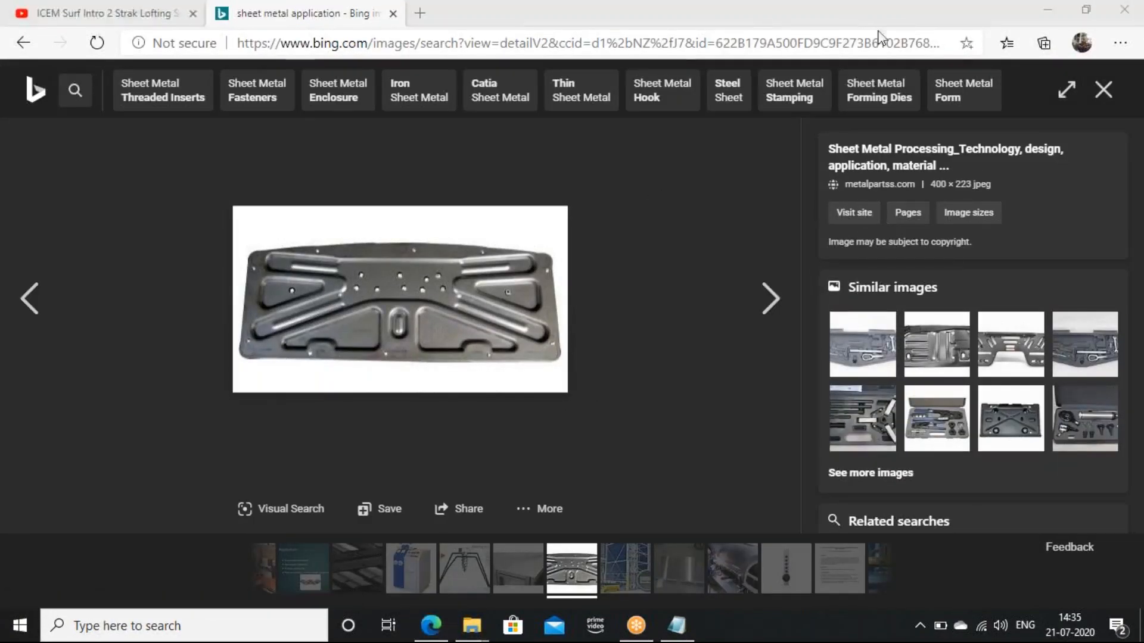
pyautogui.click(1065, 366)
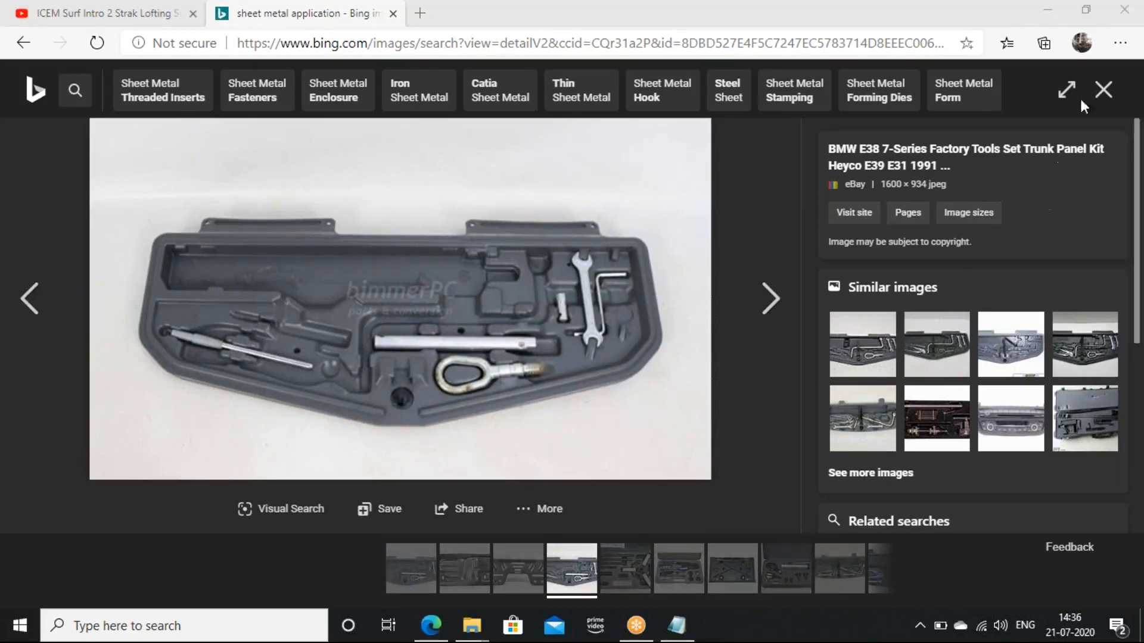
pyautogui.click(1103, 90)
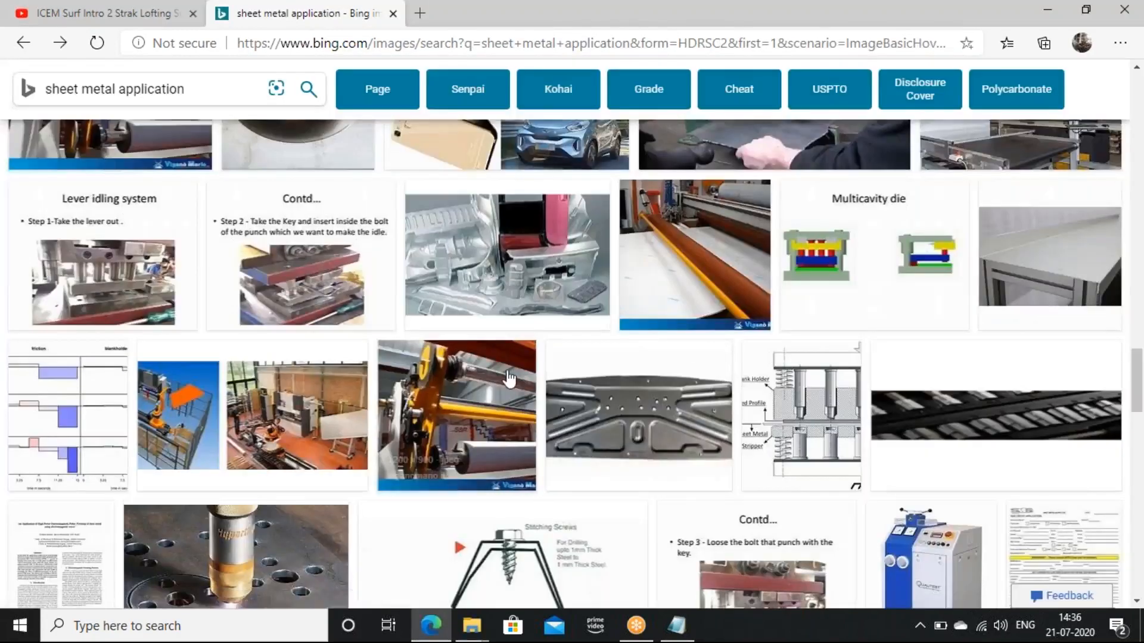
# - Browse further sheet metal images, opening a laser cutting picture and a perforated sheet picture
pyautogui.scroll(-10, 503, 377)
pyautogui.scroll(8, 424, 410)
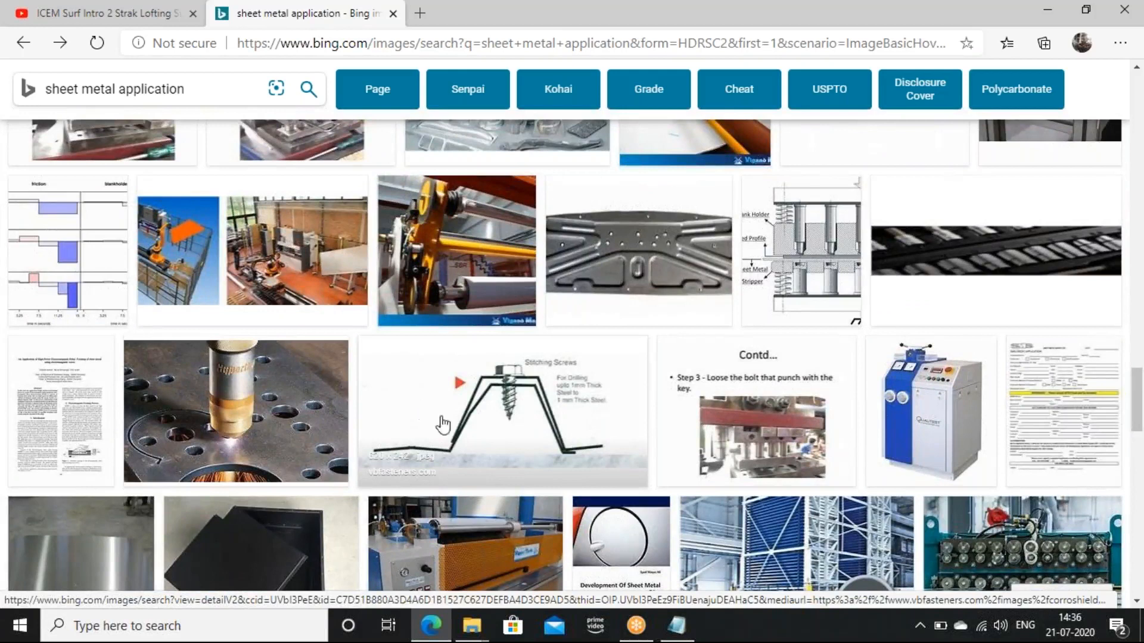
pyautogui.click(421, 416)
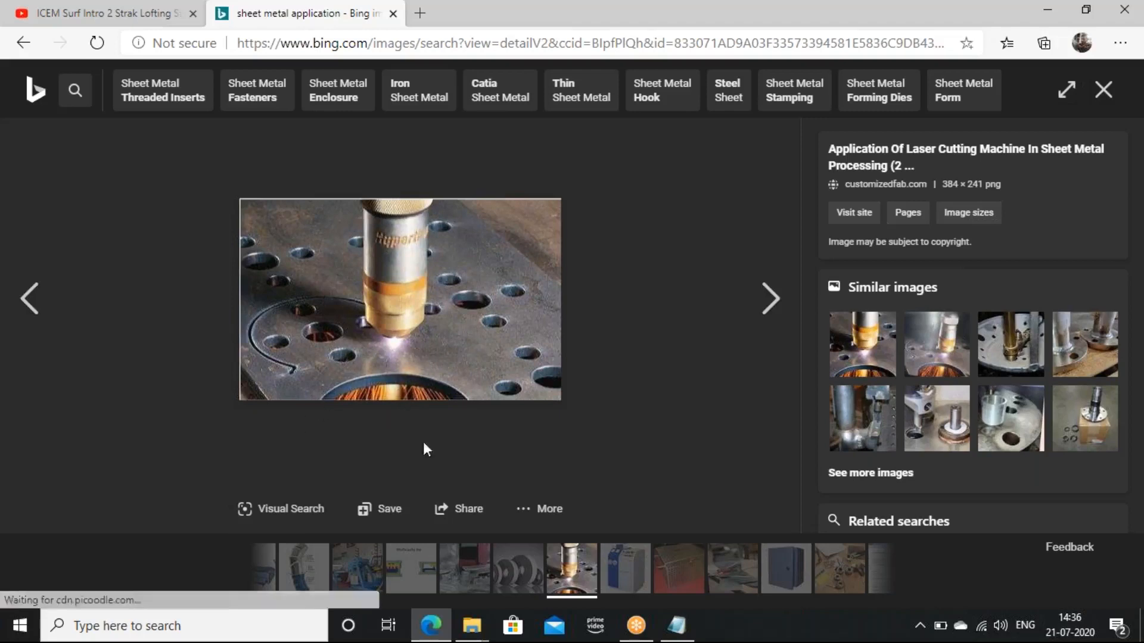
pyautogui.click(1107, 100)
pyautogui.scroll(-5, 457, 441)
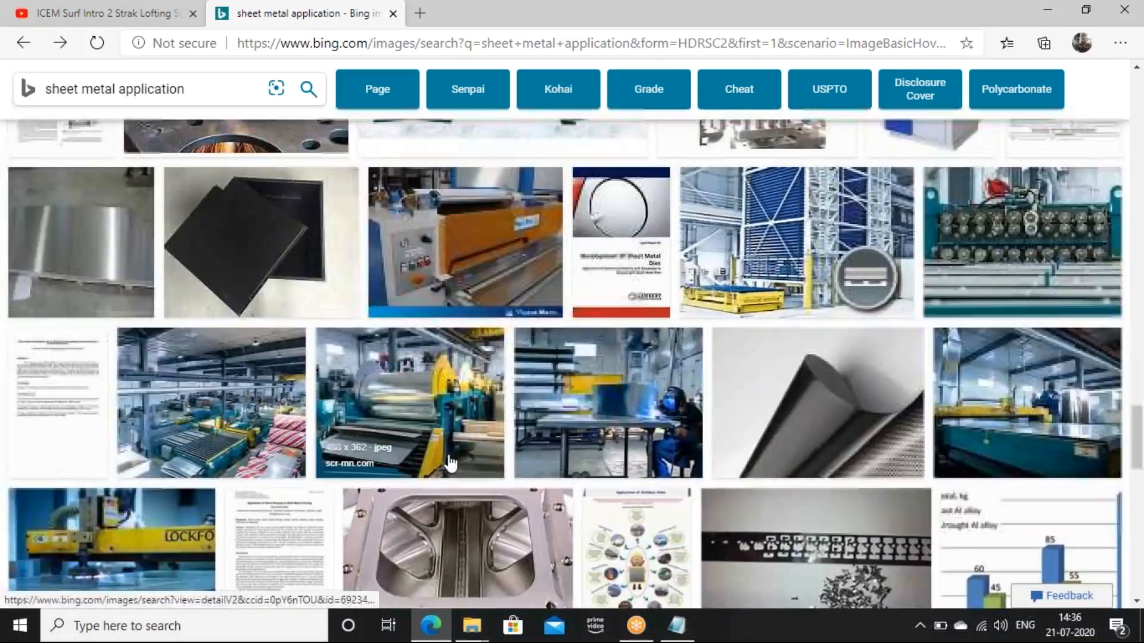
pyautogui.scroll(-5, 449, 462)
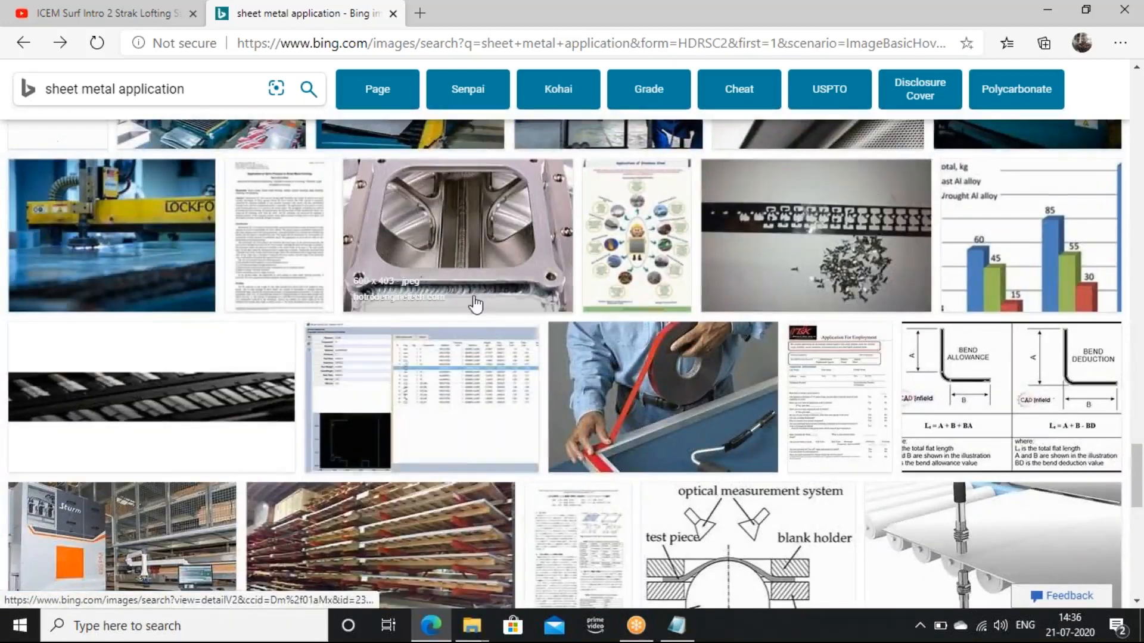
pyautogui.scroll(-10, 427, 439)
pyautogui.scroll(-1, 464, 514)
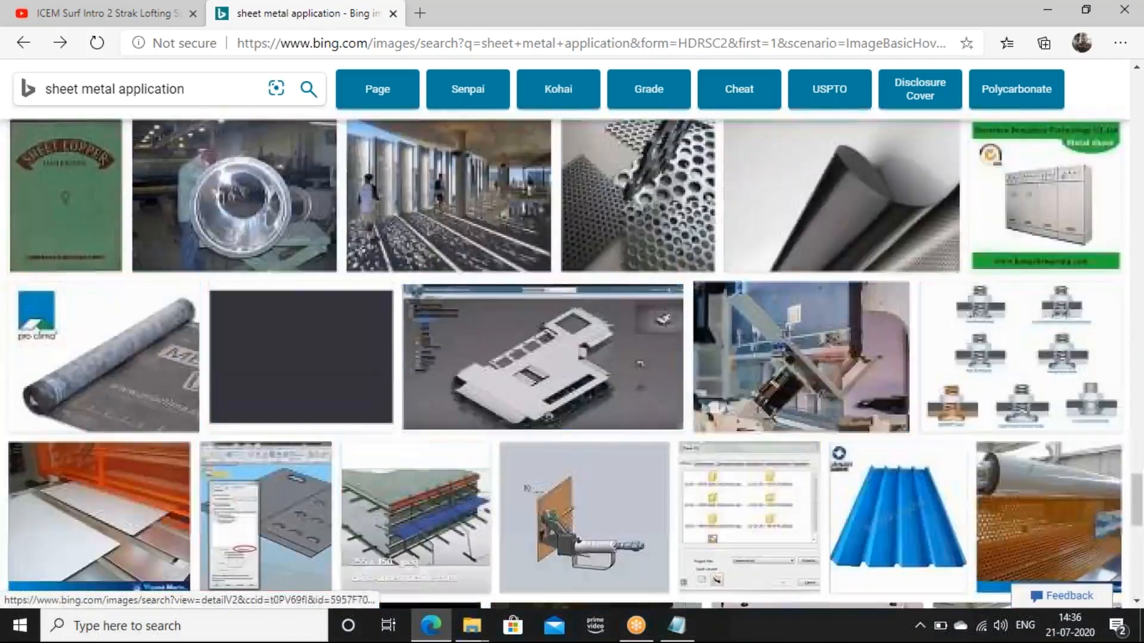
pyautogui.scroll(3, 467, 517)
pyautogui.scroll(-4, 469, 517)
pyautogui.scroll(3, 620, 387)
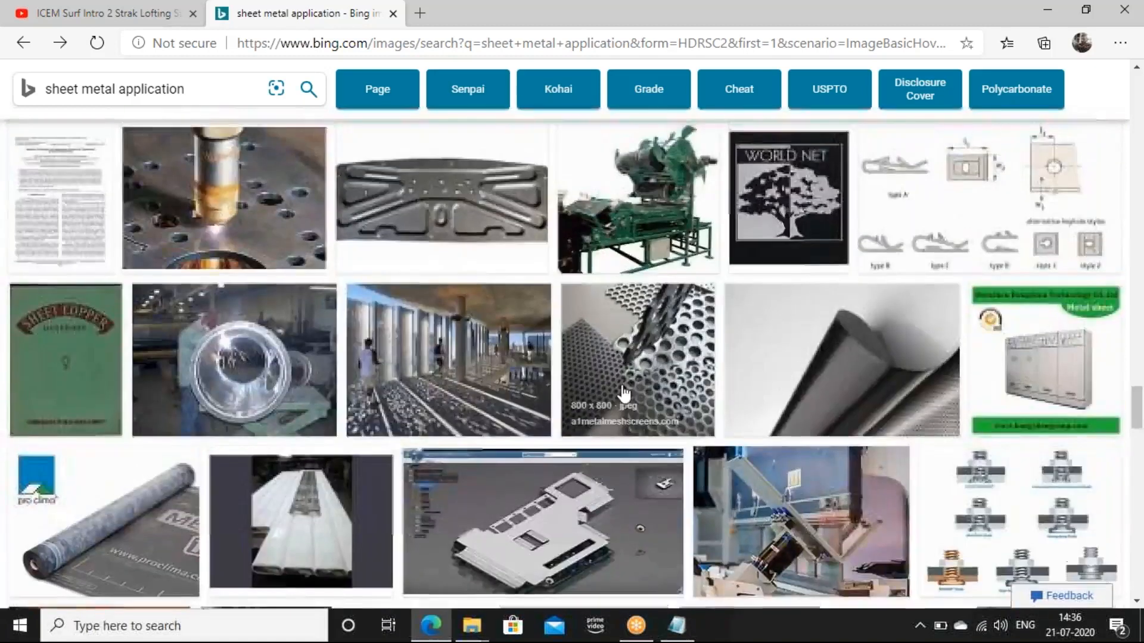
pyautogui.click(620, 386)
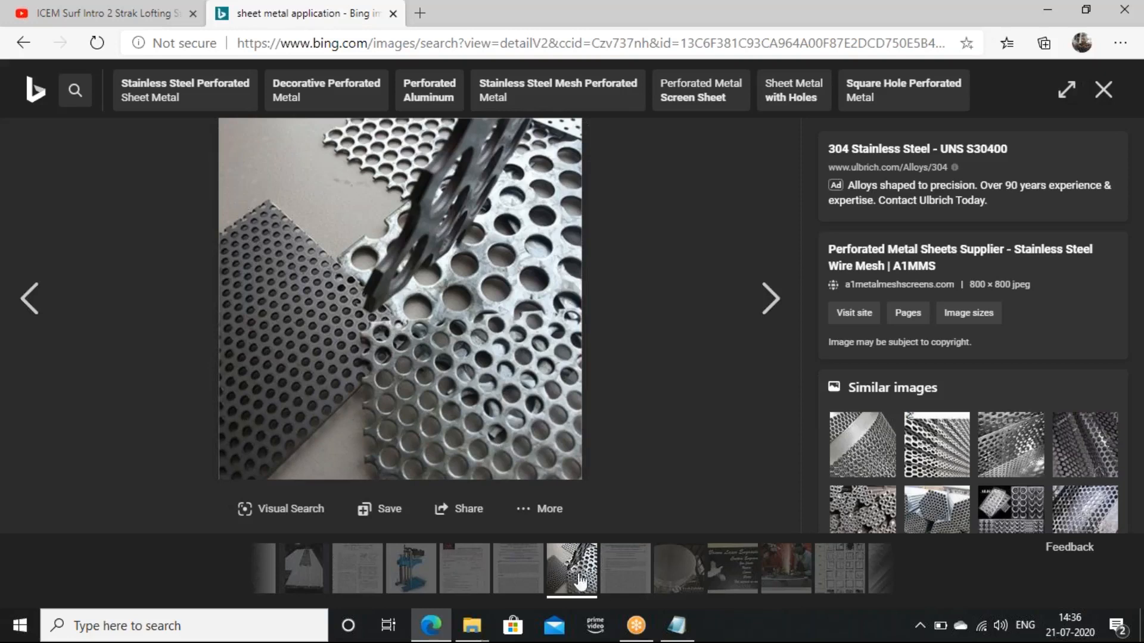
pyautogui.click(16, 50)
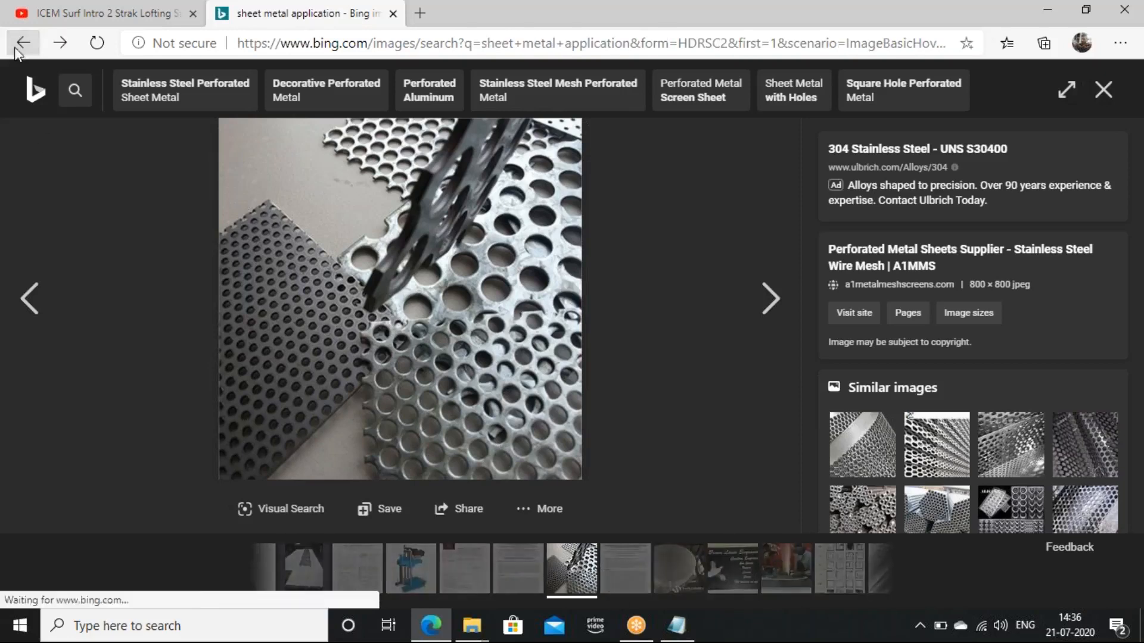
# - Browse the thin sheet metal image results and open the rolled foil picture
pyautogui.scroll(-2, 290, 457)
pyautogui.scroll(-10, 290, 456)
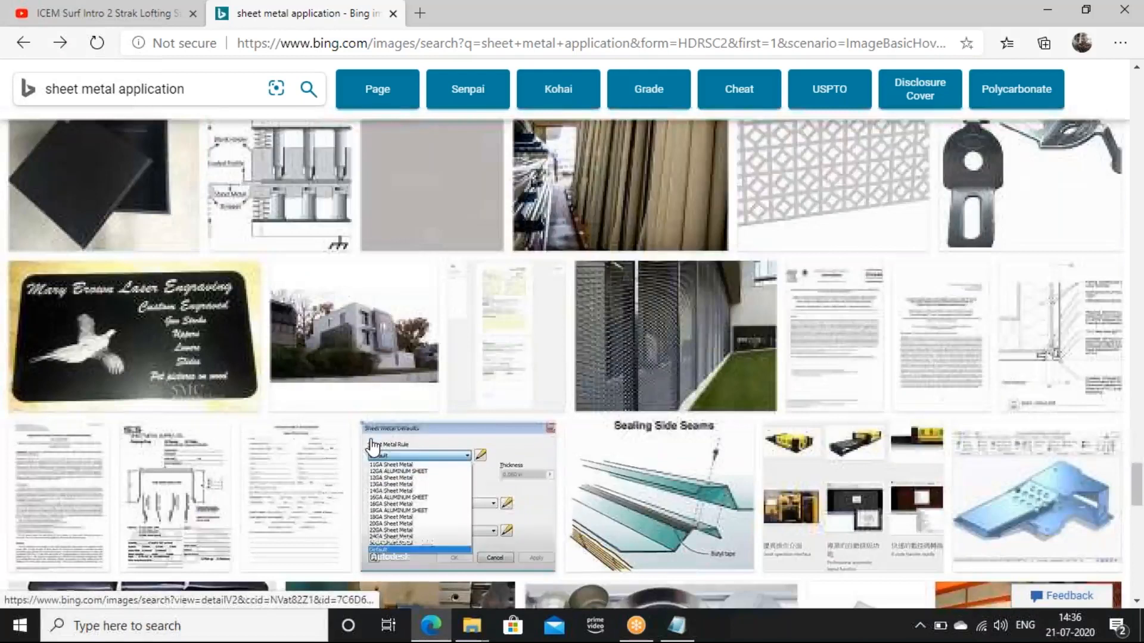
pyautogui.scroll(-5, 433, 449)
pyautogui.scroll(-5, 433, 449)
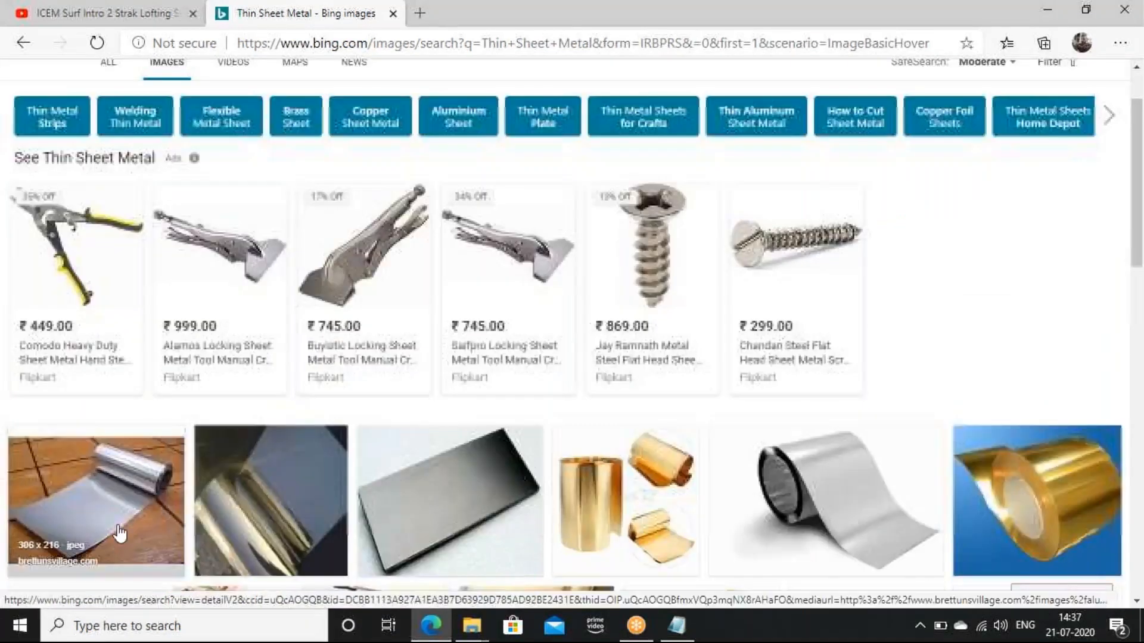
pyautogui.click(8, 588)
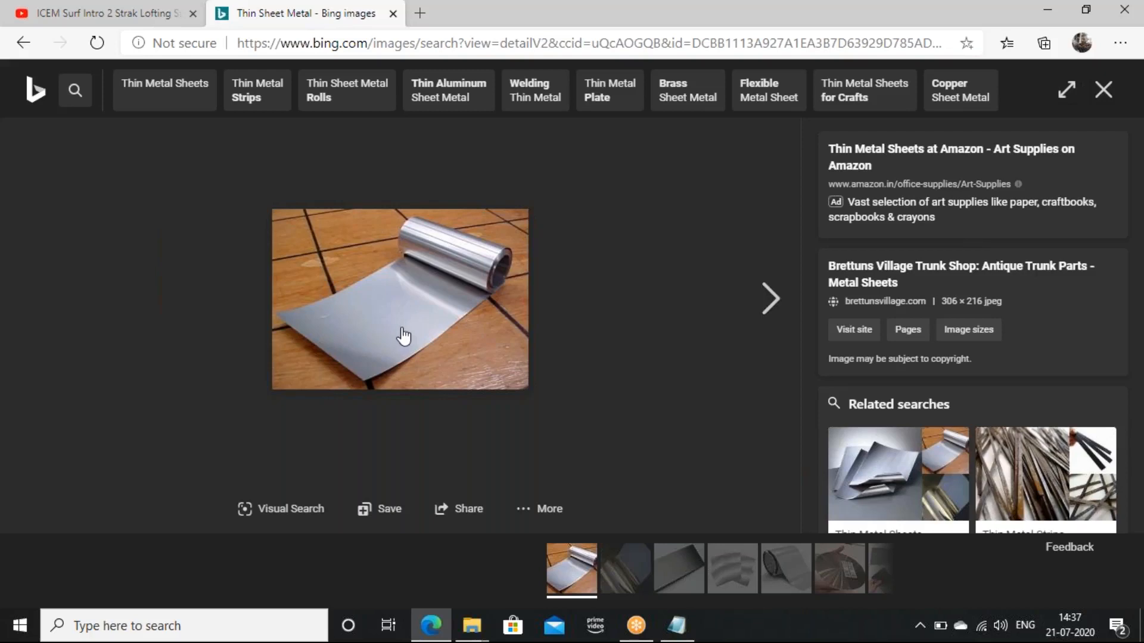
pyautogui.click(25, 50)
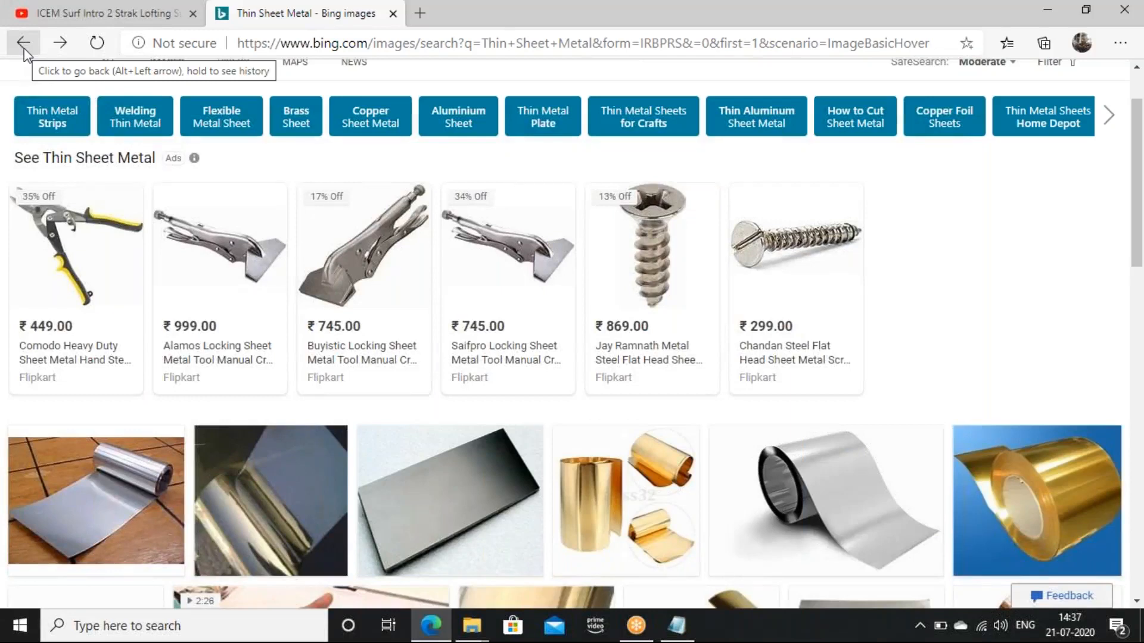
# - Minimize the browser, switch to CATIA V5 and start the Generative Sheetmetal Design workbench
pyautogui.click(1041, 11)
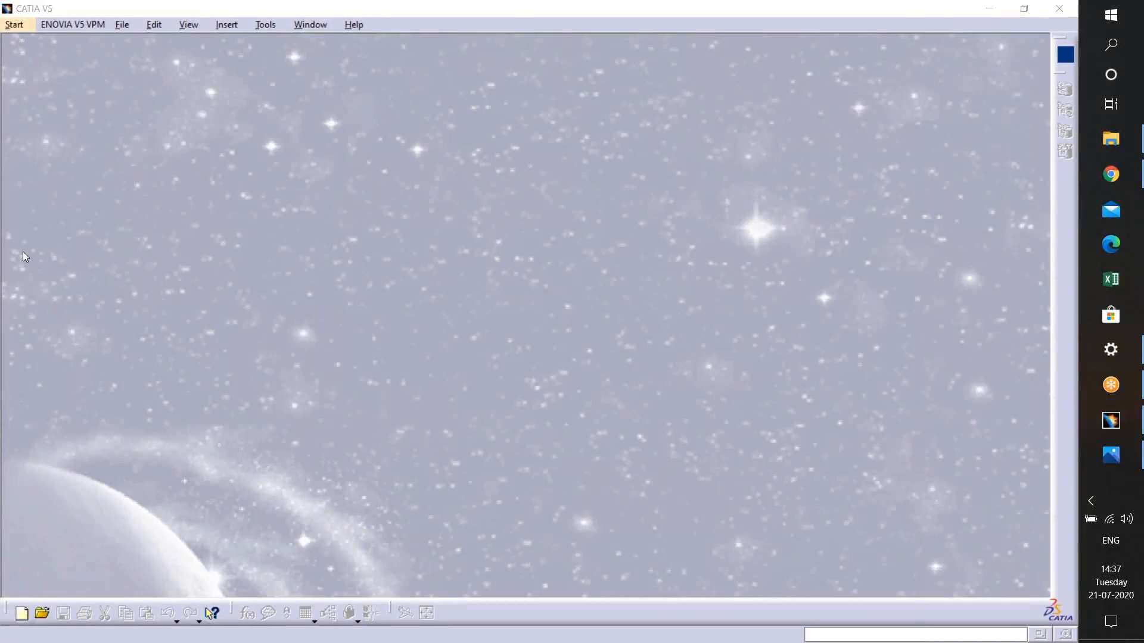
pyautogui.click(25, 23)
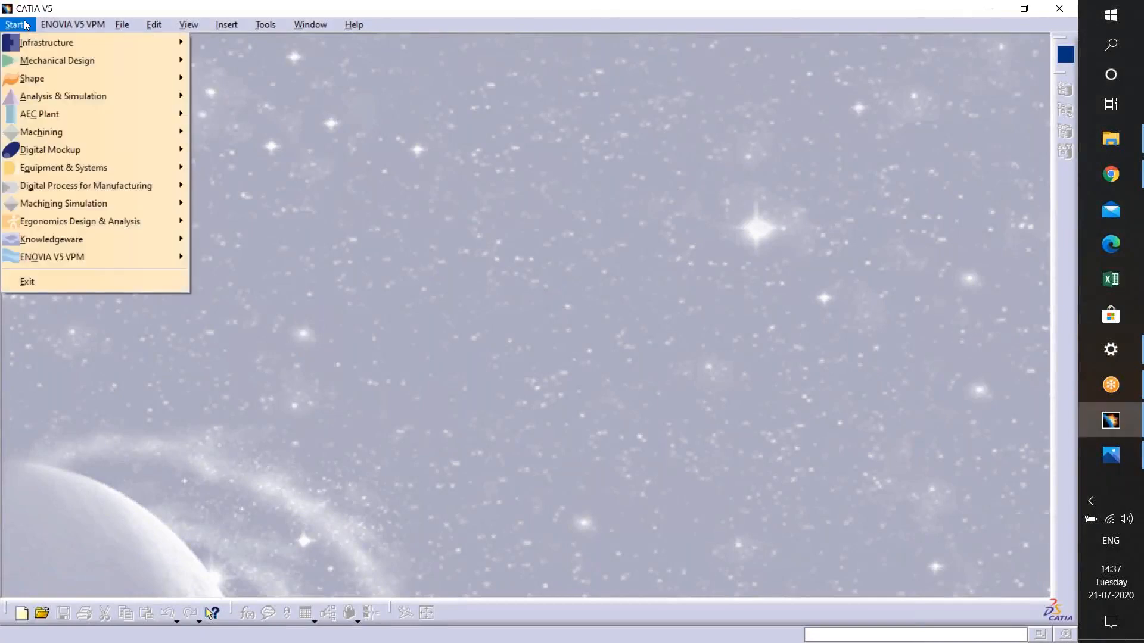
pyautogui.moveTo(32, 54)
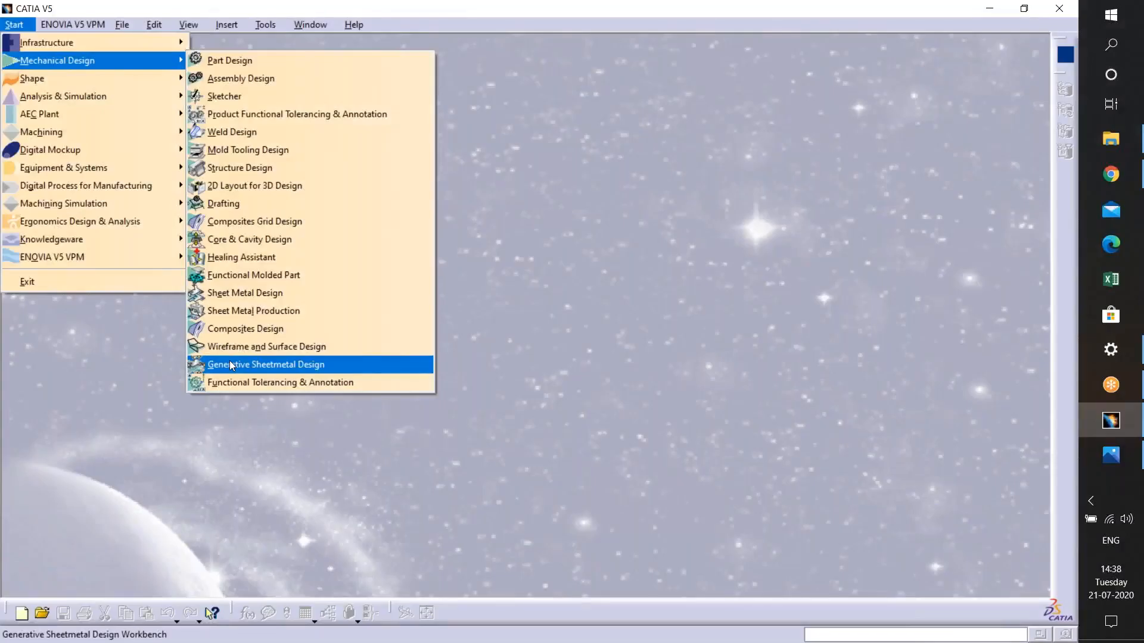
pyautogui.click(230, 362)
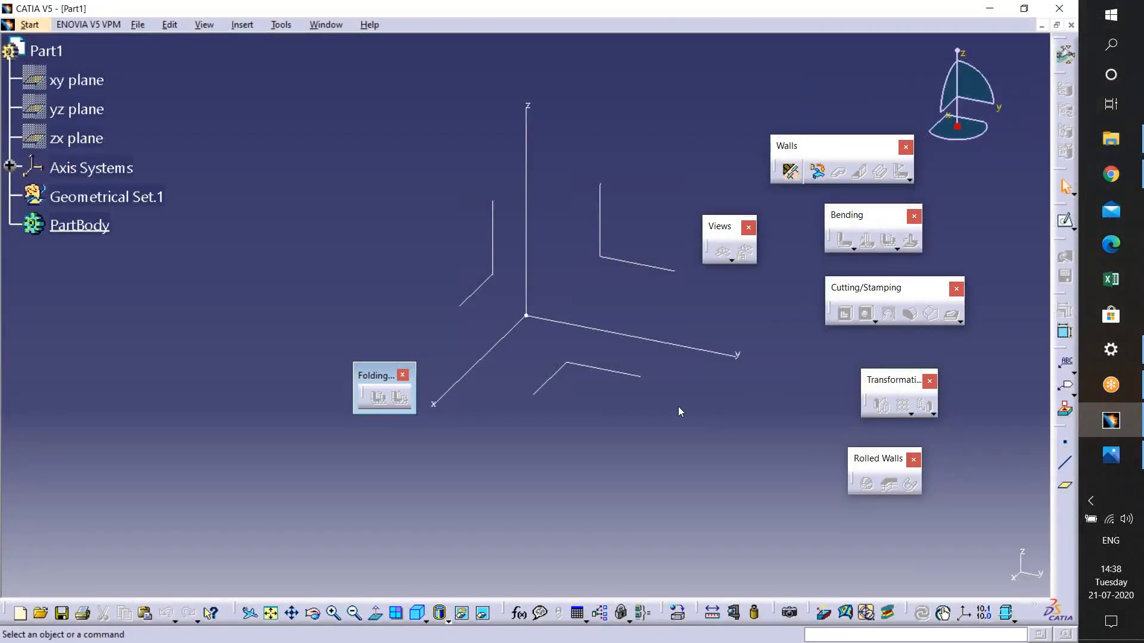
# - Close the Folding toolbar and stack the Walls, Bending, Cutting/Stamping, Transformations and Rolled Walls toolbars near the compass
pyautogui.moveTo(846, 145); pyautogui.dragTo(889, 107)
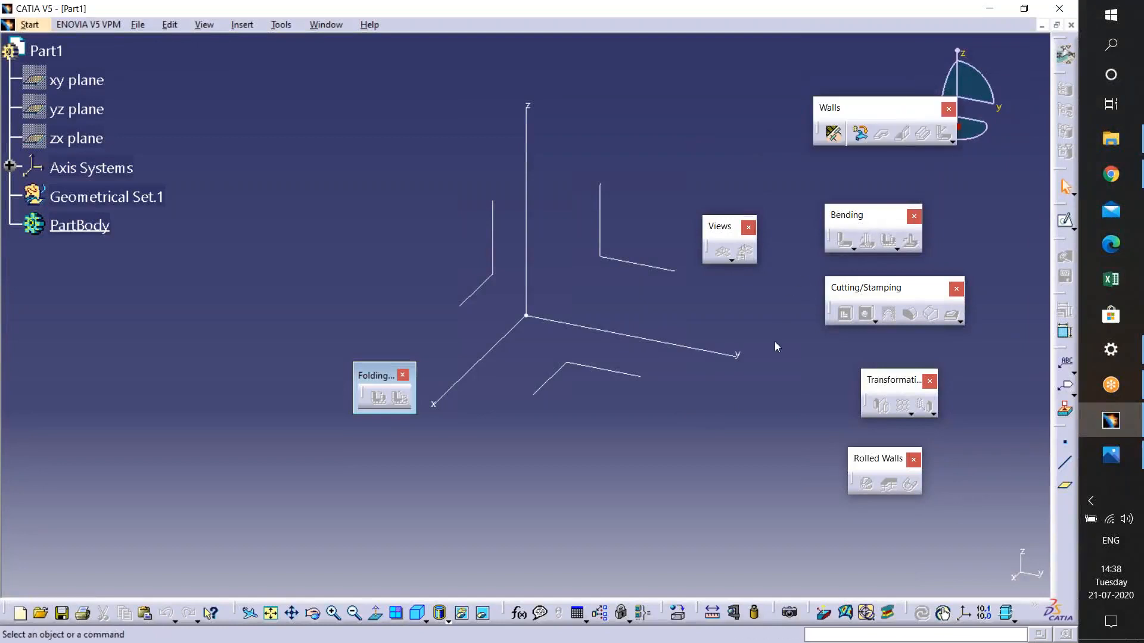
pyautogui.click(404, 375)
pyautogui.moveTo(867, 218); pyautogui.dragTo(890, 161)
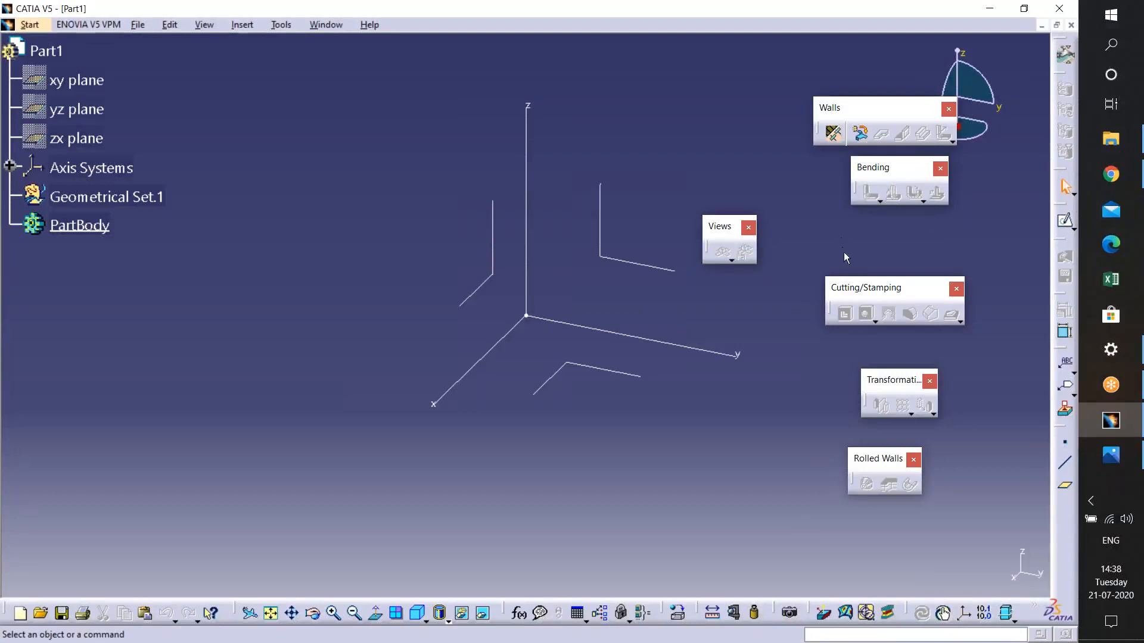
pyautogui.moveTo(855, 292); pyautogui.dragTo(896, 225)
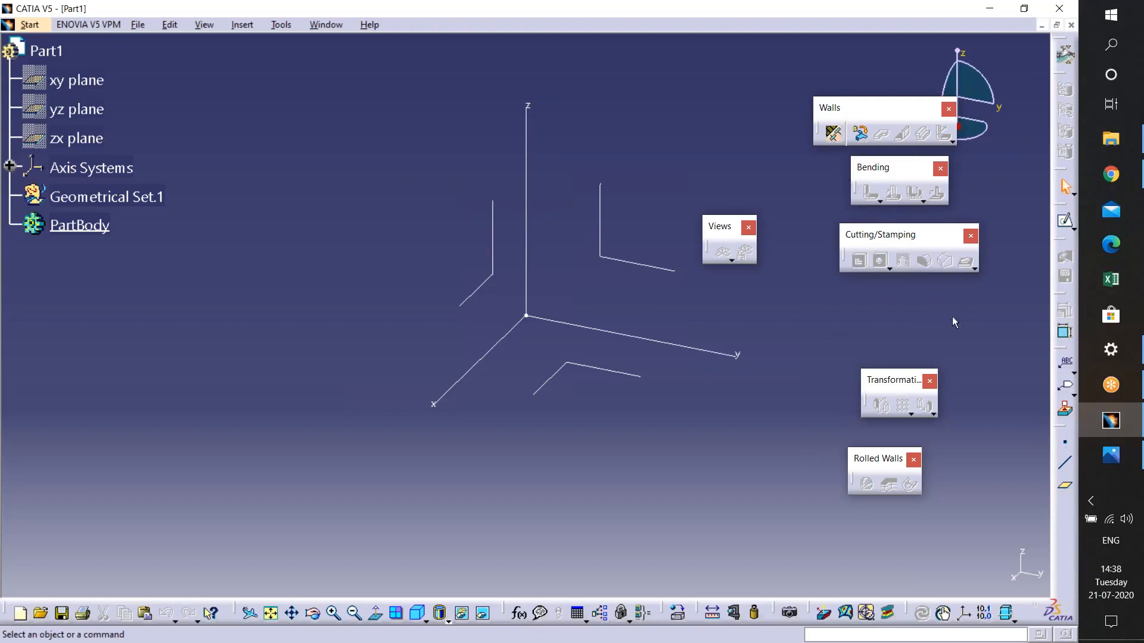
pyautogui.moveTo(893, 381); pyautogui.dragTo(902, 331)
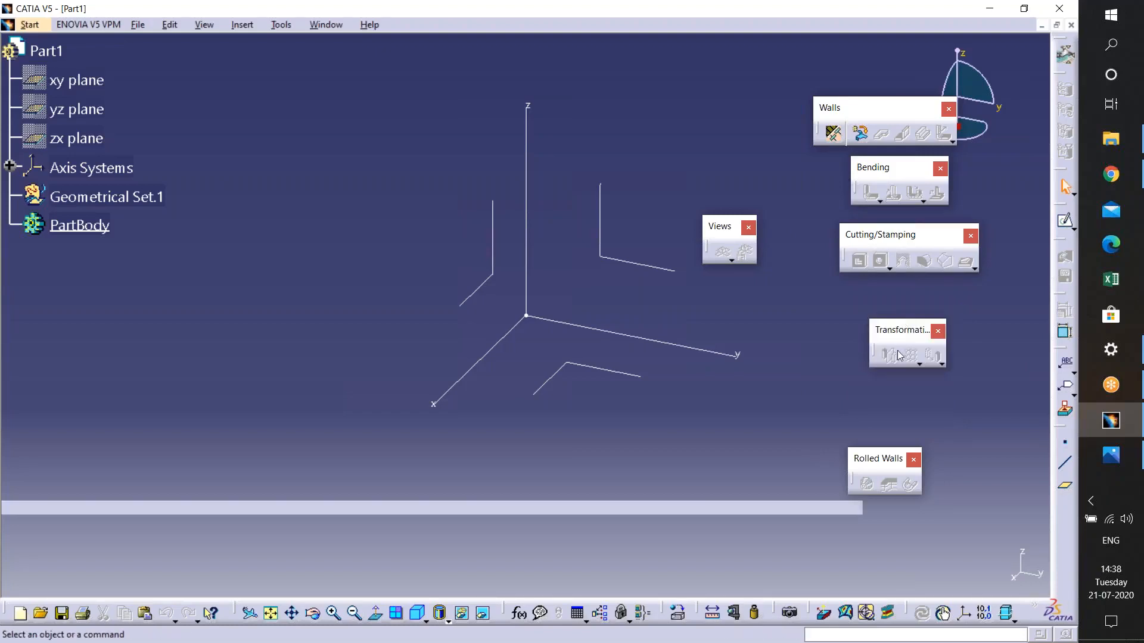
pyautogui.moveTo(870, 459); pyautogui.dragTo(870, 344)
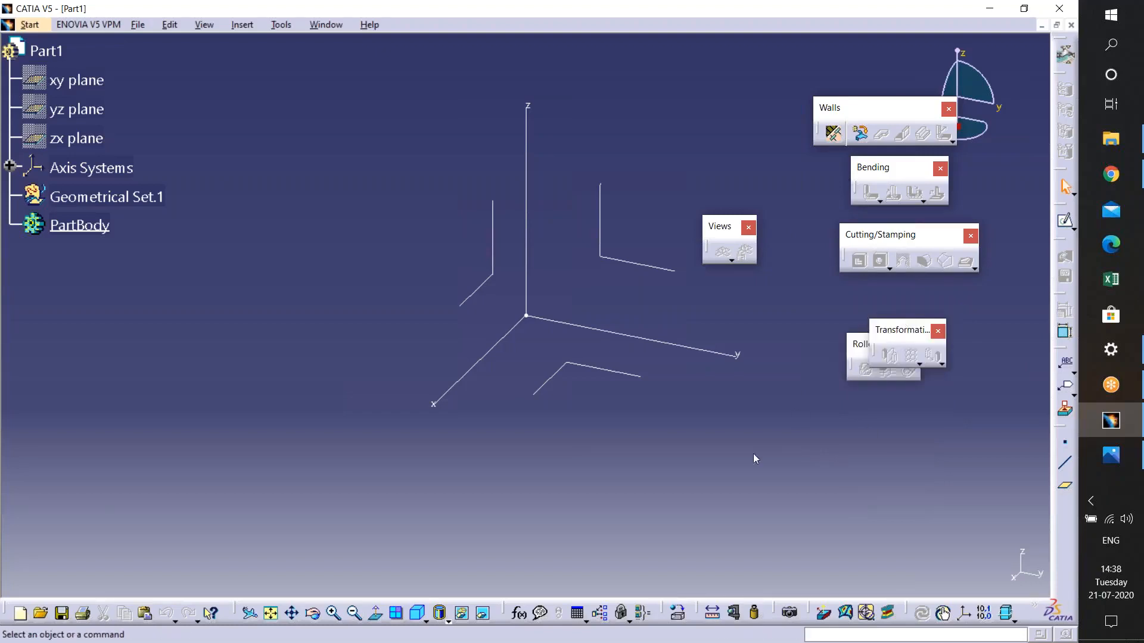
# - Rearrange the Rolled Walls, Transformations, Reference Elements and Views toolbars beside the other sheet metal toolbars
pyautogui.moveTo(753, 454); pyautogui.dragTo(753, 457)
pyautogui.moveTo(884, 344); pyautogui.dragTo(897, 305)
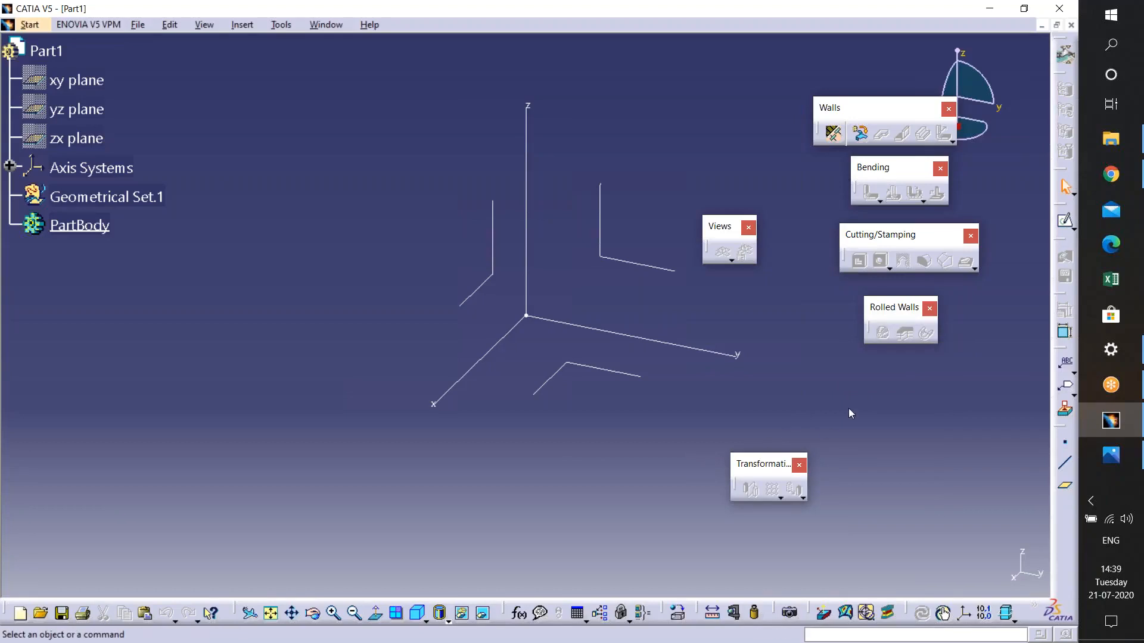
pyautogui.moveTo(772, 464); pyautogui.dragTo(914, 381)
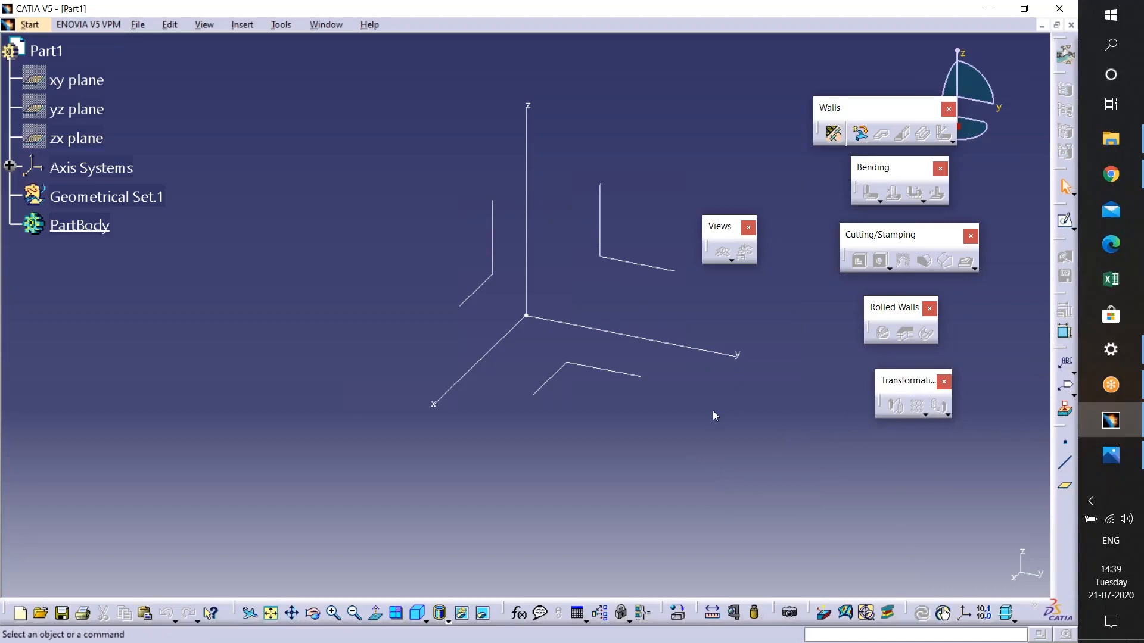
pyautogui.moveTo(704, 412); pyautogui.dragTo(704, 413)
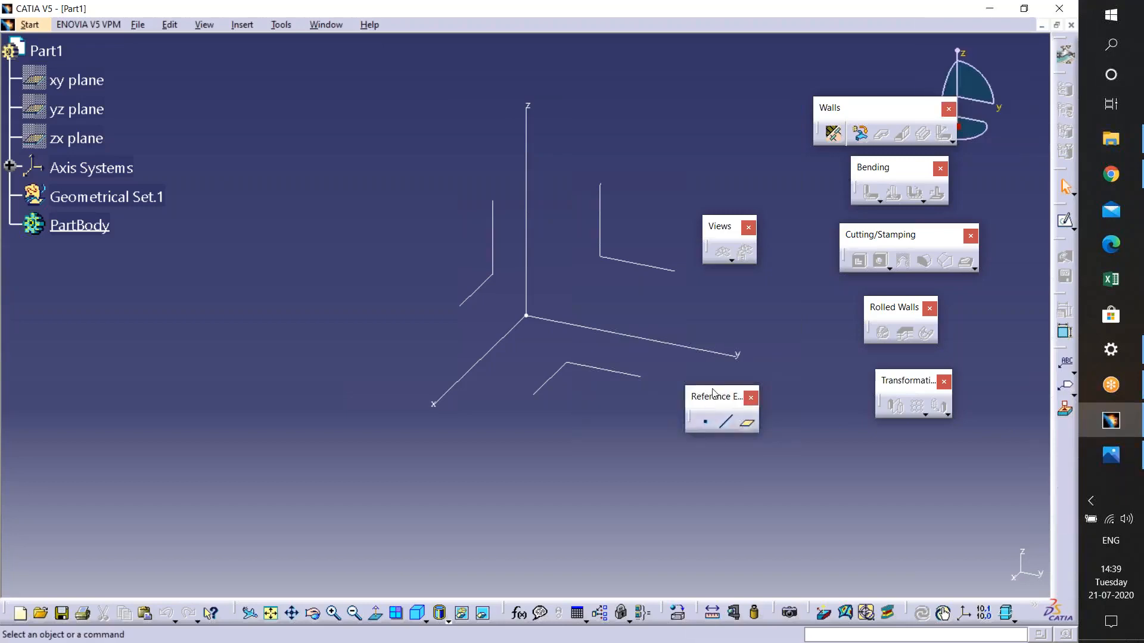
pyautogui.moveTo(770, 126); pyautogui.dragTo(745, 129)
pyautogui.moveTo(713, 234); pyautogui.dragTo(713, 255)
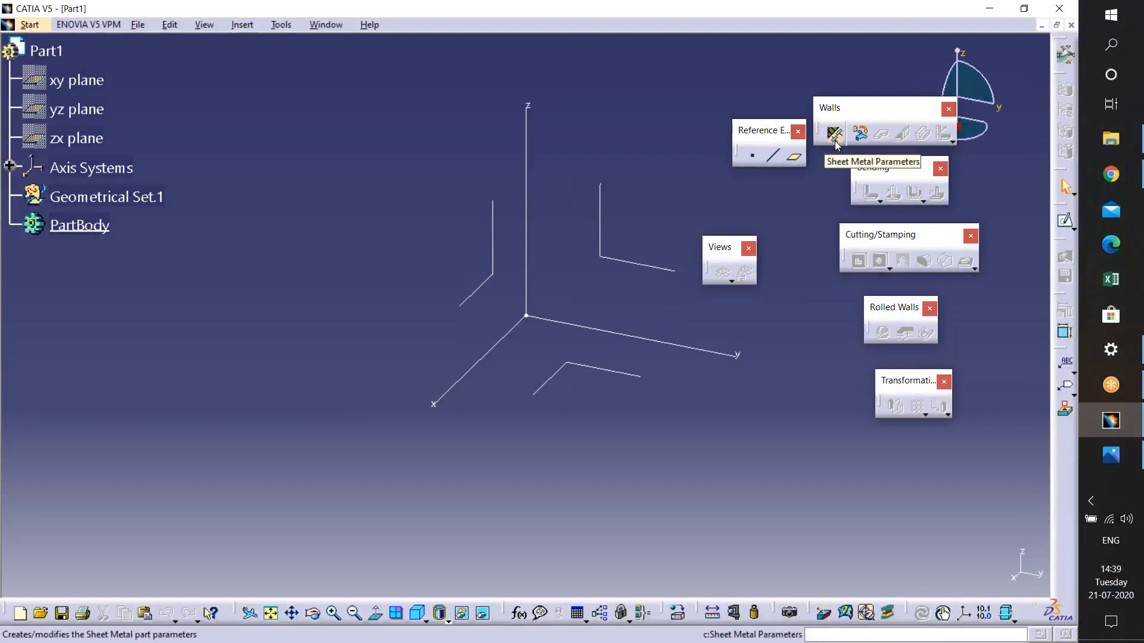
# - Create the Sheet Metal Parameters with 2mm thickness and 3mm default bend radius
pyautogui.click(834, 135)
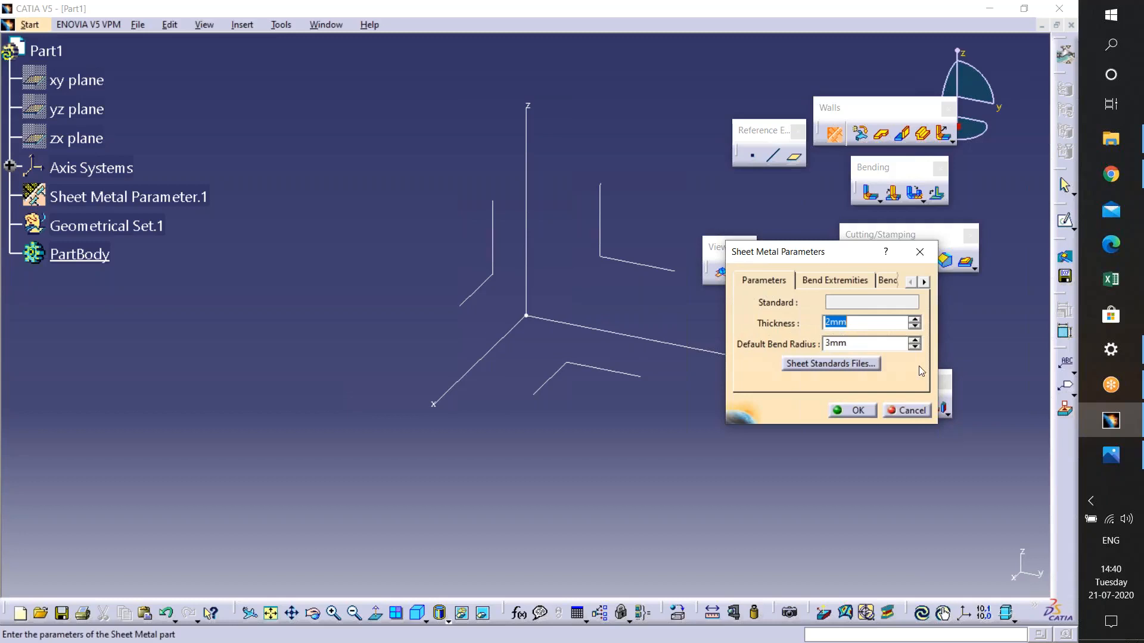
pyautogui.click(29, 372)
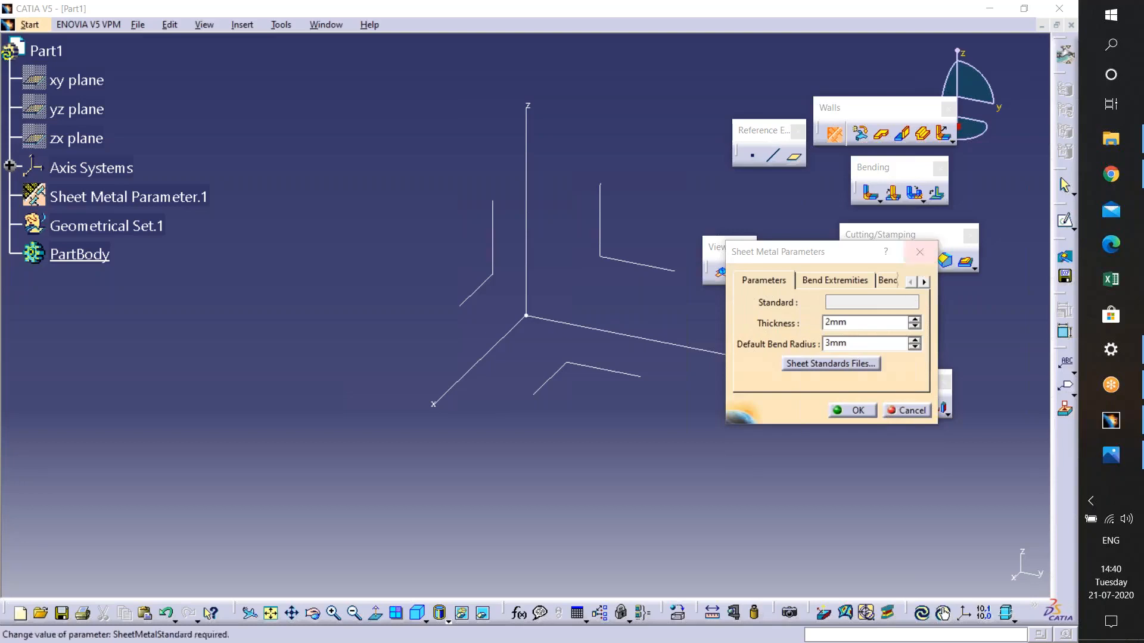
pyautogui.click(846, 410)
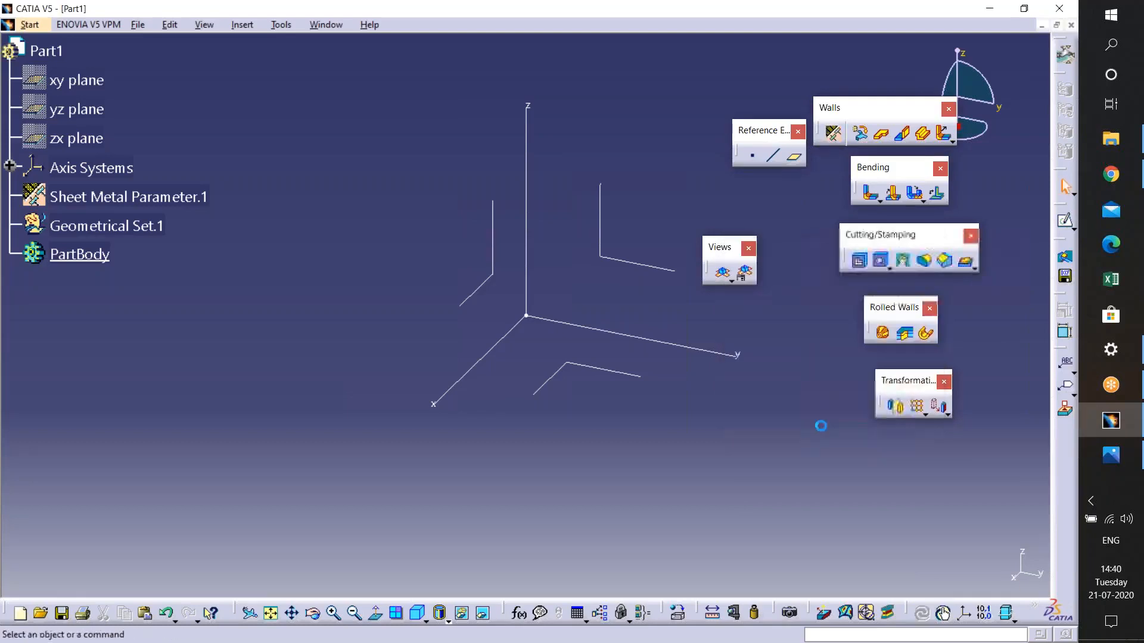
# - Reopen the Sheet Metal Parameters and review the Bend Extremities and Bend Allowance tabs before closing
pyautogui.click(835, 136)
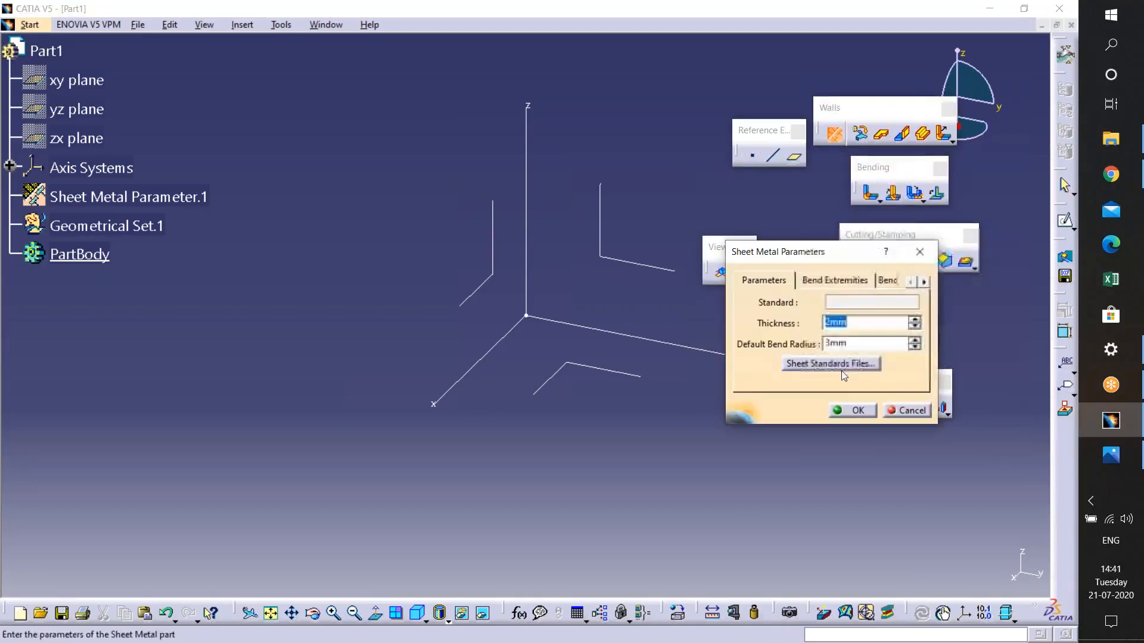
pyautogui.click(846, 281)
pyautogui.click(893, 280)
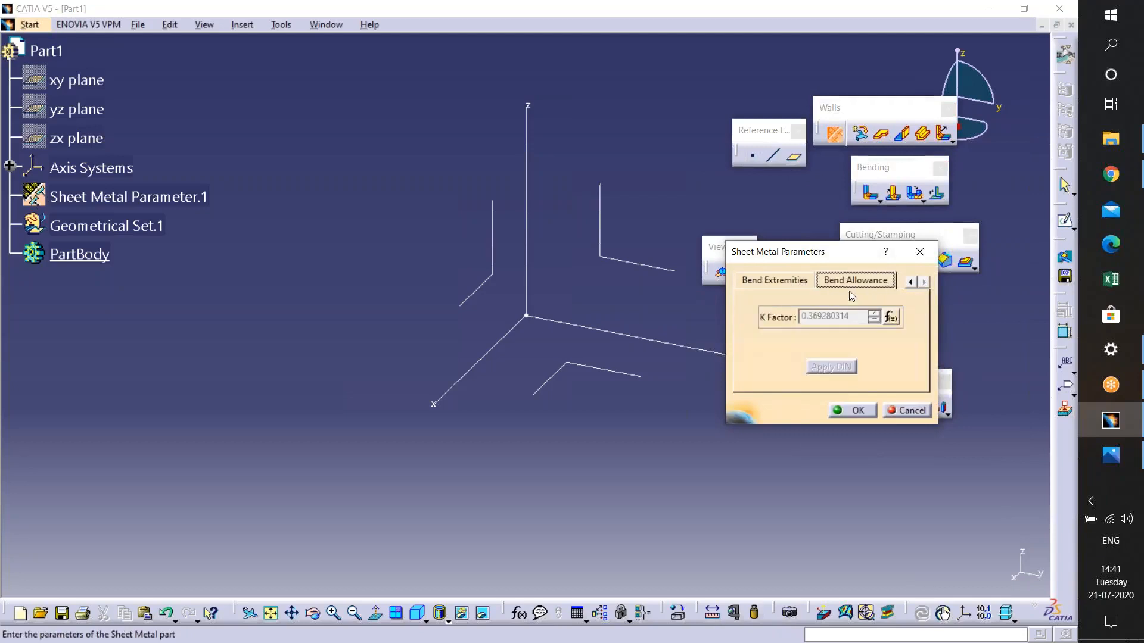
pyautogui.click(792, 281)
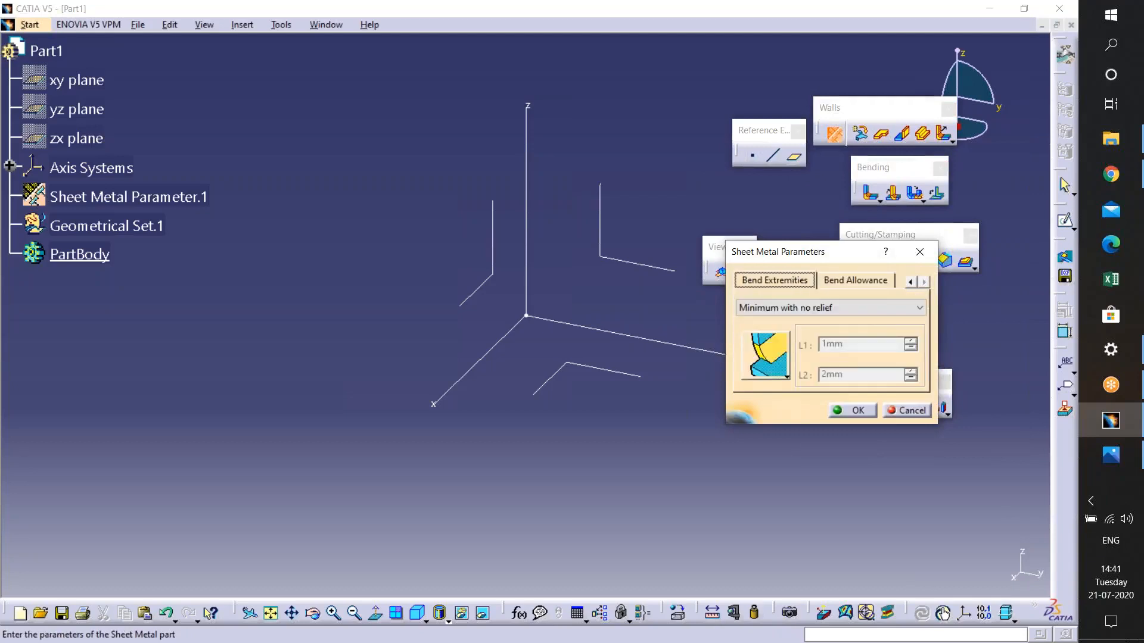
pyautogui.click(833, 281)
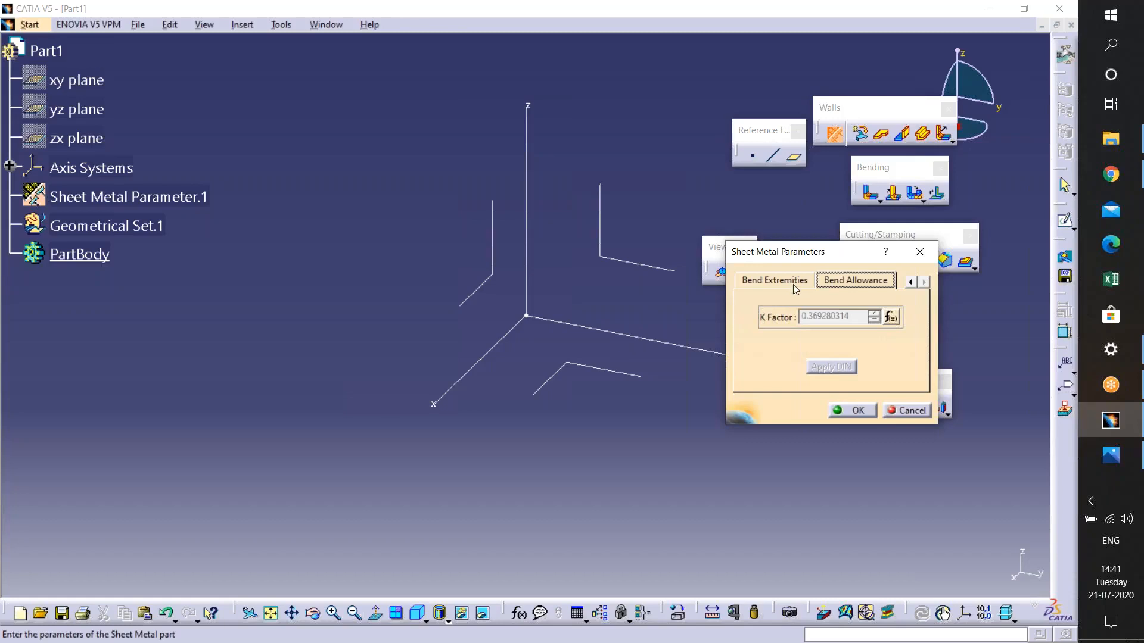
pyautogui.click(911, 282)
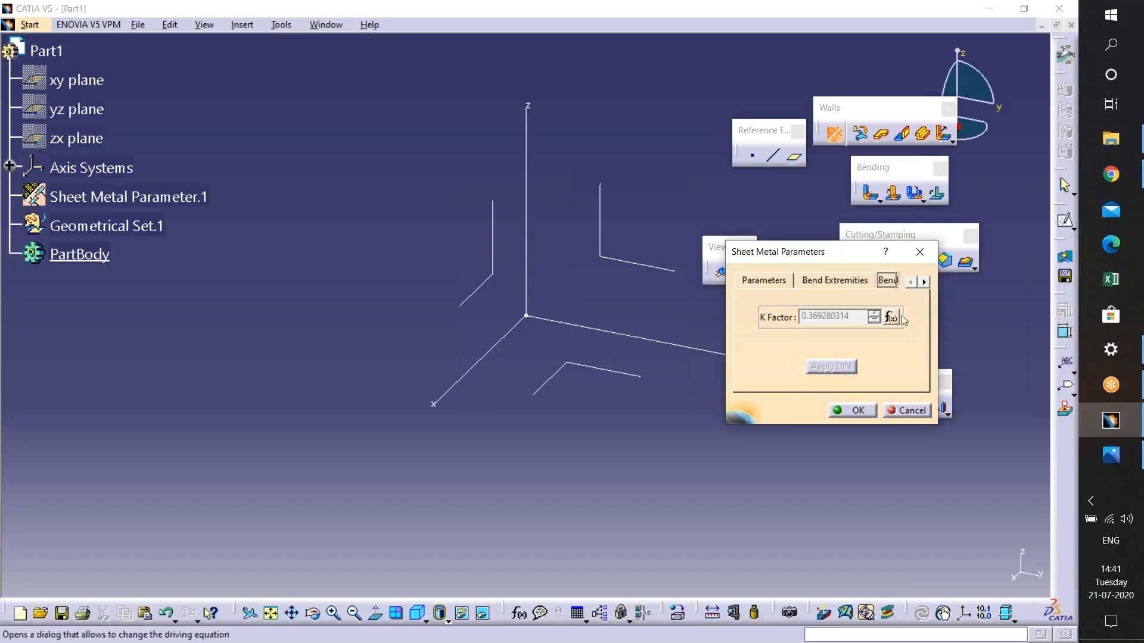
pyautogui.click(873, 411)
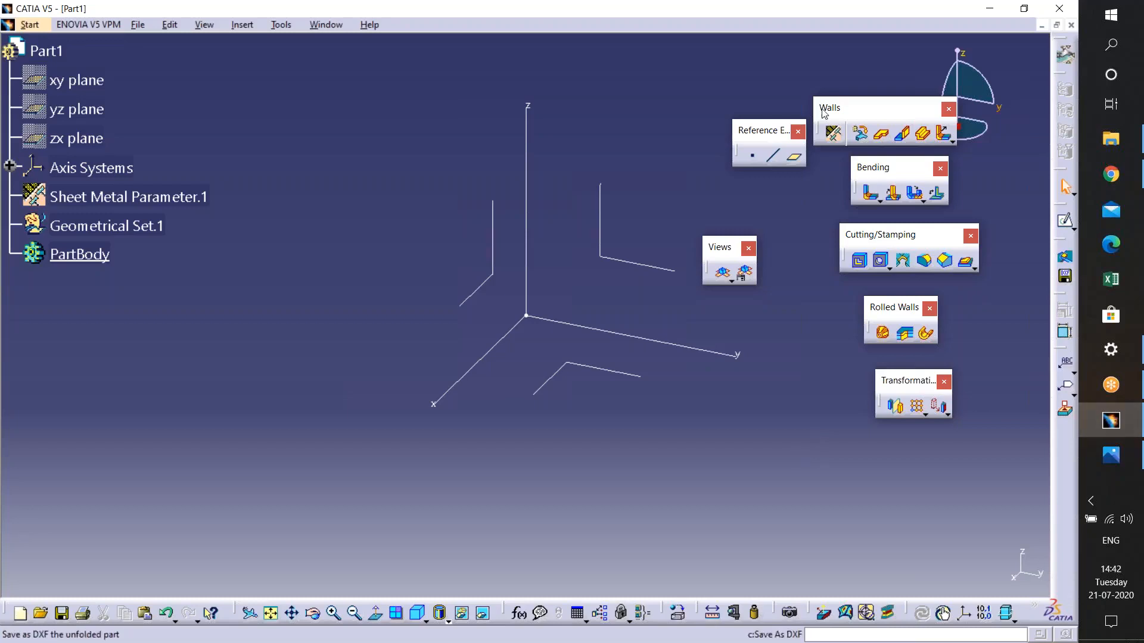
# - Reposition the Walls and Bending toolbars closer to the compass and pan the view
pyautogui.moveTo(842, 78); pyautogui.dragTo(843, 74)
pyautogui.moveTo(860, 168); pyautogui.dragTo(864, 166)
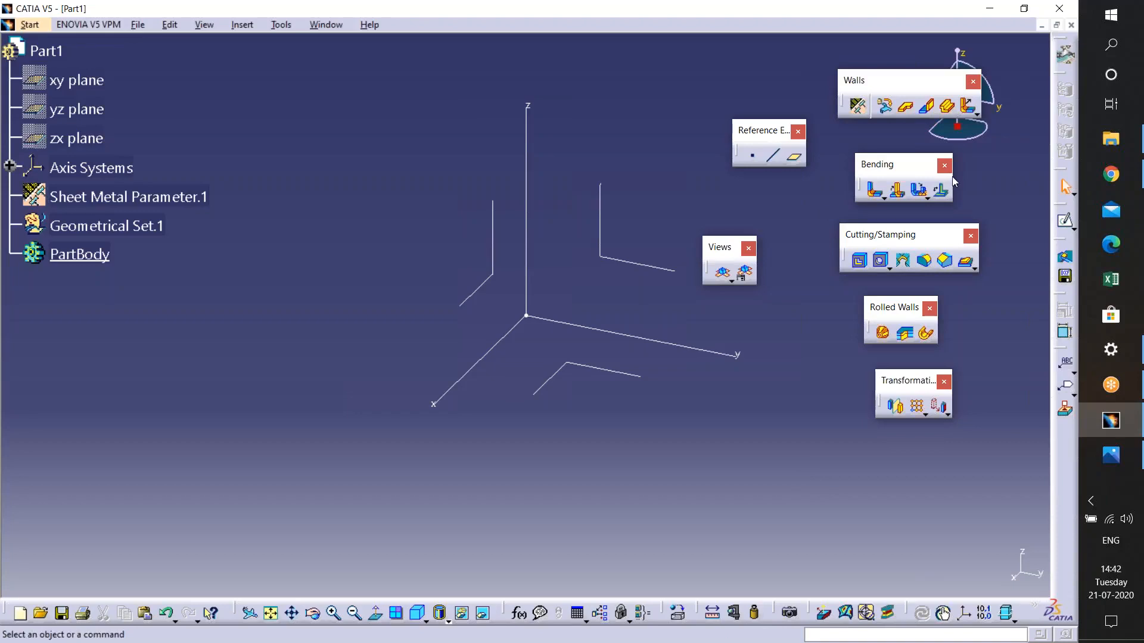
pyautogui.click(24, 411)
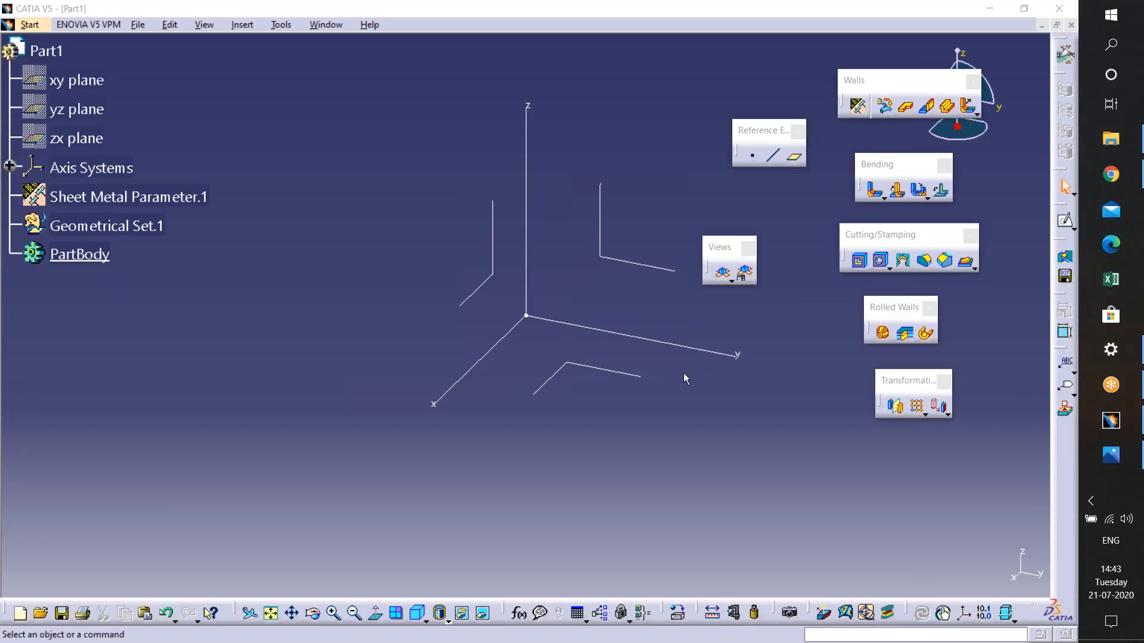
pyautogui.moveTo(655, 376); pyautogui.dragTo(568, 438, button='middle')
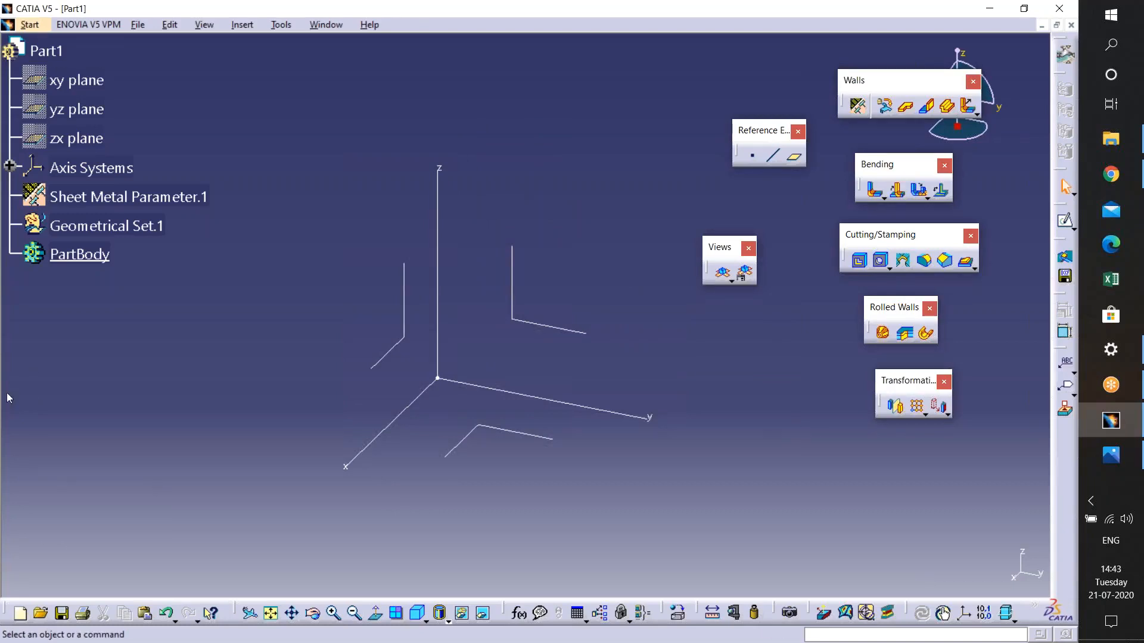
pyautogui.click(22, 375)
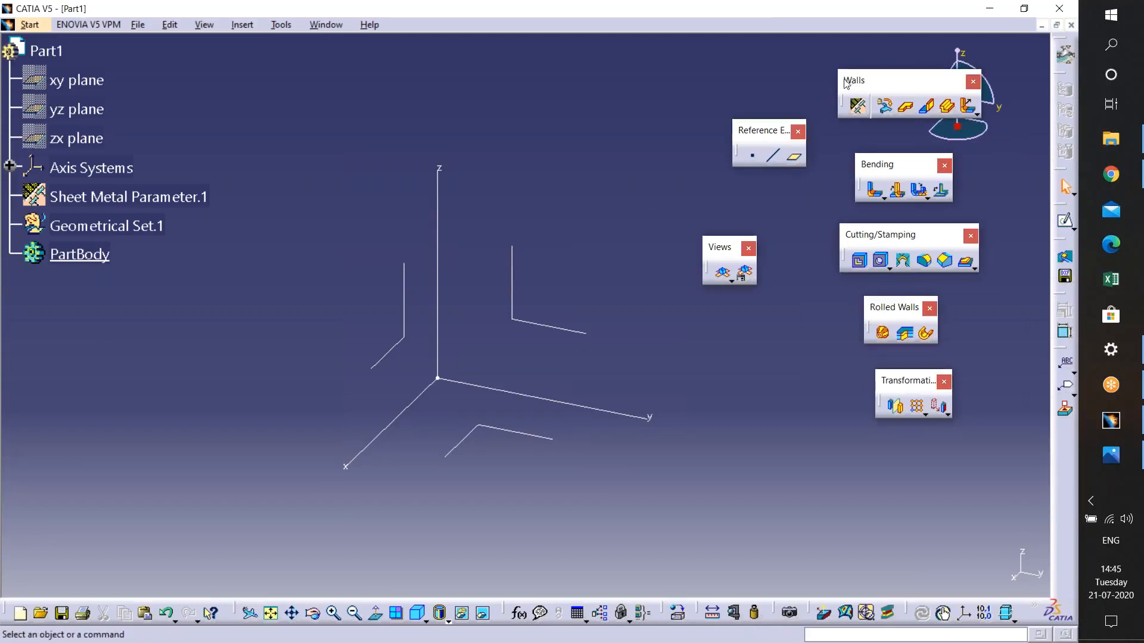
pyautogui.moveTo(852, 85); pyautogui.dragTo(848, 89)
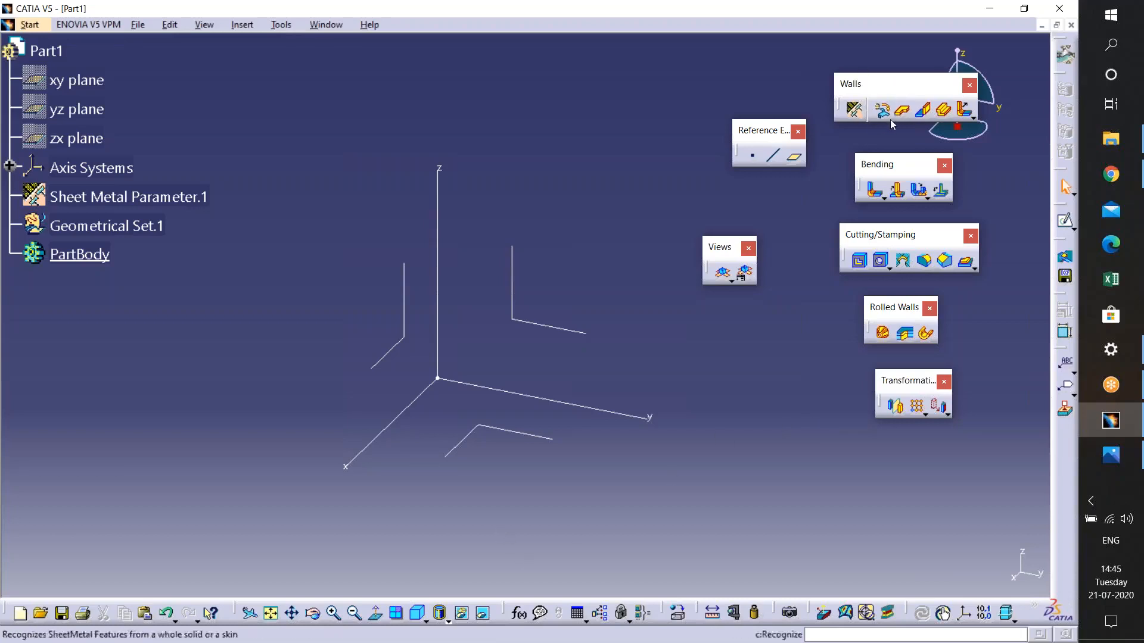
pyautogui.click(855, 109)
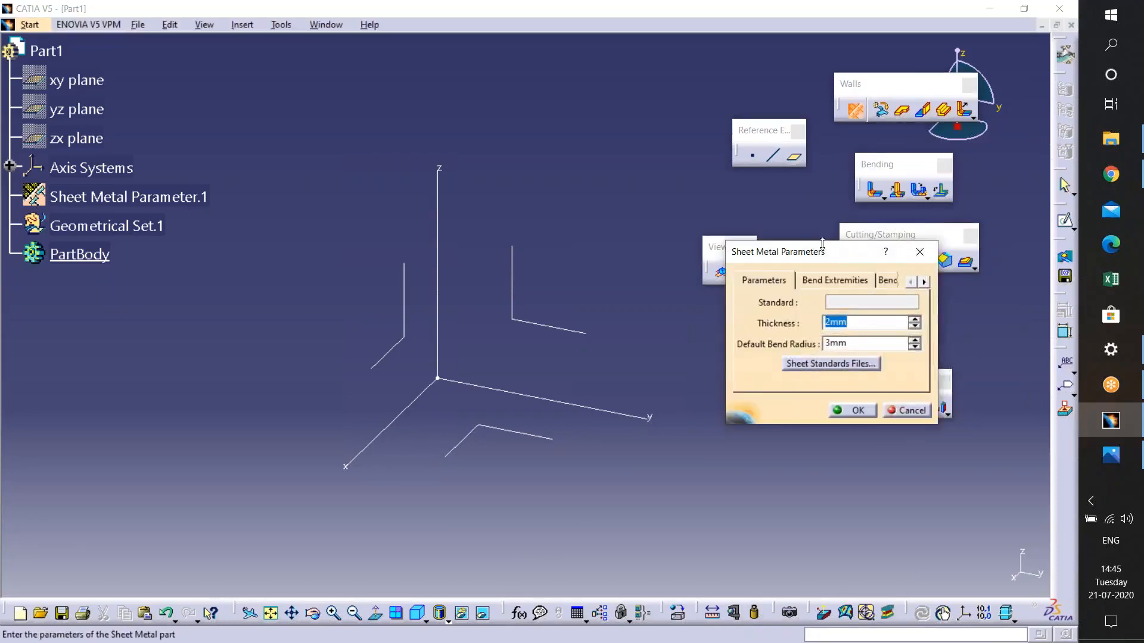
pyautogui.moveTo(822, 244); pyautogui.dragTo(689, 257)
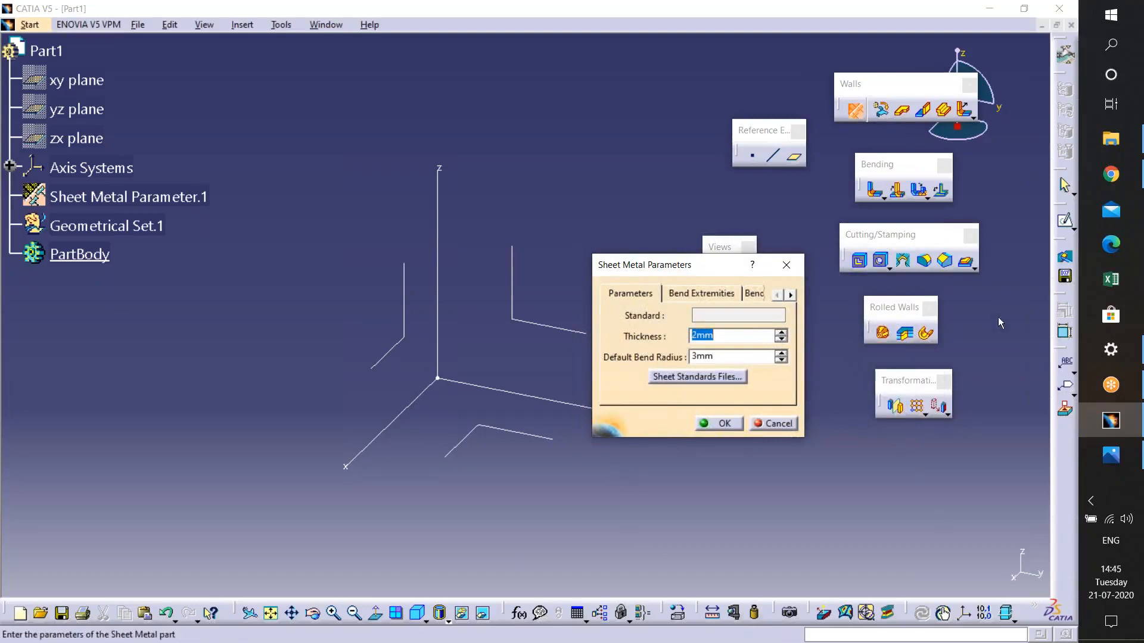
pyautogui.click(775, 424)
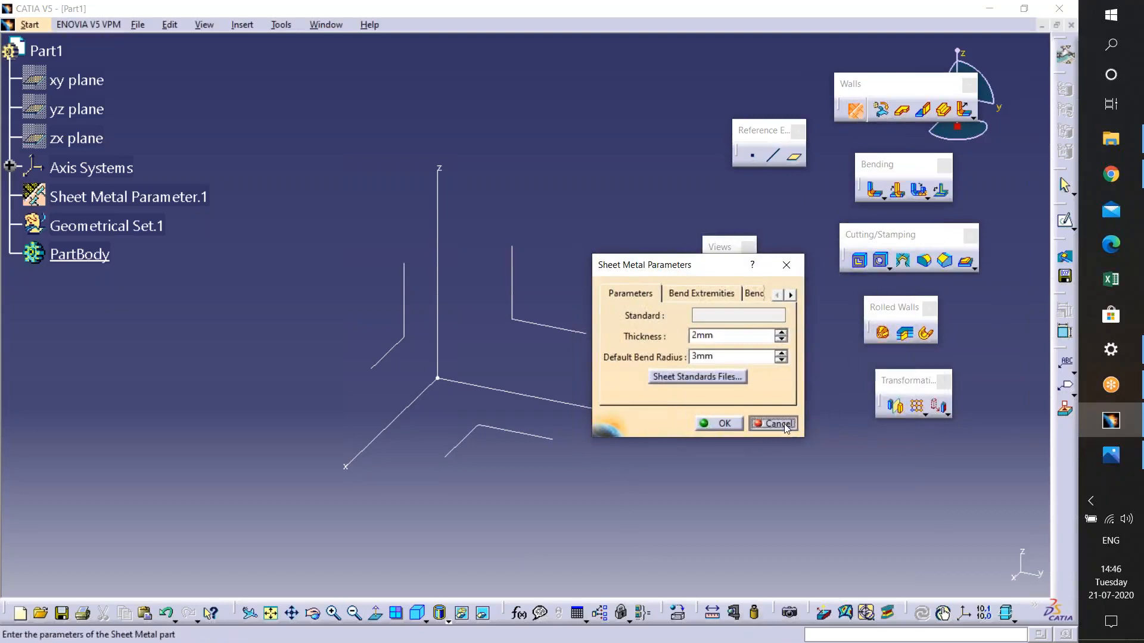
# - Close the part without saving and start a new part in Generative Sheetmetal Design
pyautogui.click(1070, 24)
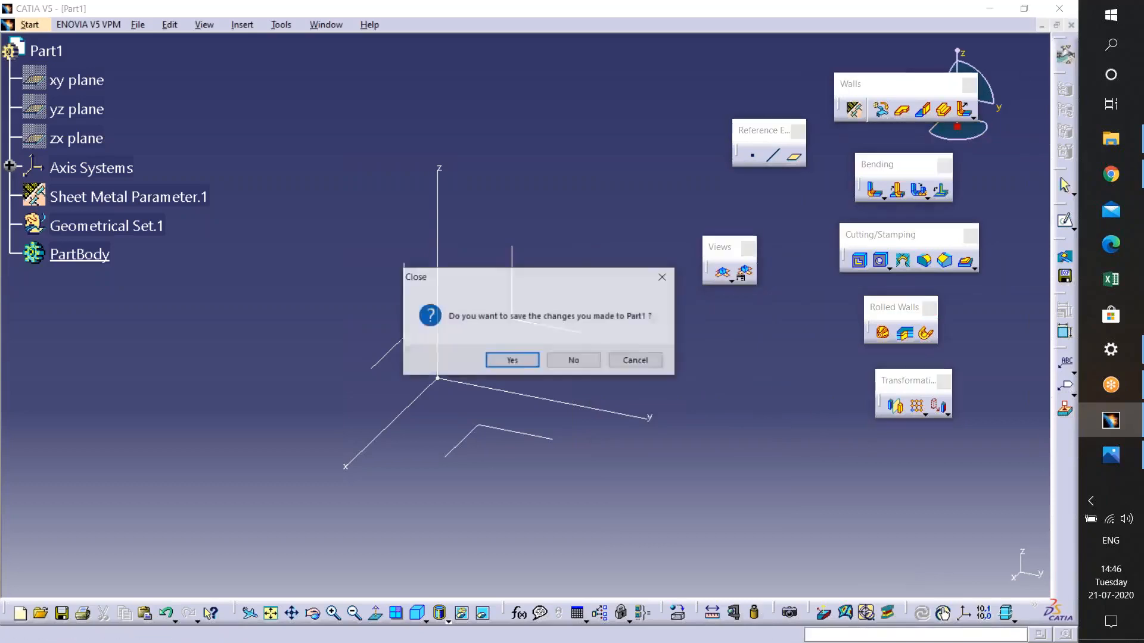
pyautogui.click(575, 360)
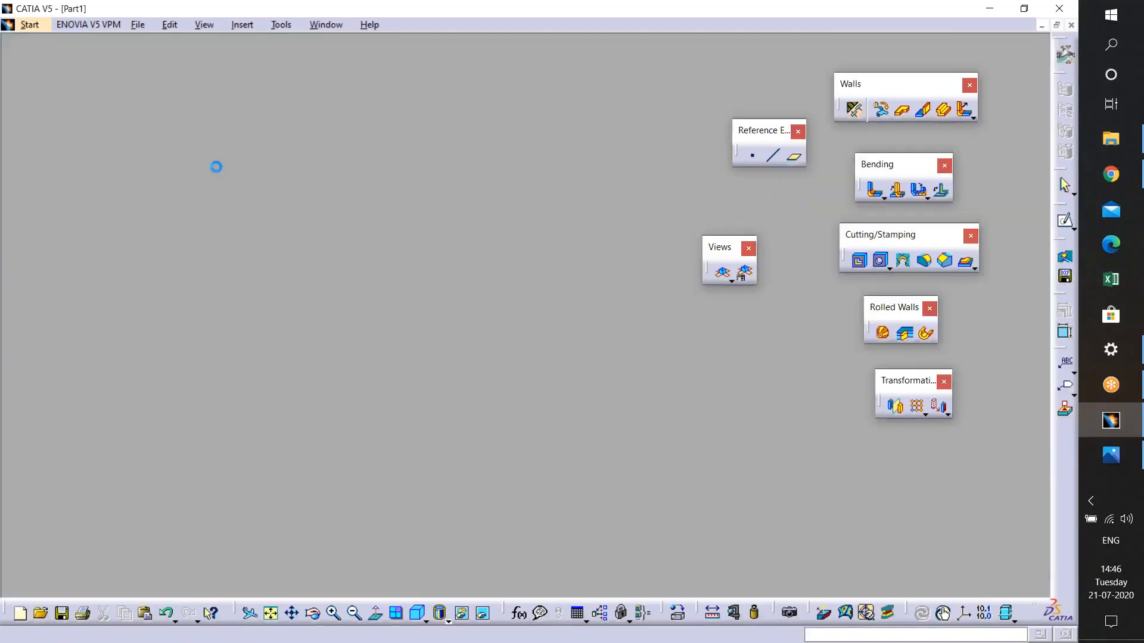
pyautogui.click(21, 26)
pyautogui.moveTo(24, 59)
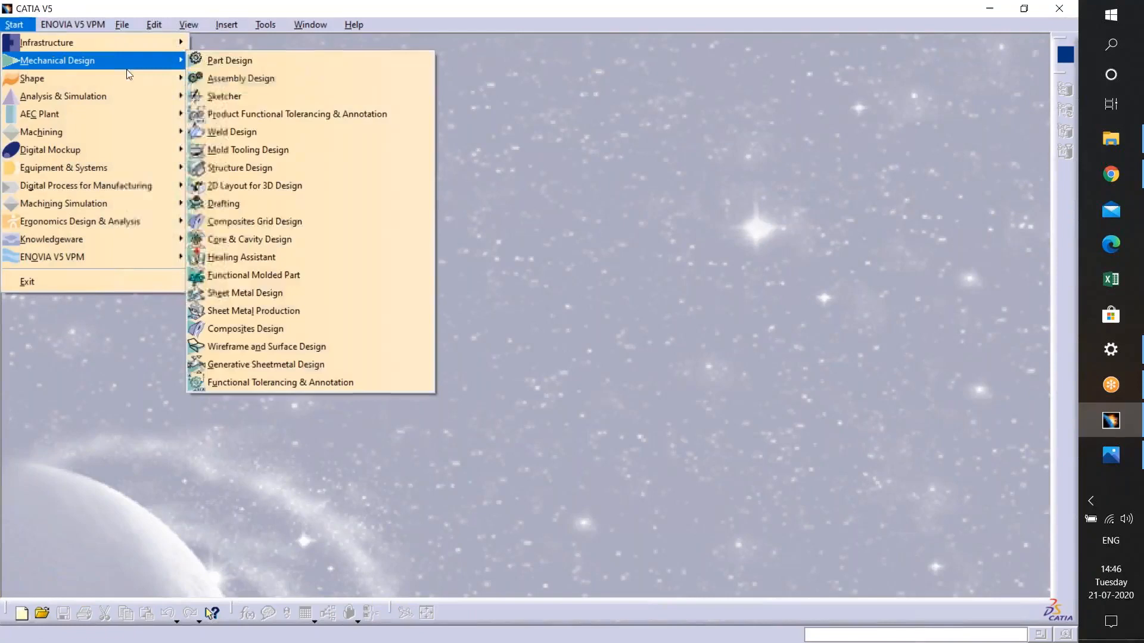
pyautogui.click(306, 362)
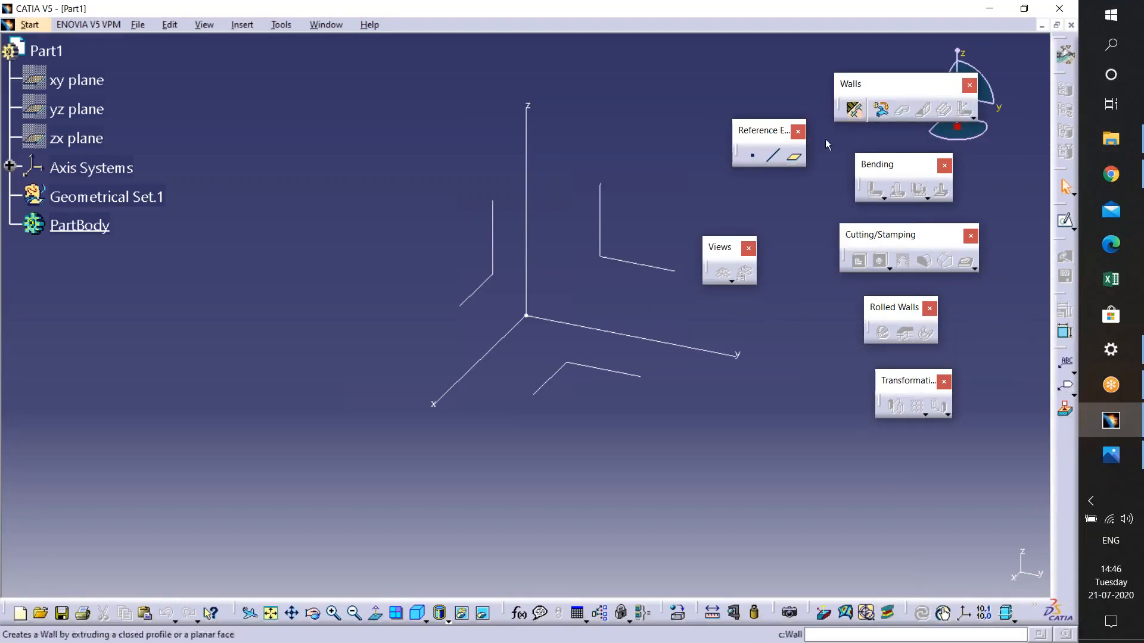
# - Define the Sheet Metal Parameters with 2mm thickness and a 4mm default bend radius
pyautogui.click(854, 110)
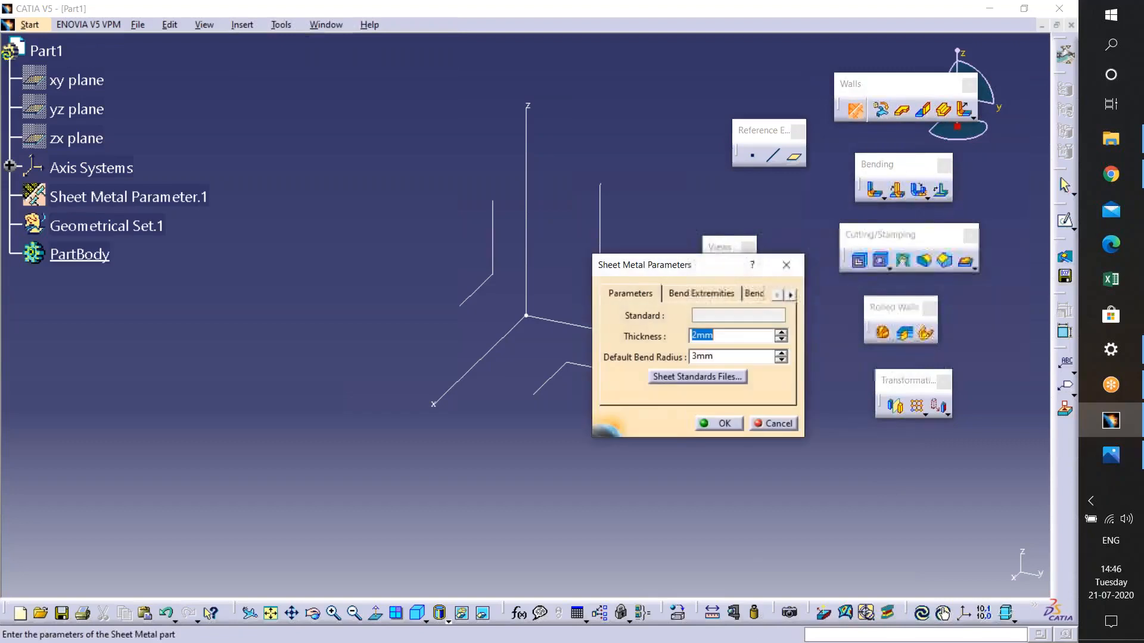
pyautogui.press('Tab')
pyautogui.write('4')
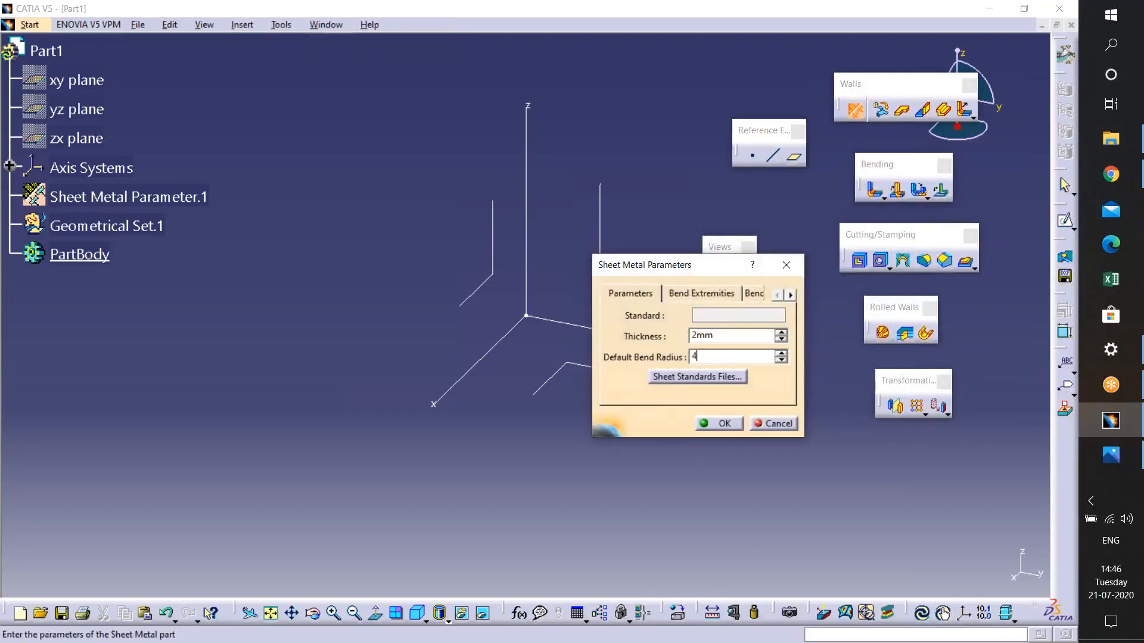
pyautogui.click(704, 426)
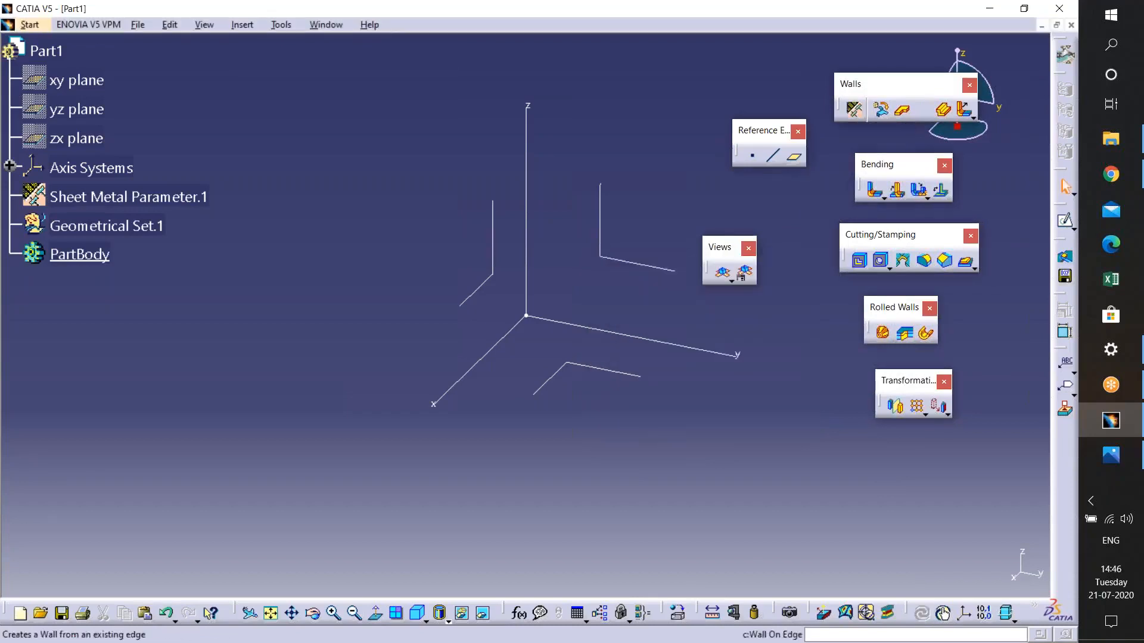
# - Reopen the Sheet Metal Parameters and browse for a sheet standards file, then cancel the file selection
pyautogui.click(855, 109)
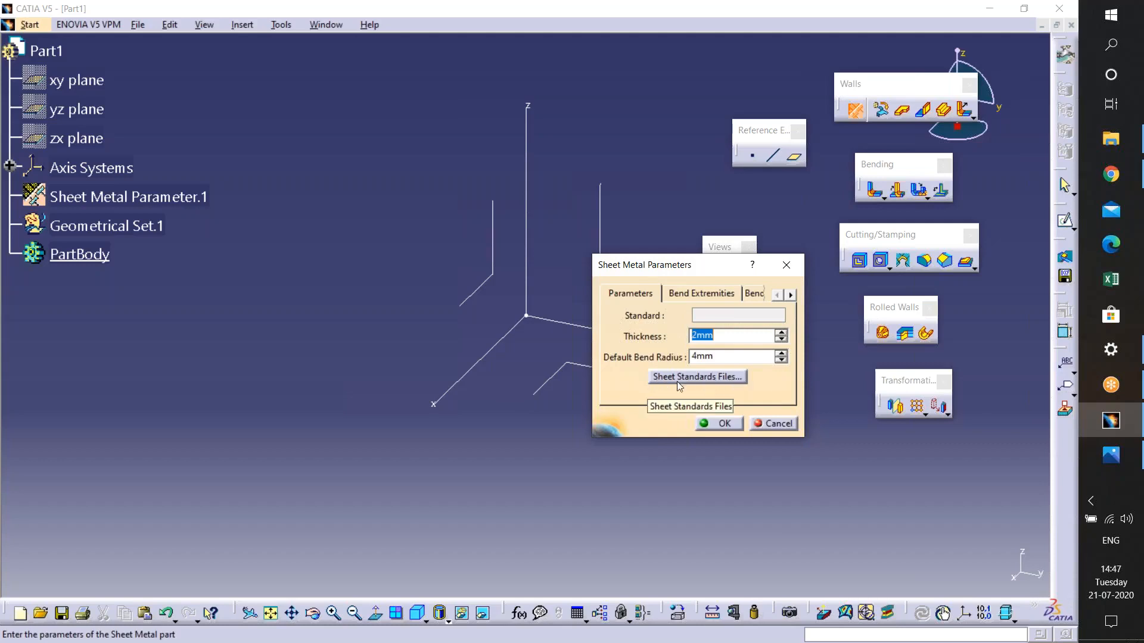
pyautogui.click(737, 377)
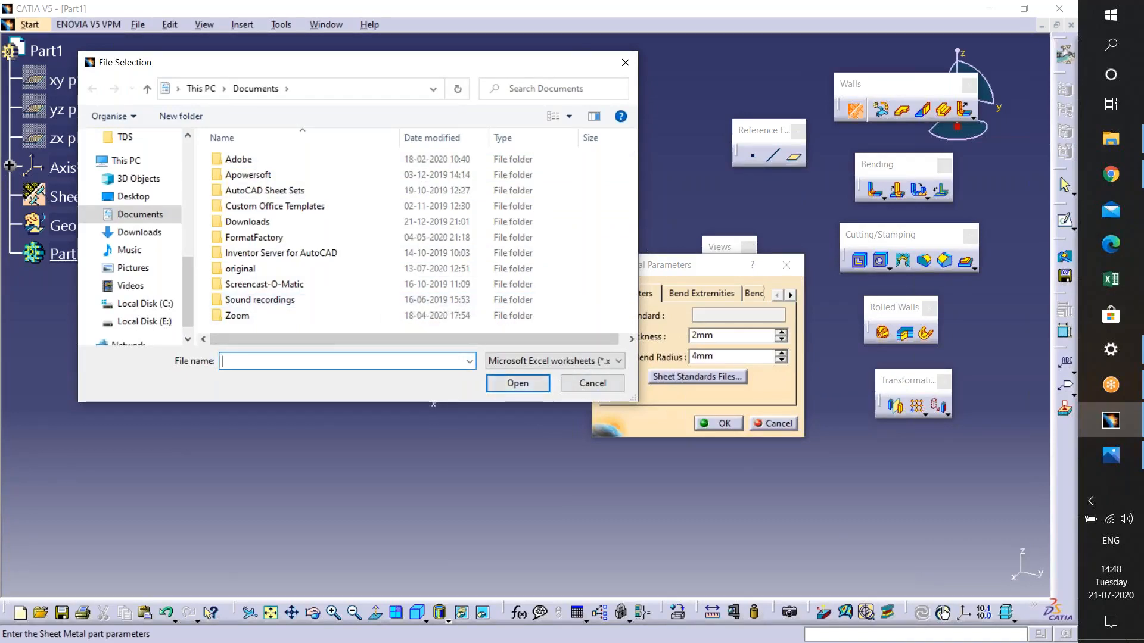
pyautogui.click(591, 383)
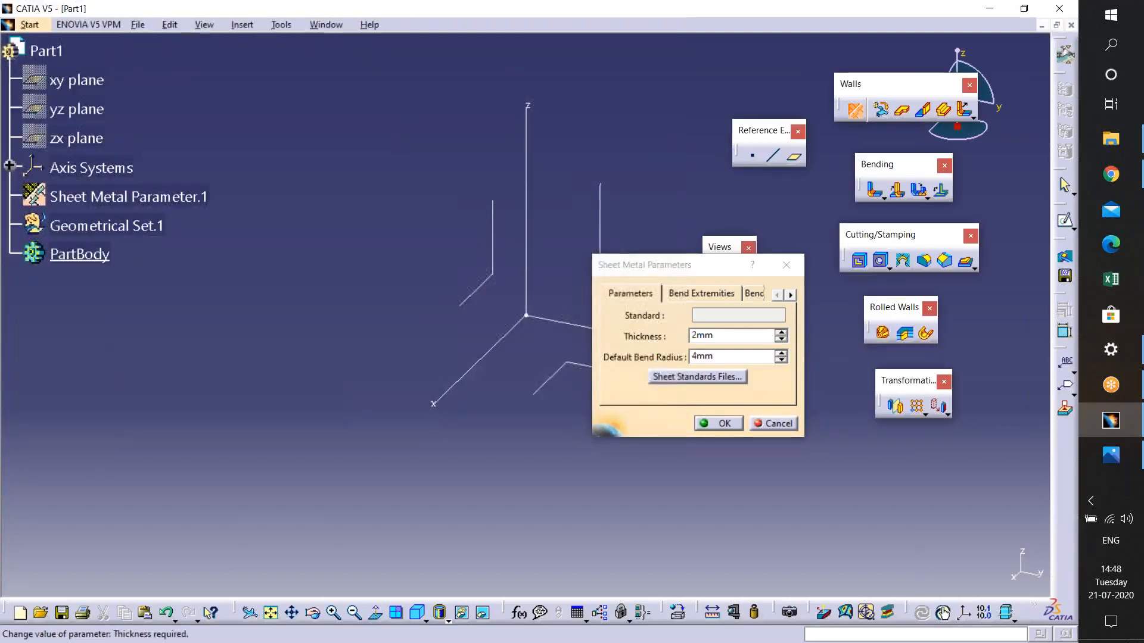
# - Review the Bend Extremities and Bend Allowance tabs of the Sheet Metal Parameters and close the dialog
pyautogui.click(701, 293)
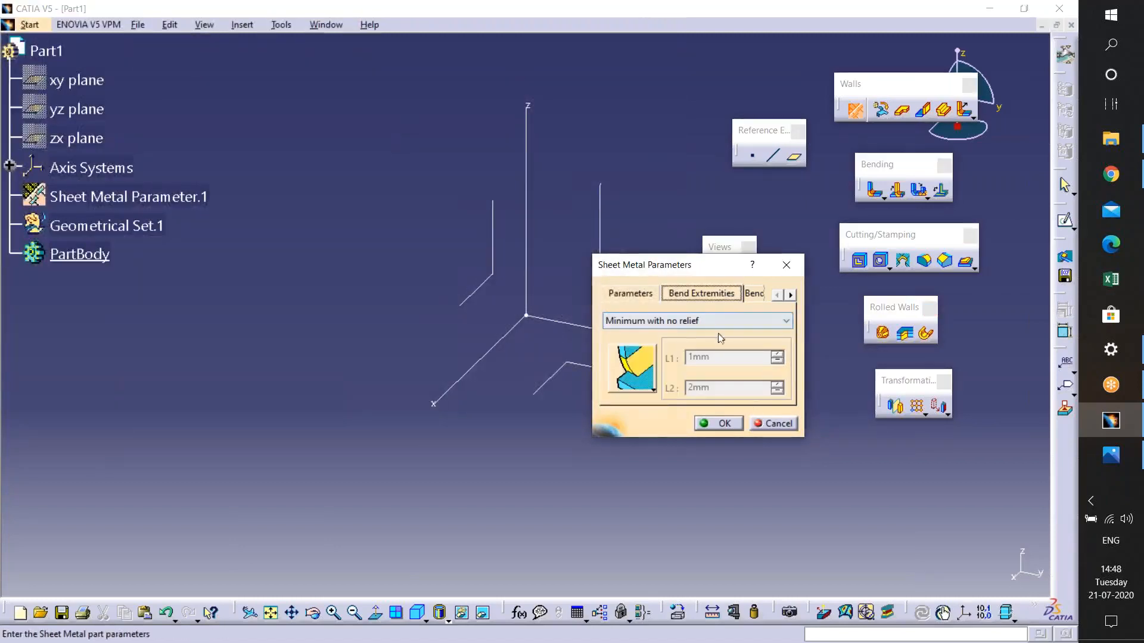
pyautogui.click(758, 296)
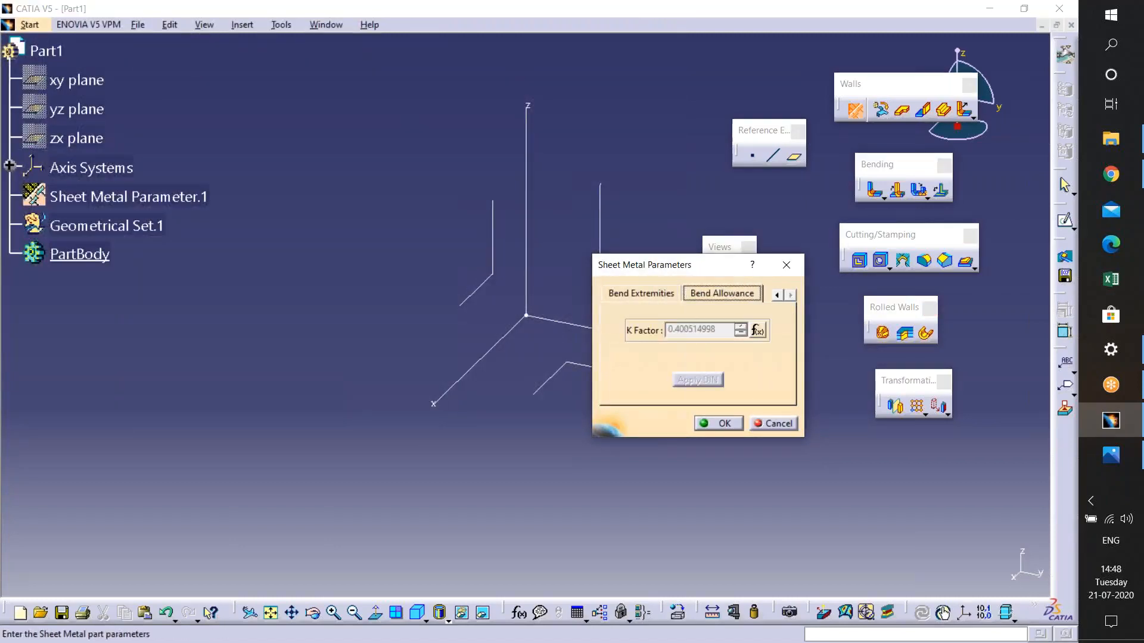
pyautogui.click(776, 296)
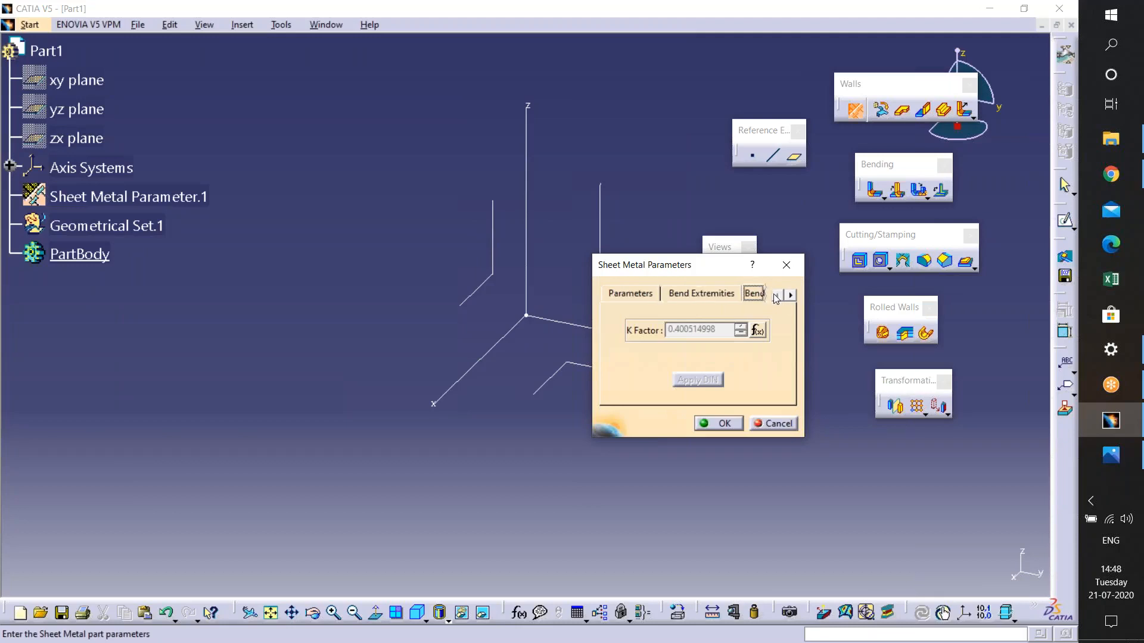
pyautogui.click(631, 291)
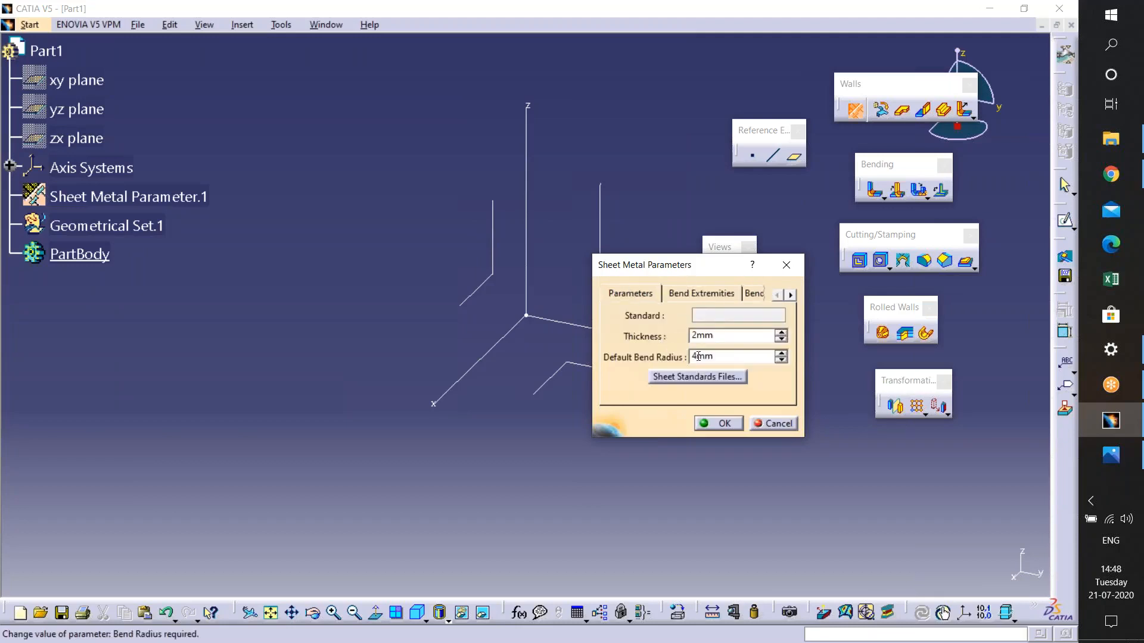
pyautogui.click(726, 300)
pyautogui.click(748, 292)
pyautogui.click(629, 293)
pyautogui.click(776, 295)
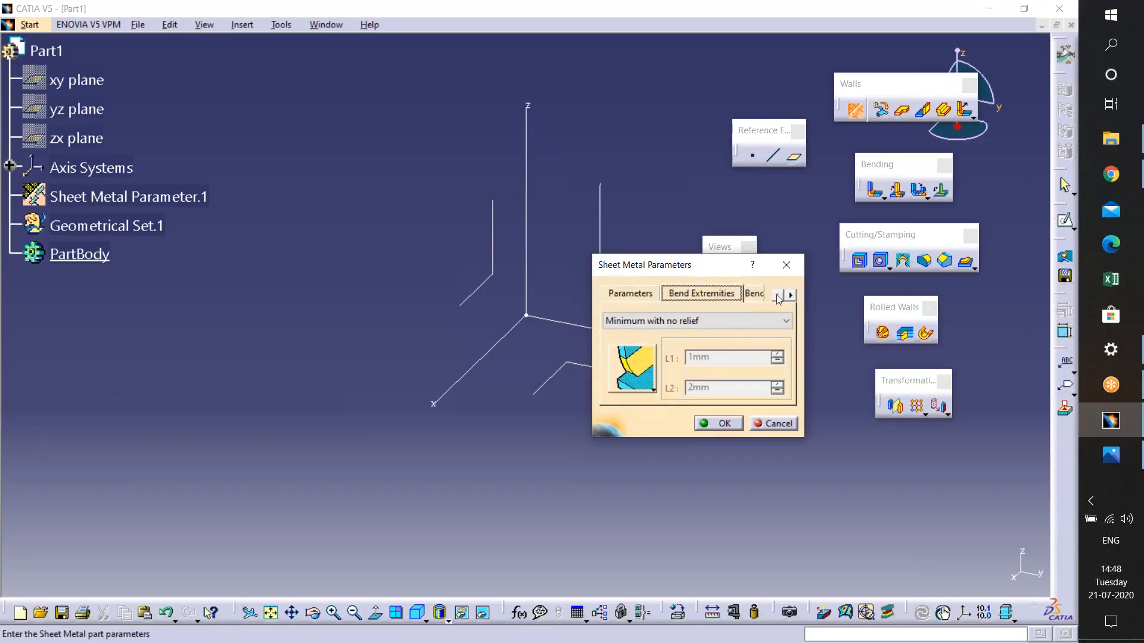
pyautogui.click(631, 293)
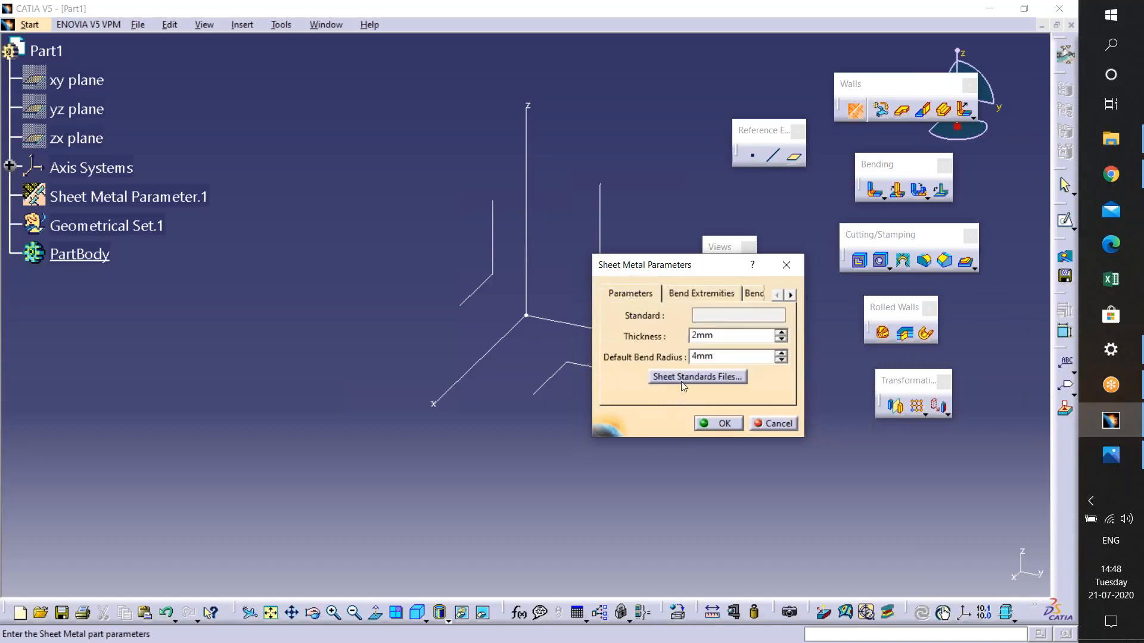
pyautogui.click(707, 424)
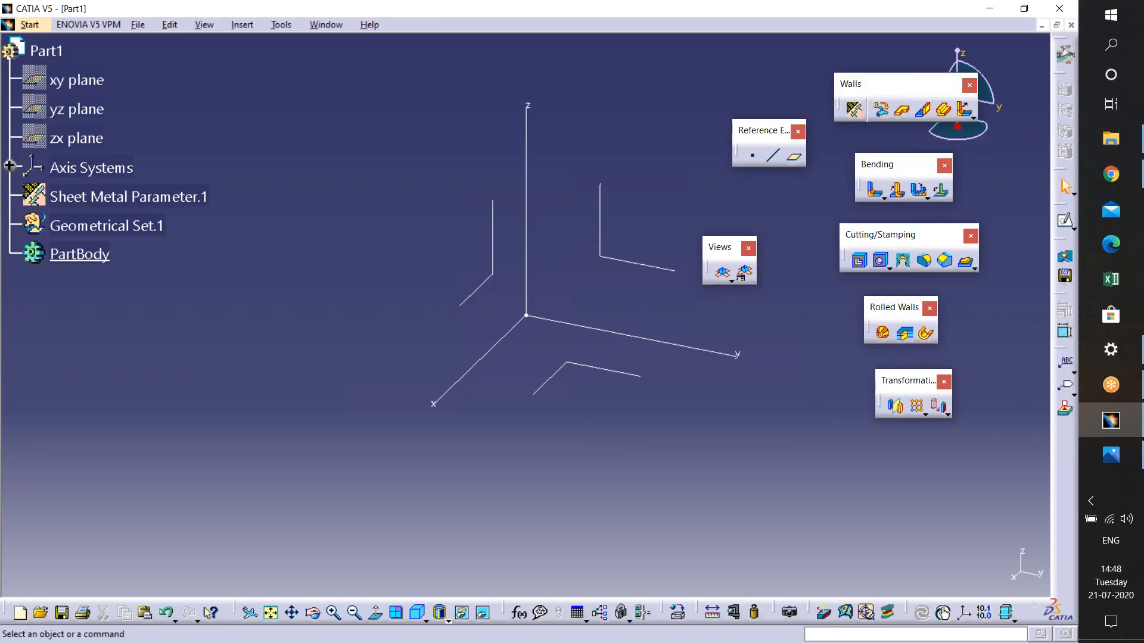
# - Reopen the Sheet Metal Parameters and close them with their values kept
pyautogui.click(853, 109)
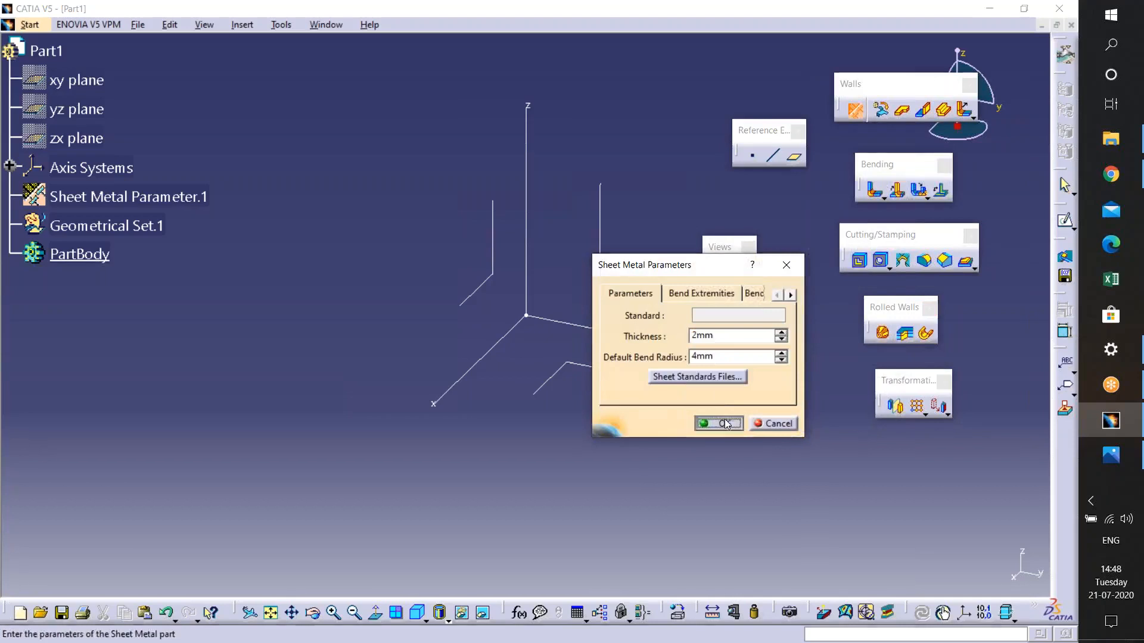
pyautogui.click(722, 423)
pyautogui.moveTo(694, 336); pyautogui.dragTo(600, 351, button='middle')
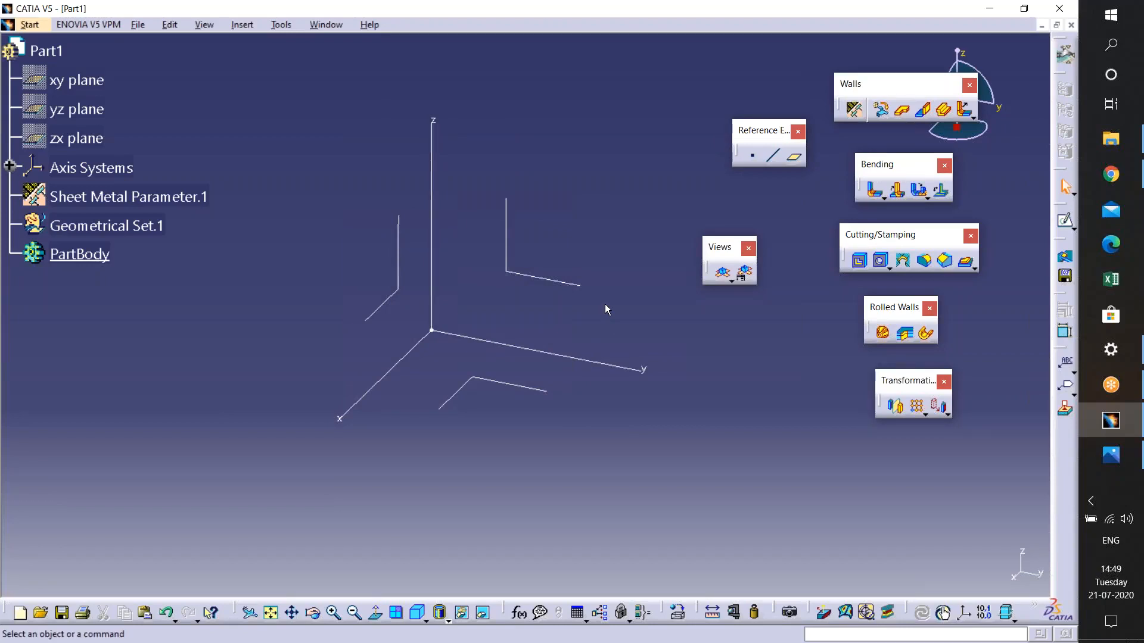
pyautogui.click(559, 281)
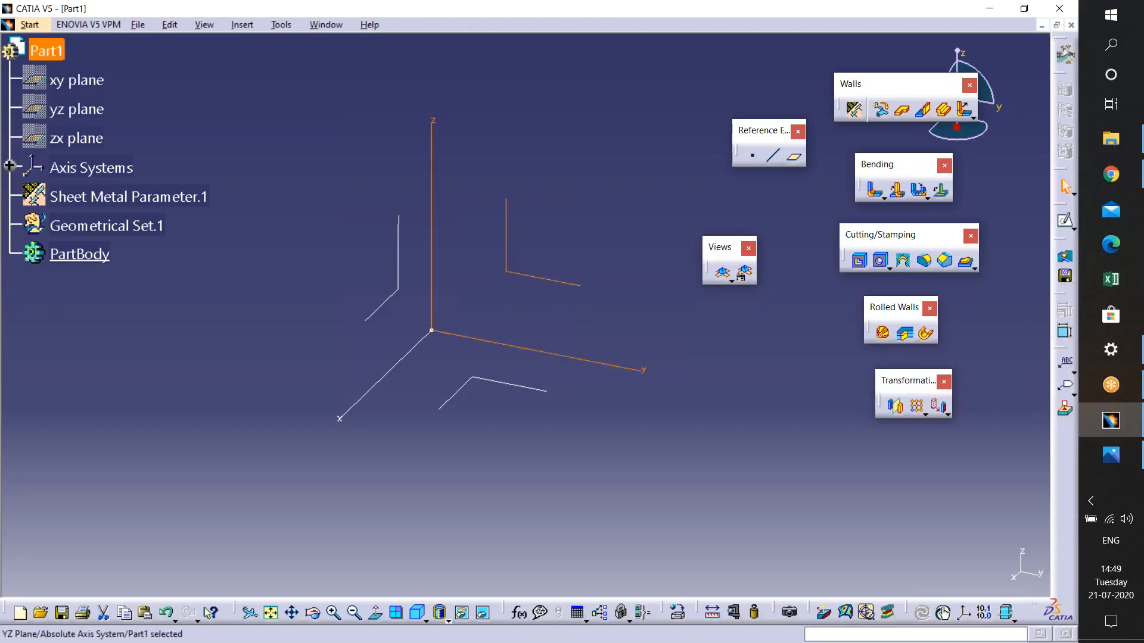
pyautogui.click(1065, 220)
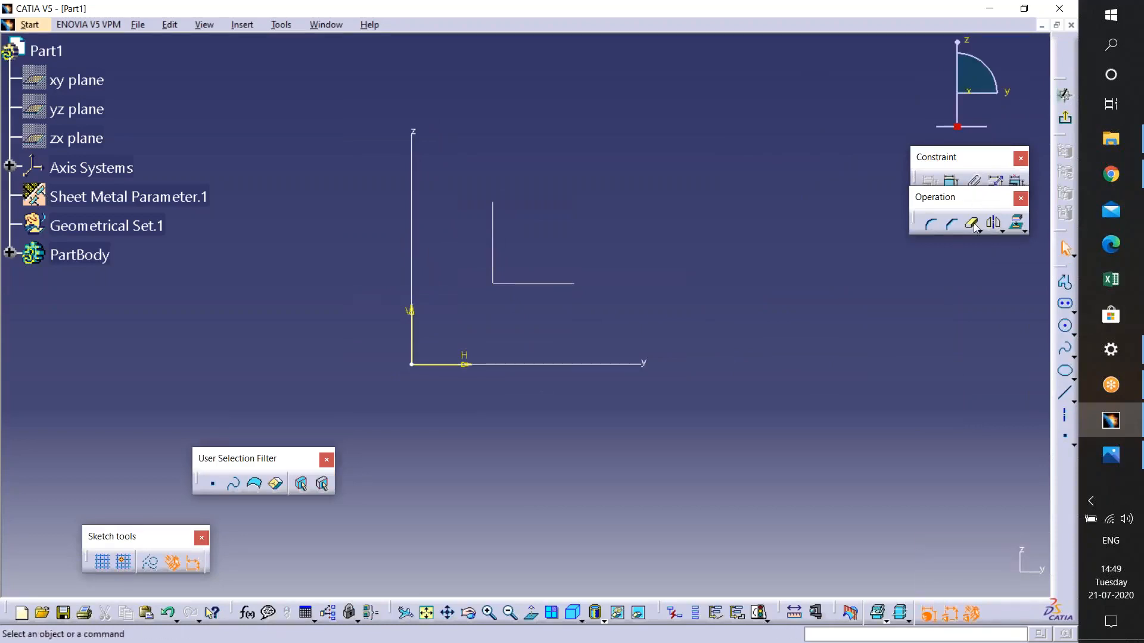
pyautogui.click(1065, 304)
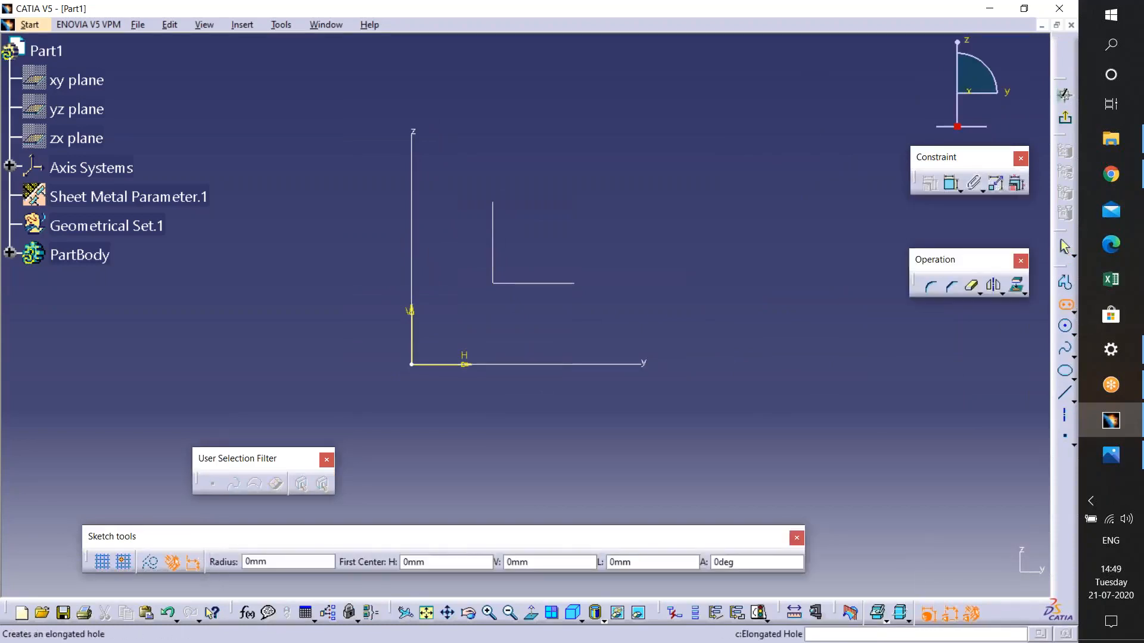
pyautogui.click(1074, 312)
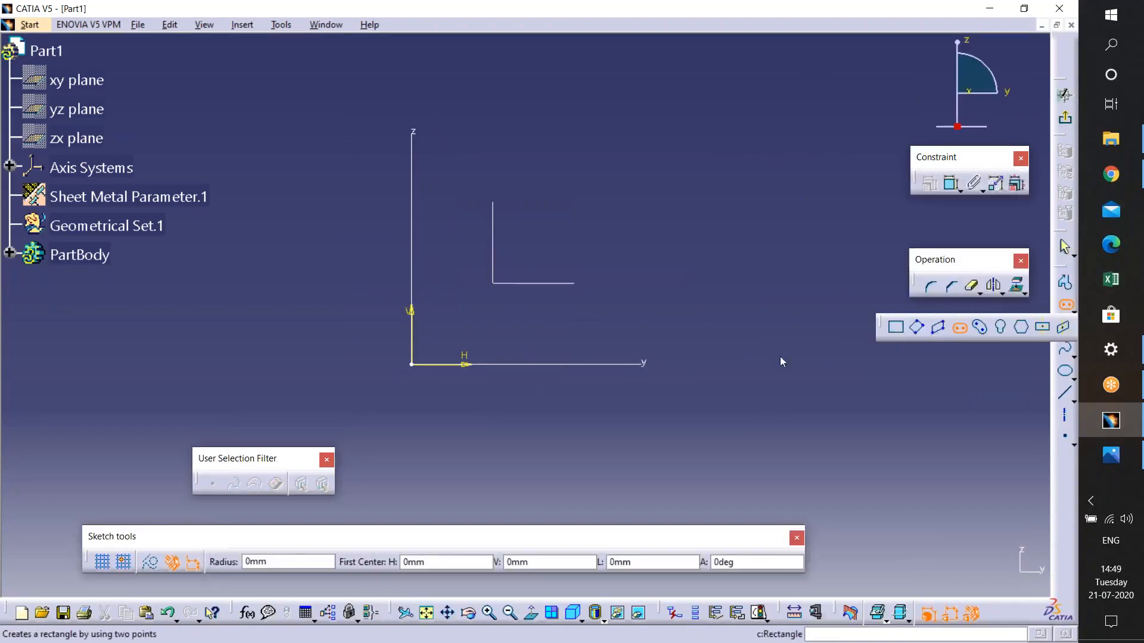
pyautogui.click(896, 327)
pyautogui.click(470, 172)
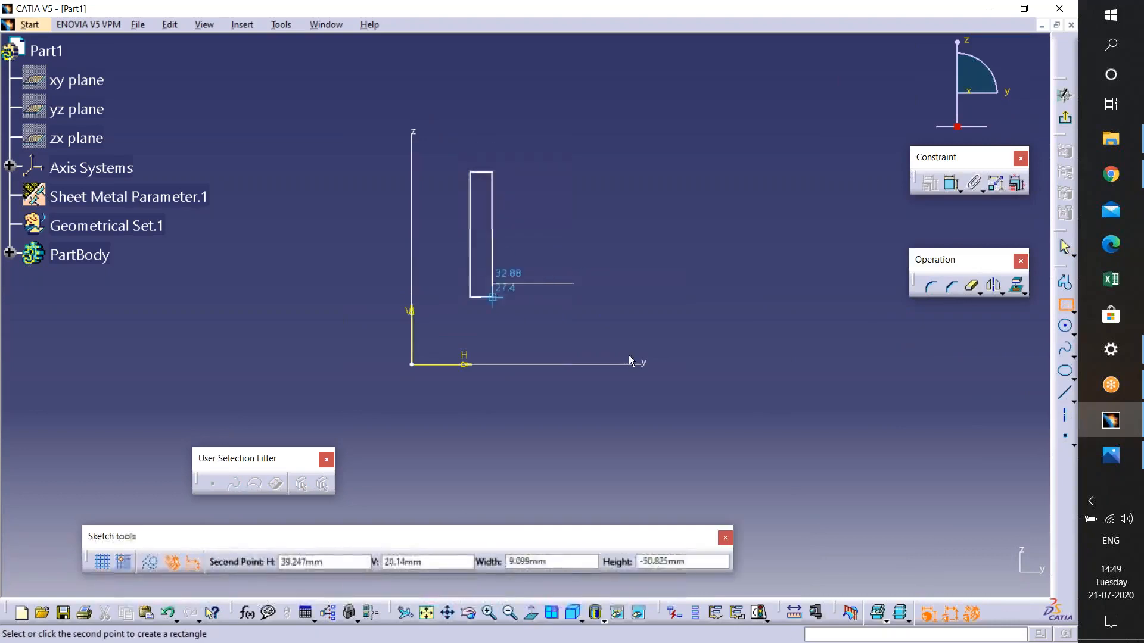
pyautogui.click(764, 339)
pyautogui.click(1065, 122)
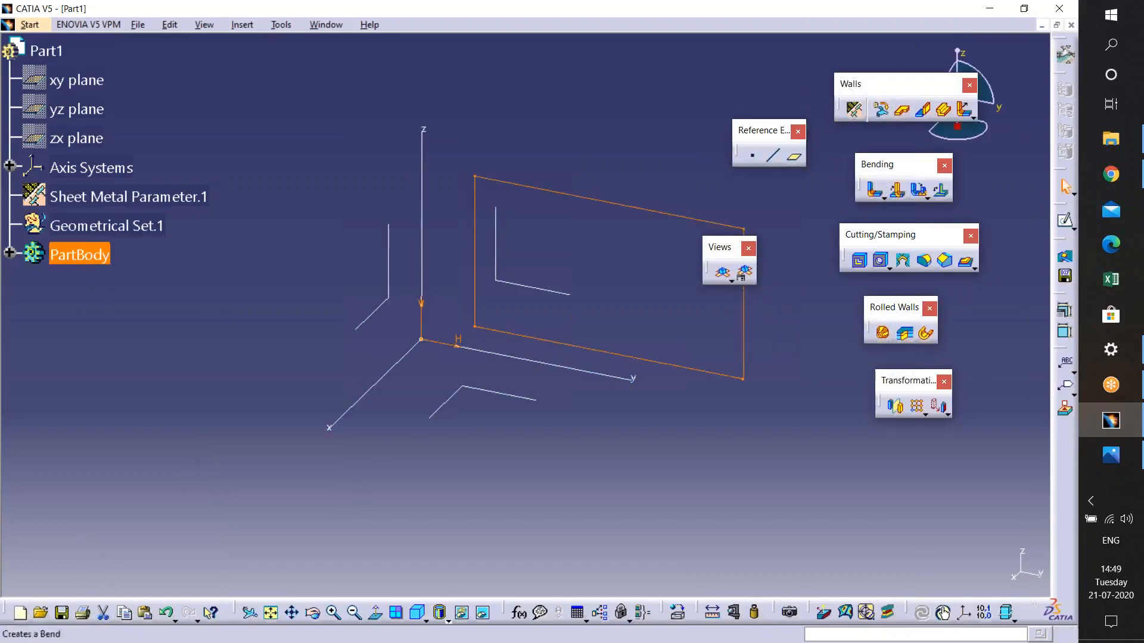
pyautogui.press('Delete')
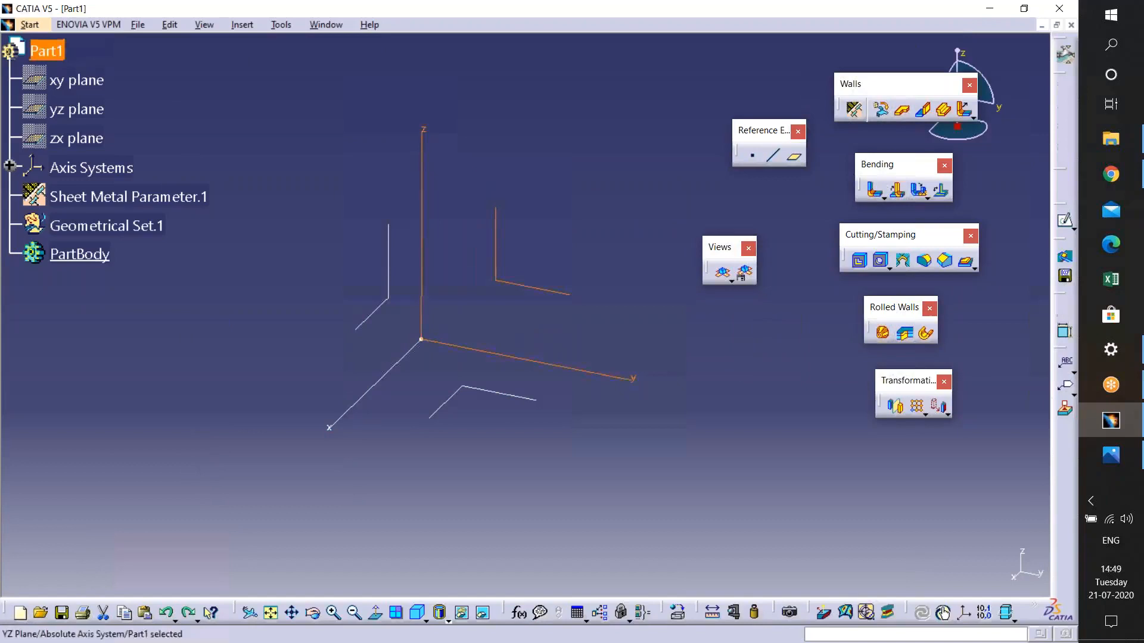
# - Insert a new body and define it as the in-work object
pyautogui.click(242, 24)
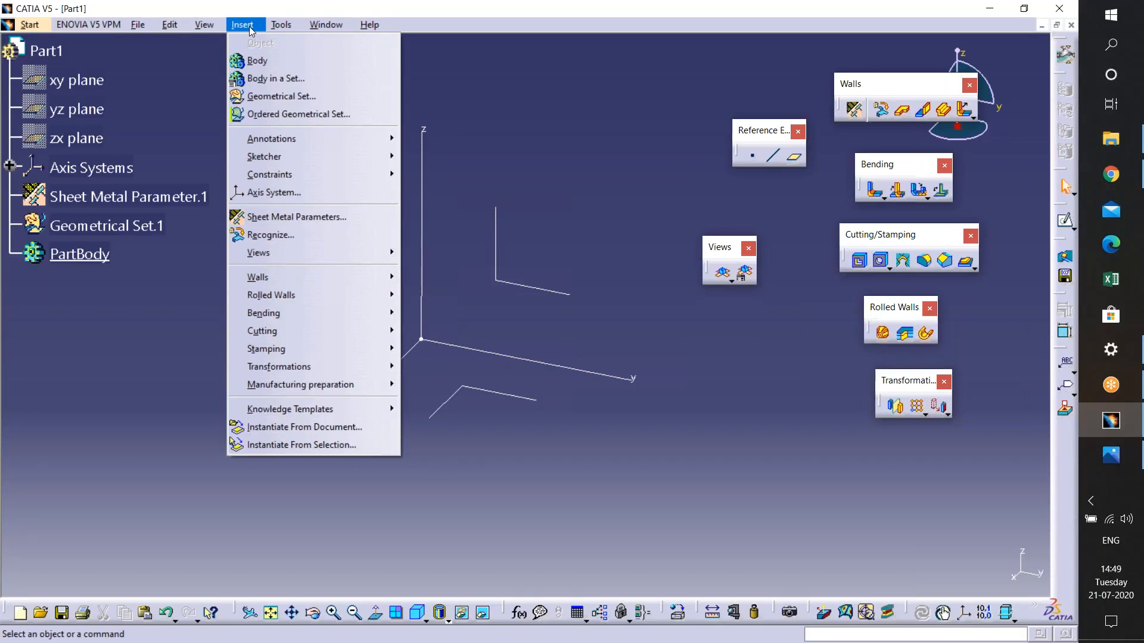
pyautogui.click(257, 60)
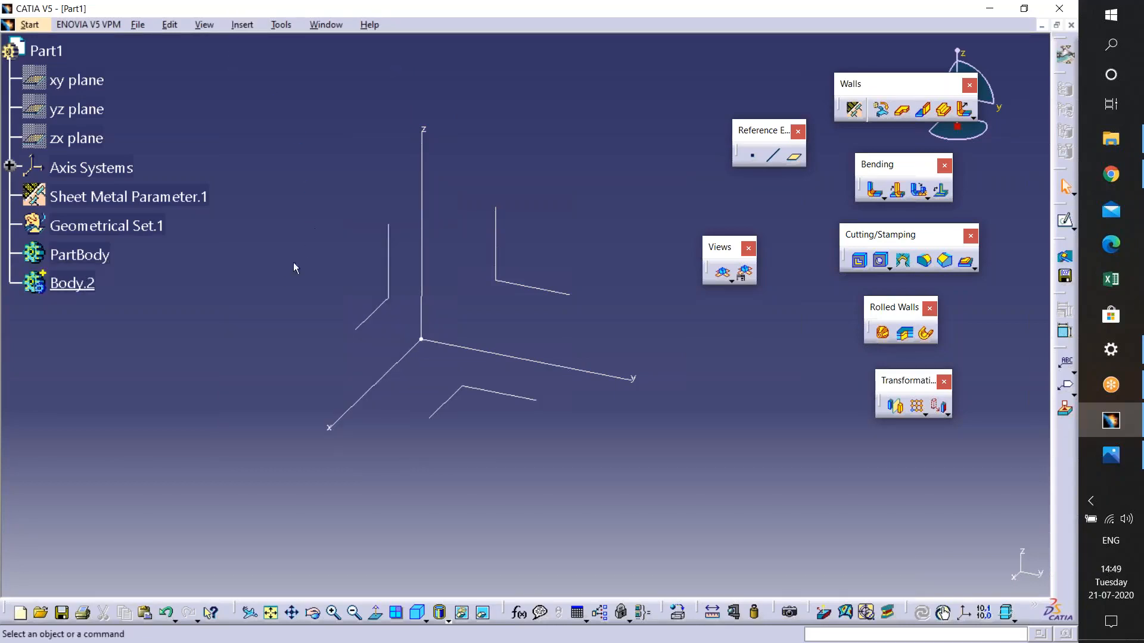
pyautogui.rightClick(78, 284)
pyautogui.click(131, 394)
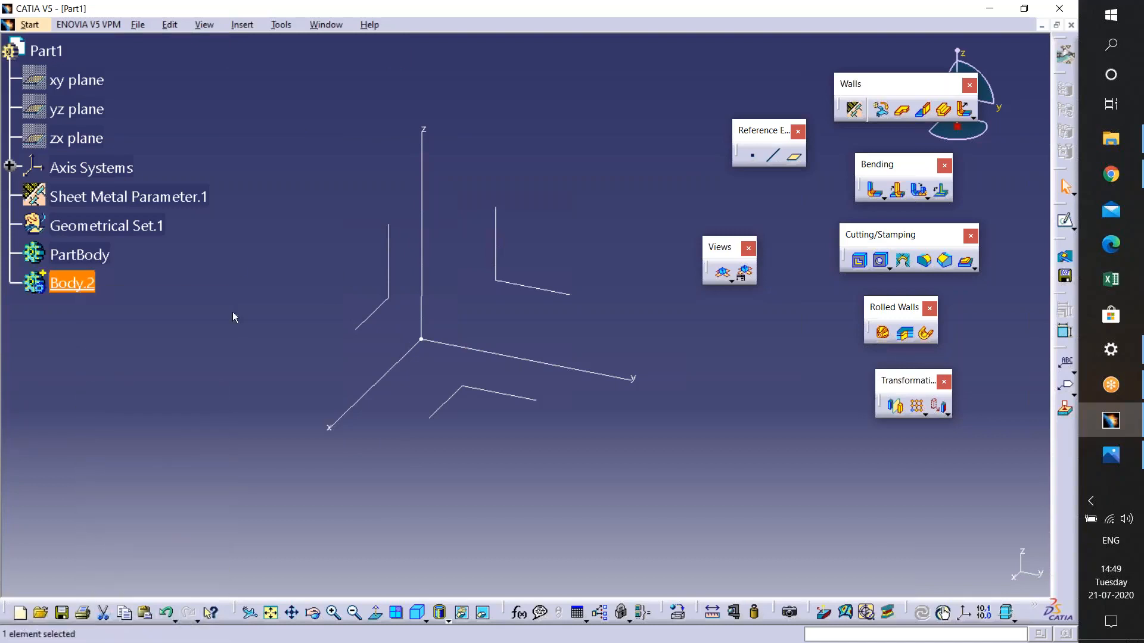
# - Sketch a rectangle on the yz plane inside the new body
pyautogui.click(511, 283)
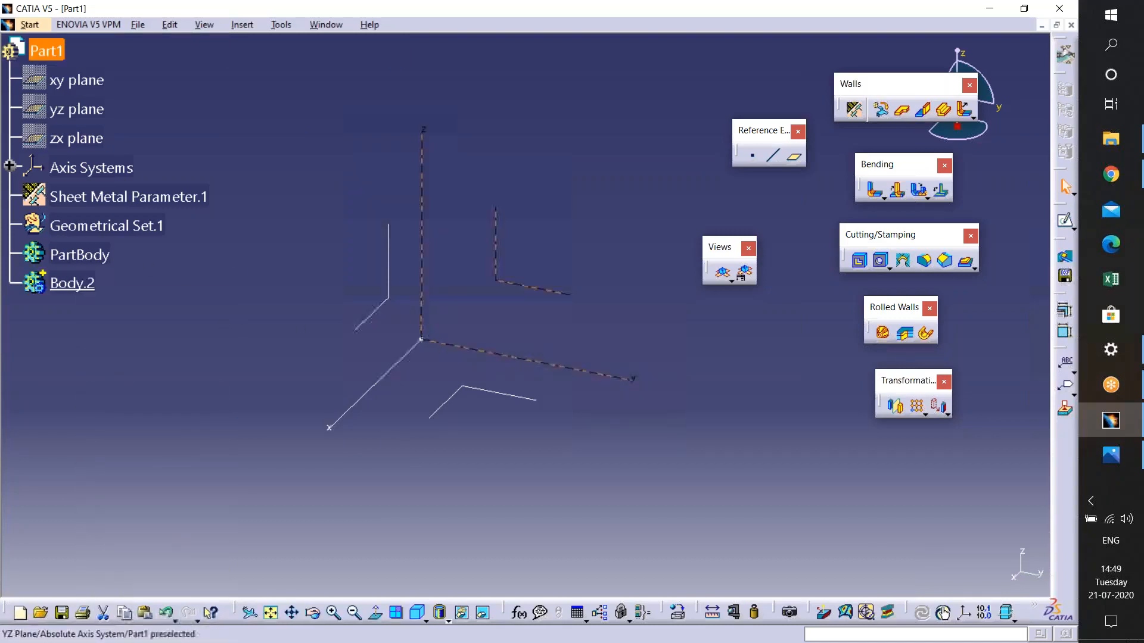
pyautogui.click(1064, 220)
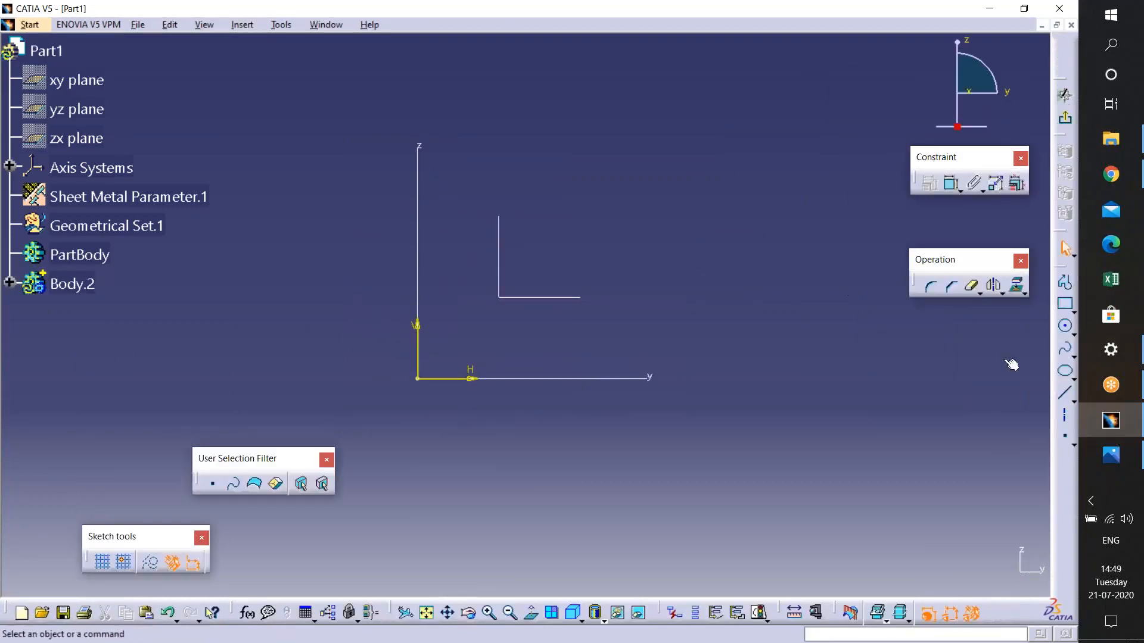
pyautogui.click(1065, 304)
pyautogui.click(491, 159)
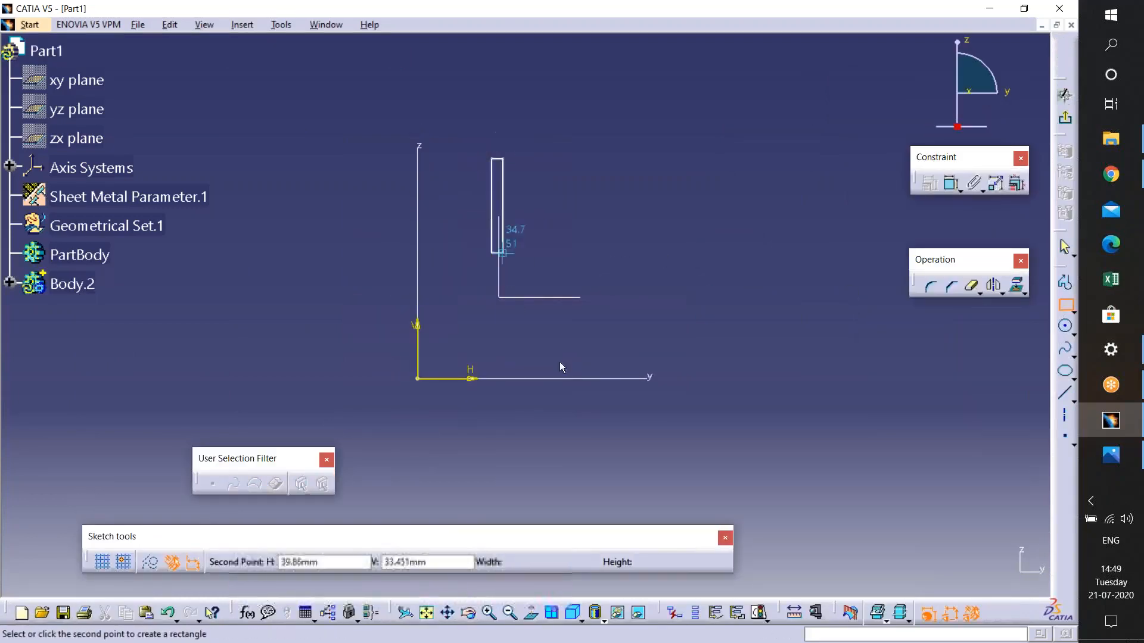
pyautogui.click(814, 358)
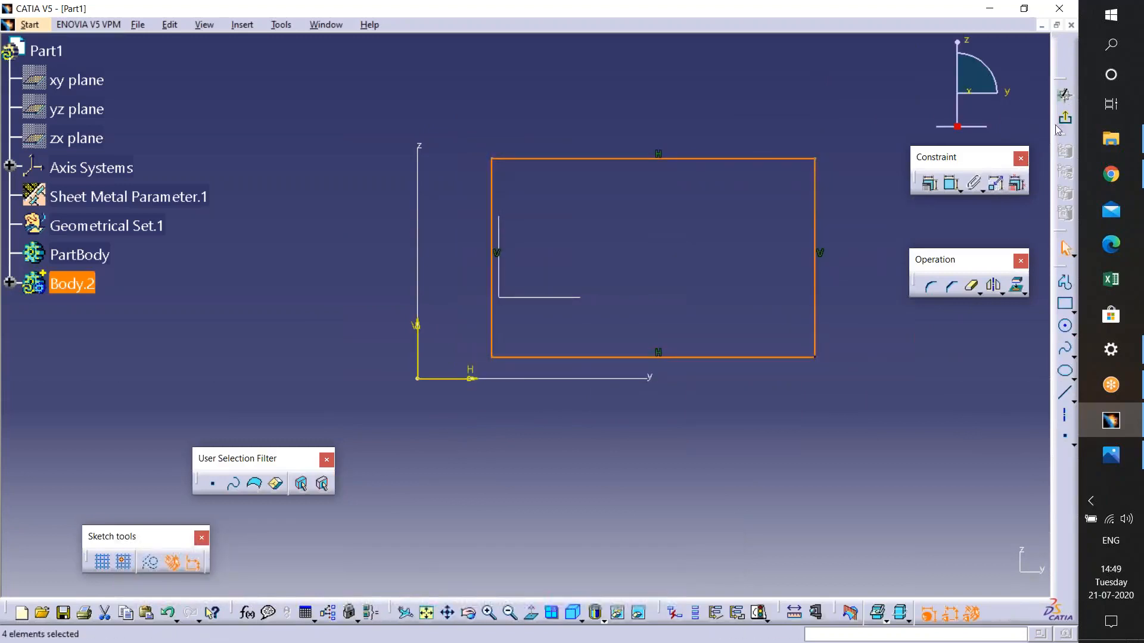
pyautogui.moveTo(796, 326); pyautogui.dragTo(716, 314, button='middle')
pyautogui.moveTo(574, 303); pyautogui.dragTo(567, 276, button='middle')
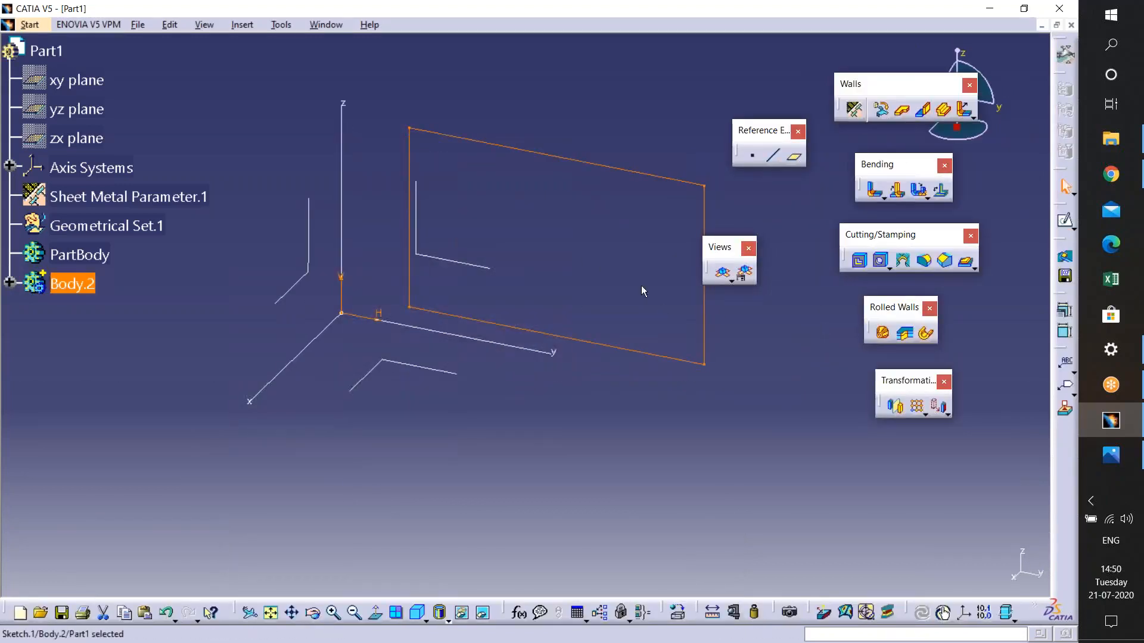
# - Start a Wall from the rectangle sketch and toggle Invert Material Side on and off
pyautogui.click(905, 111)
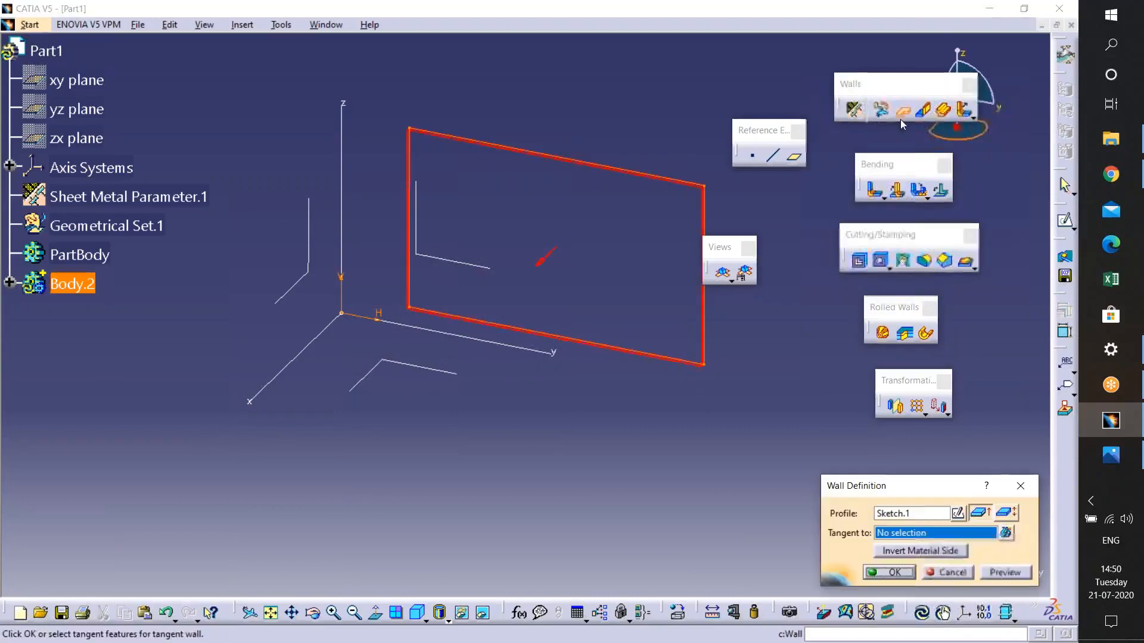
pyautogui.moveTo(603, 286)
pyautogui.mouseDown(button='middle')
pyautogui.moveTo(458, 288)
pyautogui.moveTo(462, 202)
pyautogui.mouseUp(button='middle')
pyautogui.moveTo(646, 175)
pyautogui.mouseDown(button='middle')
pyautogui.moveTo(536, 268)
pyautogui.moveTo(545, 276)
pyautogui.mouseUp(button='middle')
pyautogui.moveTo(487, 418); pyautogui.dragTo(525, 391, button='middle')
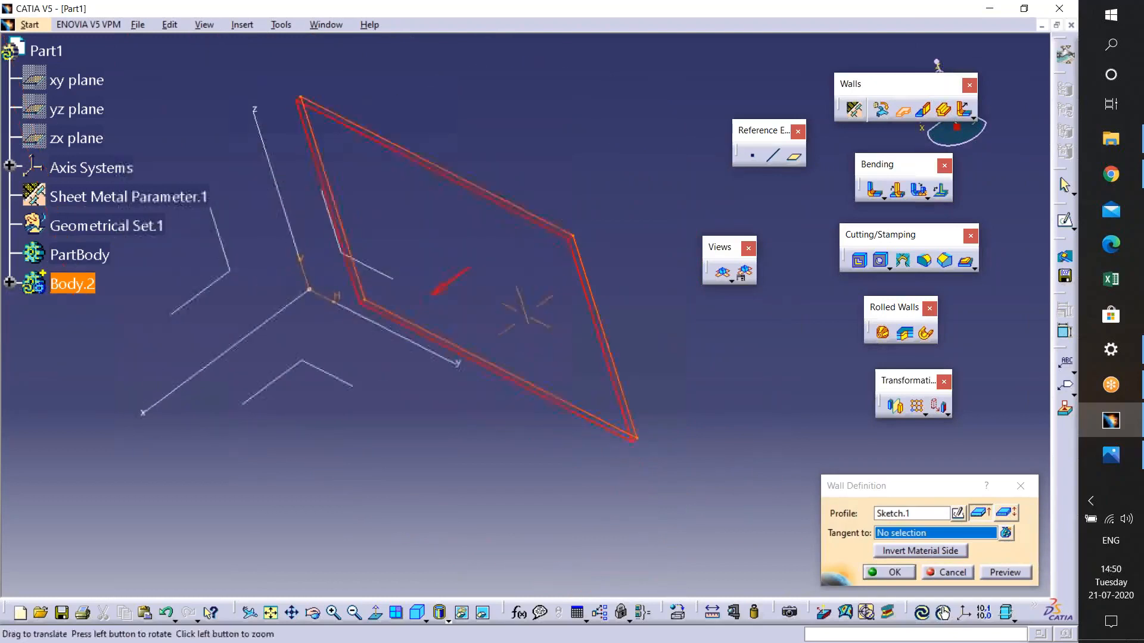
pyautogui.keyDown('ctrl'); pyautogui.moveTo(541, 311); pyautogui.dragTo(536, 161, button='middle'); pyautogui.keyUp('ctrl')
pyautogui.moveTo(628, 165); pyautogui.dragTo(616, 220, button='middle')
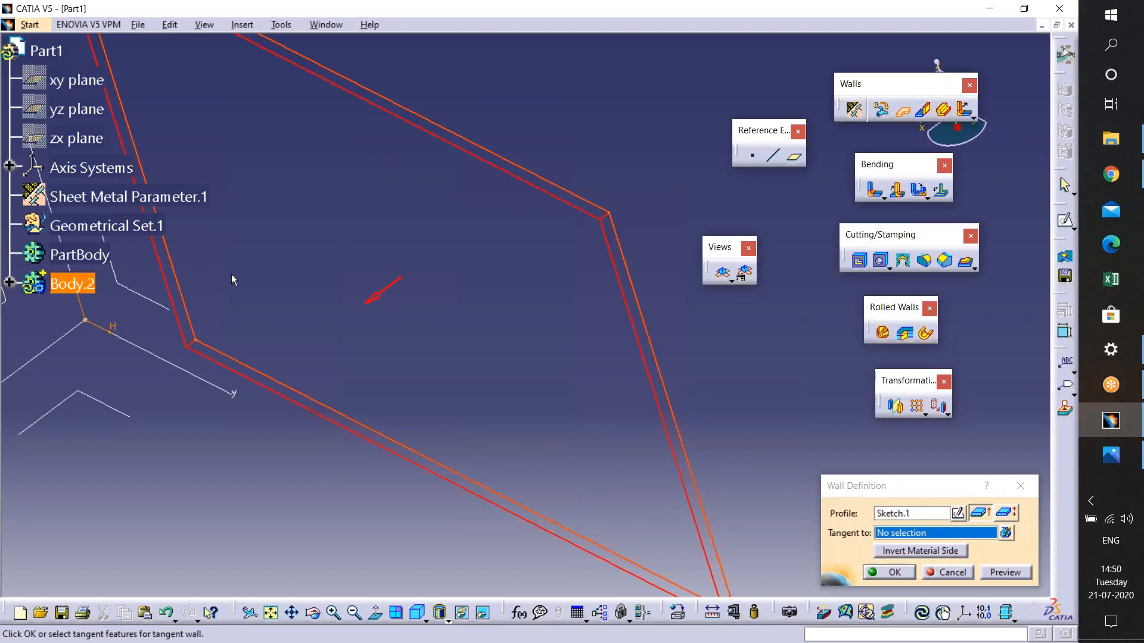
pyautogui.click(899, 553)
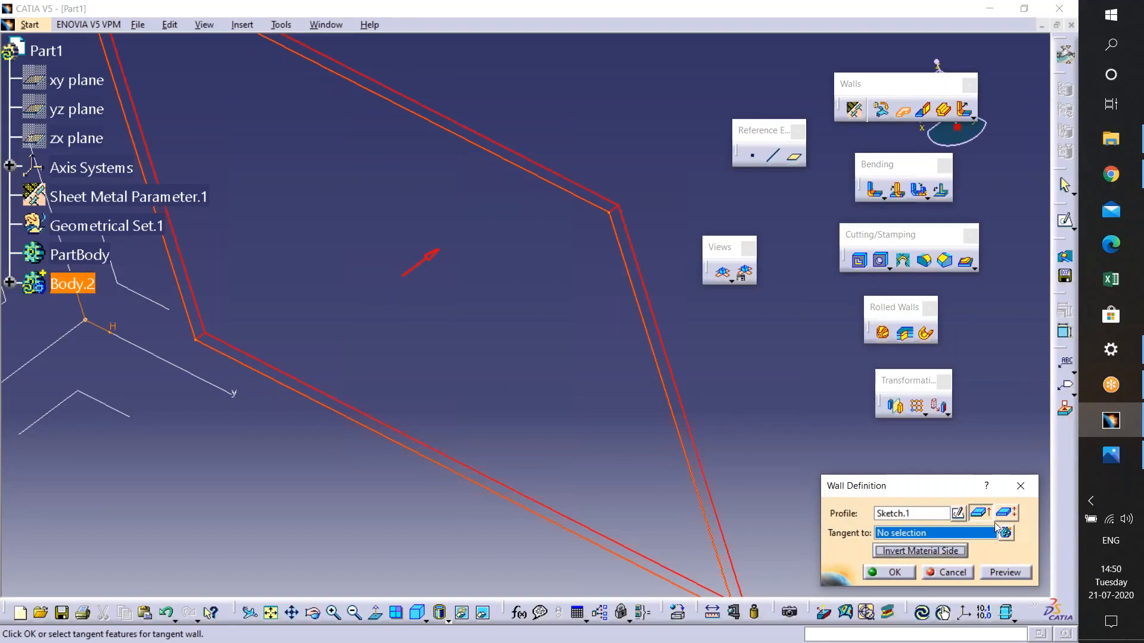
pyautogui.click(879, 550)
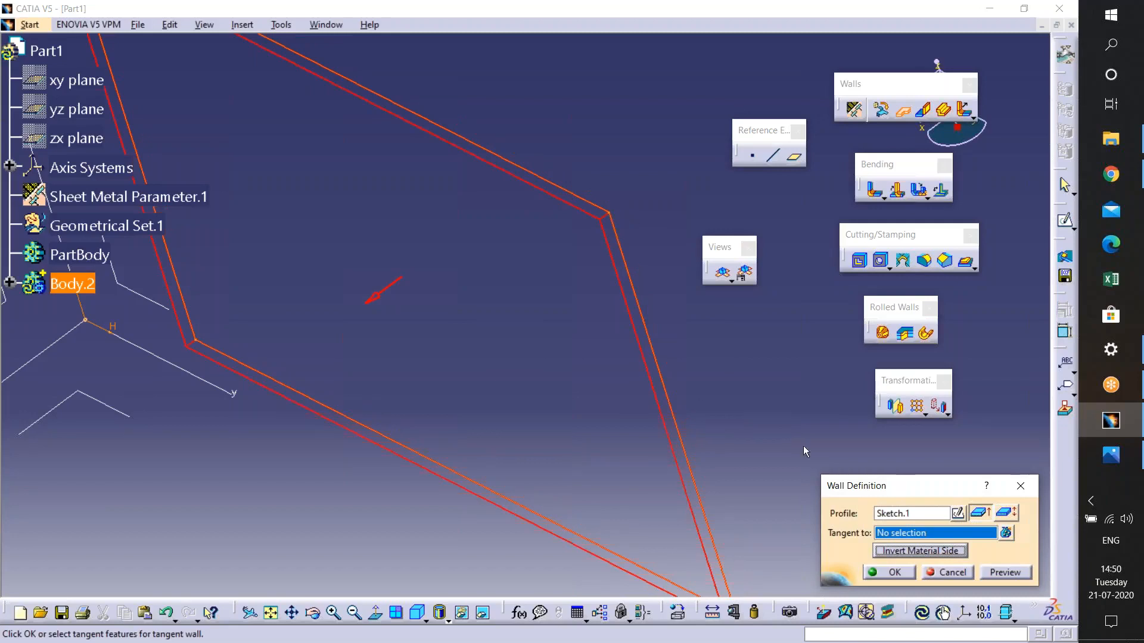
# - Switch the wall's sketch position option between extreme and default, then confirm the wall
pyautogui.click(1004, 516)
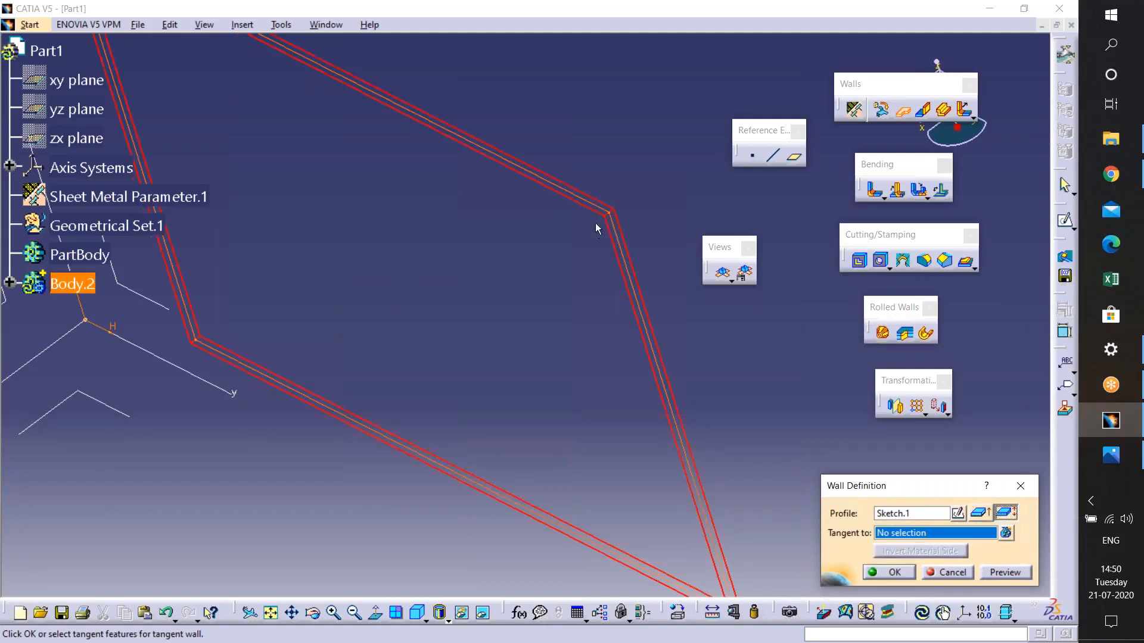
pyautogui.click(976, 508)
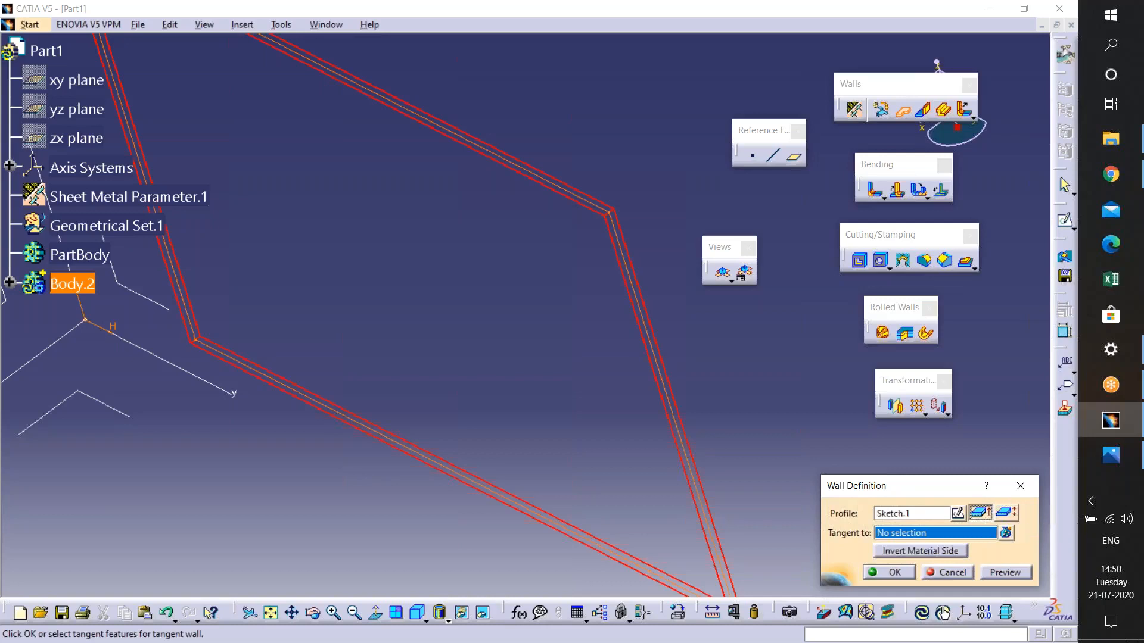
pyautogui.click(893, 573)
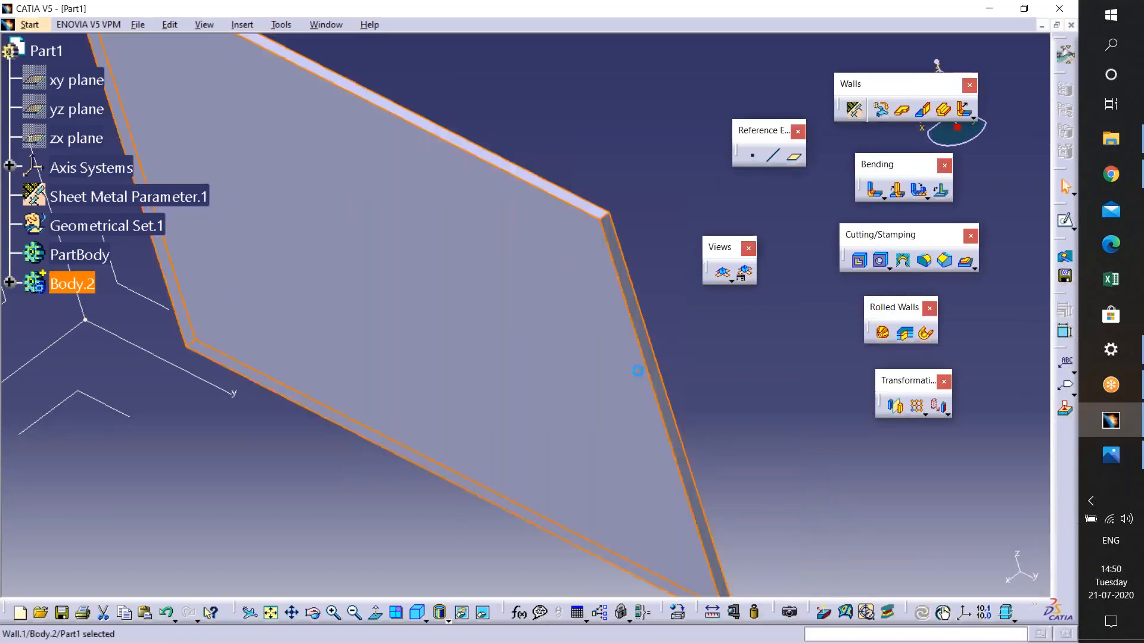
pyautogui.moveTo(589, 358)
pyautogui.mouseDown(button='middle')
pyautogui.moveTo(587, 438)
pyautogui.moveTo(586, 345)
pyautogui.mouseUp(button='middle')
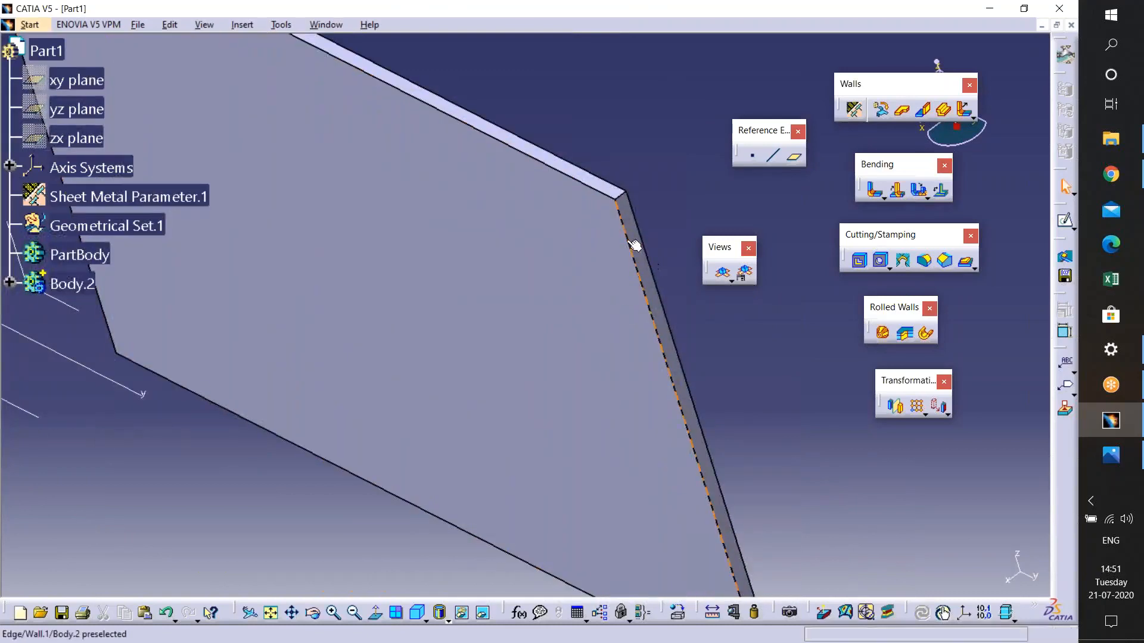
pyautogui.click(1065, 220)
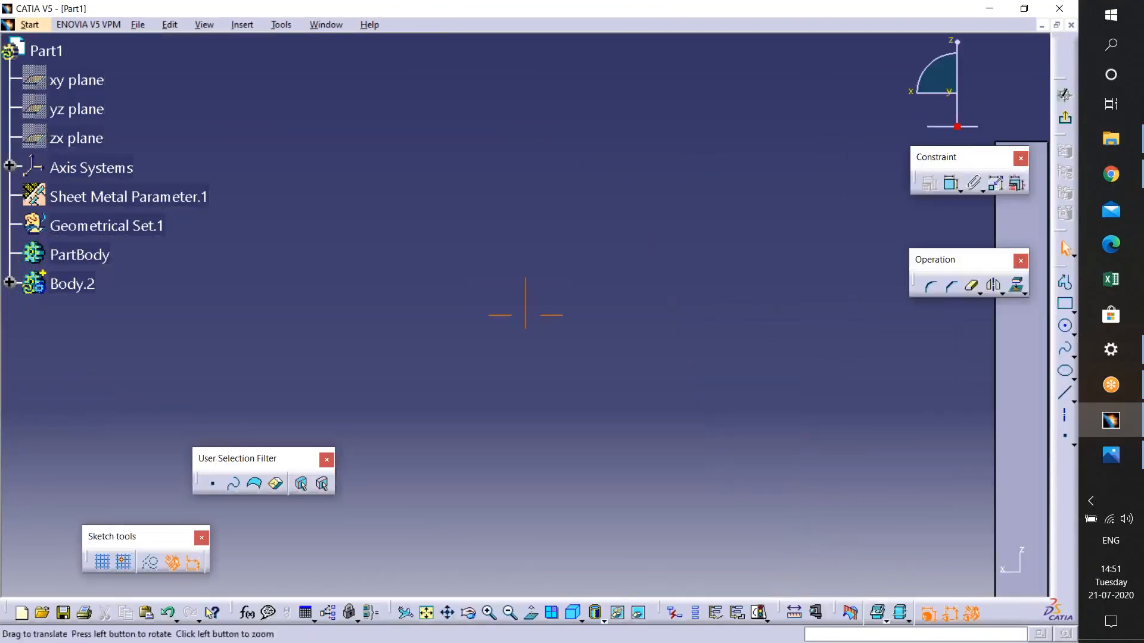
pyautogui.click(951, 186)
pyautogui.click(647, 179)
pyautogui.click(596, 179)
pyautogui.click(613, 191)
pyautogui.moveTo(623, 226)
pyautogui.mouseDown(button='middle')
pyautogui.moveTo(738, 95)
pyautogui.moveTo(613, 461)
pyautogui.mouseUp(button='middle')
pyautogui.moveTo(622, 399)
pyautogui.mouseDown(button='middle')
pyautogui.moveTo(552, 320)
pyautogui.moveTo(520, 78)
pyautogui.mouseUp(button='middle')
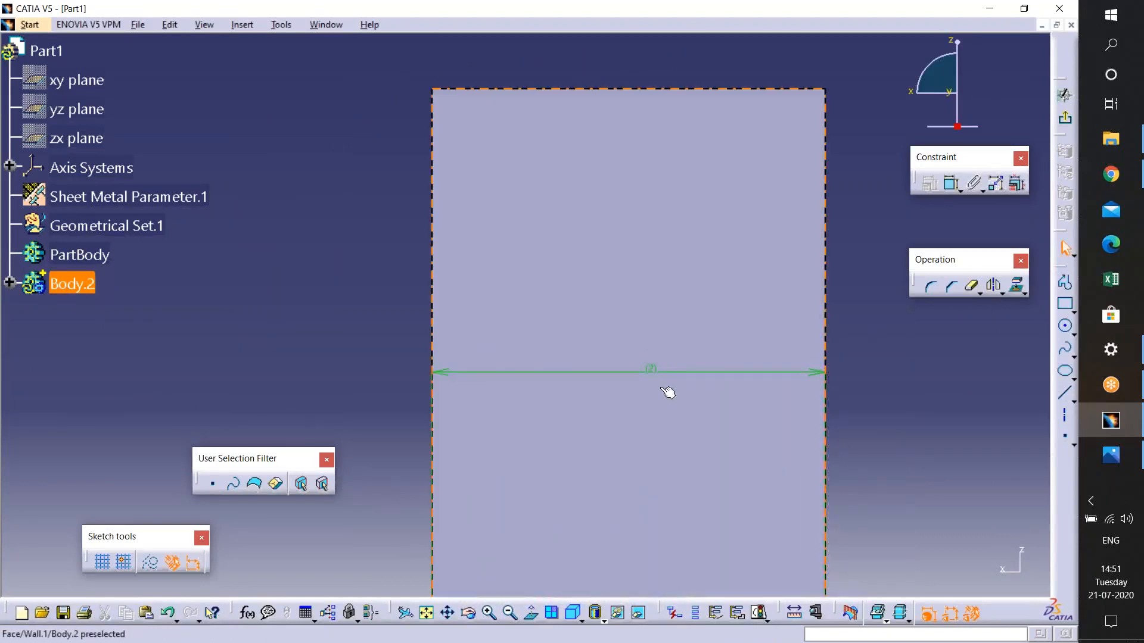
pyautogui.moveTo(652, 386); pyautogui.dragTo(526, 235, button='middle')
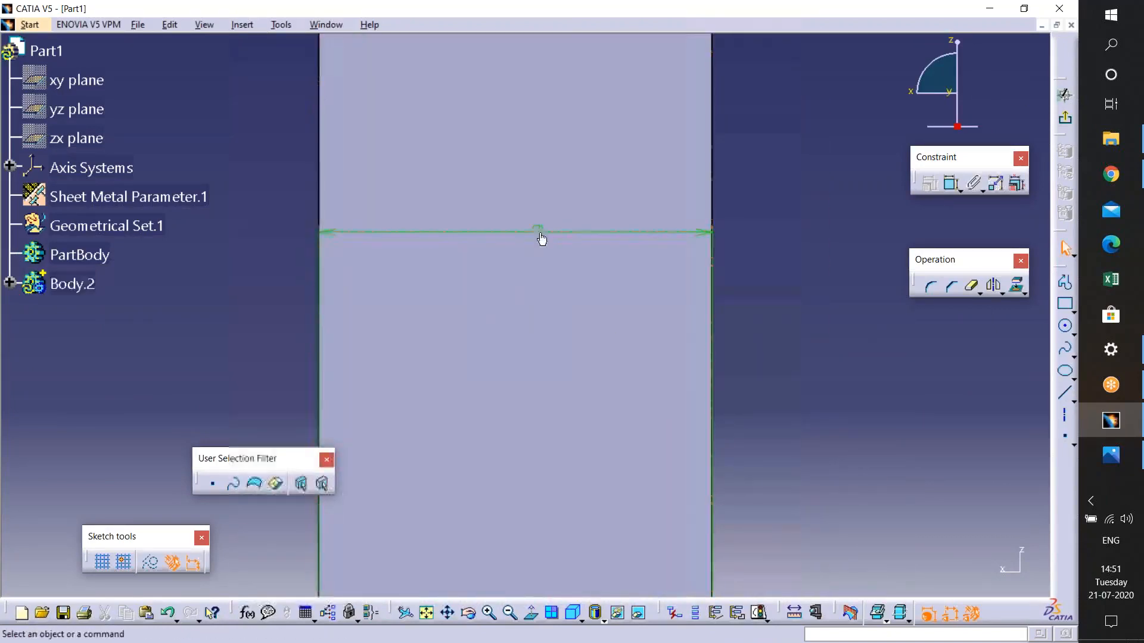
pyautogui.doubleClick(604, 234)
pyautogui.moveTo(604, 234); pyautogui.dragTo(753, 156)
pyautogui.keyDown('ctrl'); pyautogui.moveTo(710, 297); pyautogui.dragTo(590, 355, button='middle'); pyautogui.keyUp('ctrl')
pyautogui.moveTo(585, 371); pyautogui.dragTo(597, 196)
pyautogui.keyDown('ctrl'); pyautogui.moveTo(598, 197); pyautogui.dragTo(650, 188, button='middle'); pyautogui.keyUp('ctrl')
pyautogui.keyDown('ctrl'); pyautogui.moveTo(644, 276); pyautogui.dragTo(646, 387, button='middle'); pyautogui.keyUp('ctrl')
pyautogui.click(1064, 118)
pyautogui.moveTo(602, 421)
pyautogui.keyDown('ctrl'); pyautogui.mouseDown(button='middle')
pyautogui.moveTo(531, 498)
pyautogui.moveTo(589, 642)
pyautogui.mouseUp(button='middle'); pyautogui.keyUp('ctrl')
pyautogui.moveTo(588, 642); pyautogui.dragTo(676, 587, button='middle')
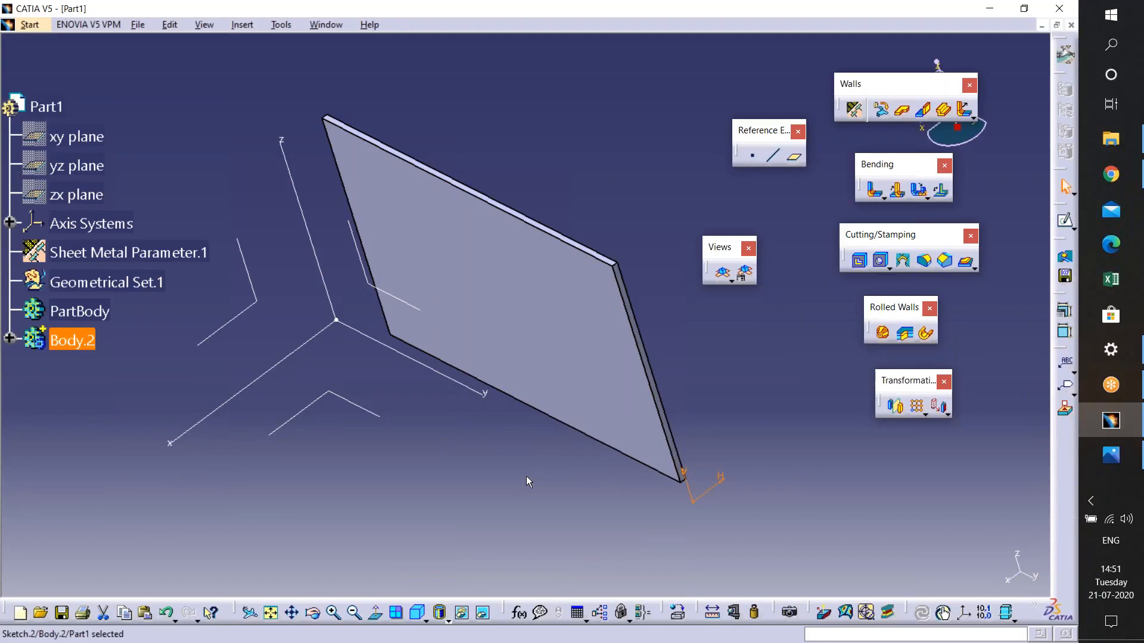
pyautogui.hotkey('ctrl', 'z')
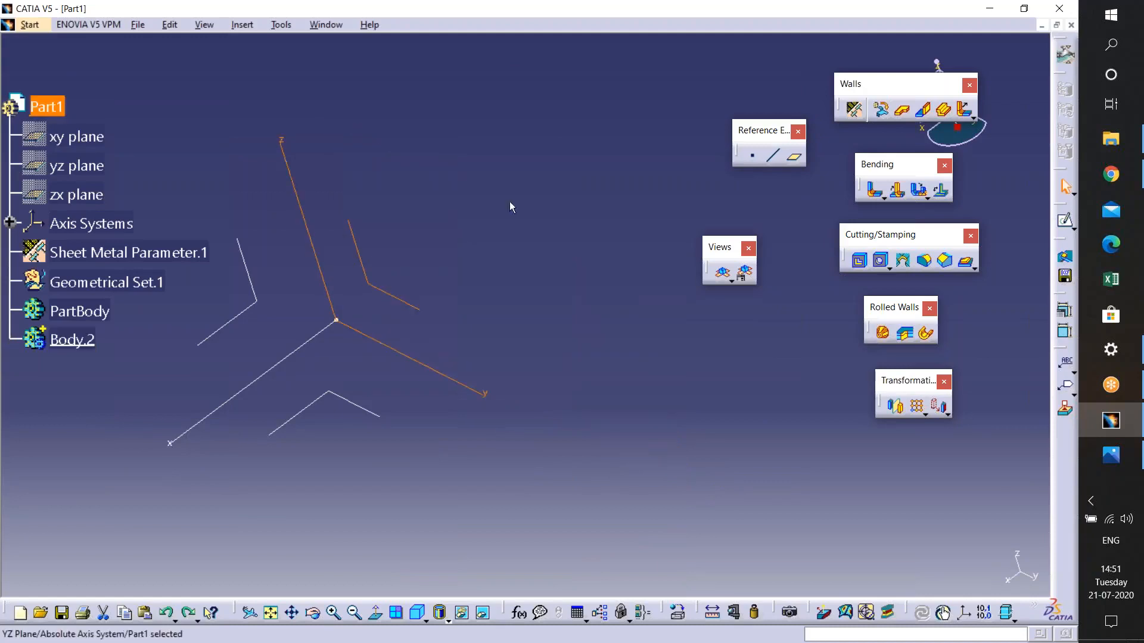
# - Sketch an open profile of four connected lines on the yz plane
pyautogui.click(1067, 224)
pyautogui.click(661, 345)
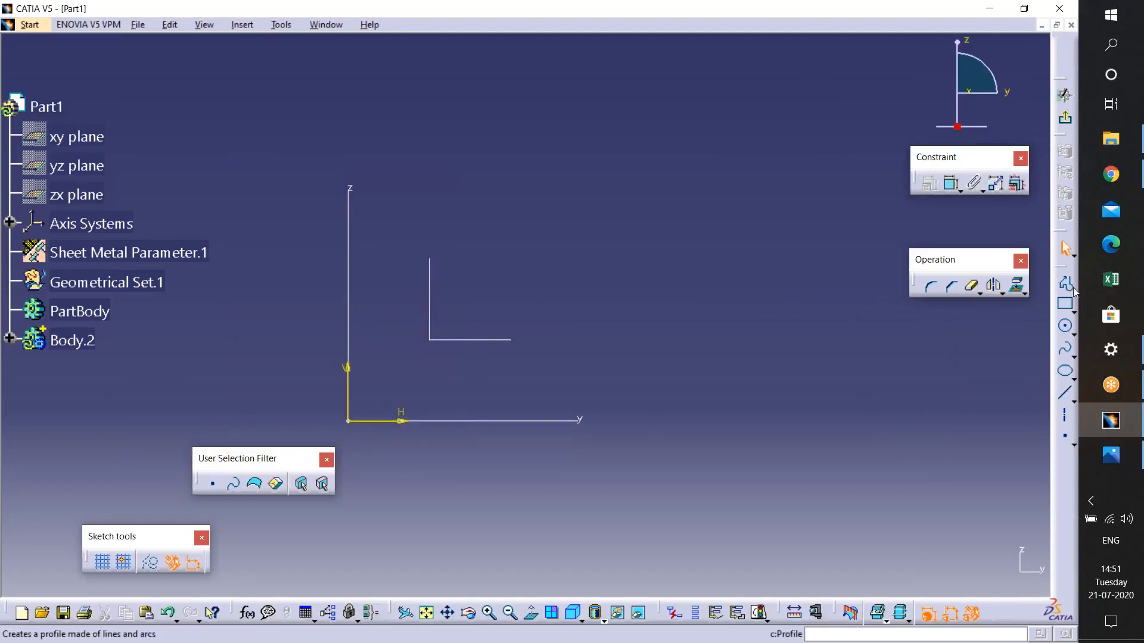
pyautogui.click(1067, 284)
pyautogui.click(414, 374)
pyautogui.click(489, 194)
pyautogui.click(781, 189)
pyautogui.click(825, 343)
pyautogui.click(726, 451)
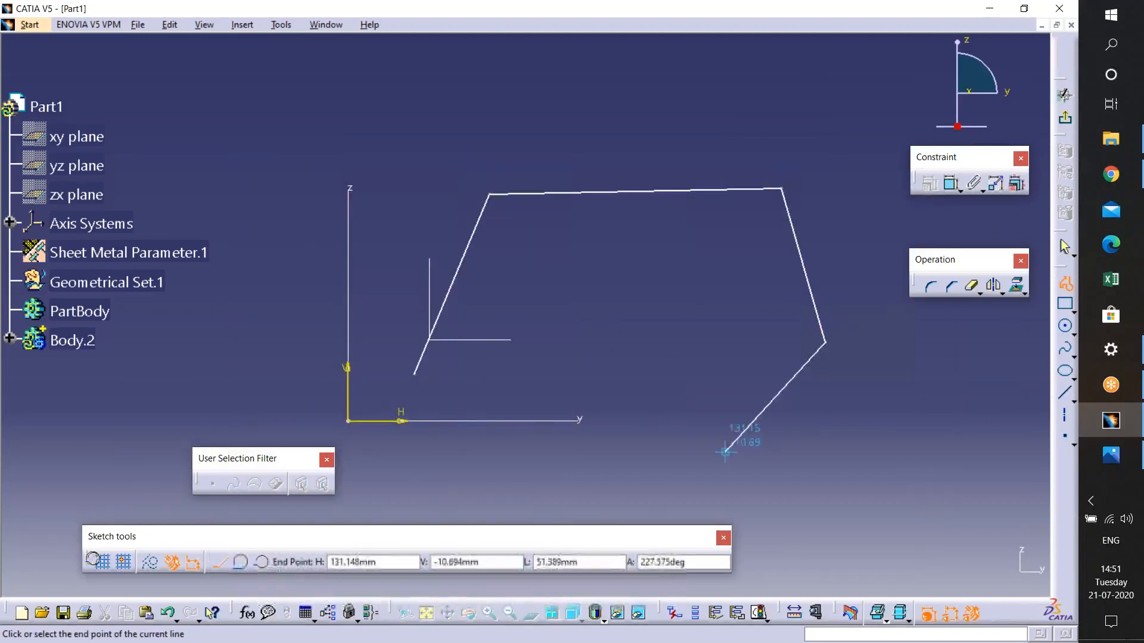
pyautogui.click(1065, 117)
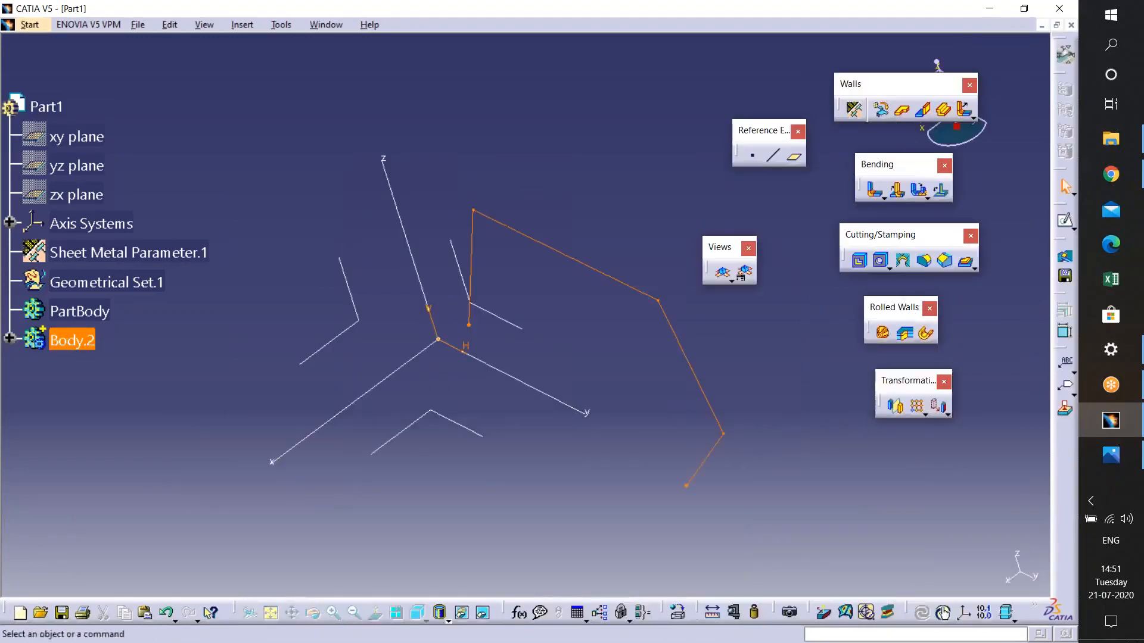
# - Try to create a Wall from the open profile sketch
pyautogui.click(903, 110)
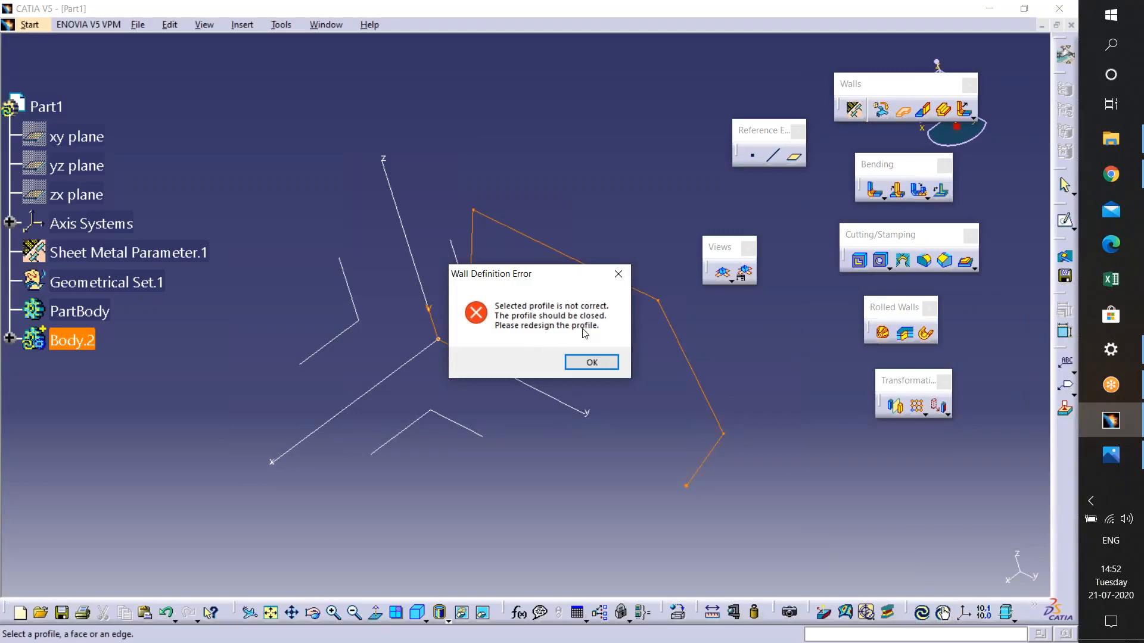
# - Dismiss the profile errors, open the profile sketch and close it with two lines joining its free ends
pyautogui.click(591, 361)
pyautogui.click(960, 512)
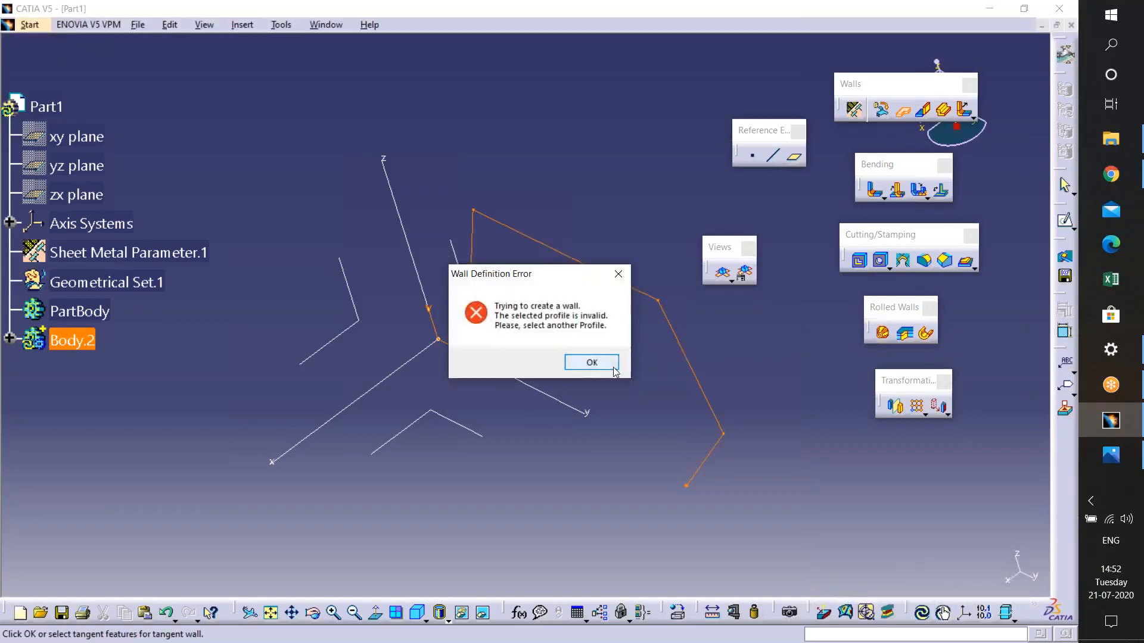
pyautogui.click(591, 361)
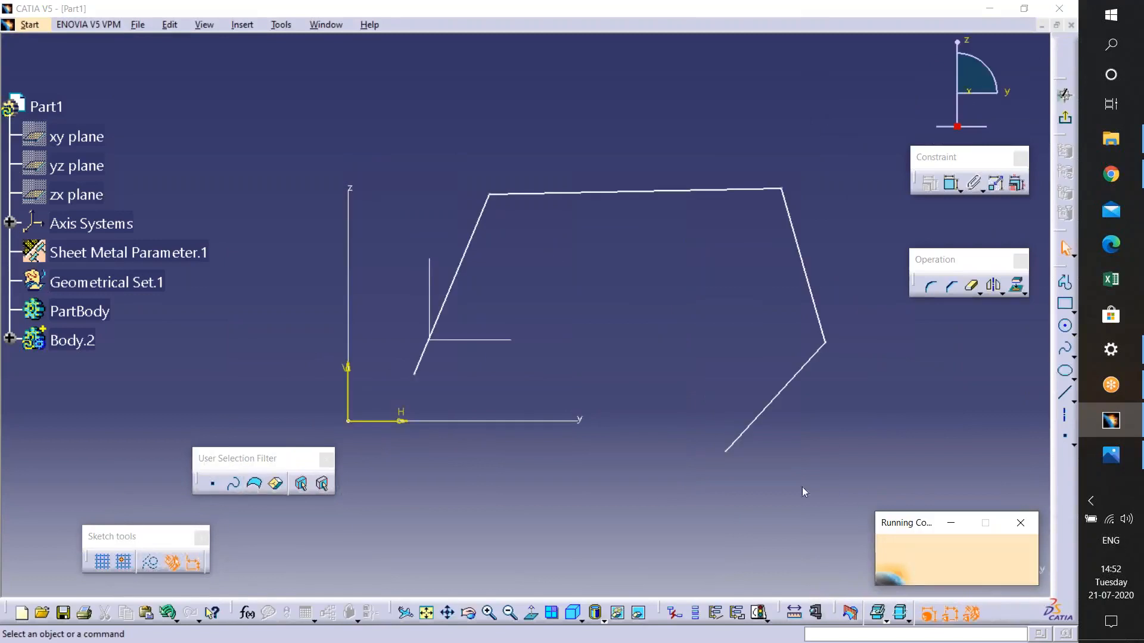
pyautogui.click(1064, 282)
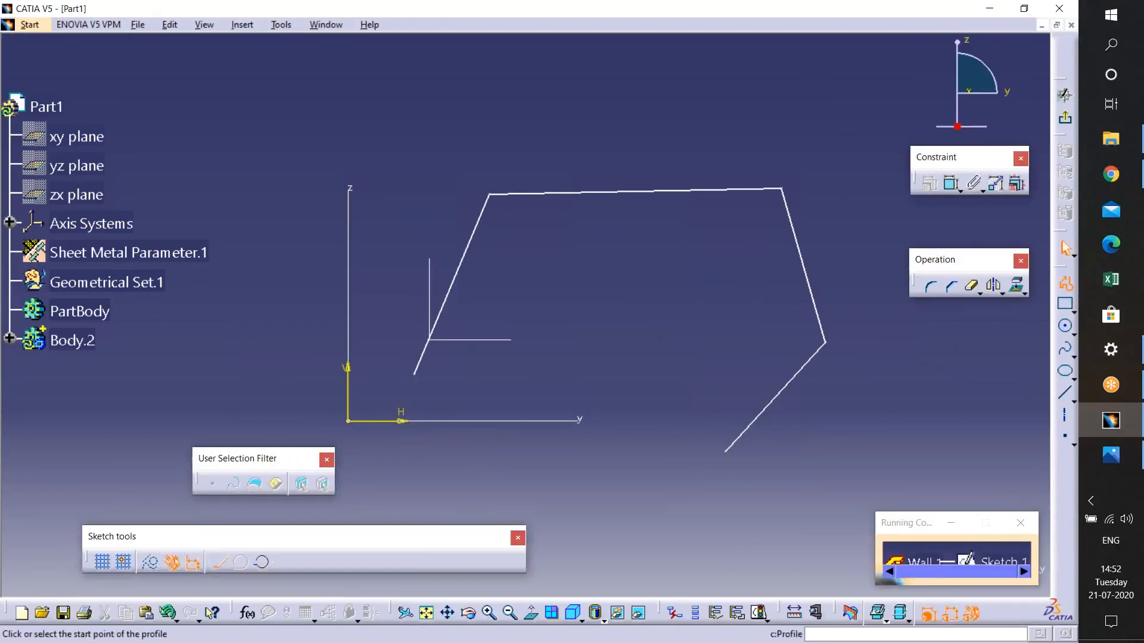
pyautogui.click(726, 451)
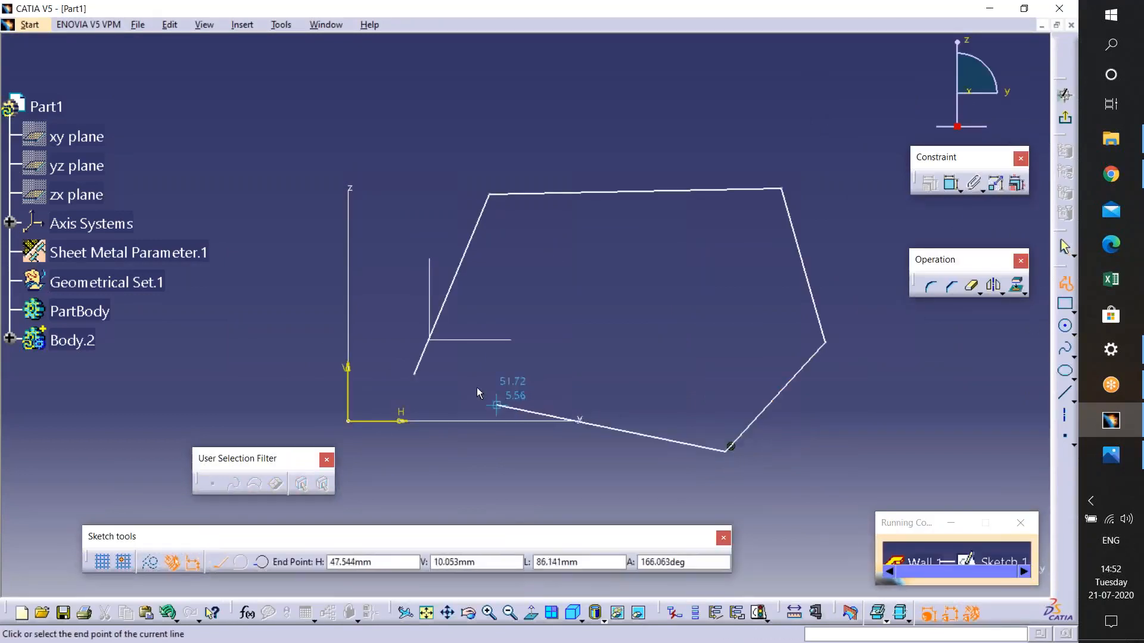
pyautogui.click(414, 374)
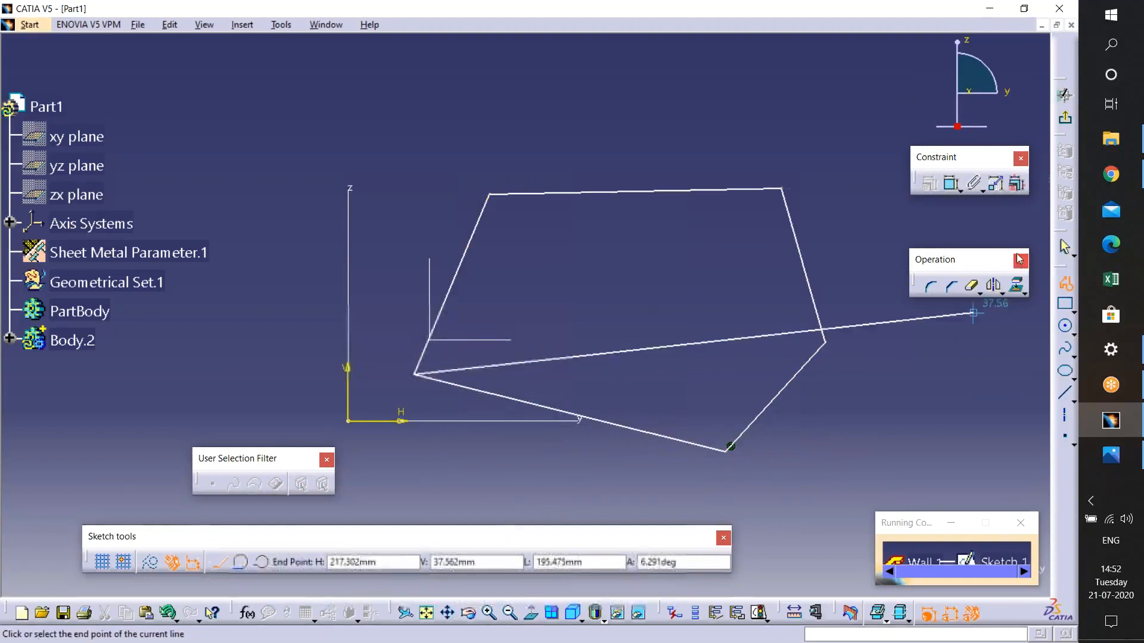
pyautogui.click(1066, 122)
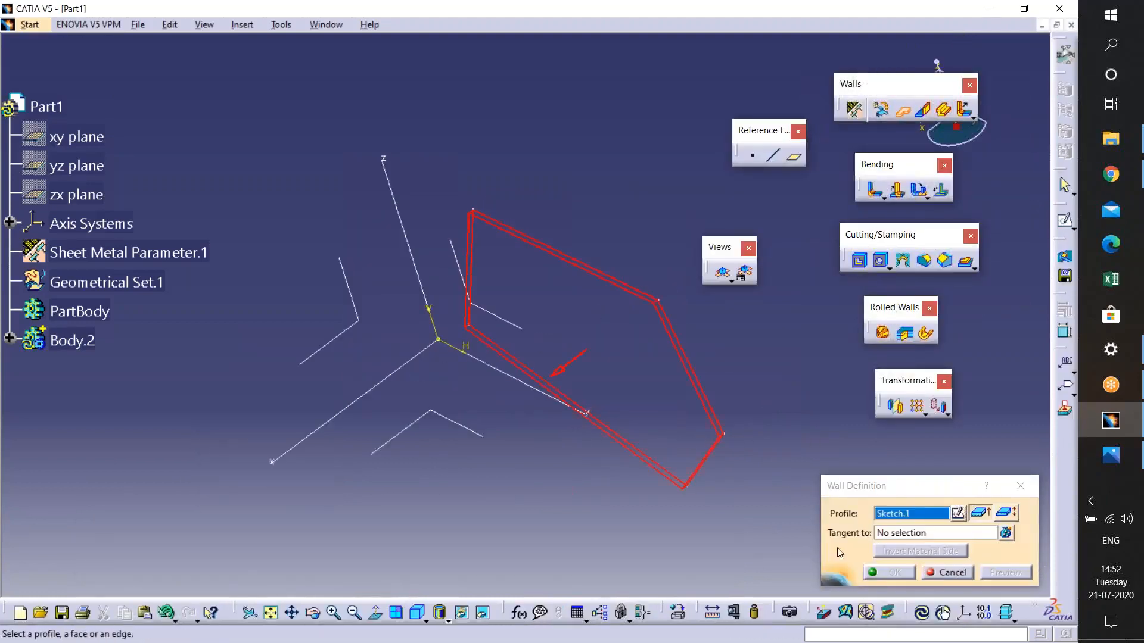
# - Cancel the wall definition and undo the last two changes
pyautogui.click(1021, 486)
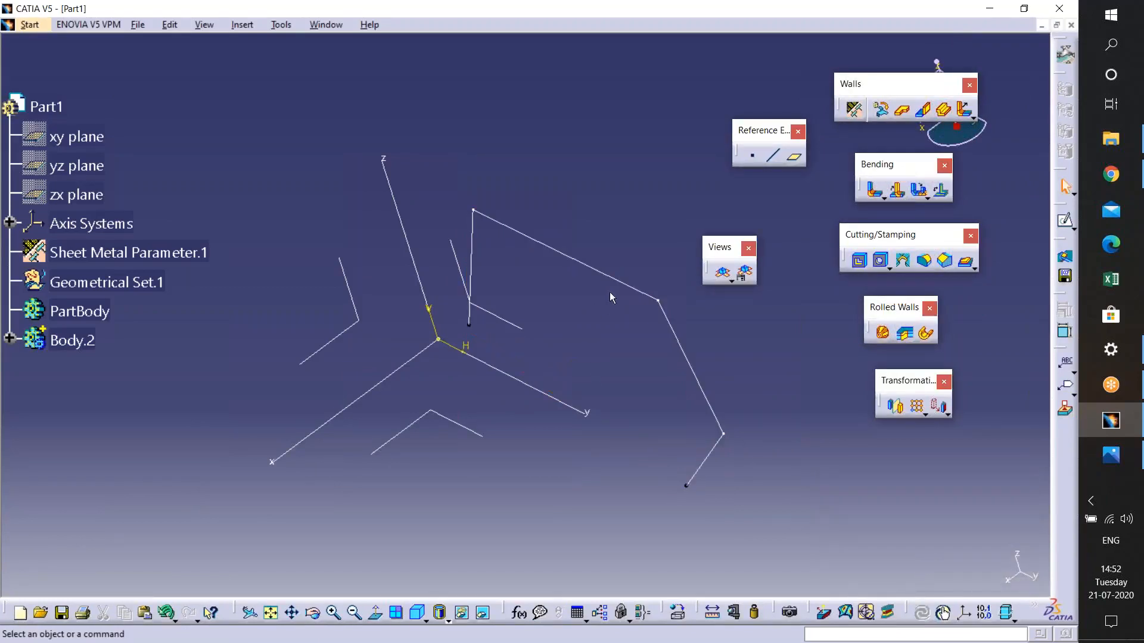
pyautogui.hotkey('ctrl', 'z')
pyautogui.hotkey('ctrl', 'z')
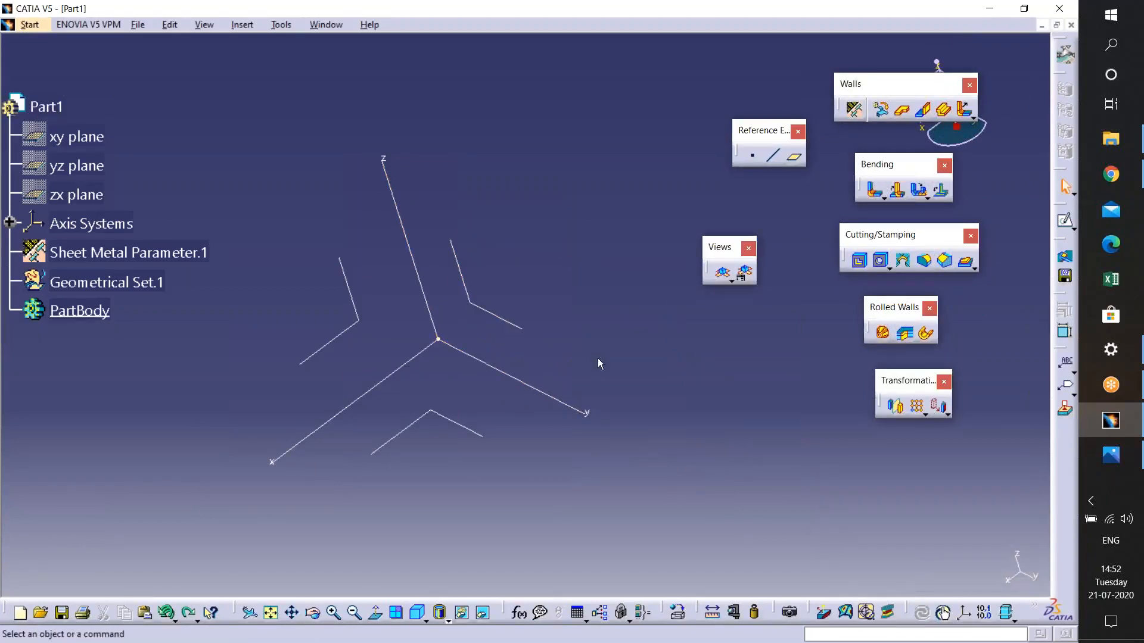
# - Review the Sheet Metal Parameters tabs for parameters, bend extremities and bend allowance, then confirm
pyautogui.click(523, 330)
pyautogui.click(854, 110)
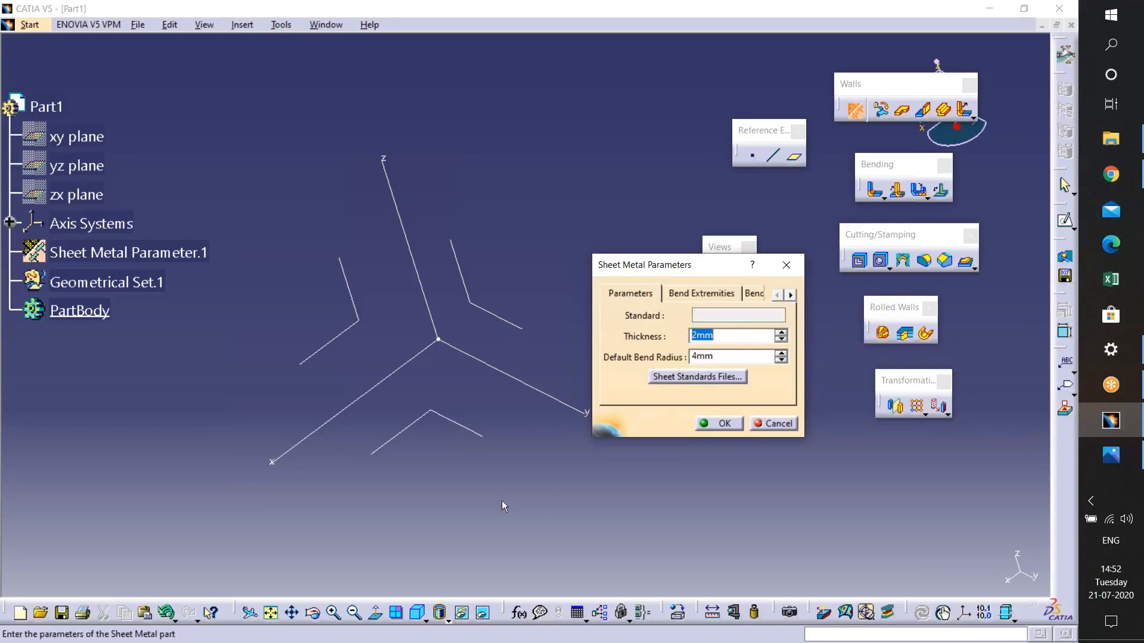
pyautogui.click(674, 298)
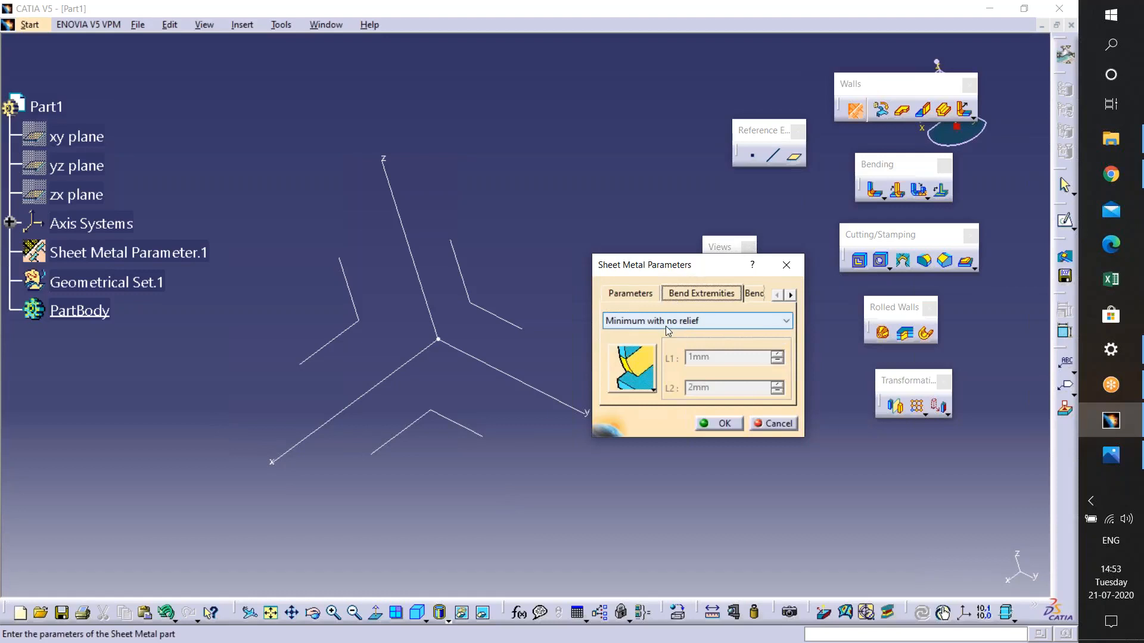
pyautogui.click(754, 293)
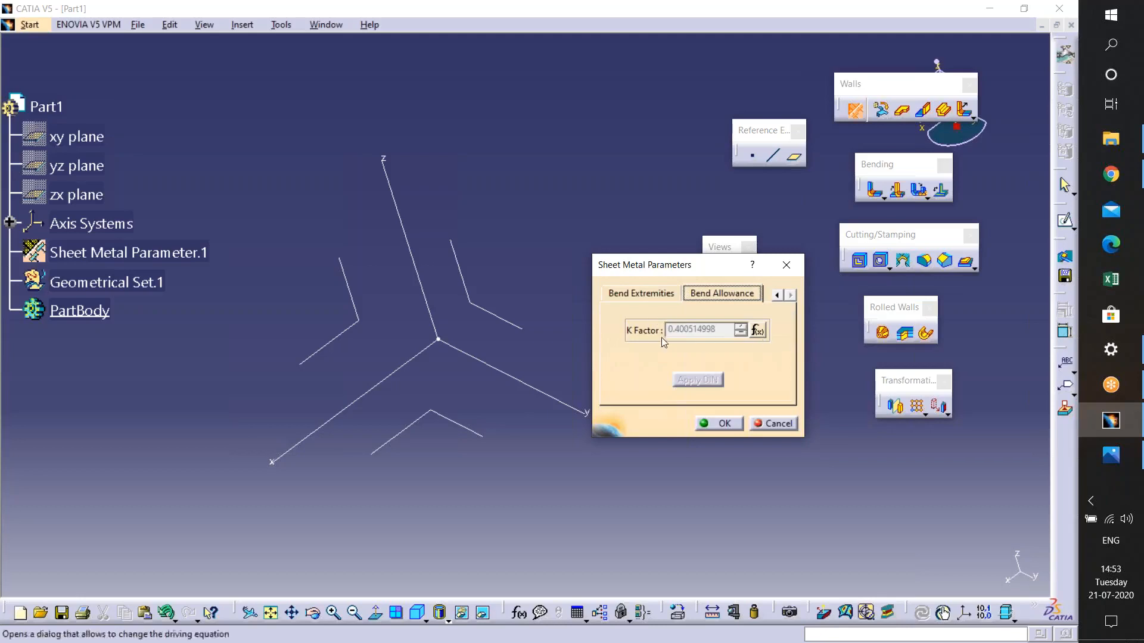
pyautogui.click(656, 303)
pyautogui.click(775, 296)
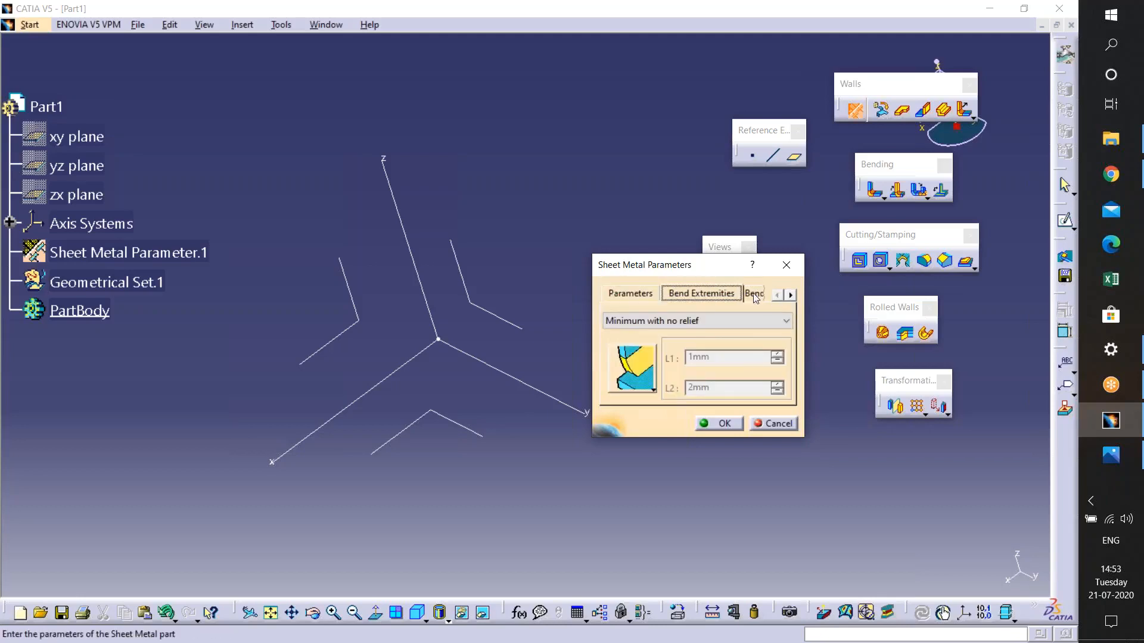
pyautogui.click(649, 299)
pyautogui.click(719, 423)
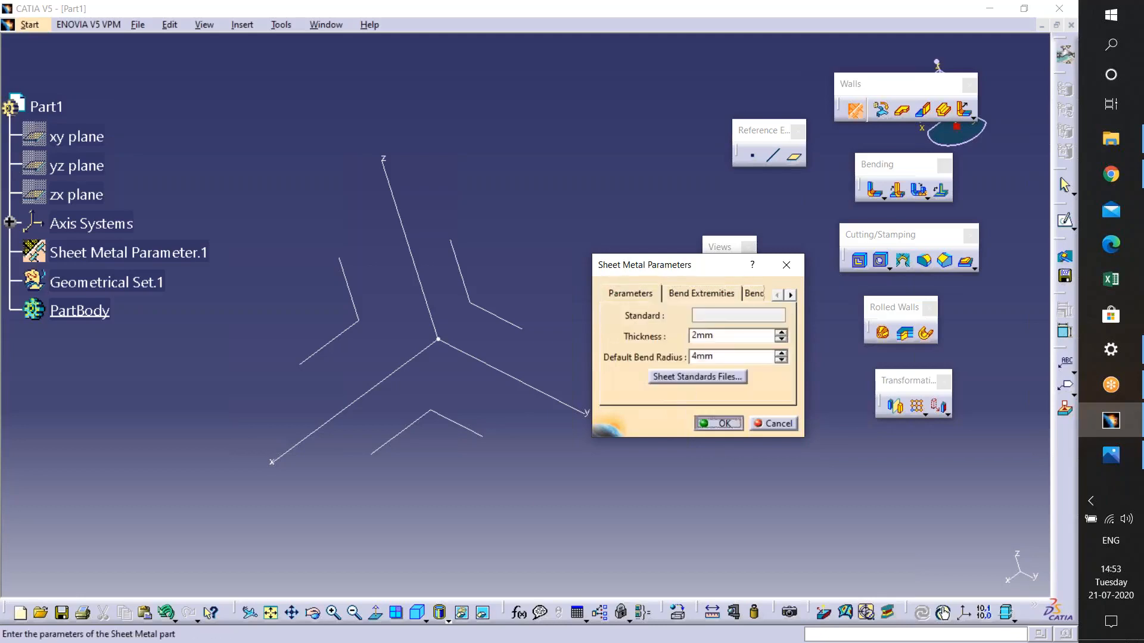
# - Sketch a rectangle on the yz plane and exit the sketcher
pyautogui.moveTo(532, 440); pyautogui.dragTo(647, 411, button='middle')
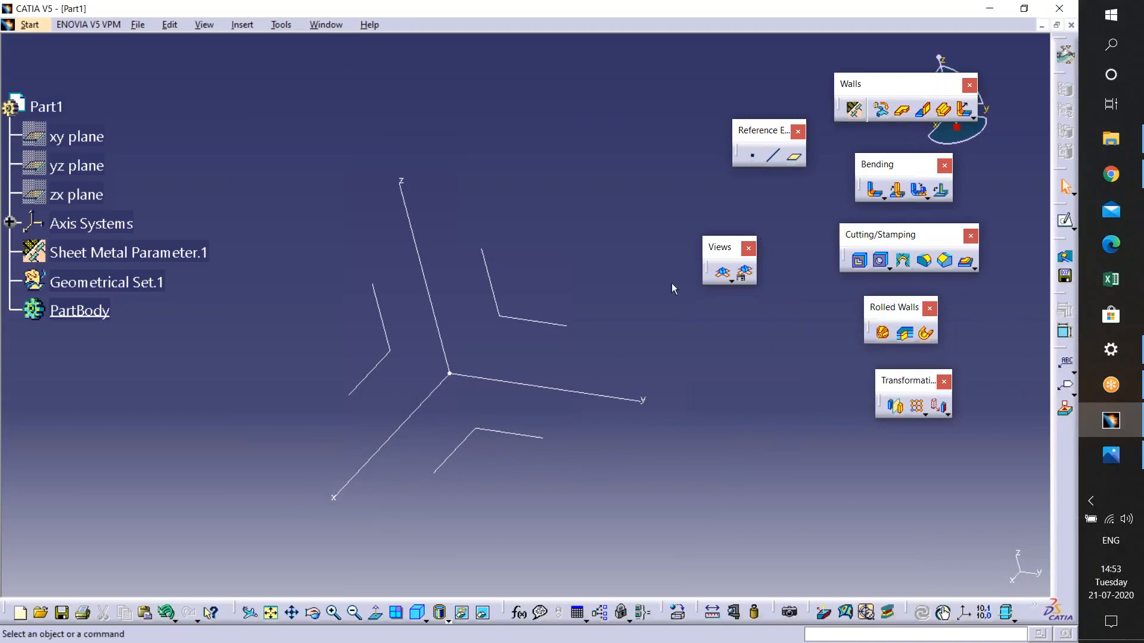
pyautogui.click(516, 320)
pyautogui.click(1066, 222)
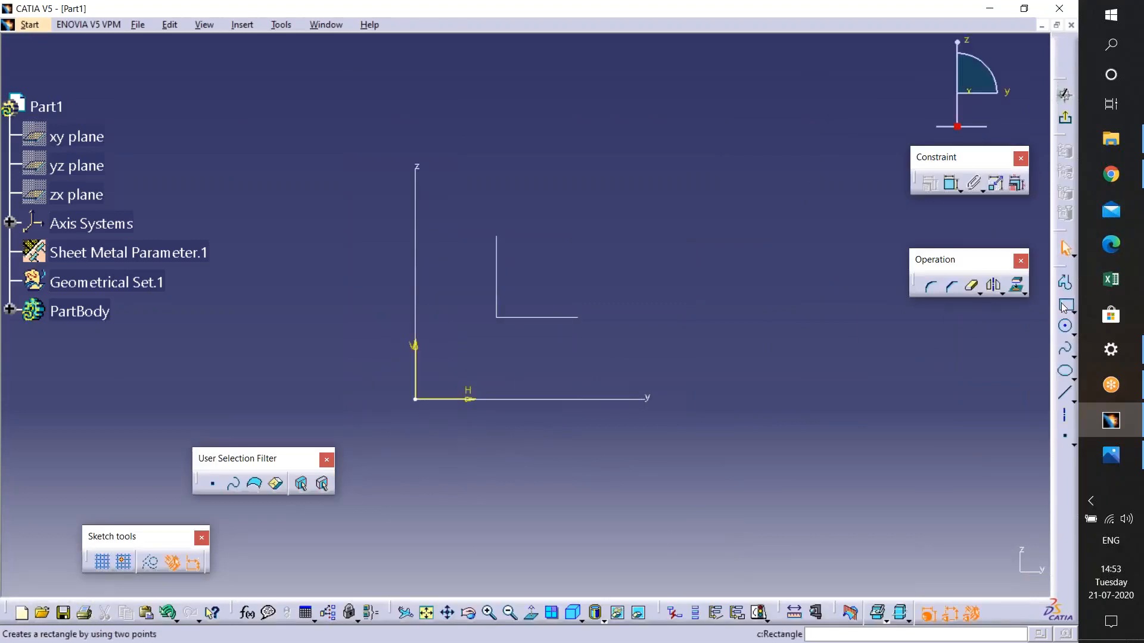
pyautogui.click(1065, 305)
pyautogui.click(537, 197)
pyautogui.click(853, 351)
pyautogui.click(1067, 119)
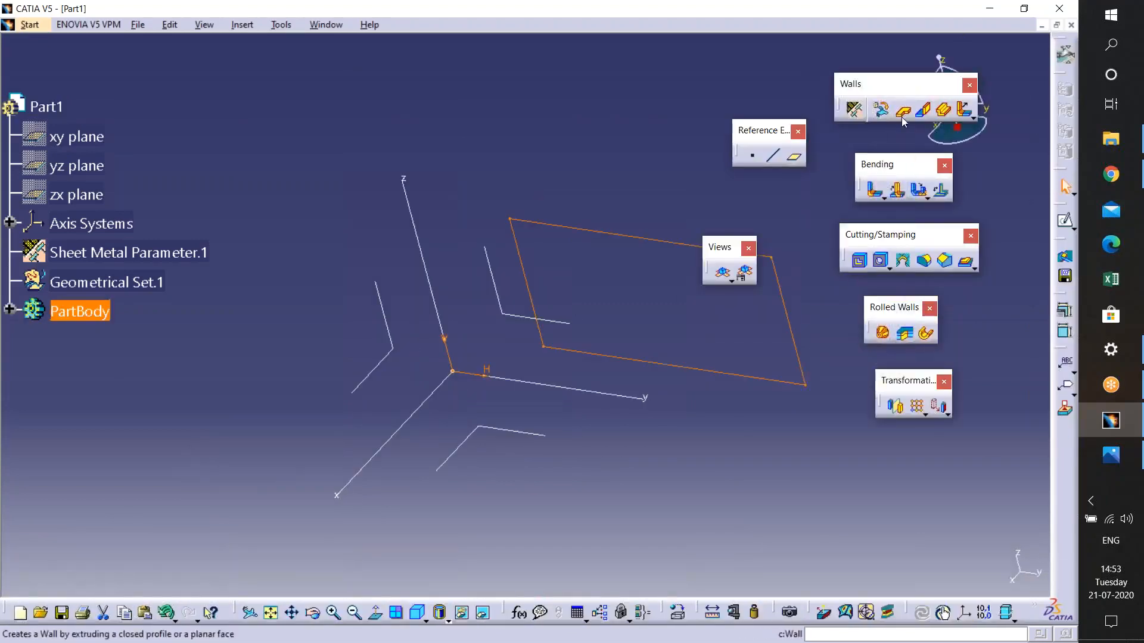
# - Create a Wall from the rectangle sketch
pyautogui.click(902, 115)
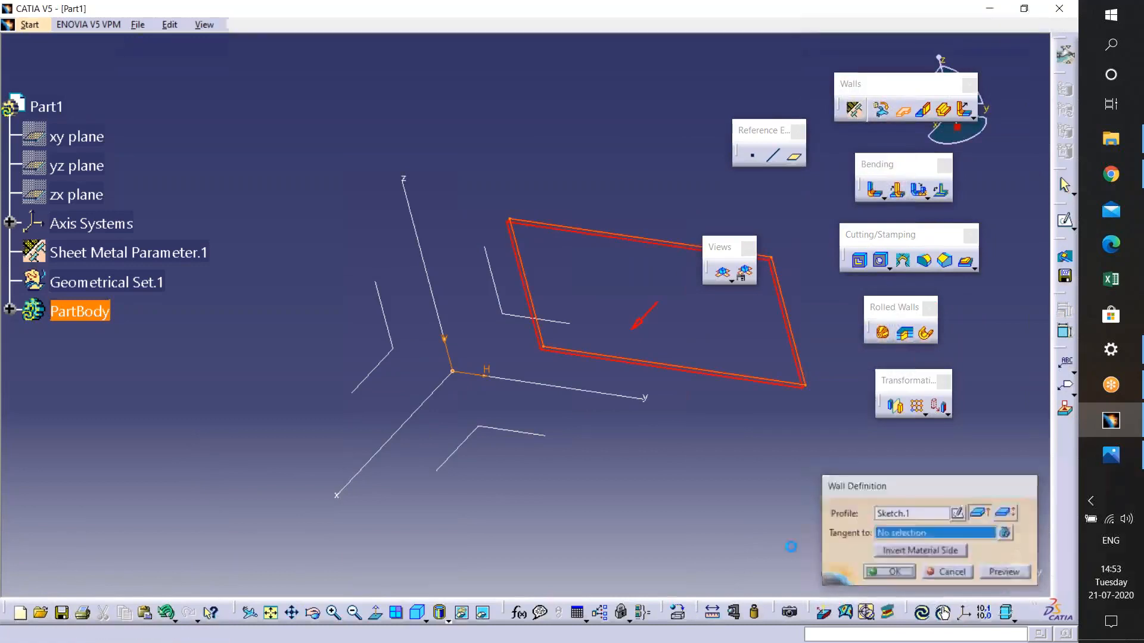
pyautogui.moveTo(743, 363); pyautogui.dragTo(538, 292, button='middle')
pyautogui.moveTo(565, 316); pyautogui.dragTo(533, 245, button='middle')
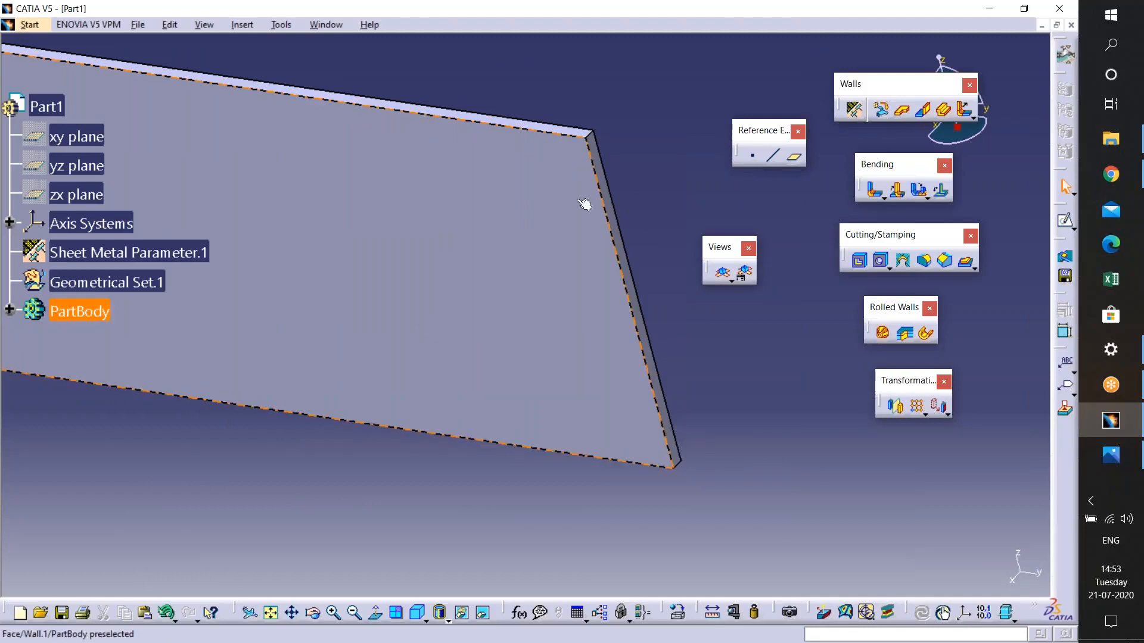
pyautogui.moveTo(585, 233); pyautogui.dragTo(558, 288, button='middle')
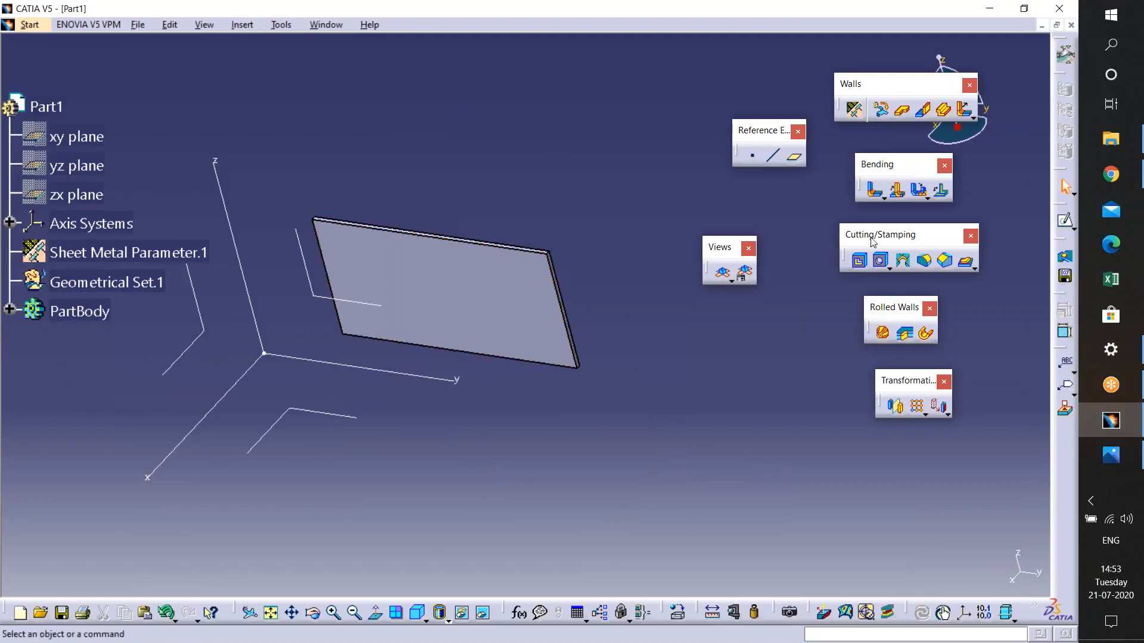
# - Create a second Wall from a rectangle sketched against the first wall, setting its height to 60 mm
pyautogui.click(903, 109)
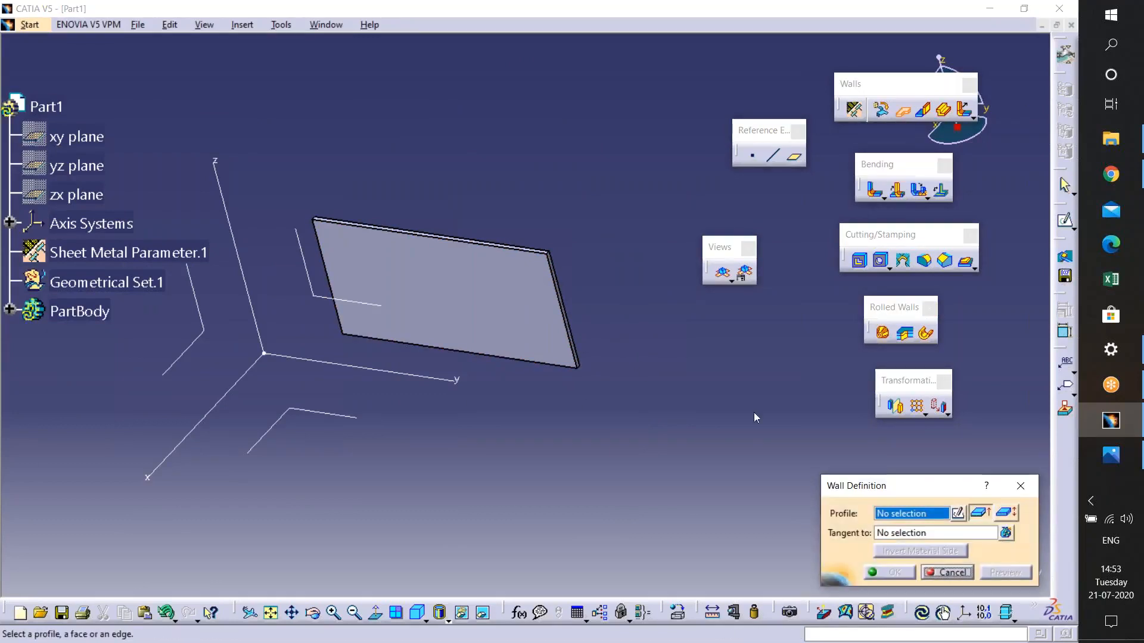
pyautogui.click(574, 342)
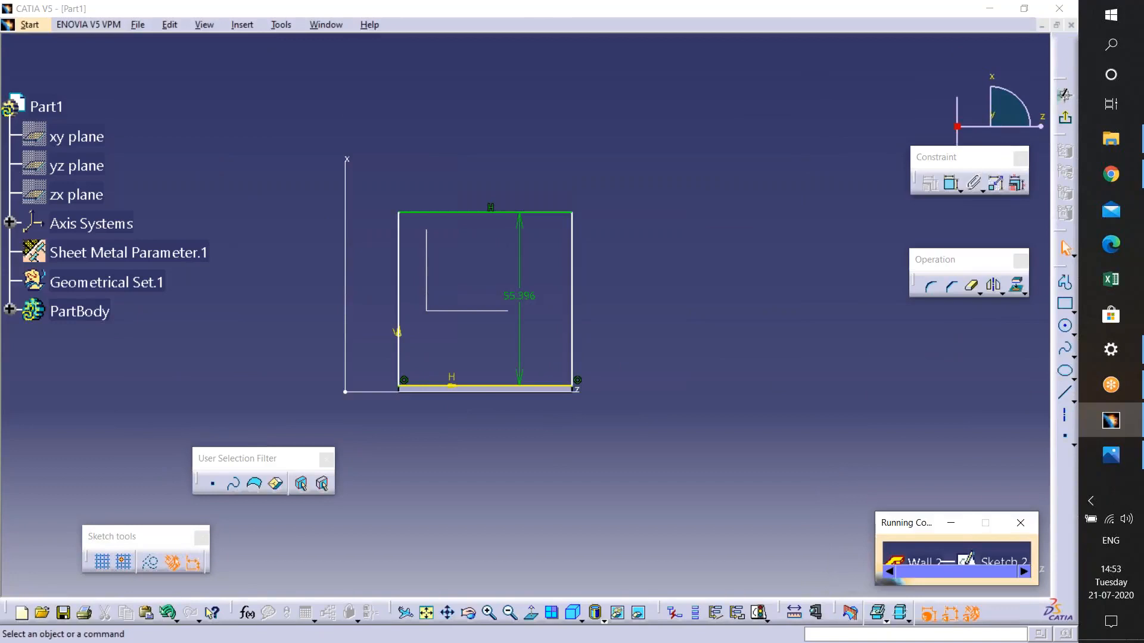
pyautogui.moveTo(549, 357)
pyautogui.keyDown('ctrl'); pyautogui.mouseDown(button='middle')
pyautogui.moveTo(549, 292)
pyautogui.moveTo(664, 286)
pyautogui.mouseUp(button='middle'); pyautogui.keyUp('ctrl')
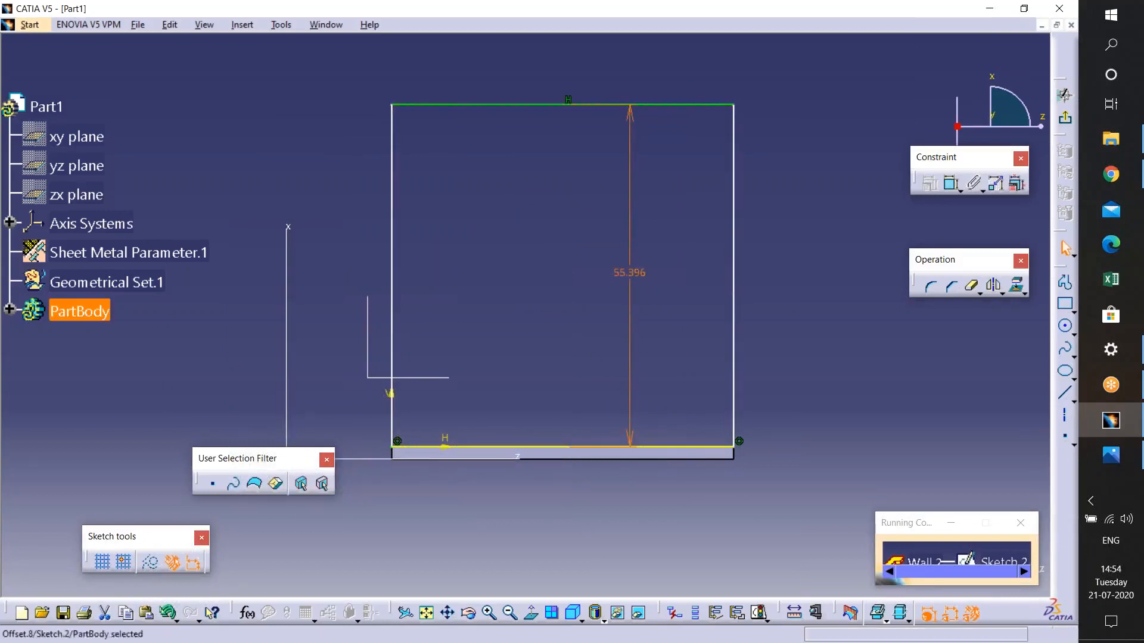
pyautogui.doubleClick(631, 273)
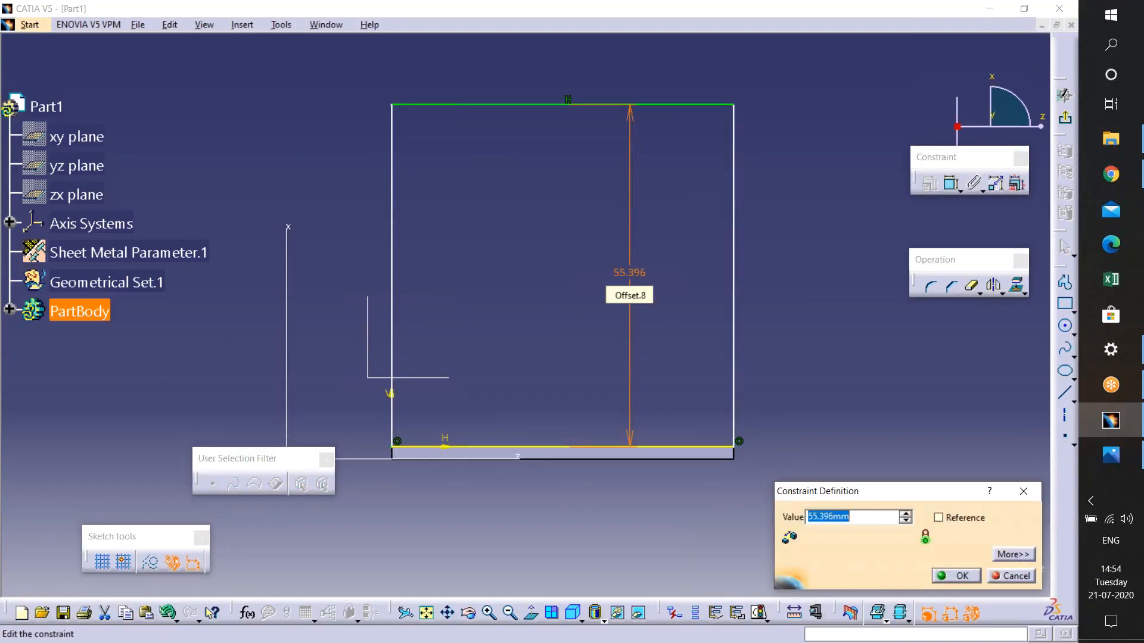
pyautogui.press('Return')
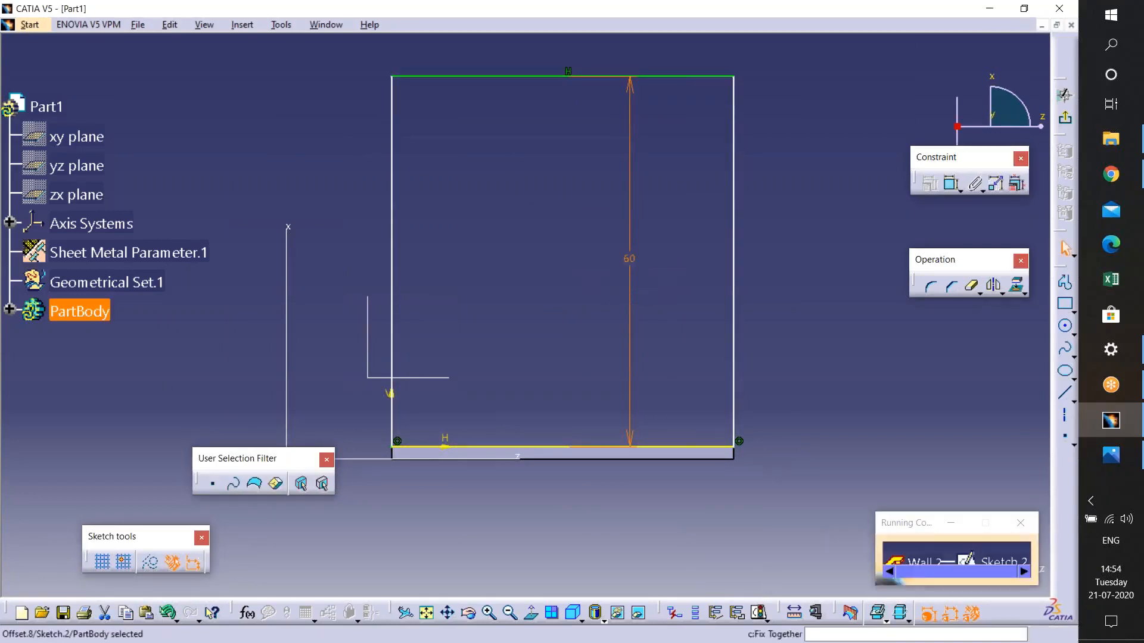
pyautogui.click(1065, 118)
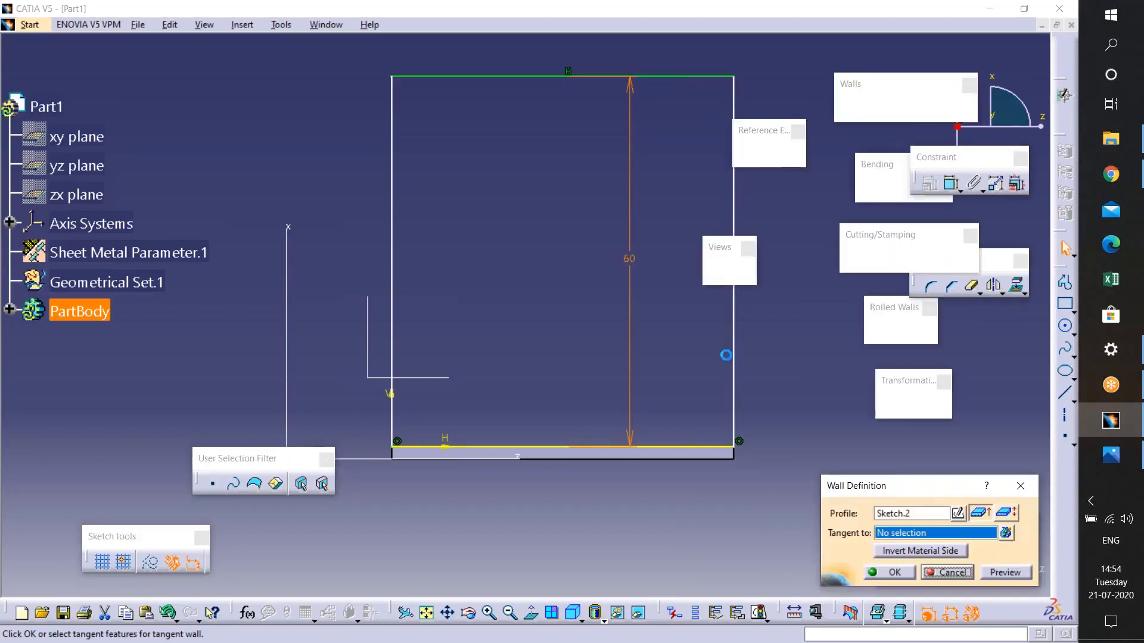
pyautogui.click(888, 572)
# - Define a Bend between the first and second walls and preview it
pyautogui.moveTo(728, 362); pyautogui.dragTo(727, 362, button='middle')
pyautogui.moveTo(560, 355); pyautogui.dragTo(729, 401, button='middle')
pyautogui.click(618, 268)
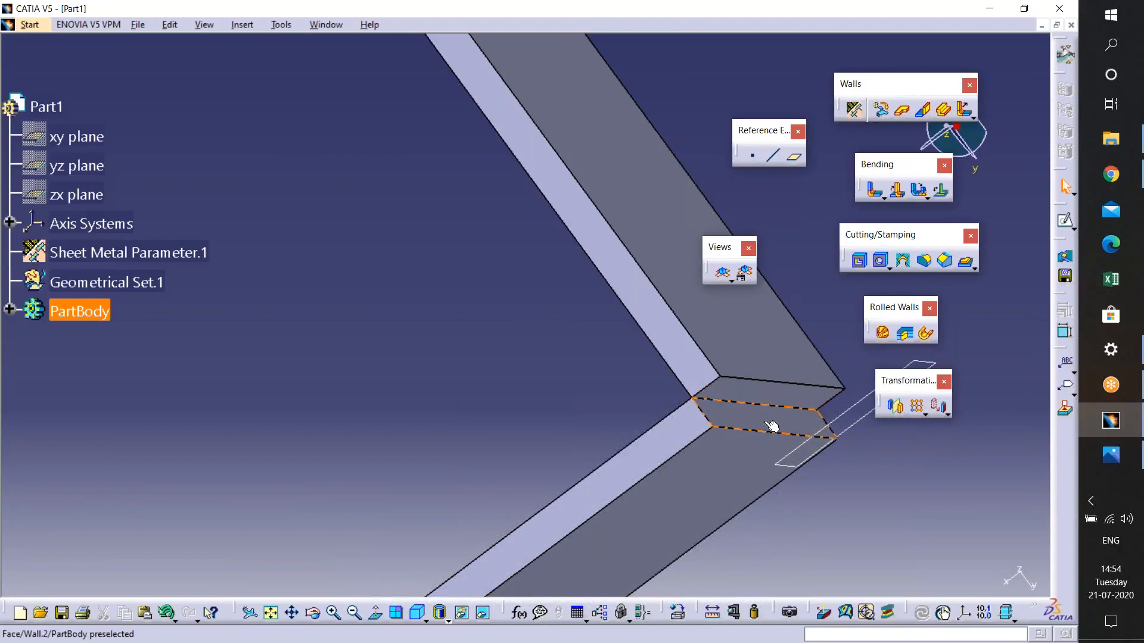
pyautogui.moveTo(765, 426); pyautogui.dragTo(762, 439, button='middle')
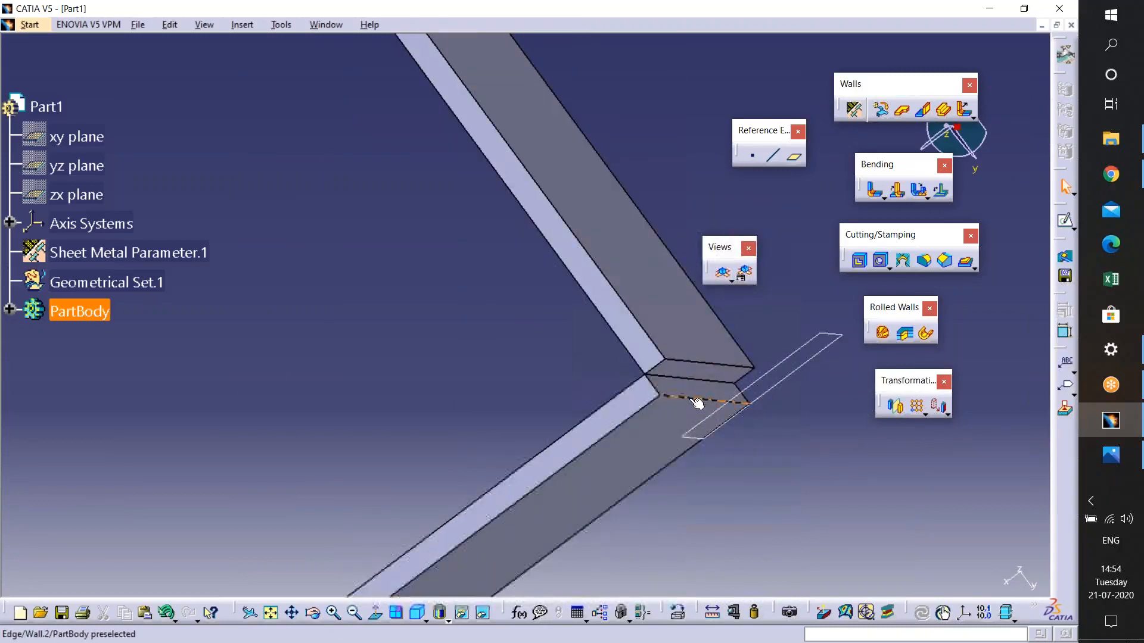
pyautogui.moveTo(703, 375); pyautogui.dragTo(677, 340, button='middle')
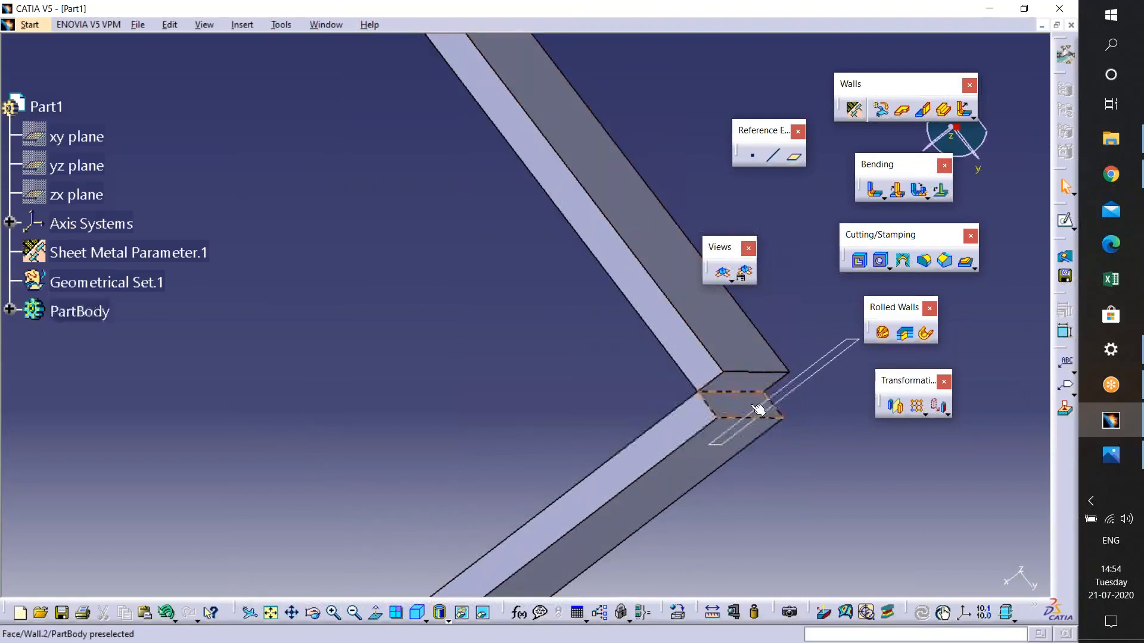
pyautogui.moveTo(752, 383); pyautogui.dragTo(762, 440, button='middle')
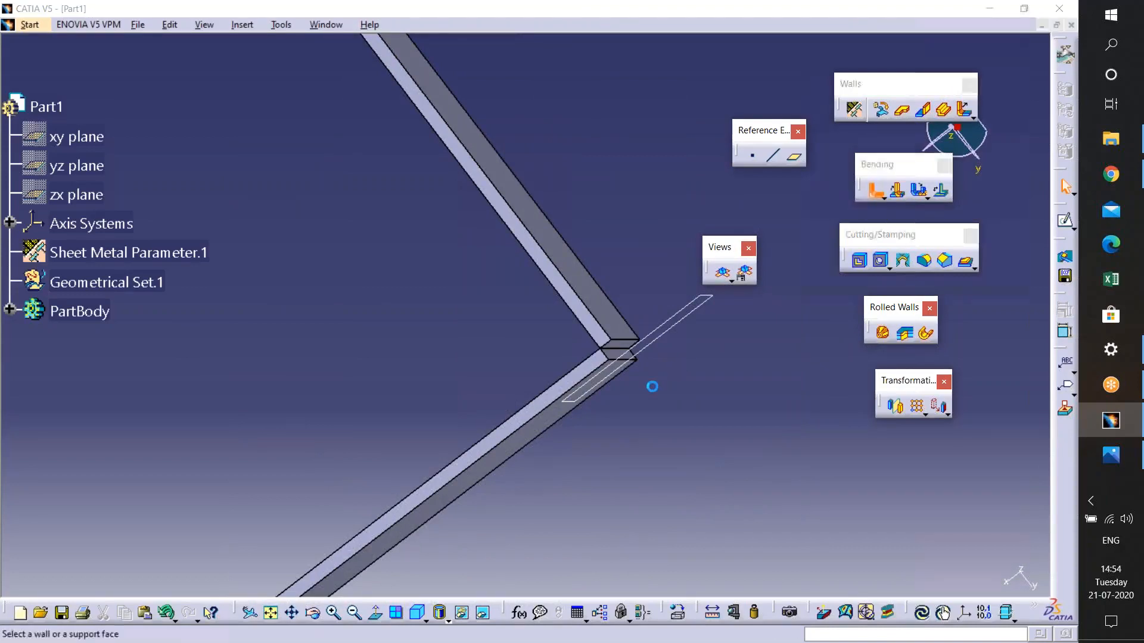
pyautogui.click(602, 330)
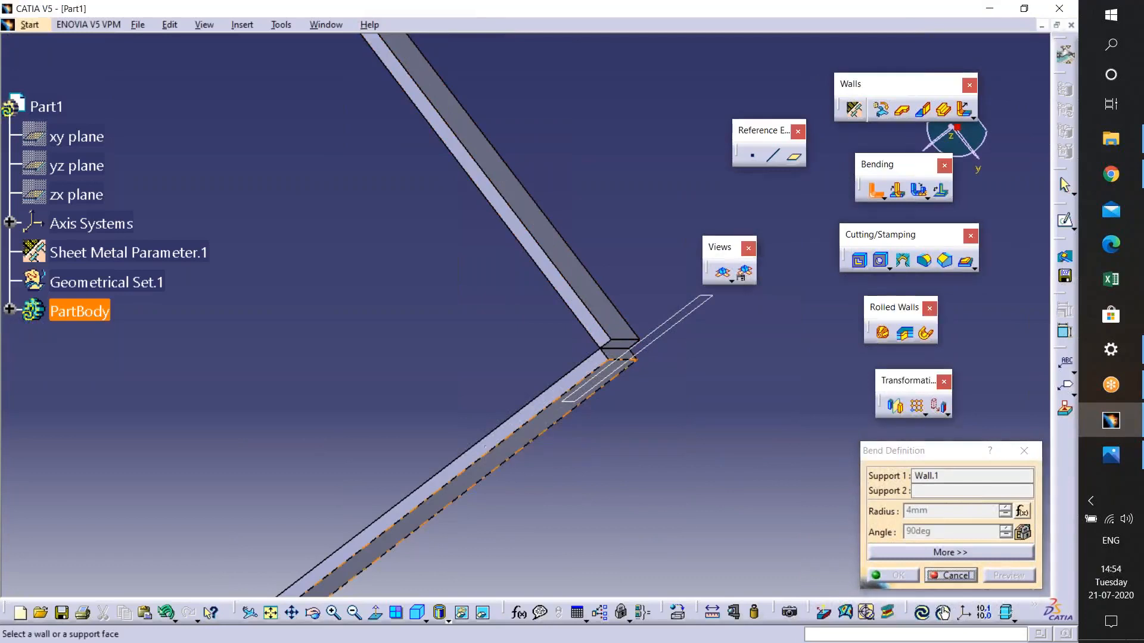
pyautogui.click(543, 436)
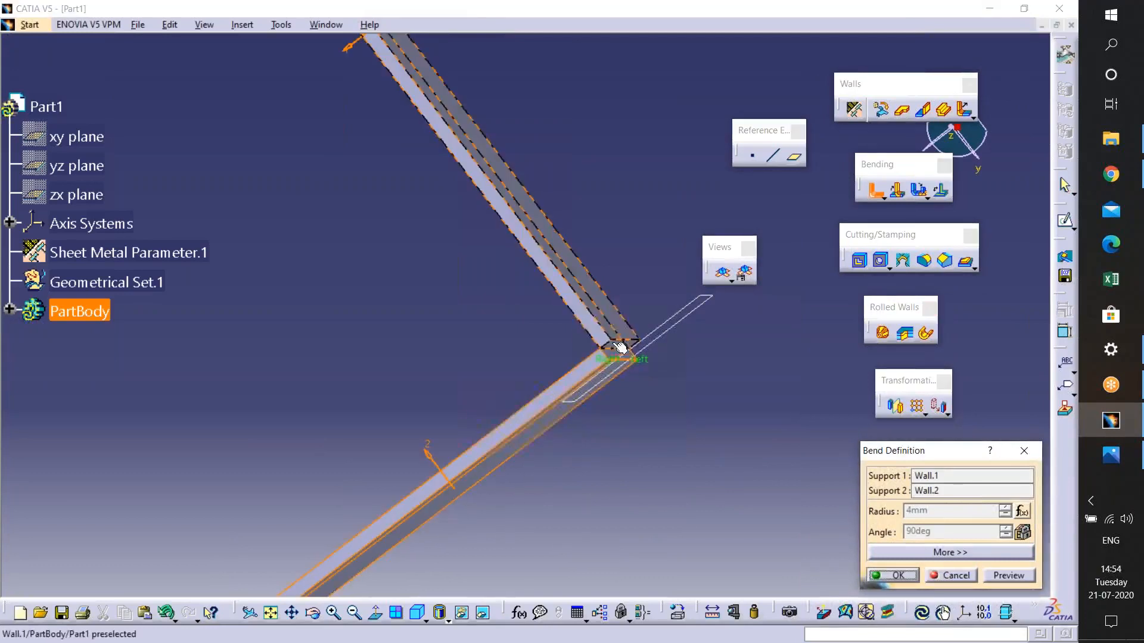
pyautogui.click(1009, 573)
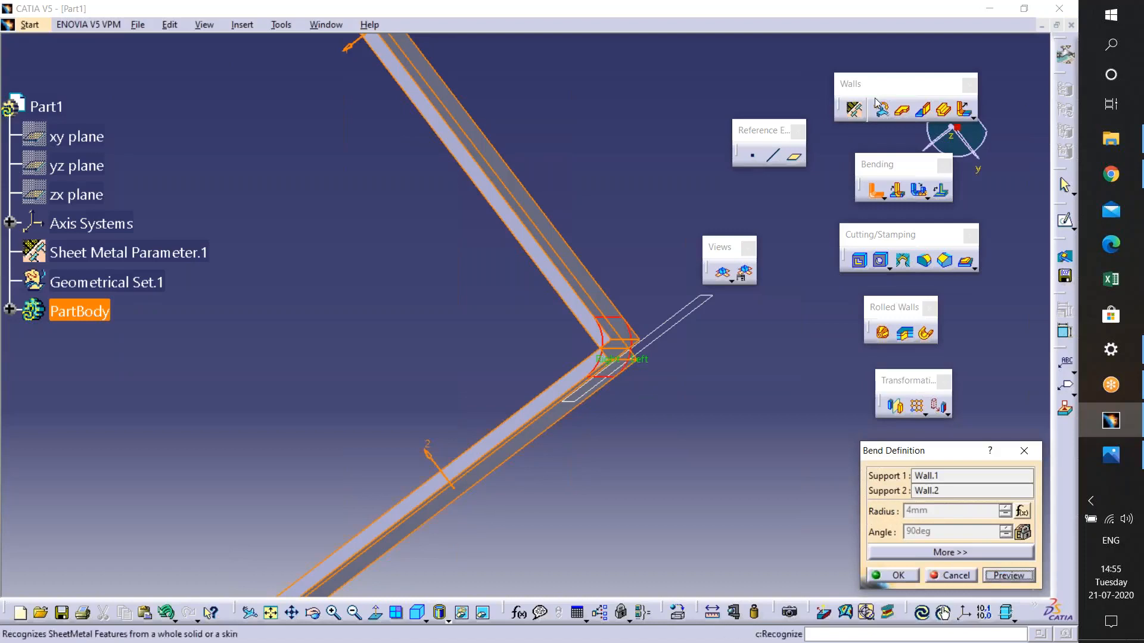
# - Review the sheet metal parameters, then create a Bend between the first and second walls, previewing it before confirming
pyautogui.click(854, 109)
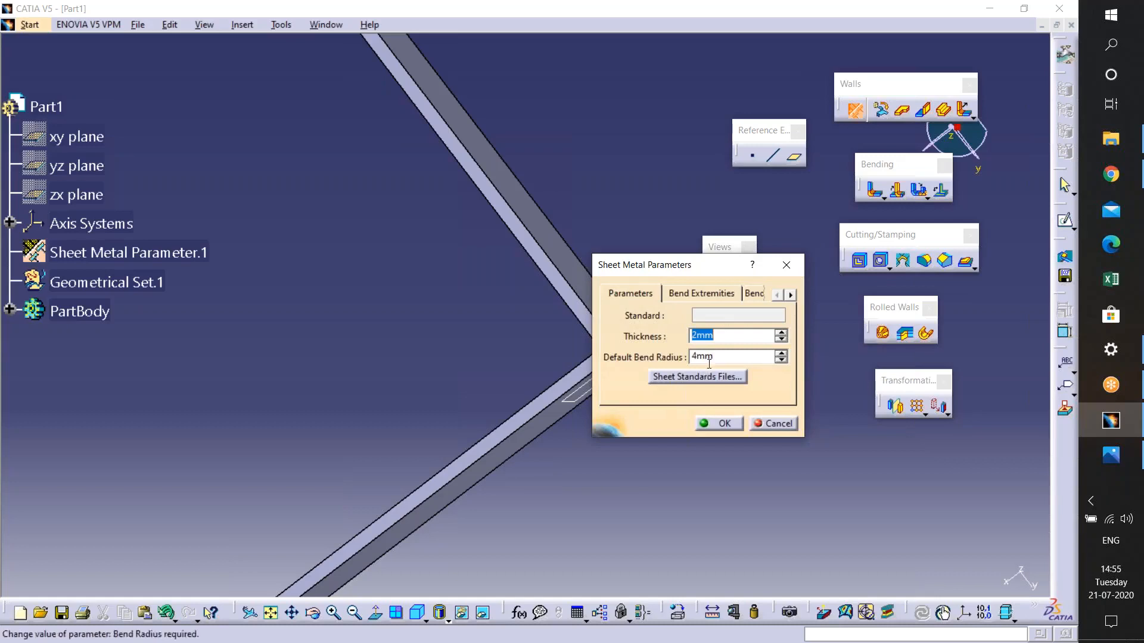
pyautogui.click(720, 423)
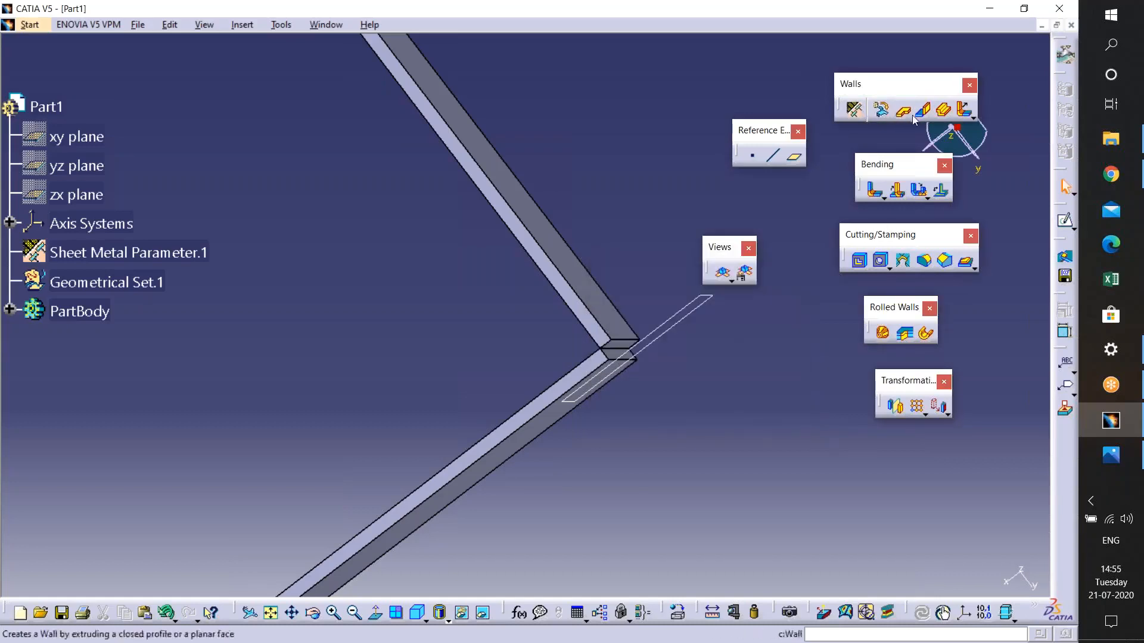
pyautogui.click(876, 191)
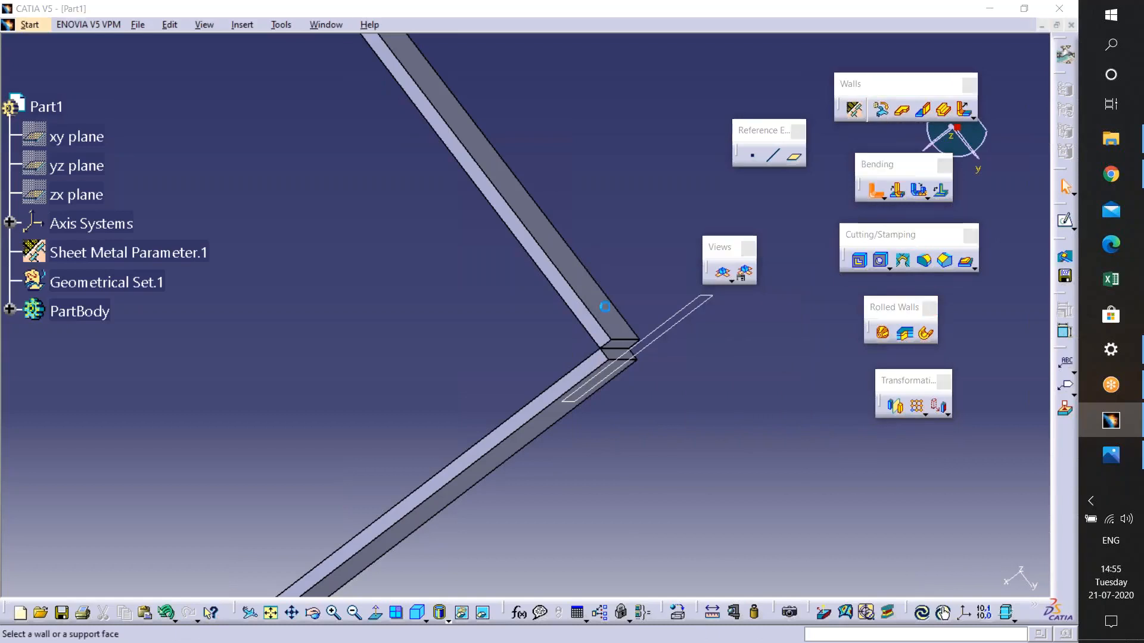
pyautogui.click(609, 344)
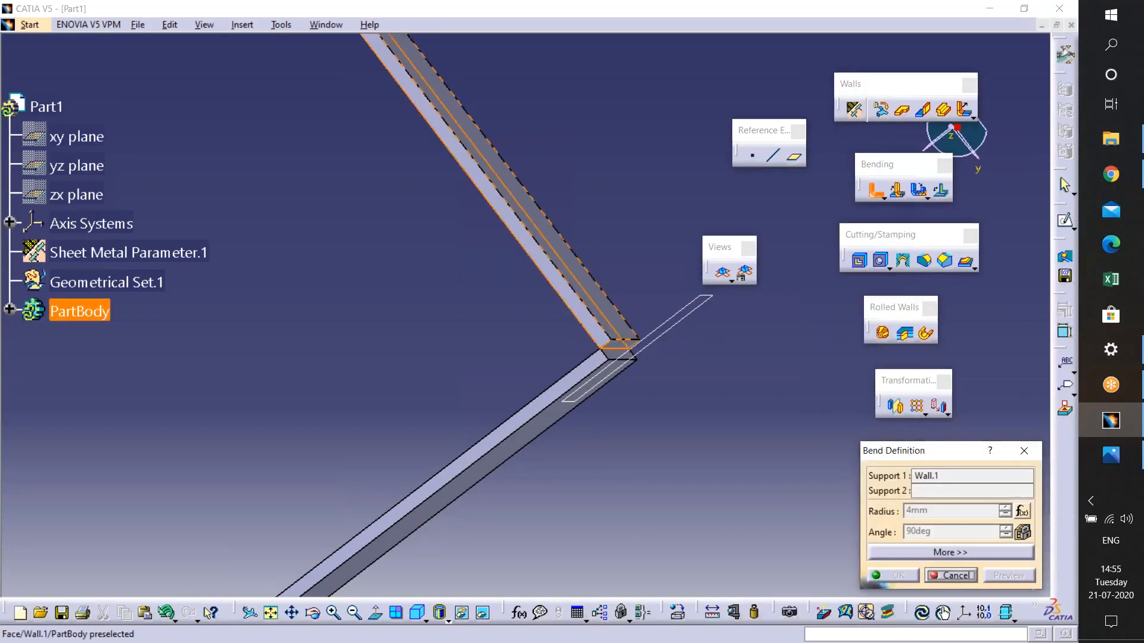
pyautogui.click(574, 417)
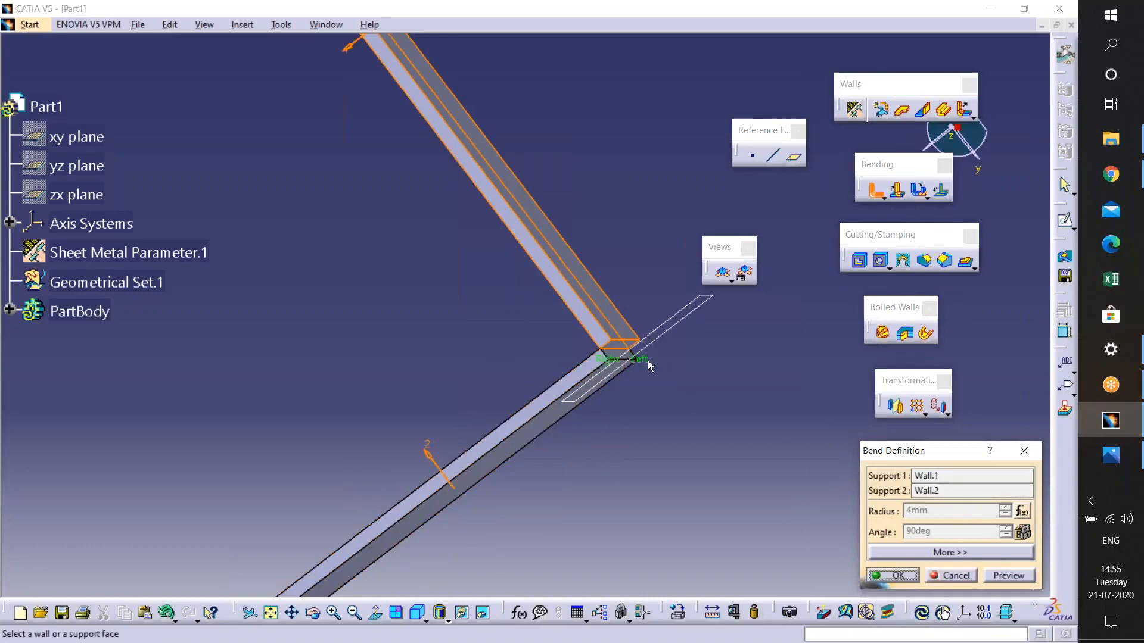
pyautogui.click(1006, 575)
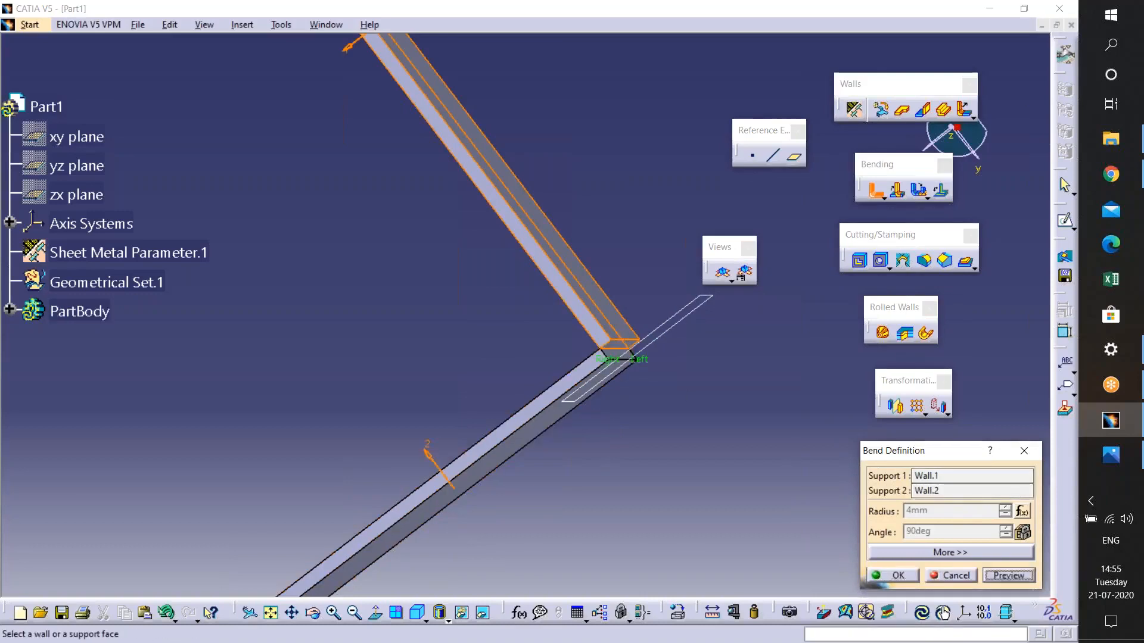
pyautogui.click(884, 573)
# - Rotate the view around the part to examine the new bend
pyautogui.moveTo(635, 387); pyautogui.dragTo(566, 417, button='middle')
pyautogui.click(635, 386)
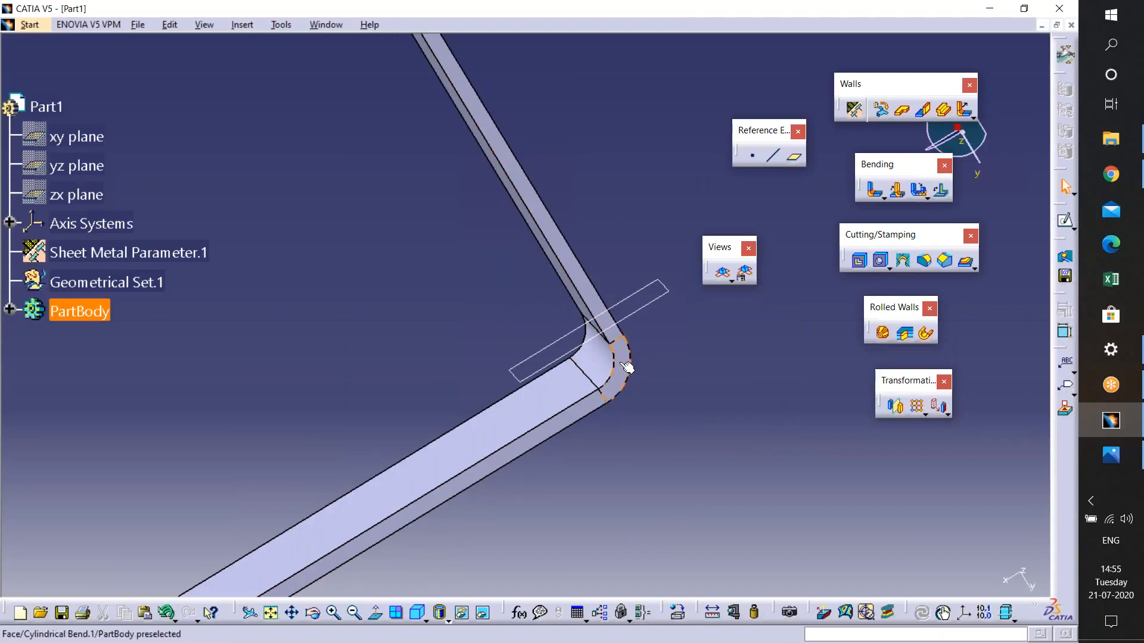
pyautogui.moveTo(636, 357); pyautogui.dragTo(589, 257, button='middle')
pyautogui.moveTo(596, 298); pyautogui.dragTo(606, 112, button='middle')
pyautogui.moveTo(543, 370); pyautogui.dragTo(539, 319, button='middle')
pyautogui.moveTo(554, 444); pyautogui.dragTo(545, 250, button='middle')
pyautogui.moveTo(585, 401); pyautogui.dragTo(743, 459, button='middle')
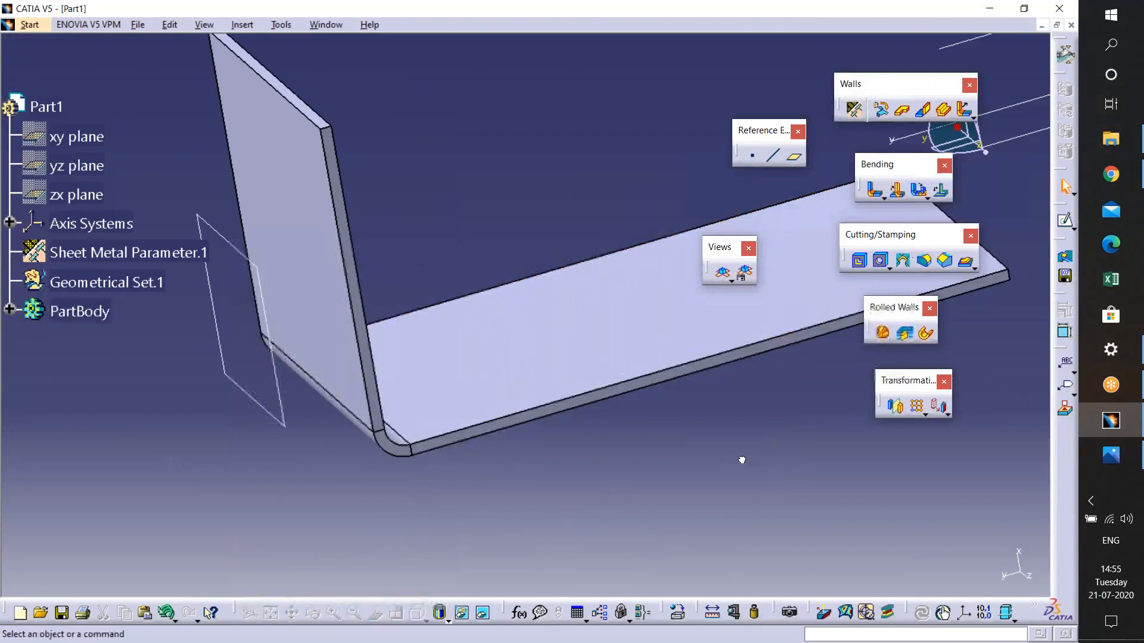
# - Create a third Wall from a rectangle sketched on the first wall's face, setting its height to 80 mm
pyautogui.click(902, 109)
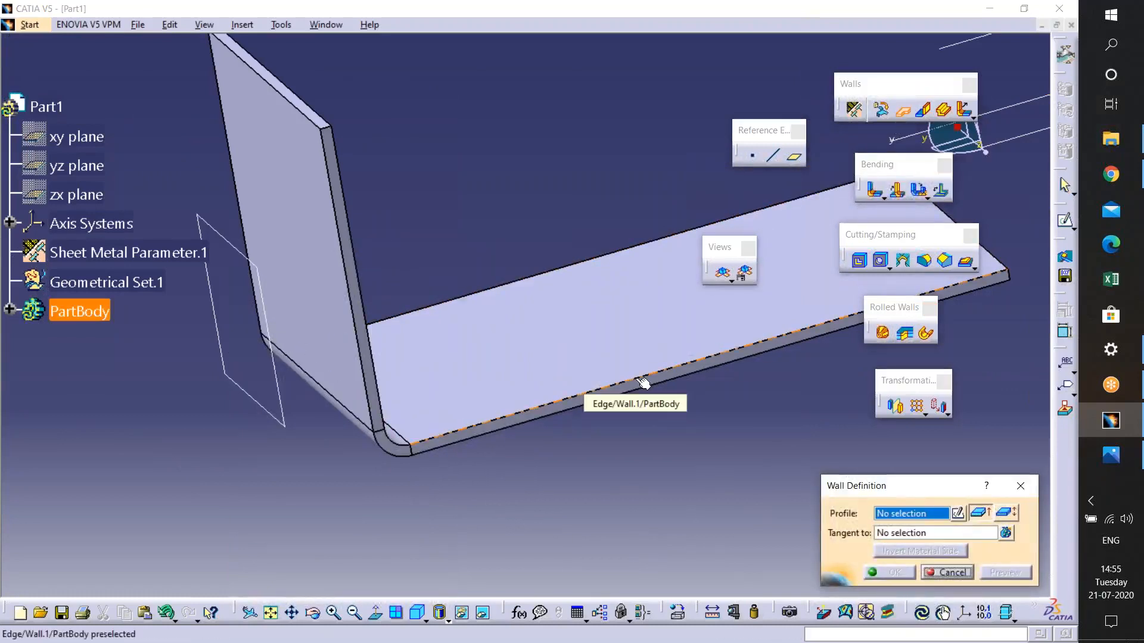
pyautogui.click(642, 381)
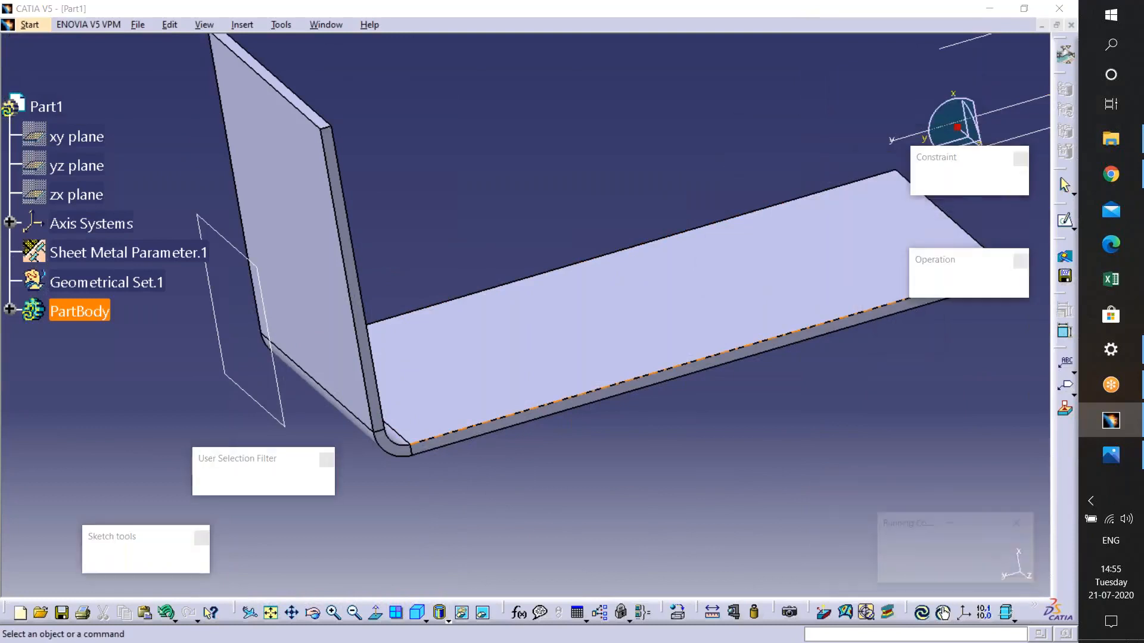
pyautogui.moveTo(602, 310)
pyautogui.mouseDown(button='middle')
pyautogui.moveTo(587, 403)
pyautogui.moveTo(593, 473)
pyautogui.mouseUp(button='middle')
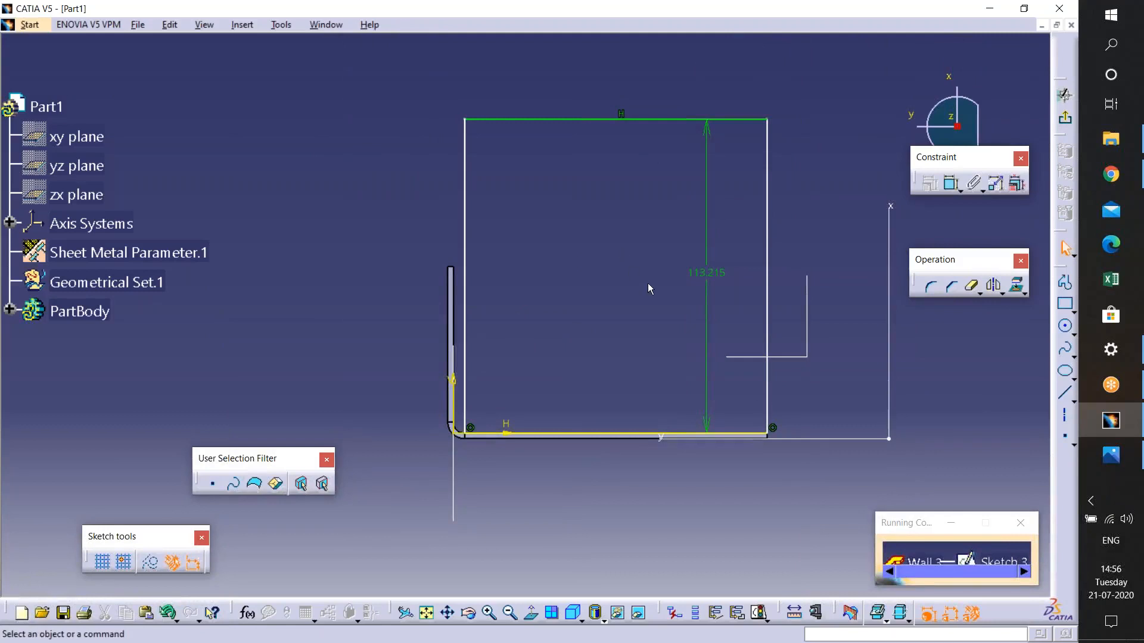
pyautogui.doubleClick(717, 272)
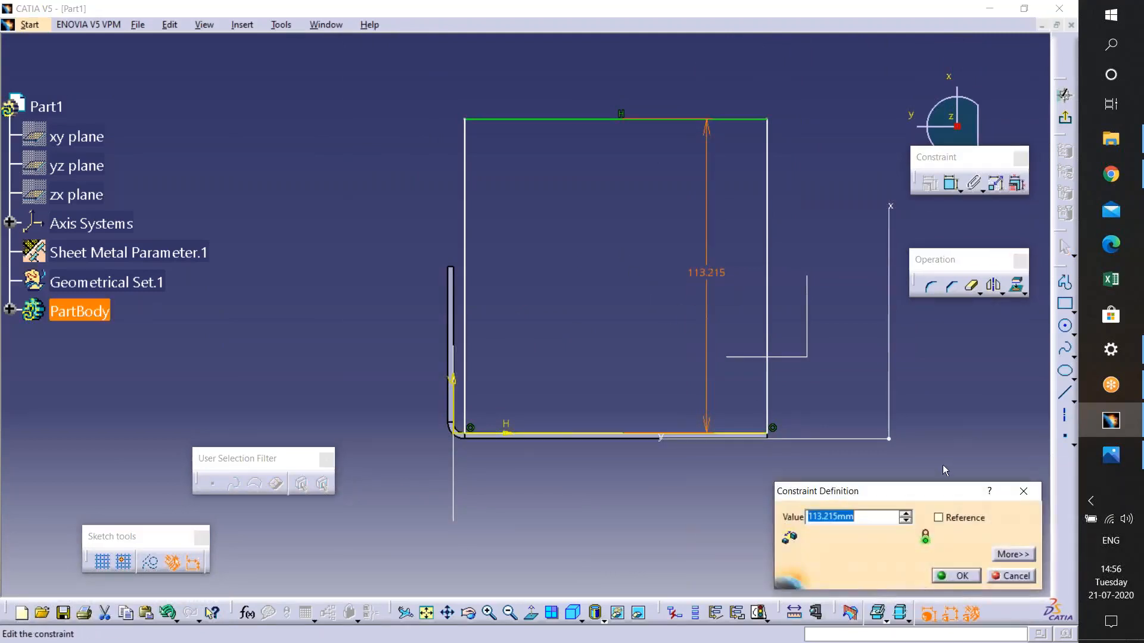
pyautogui.write('80')
pyautogui.press('Return')
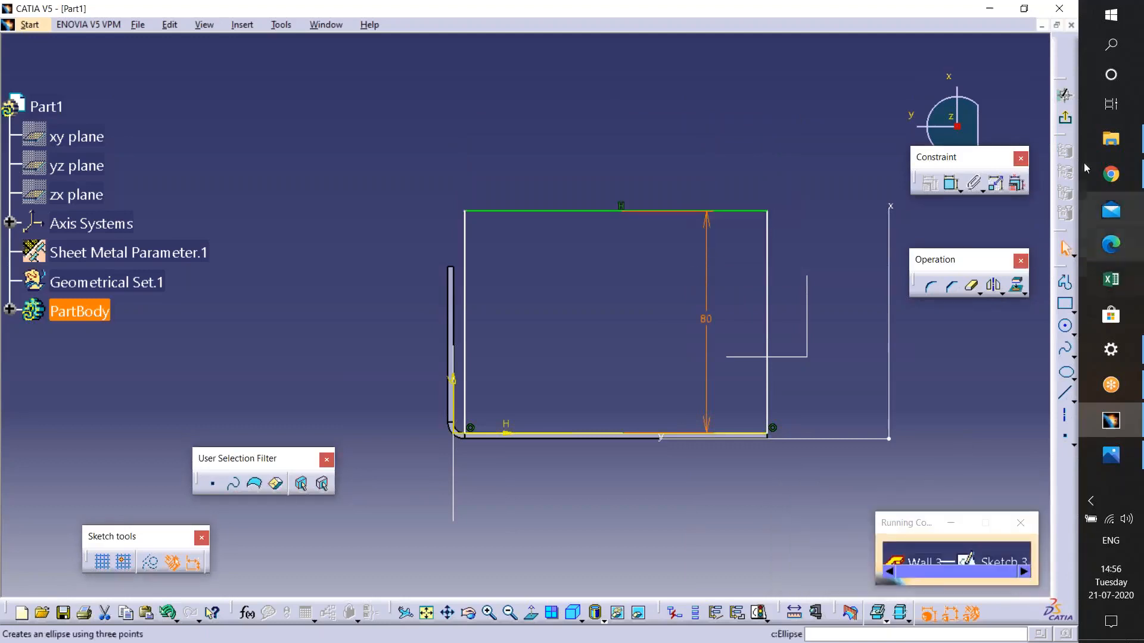
pyautogui.click(1064, 118)
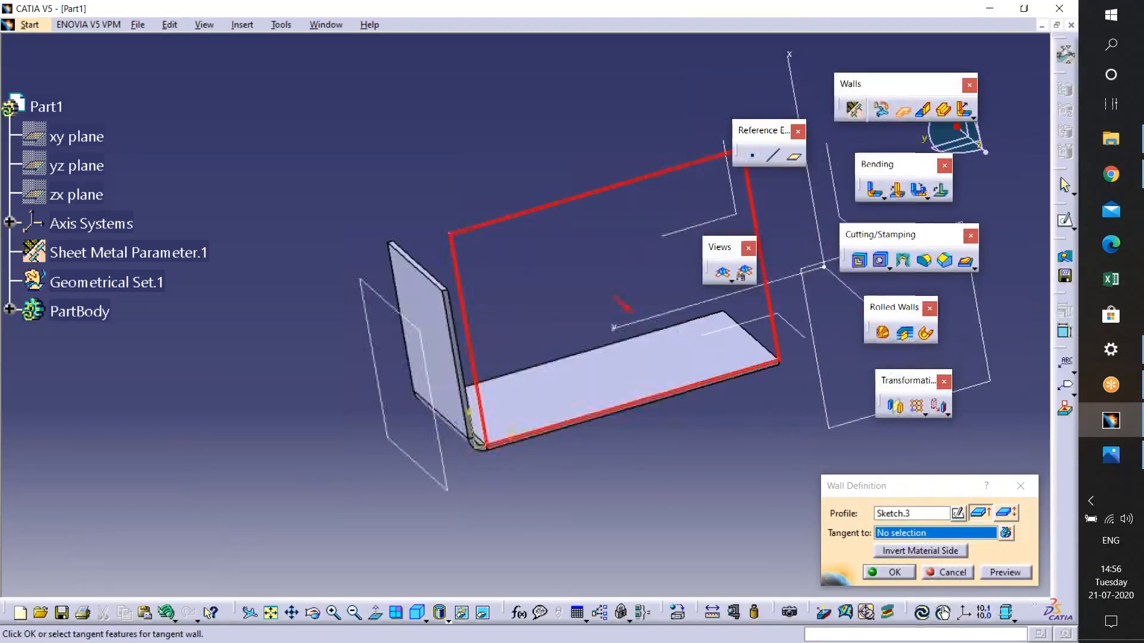
pyautogui.click(899, 573)
# - Start a Bend between the third wall and the first wall, selecting both as supports
pyautogui.moveTo(514, 453); pyautogui.dragTo(557, 458, button='middle')
pyautogui.keyDown('ctrl'); pyautogui.moveTo(541, 322); pyautogui.dragTo(533, 286, button='middle'); pyautogui.keyUp('ctrl')
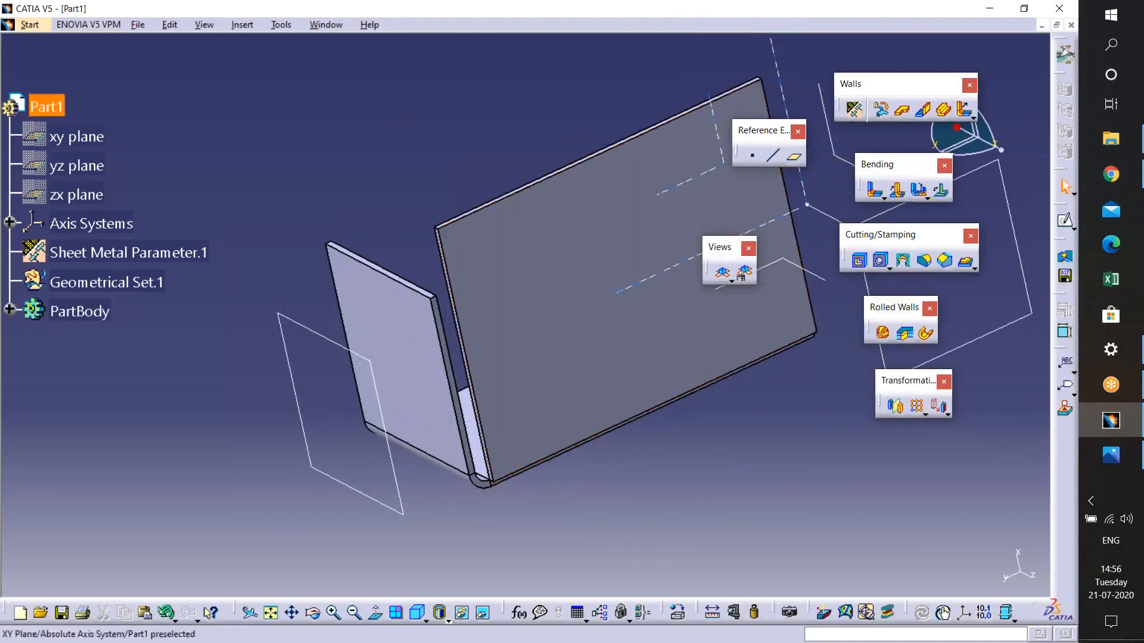
pyautogui.keyDown('ctrl'); pyautogui.moveTo(605, 317); pyautogui.dragTo(575, 388, button='middle'); pyautogui.keyUp('ctrl')
pyautogui.keyDown('ctrl'); pyautogui.moveTo(619, 470); pyautogui.dragTo(760, 262, button='middle'); pyautogui.keyUp('ctrl')
pyautogui.keyDown('ctrl'); pyautogui.moveTo(609, 400); pyautogui.dragTo(620, 280, button='middle'); pyautogui.keyUp('ctrl')
pyautogui.middleClick(742, 559)
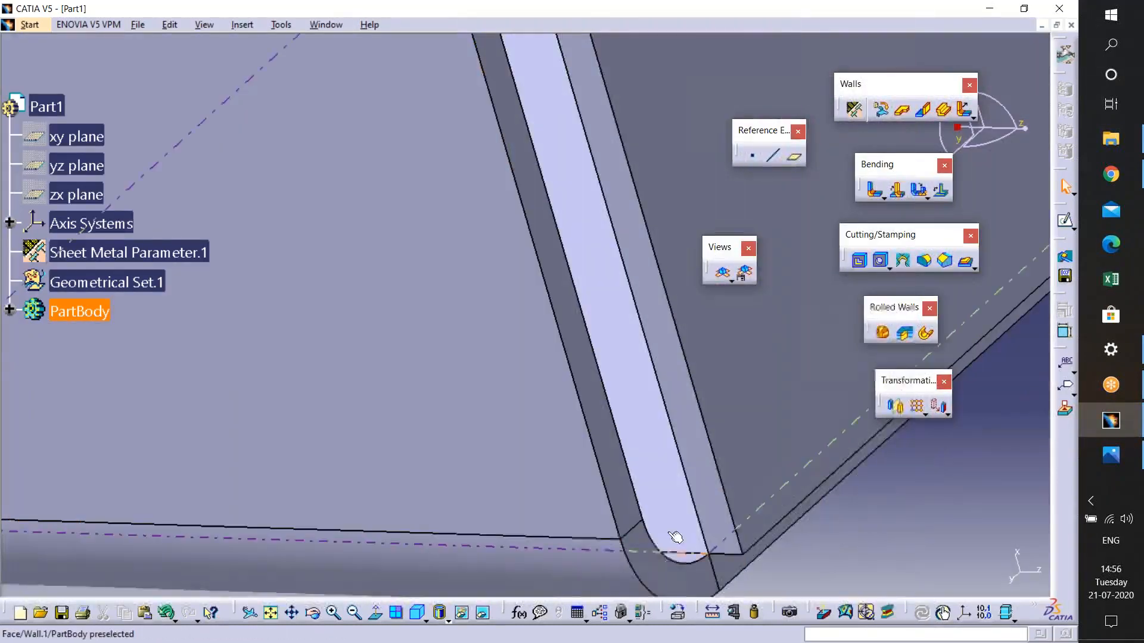
pyautogui.moveTo(679, 545); pyautogui.dragTo(749, 363, button='middle')
pyautogui.moveTo(769, 445); pyautogui.dragTo(811, 319, button='middle')
pyautogui.click(874, 189)
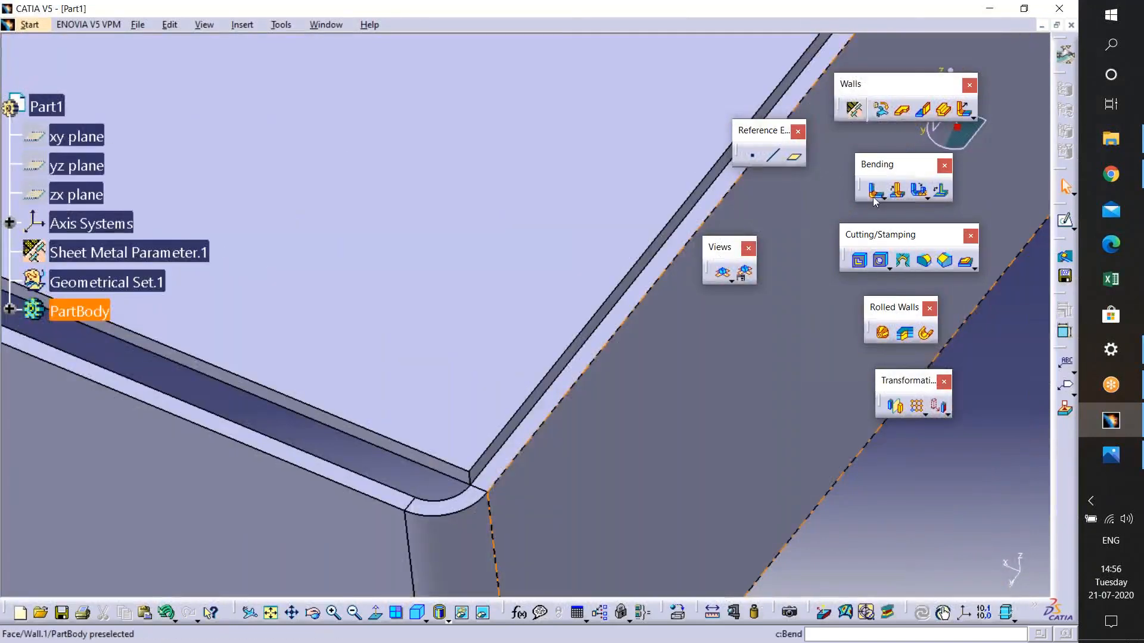
pyautogui.click(642, 272)
pyautogui.click(636, 337)
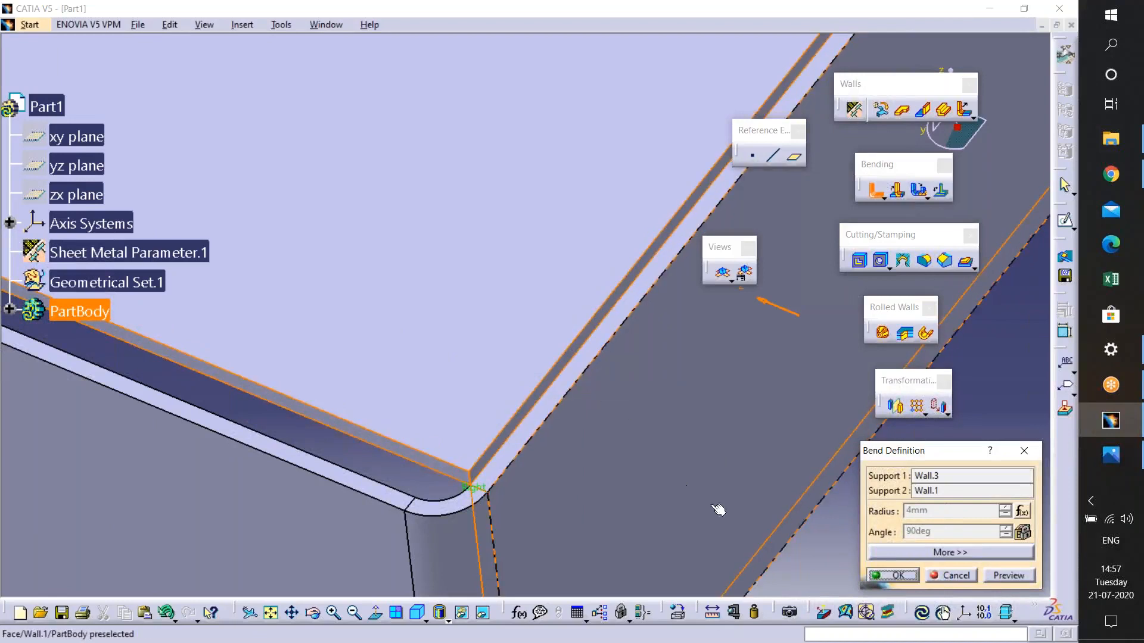
# - Deactivate the bend radius formula, set the radius to 6 mm and confirm the bend
pyautogui.rightClick(947, 512)
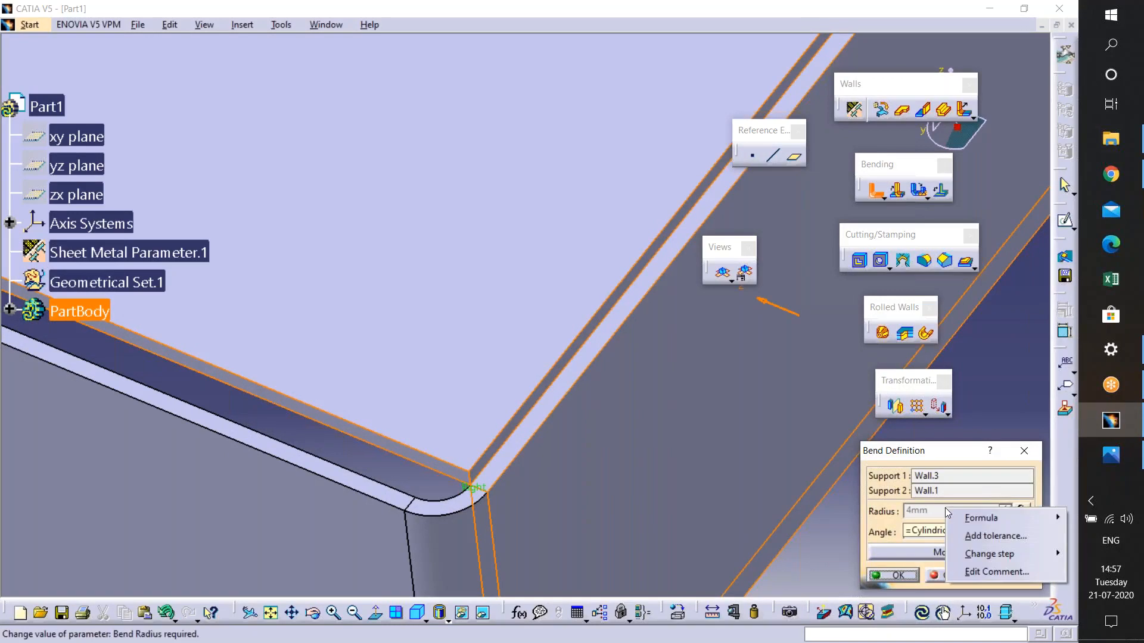
pyautogui.moveTo(974, 522)
pyautogui.click(905, 536)
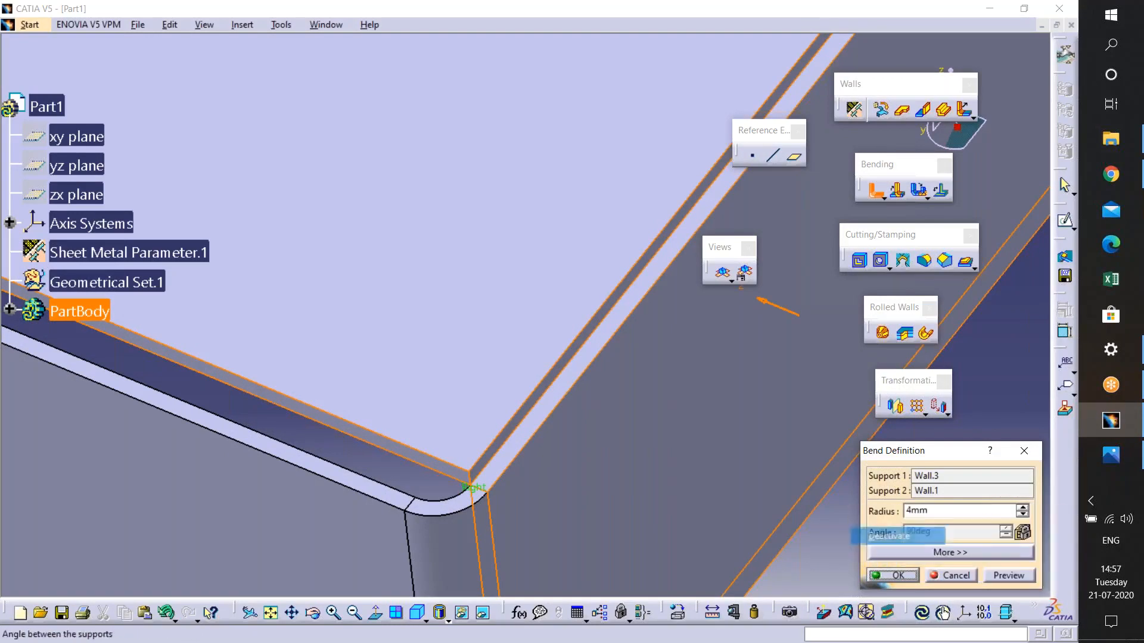
pyautogui.doubleClick(929, 509)
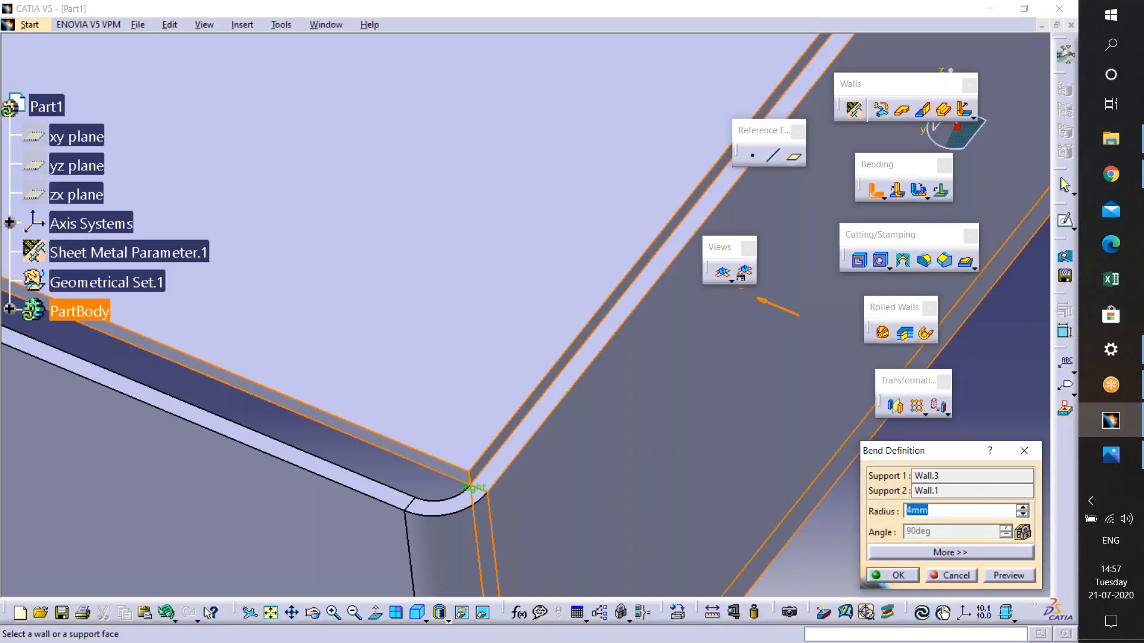
pyautogui.write('5')
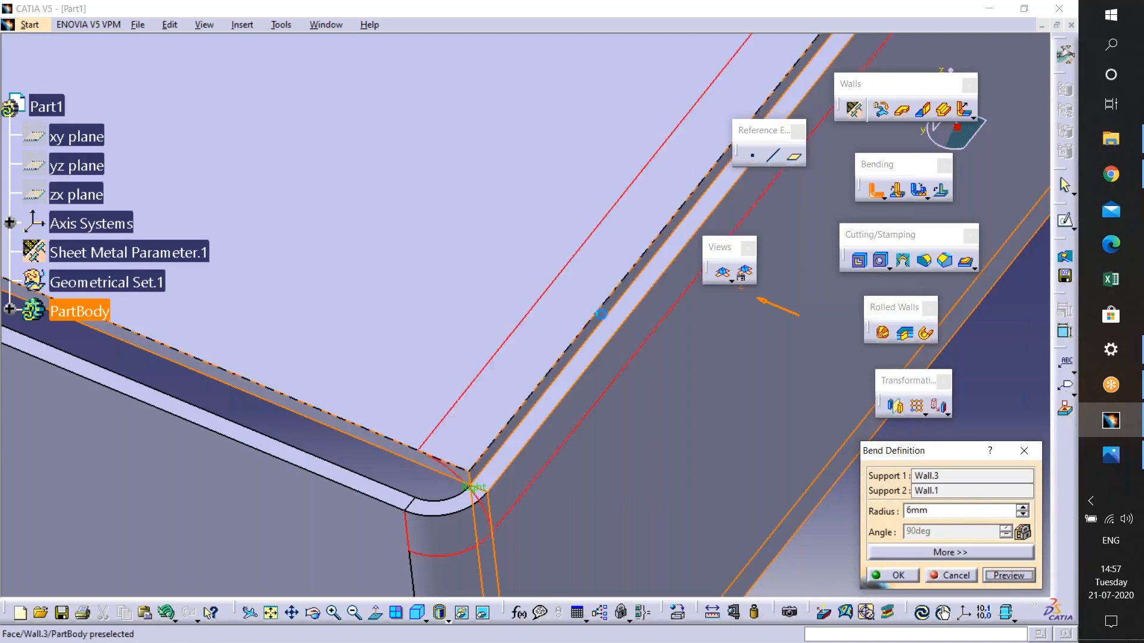
pyautogui.click(891, 576)
# - Edit the second bend and reactivate its radius formula before confirming
pyautogui.moveTo(592, 500); pyautogui.dragTo(503, 430, button='middle')
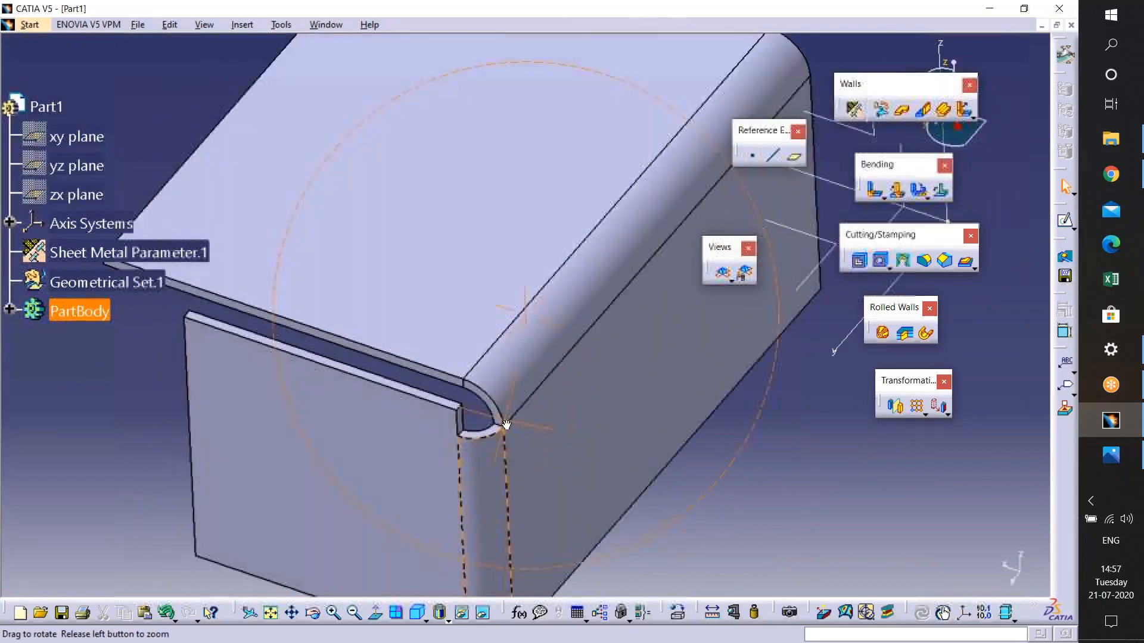
pyautogui.doubleClick(503, 426)
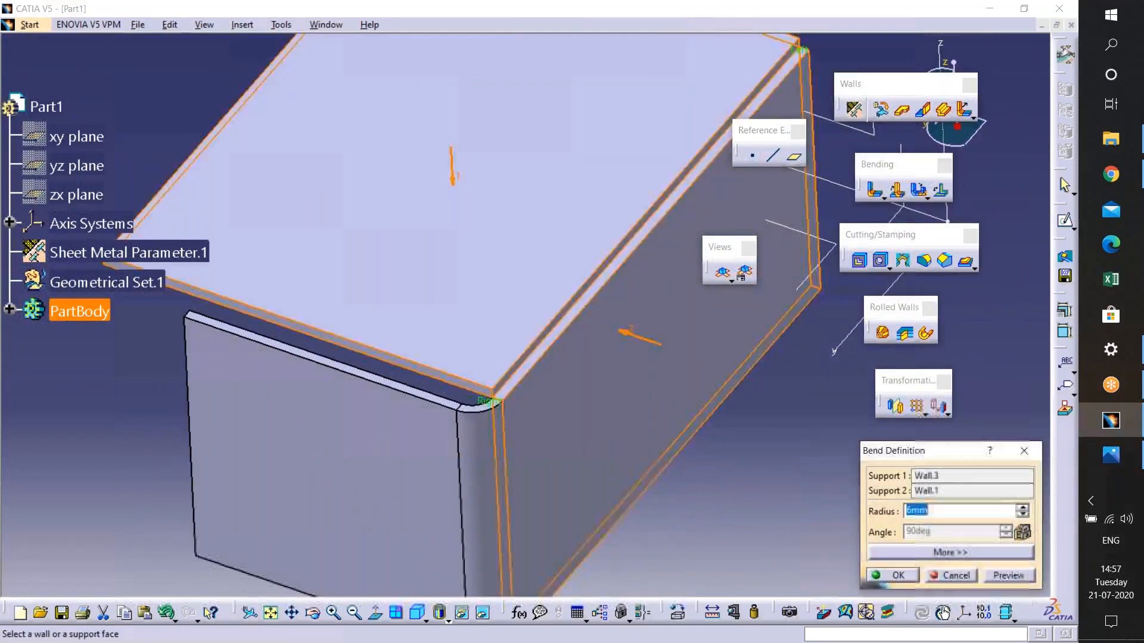
pyautogui.rightClick(942, 511)
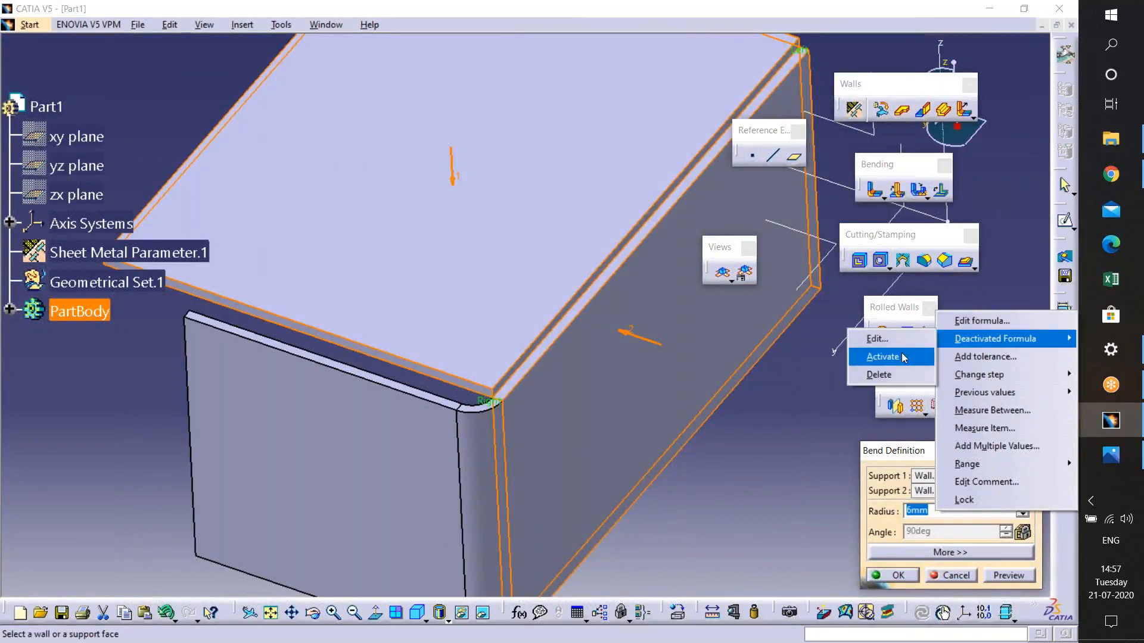
pyautogui.moveTo(991, 339)
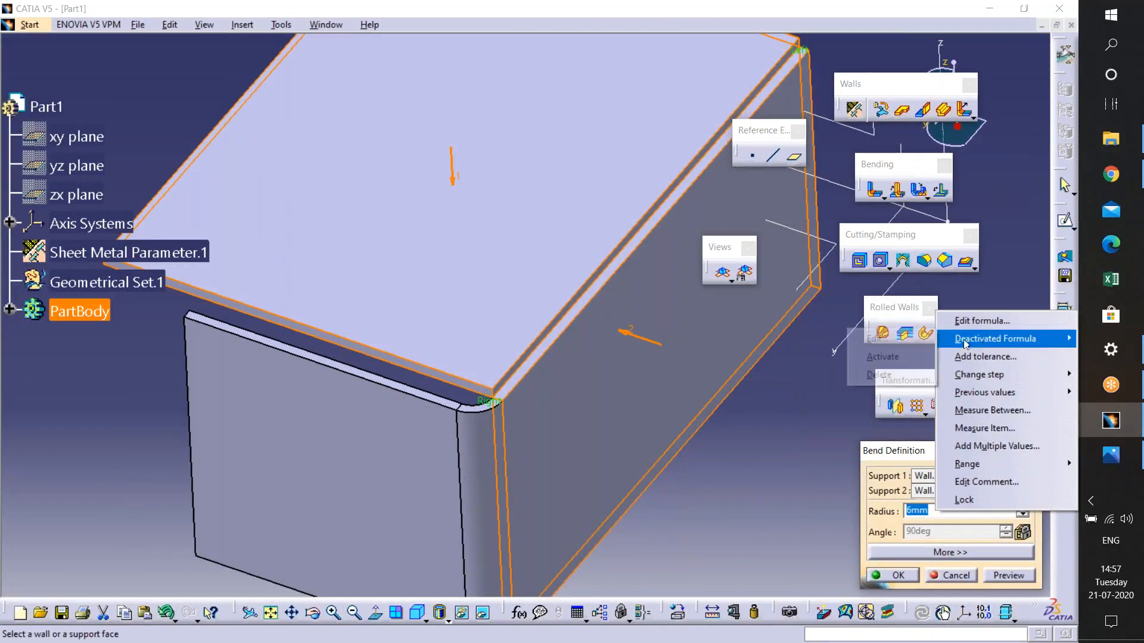
pyautogui.click(896, 356)
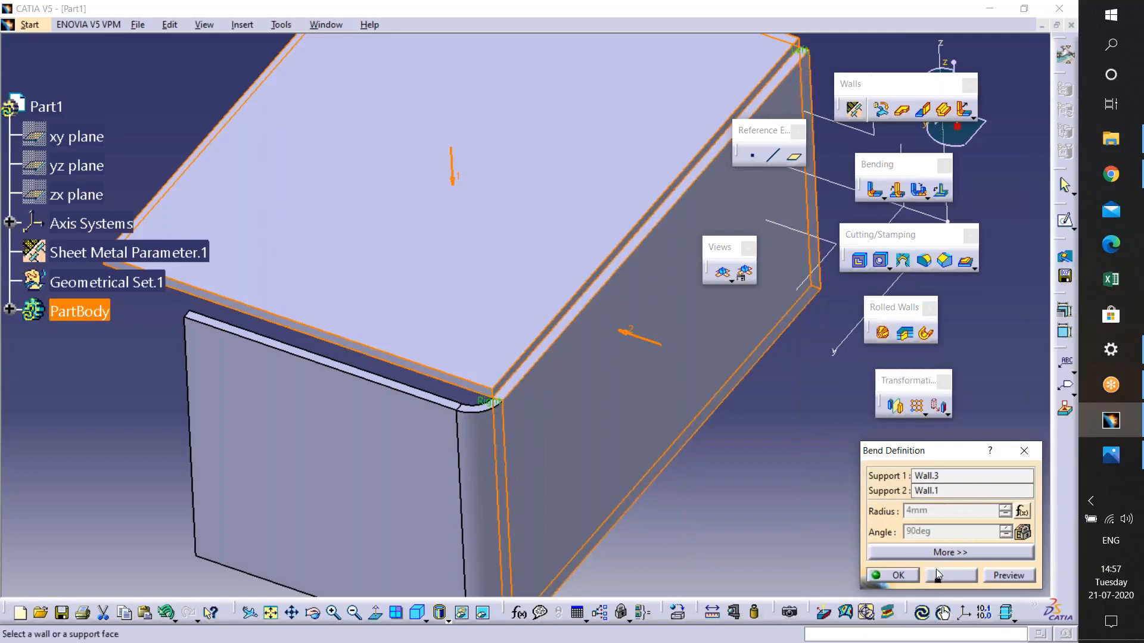
pyautogui.click(894, 576)
# - Rotate the view to inspect the finished three-wall part
pyautogui.moveTo(603, 459); pyautogui.dragTo(534, 343, button='middle')
pyautogui.click(549, 512)
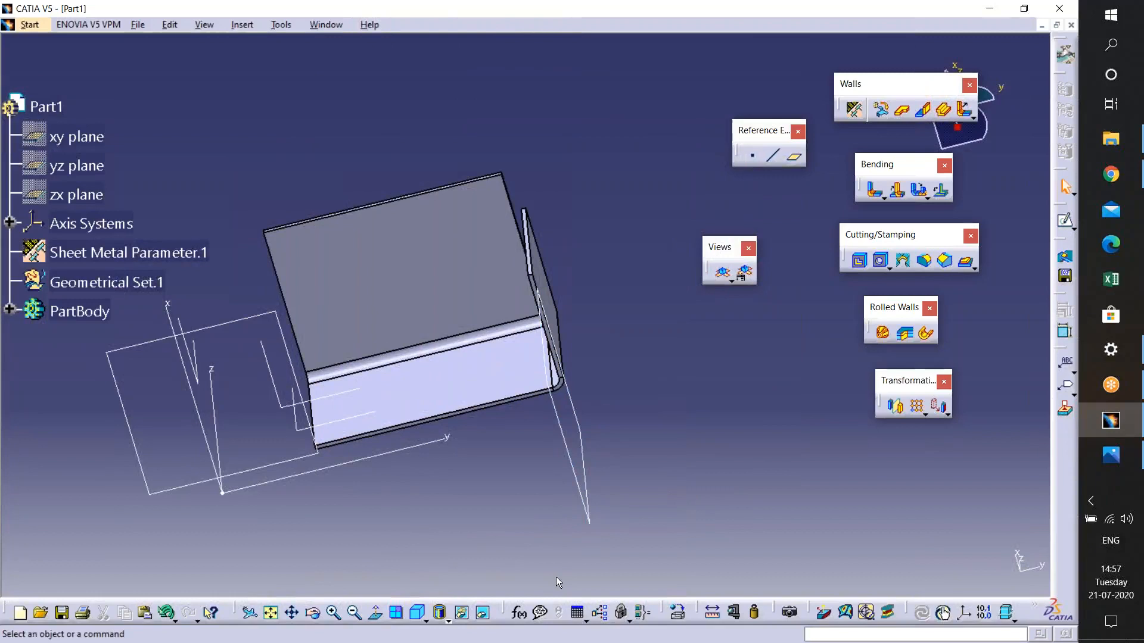
pyautogui.moveTo(540, 383)
pyautogui.mouseDown(button='middle')
pyautogui.moveTo(599, 395)
pyautogui.moveTo(659, 296)
pyautogui.moveTo(552, 401)
pyautogui.mouseUp(button='middle')
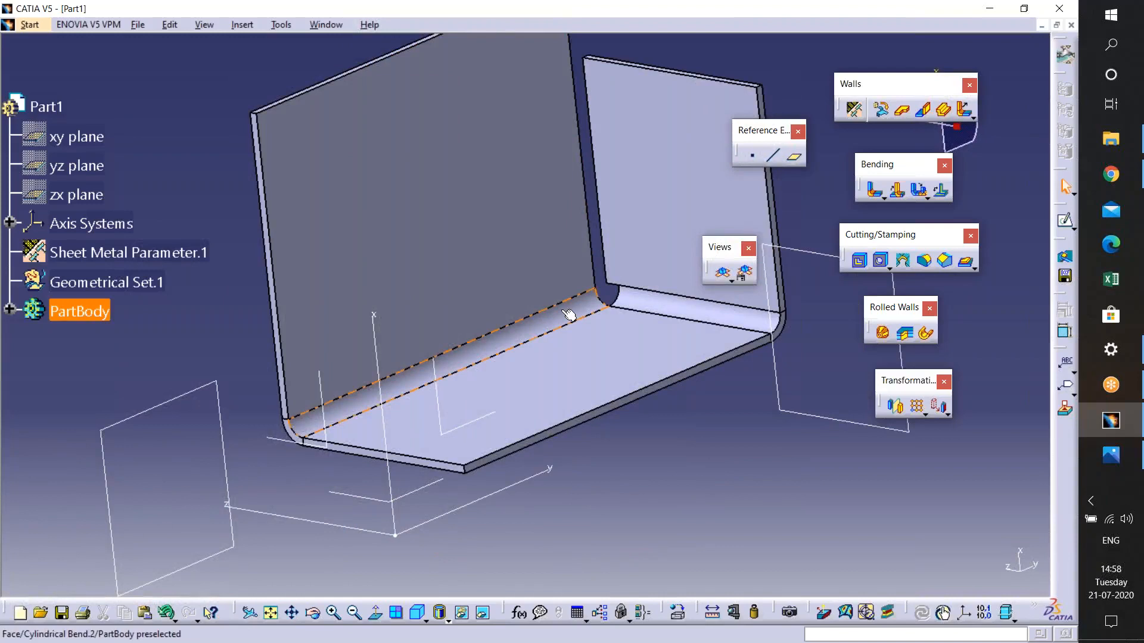
pyautogui.moveTo(569, 316); pyautogui.dragTo(661, 357, button='middle')
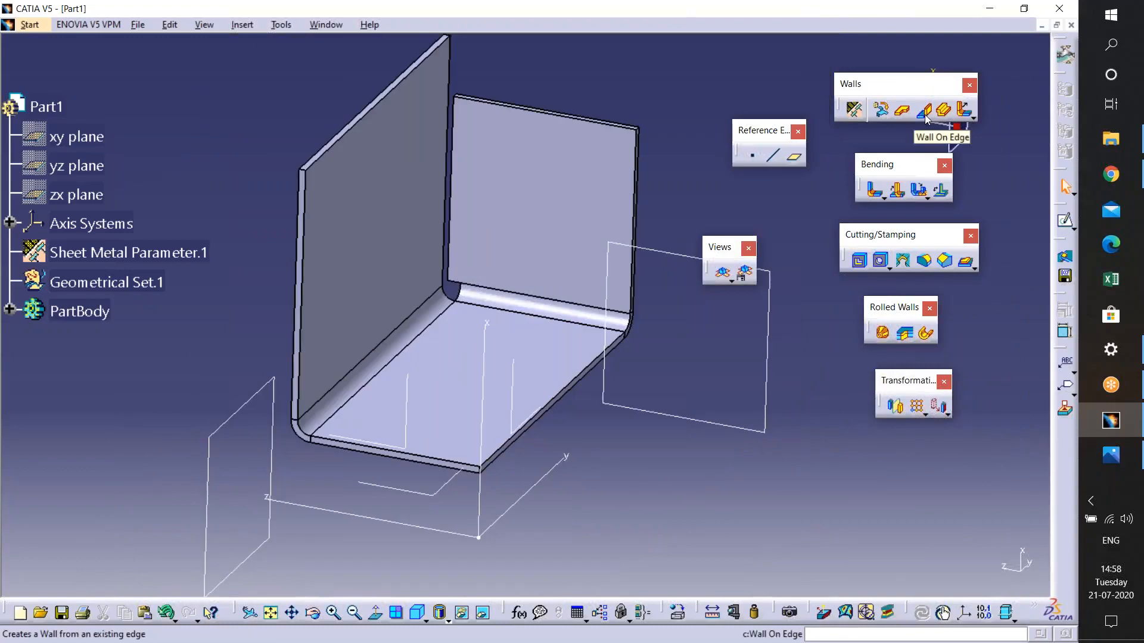
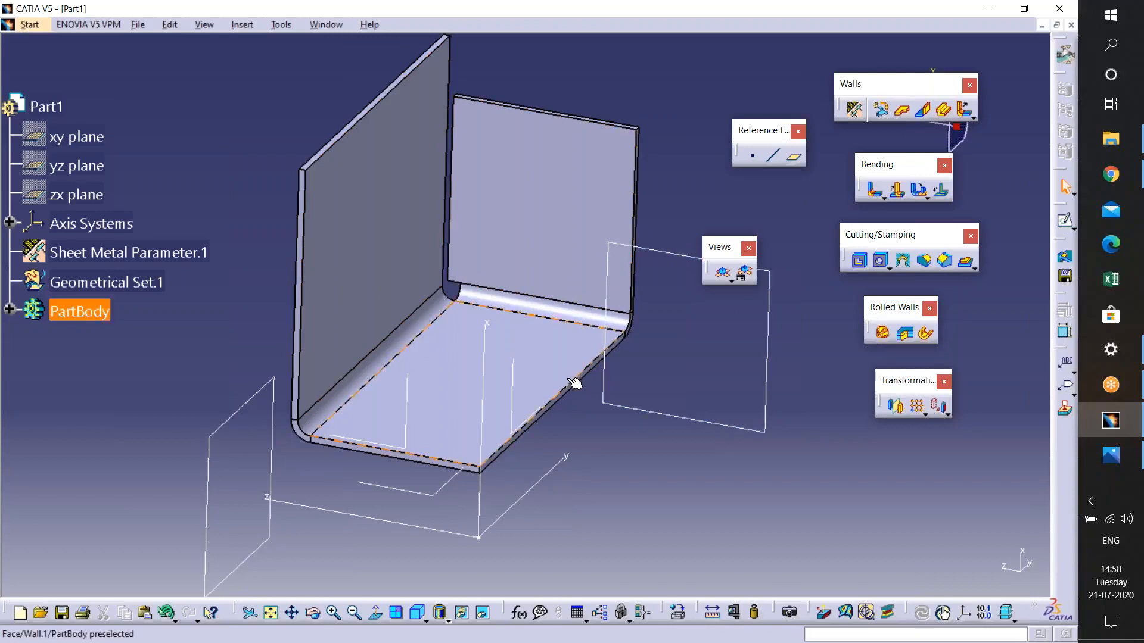
# - Start a Wall On Edge on the bottom edge of the base wall
pyautogui.click(923, 109)
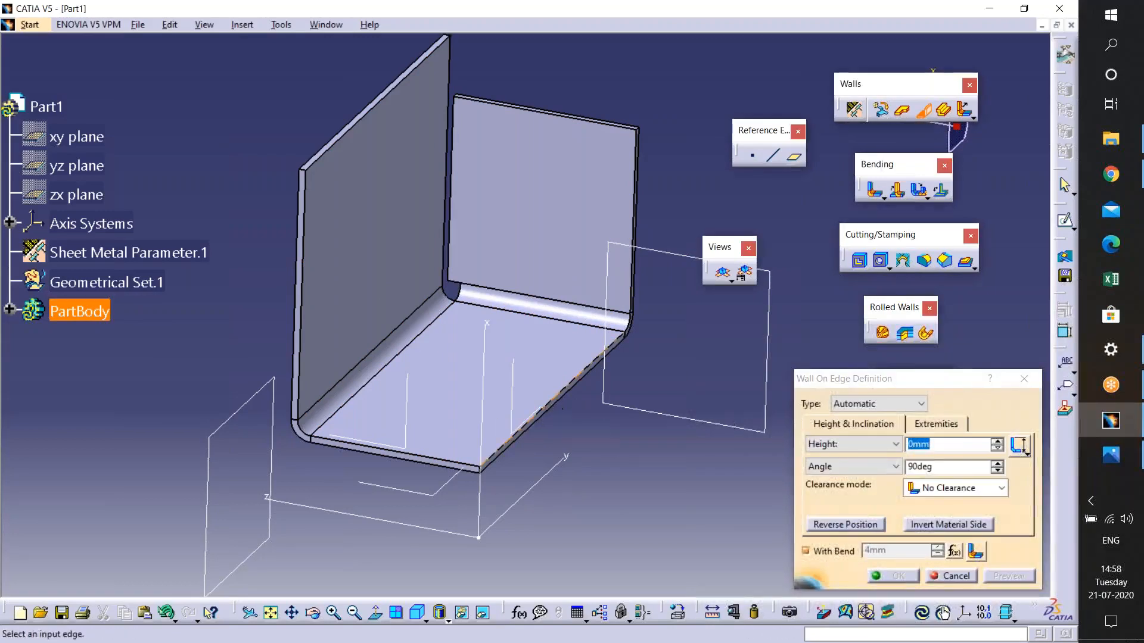
pyautogui.click(556, 408)
pyautogui.moveTo(525, 523); pyautogui.dragTo(527, 483, button='middle')
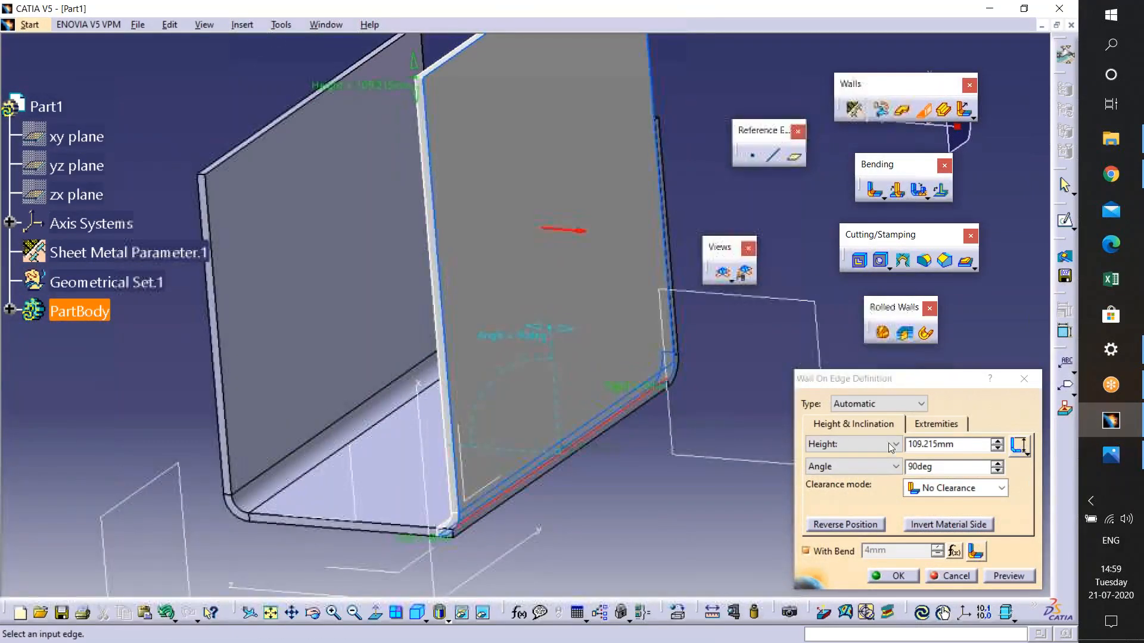
# - Keep the wall type Automatic and drag the wall height to about 95 mm
pyautogui.click(921, 404)
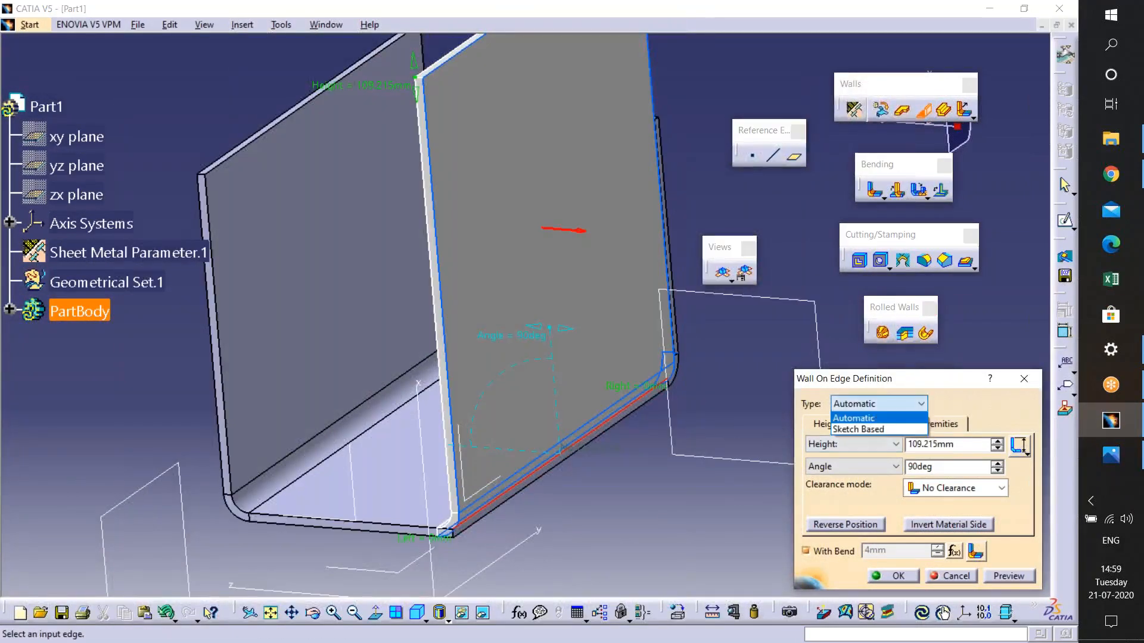
pyautogui.click(872, 419)
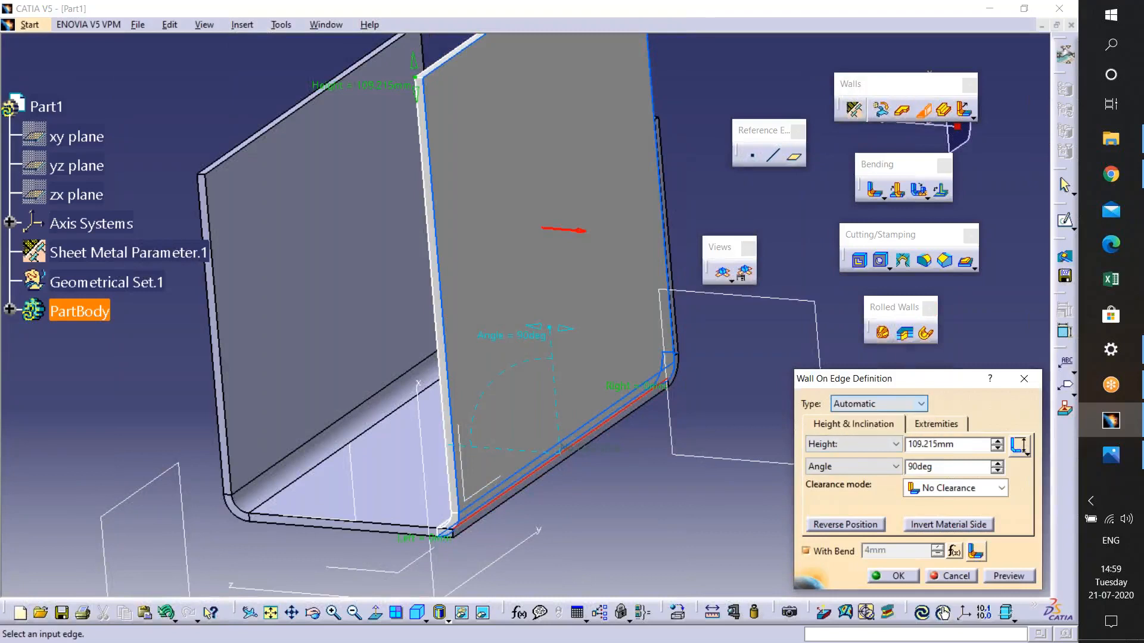
pyautogui.moveTo(737, 440); pyautogui.dragTo(565, 463, button='middle')
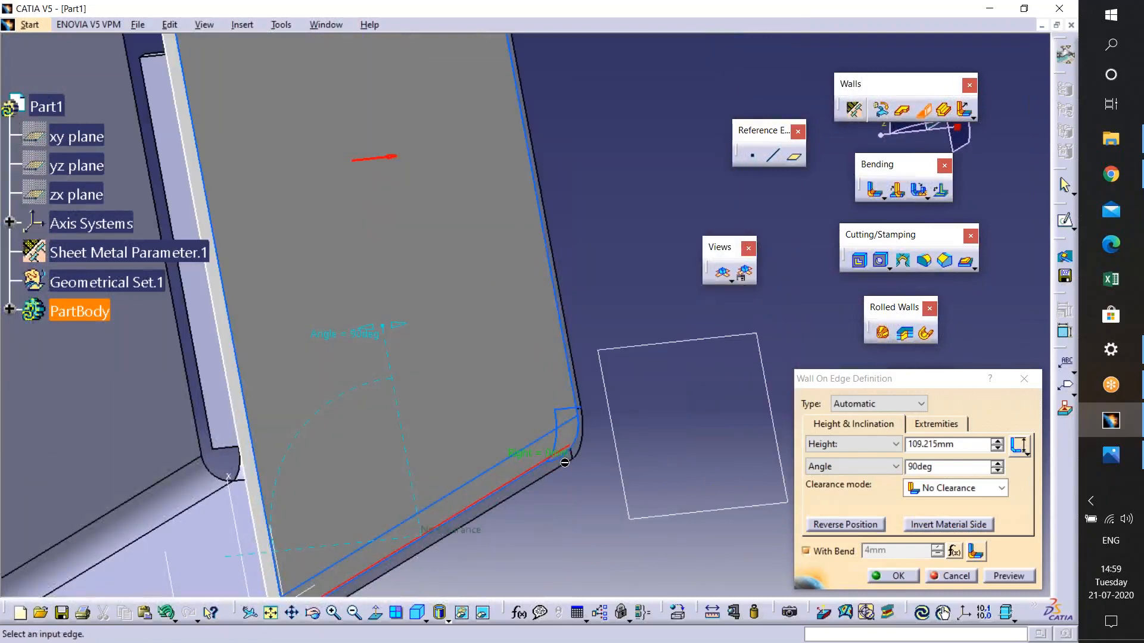
pyautogui.moveTo(377, 571); pyautogui.dragTo(510, 447, button='middle')
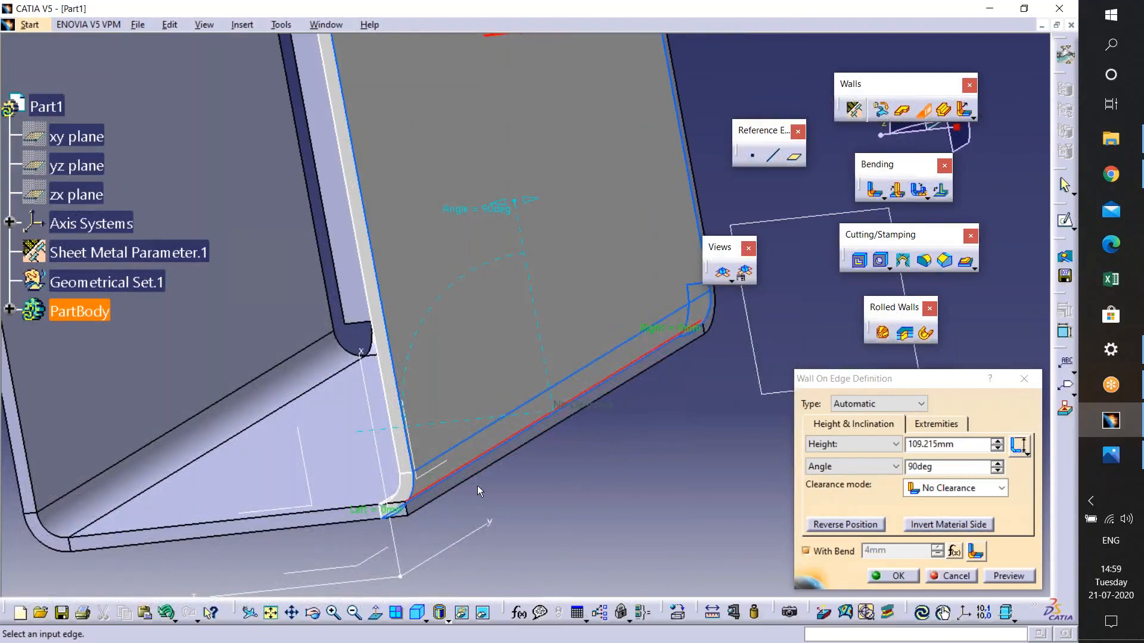
pyautogui.moveTo(541, 439); pyautogui.dragTo(541, 522, button='middle')
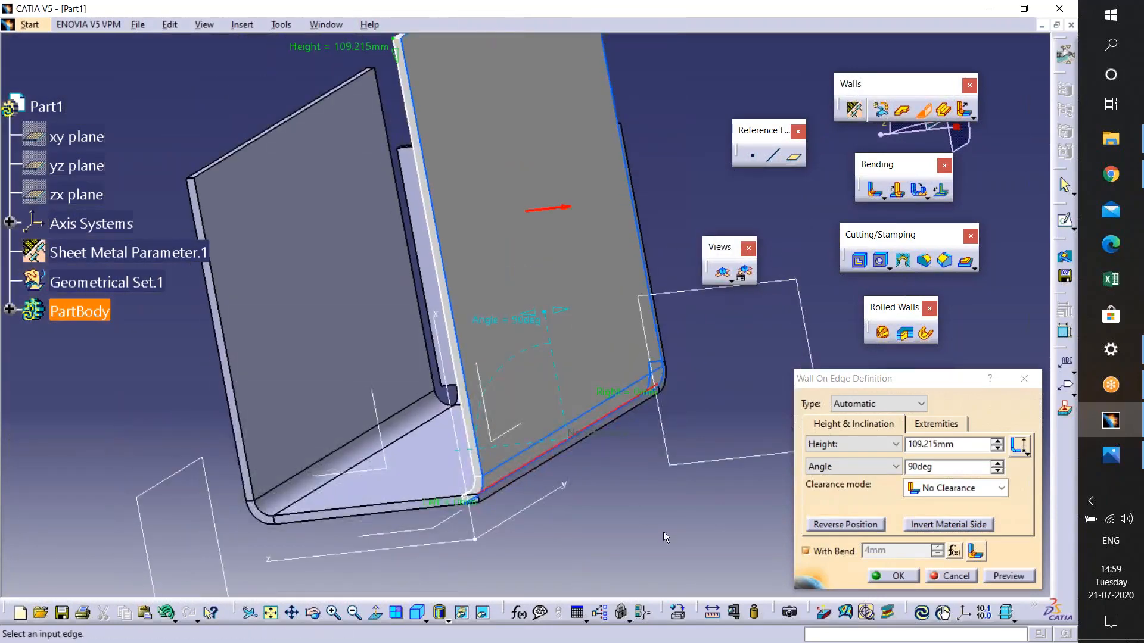
pyautogui.moveTo(510, 351); pyautogui.dragTo(495, 426, button='middle')
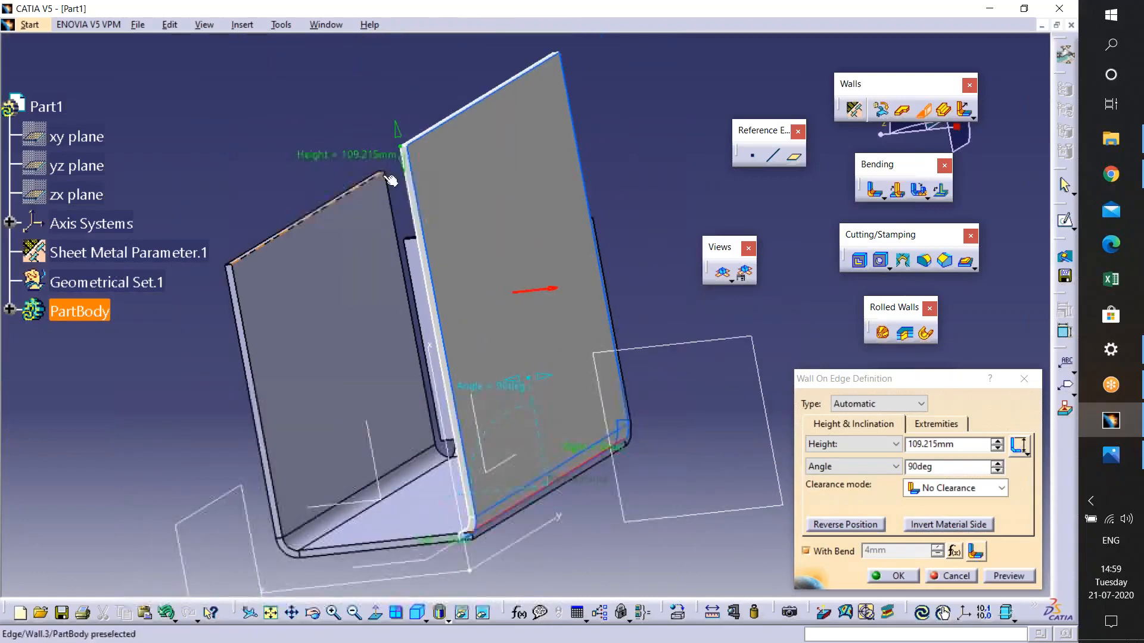
pyautogui.moveTo(405, 170); pyautogui.dragTo(422, 208)
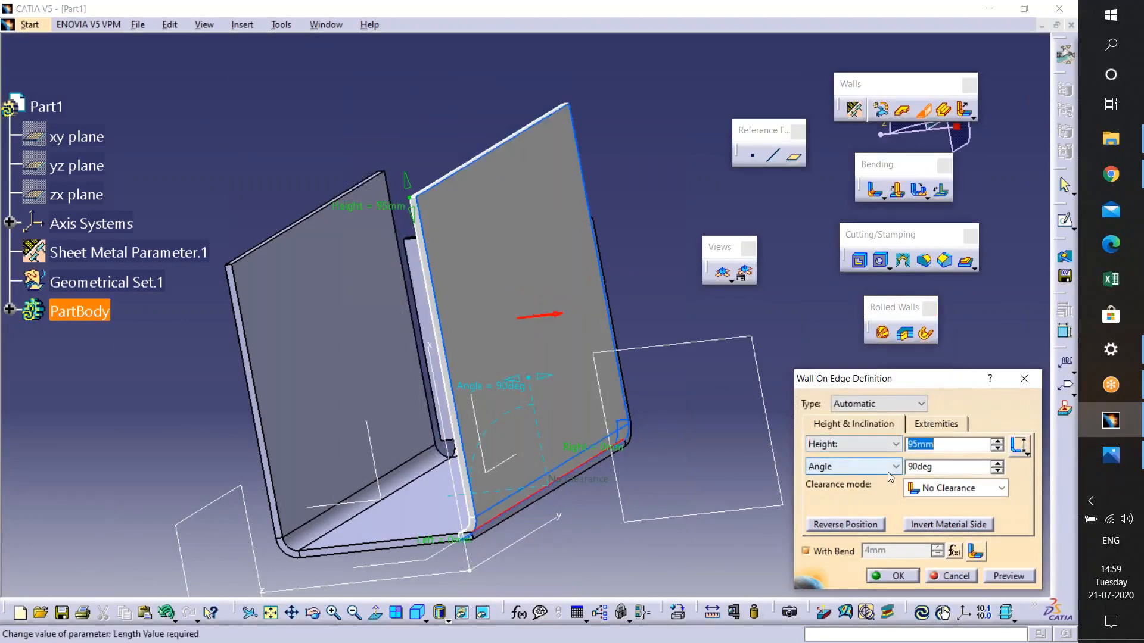
# - Raise the Wall On Edge height to 98 mm
pyautogui.moveTo(515, 522); pyautogui.dragTo(463, 239, button='middle')
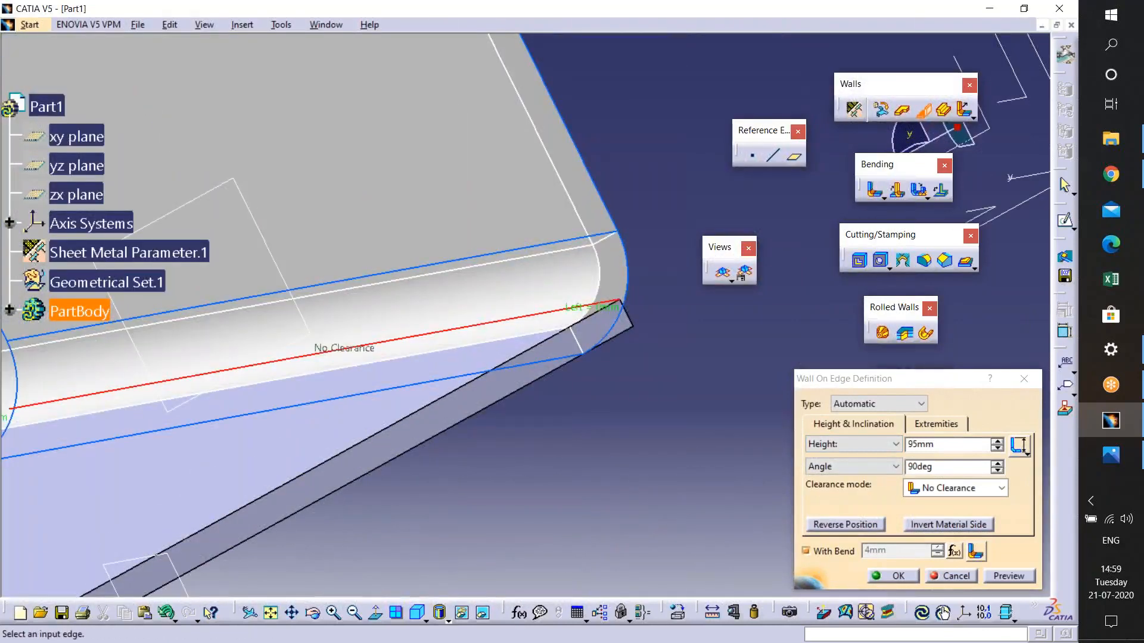
pyautogui.moveTo(535, 326); pyautogui.dragTo(506, 391, button='middle')
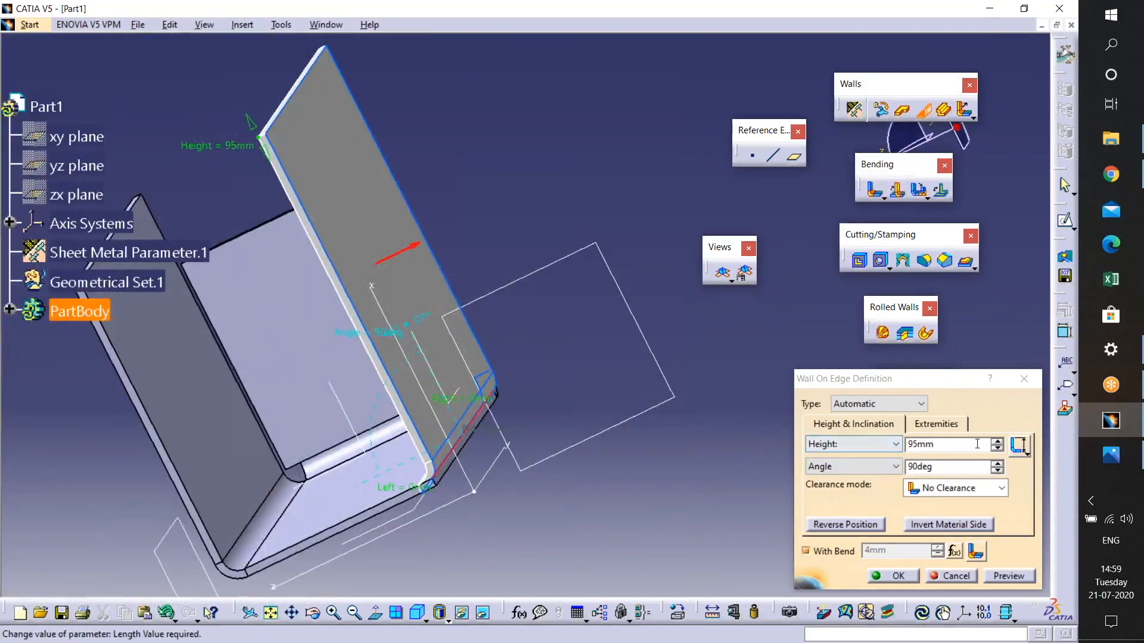
pyautogui.click(998, 444)
pyautogui.click(998, 444)
pyautogui.click(998, 445)
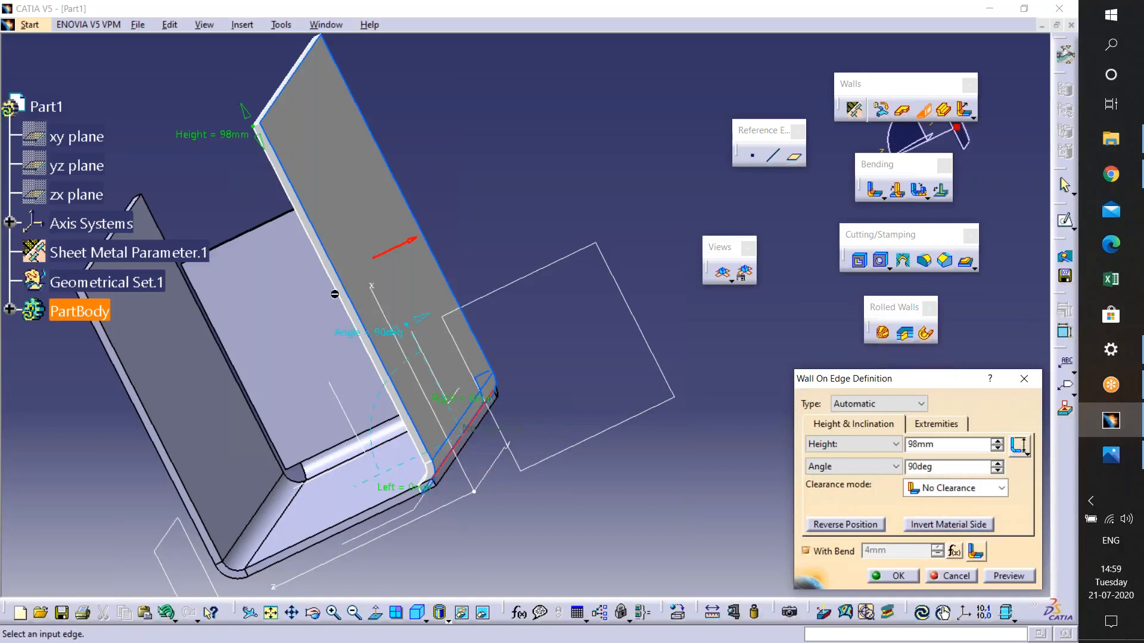
# - Increase the Wall On Edge angle to 122deg
pyautogui.moveTo(427, 467); pyautogui.dragTo(463, 369, button='middle')
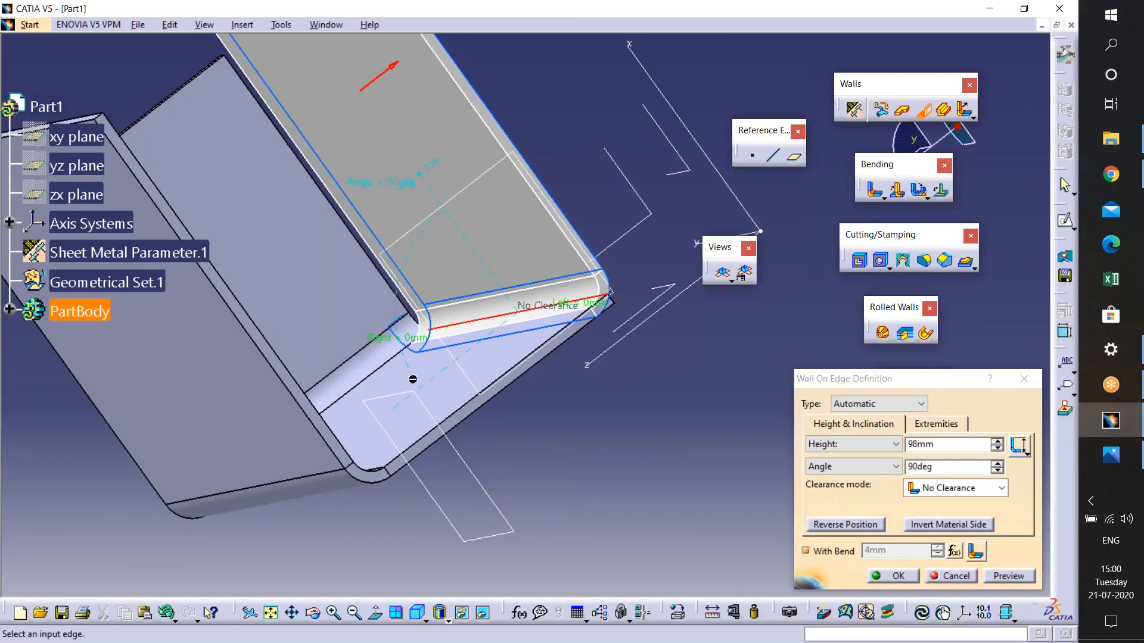
pyautogui.moveTo(413, 378); pyautogui.dragTo(404, 384, button='middle')
pyautogui.moveTo(413, 445); pyautogui.dragTo(419, 487, button='middle')
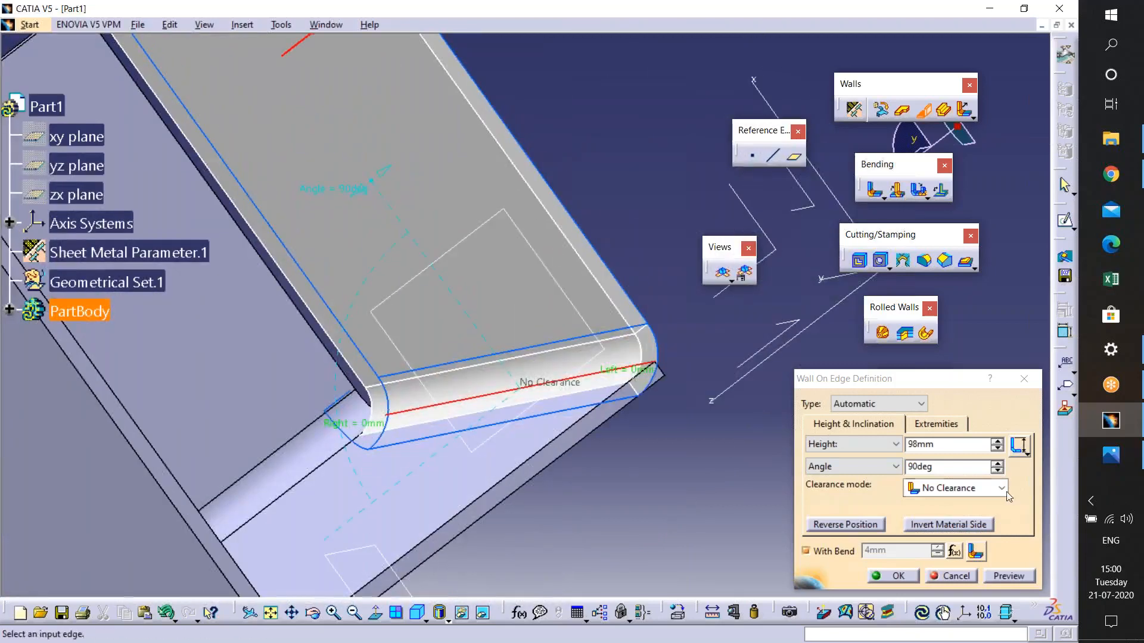
pyautogui.click(998, 463)
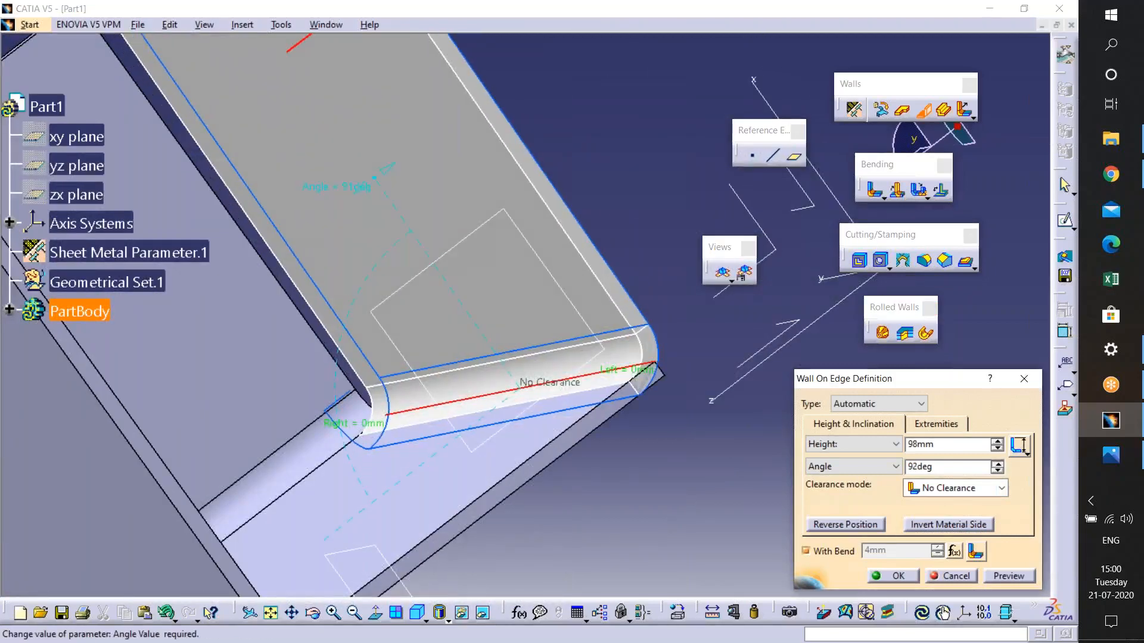
pyautogui.click(997, 464)
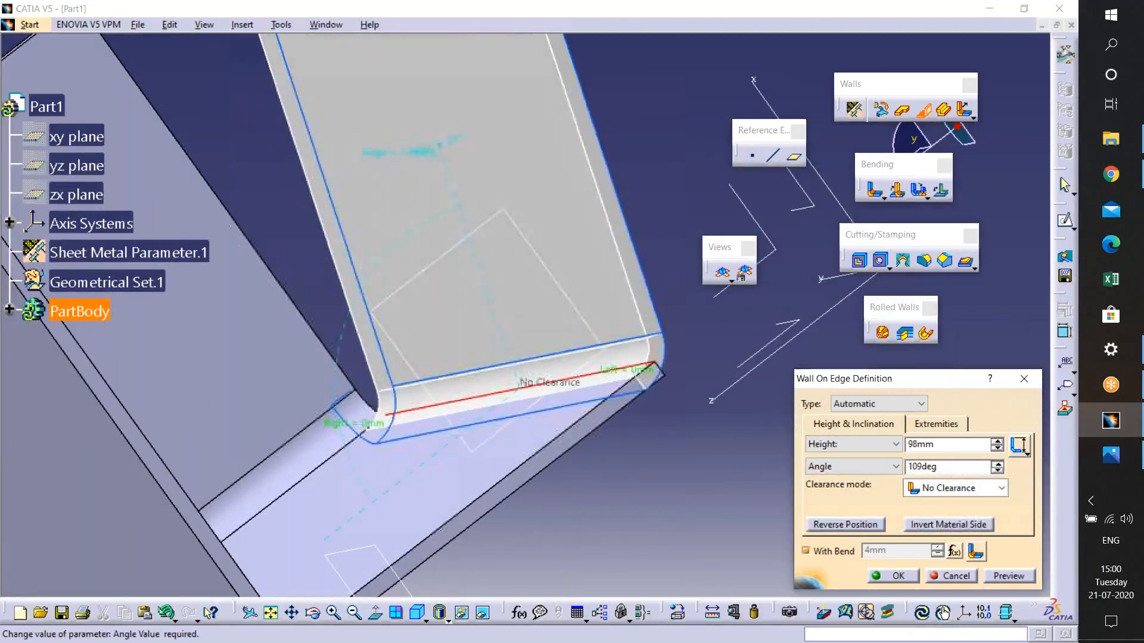
pyautogui.moveTo(655, 457); pyautogui.dragTo(688, 485, button='middle')
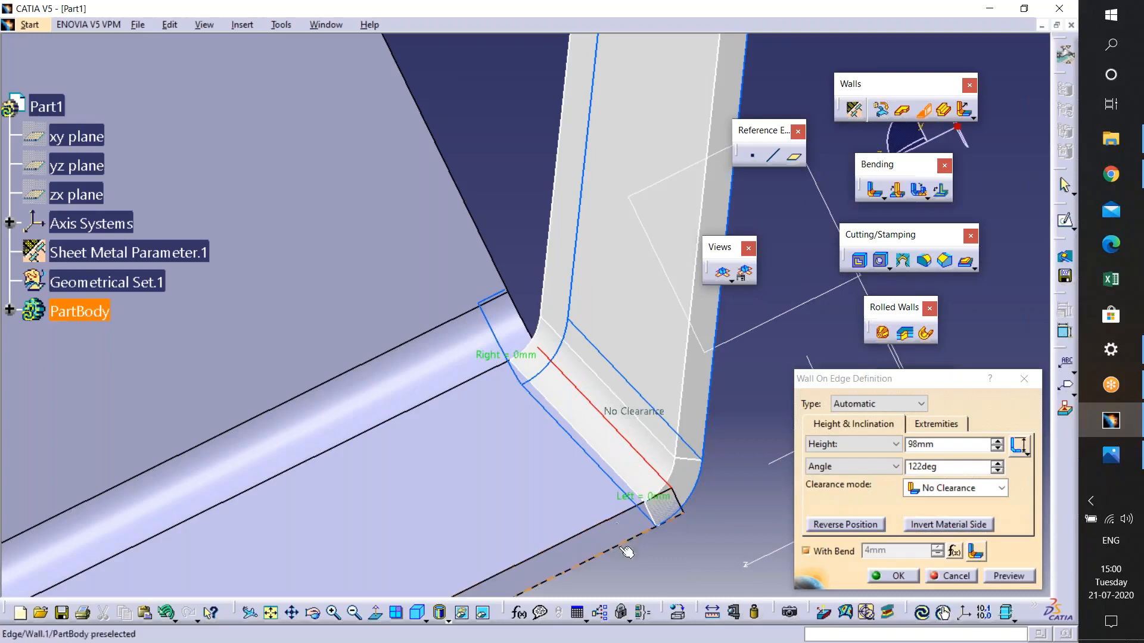
# - Switch to the Photos viewer to examine the neutral-axis bending diagram, going back and forth with the part
pyautogui.click(989, 8)
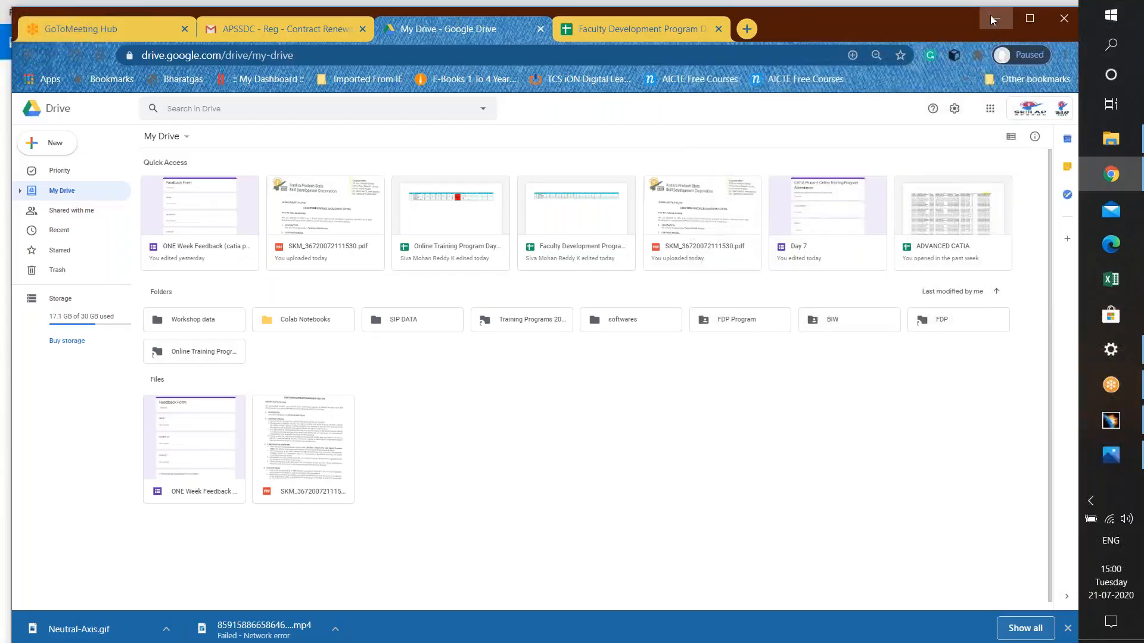
pyautogui.click(993, 18)
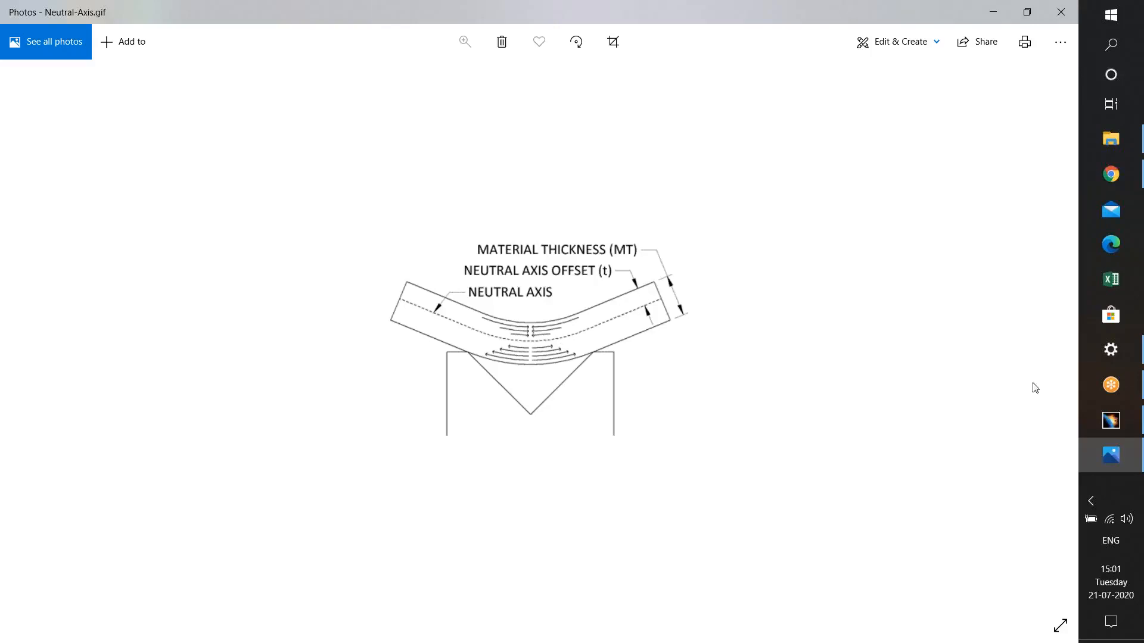
pyautogui.click(1109, 421)
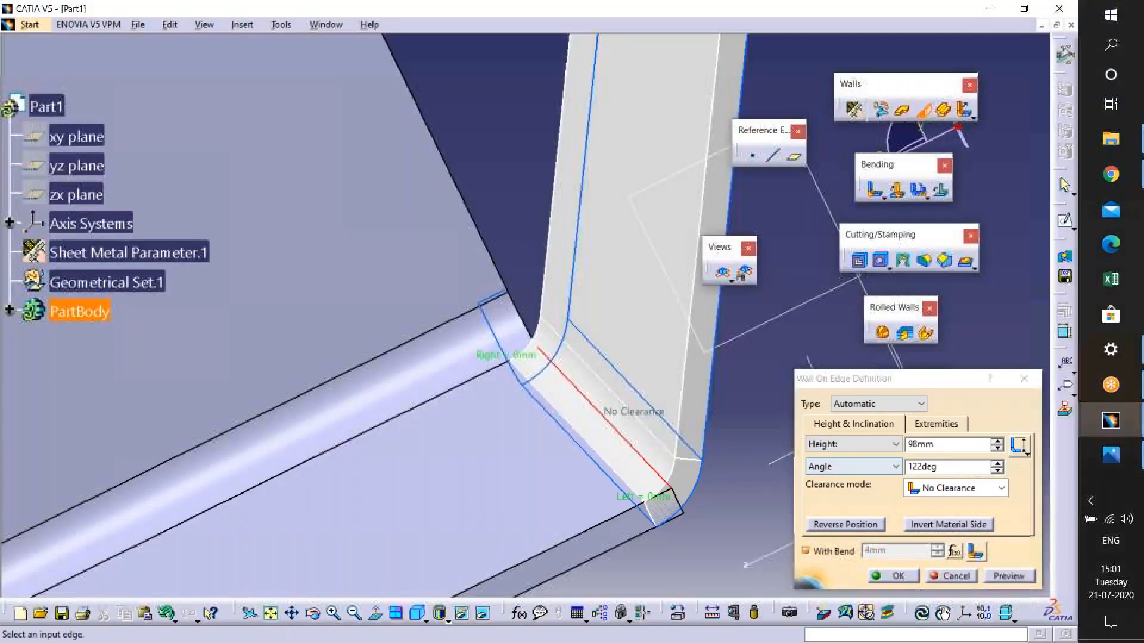
pyautogui.moveTo(636, 444); pyautogui.dragTo(627, 149, button='middle')
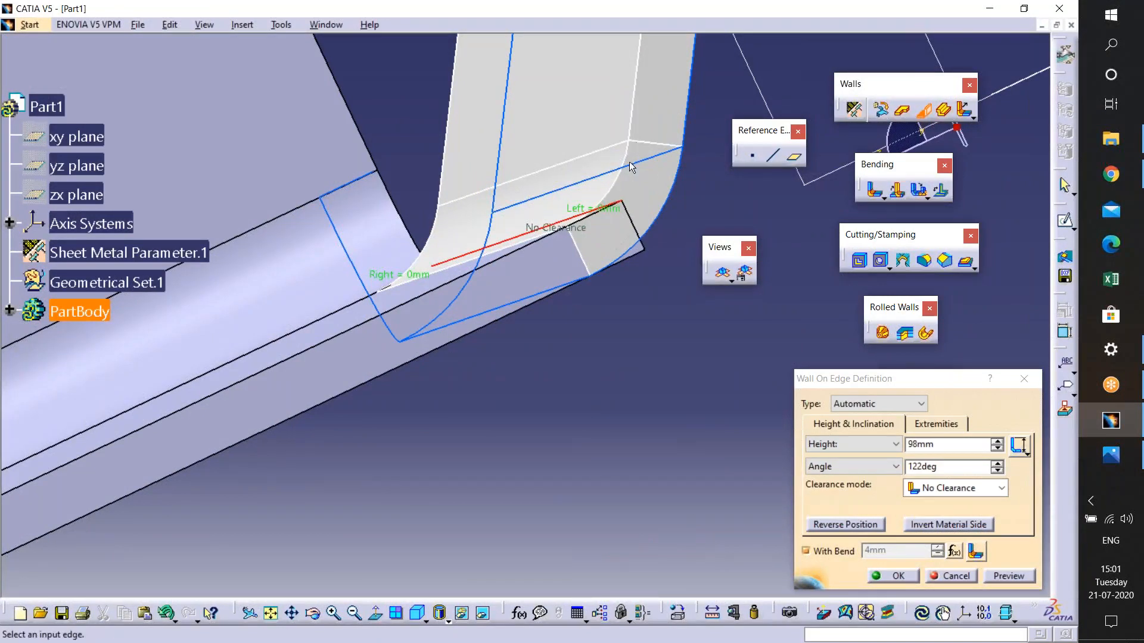
pyautogui.moveTo(643, 170); pyautogui.dragTo(614, 271, button='middle')
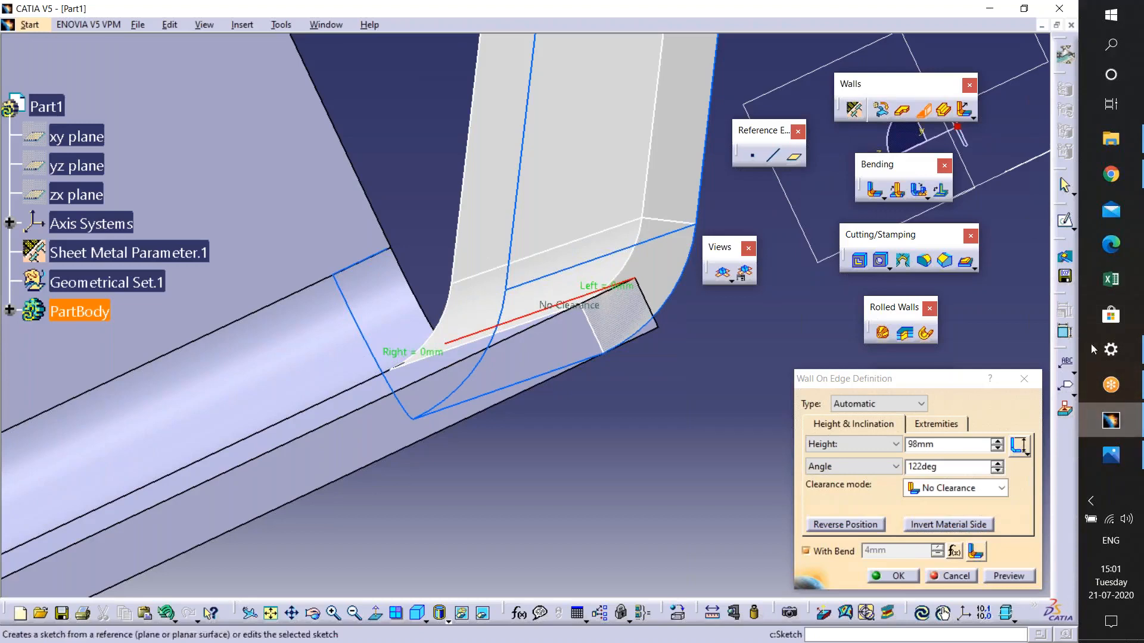
pyautogui.click(1111, 455)
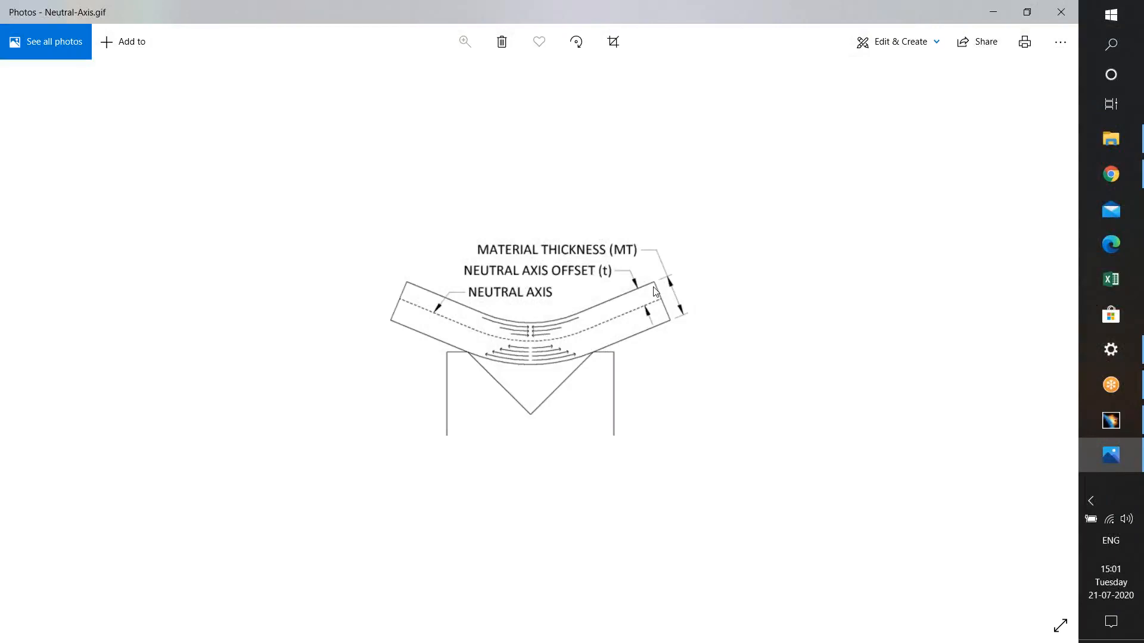
pyautogui.click(1111, 420)
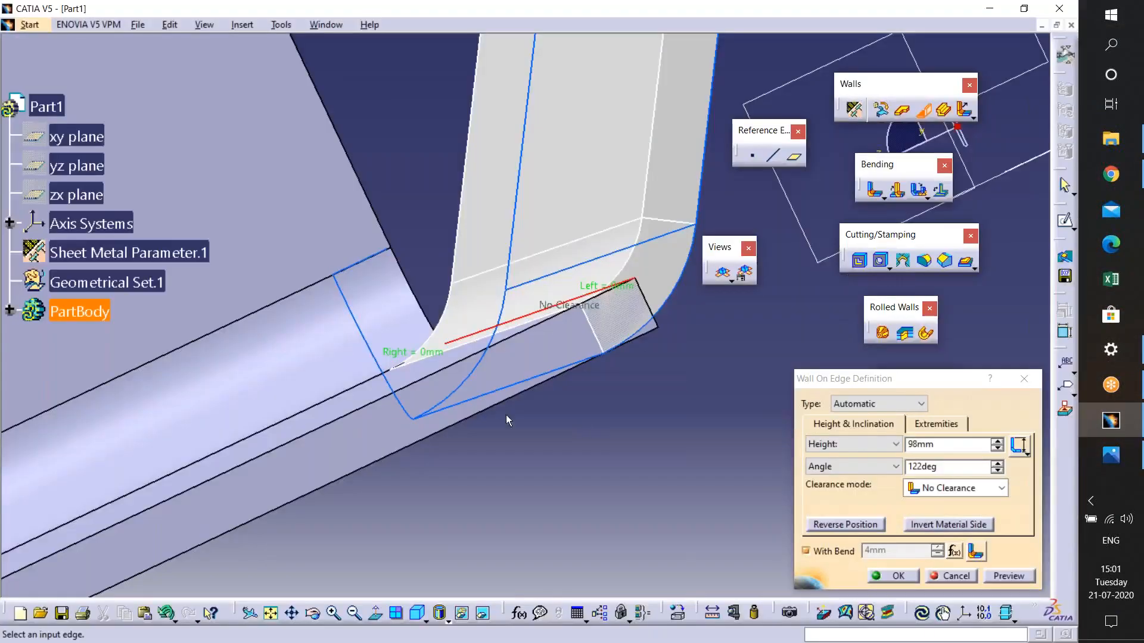
# - Cancel the Wall On Edge definition
pyautogui.moveTo(357, 462); pyautogui.dragTo(520, 380, button='middle')
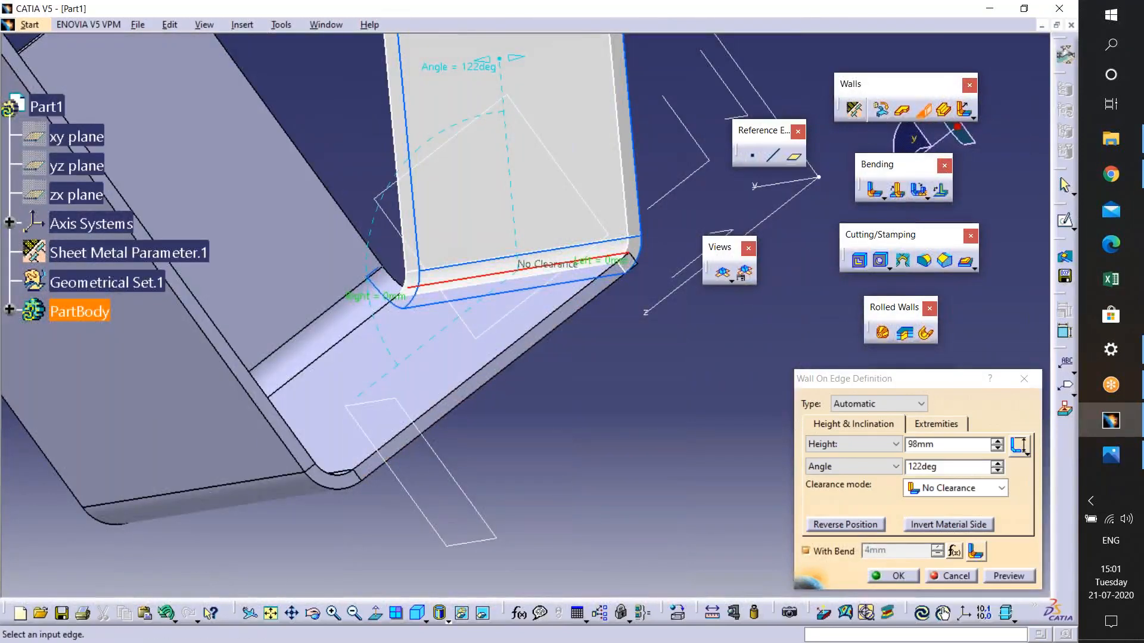
pyautogui.click(1024, 379)
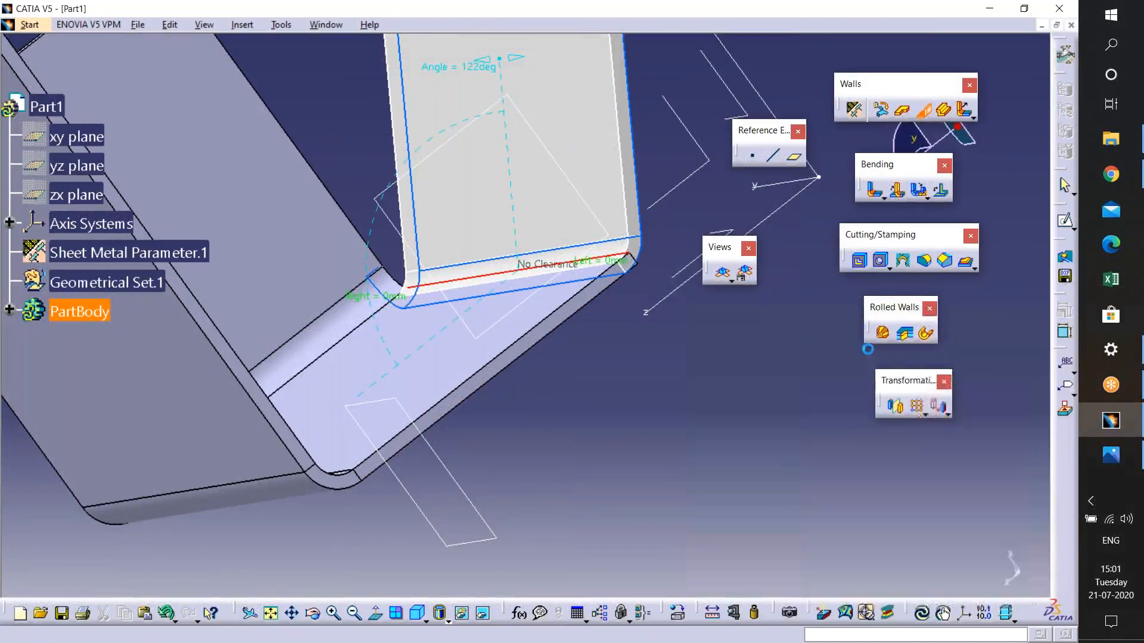
# - Open the Sheet Metal Parameters and review the Parameters and Bend Allowance tabs
pyautogui.click(854, 109)
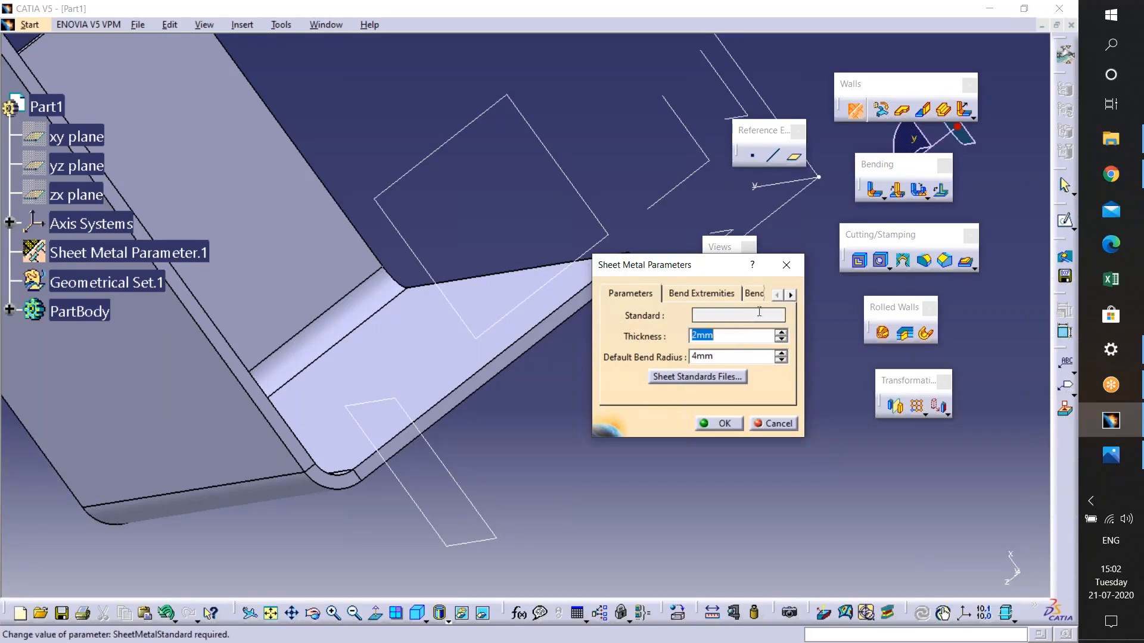
pyautogui.click(791, 295)
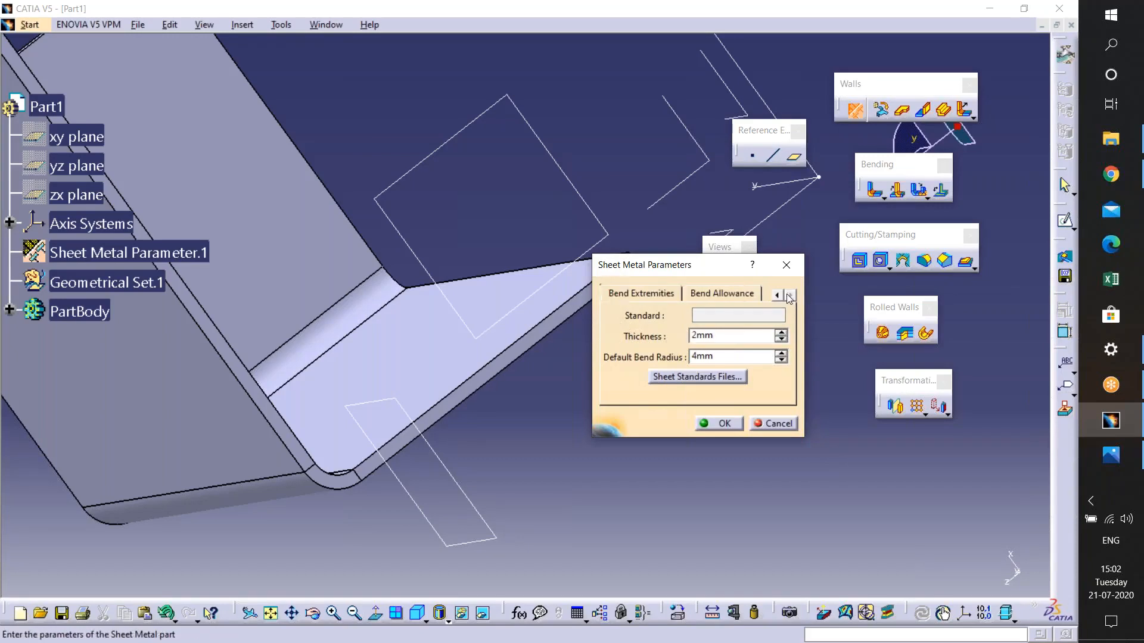
pyautogui.click(750, 294)
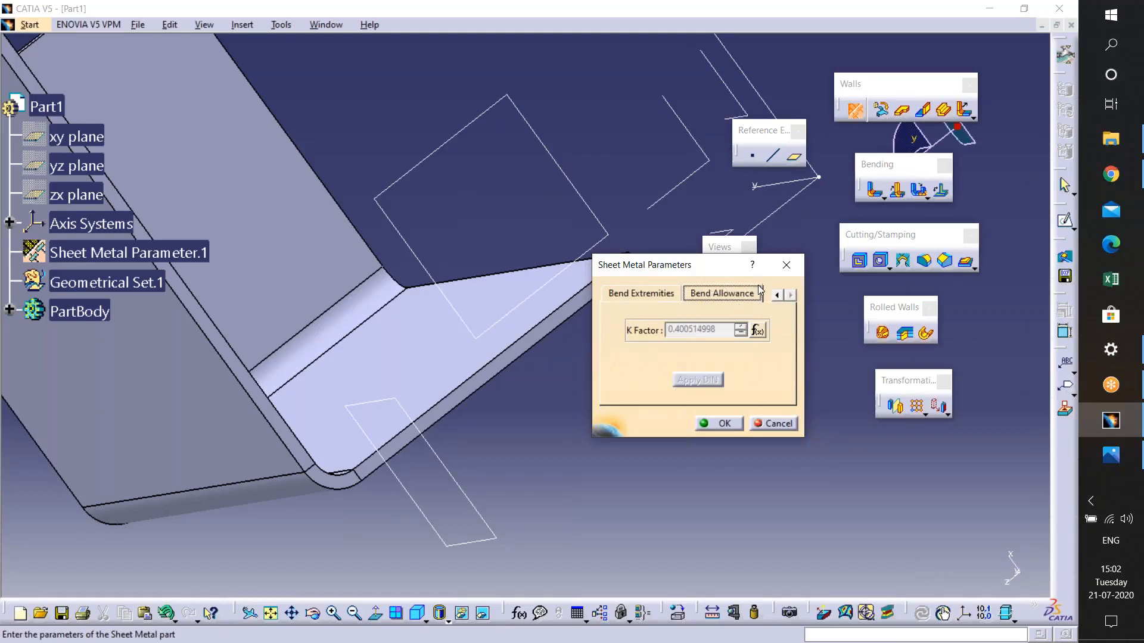
pyautogui.click(776, 296)
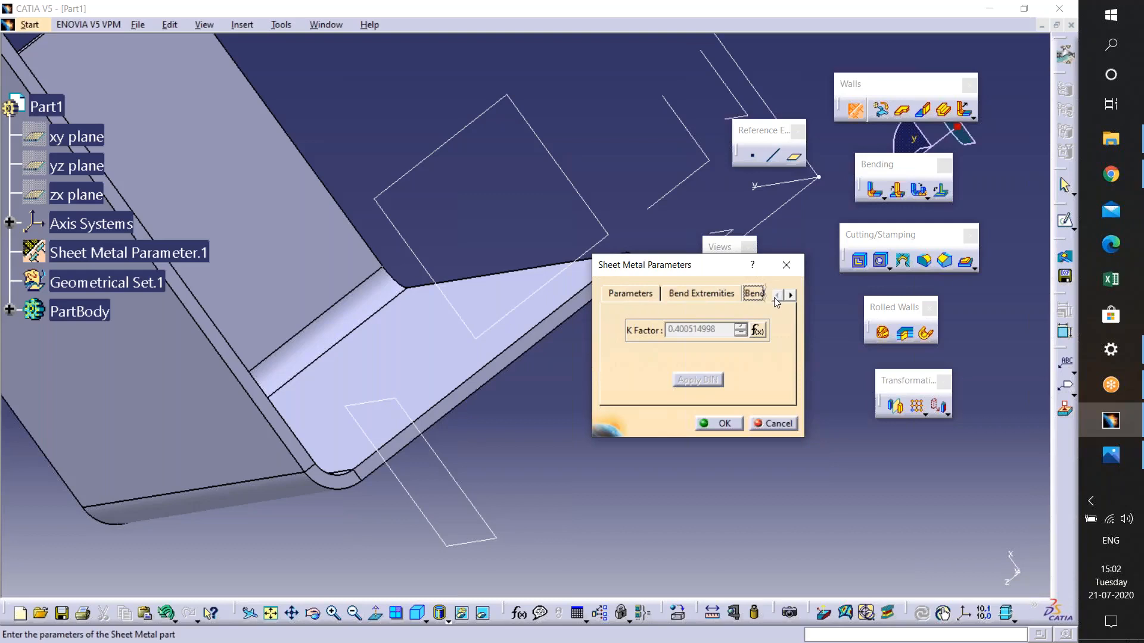
pyautogui.click(630, 298)
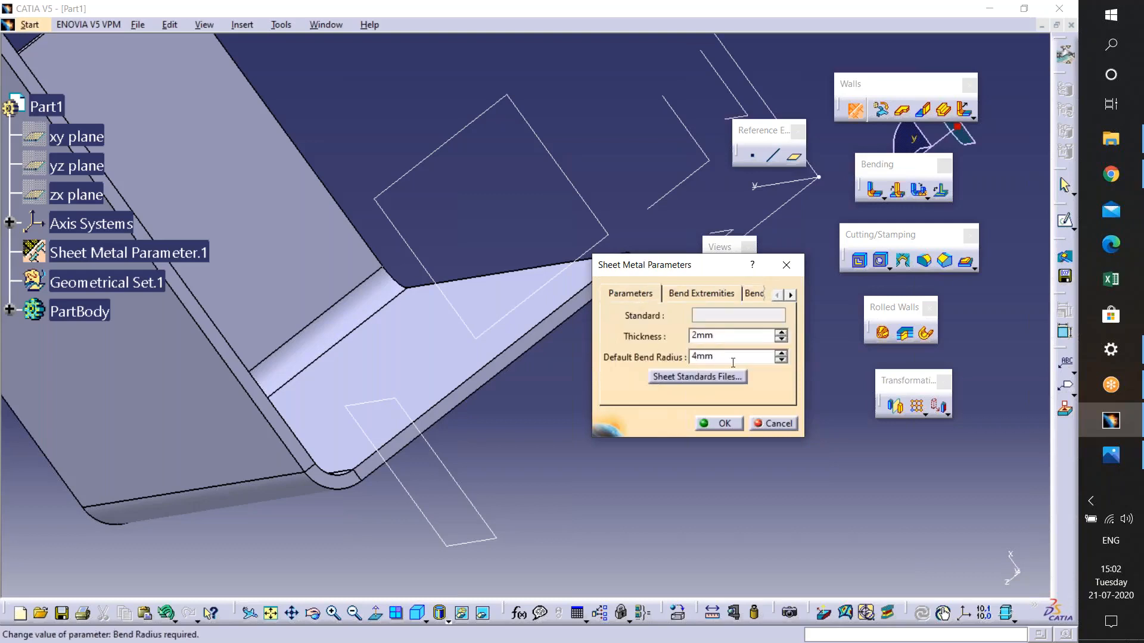
pyautogui.moveTo(706, 358); pyautogui.dragTo(682, 339)
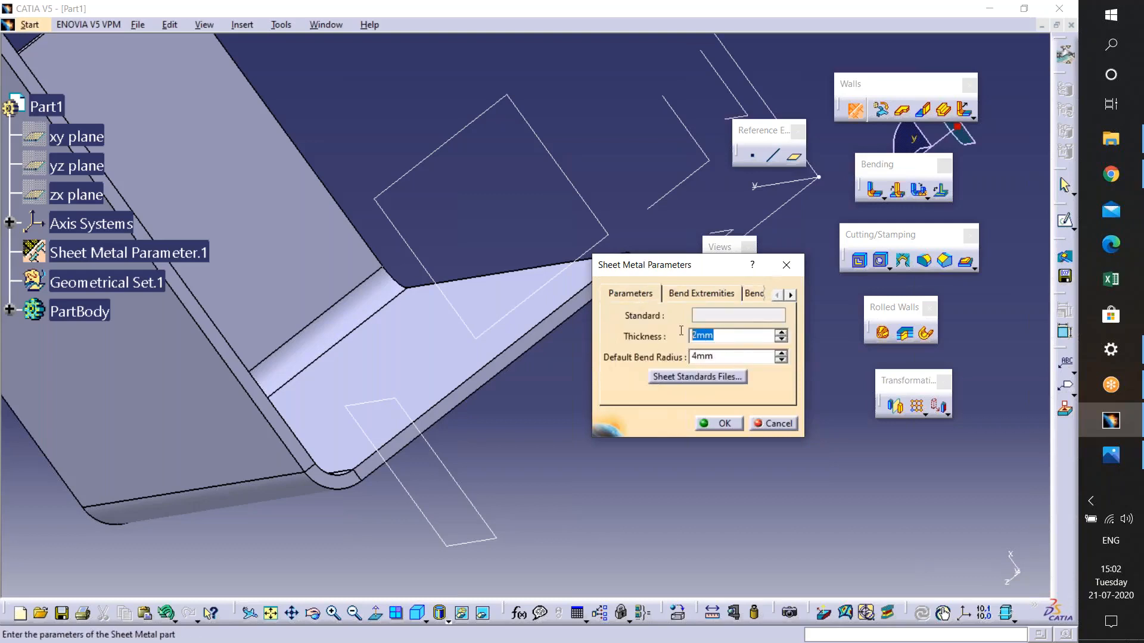
# - On the Bend Allowance tab, deactivate the K Factor formula to edit the value, then reactivate it
pyautogui.click(754, 293)
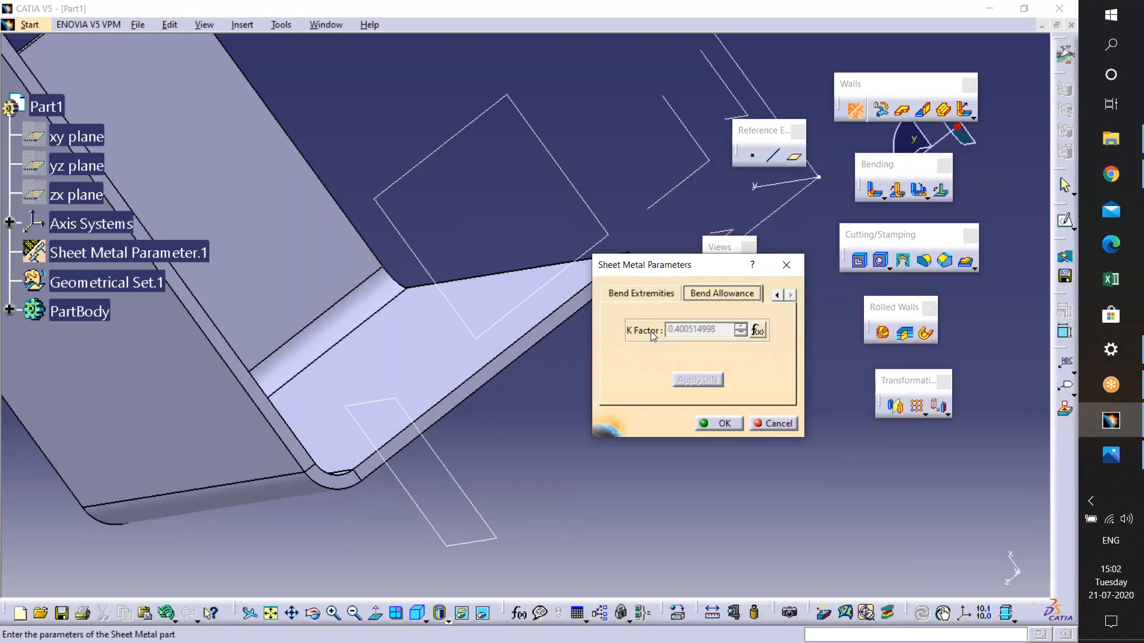
pyautogui.click(686, 330)
pyautogui.rightClick(688, 326)
pyautogui.moveTo(718, 339)
pyautogui.click(863, 352)
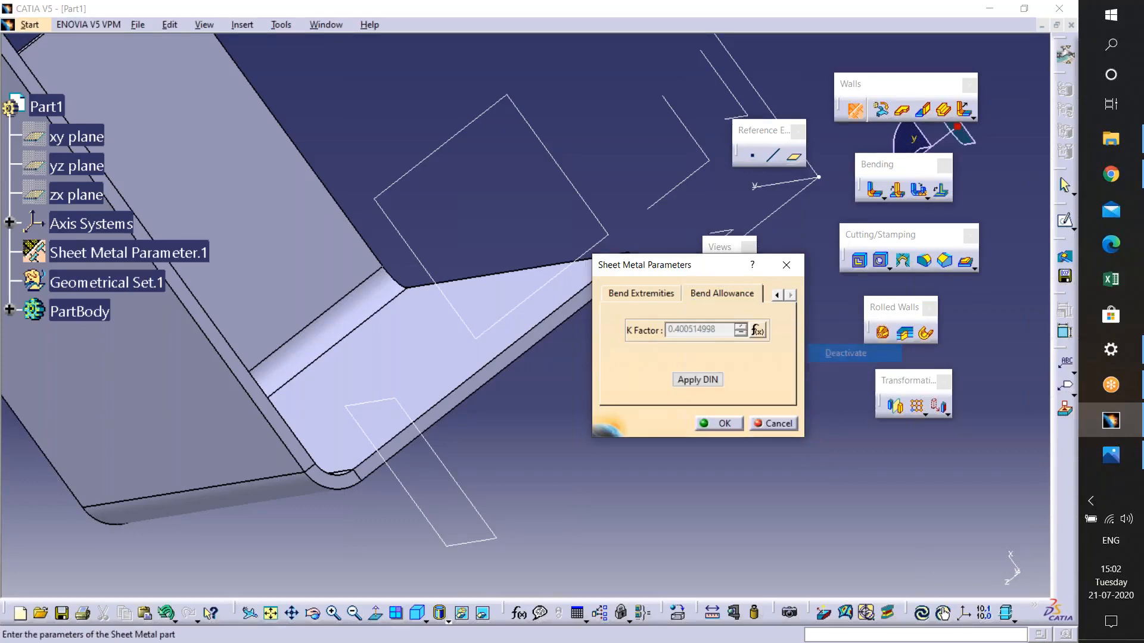
pyautogui.doubleClick(726, 330)
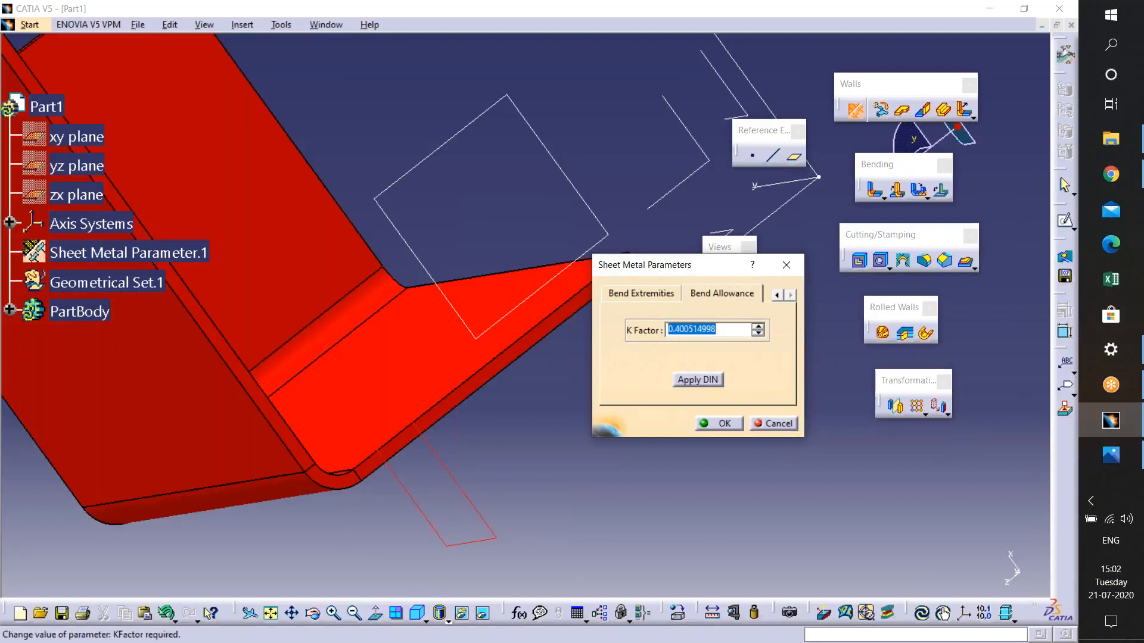
pyautogui.rightClick(725, 330)
pyautogui.click(833, 352)
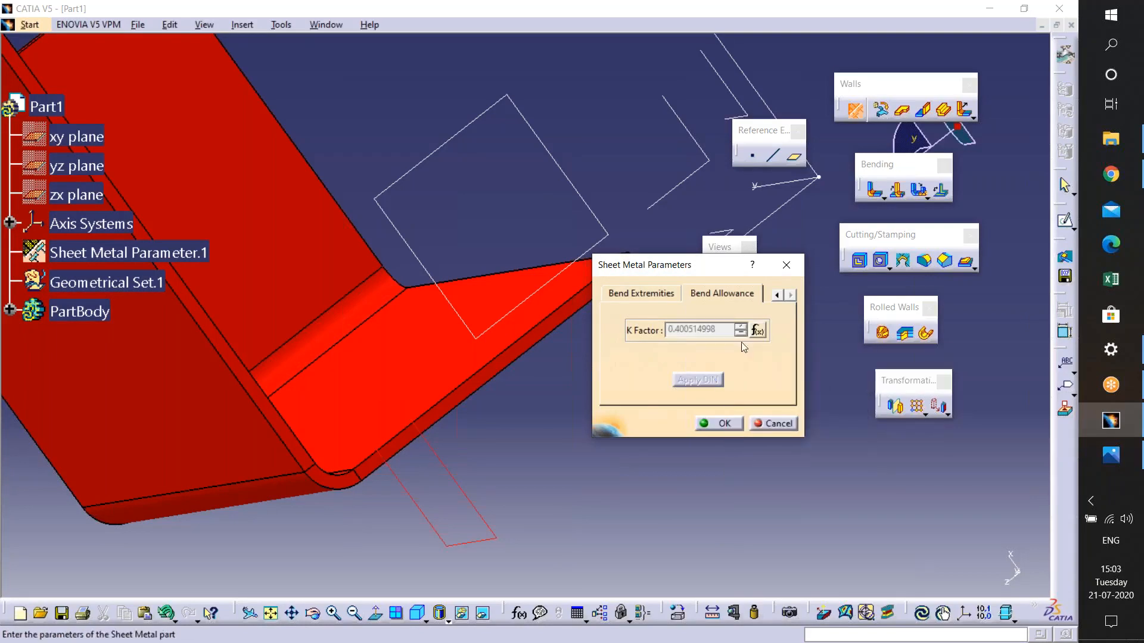
# - Review the Parameters and Bend Extremities tabs, then cancel the Sheet Metal Parameters dialog
pyautogui.click(777, 295)
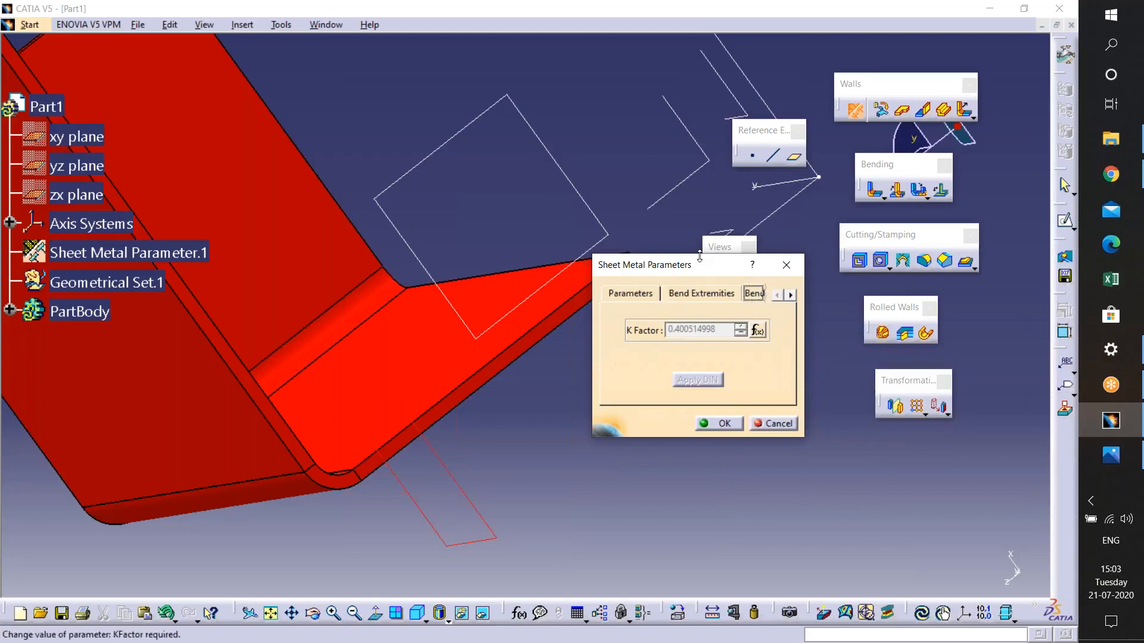
pyautogui.click(651, 292)
pyautogui.click(754, 293)
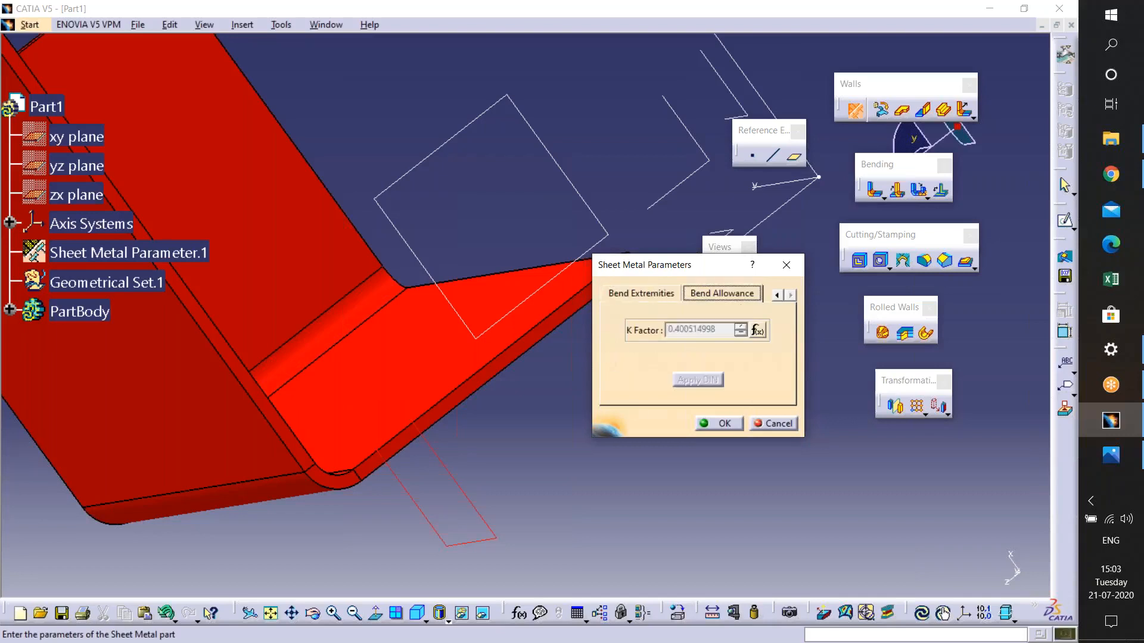
pyautogui.click(663, 294)
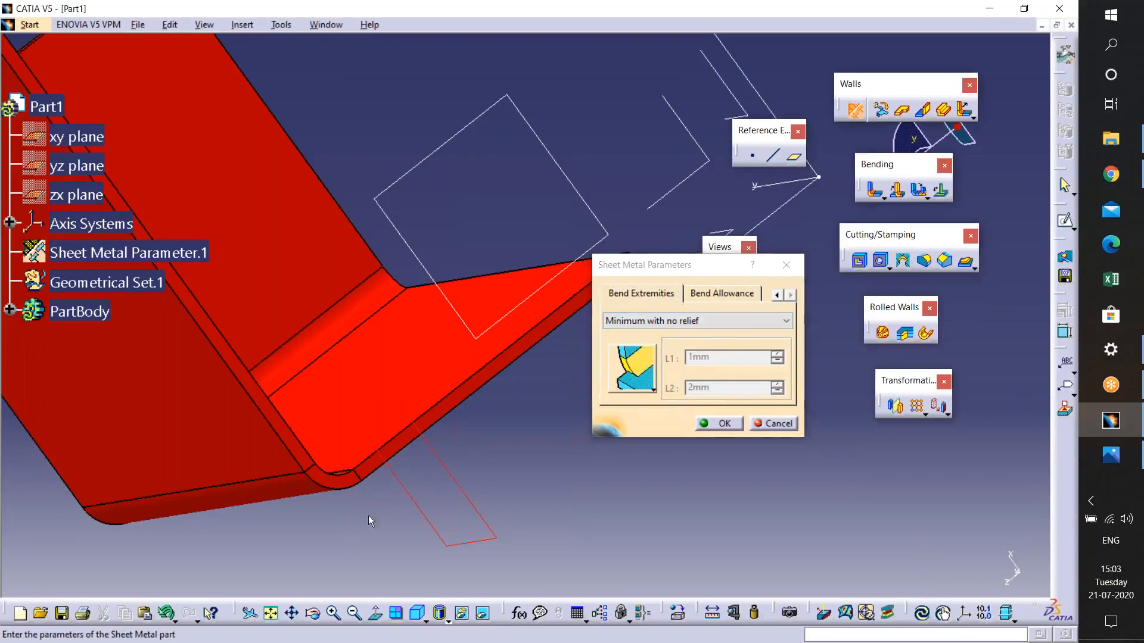
pyautogui.moveTo(381, 491); pyautogui.dragTo(684, 460, button='middle')
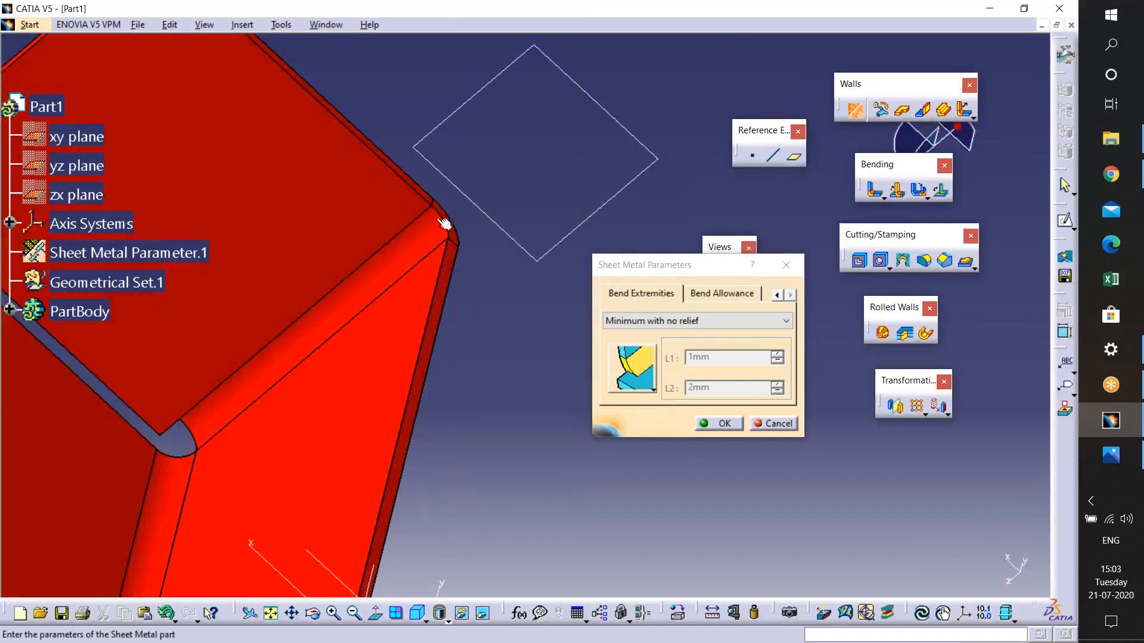
pyautogui.moveTo(524, 315); pyautogui.dragTo(685, 277, button='middle')
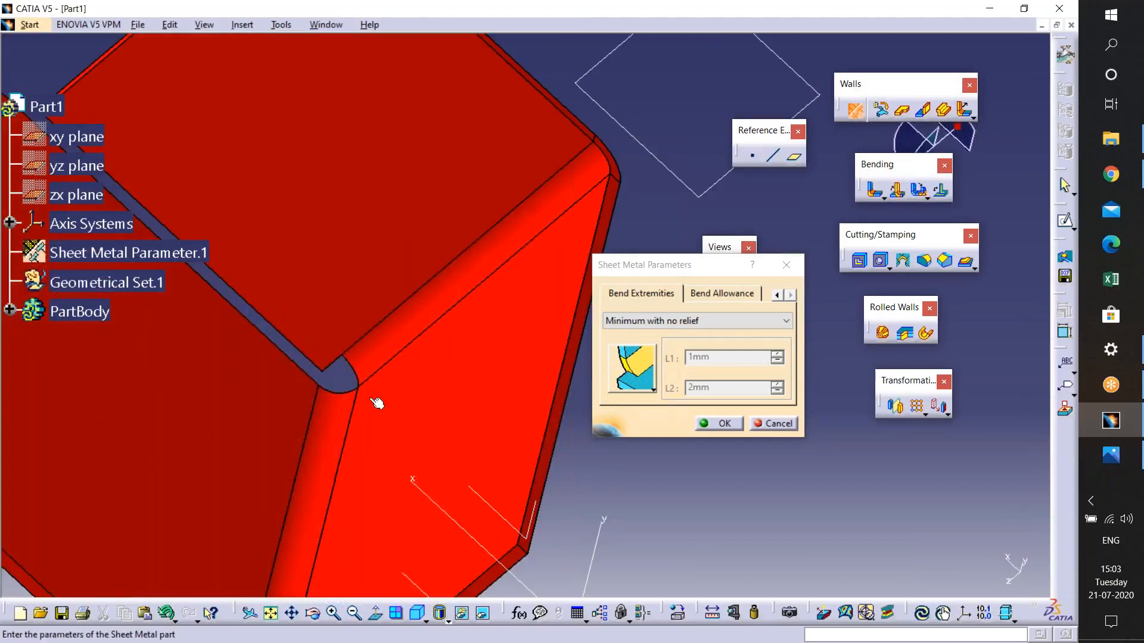
pyautogui.click(776, 424)
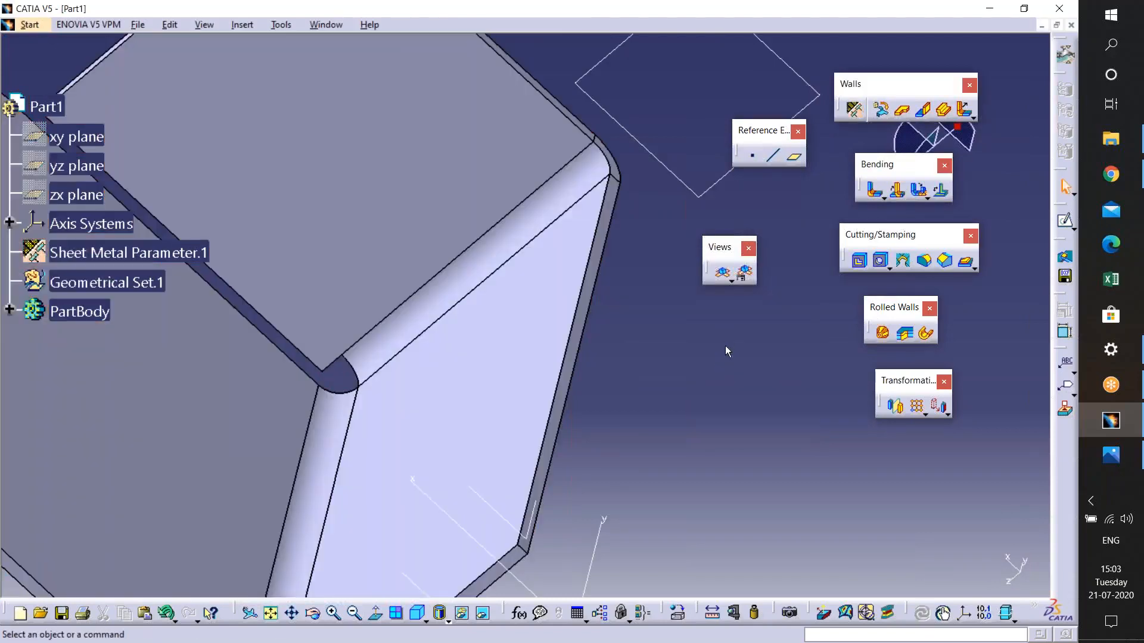
# - Undo the last wall so only the flat base plate remains
pyautogui.hotkey('ctrl', 'z')
pyautogui.moveTo(582, 346); pyautogui.dragTo(681, 295, button='middle')
pyautogui.middleClick(681, 296)
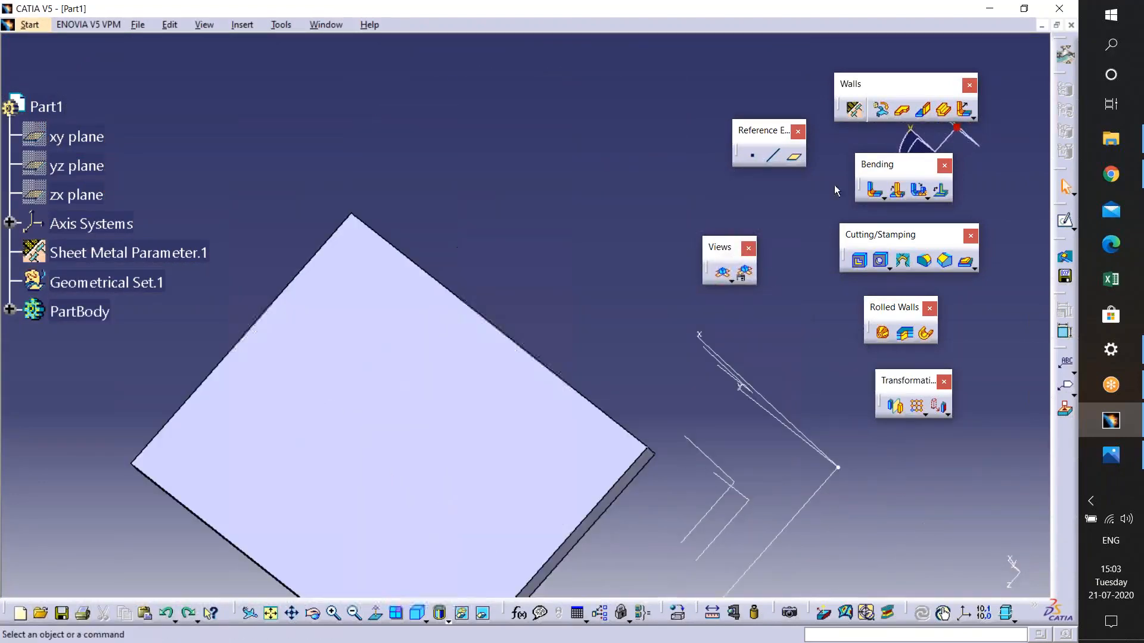
pyautogui.moveTo(510, 338); pyautogui.dragTo(744, 395, button='middle')
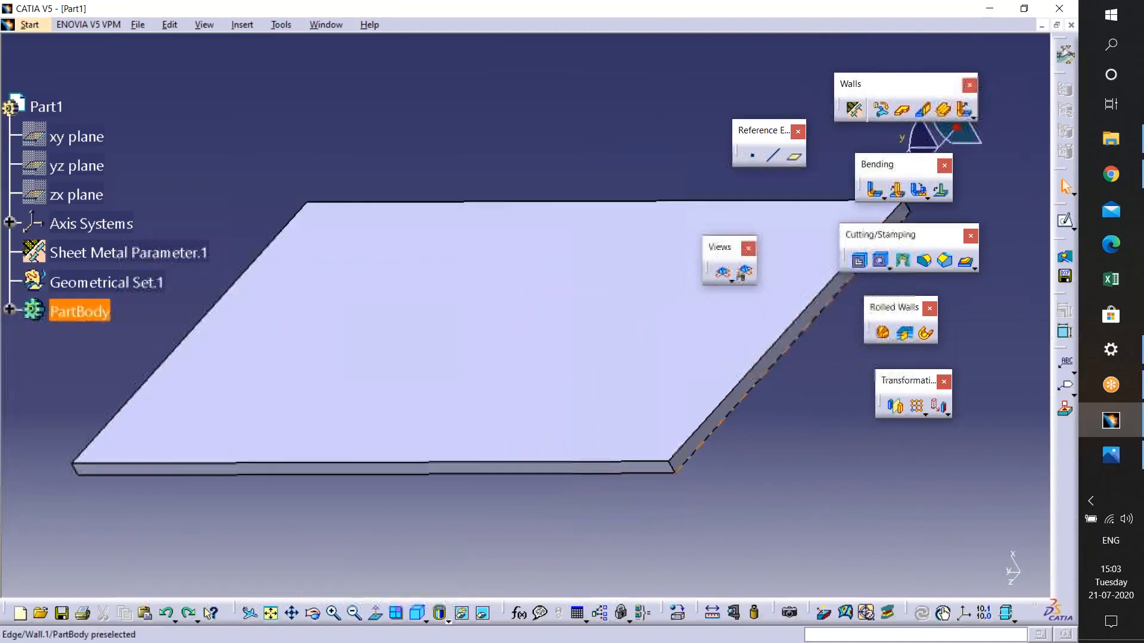
# - Start a Wall On Edge on the plate's side edge, dragging its height to about 55 mm
pyautogui.click(923, 109)
pyautogui.moveTo(652, 454); pyautogui.dragTo(580, 477, button='middle')
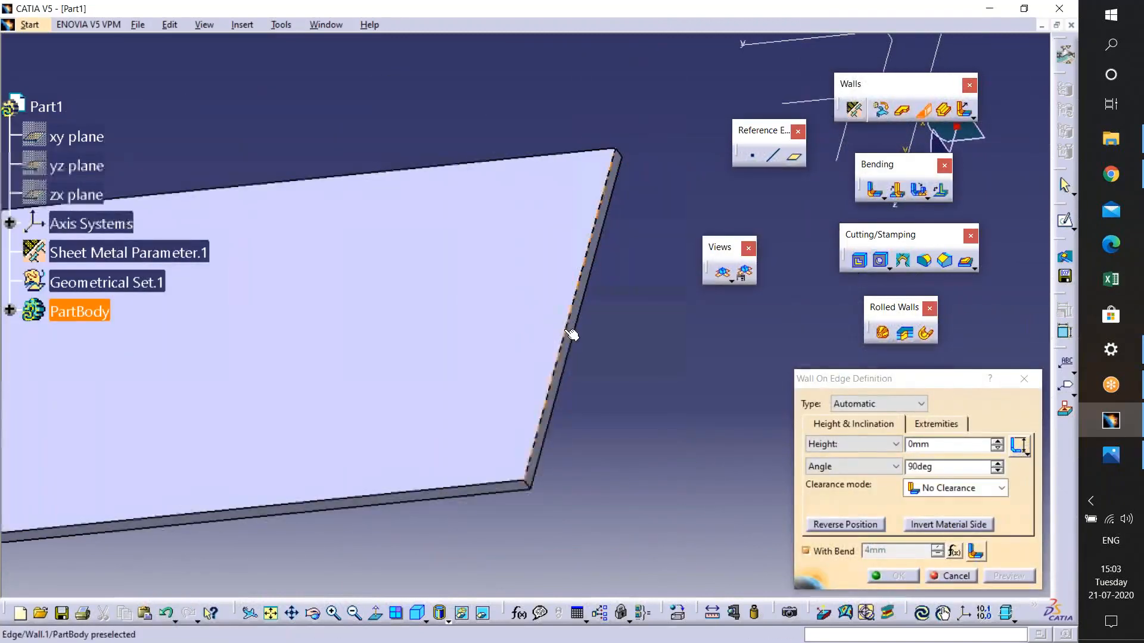
pyautogui.click(557, 433)
pyautogui.moveTo(558, 434); pyautogui.dragTo(607, 332, button='middle')
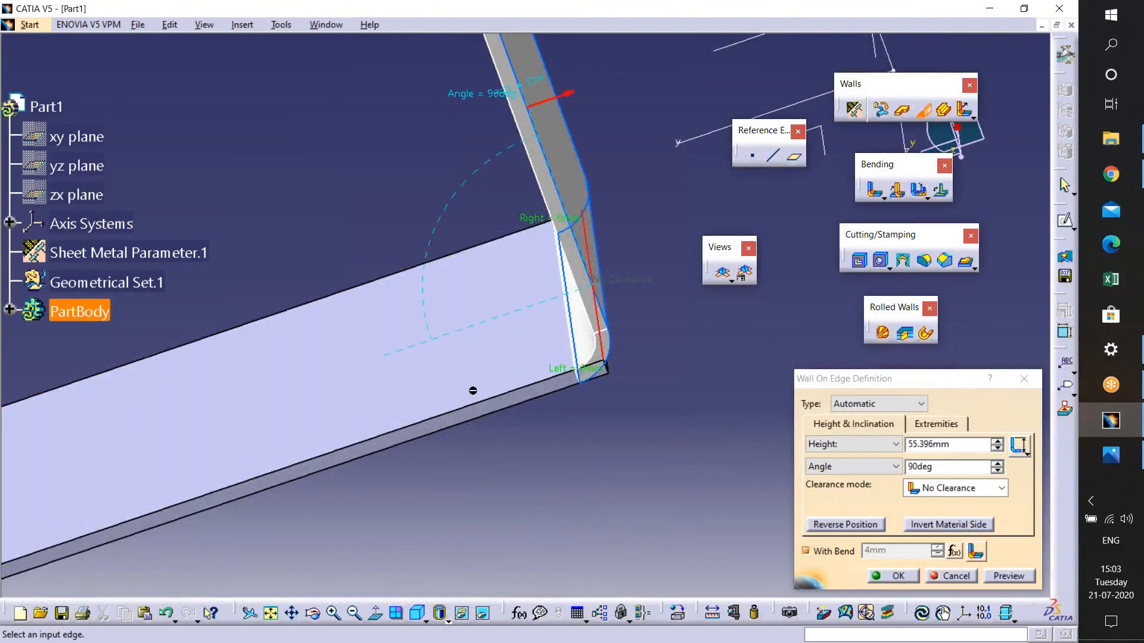
pyautogui.moveTo(626, 397); pyautogui.dragTo(522, 348, button='middle')
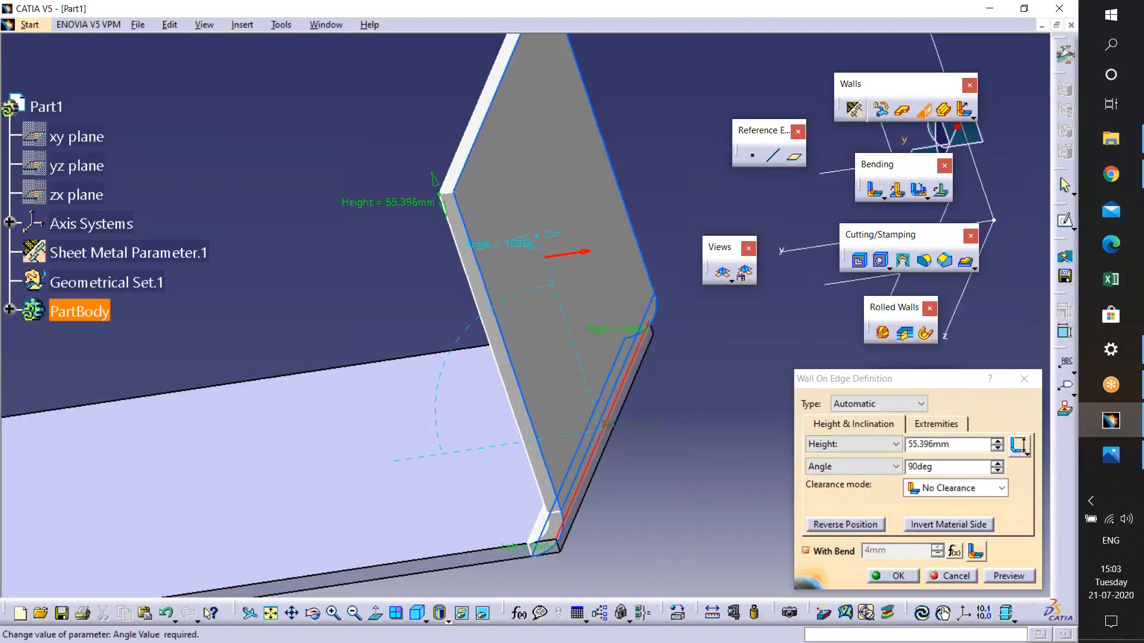
# - Set the wall's angle to 95deg and its height to 58.396mm
pyautogui.click(997, 464)
pyautogui.click(997, 464)
pyautogui.click(998, 464)
pyautogui.click(997, 464)
pyautogui.click(997, 464)
pyautogui.click(997, 442)
pyautogui.click(997, 441)
pyautogui.click(997, 442)
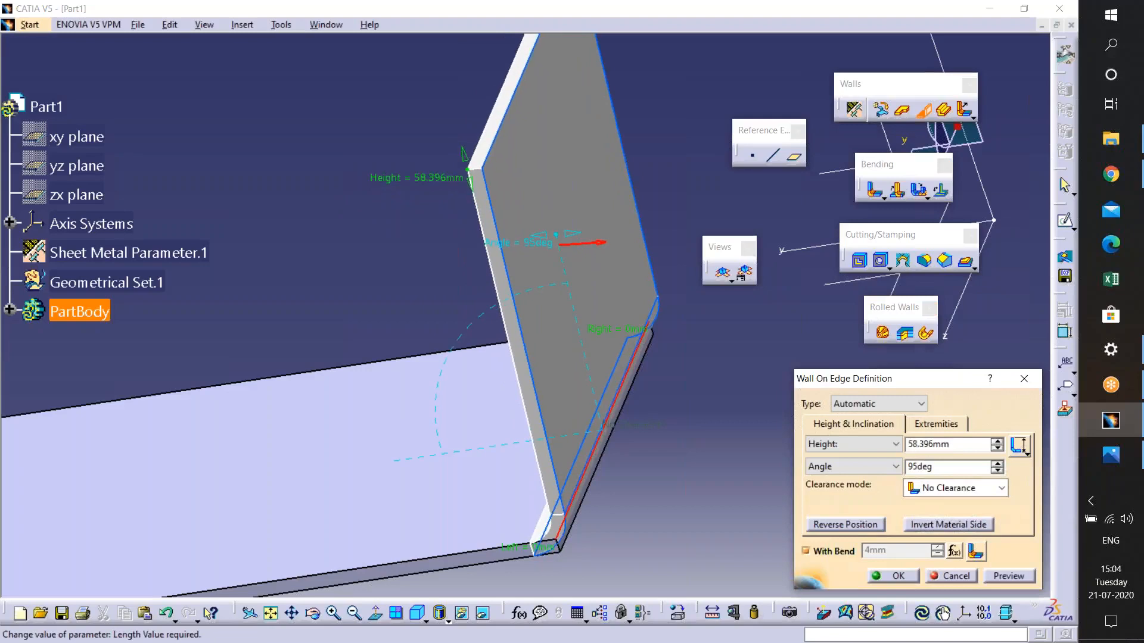
# - Preview and confirm the wall on edge
pyautogui.click(1024, 455)
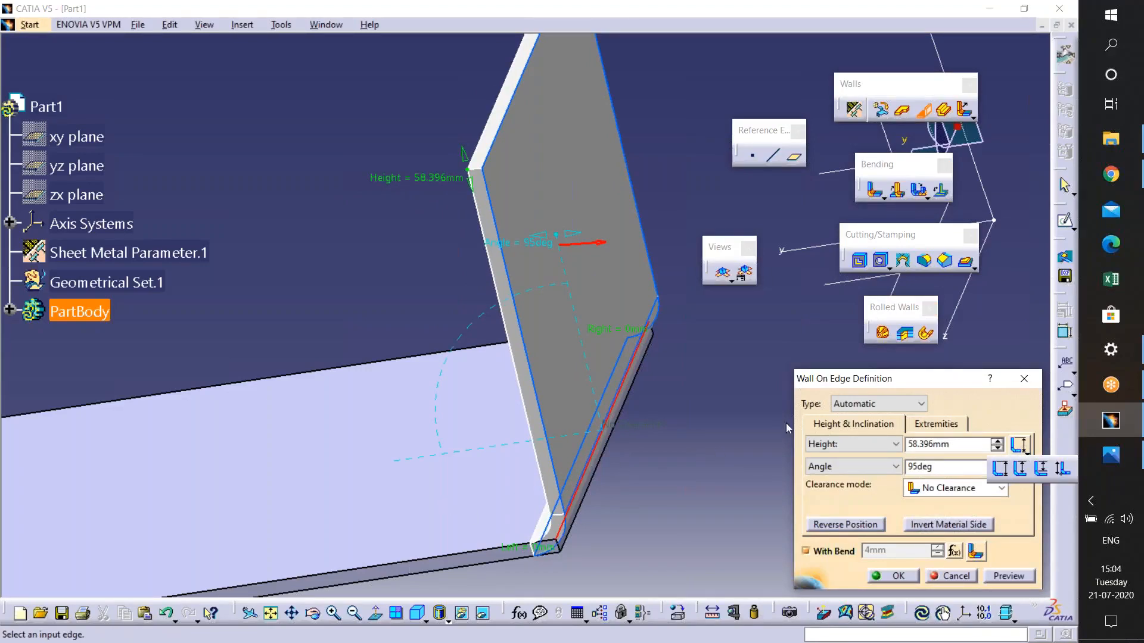
pyautogui.click(1022, 575)
pyautogui.click(885, 577)
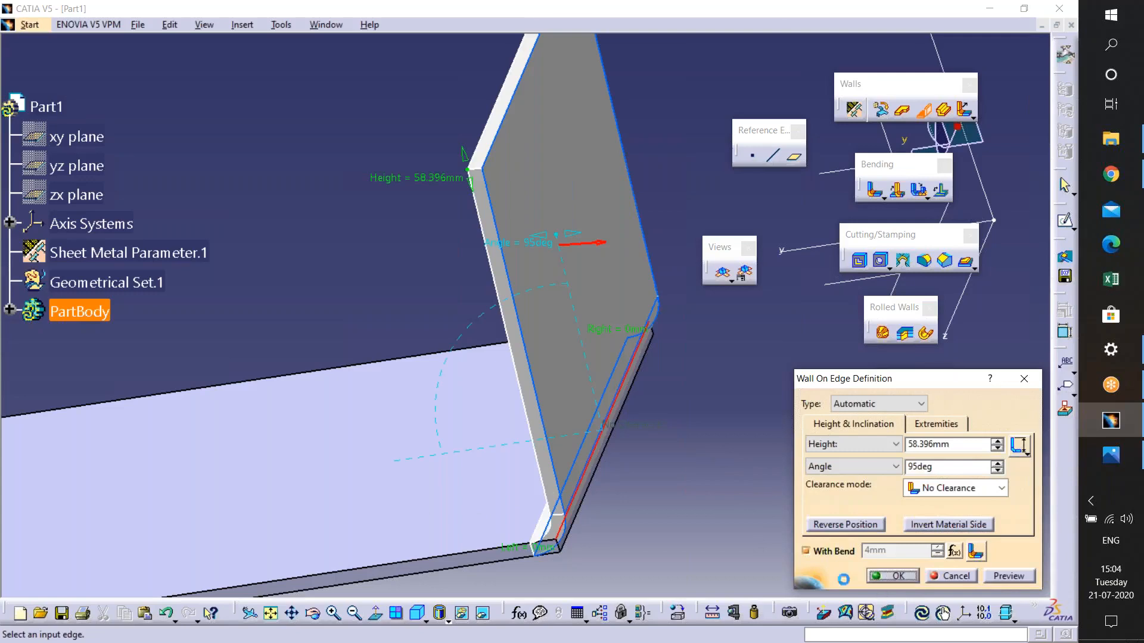
# - Reopen the wall on edge definition for editing
pyautogui.moveTo(626, 445); pyautogui.dragTo(894, 456, button='middle')
pyautogui.moveTo(760, 401); pyautogui.dragTo(758, 408, button='middle')
pyautogui.middleClick(757, 407)
pyautogui.moveTo(483, 156); pyautogui.dragTo(661, 298, button='middle')
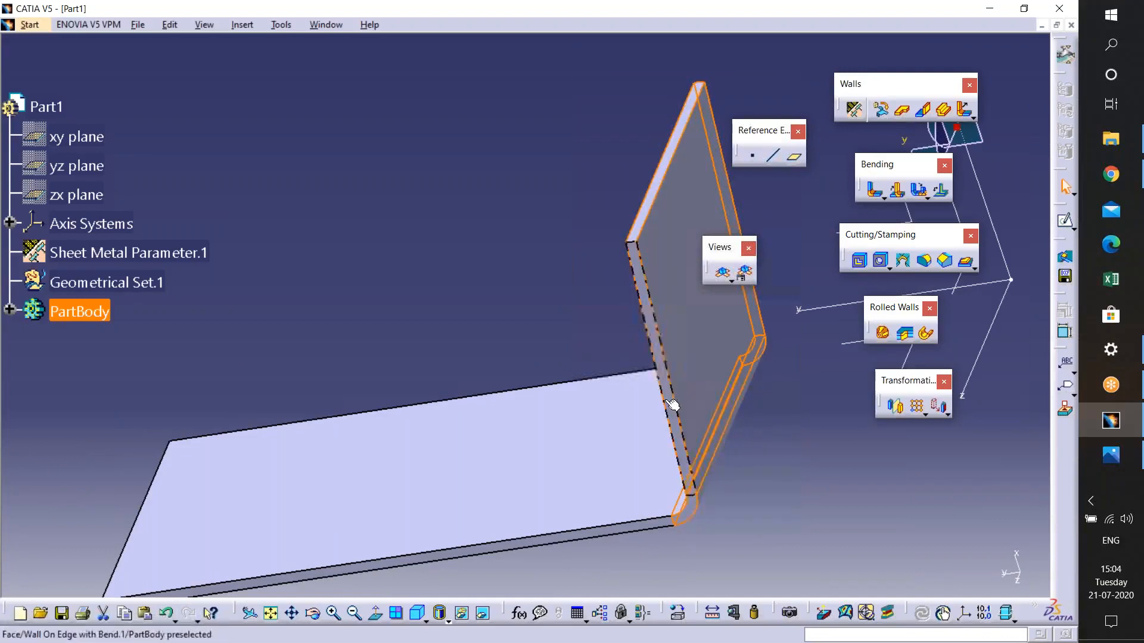
pyautogui.click(648, 211)
pyautogui.moveTo(336, 563); pyautogui.dragTo(579, 453, button='middle')
pyautogui.moveTo(332, 522); pyautogui.dragTo(485, 378, button='middle')
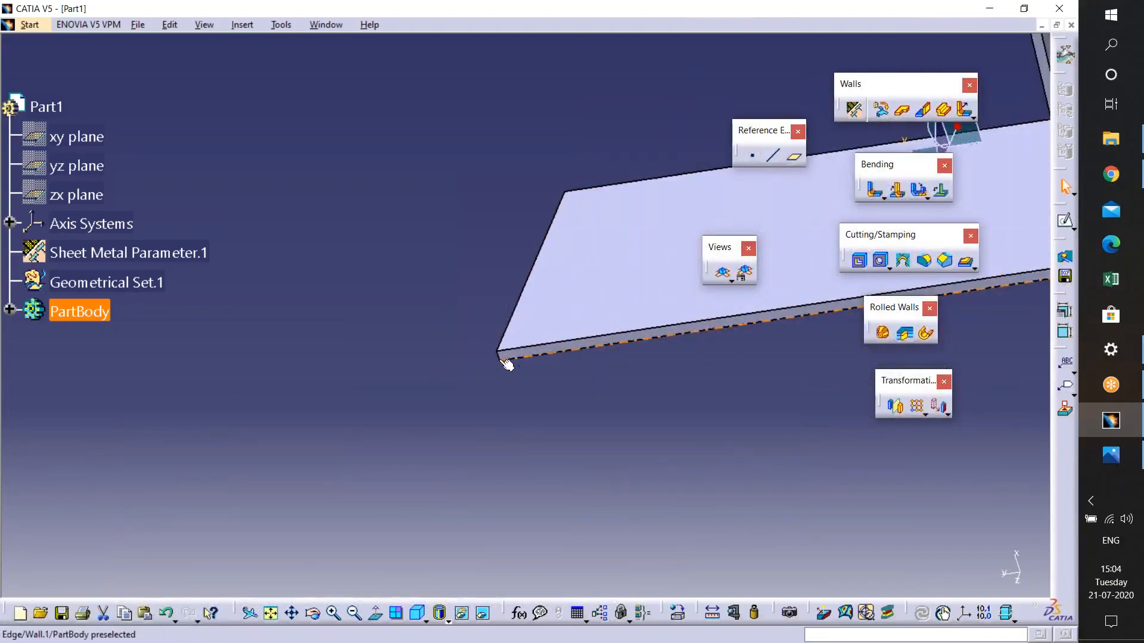
pyautogui.moveTo(628, 401); pyautogui.dragTo(140, 458, button='middle')
pyautogui.moveTo(614, 310); pyautogui.dragTo(589, 417, button='middle')
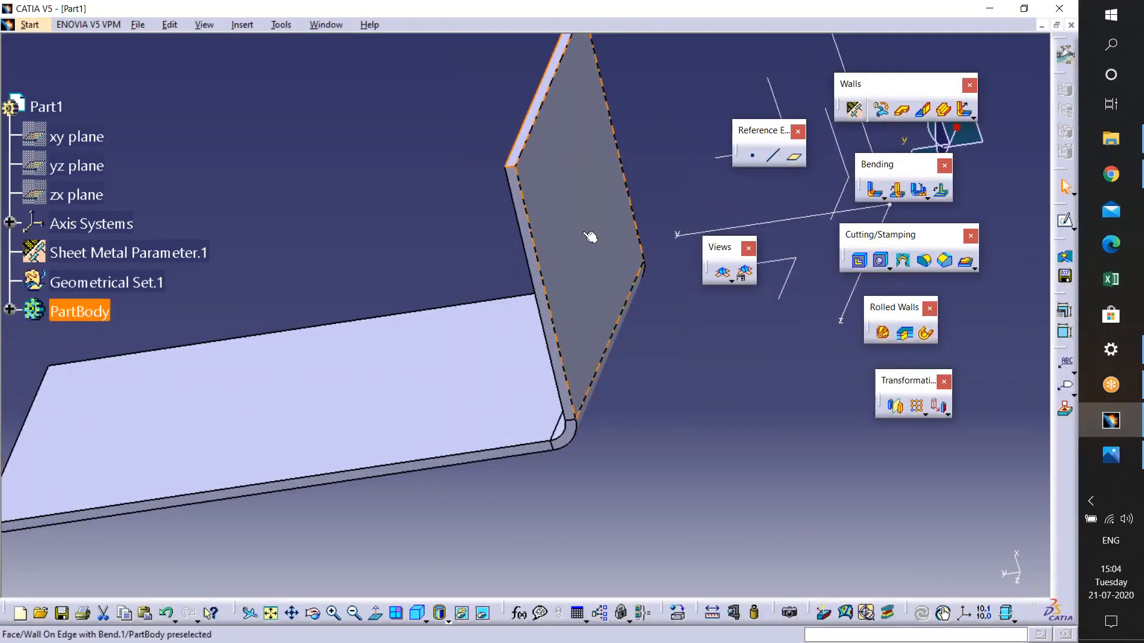
pyautogui.doubleClick(580, 264)
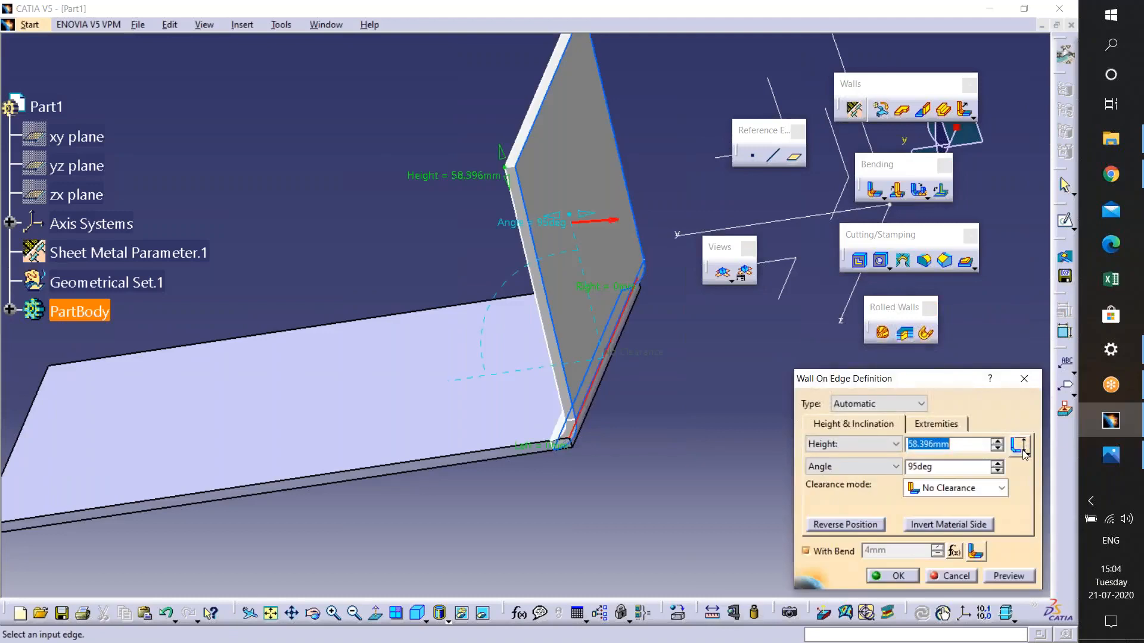
# - Try different height reference types for the wall, then preview and confirm the change
pyautogui.click(1026, 451)
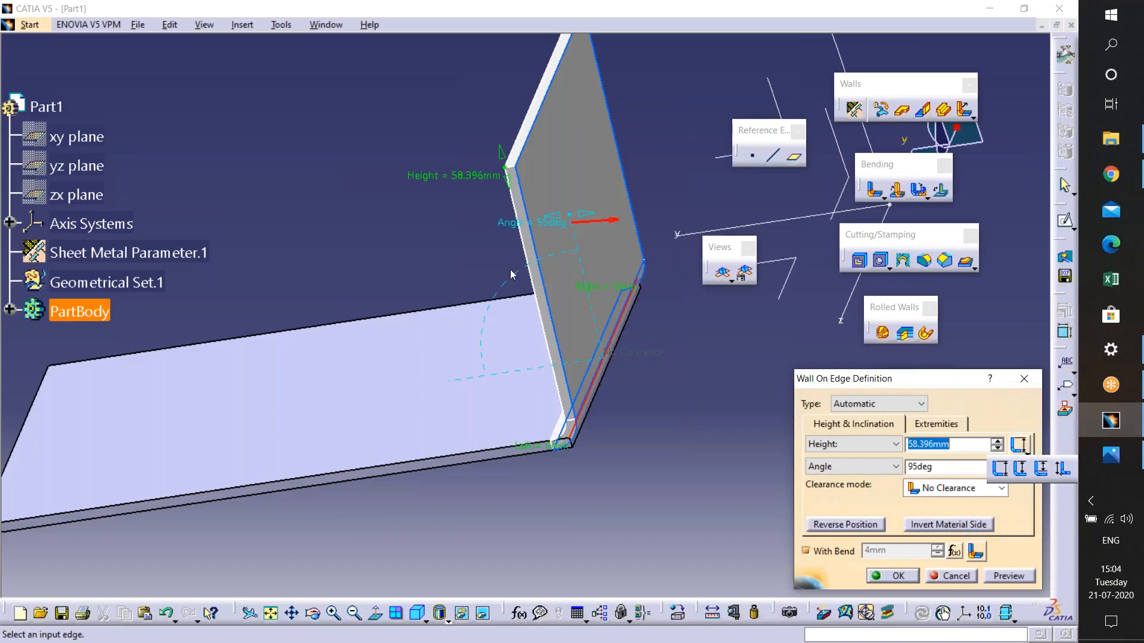
pyautogui.click(1022, 468)
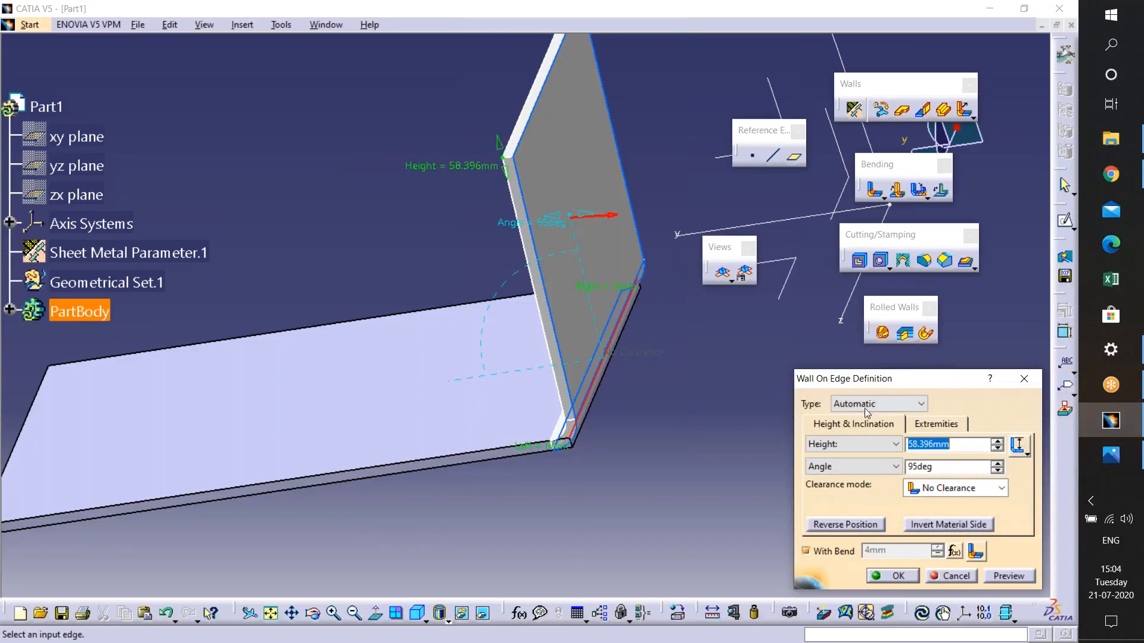
pyautogui.click(1016, 452)
pyautogui.click(1029, 454)
pyautogui.click(1000, 467)
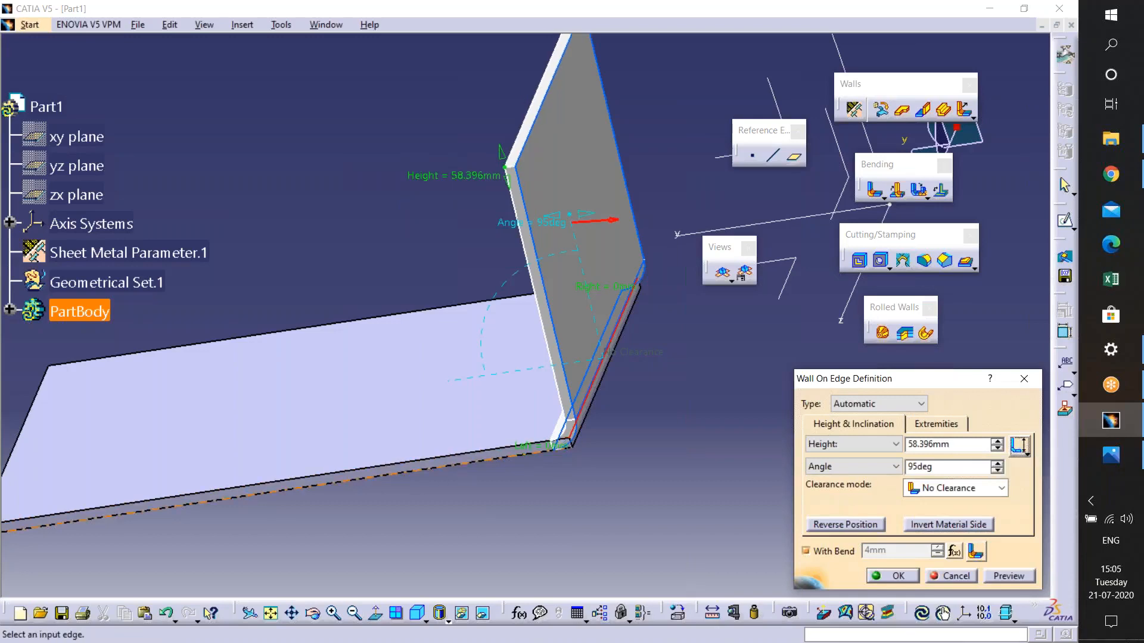
pyautogui.click(1028, 454)
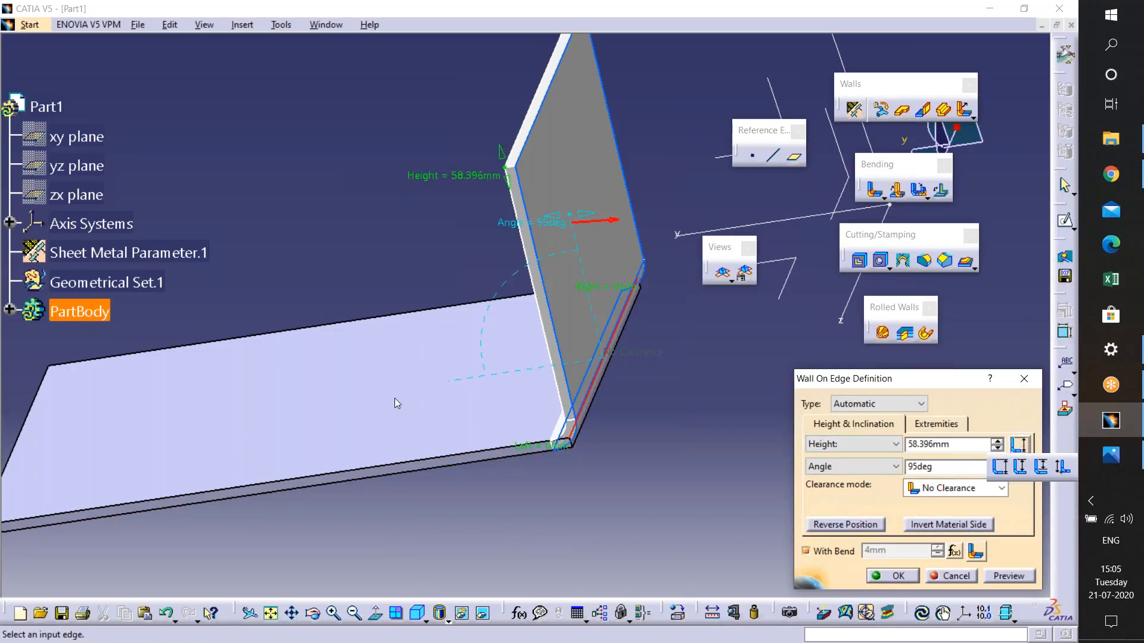
pyautogui.click(1019, 467)
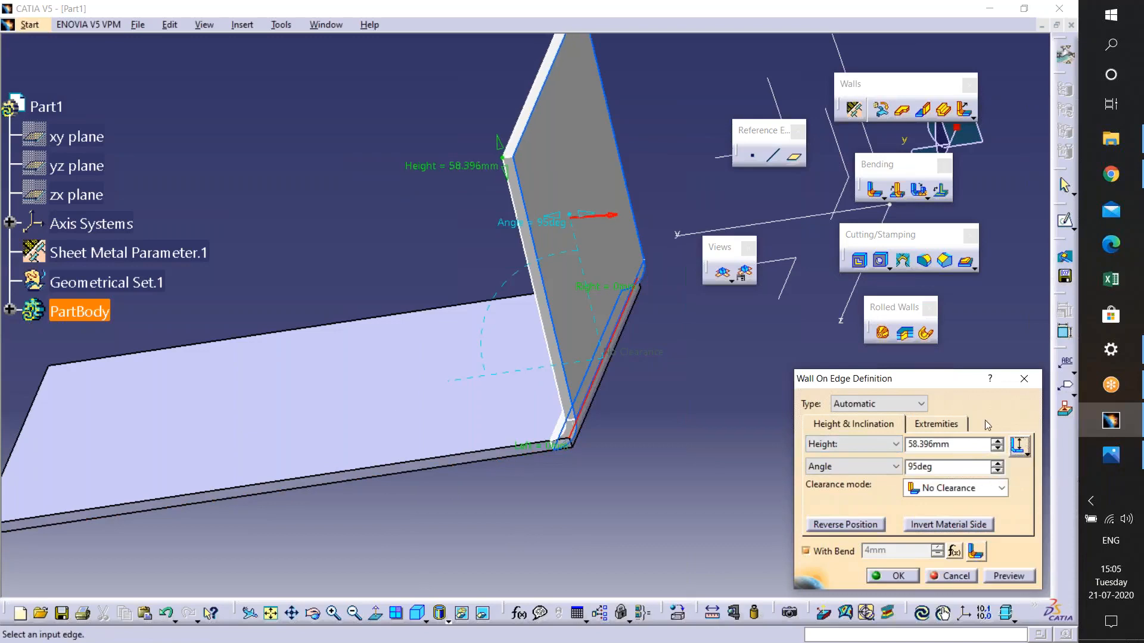
pyautogui.click(1029, 455)
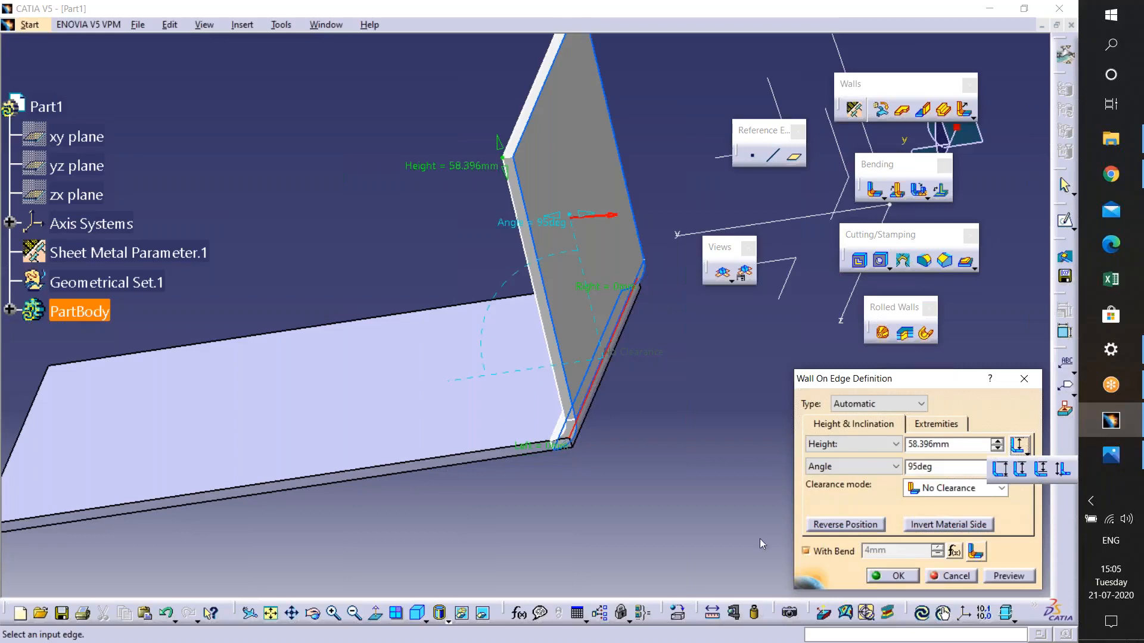
pyautogui.click(1008, 576)
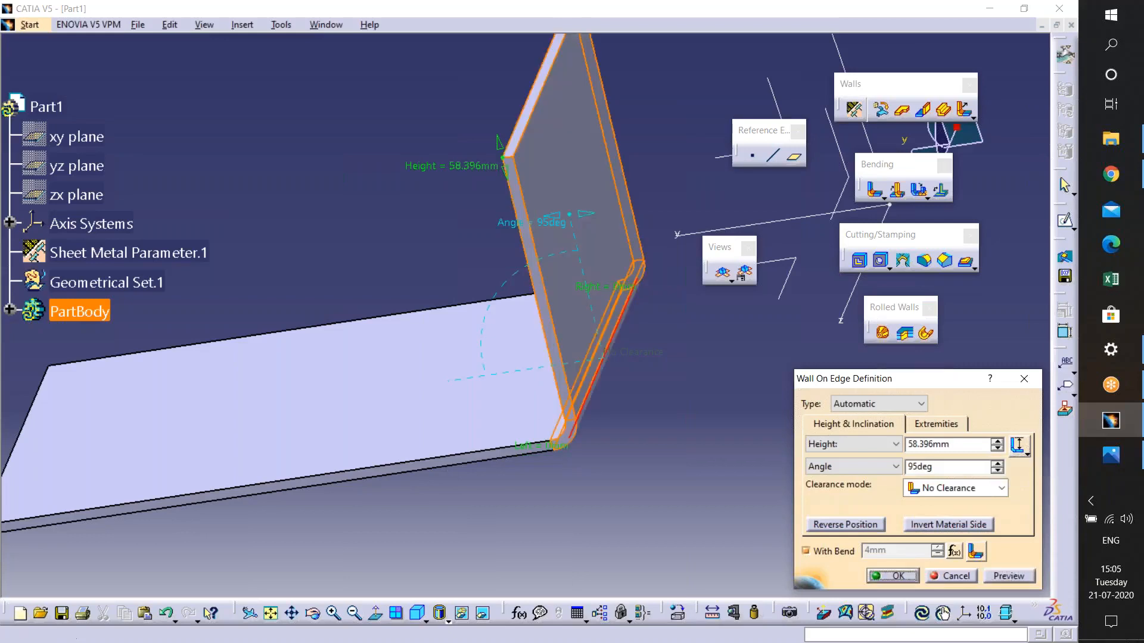
pyautogui.click(893, 576)
# - Reopen the wall on edge and raise its height to 61.396mm
pyautogui.moveTo(608, 470); pyautogui.dragTo(622, 290, button='middle')
pyautogui.click(706, 363)
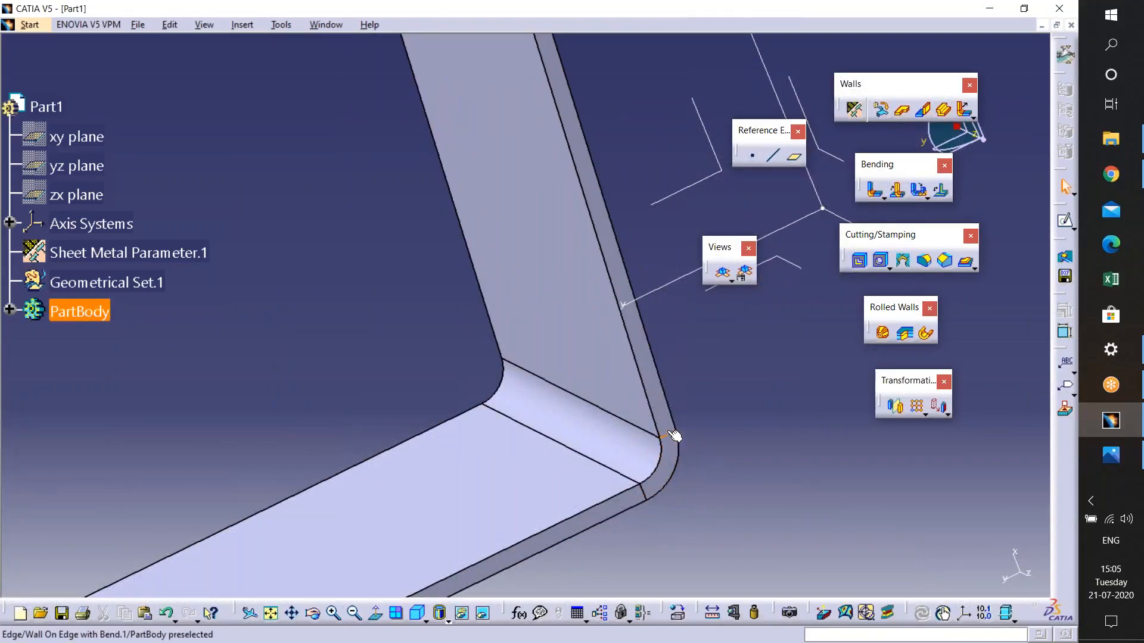
pyautogui.click(655, 434)
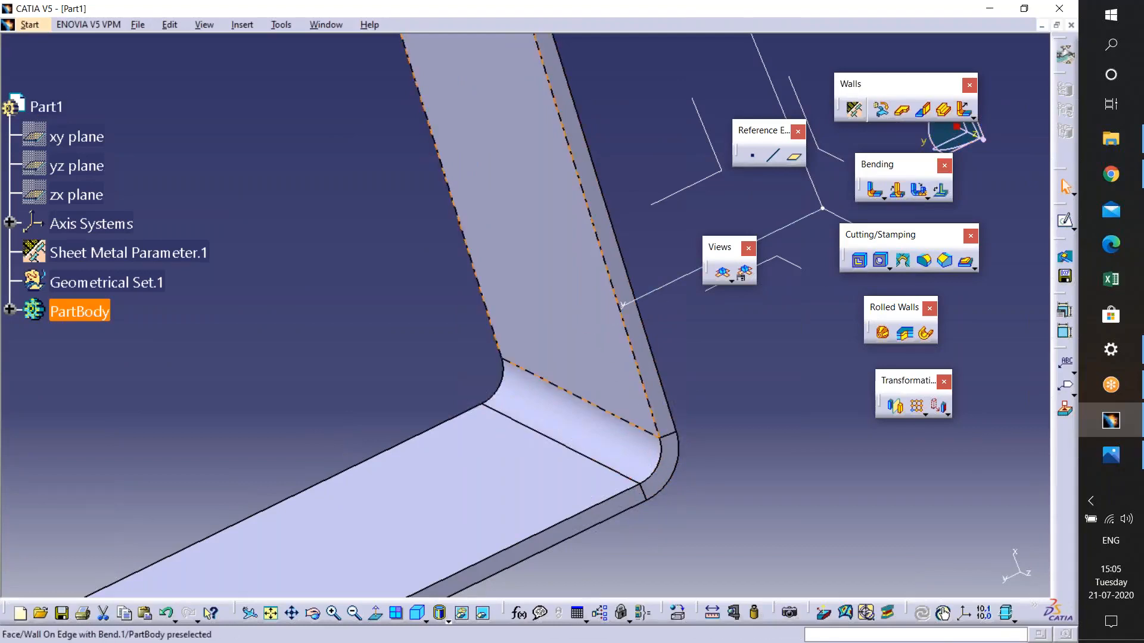
pyautogui.doubleClick(566, 334)
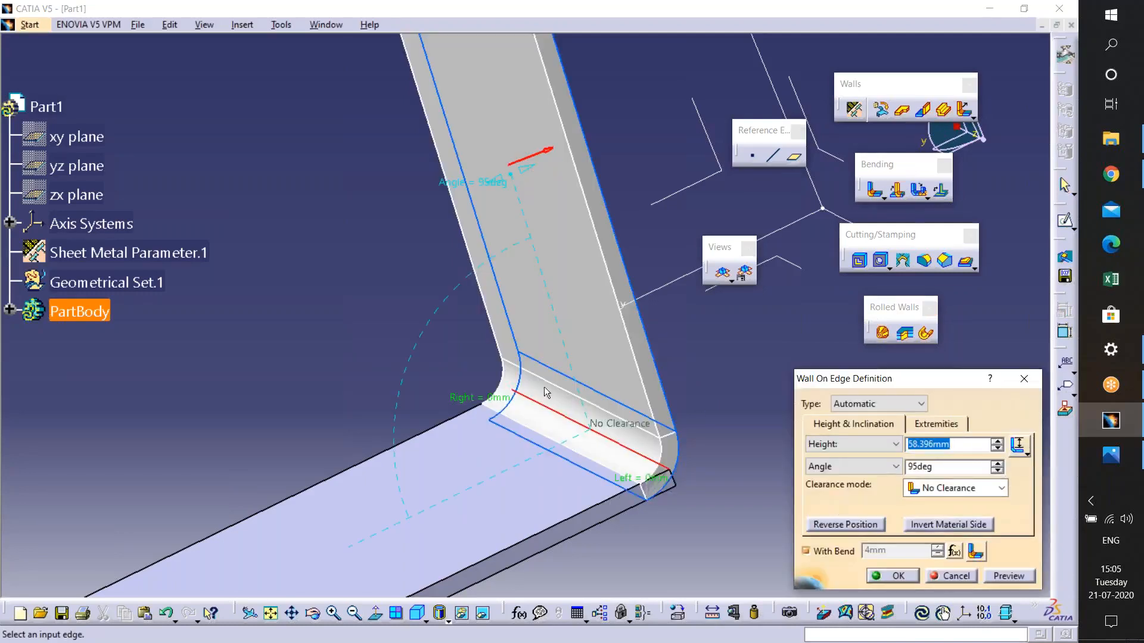
pyautogui.moveTo(537, 295); pyautogui.dragTo(570, 274, button='middle')
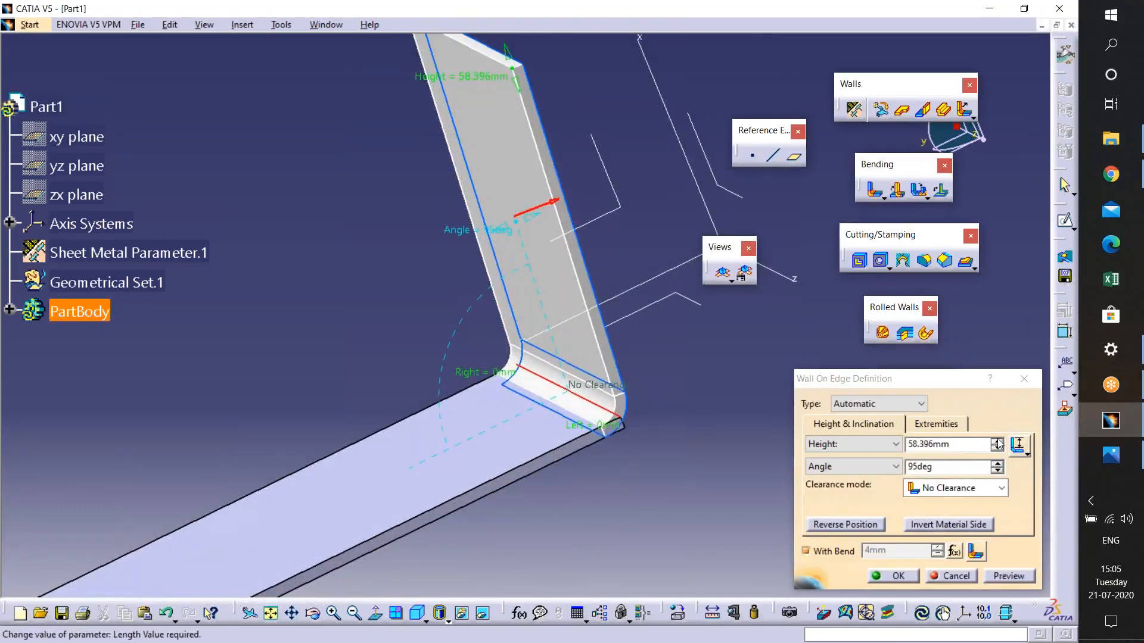
pyautogui.click(971, 445)
pyautogui.press('Up')
pyautogui.press('Up')
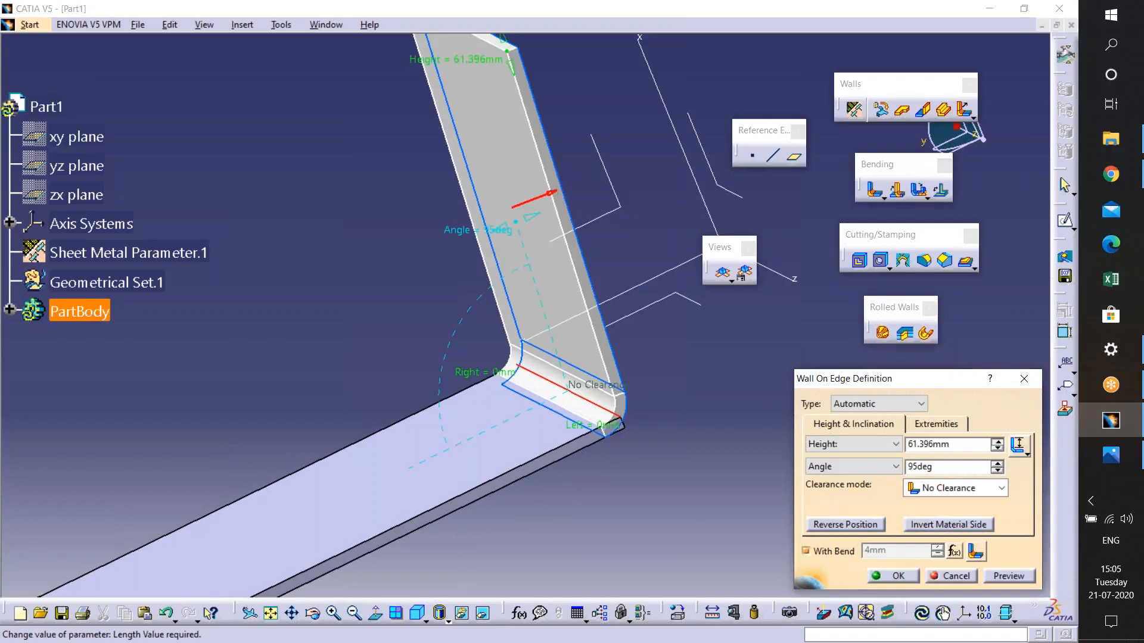
# - Try different length types for the wall's height, settling on another option
pyautogui.click(1026, 454)
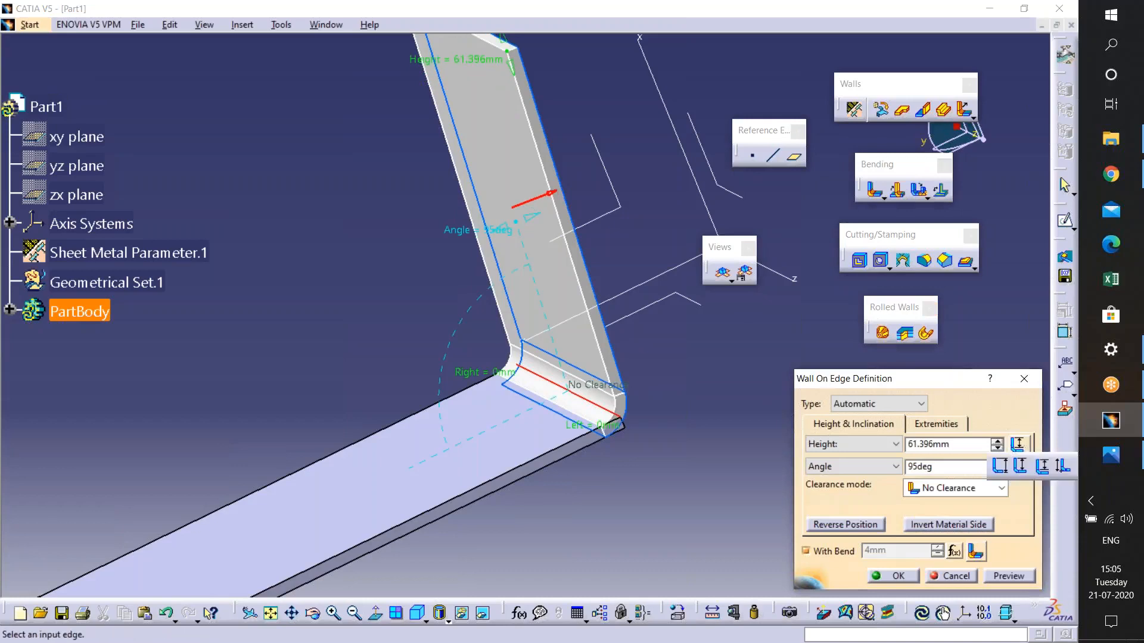
pyautogui.click(1055, 467)
pyautogui.moveTo(537, 152); pyautogui.dragTo(894, 18, button='middle')
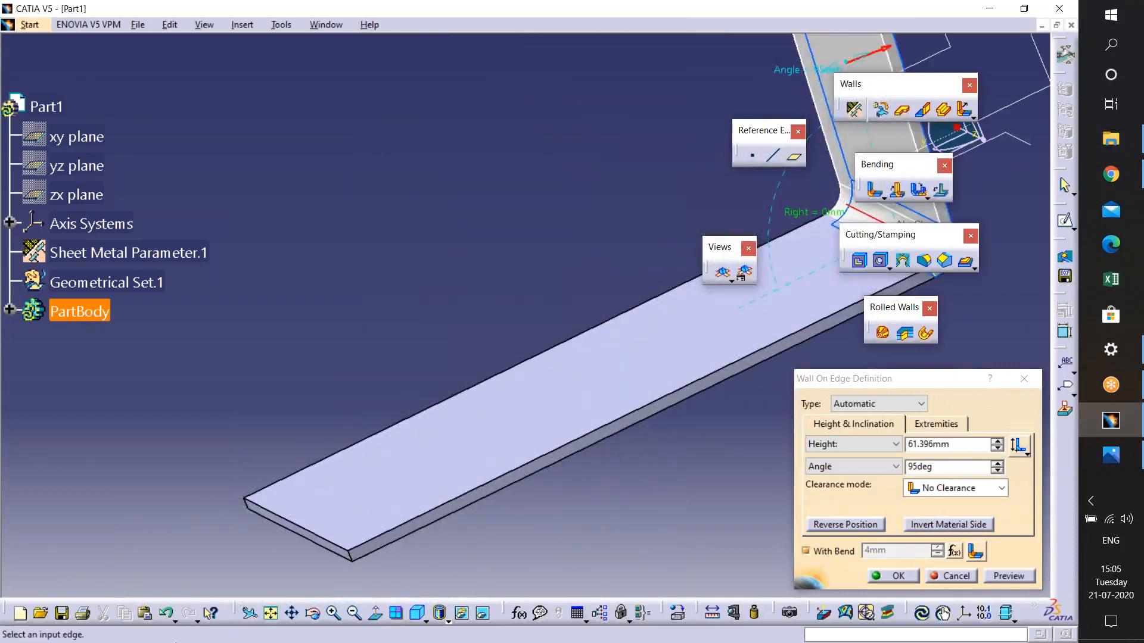
pyautogui.moveTo(295, 524); pyautogui.dragTo(471, 395, button='middle')
pyautogui.moveTo(1007, 42); pyautogui.dragTo(518, 331, button='middle')
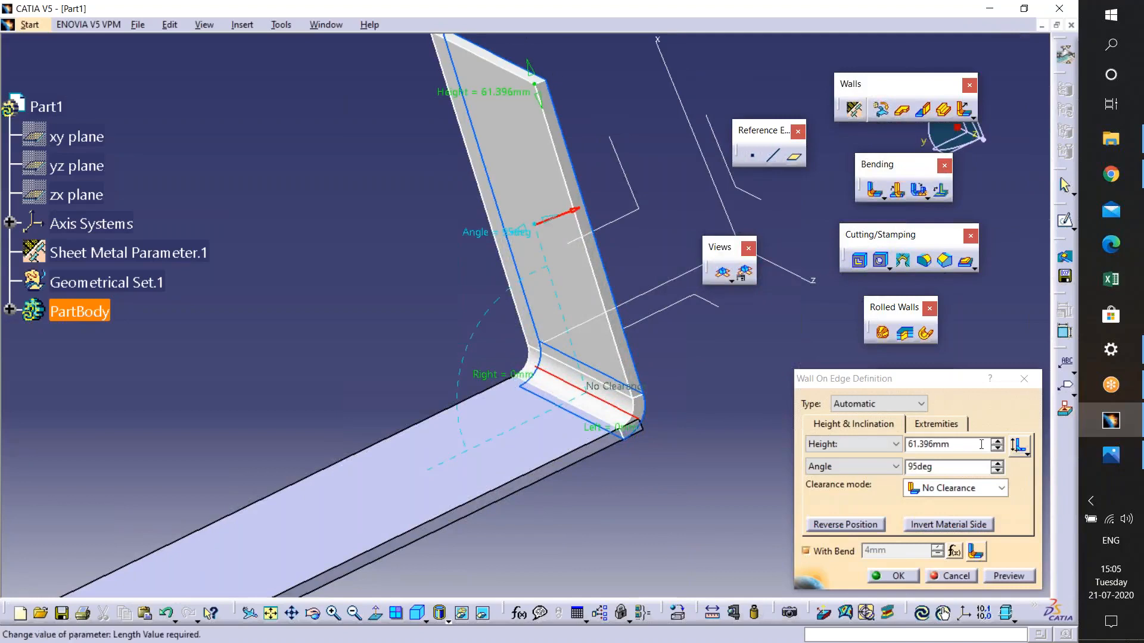
pyautogui.click(1024, 454)
pyautogui.click(1011, 468)
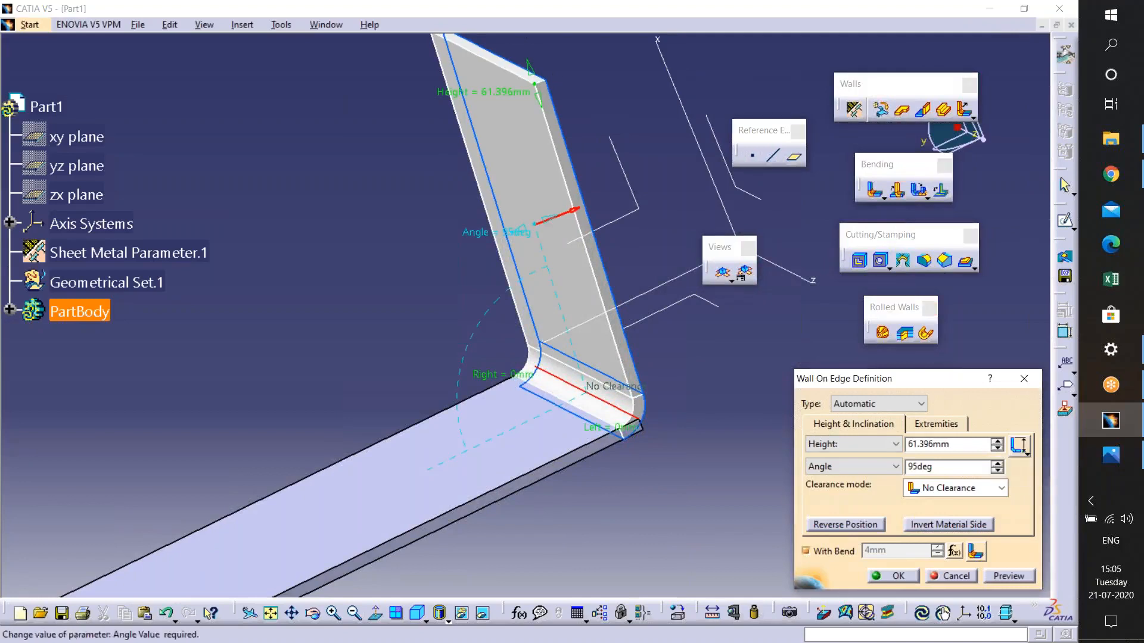
# - Raise the wall angle to 98deg and confirm the wall on edge
pyautogui.click(998, 464)
pyautogui.click(998, 464)
pyautogui.click(998, 465)
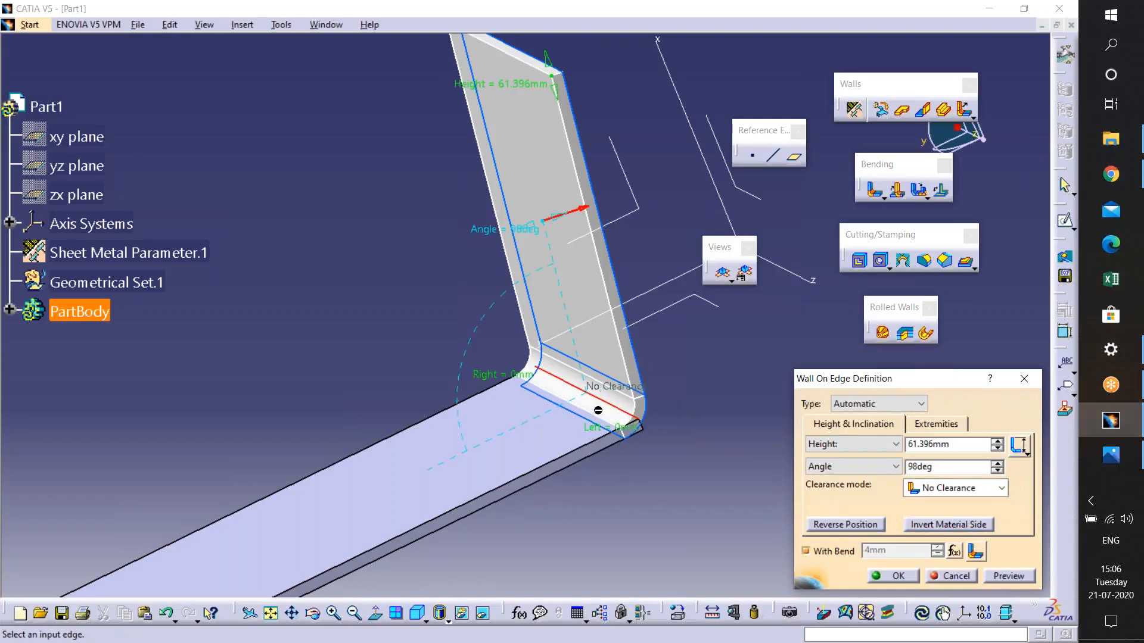
pyautogui.moveTo(598, 411); pyautogui.dragTo(332, 141, button='middle')
pyautogui.moveTo(789, 544); pyautogui.dragTo(563, 342, button='middle')
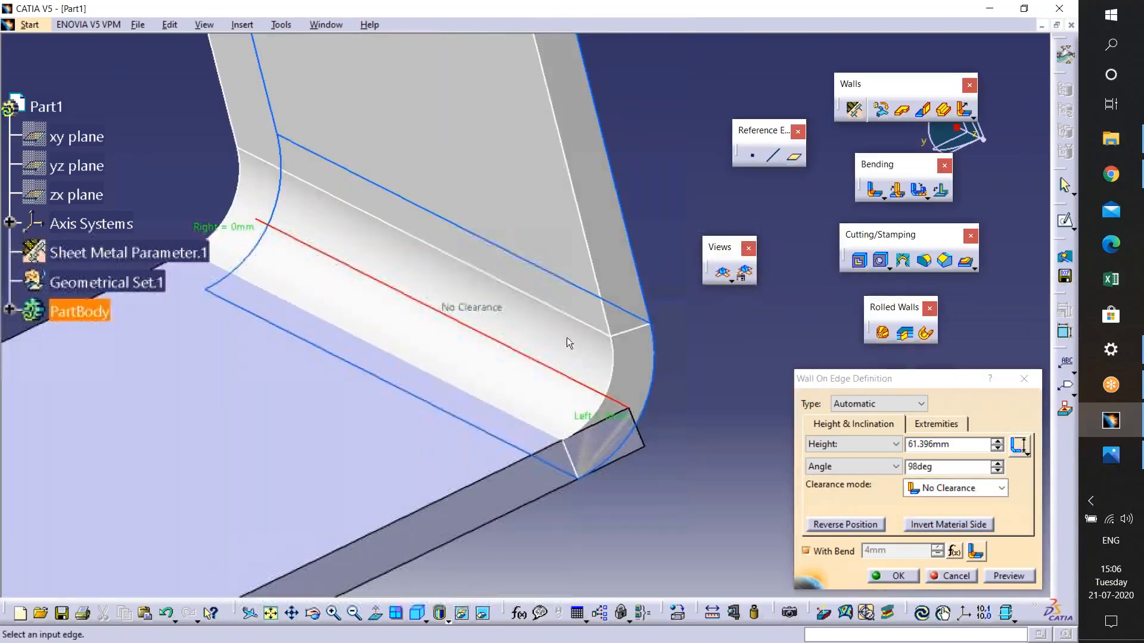
pyautogui.click(899, 576)
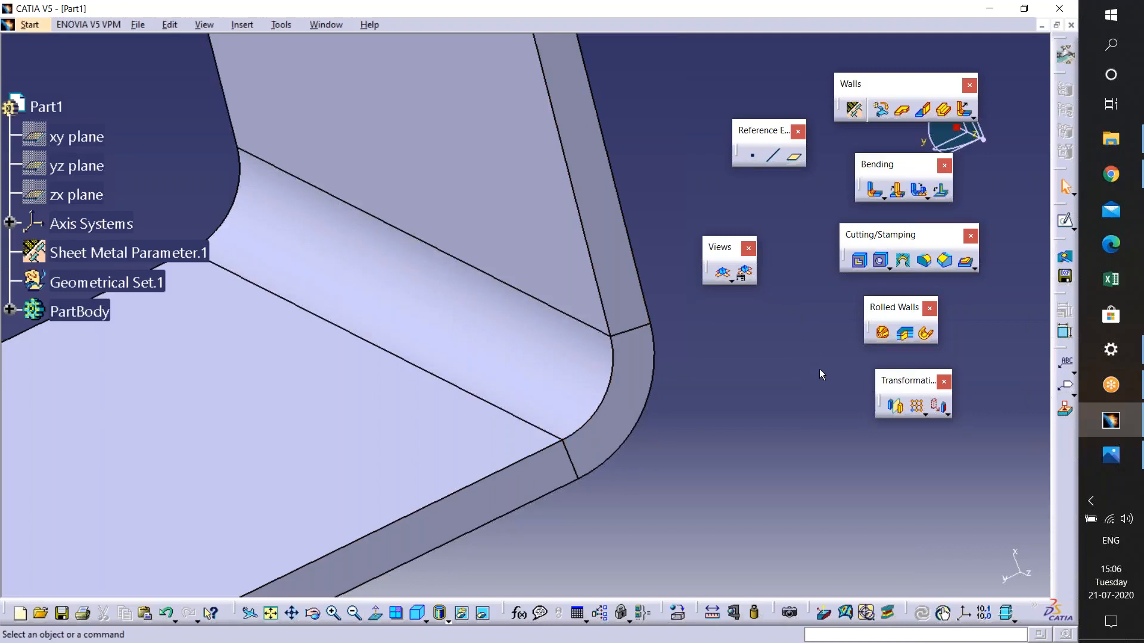
# - Reopen the wall on edge definition and set its clearance mode to Monodirectional
pyautogui.click(921, 113)
pyautogui.click(582, 296)
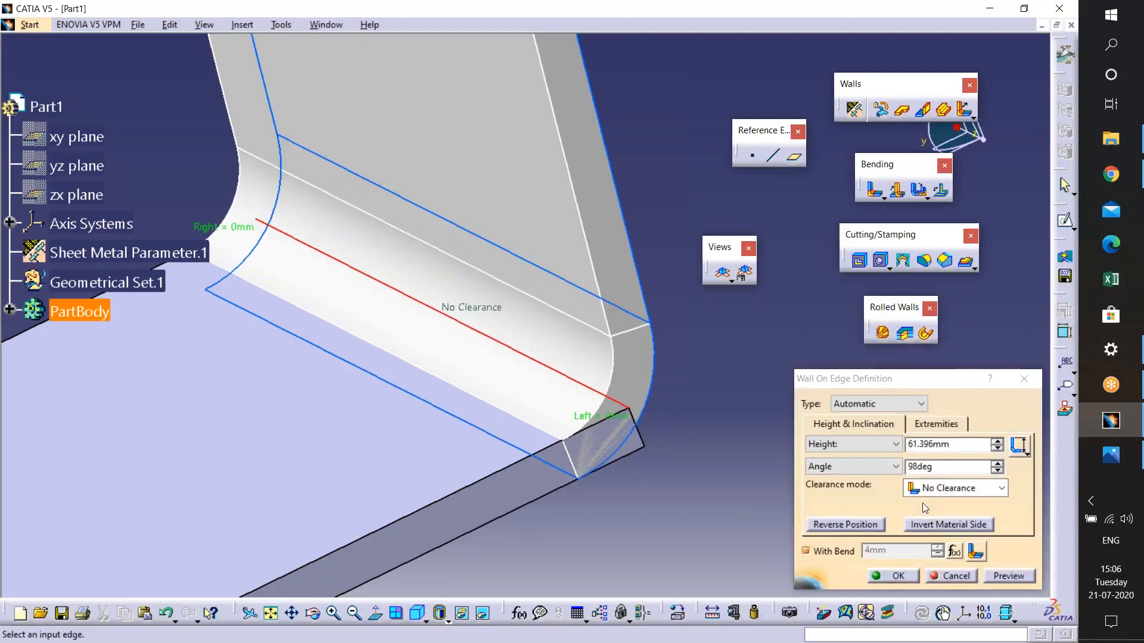
pyautogui.click(959, 489)
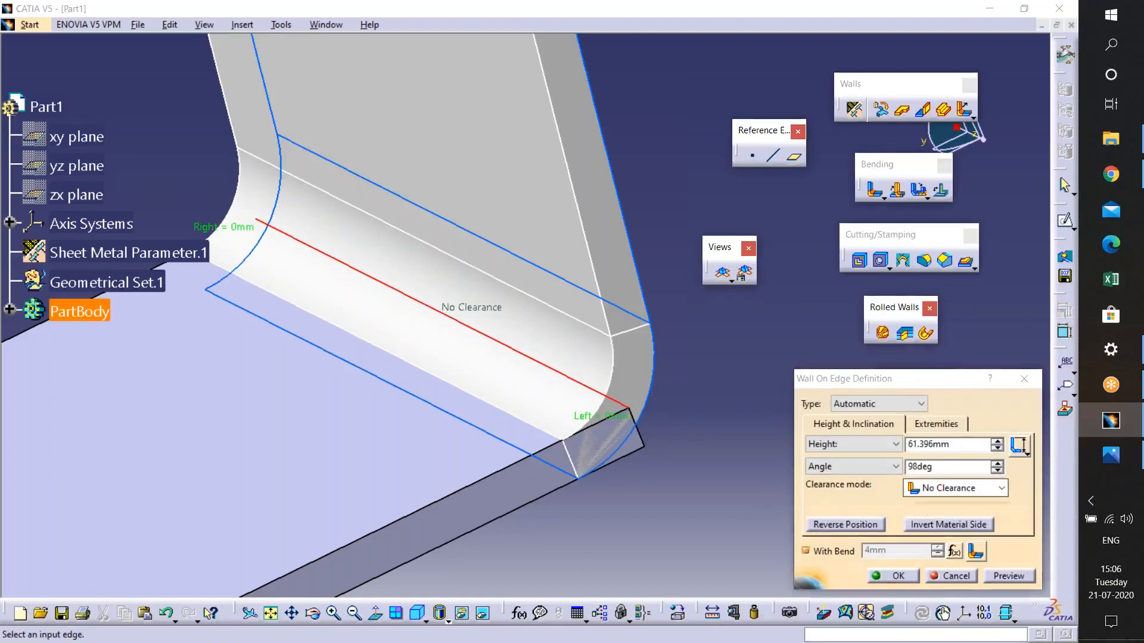
pyautogui.click(959, 521)
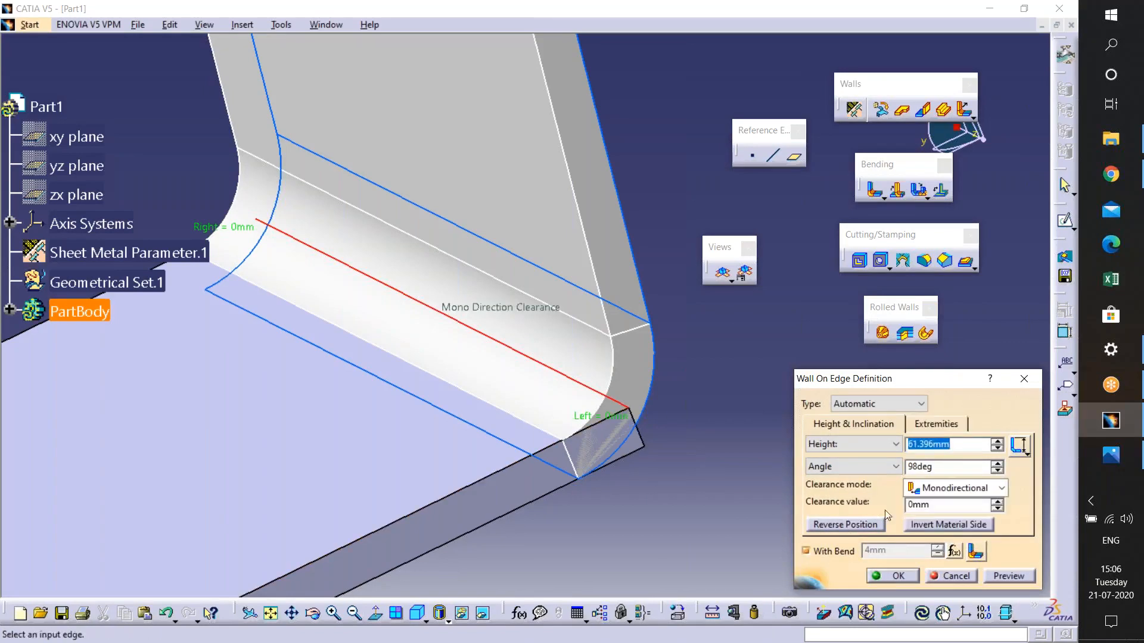
# - Step the clearance value up and down to compare, ending at 4mm
pyautogui.click(996, 501)
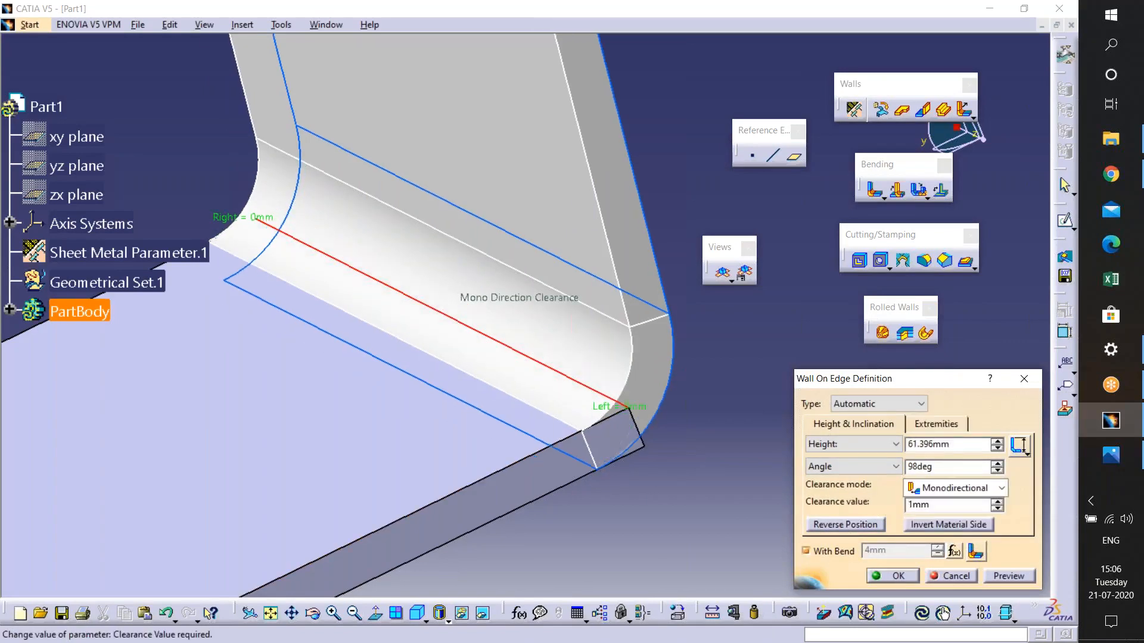
pyautogui.click(997, 501)
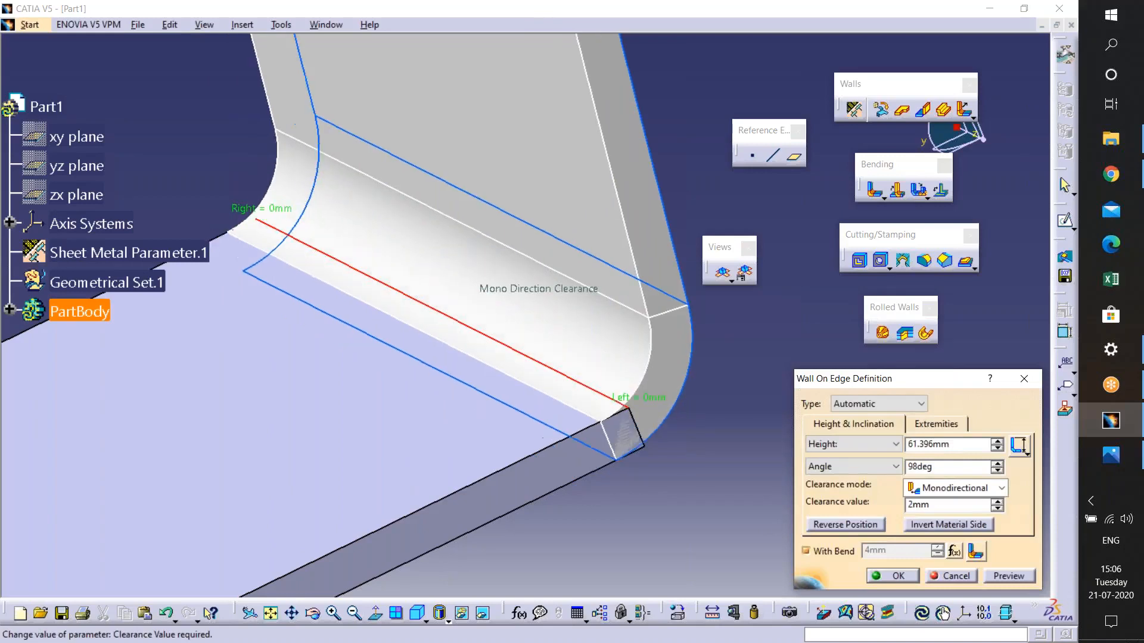
pyautogui.click(997, 501)
pyautogui.click(998, 502)
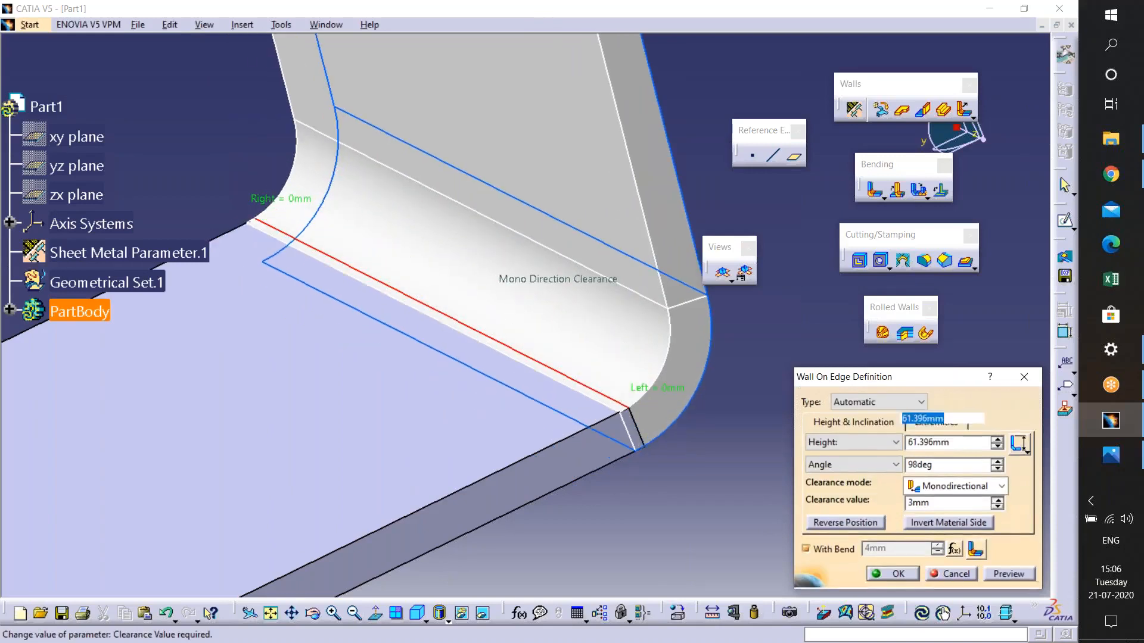
pyautogui.click(998, 501)
pyautogui.click(998, 502)
pyautogui.click(998, 502)
pyautogui.click(997, 500)
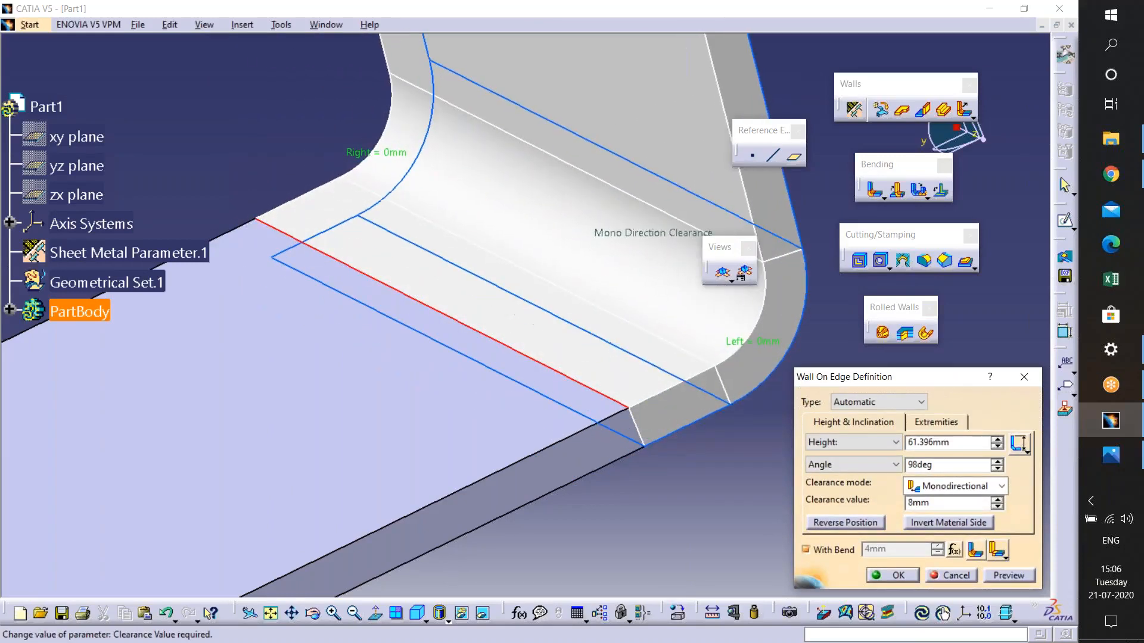
pyautogui.click(996, 507)
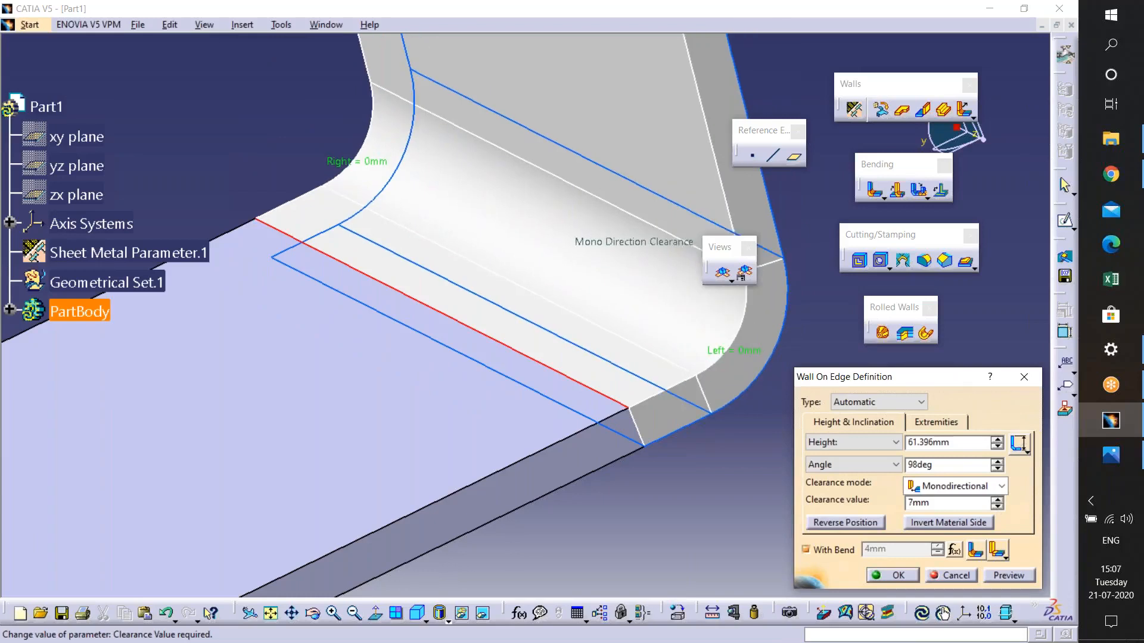
pyautogui.click(997, 507)
pyautogui.click(997, 507)
pyautogui.click(996, 507)
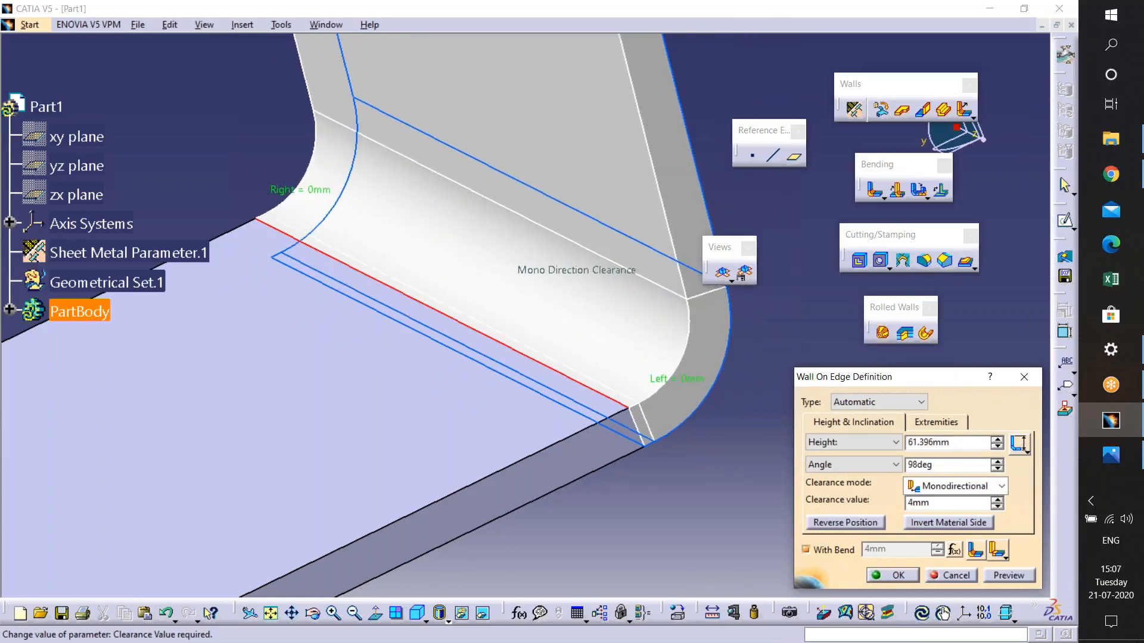
pyautogui.click(998, 507)
pyautogui.click(998, 507)
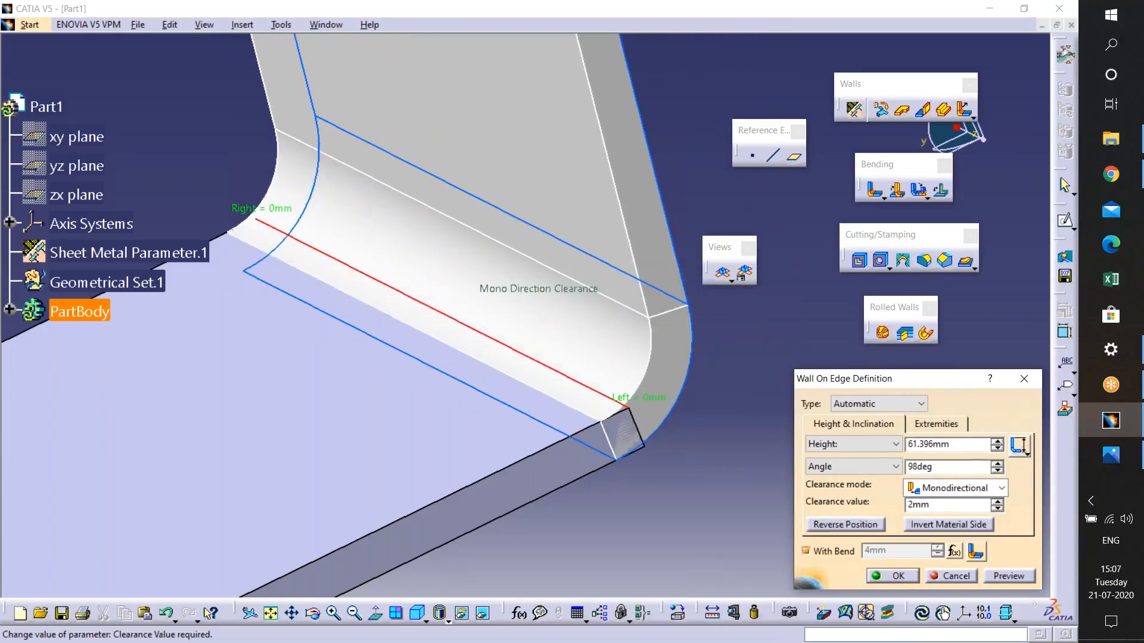
pyautogui.click(999, 507)
pyautogui.click(996, 501)
pyautogui.click(997, 501)
pyautogui.click(997, 501)
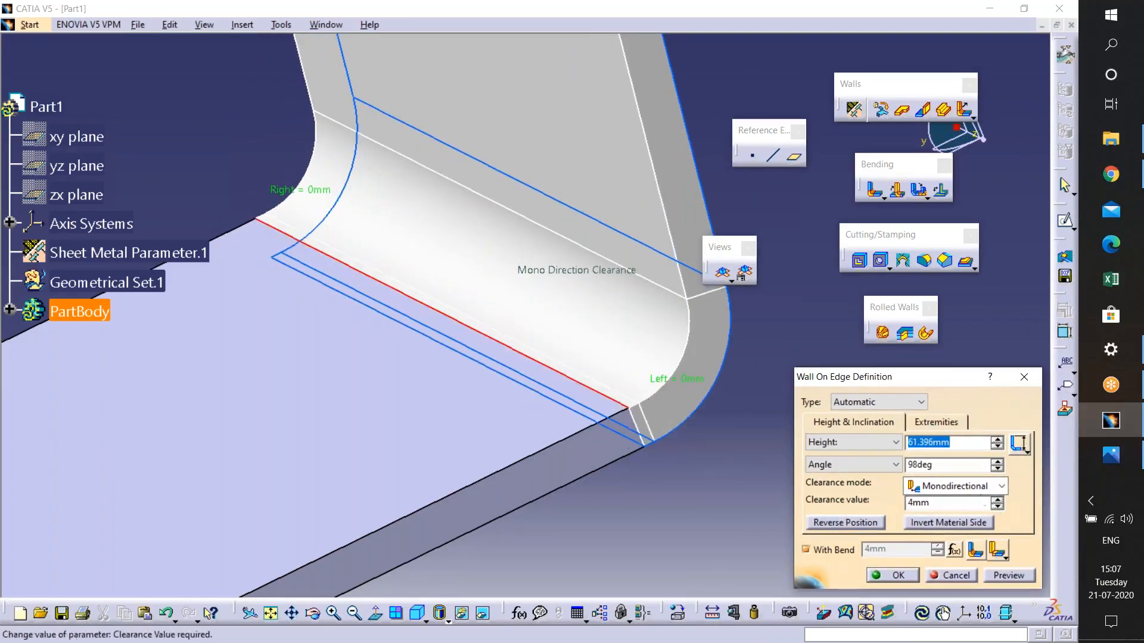
# - Switch the clearance mode to Bidirectional, declining to create the linking formula
pyautogui.keyDown('ctrl'); pyautogui.moveTo(447, 401); pyautogui.dragTo(426, 513, button='middle'); pyautogui.keyUp('ctrl')
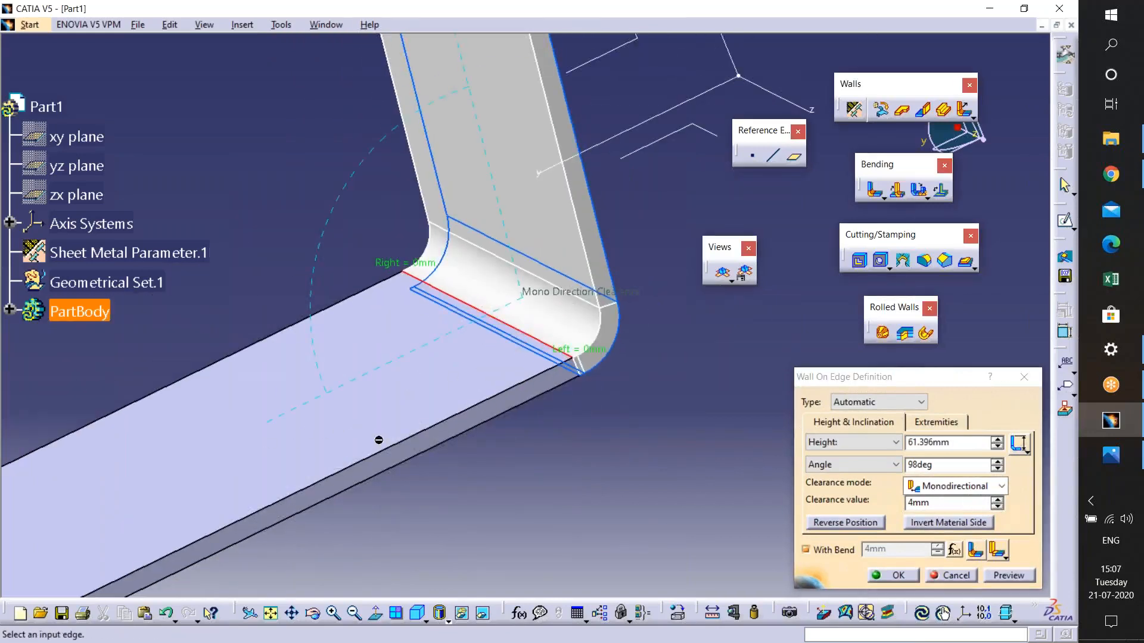
pyautogui.moveTo(355, 464); pyautogui.dragTo(358, 461, button='middle')
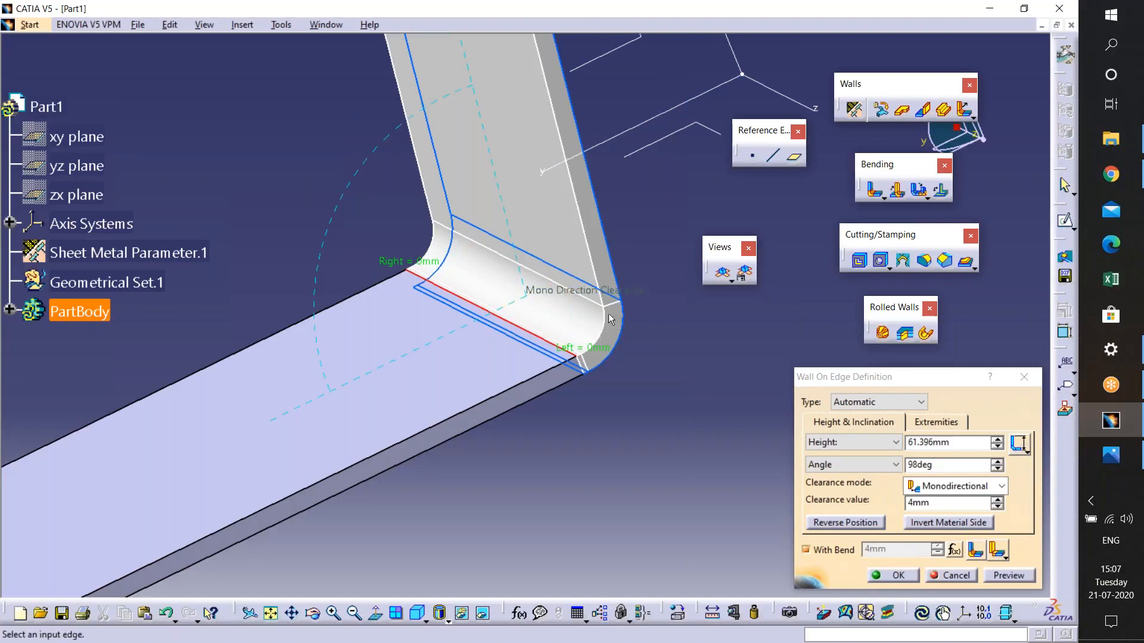
pyautogui.keyDown('ctrl'); pyautogui.moveTo(601, 336); pyautogui.dragTo(683, 328, button='middle'); pyautogui.keyUp('ctrl')
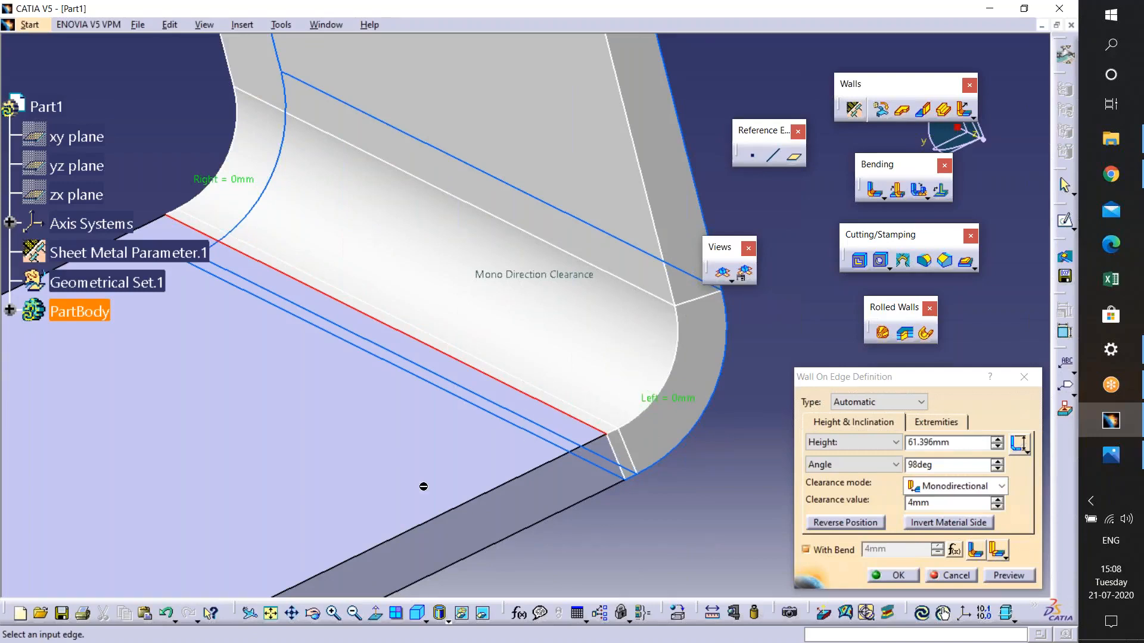
pyautogui.moveTo(470, 462); pyautogui.dragTo(465, 518, button='middle')
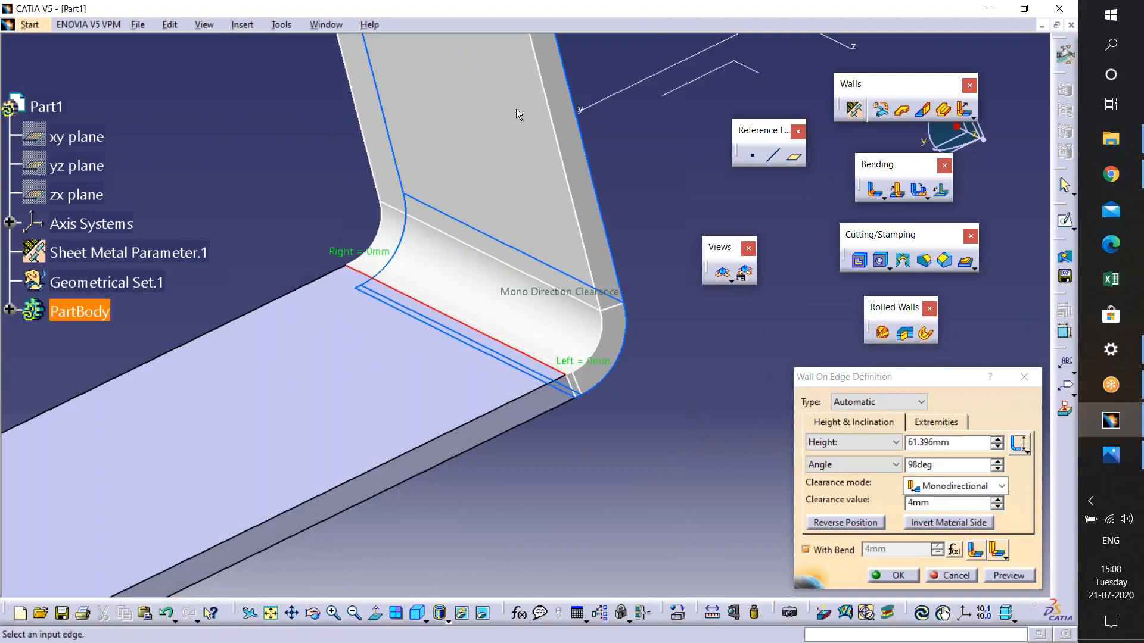
pyautogui.click(1001, 486)
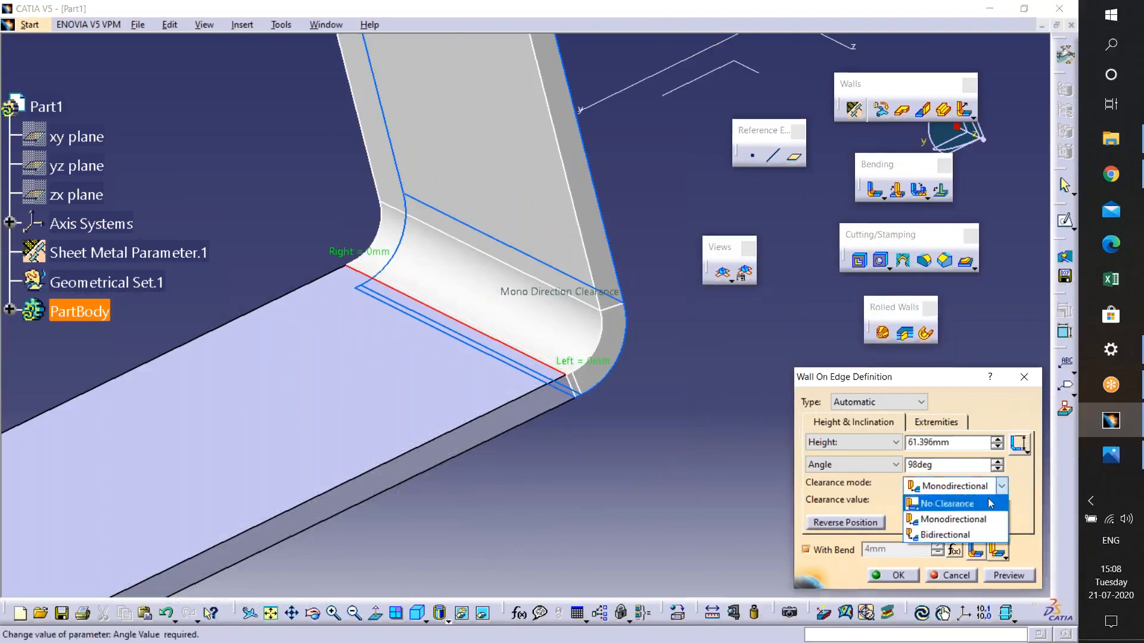
pyautogui.click(934, 540)
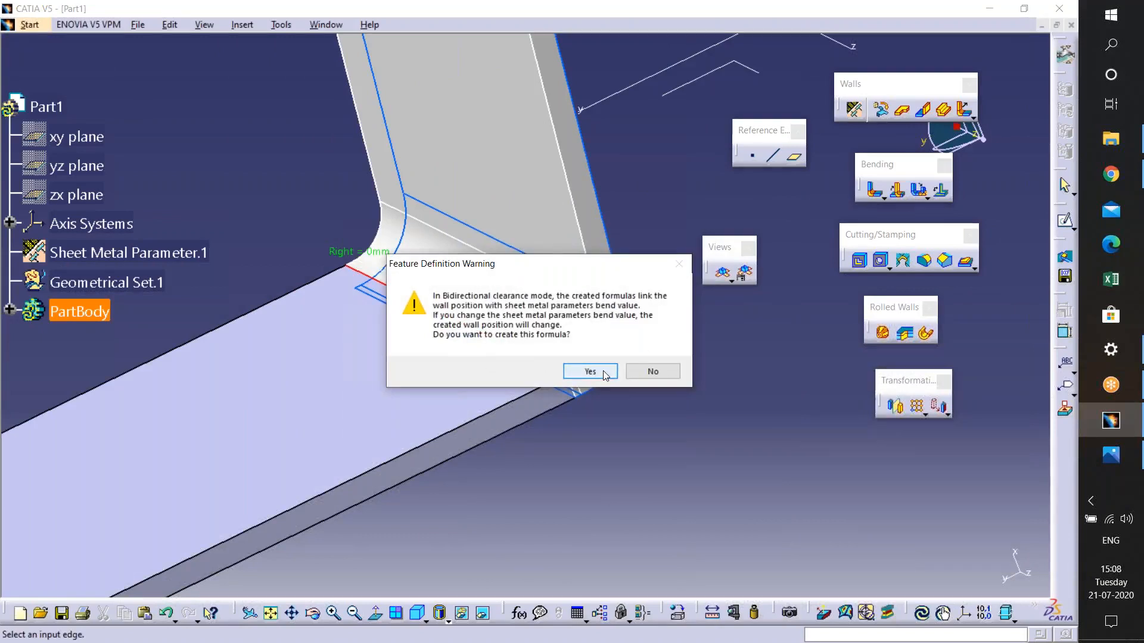
pyautogui.click(645, 375)
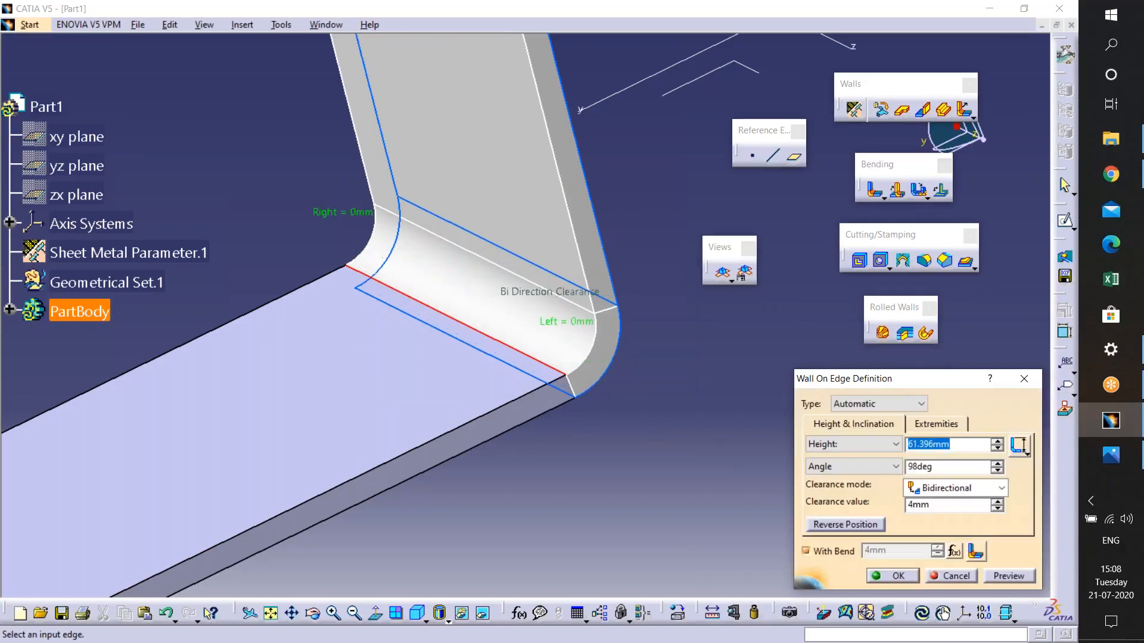
# - Increase the bidirectional clearance value to 12mm
pyautogui.moveTo(554, 399); pyautogui.dragTo(584, 408, button='middle')
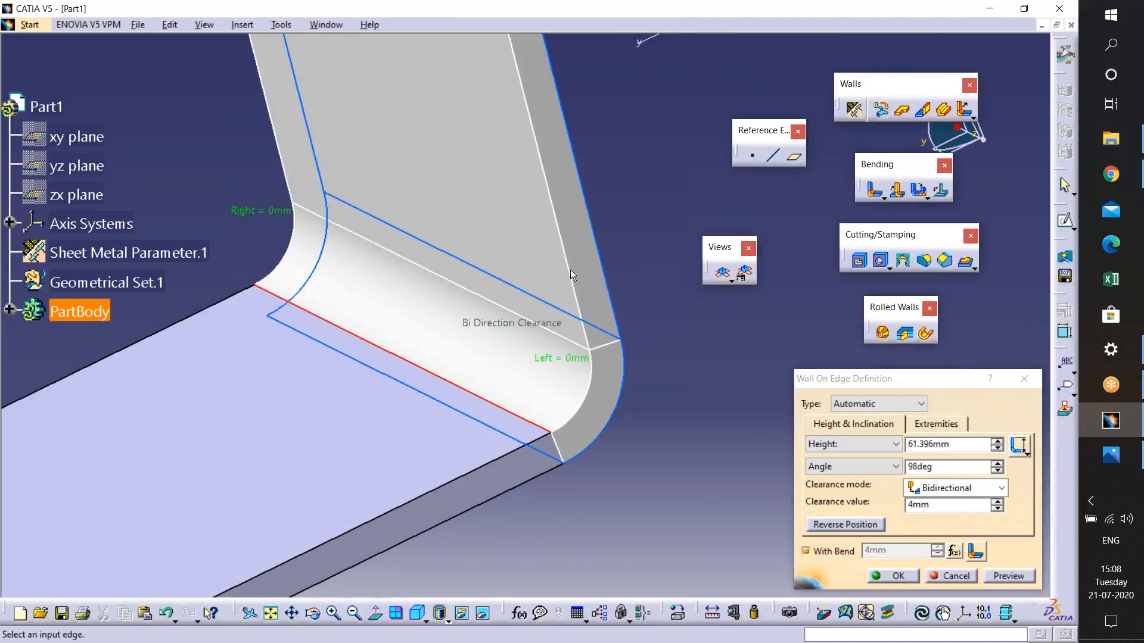
pyautogui.click(997, 502)
pyautogui.click(997, 502)
pyautogui.click(998, 502)
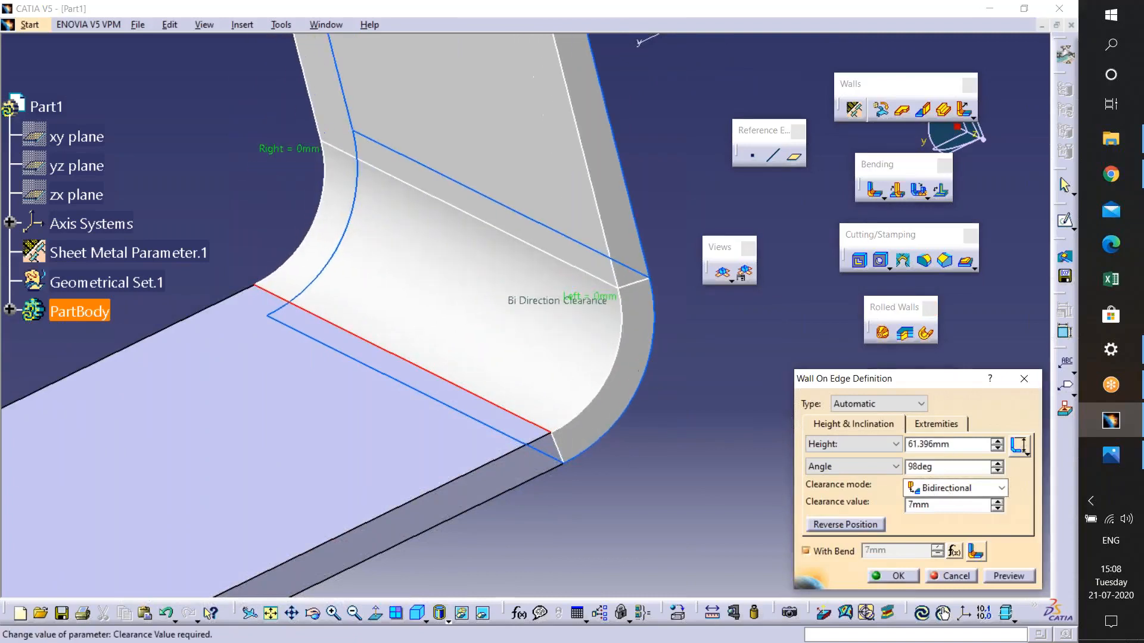
pyautogui.click(997, 502)
pyautogui.keyDown('ctrl'); pyautogui.moveTo(597, 484); pyautogui.dragTo(587, 458, button='middle'); pyautogui.keyUp('ctrl')
pyautogui.moveTo(524, 220); pyautogui.dragTo(534, 293, button='middle')
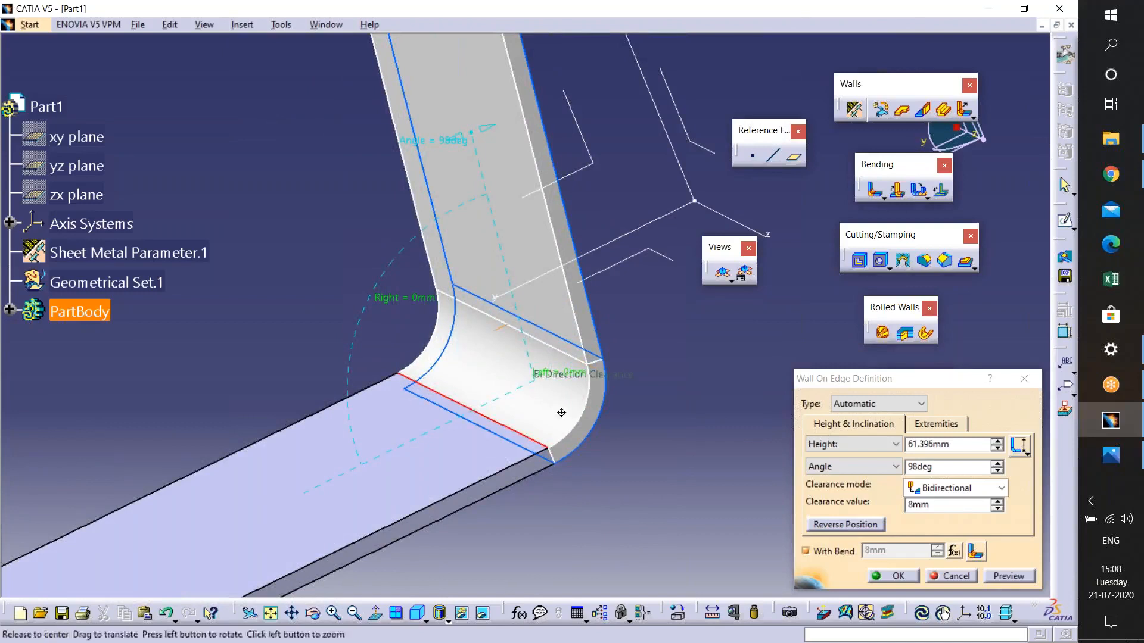
pyautogui.keyDown('ctrl'); pyautogui.moveTo(560, 410); pyautogui.dragTo(560, 375, button='middle'); pyautogui.keyUp('ctrl')
pyautogui.moveTo(673, 496); pyautogui.dragTo(652, 420, button='middle')
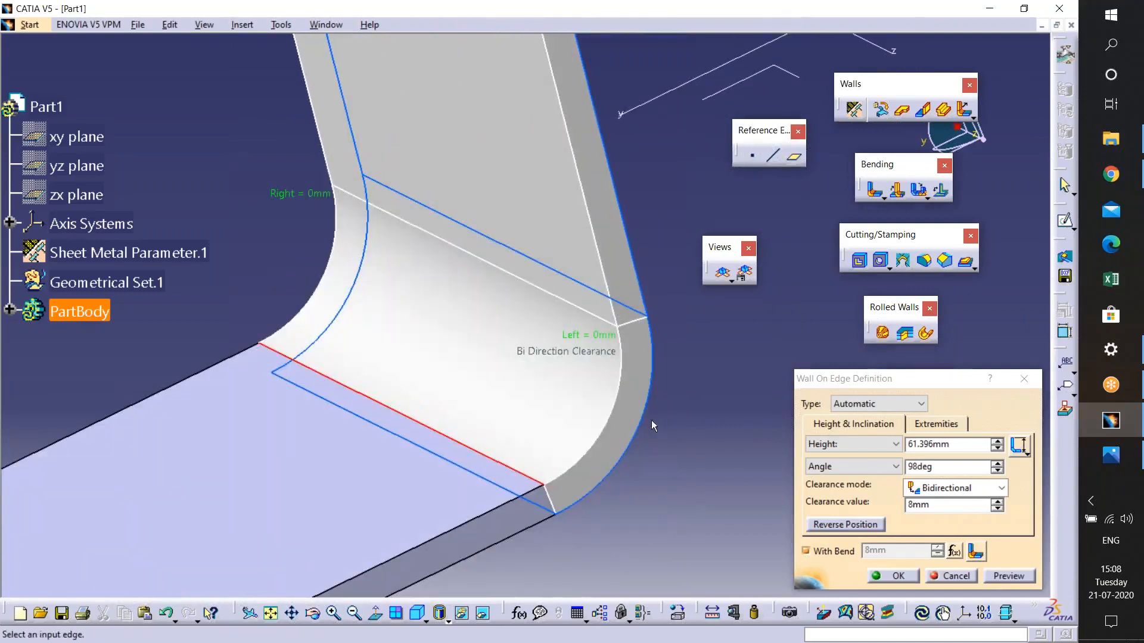
pyautogui.click(940, 505)
pyautogui.click(997, 502)
pyautogui.click(997, 501)
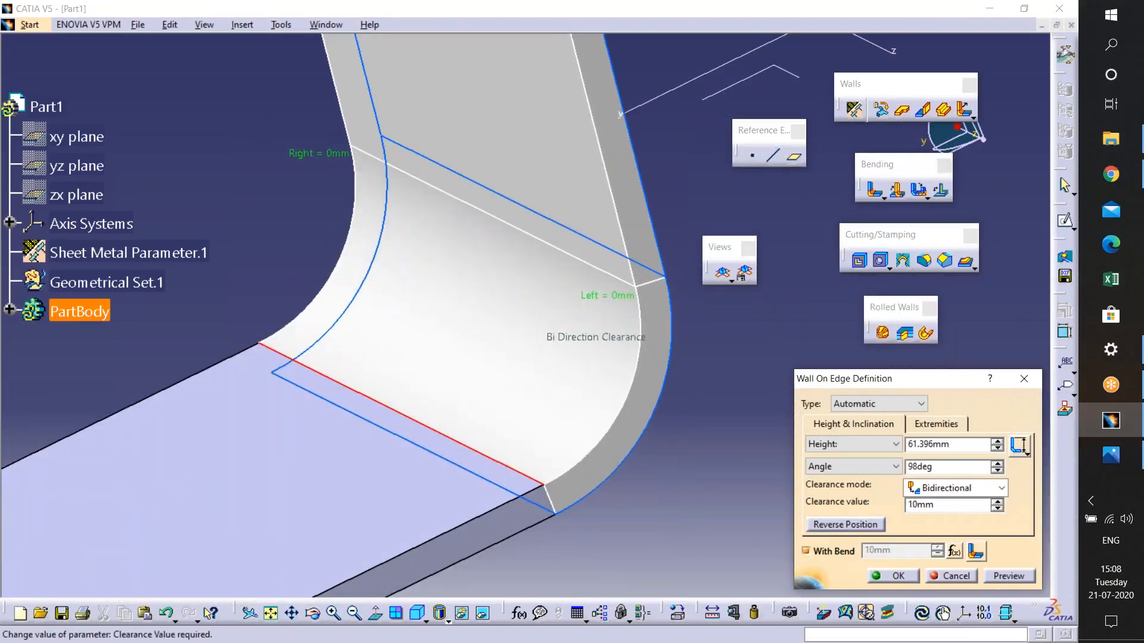
pyautogui.click(997, 501)
pyautogui.click(996, 502)
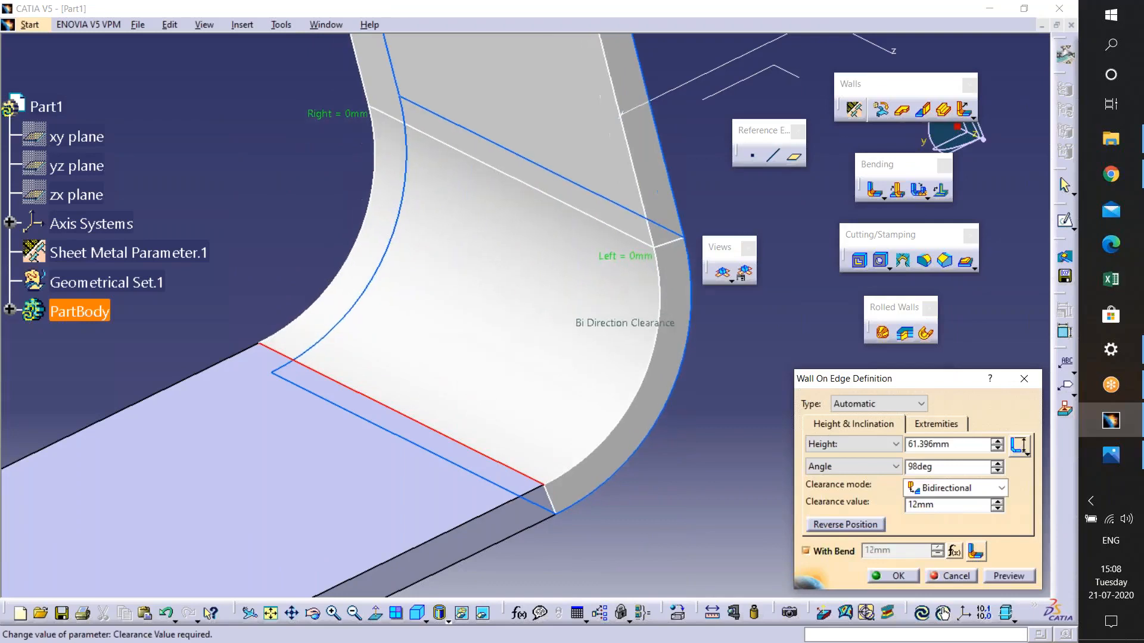
# - Reverse the wall's position and then reverse it back
pyautogui.moveTo(574, 516); pyautogui.dragTo(583, 550, button='middle')
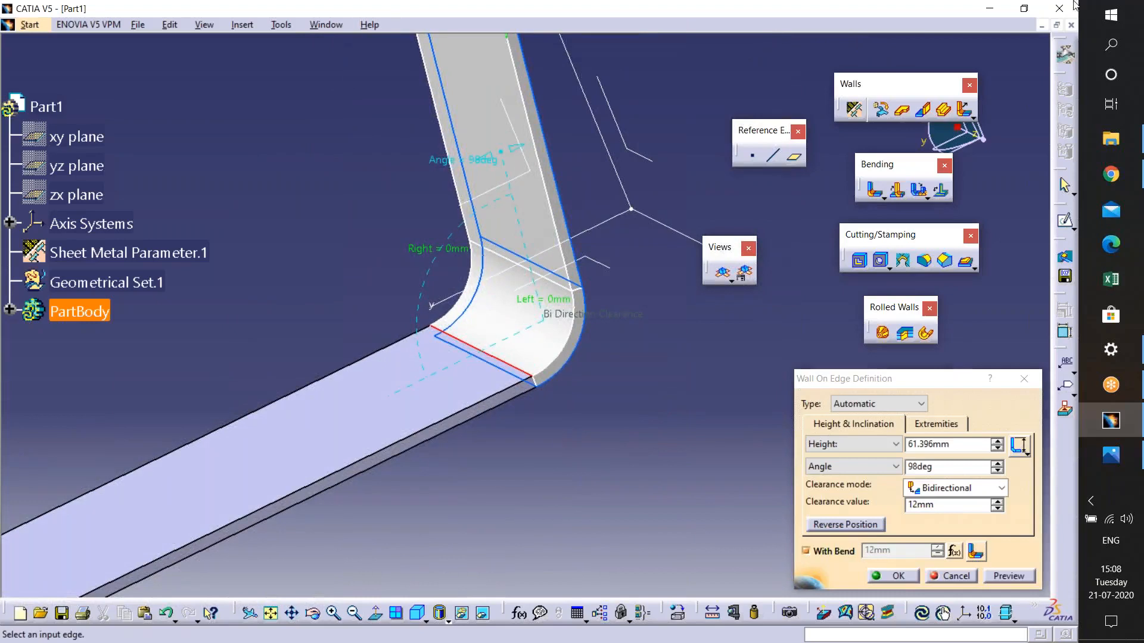
pyautogui.moveTo(620, 358); pyautogui.dragTo(621, 361, button='middle')
pyautogui.moveTo(560, 286); pyautogui.dragTo(557, 324, button='middle')
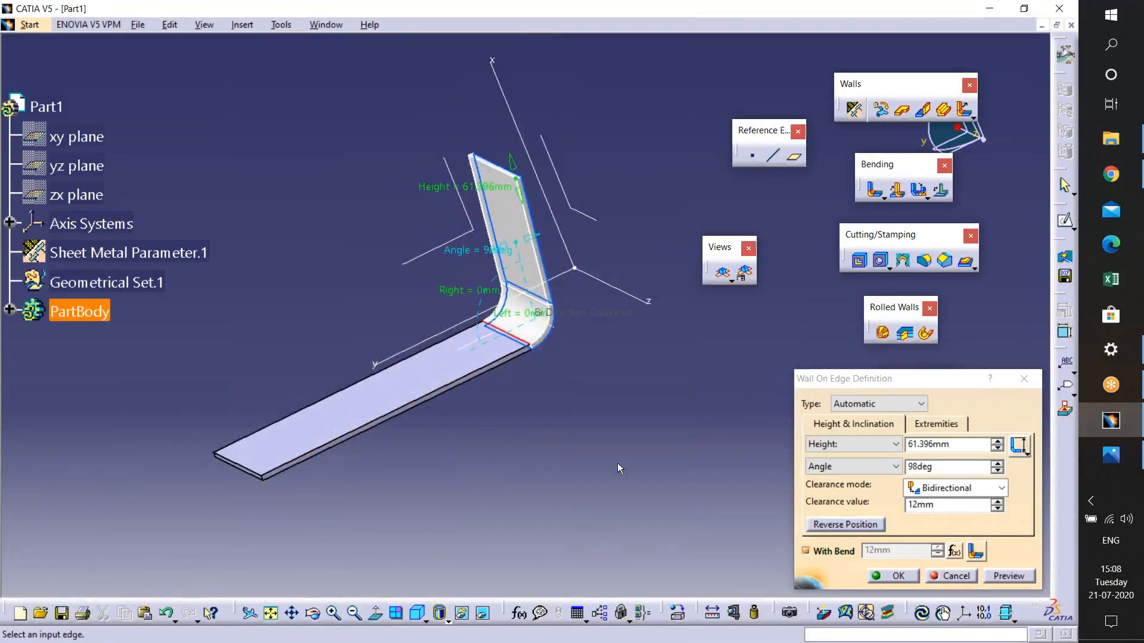
pyautogui.click(858, 526)
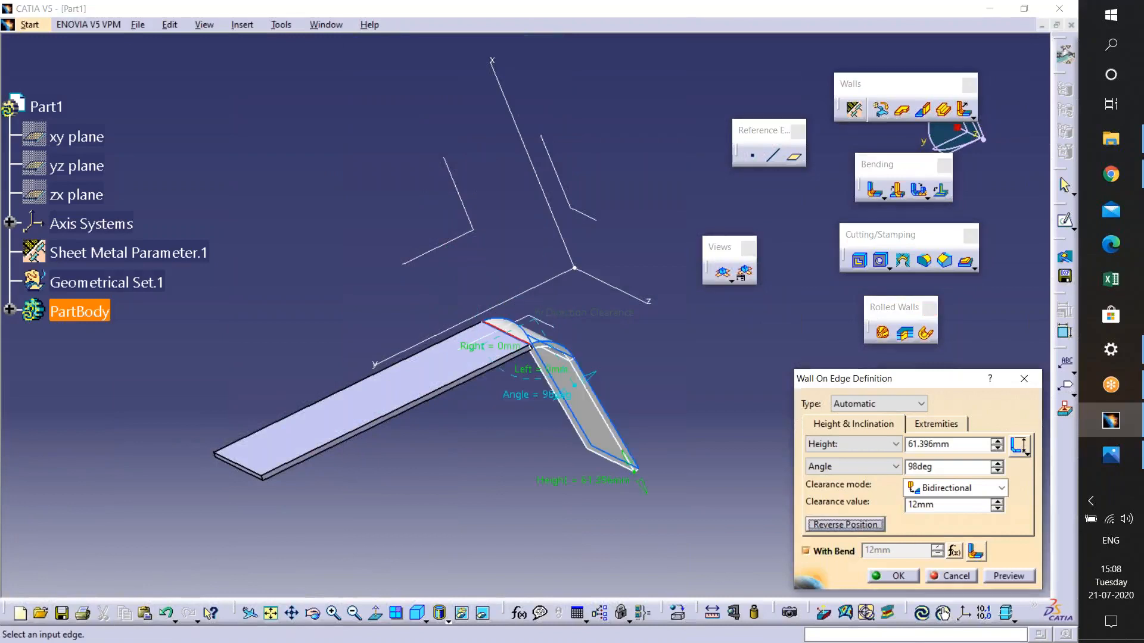
pyautogui.click(856, 526)
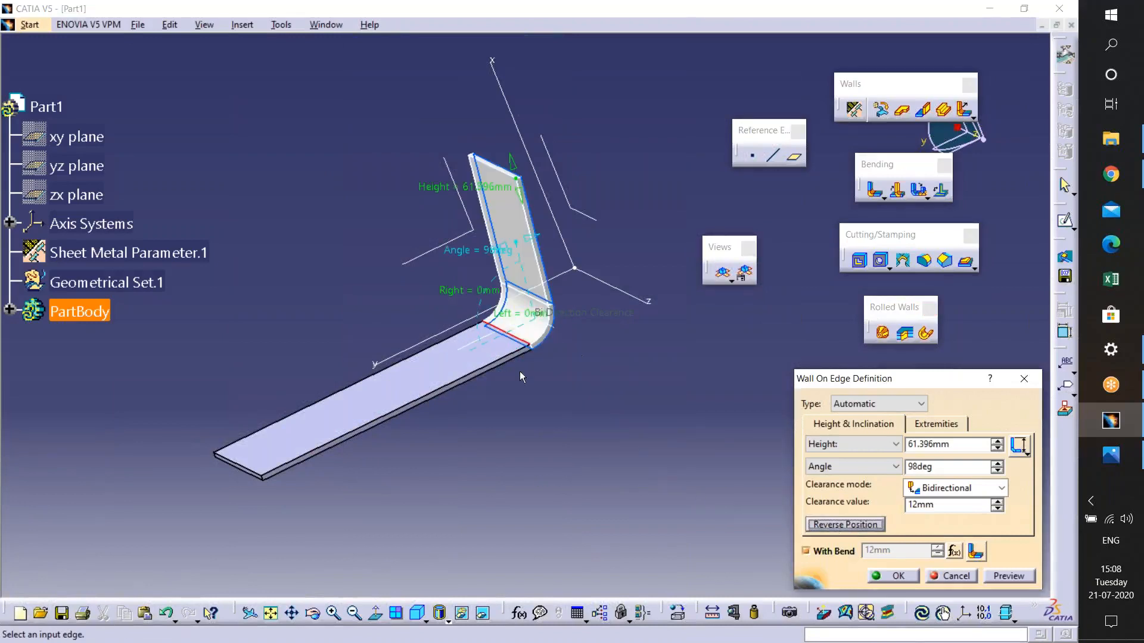
# - Turn off the wall's bend and step the bidirectional clearance down to 9mm
pyautogui.moveTo(524, 331); pyautogui.dragTo(561, 293, button='middle')
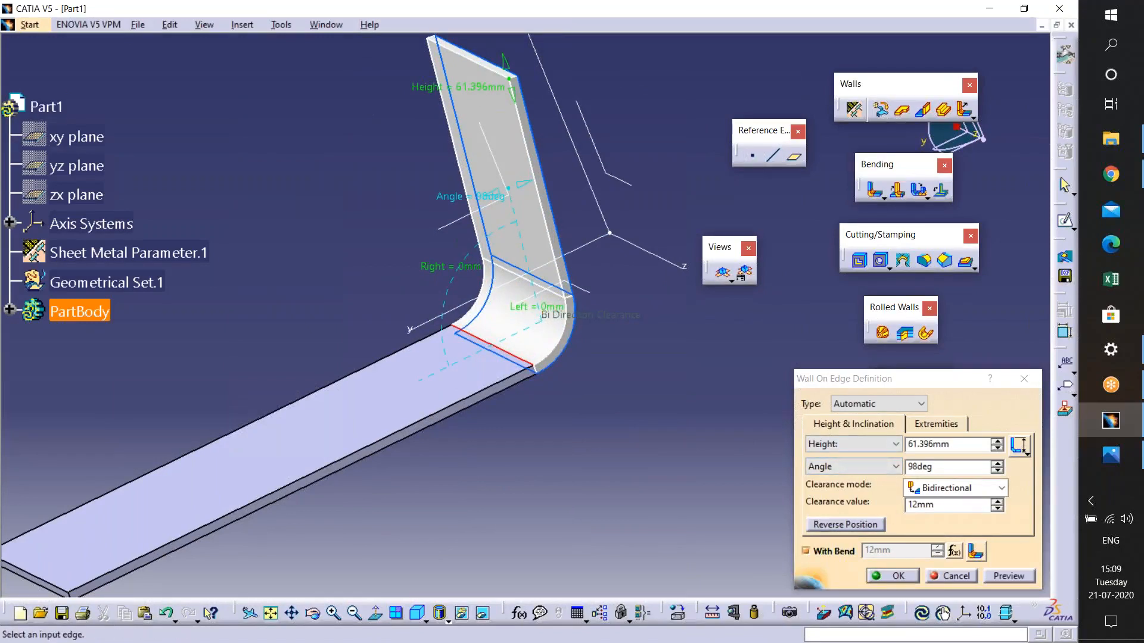
pyautogui.click(806, 551)
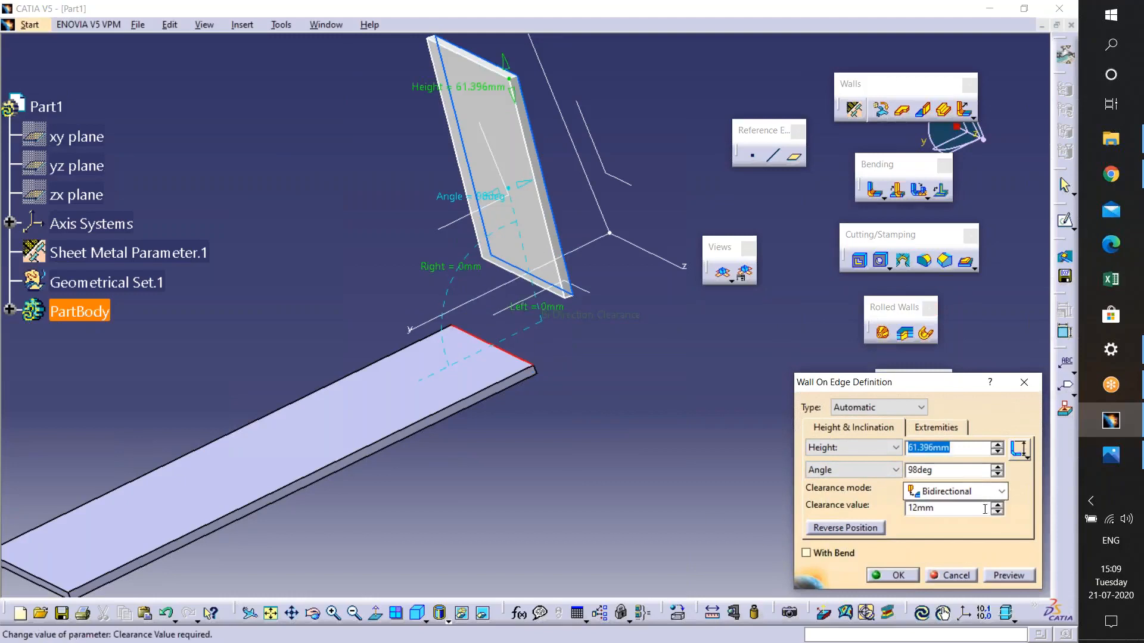
pyautogui.click(996, 505)
pyautogui.click(996, 505)
pyautogui.click(996, 505)
pyautogui.click(996, 505)
pyautogui.click(997, 511)
pyautogui.click(997, 512)
pyautogui.click(997, 512)
pyautogui.click(997, 512)
pyautogui.click(997, 512)
pyautogui.click(997, 512)
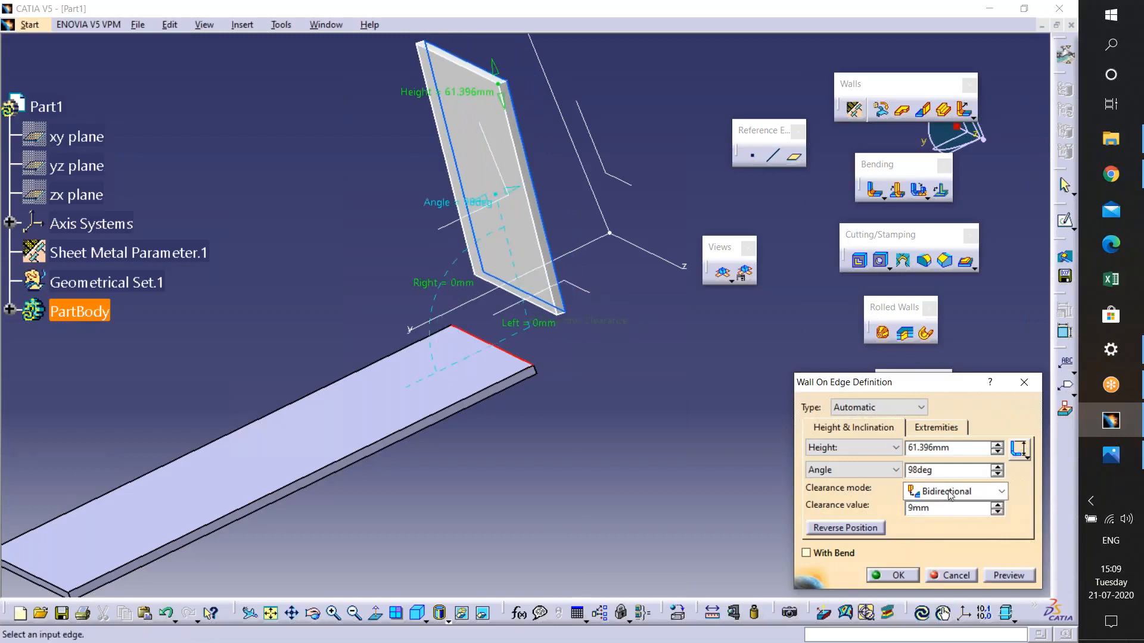
# - Switch the clearance mode to No Clearance, then invert the material side and invert it back
pyautogui.click(953, 492)
pyautogui.click(957, 508)
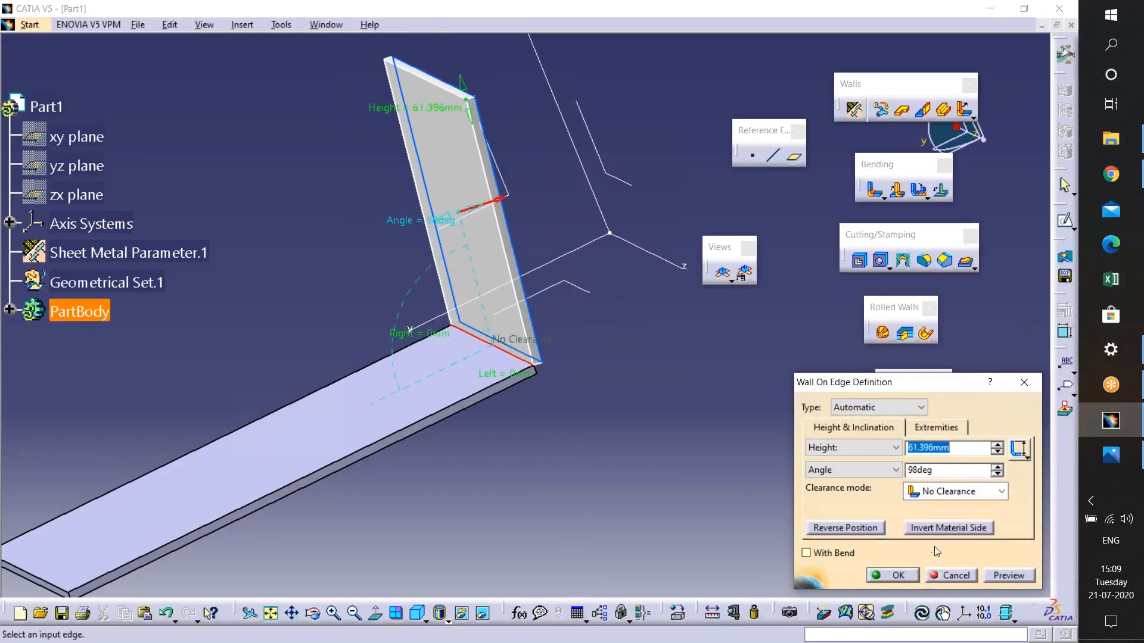
pyautogui.click(944, 530)
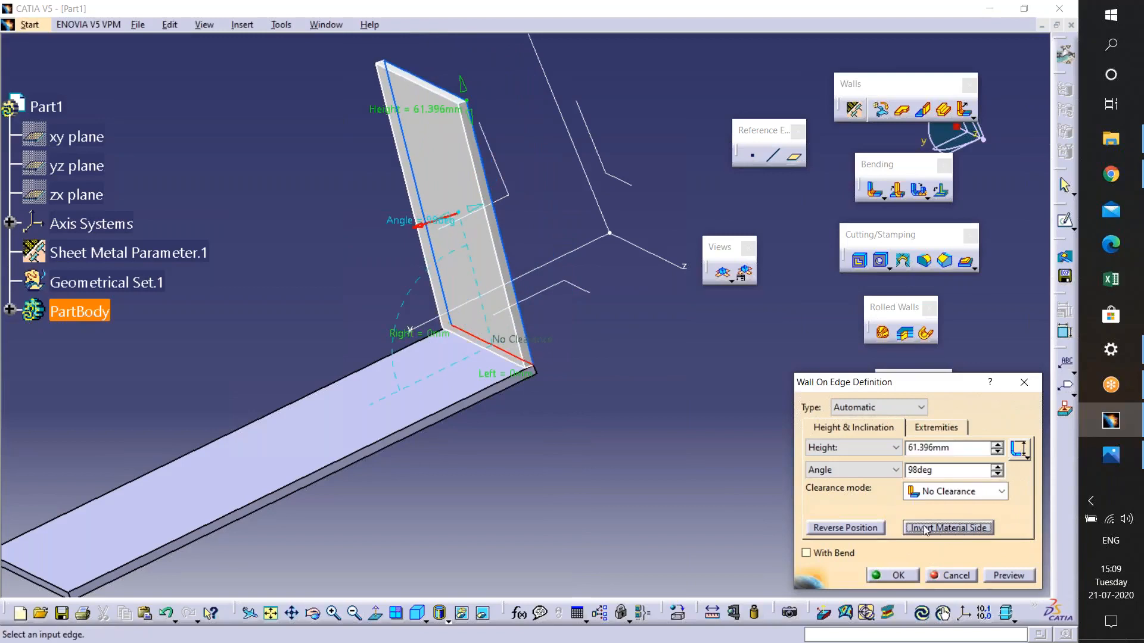
pyautogui.click(976, 531)
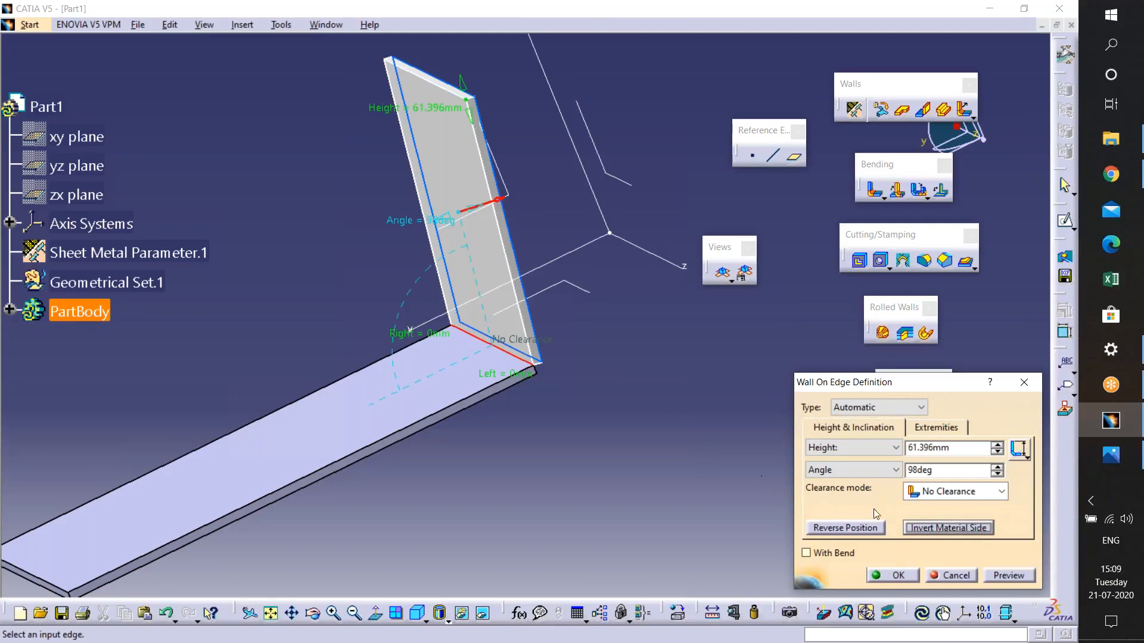
# - Re-enable With Bend and confirm the wall on edge
pyautogui.click(831, 559)
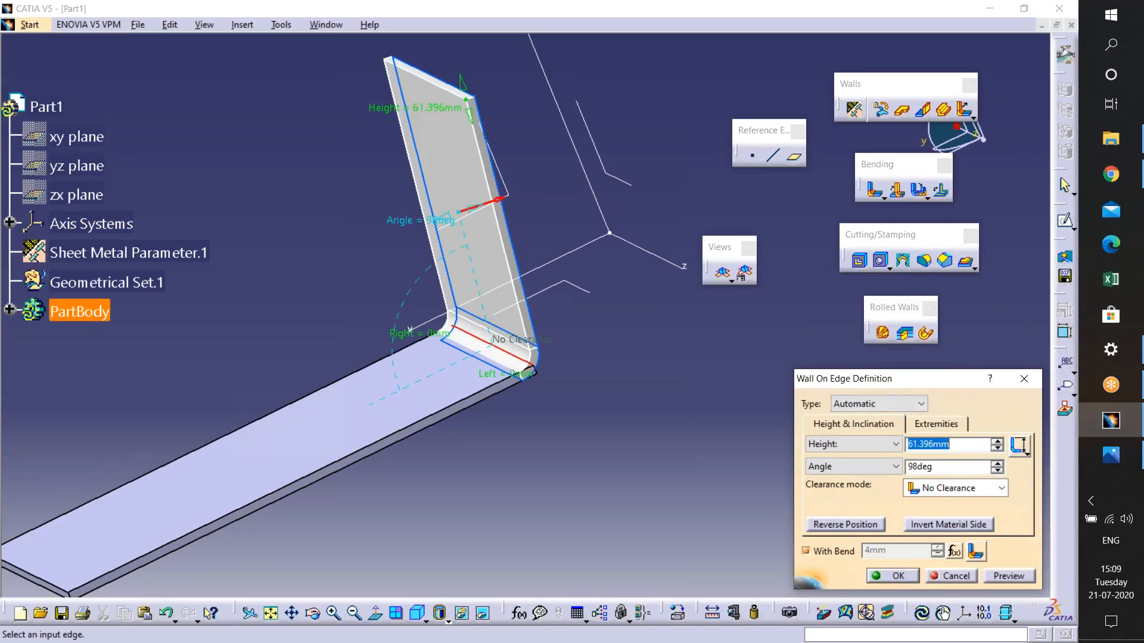
pyautogui.click(889, 581)
# - Start a new Wall On Edge on the base wall and set its type to Sketch Based
pyautogui.moveTo(455, 149); pyautogui.dragTo(515, 149, button='middle')
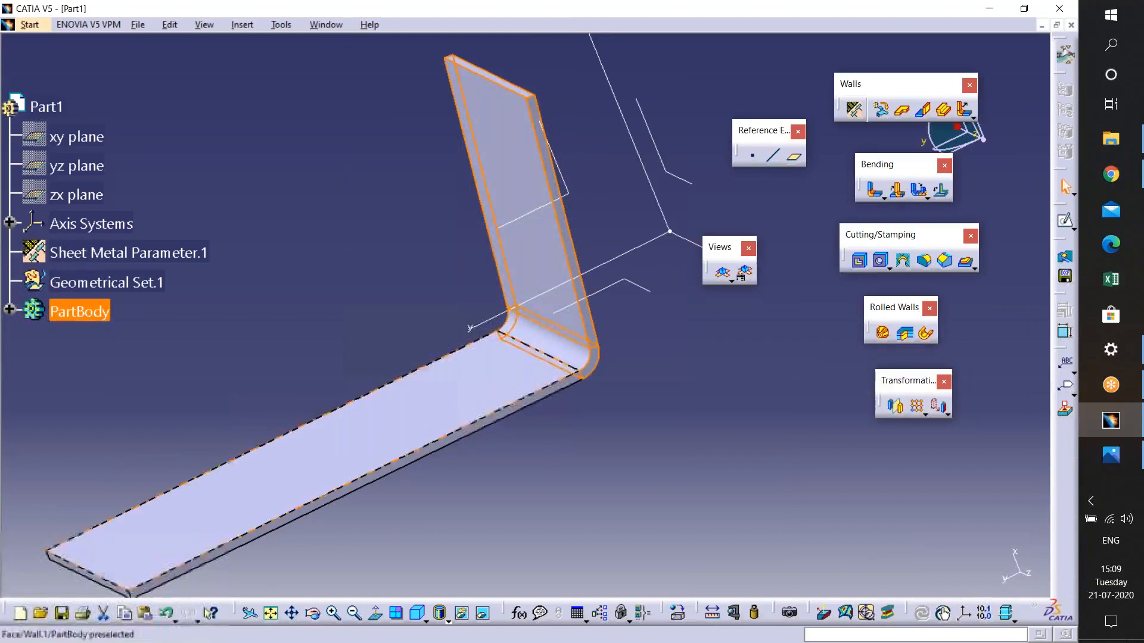
pyautogui.click(425, 93)
pyautogui.click(923, 109)
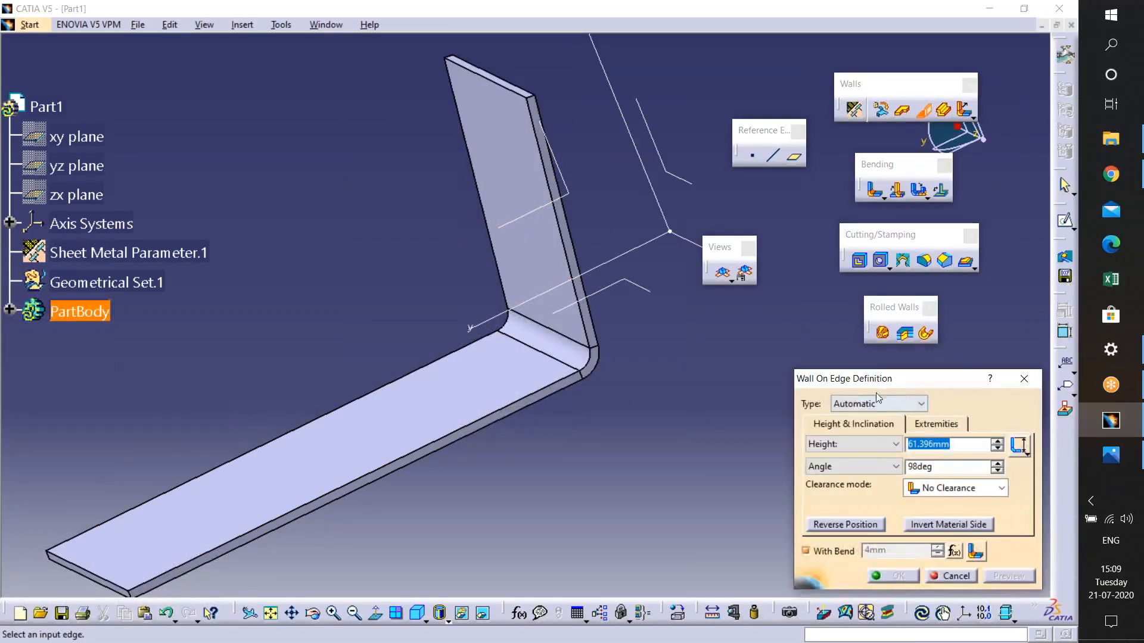
pyautogui.moveTo(365, 398); pyautogui.dragTo(478, 351, button='middle')
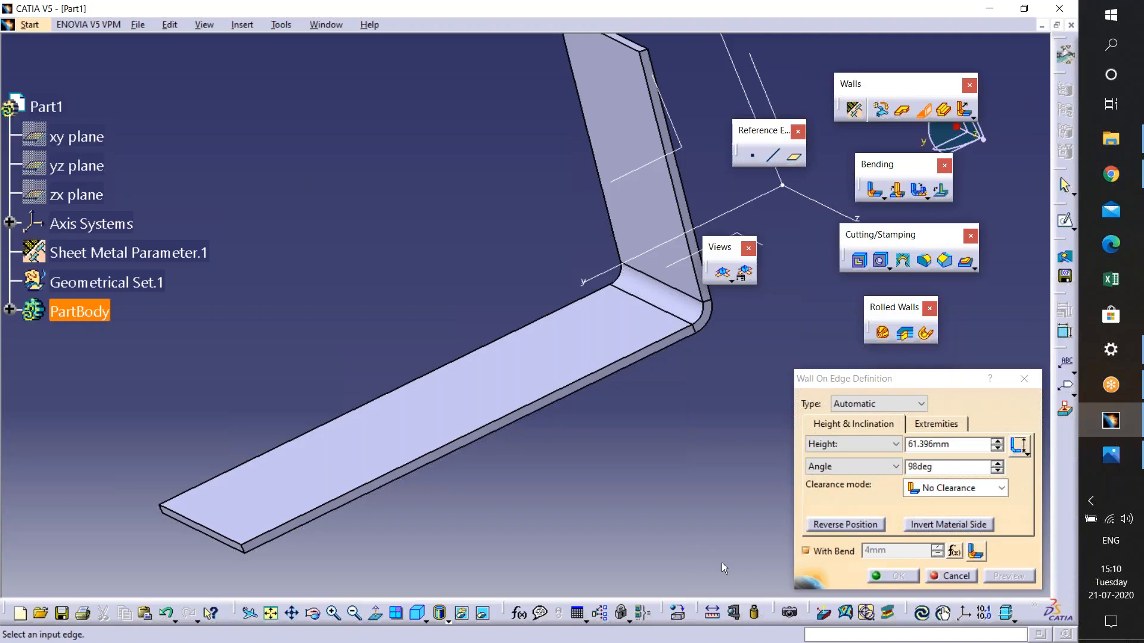
pyautogui.click(876, 404)
pyautogui.click(866, 430)
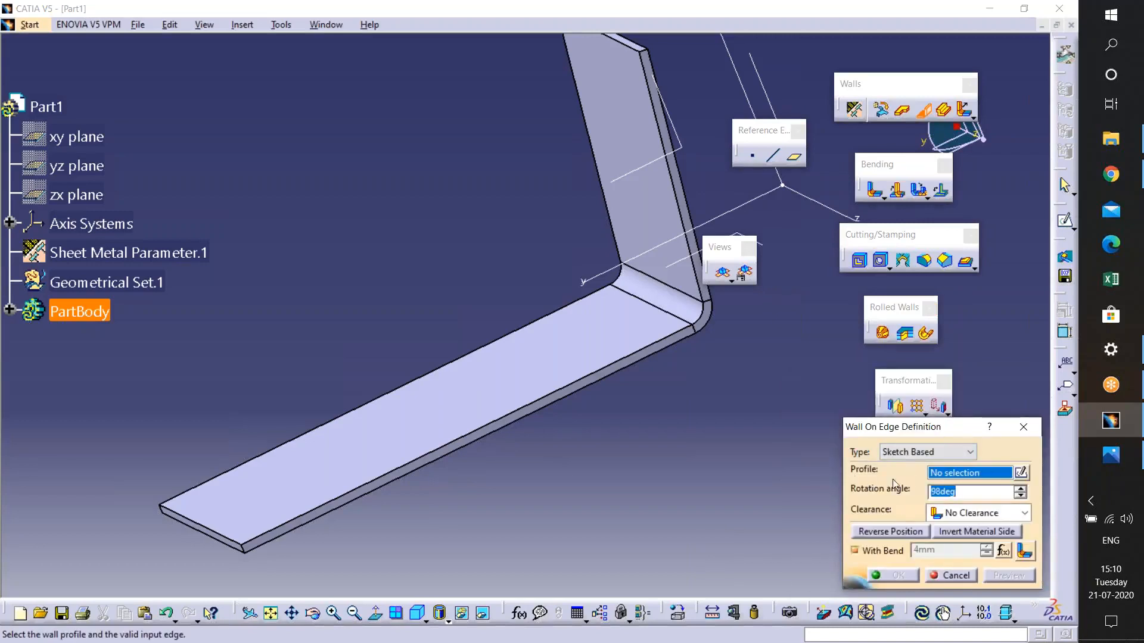
# - Open a profile sketch on the base wall's face and project that face's edges into it
pyautogui.click(1021, 474)
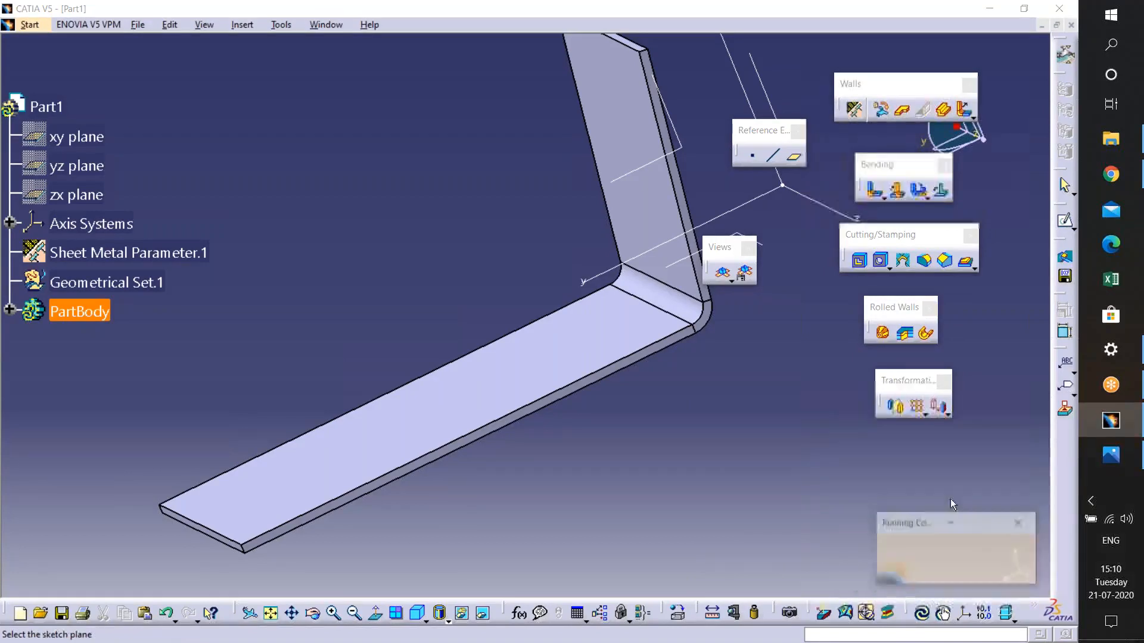
pyautogui.click(594, 386)
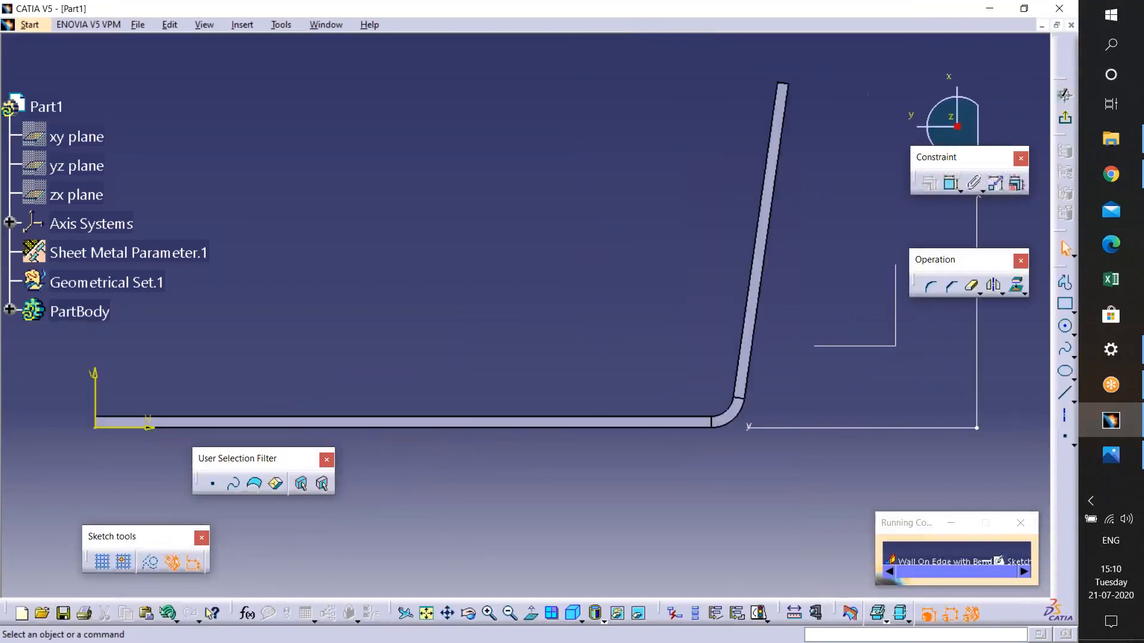
pyautogui.moveTo(535, 482)
pyautogui.mouseDown(button='middle')
pyautogui.moveTo(697, 481)
pyautogui.moveTo(686, 483)
pyautogui.moveTo(709, 385)
pyautogui.mouseUp(button='middle')
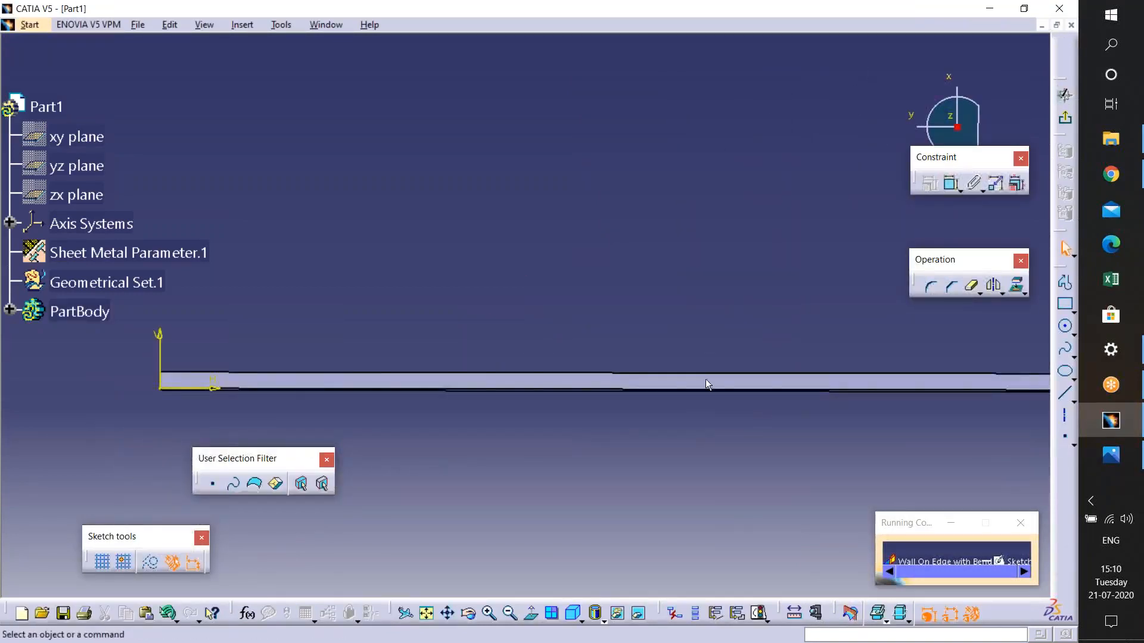
pyautogui.click(535, 617)
pyautogui.moveTo(833, 343); pyautogui.dragTo(717, 316, button='middle')
pyautogui.click(718, 315)
pyautogui.moveTo(718, 316); pyautogui.dragTo(745, 375, button='middle')
pyautogui.moveTo(744, 375); pyautogui.dragTo(878, 375, button='middle')
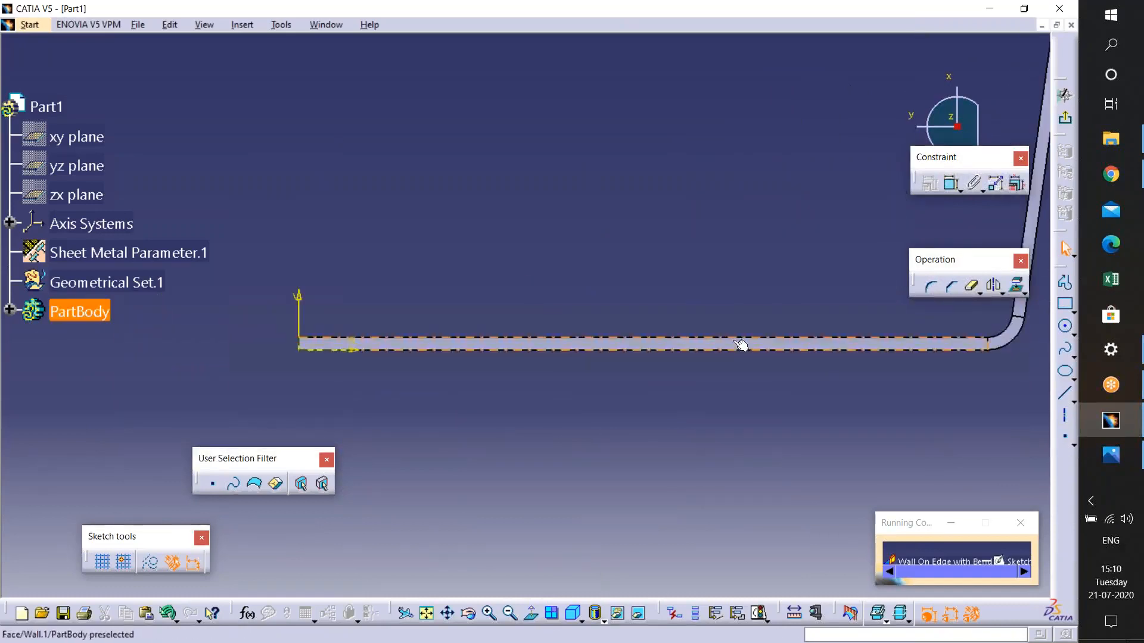
pyautogui.moveTo(533, 317); pyautogui.dragTo(508, 327, button='middle')
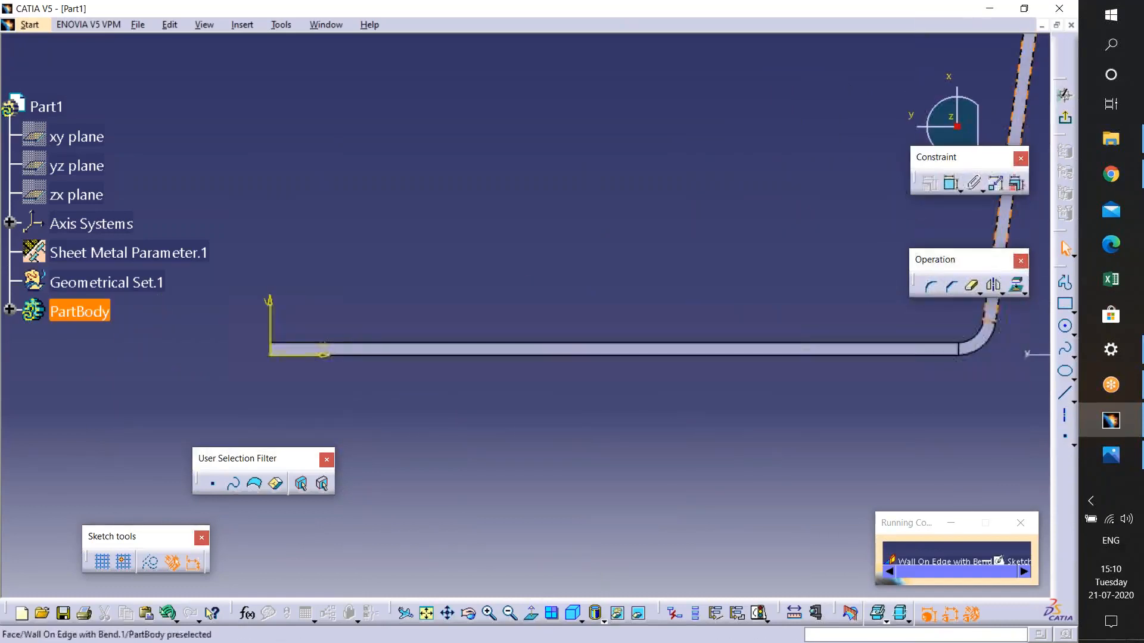
pyautogui.click(1016, 286)
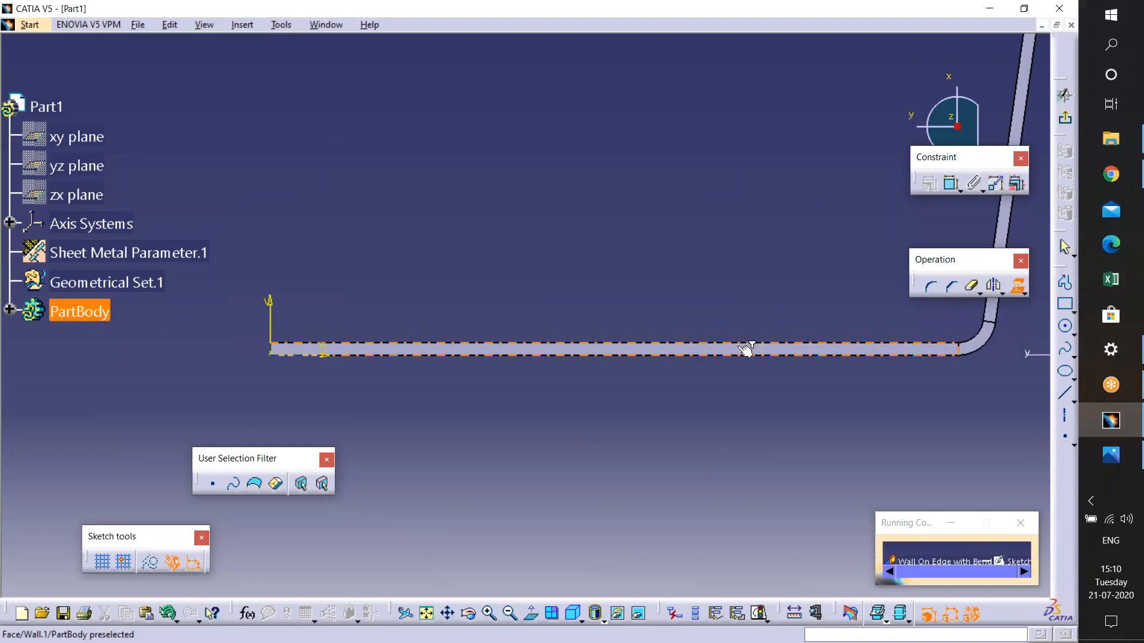
pyautogui.click(745, 371)
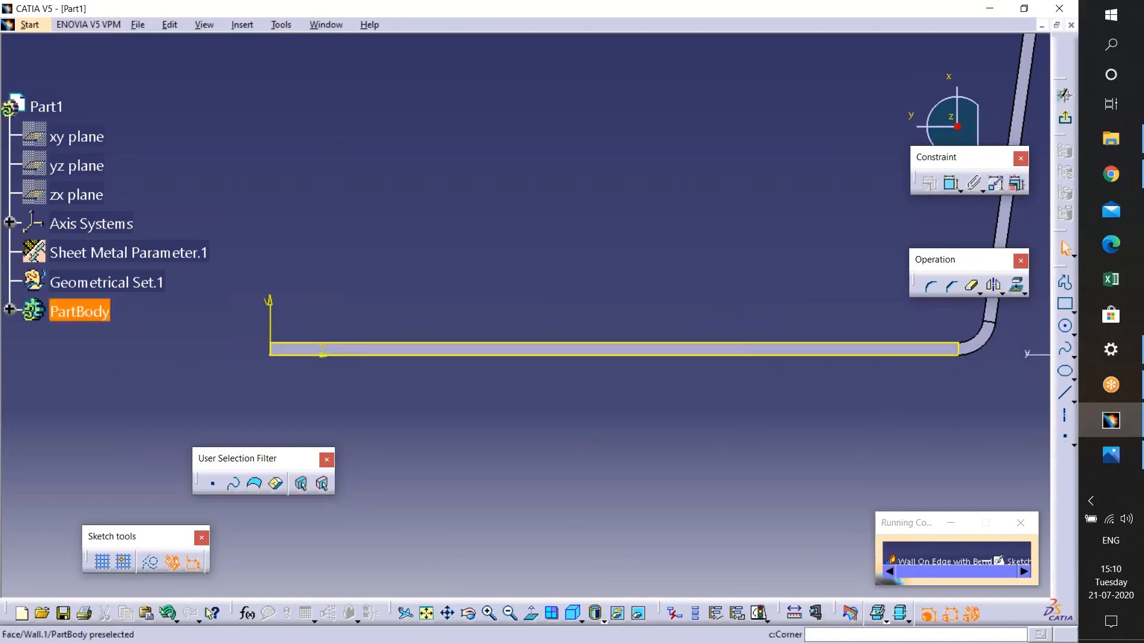
# - Sketch a rectangle about 22 by 27 mm standing on the projected edge
pyautogui.click(1063, 310)
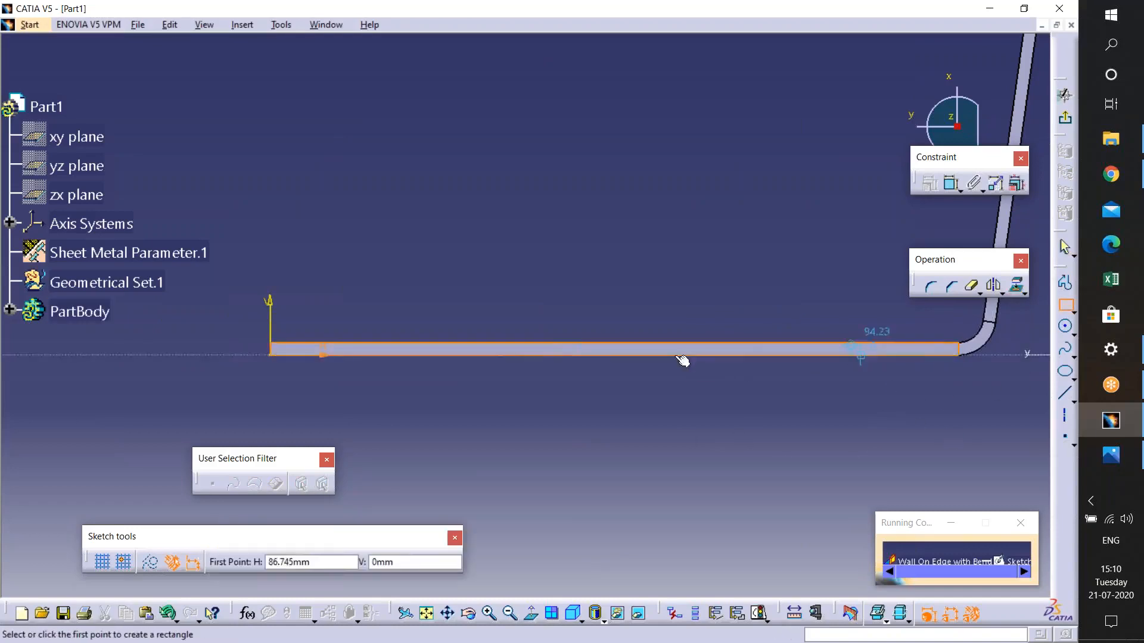
pyautogui.click(566, 345)
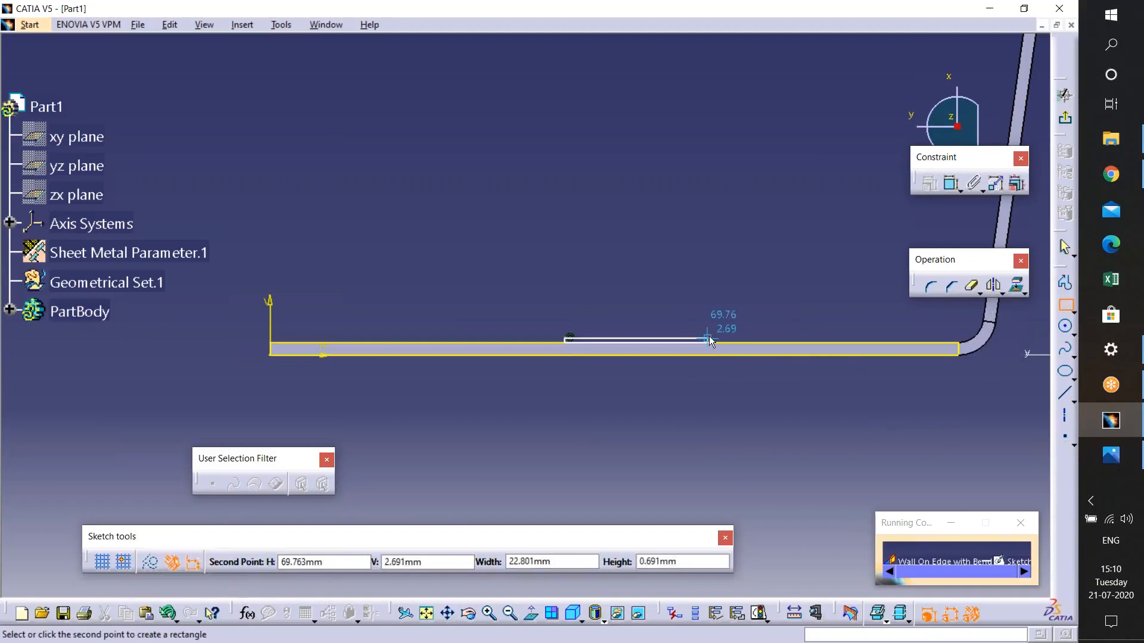
pyautogui.click(701, 173)
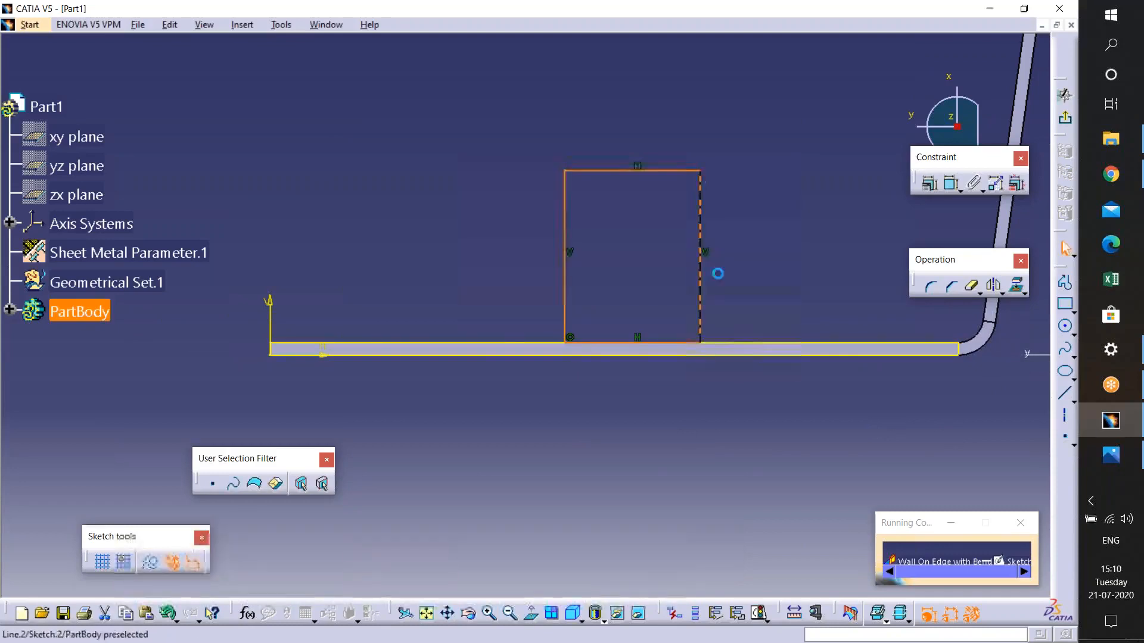
pyautogui.click(930, 436)
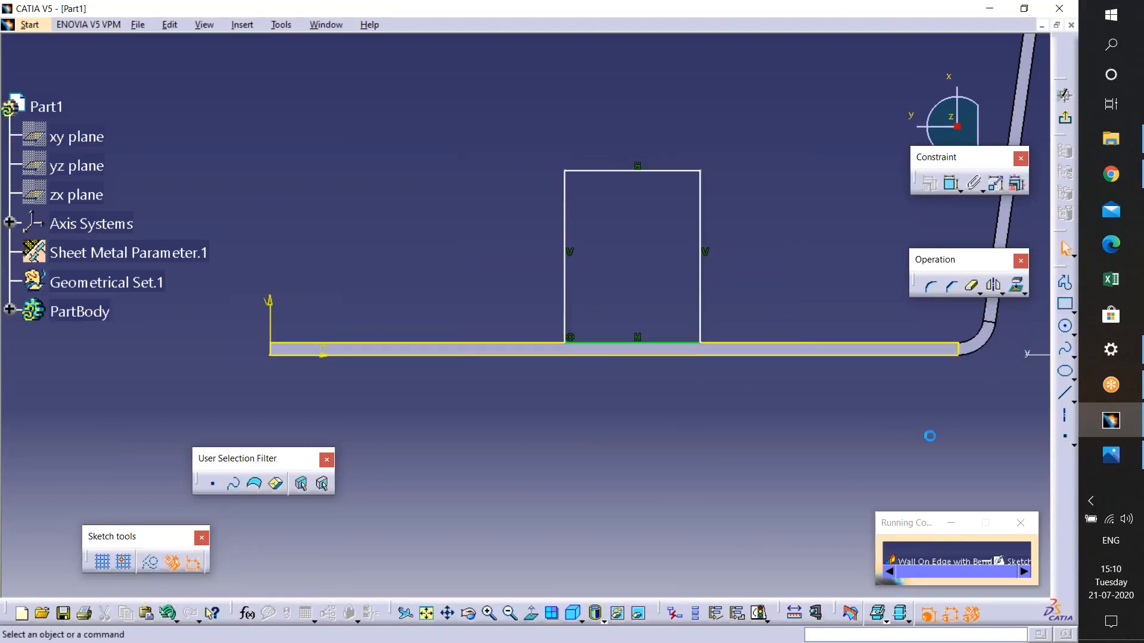
pyautogui.click(895, 361)
pyautogui.click(884, 386)
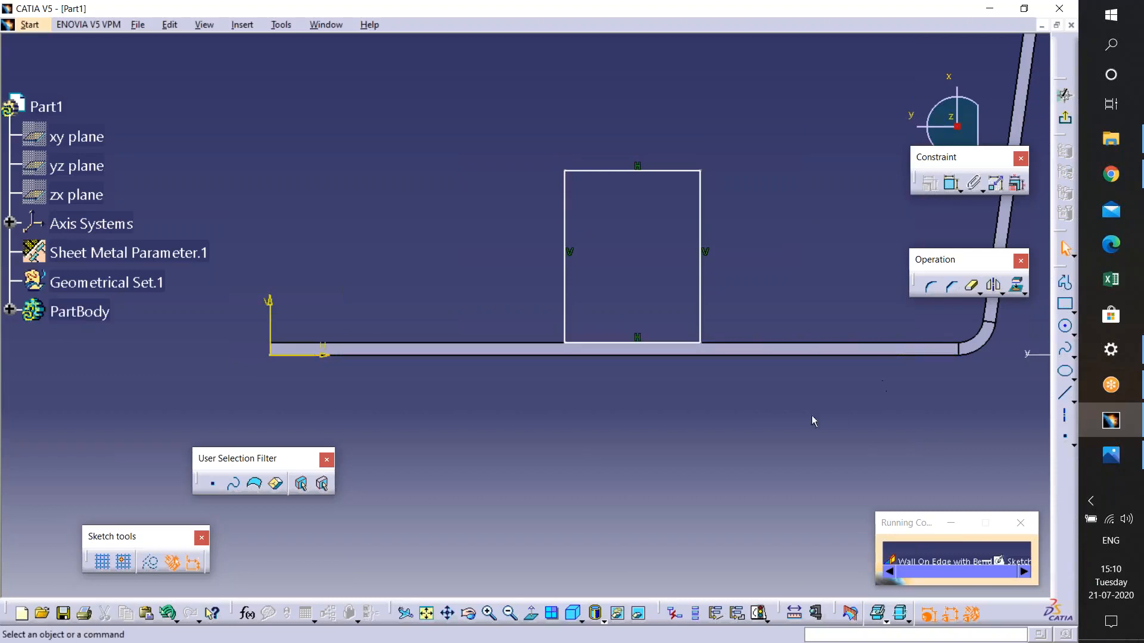
pyautogui.click(1065, 303)
pyautogui.press('Escape')
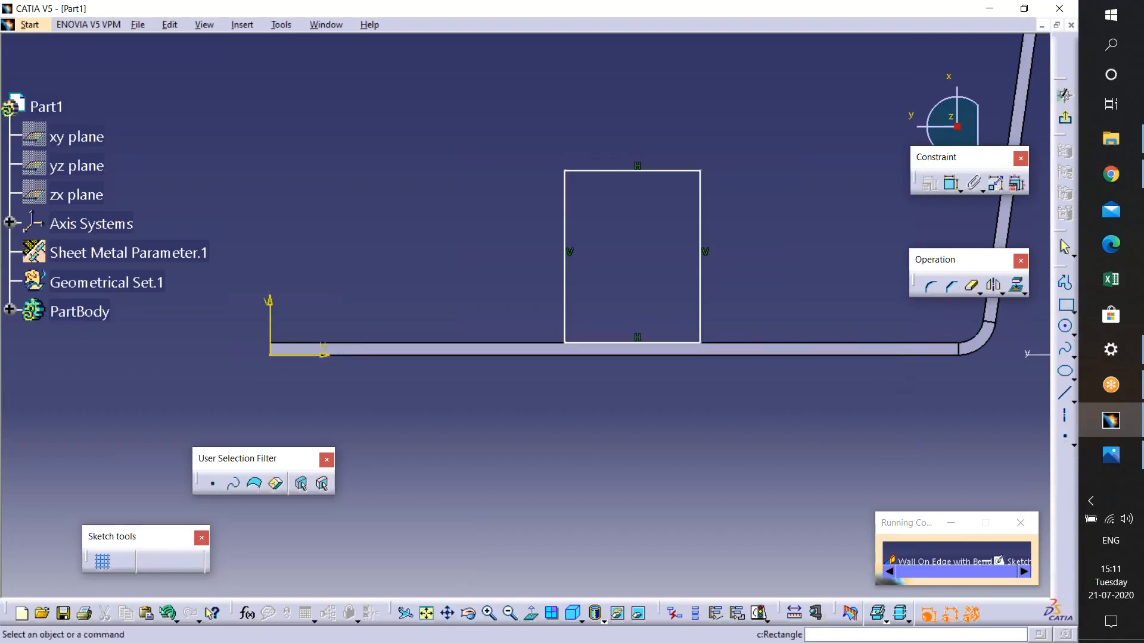
# - Dimension the rectangle's right edge and set its height to 30 mm
pyautogui.click(951, 183)
pyautogui.click(703, 239)
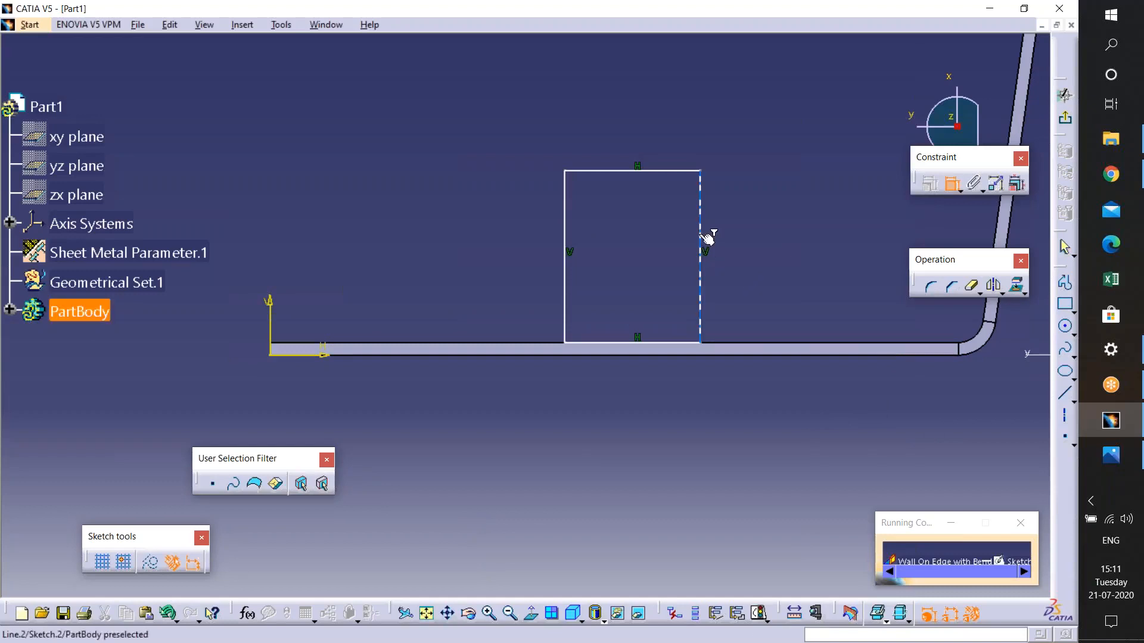
pyautogui.click(817, 240)
pyautogui.doubleClick(813, 250)
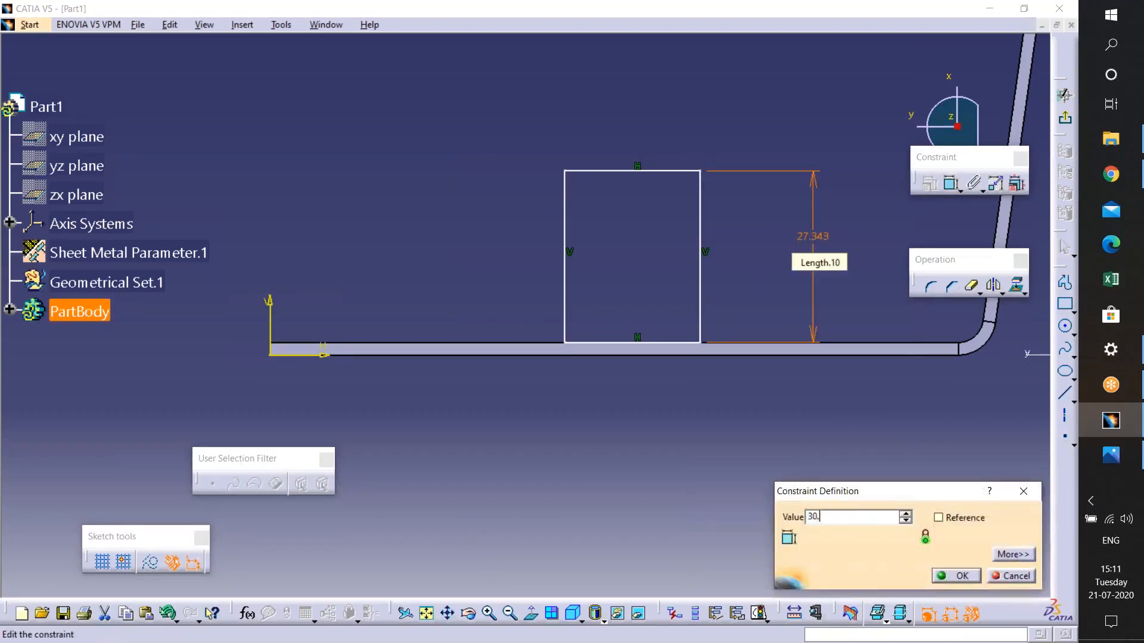
pyautogui.write('30')
pyautogui.press('Return')
# - Dimension the rectangle's top edge and set its width to 50 mm
pyautogui.click(952, 183)
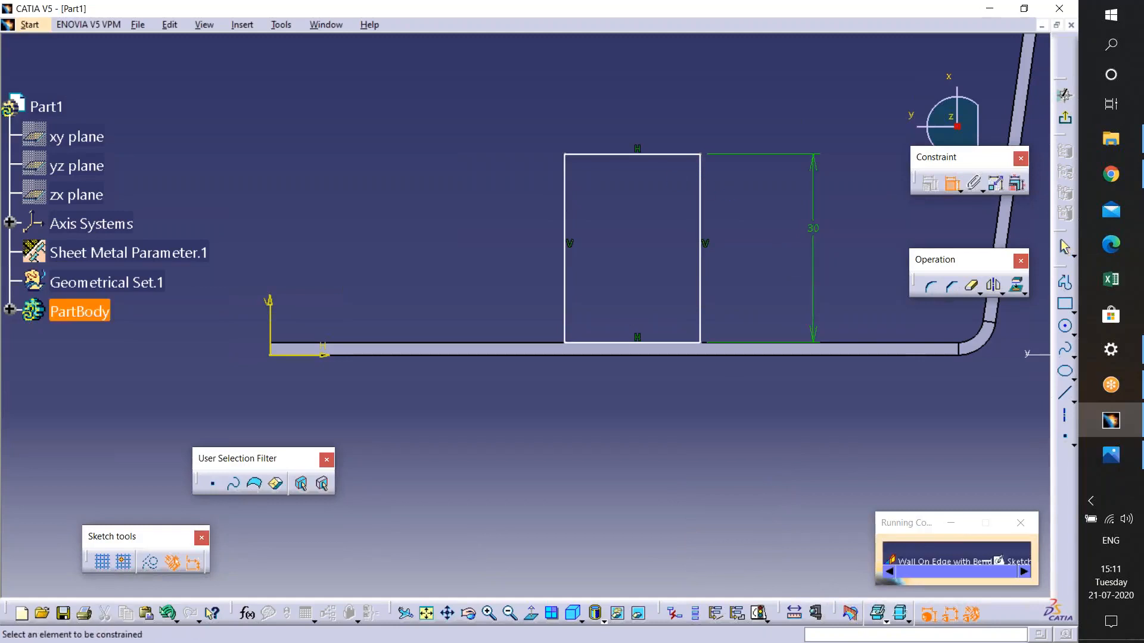
pyautogui.click(658, 154)
pyautogui.click(656, 102)
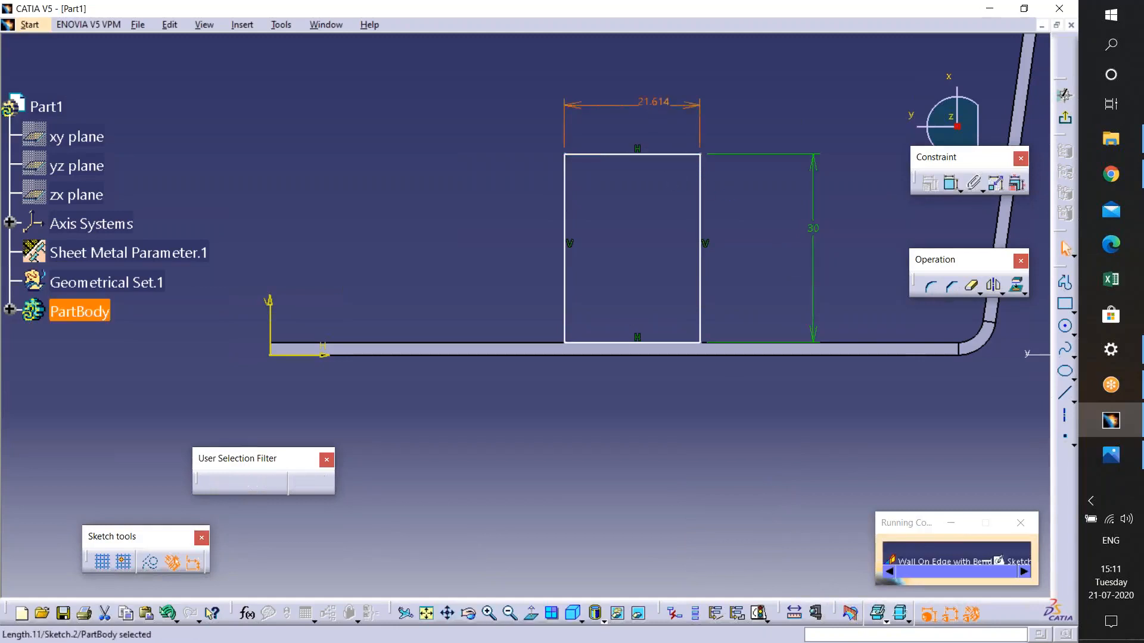
pyautogui.doubleClick(655, 103)
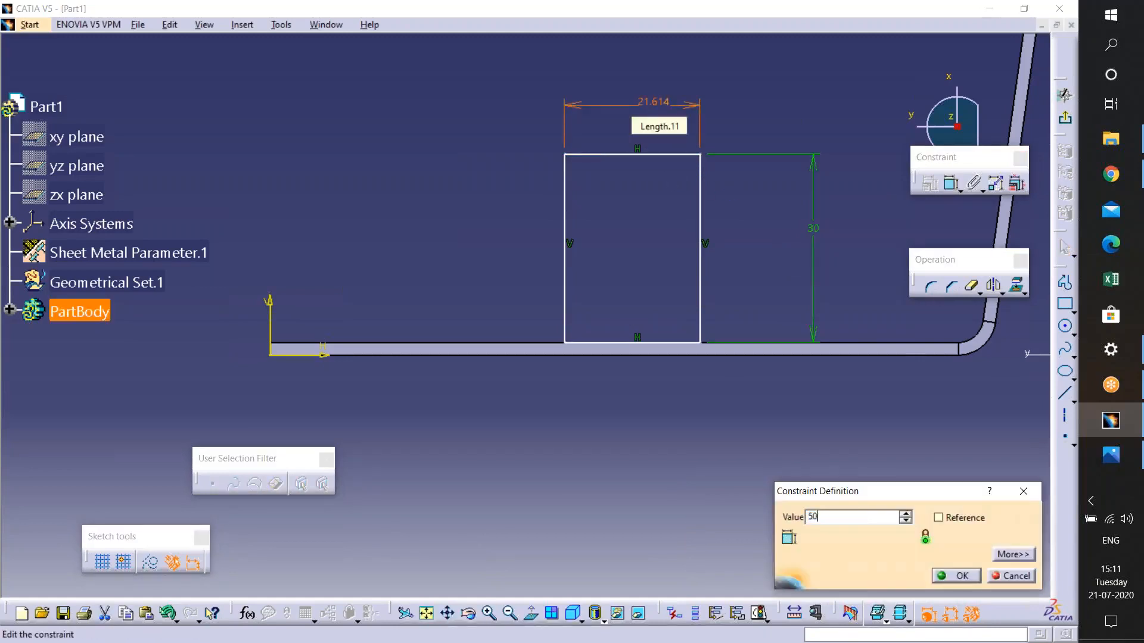
pyautogui.press('Return')
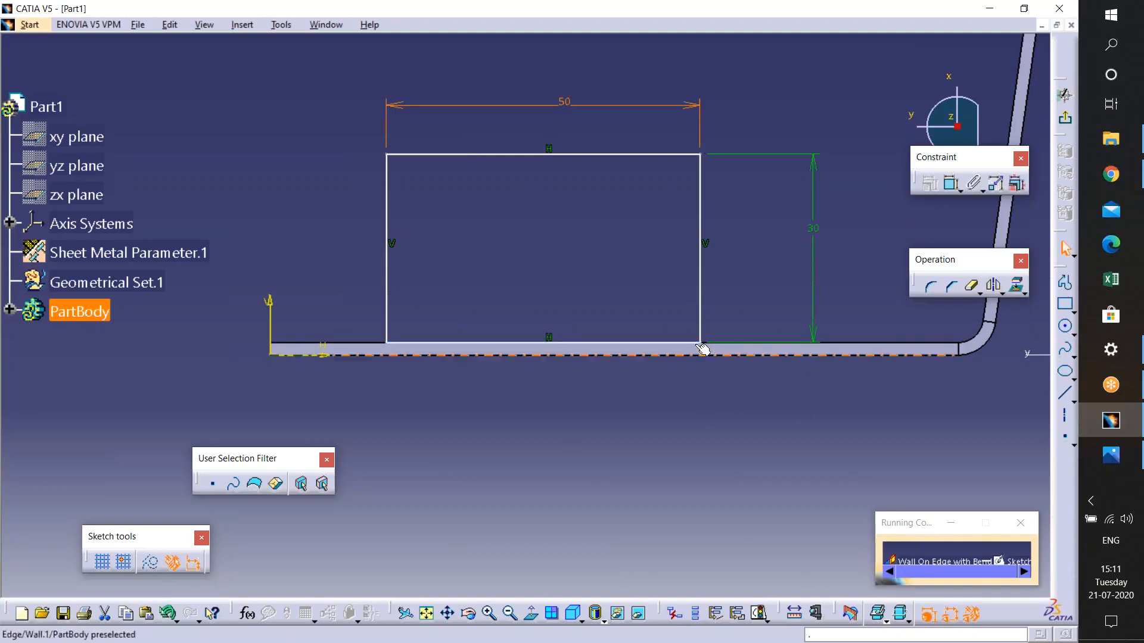
# - Dimension the offset between the vertical axis and the rectangle's left edge
pyautogui.moveTo(801, 346); pyautogui.dragTo(643, 381, button='middle')
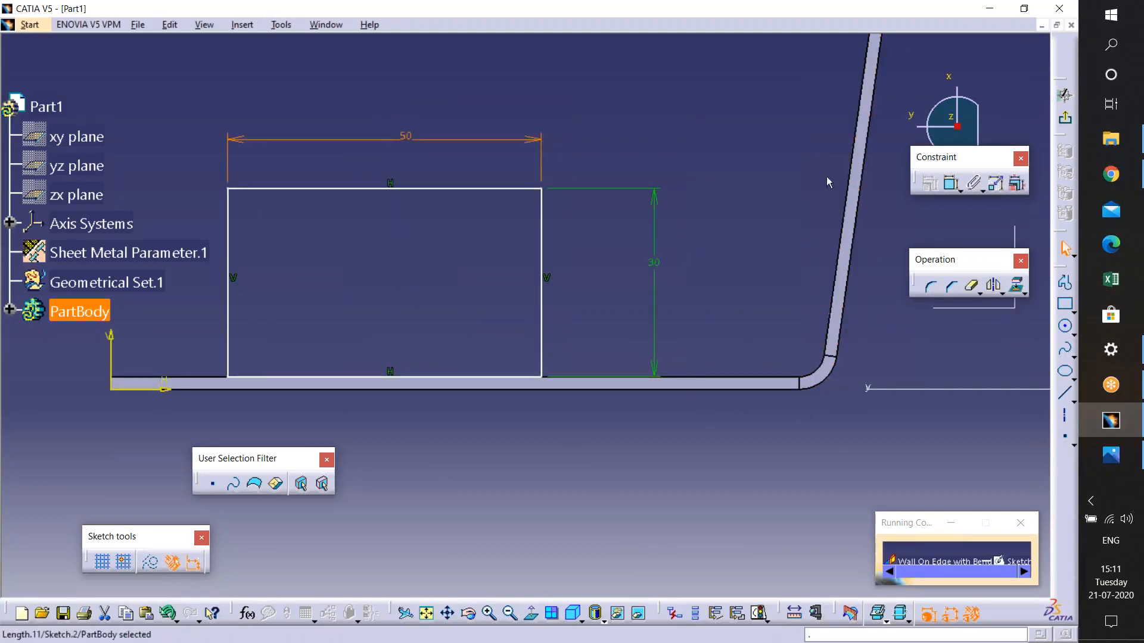
pyautogui.moveTo(534, 239); pyautogui.dragTo(698, 224, button='middle')
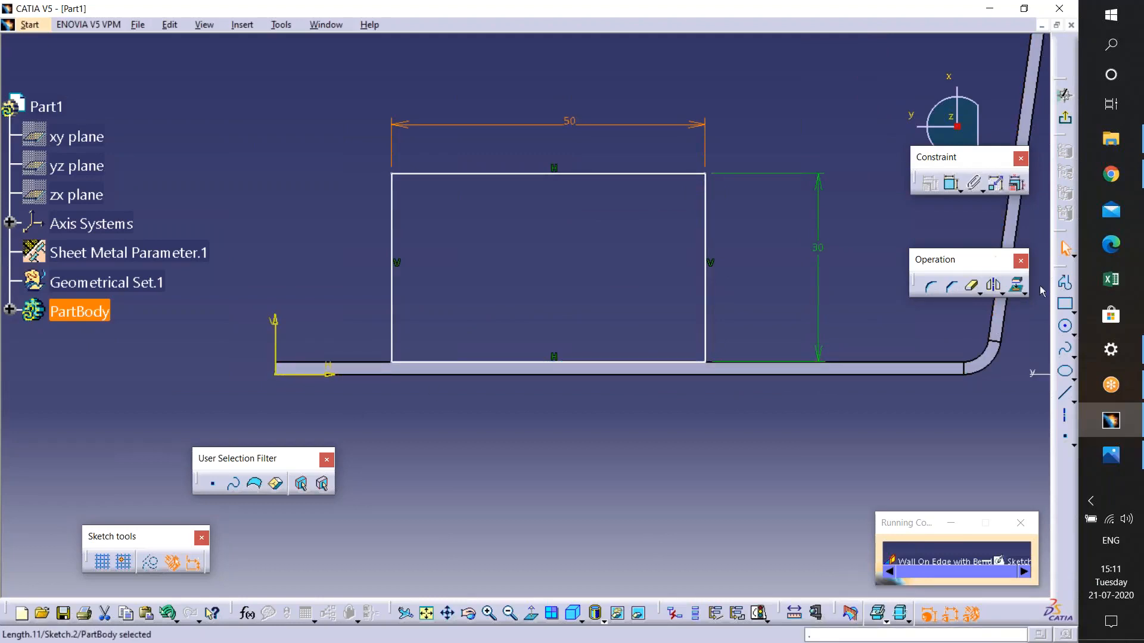
pyautogui.click(951, 183)
pyautogui.click(276, 374)
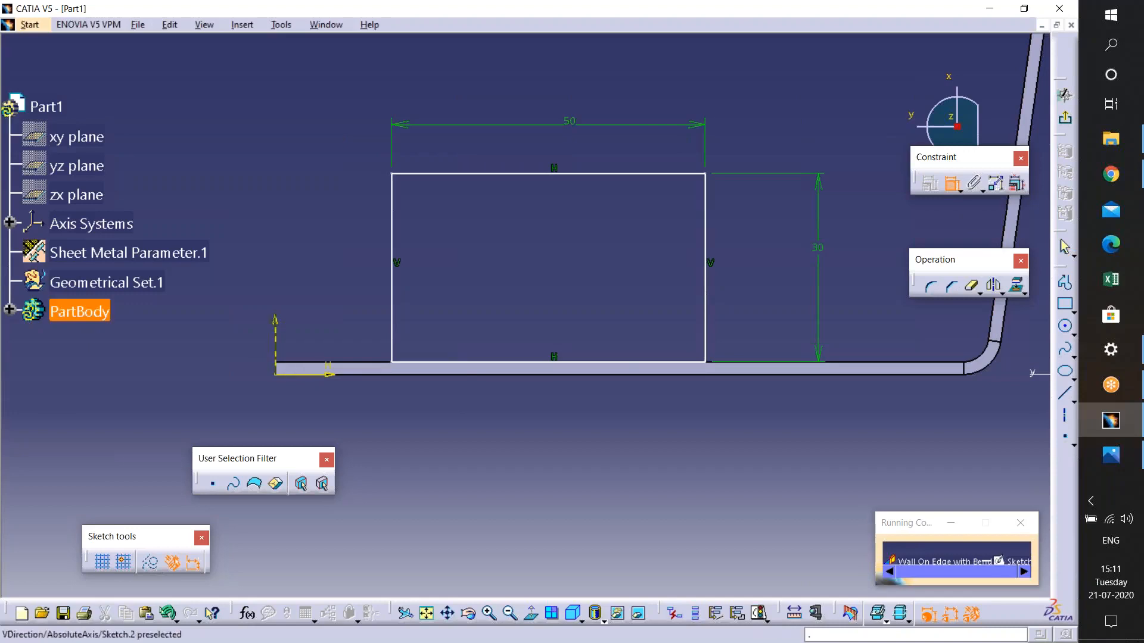
pyautogui.click(392, 248)
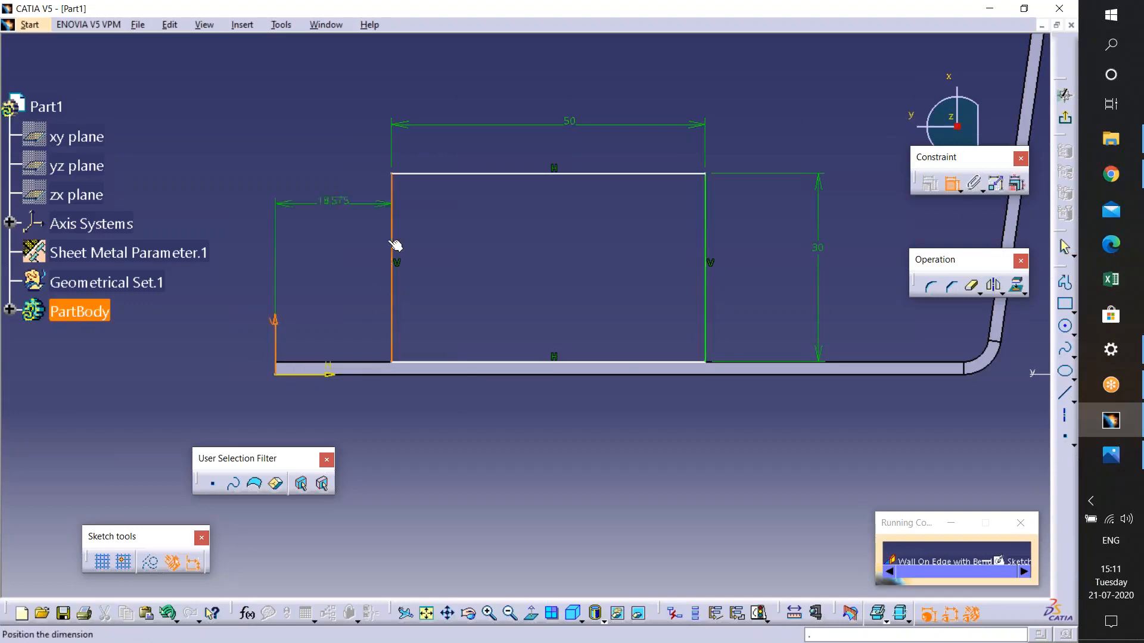
pyautogui.click(306, 213)
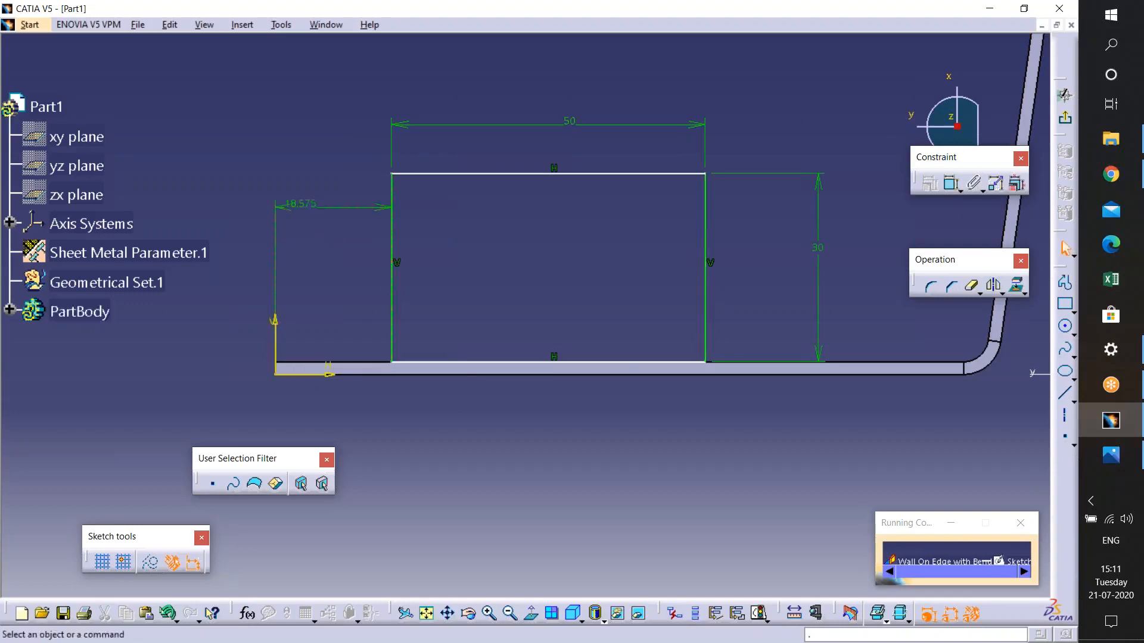
# - Set the offset between the vertical axis and the rectangle's left edge to 30 mm and exit the sketch
pyautogui.doubleClick(315, 209)
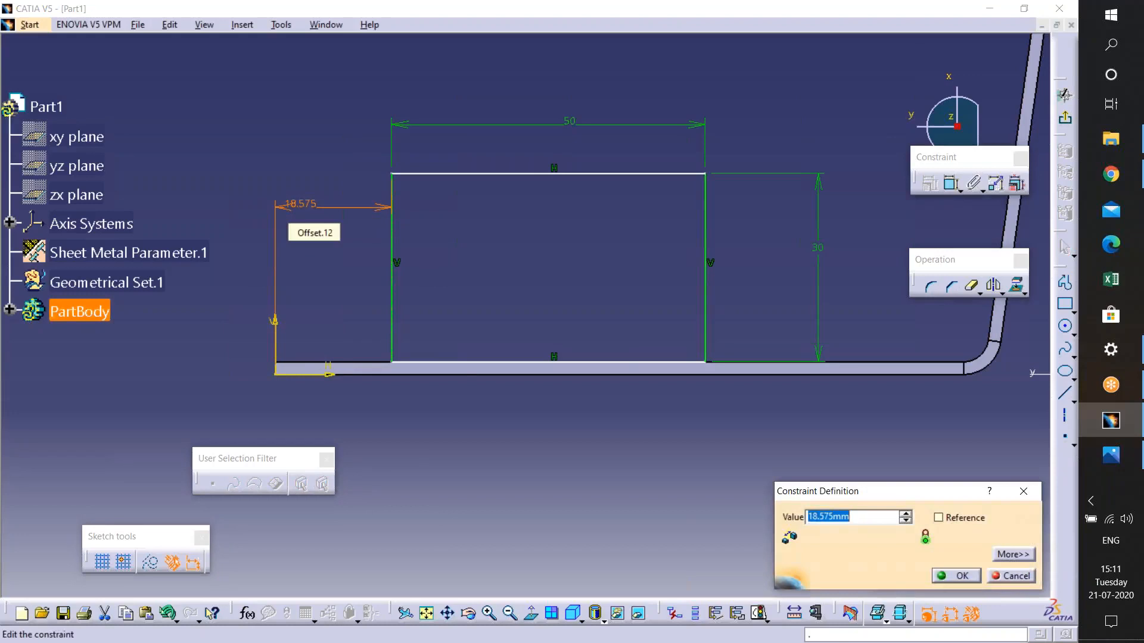
pyautogui.press('Return')
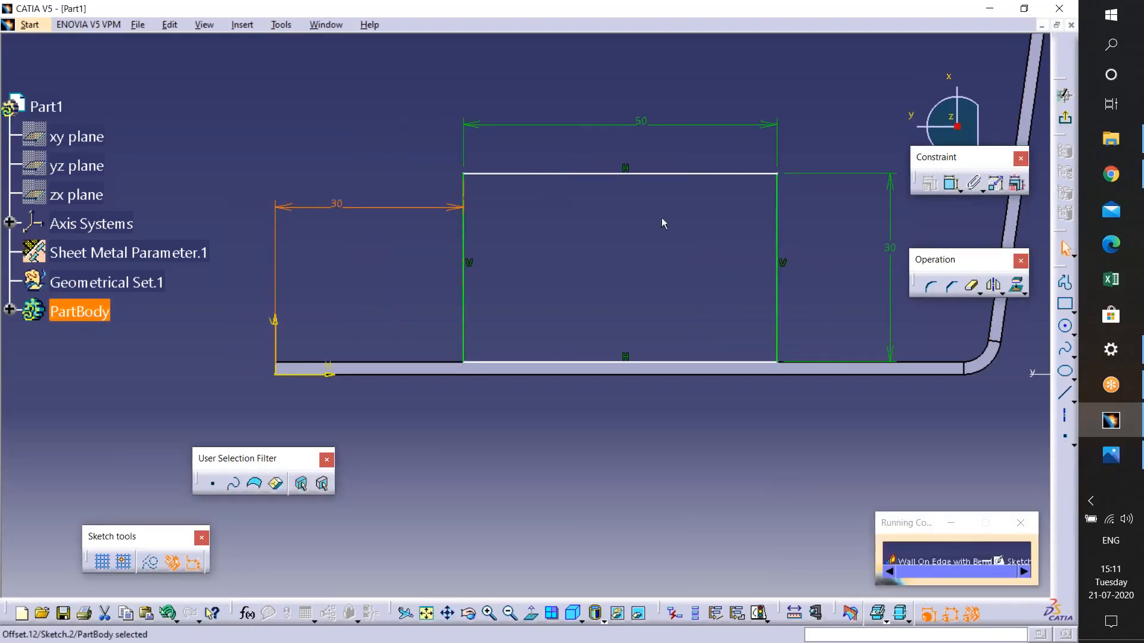
pyautogui.click(1065, 118)
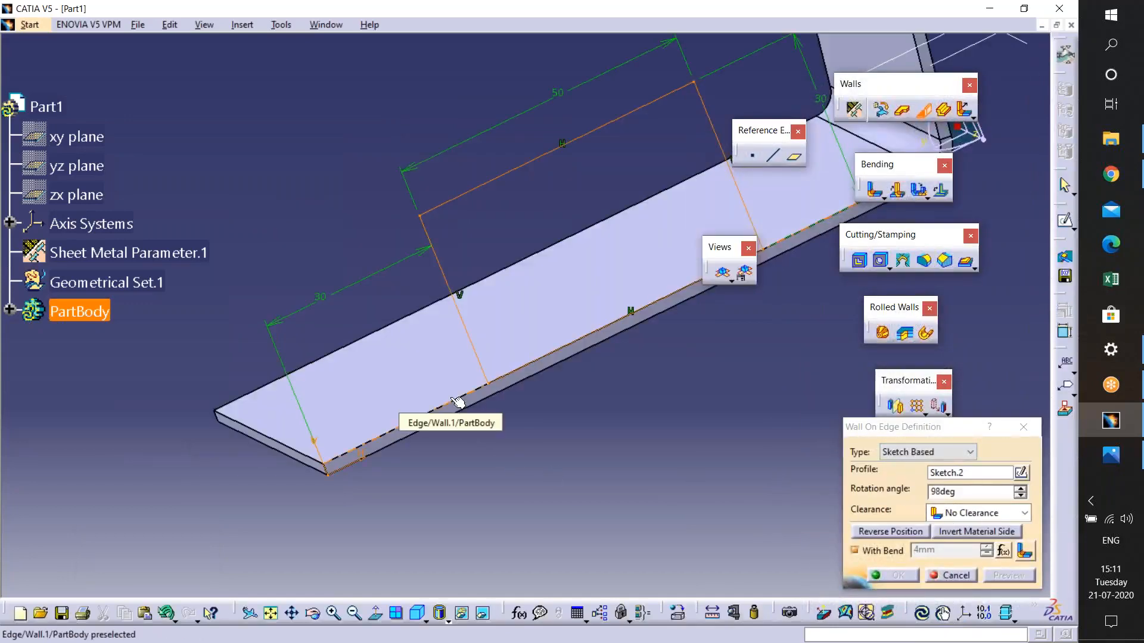
# - Select the base wall's long edge as the input edge for the sketch-based wall
pyautogui.moveTo(457, 402); pyautogui.dragTo(518, 389, button='middle')
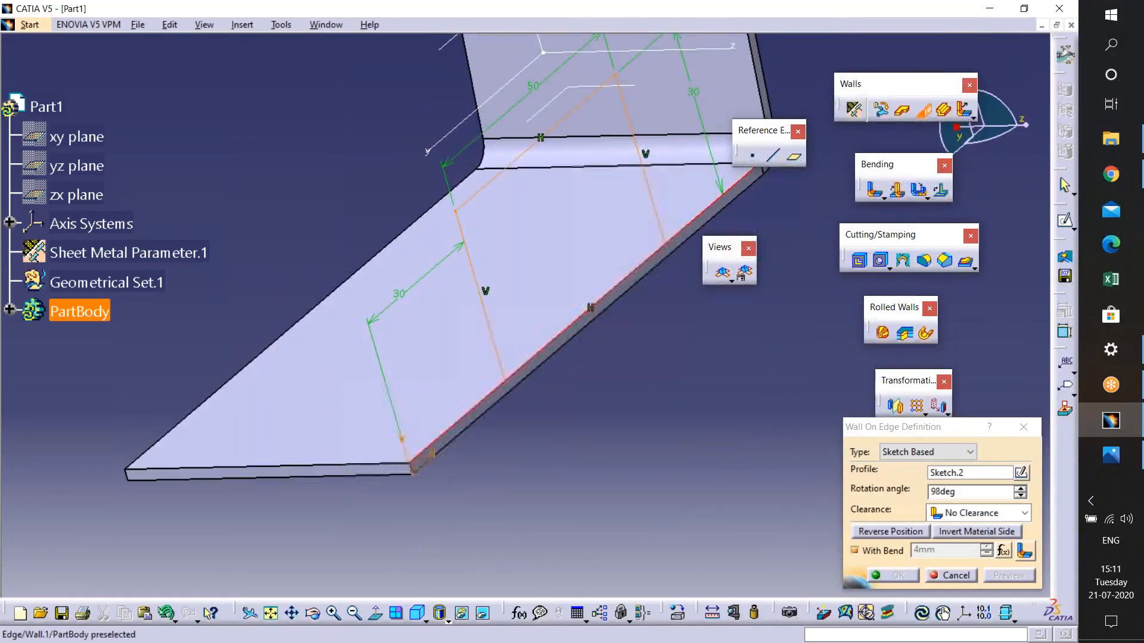
pyautogui.click(502, 396)
pyautogui.moveTo(502, 399); pyautogui.dragTo(555, 345, button='middle')
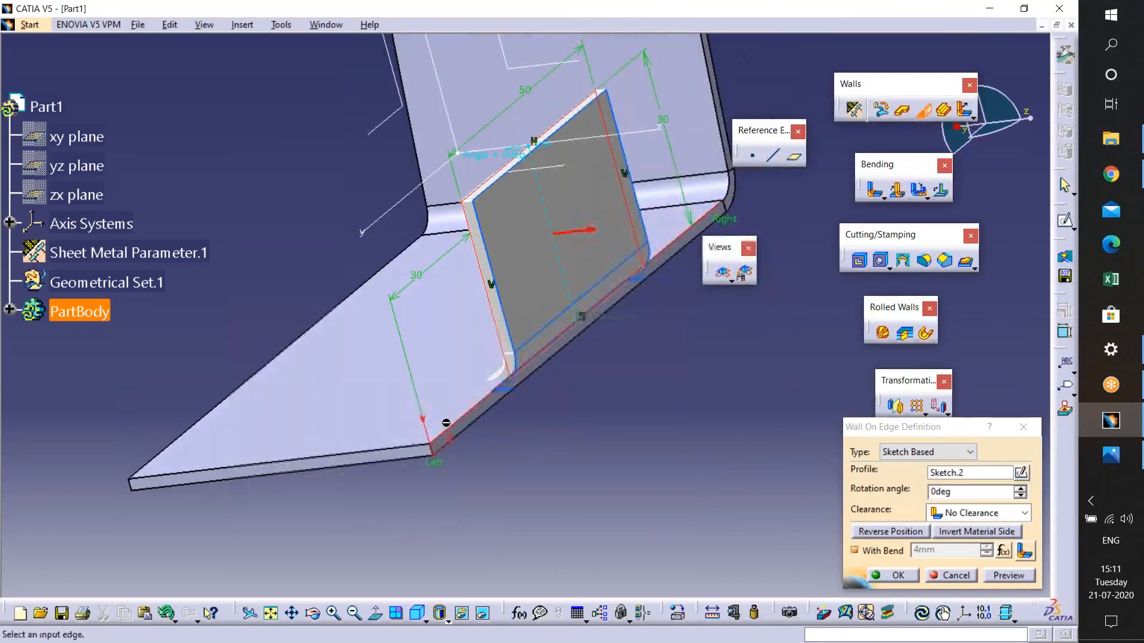
# - Set the wall's rotation angle to 4deg
pyautogui.moveTo(522, 419); pyautogui.dragTo(566, 365, button='middle')
pyautogui.moveTo(538, 467); pyautogui.dragTo(549, 416, button='middle')
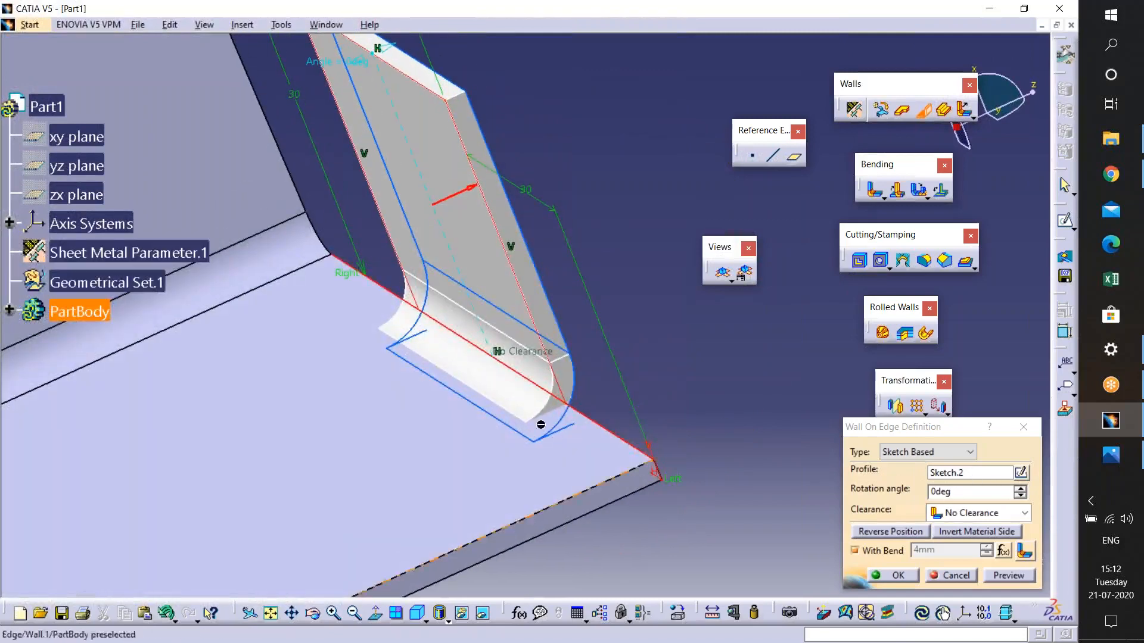
pyautogui.moveTo(449, 339); pyautogui.dragTo(570, 214, button='middle')
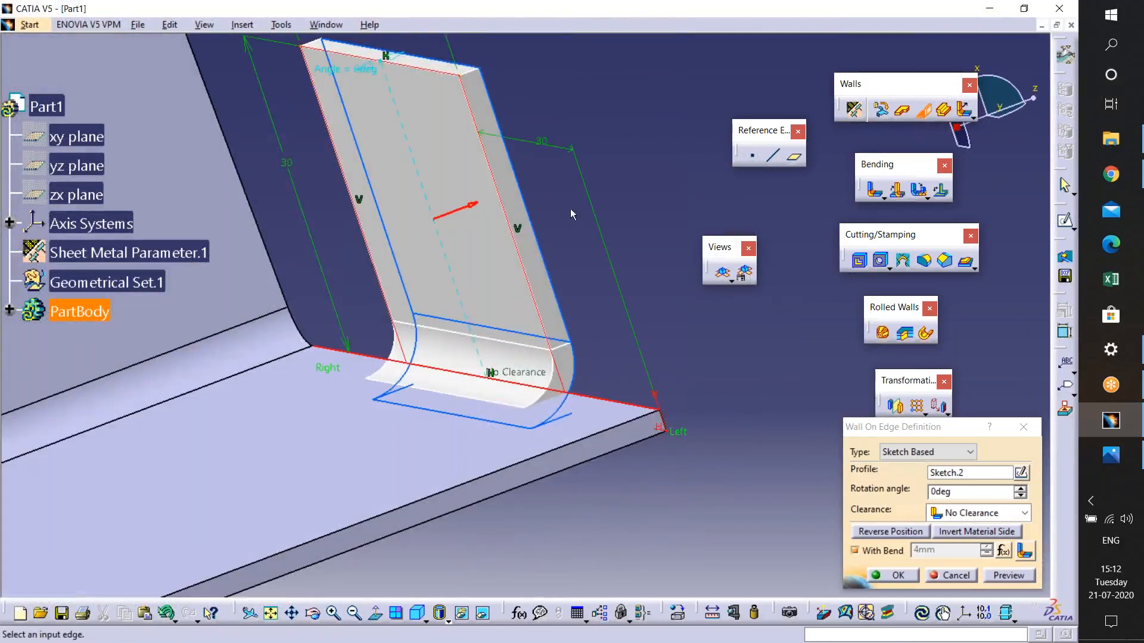
pyautogui.click(1020, 488)
pyautogui.click(1020, 488)
pyautogui.click(1020, 488)
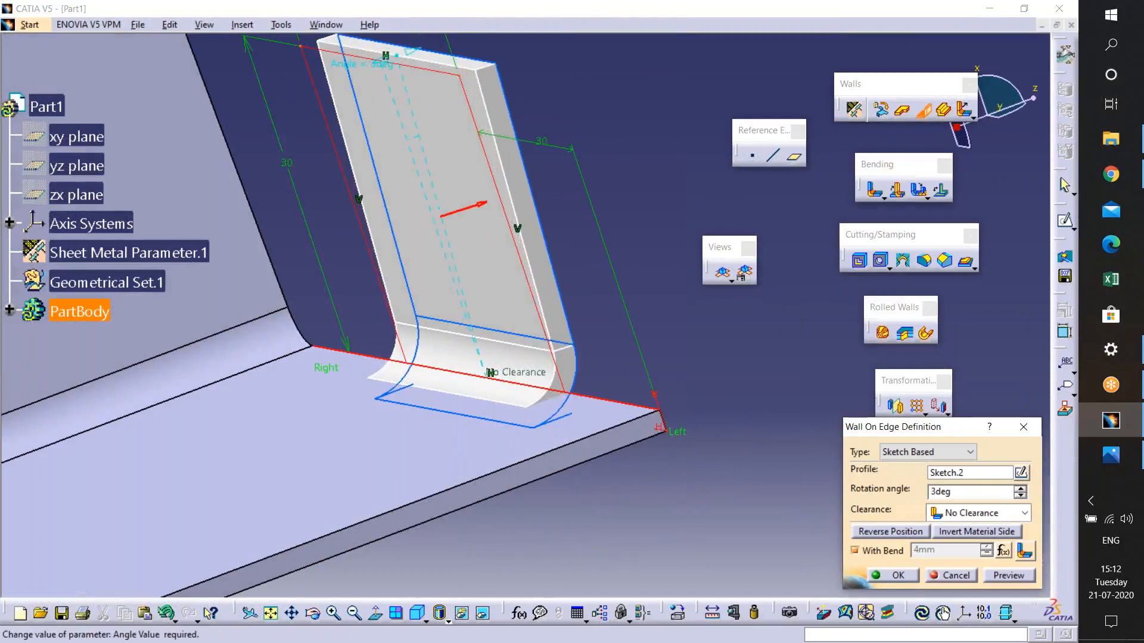
pyautogui.click(1020, 488)
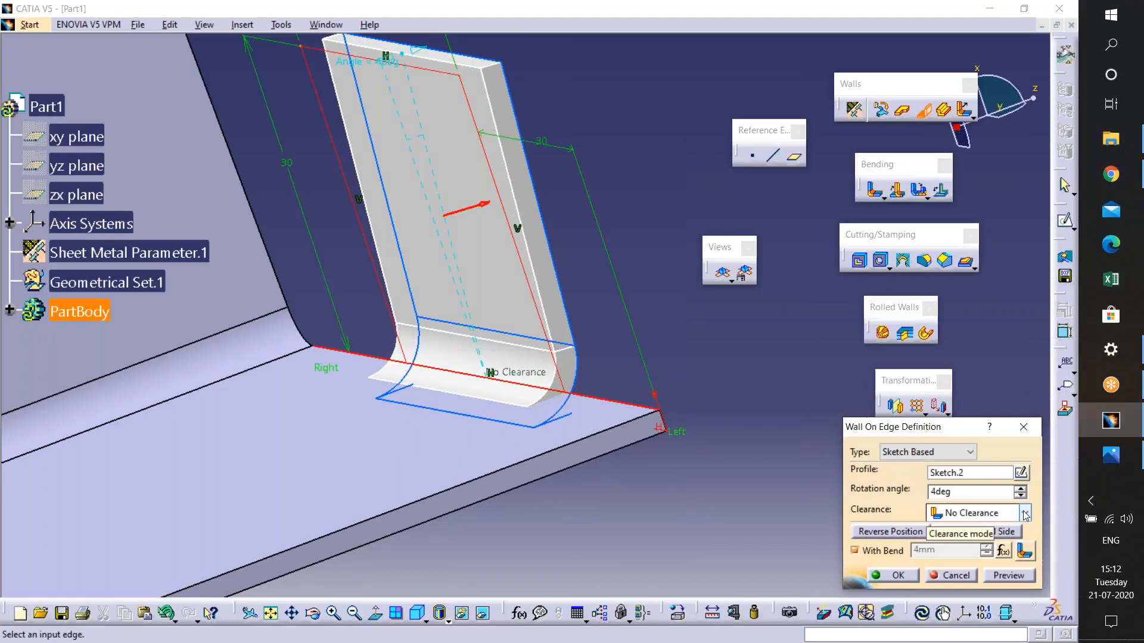
pyautogui.click(900, 531)
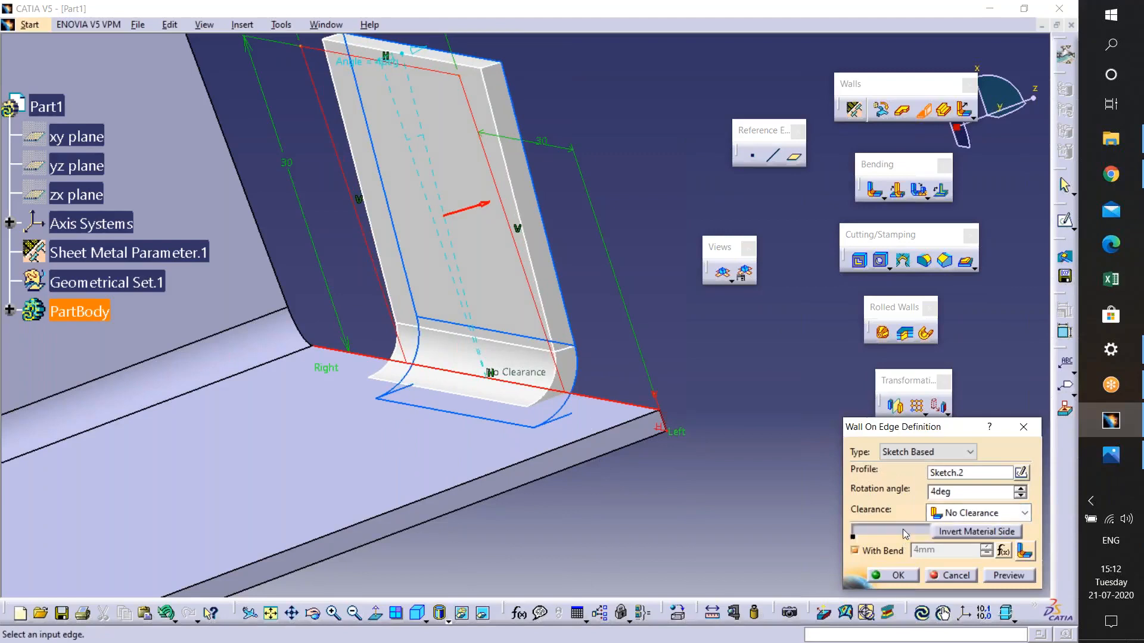
pyautogui.keyDown('ctrl'); pyautogui.moveTo(559, 495); pyautogui.dragTo(563, 566, button='middle'); pyautogui.keyUp('ctrl')
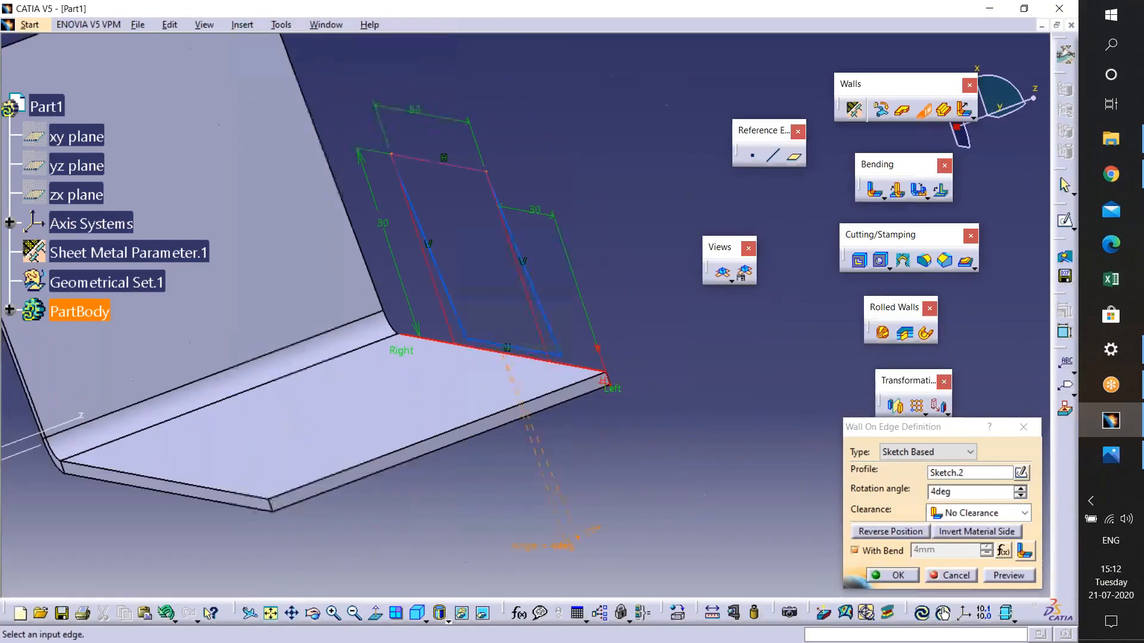
pyautogui.click(1009, 576)
pyautogui.click(650, 372)
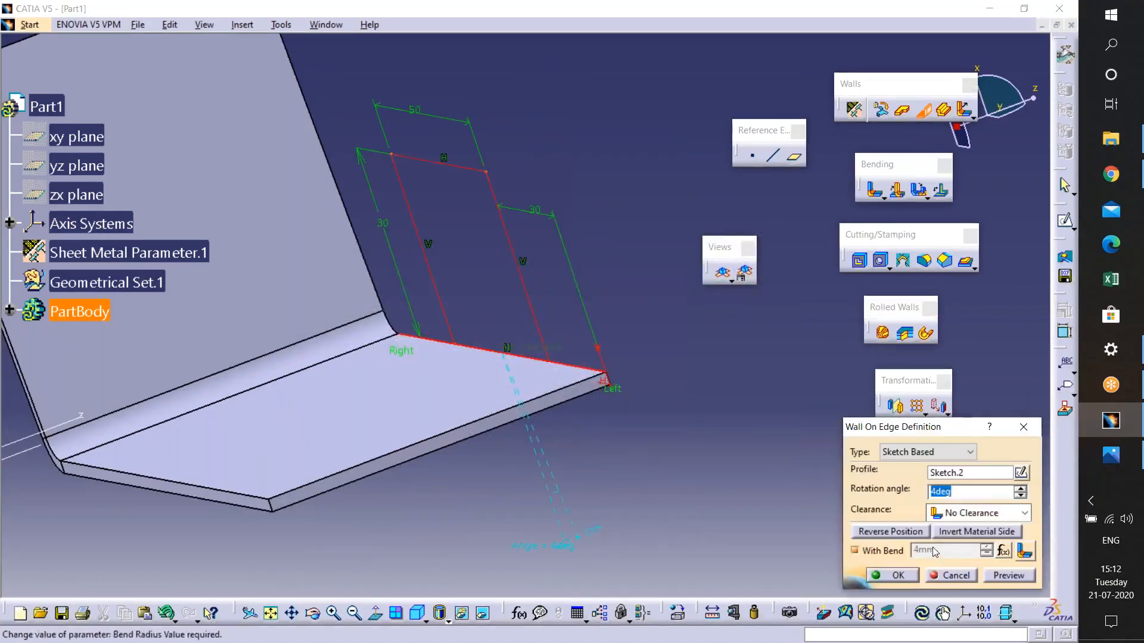
pyautogui.click(892, 533)
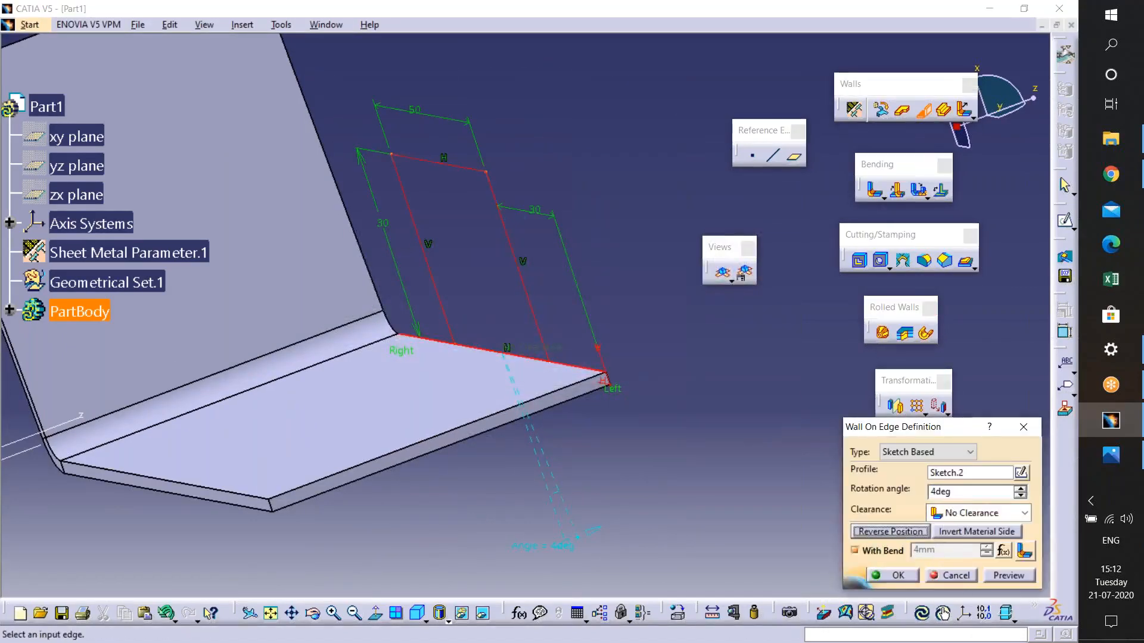
# - Confirm the sketch-based wall on edge
pyautogui.click(894, 576)
pyautogui.moveTo(534, 434); pyautogui.dragTo(566, 463, button='middle')
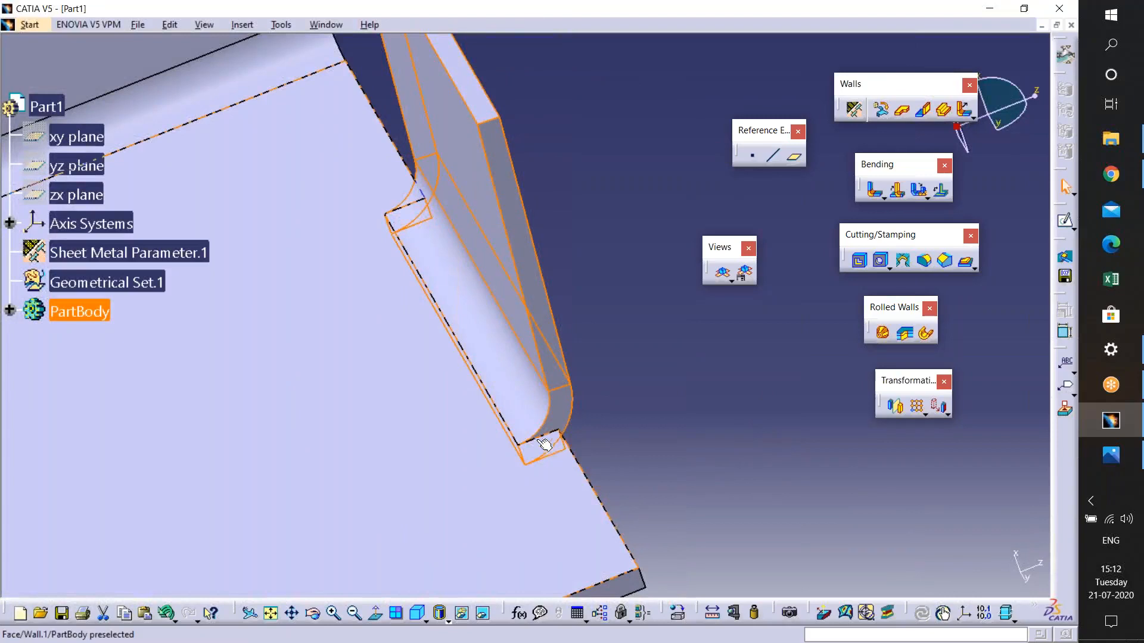
pyautogui.moveTo(569, 469); pyautogui.dragTo(572, 393, button='middle')
pyautogui.click(698, 565)
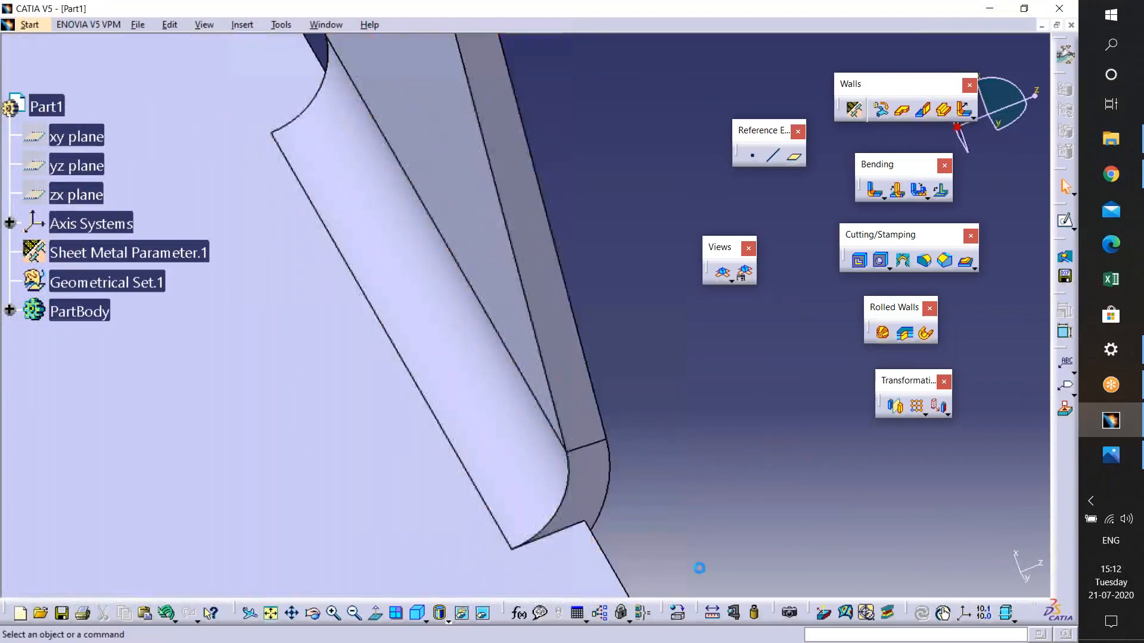
pyautogui.moveTo(698, 566); pyautogui.dragTo(729, 332, button='middle')
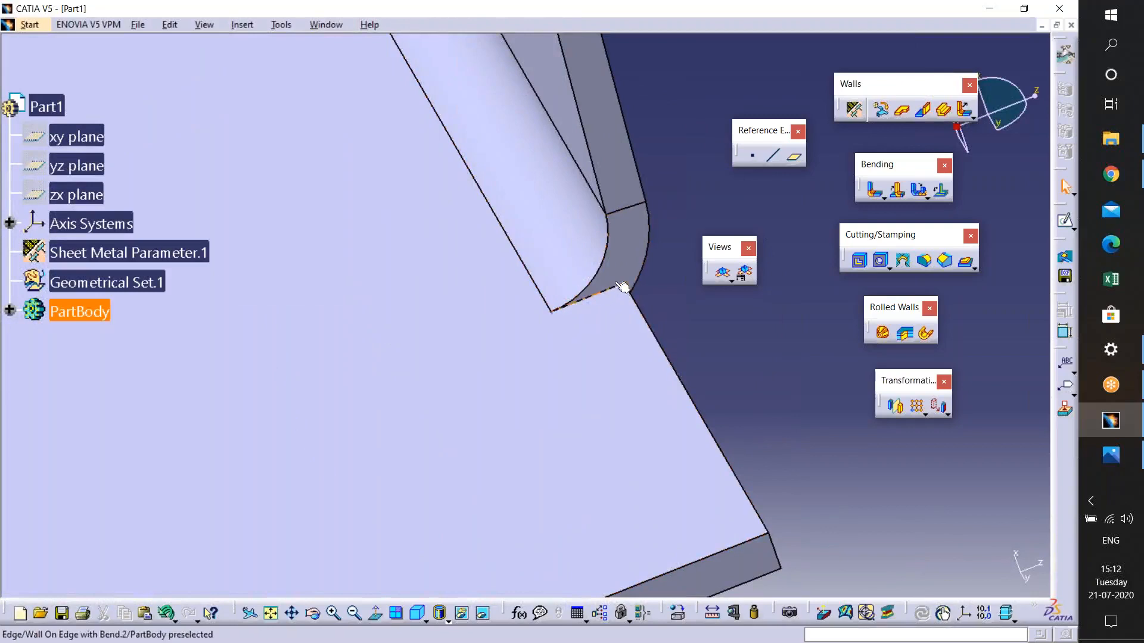
# - Edit the wall on edge and set its left bend extremity to Minimum with square relief
pyautogui.doubleClick(619, 247)
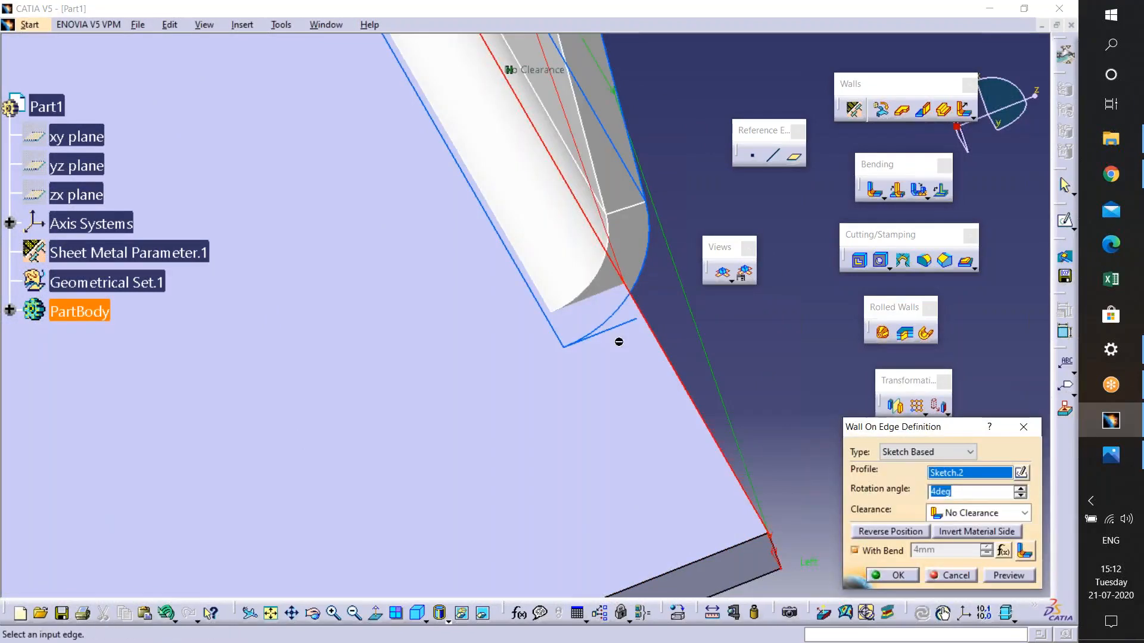
pyautogui.click(1021, 552)
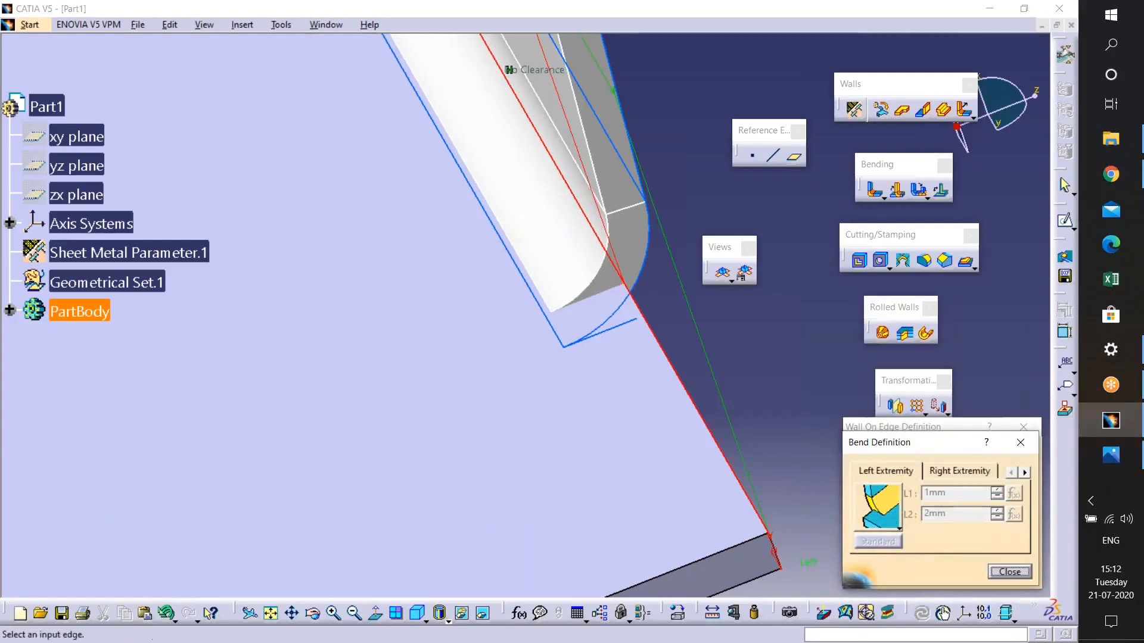
pyautogui.moveTo(571, 290); pyautogui.dragTo(497, 239, button='middle')
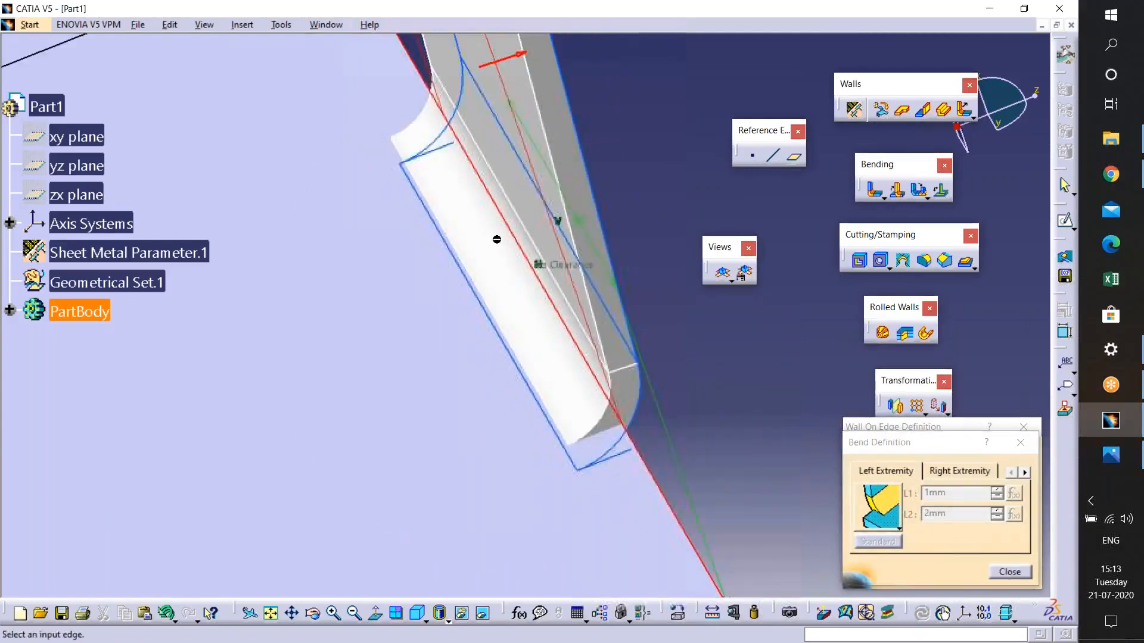
pyautogui.click(899, 526)
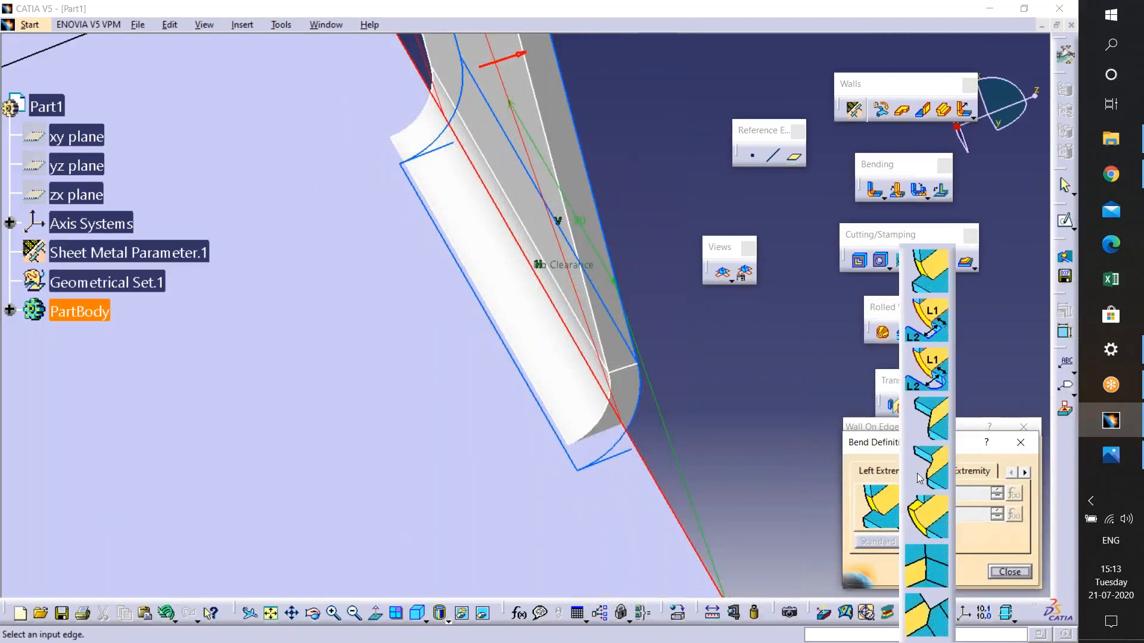
pyautogui.click(917, 332)
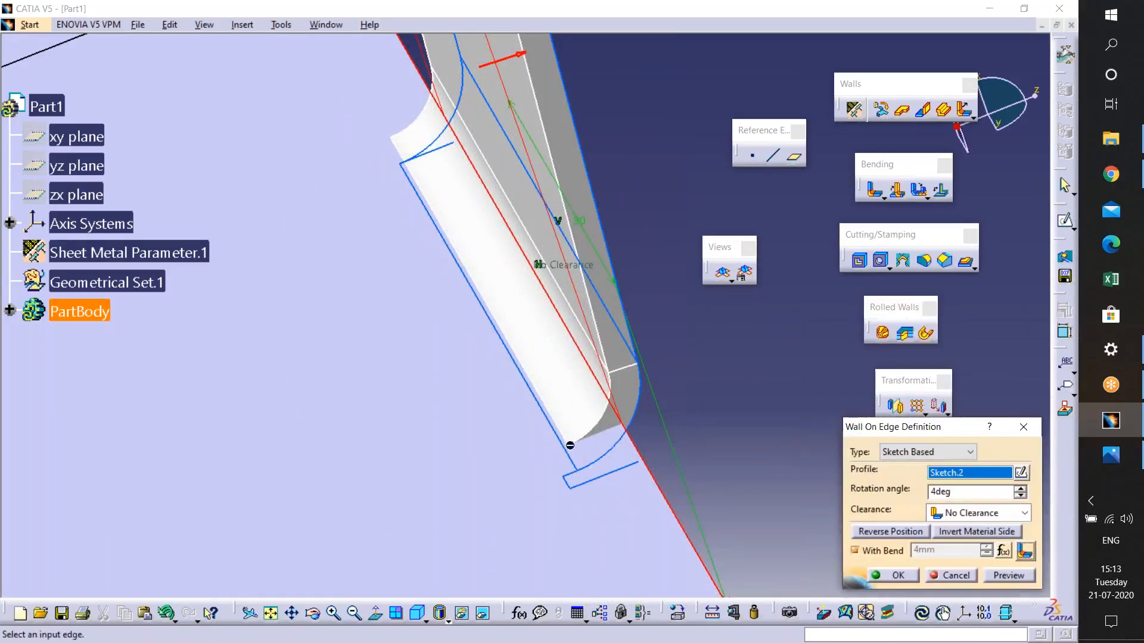
pyautogui.click(1024, 552)
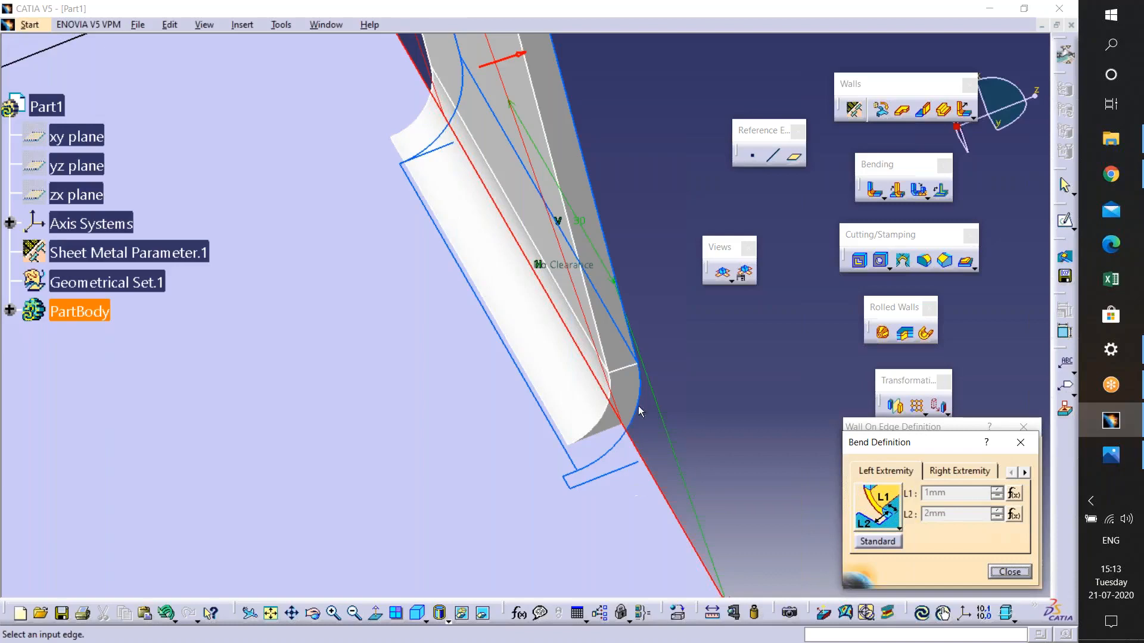
pyautogui.click(897, 529)
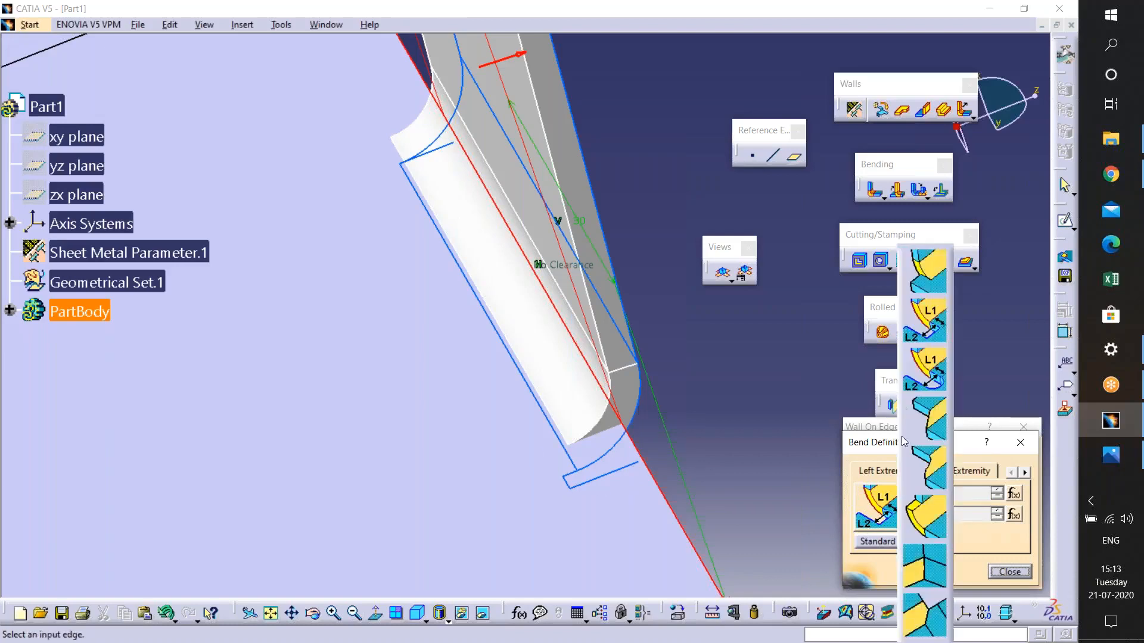
pyautogui.click(924, 342)
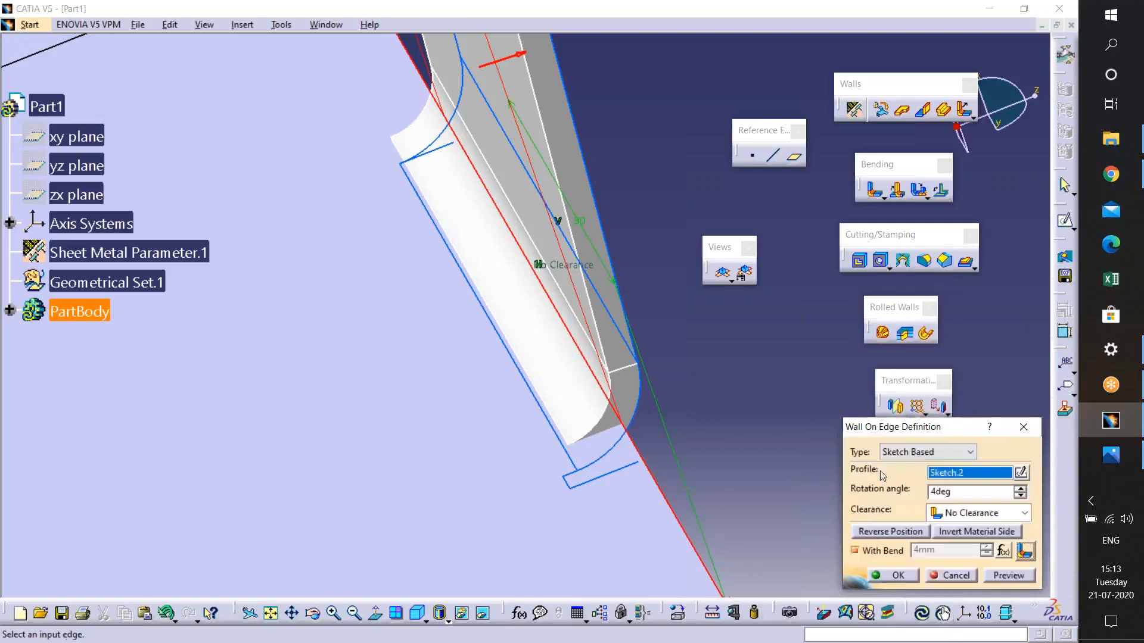
# - Set the right bend extremity to Minimum with round relief, preview, and confirm the wall
pyautogui.click(1025, 552)
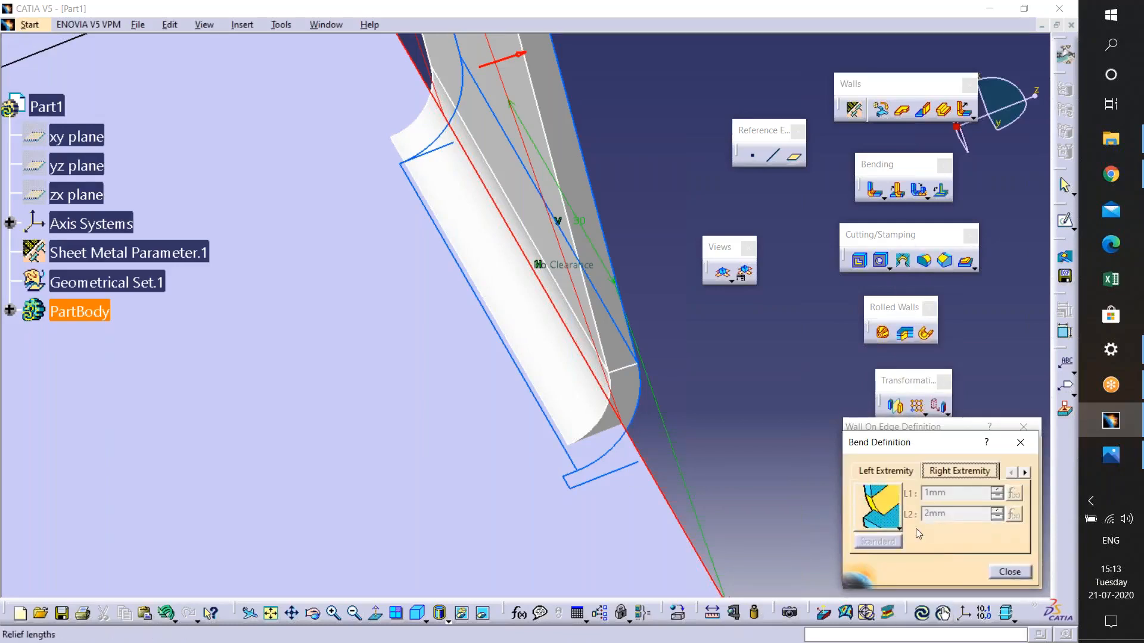
pyautogui.click(879, 513)
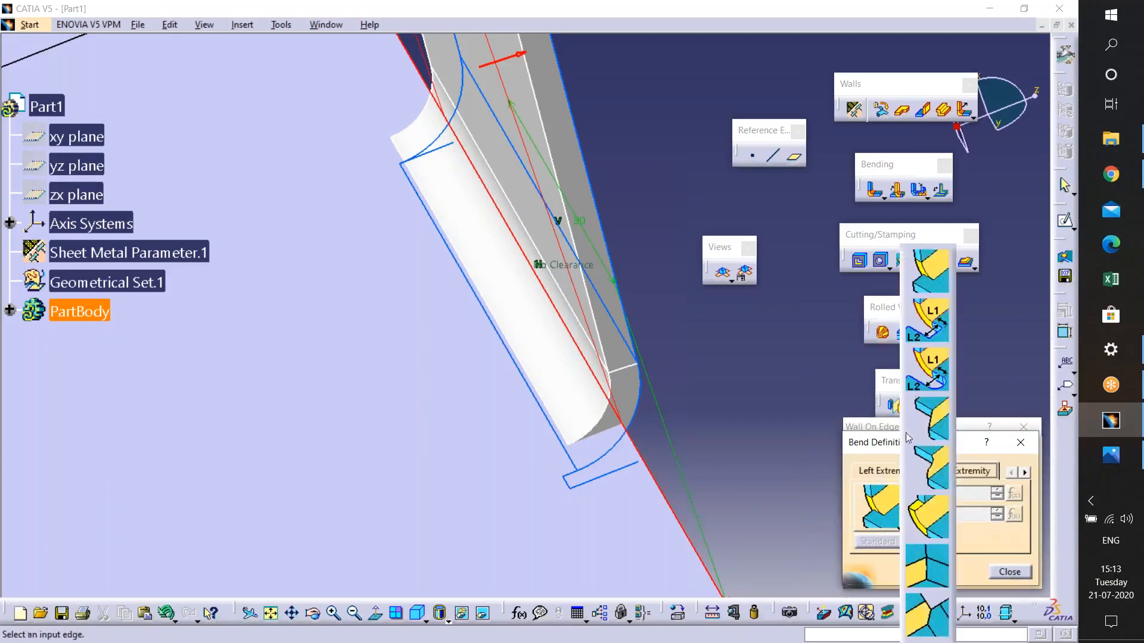
pyautogui.click(931, 382)
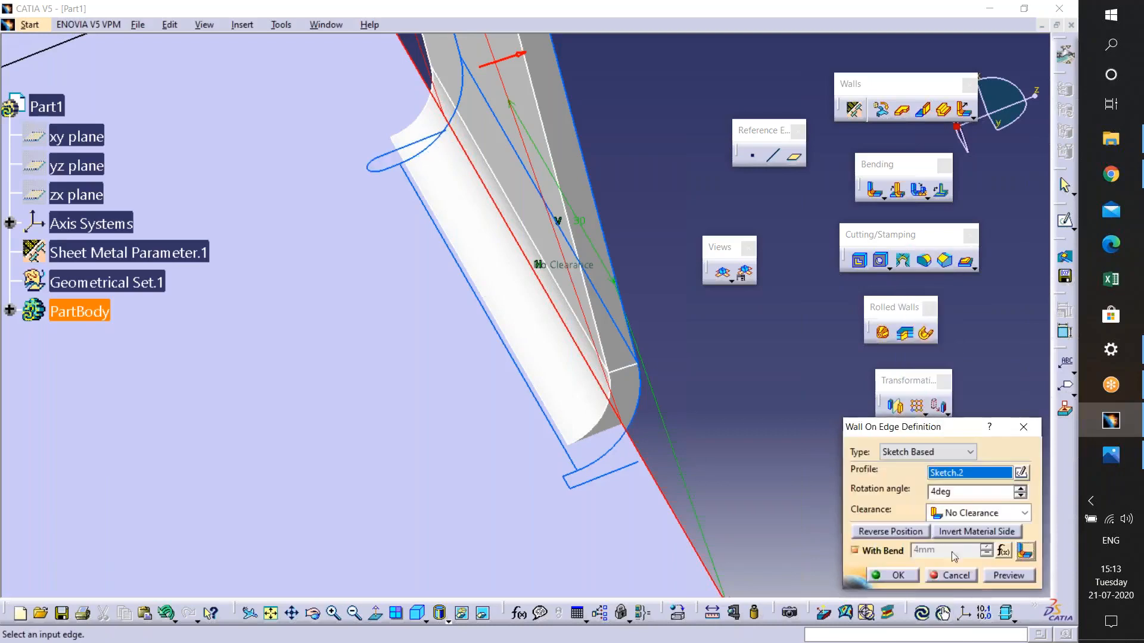
pyautogui.click(1009, 575)
pyautogui.click(895, 574)
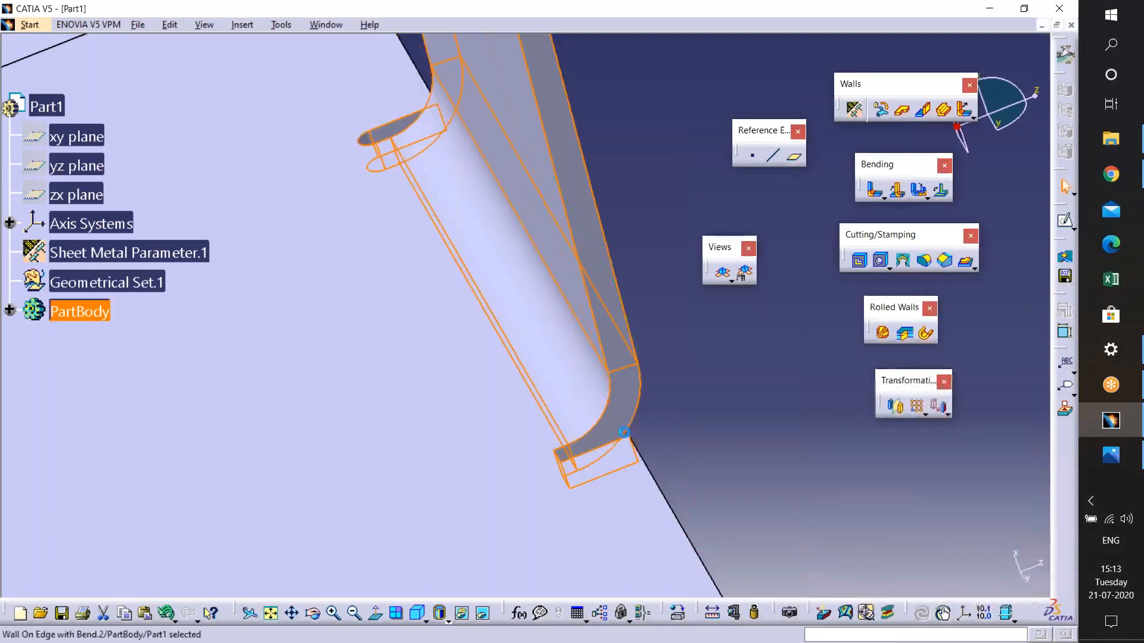
# - Orbit around the part to inspect the bend reliefs at both ends of the new wall
pyautogui.click(665, 458)
pyautogui.moveTo(690, 454); pyautogui.dragTo(602, 545, button='middle')
pyautogui.moveTo(539, 569); pyautogui.dragTo(542, 501, button='middle')
pyautogui.moveTo(537, 363); pyautogui.dragTo(675, 433, button='middle')
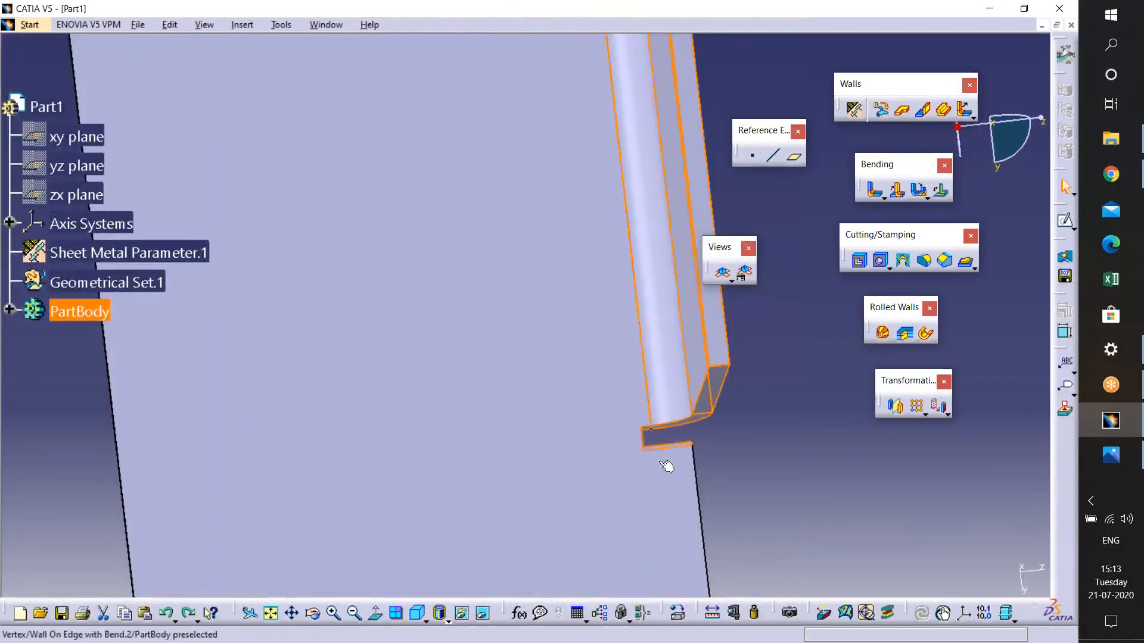
pyautogui.click(684, 431)
pyautogui.moveTo(683, 431); pyautogui.dragTo(695, 378, button='middle')
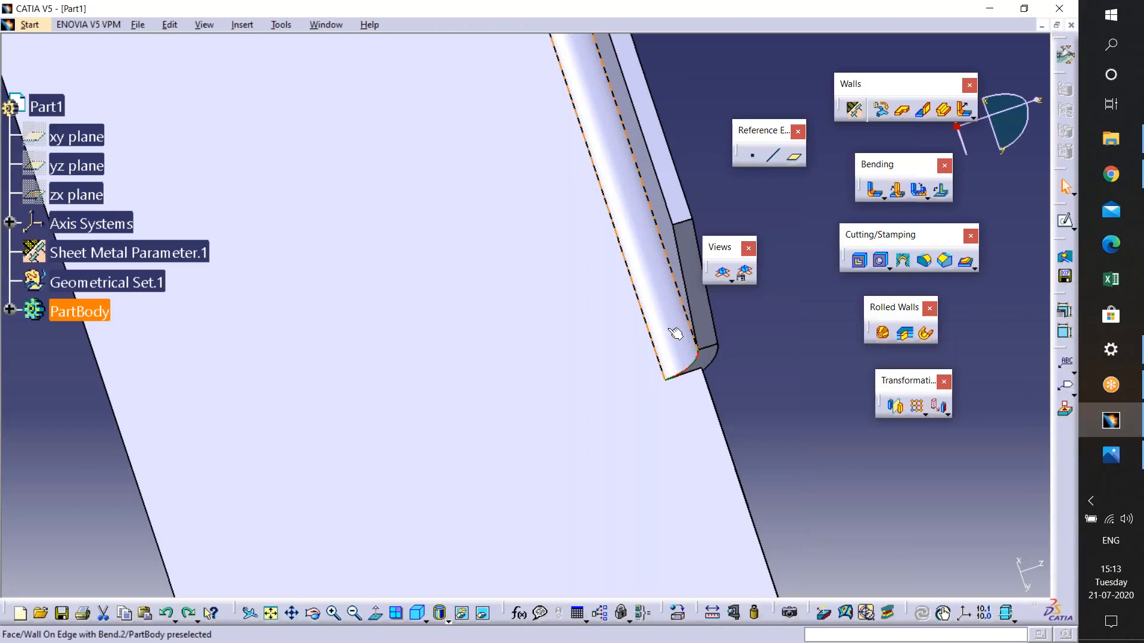
pyautogui.moveTo(677, 396); pyautogui.dragTo(514, 225, button='middle')
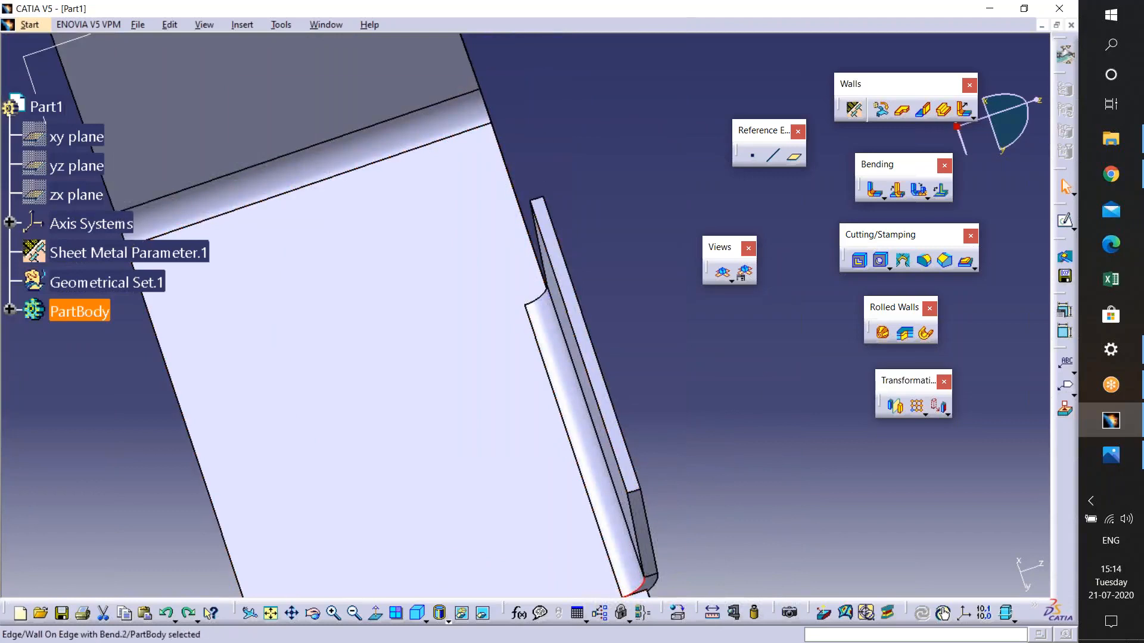
pyautogui.moveTo(542, 169); pyautogui.dragTo(536, 374, button='middle')
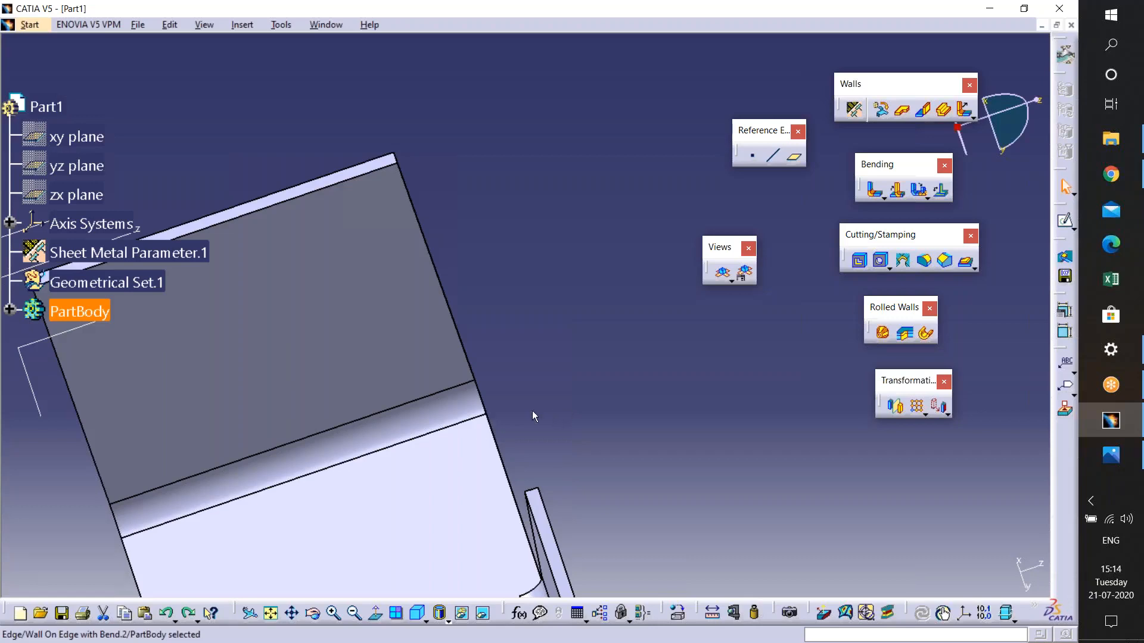
pyautogui.moveTo(486, 413); pyautogui.dragTo(704, 331, button='middle')
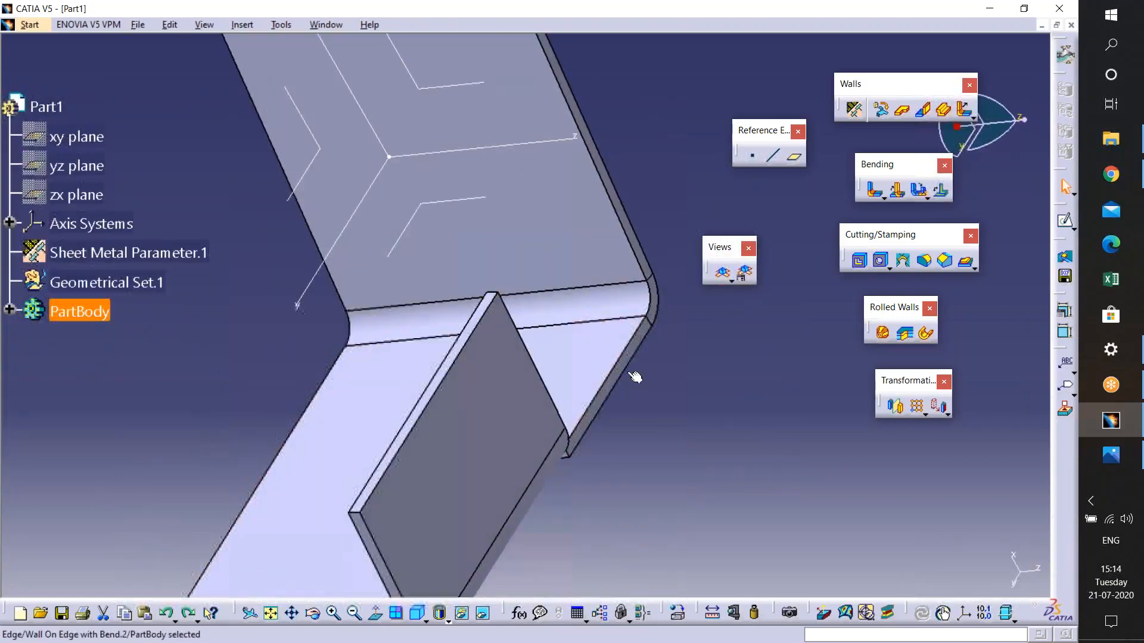
pyautogui.click(658, 306)
pyautogui.click(653, 281)
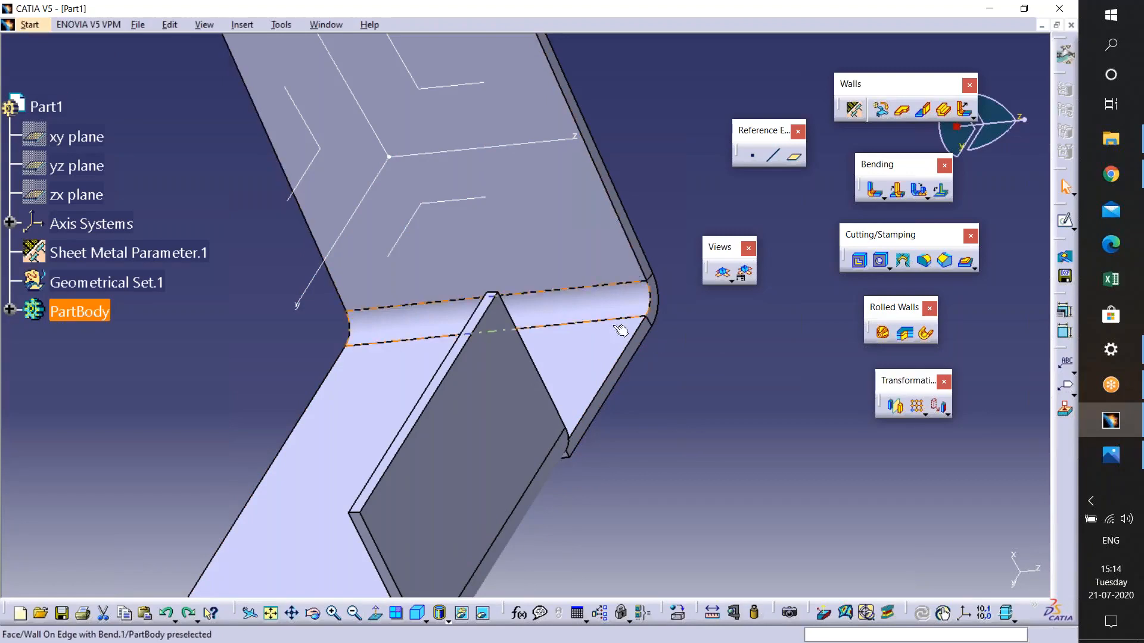
pyautogui.moveTo(598, 324); pyautogui.dragTo(732, 363, button='middle')
pyautogui.moveTo(581, 480); pyautogui.dragTo(606, 316, button='middle')
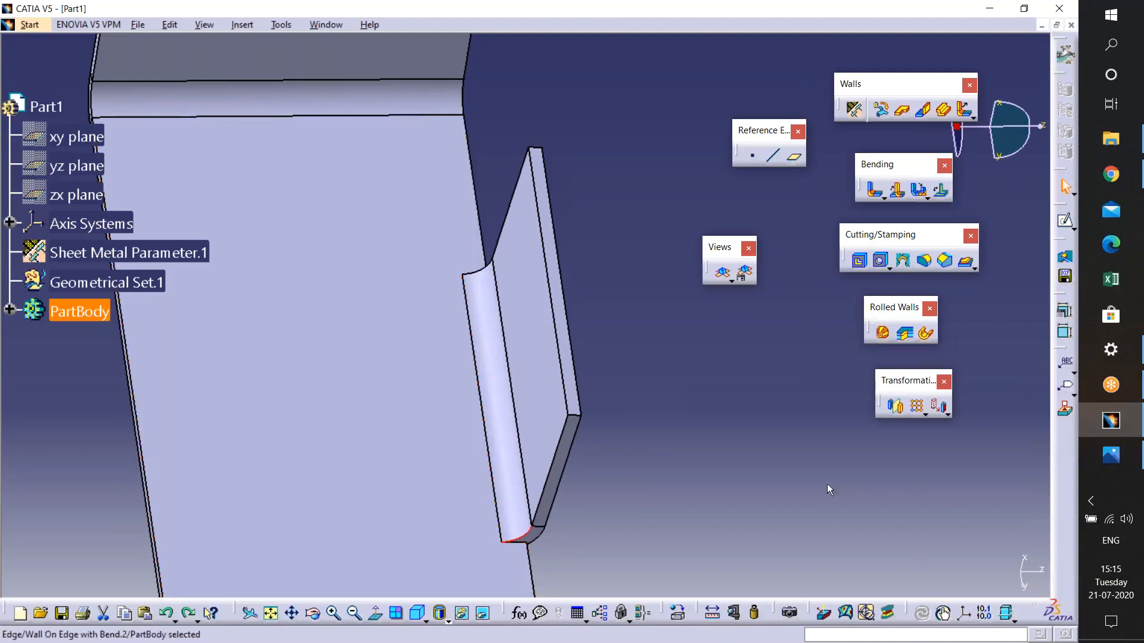
pyautogui.doubleClick(554, 432)
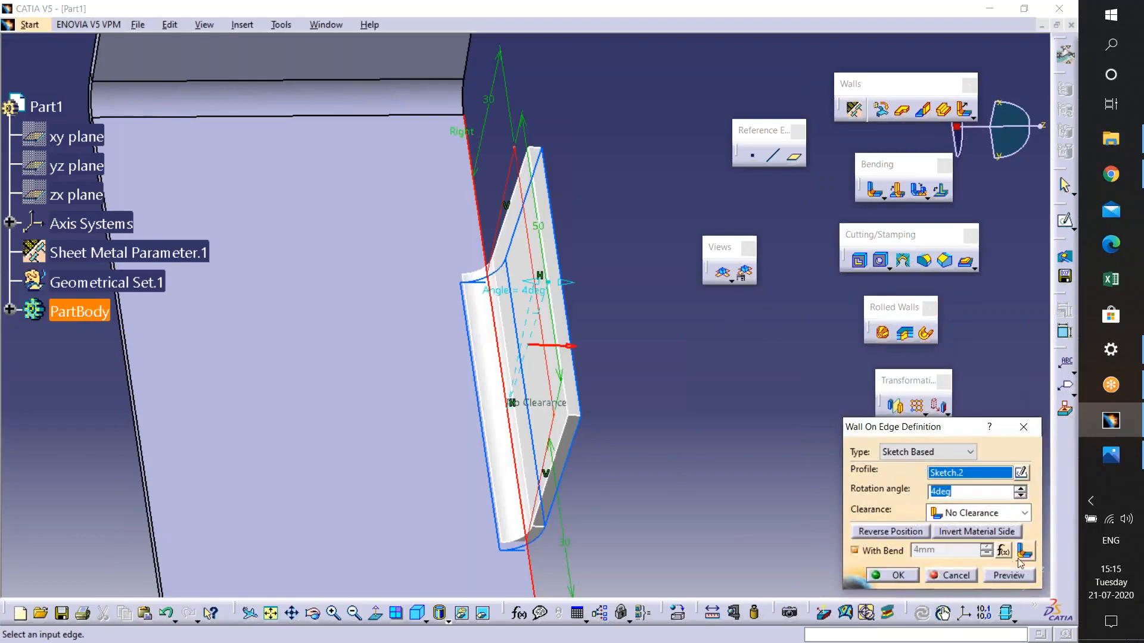
pyautogui.click(1023, 551)
pyautogui.click(1010, 572)
pyautogui.click(952, 574)
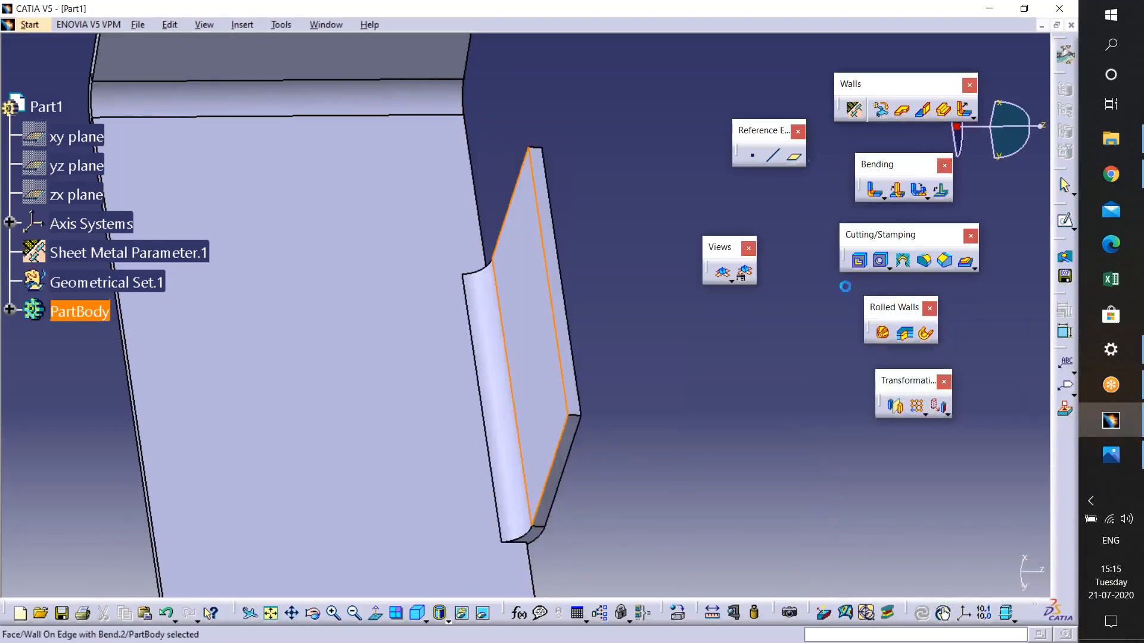
# - Set the sheet metal parameters' default bend extremity to Square relief
pyautogui.click(854, 109)
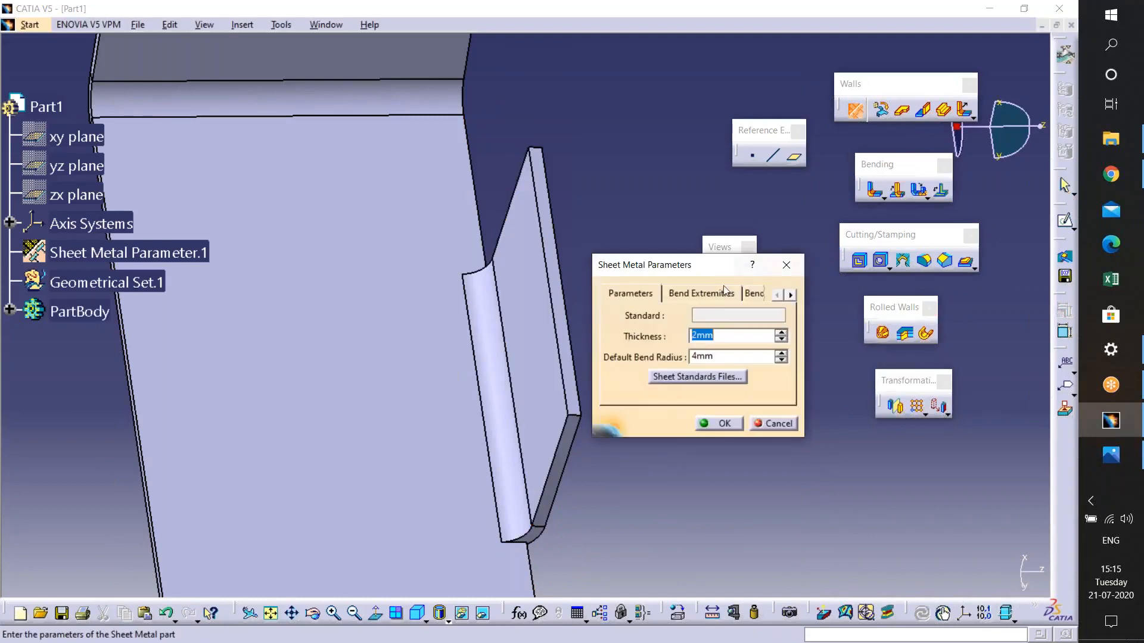
pyautogui.click(703, 300)
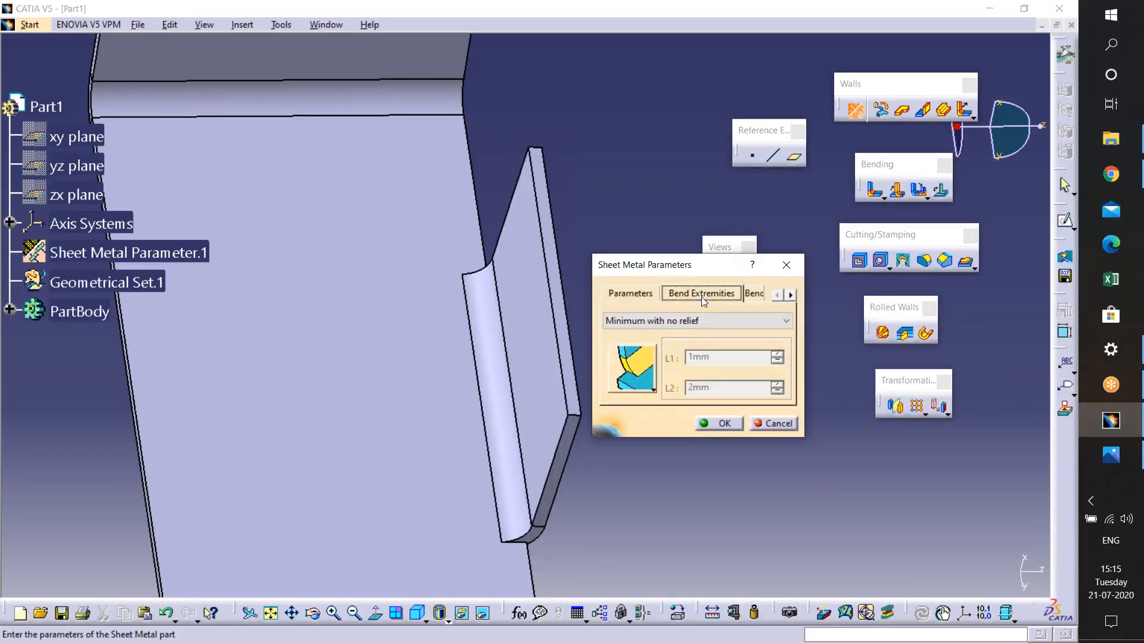
pyautogui.click(648, 322)
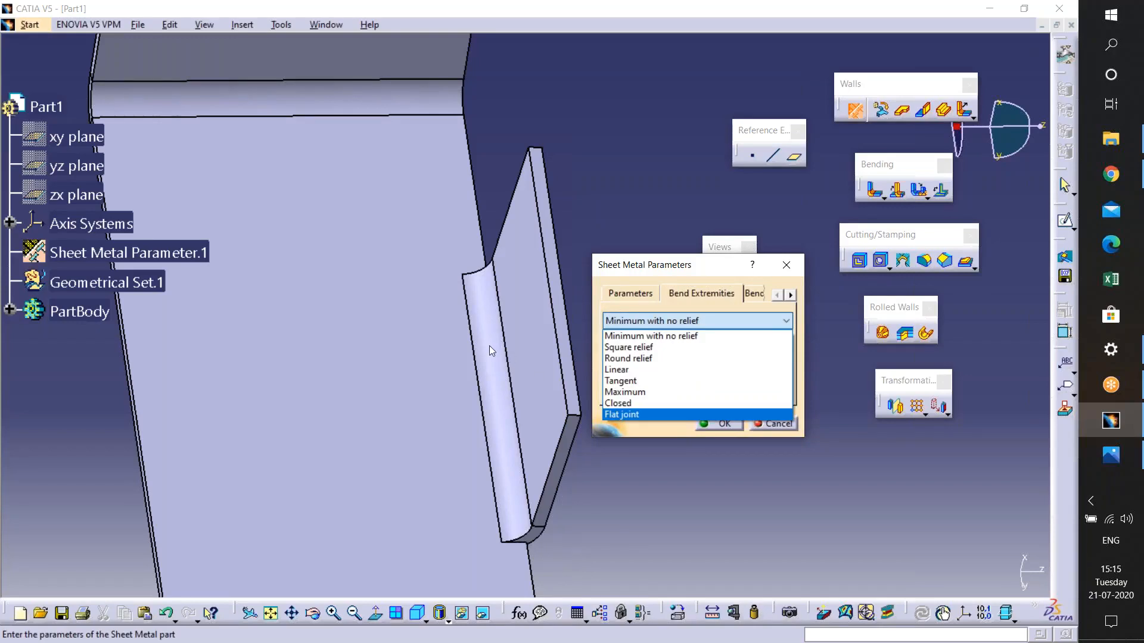
pyautogui.click(678, 348)
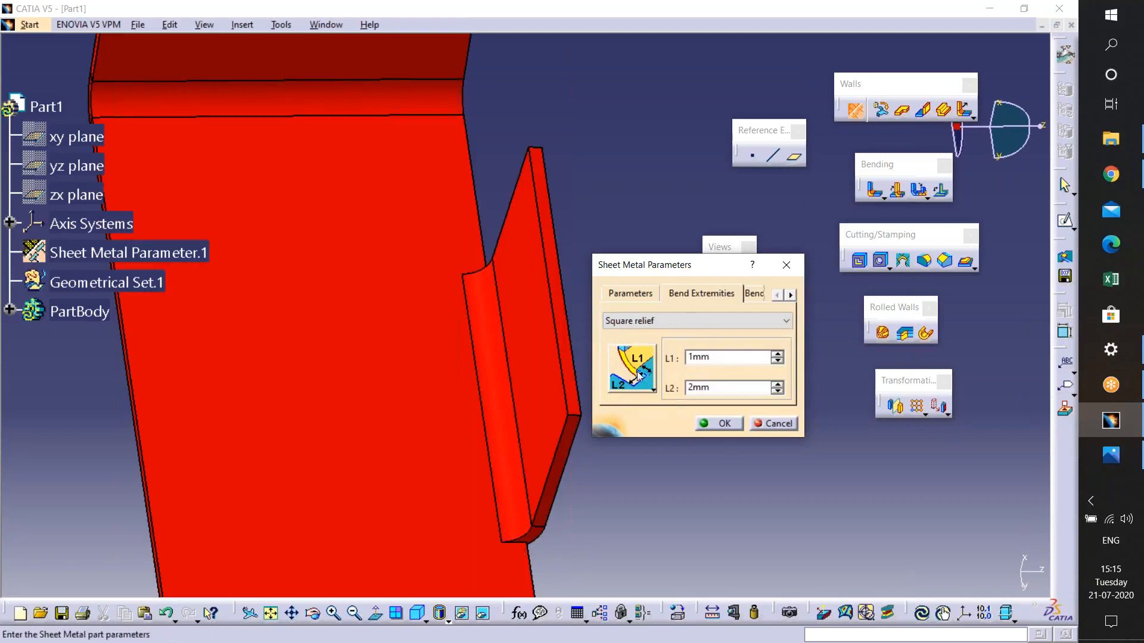
pyautogui.click(719, 424)
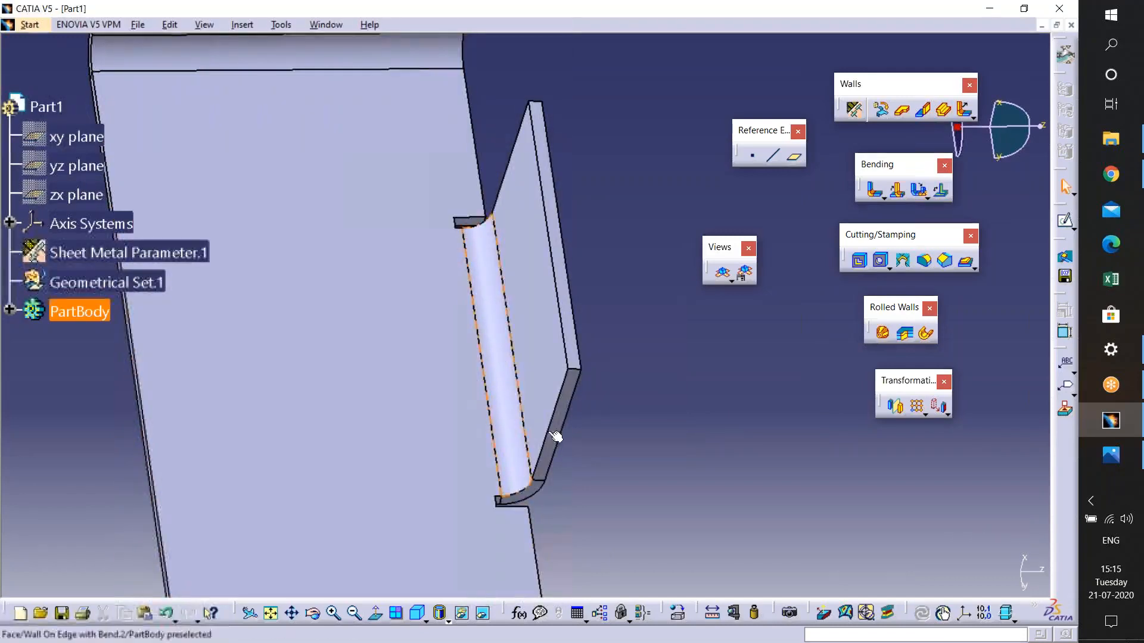
# - Reopen the sheet metal bend extremity settings and zoom in to examine the square relief at the wall's bend end
pyautogui.click(854, 109)
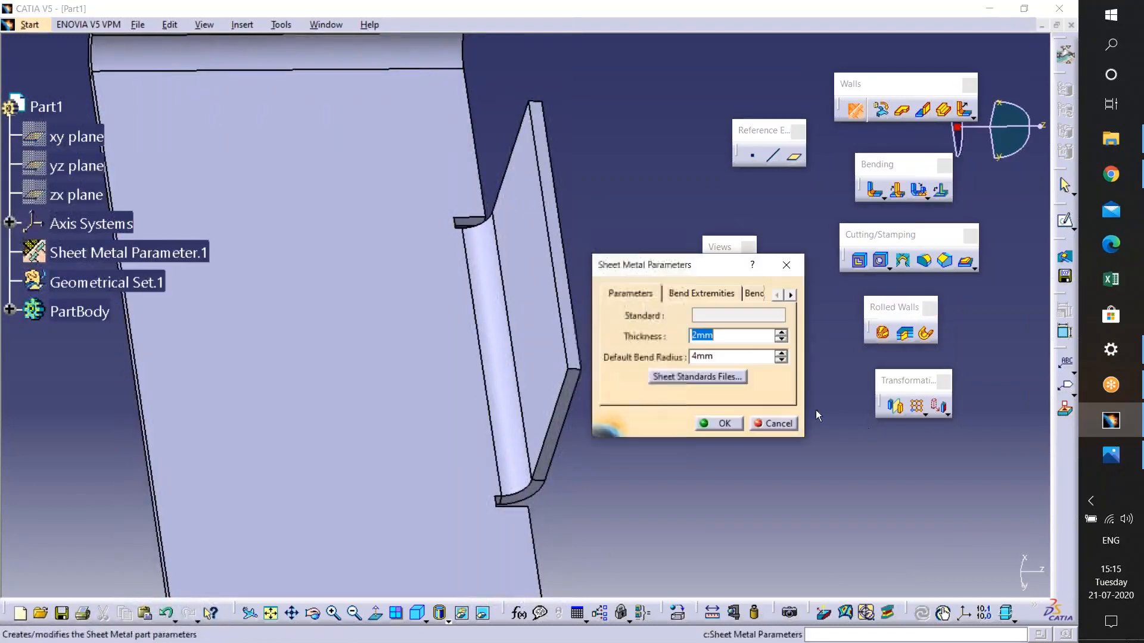
pyautogui.click(691, 295)
pyautogui.moveTo(688, 265); pyautogui.dragTo(838, 237)
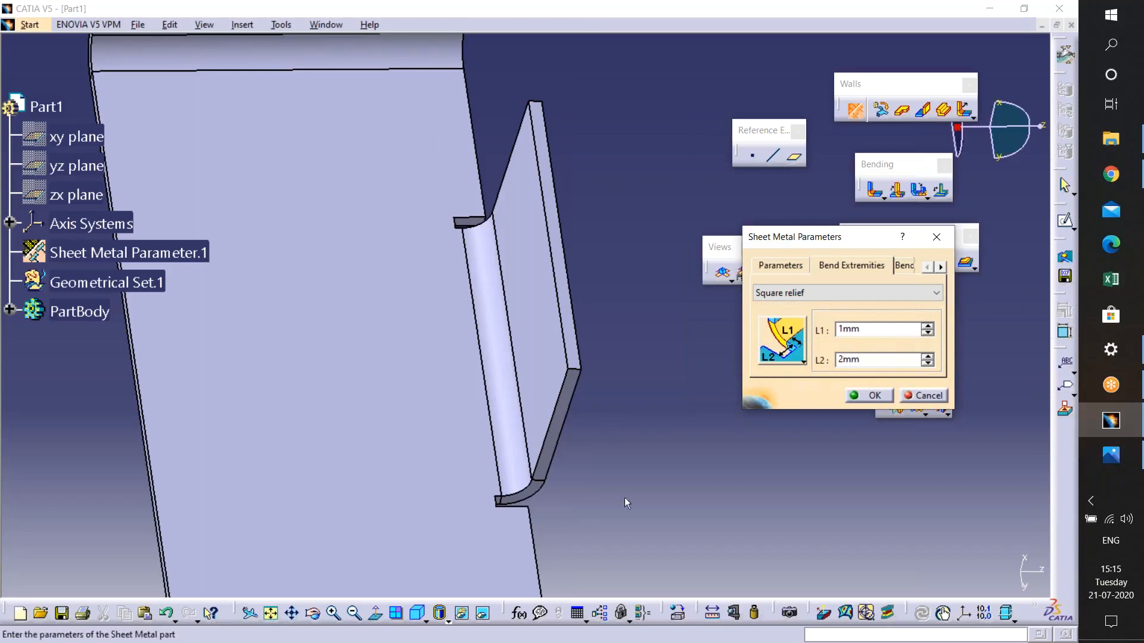
pyautogui.moveTo(472, 515); pyautogui.dragTo(661, 382, button='middle')
pyautogui.moveTo(489, 381); pyautogui.dragTo(530, 369, button='middle')
pyautogui.moveTo(453, 554); pyautogui.dragTo(536, 411, button='middle')
pyautogui.moveTo(590, 548); pyautogui.dragTo(553, 322, button='middle')
pyautogui.moveTo(554, 453); pyautogui.dragTo(487, 322, button='middle')
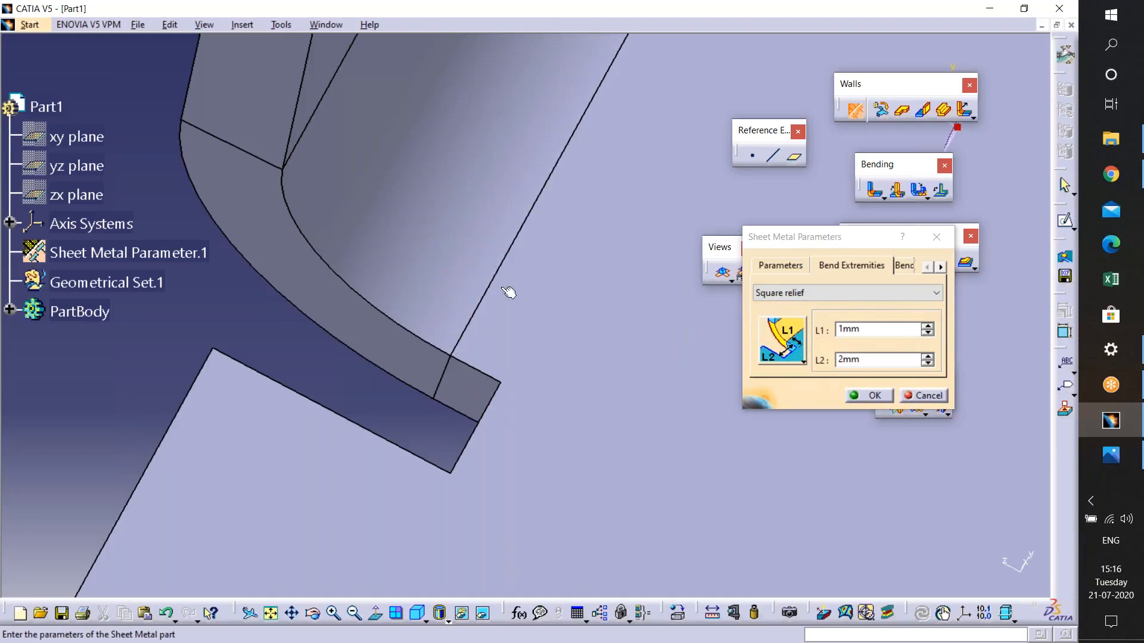
pyautogui.moveTo(533, 414); pyautogui.dragTo(581, 77, button='middle')
pyautogui.moveTo(436, 528); pyautogui.dragTo(507, 380, button='middle')
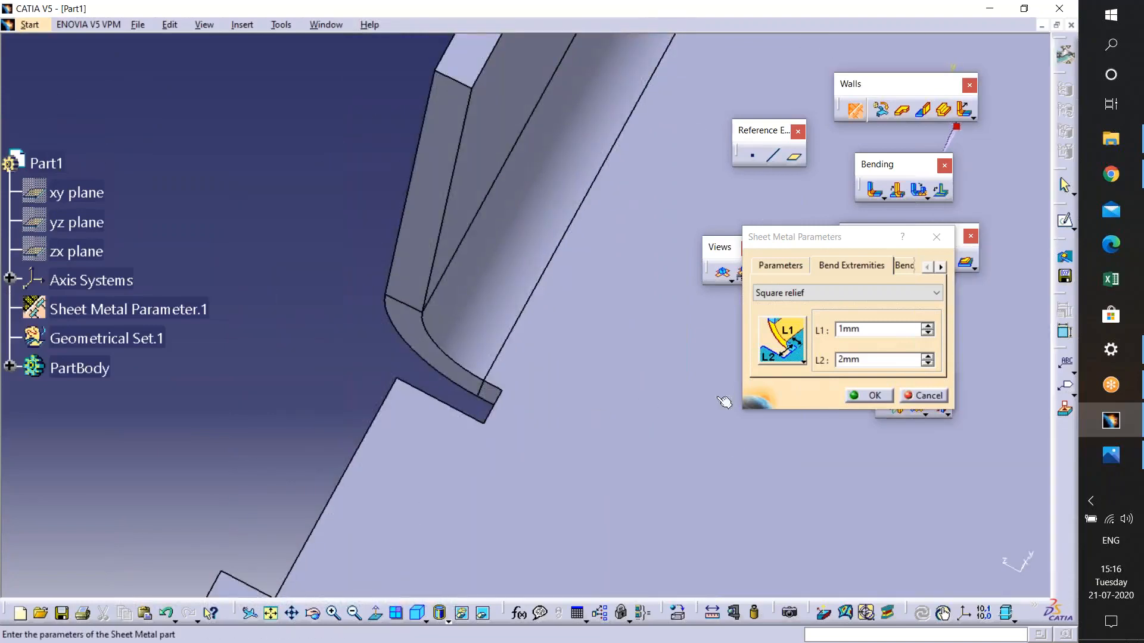
pyautogui.moveTo(446, 431); pyautogui.dragTo(445, 418, button='middle')
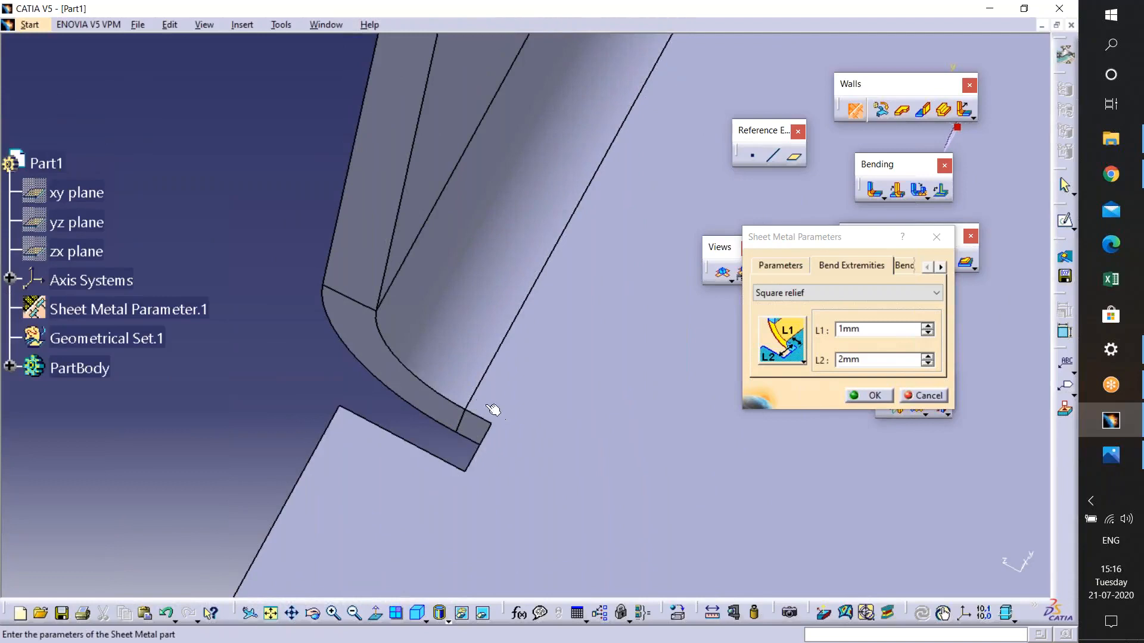
# - Set the square relief length L1 to 2 mm, confirm, and undo the change
pyautogui.click(928, 326)
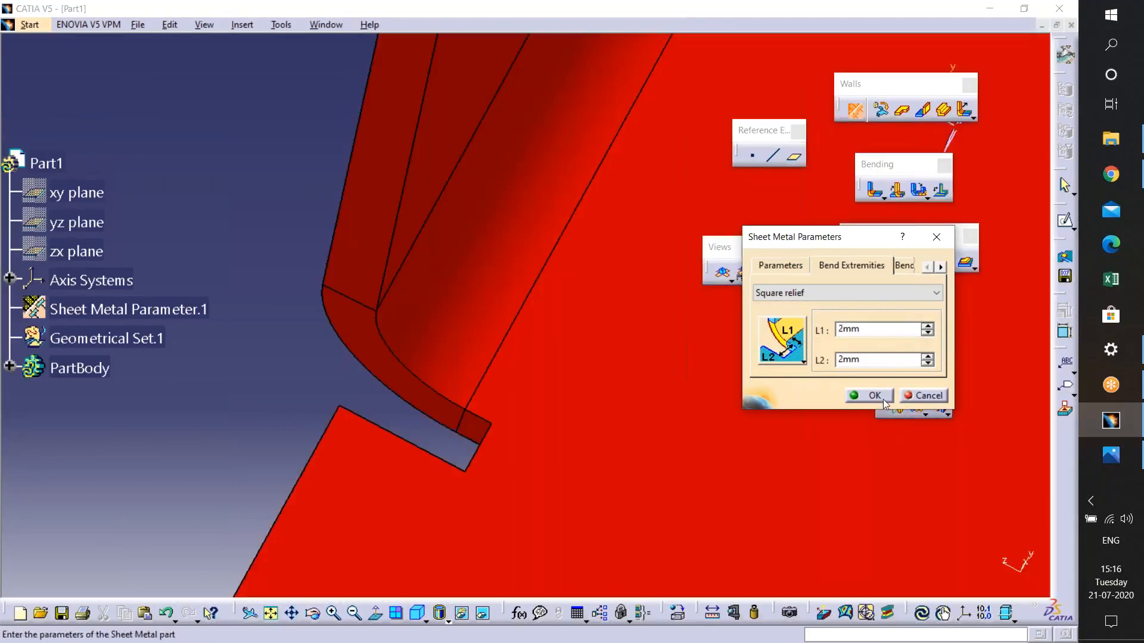
pyautogui.click(871, 395)
pyautogui.moveTo(588, 531); pyautogui.dragTo(591, 586, button='middle')
pyautogui.moveTo(604, 471); pyautogui.dragTo(591, 407, button='middle')
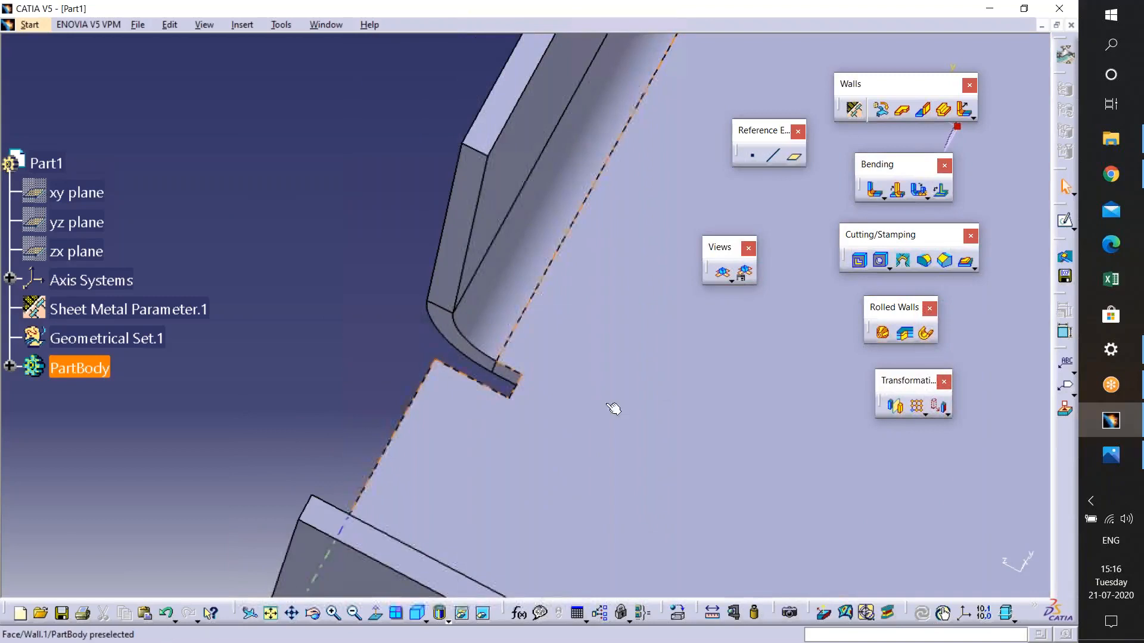
pyautogui.hotkey('ctrl', 'z')
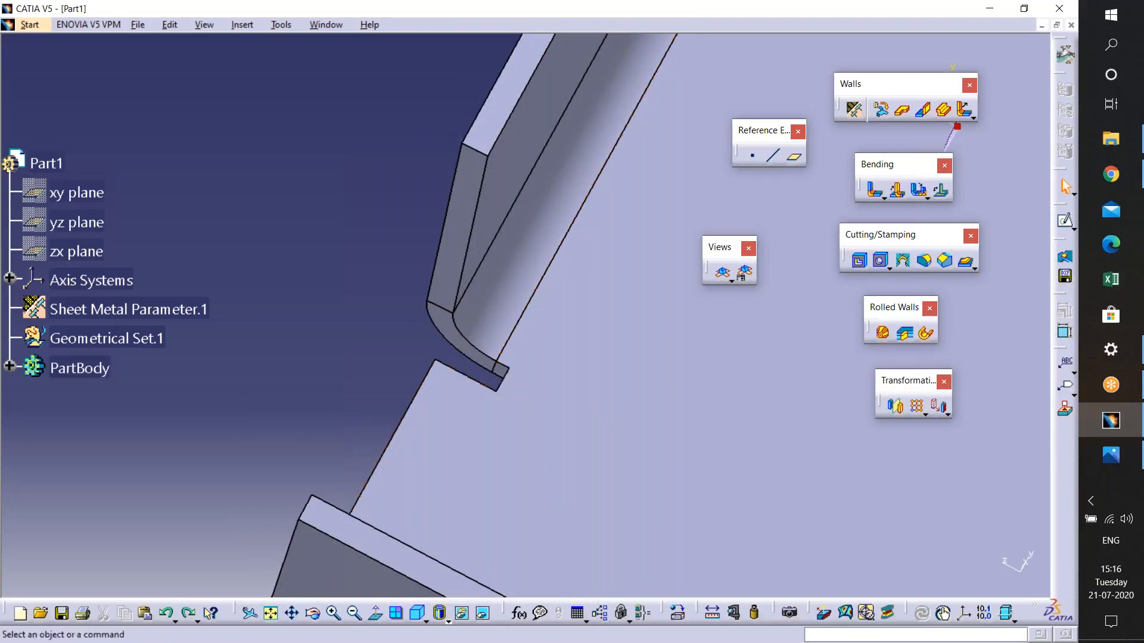
# - Change the default bend extremity in the sheet metal parameters to Round relief
pyautogui.moveTo(575, 398); pyautogui.dragTo(399, 541, button='middle')
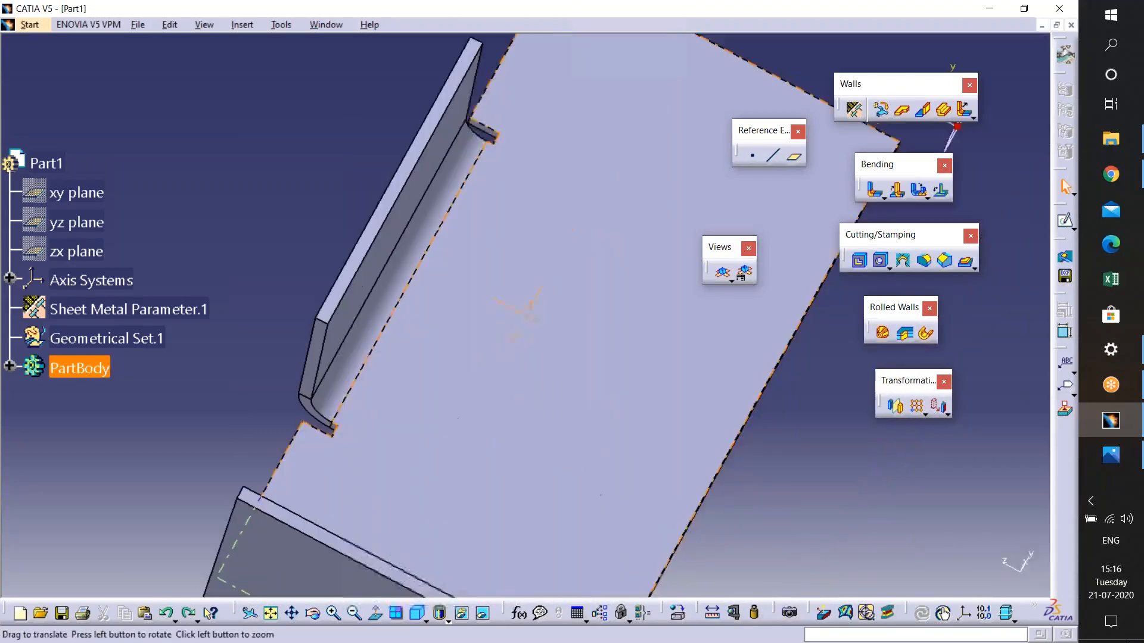
pyautogui.click(853, 109)
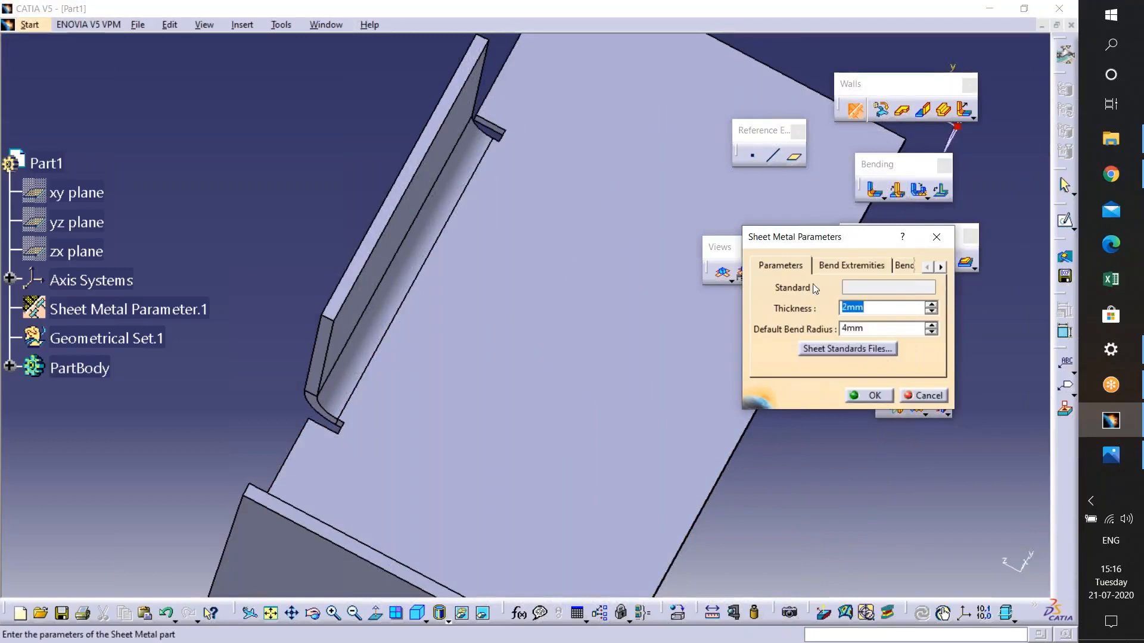
pyautogui.click(859, 267)
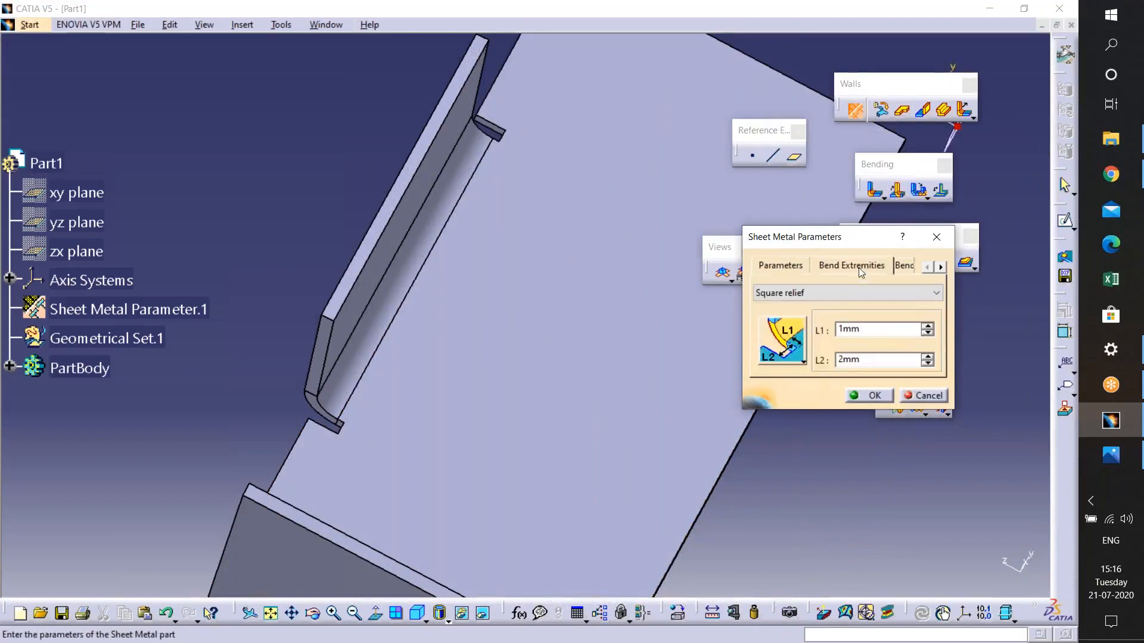
pyautogui.click(774, 292)
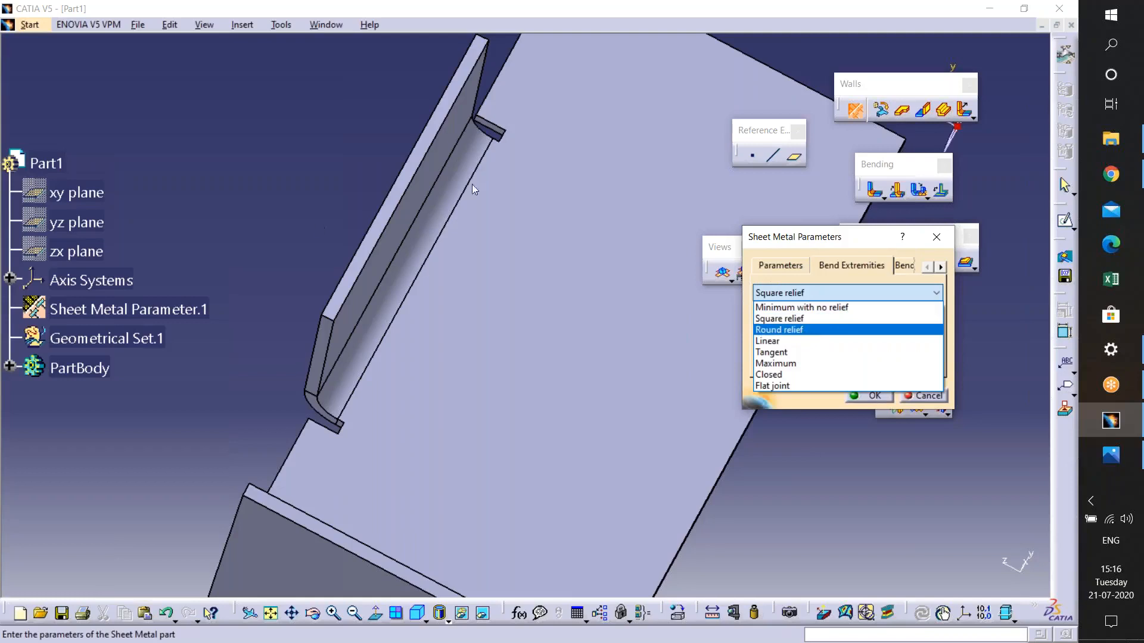
pyautogui.click(789, 330)
pyautogui.click(869, 396)
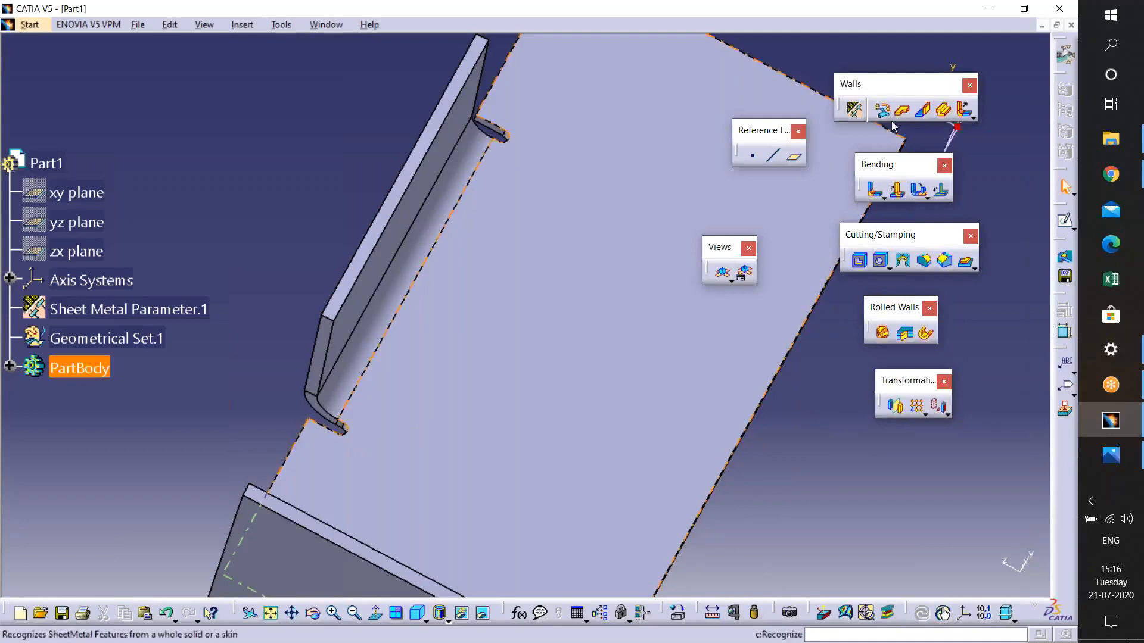
# - Try to switch the default bend extremity to Linear
pyautogui.click(855, 111)
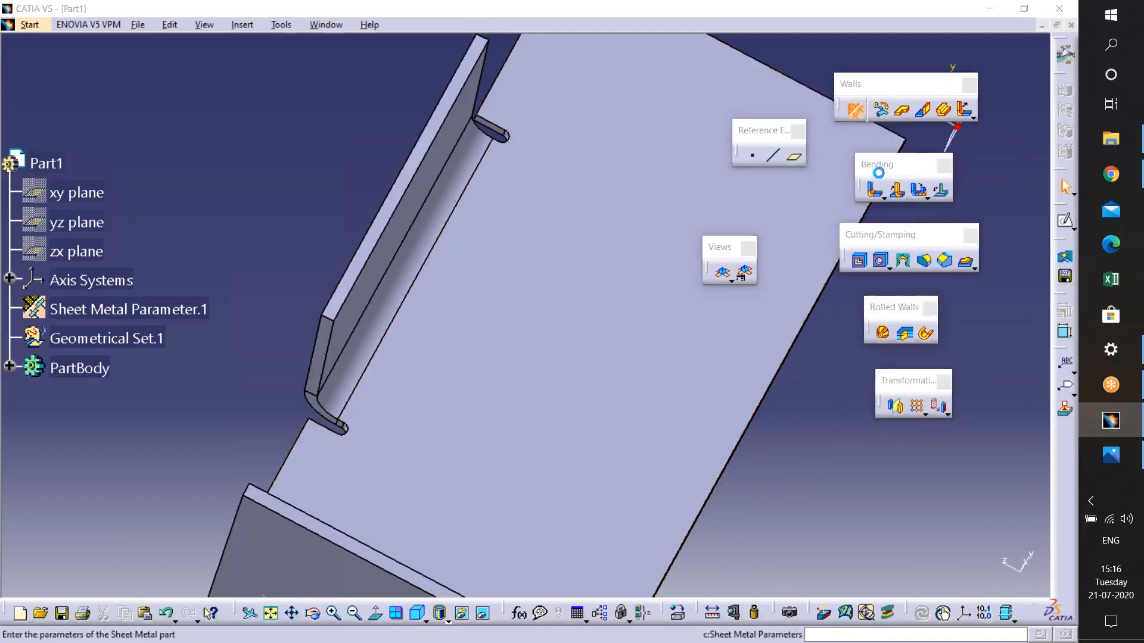
pyautogui.click(851, 265)
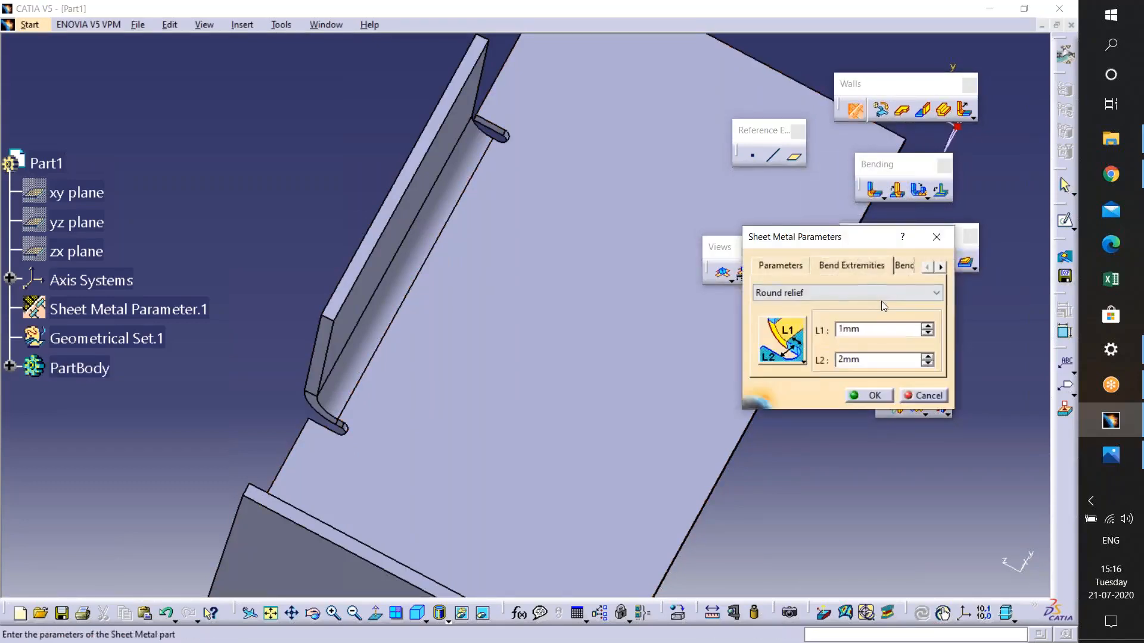
pyautogui.click(881, 295)
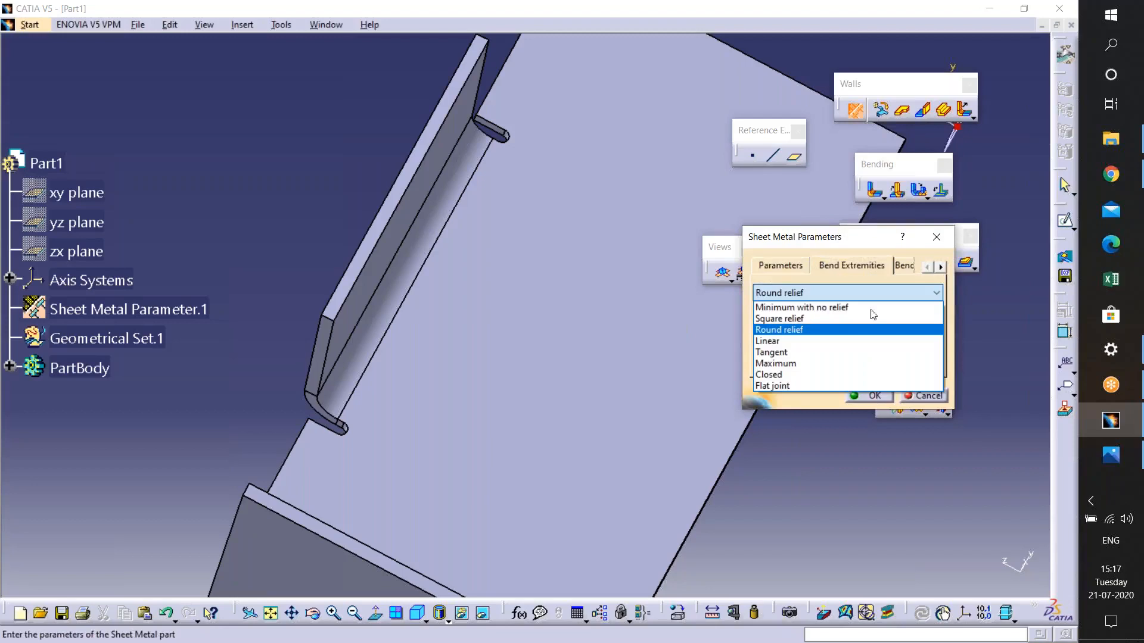
pyautogui.click(825, 341)
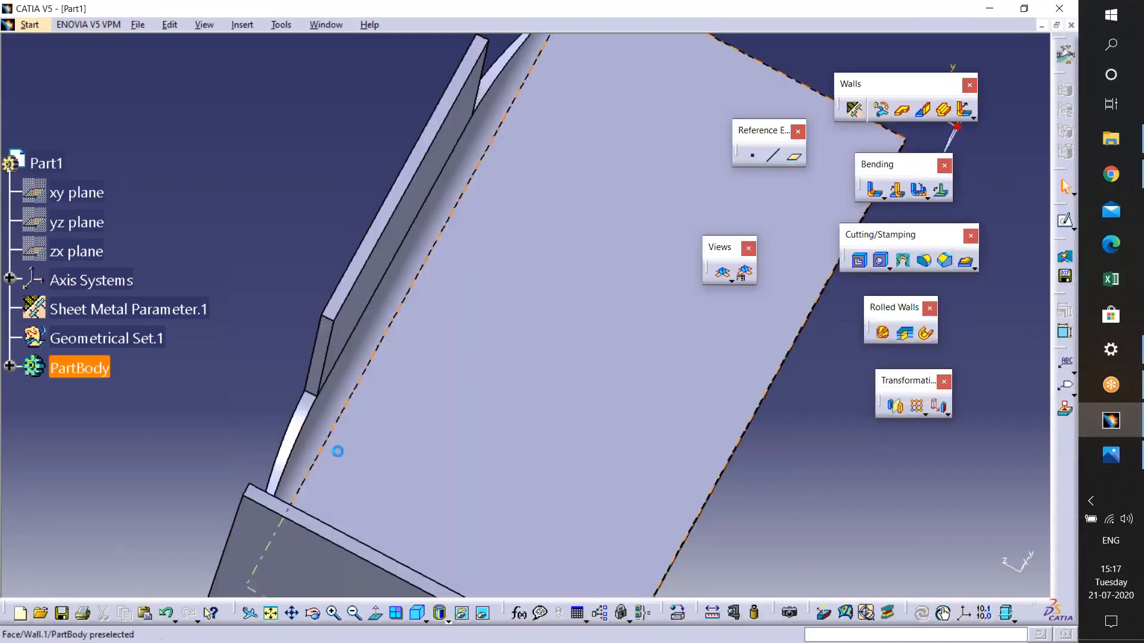
pyautogui.moveTo(351, 425); pyautogui.dragTo(273, 312, button='middle')
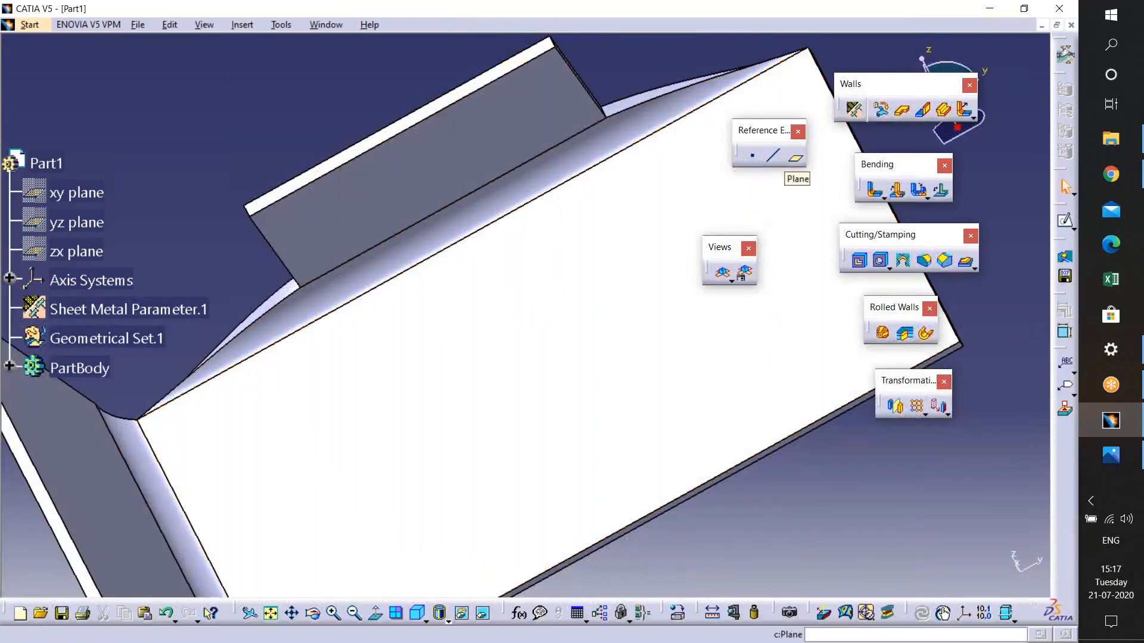
pyautogui.click(854, 109)
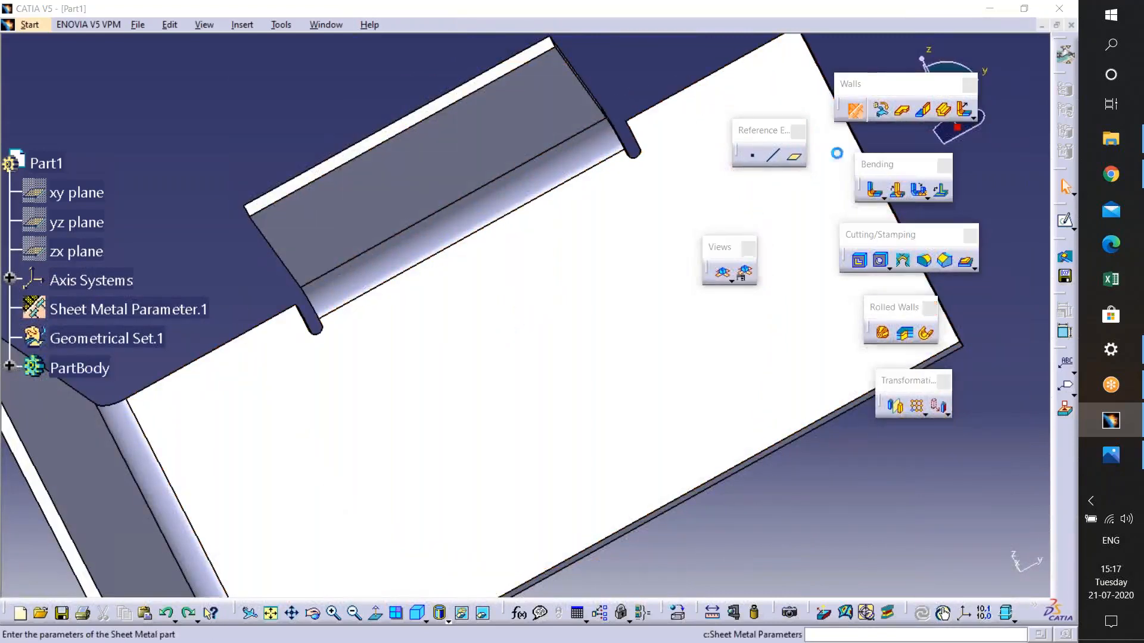
pyautogui.click(846, 266)
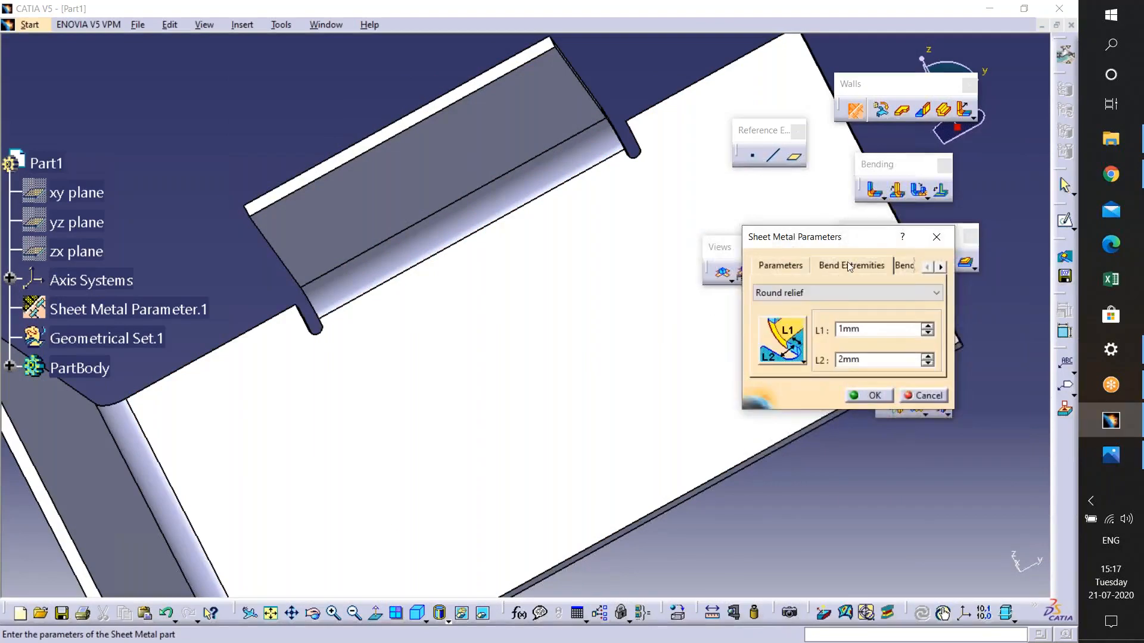
pyautogui.click(803, 362)
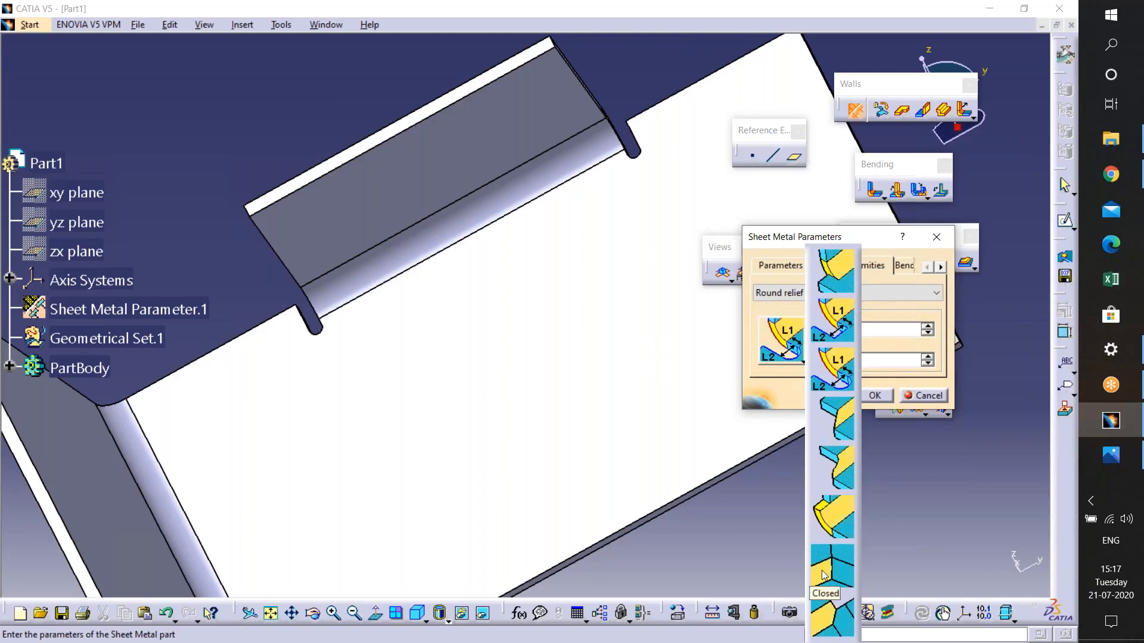
pyautogui.click(907, 439)
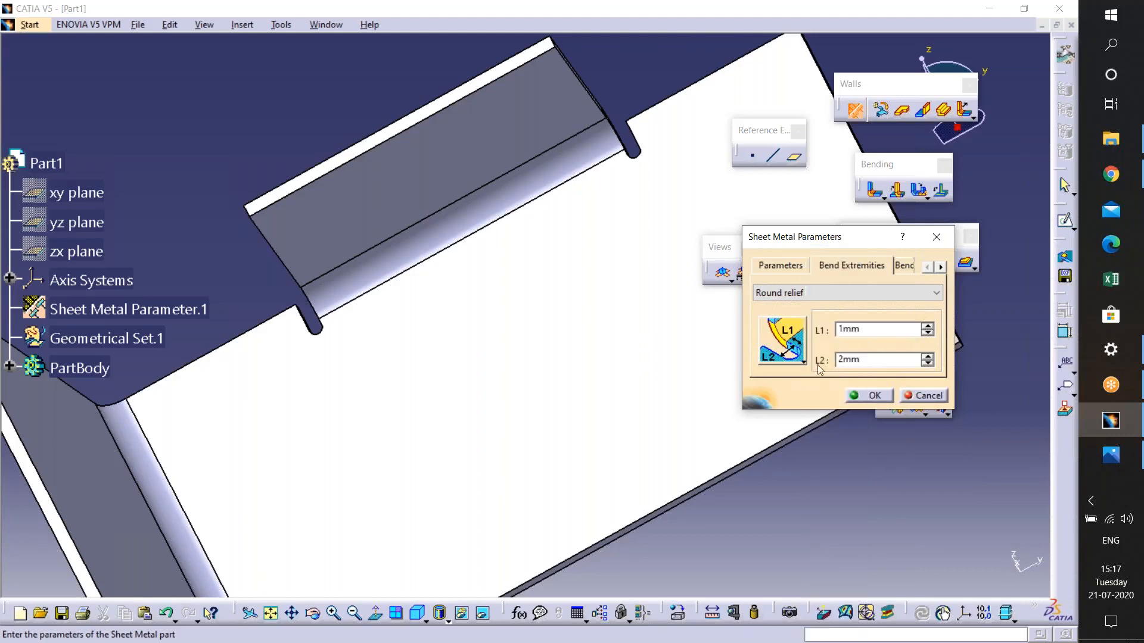
pyautogui.click(923, 396)
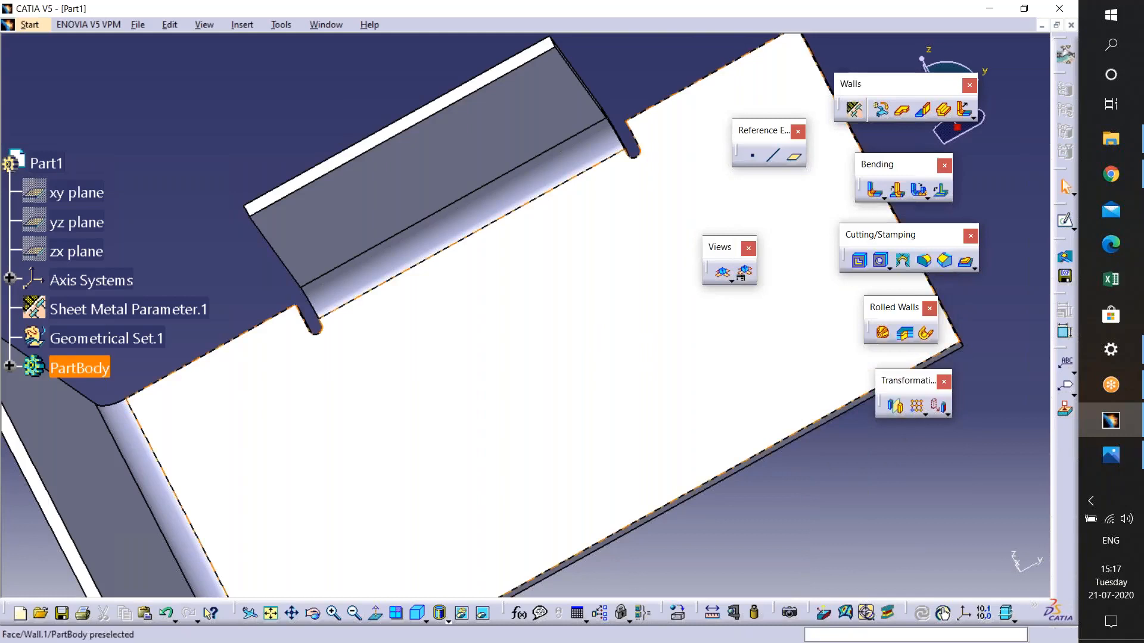
# - Set the default bend extremity back to Minimum with no relief
pyautogui.click(856, 109)
pyautogui.click(870, 266)
pyautogui.click(867, 296)
pyautogui.click(836, 304)
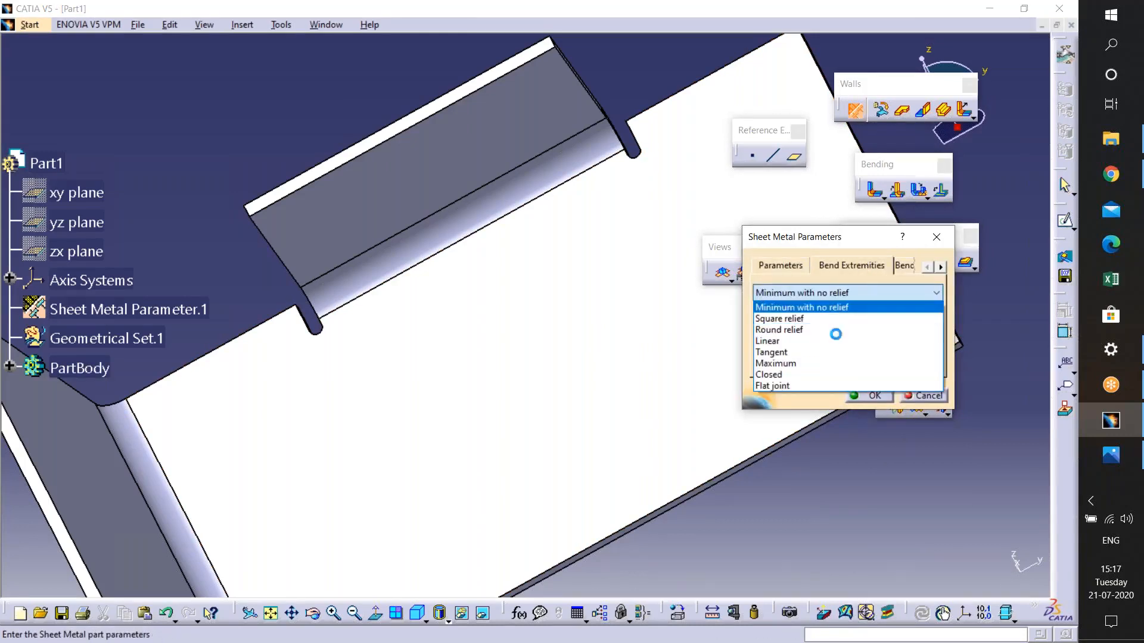
pyautogui.click(874, 394)
pyautogui.moveTo(633, 316); pyautogui.dragTo(580, 178, button='middle')
pyautogui.moveTo(596, 271); pyautogui.dragTo(641, 377, button='middle')
pyautogui.click(923, 110)
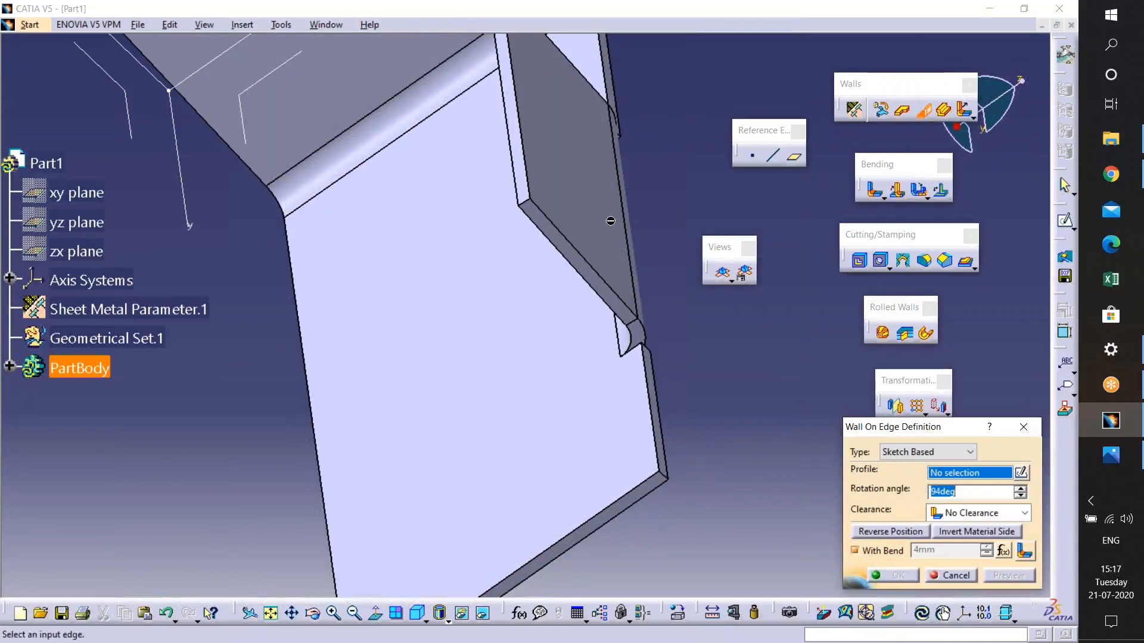
pyautogui.moveTo(567, 334); pyautogui.dragTo(1032, 539, button='middle')
pyautogui.click(953, 575)
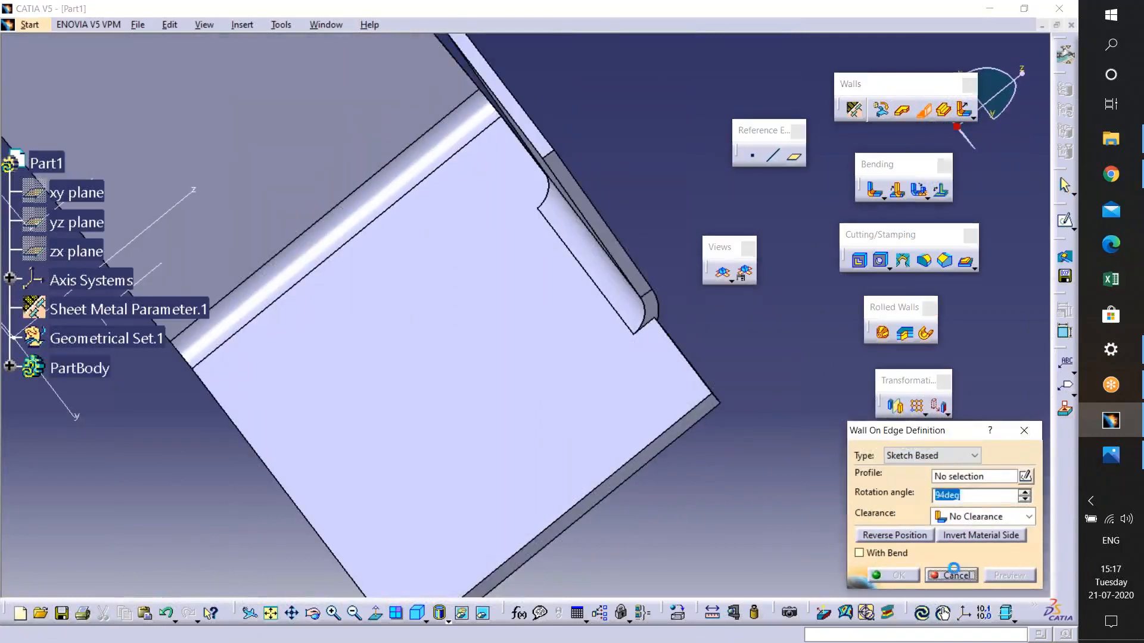
# - Cancel the sketch-based wall definition and undo the last wall on edge
pyautogui.moveTo(644, 373); pyautogui.dragTo(595, 280, button='middle')
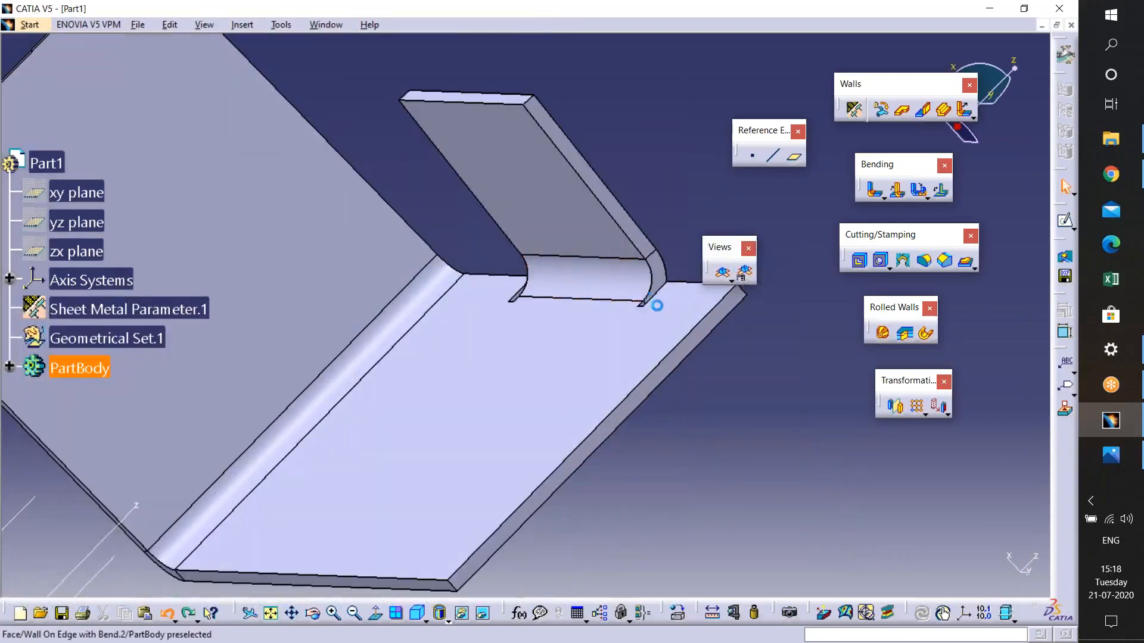
pyautogui.hotkey('ctrl', 'z')
# - Add an automatic wall on edge along the base plate's slanted side edge with the default height and angle
pyautogui.moveTo(669, 341); pyautogui.dragTo(799, 293, button='middle')
pyautogui.click(930, 115)
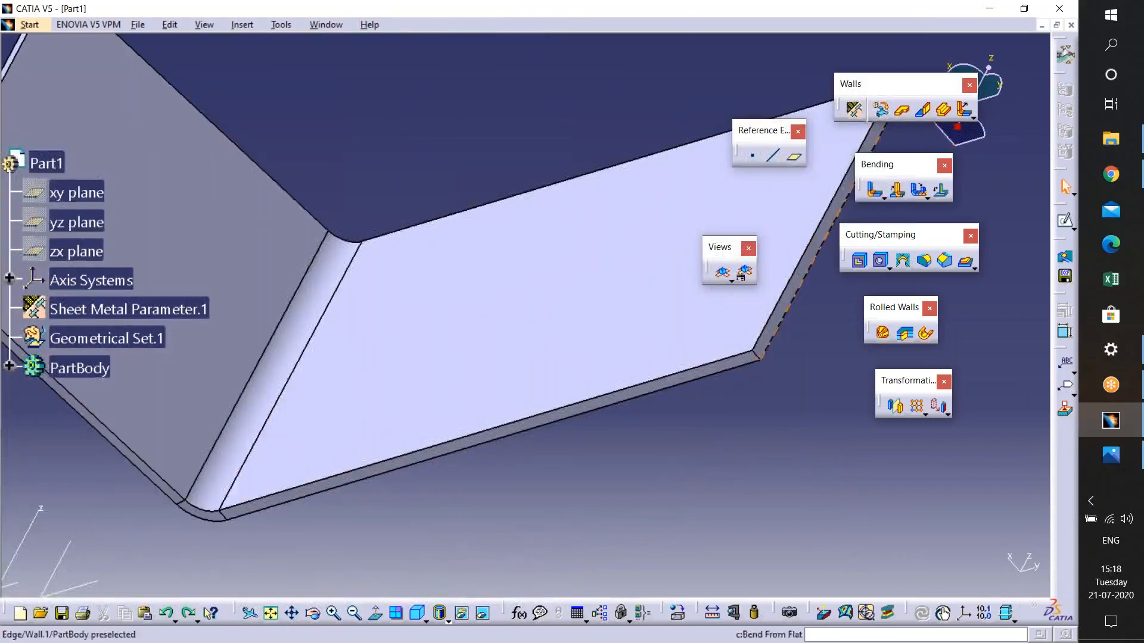
pyautogui.moveTo(539, 298); pyautogui.dragTo(577, 243, button='middle')
pyautogui.click(230, 350)
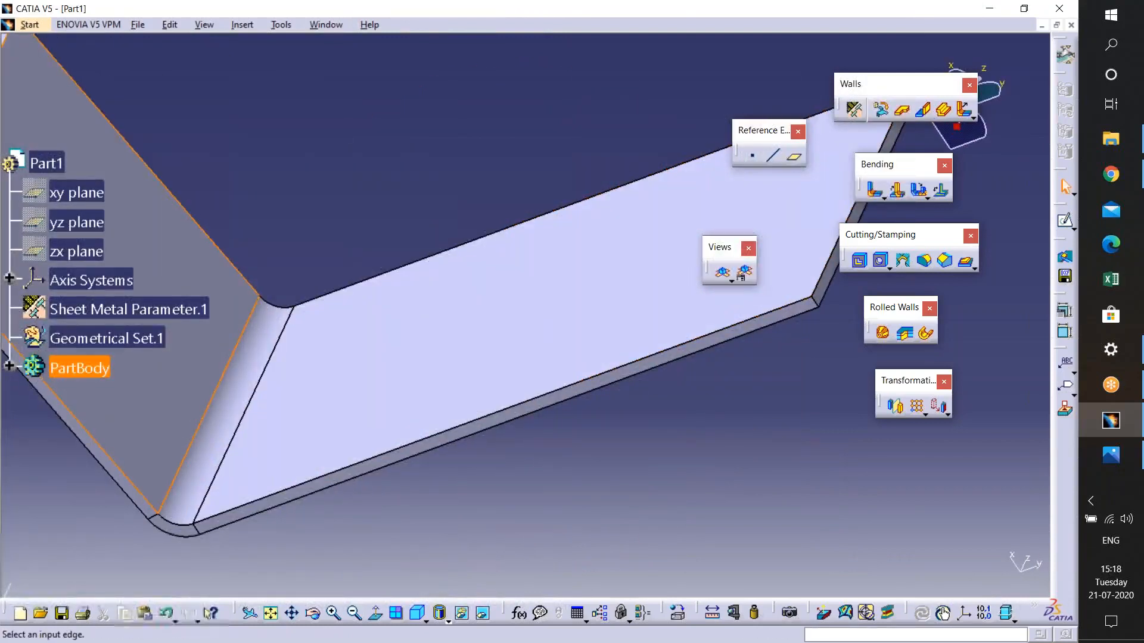
pyautogui.click(931, 467)
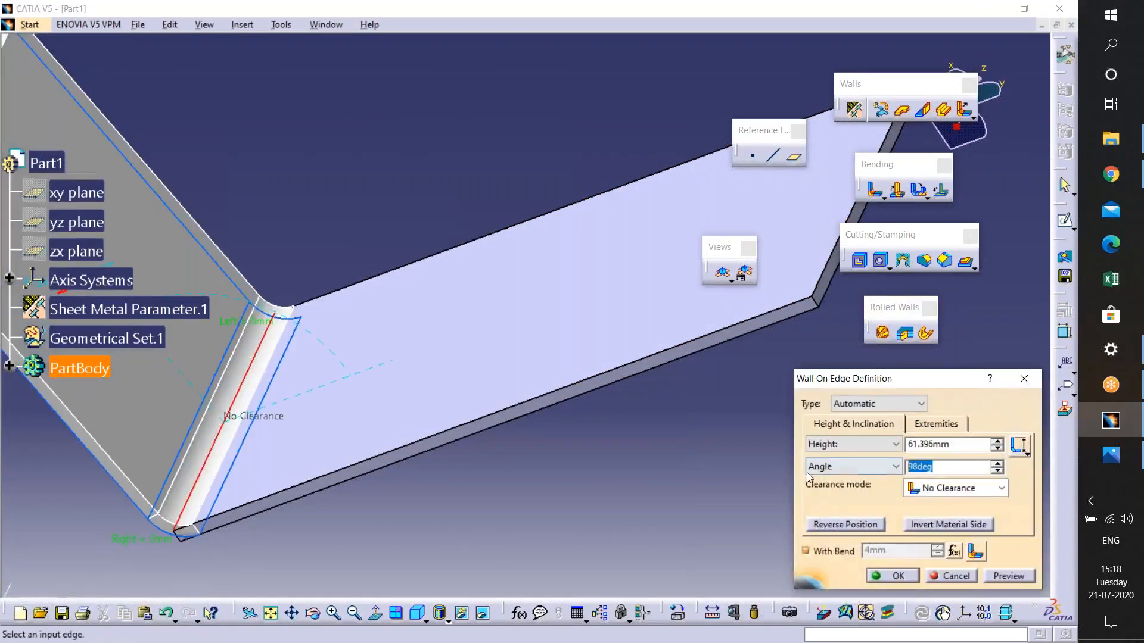
pyautogui.press('Return')
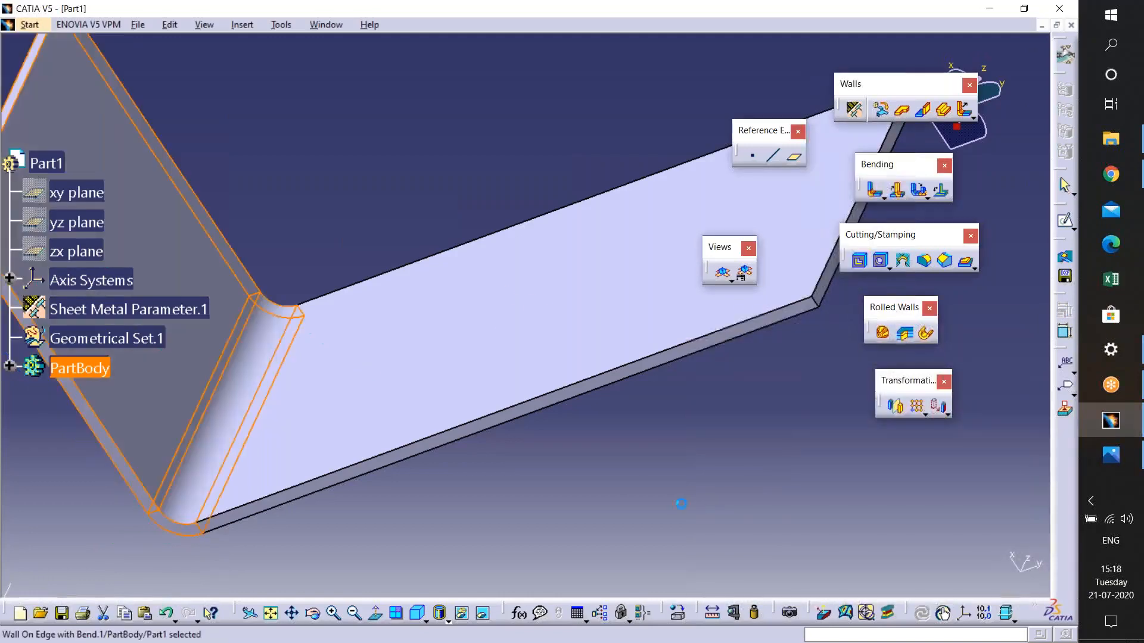
# - Add another wall on edge along the base plate's long outer edge
pyautogui.moveTo(681, 503); pyautogui.dragTo(768, 405, button='middle')
pyautogui.click(923, 109)
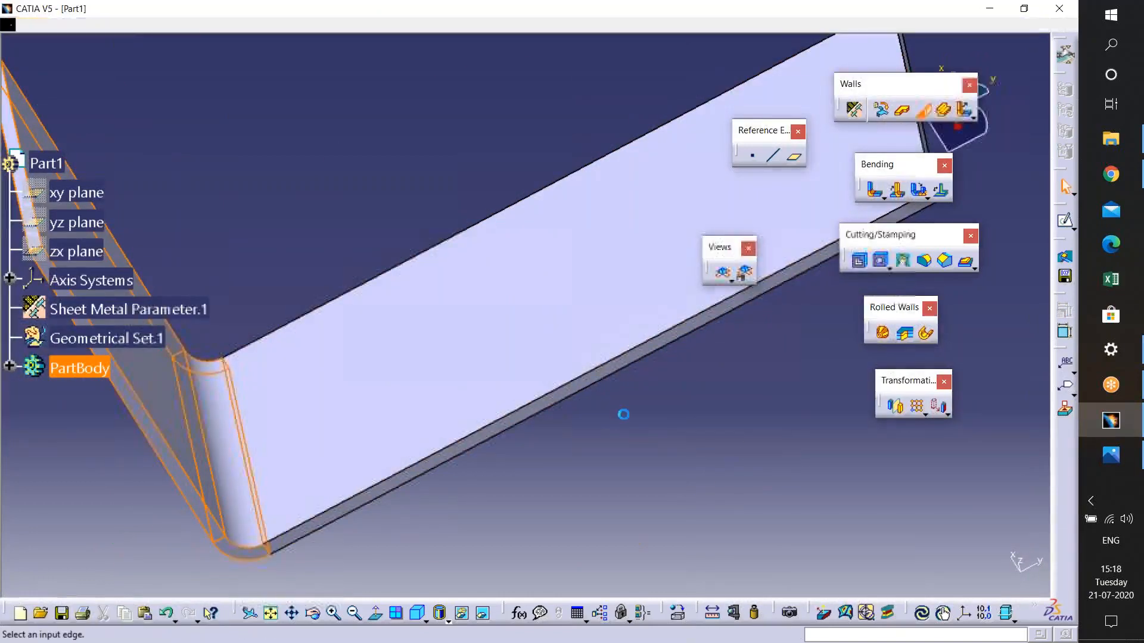
pyautogui.click(622, 355)
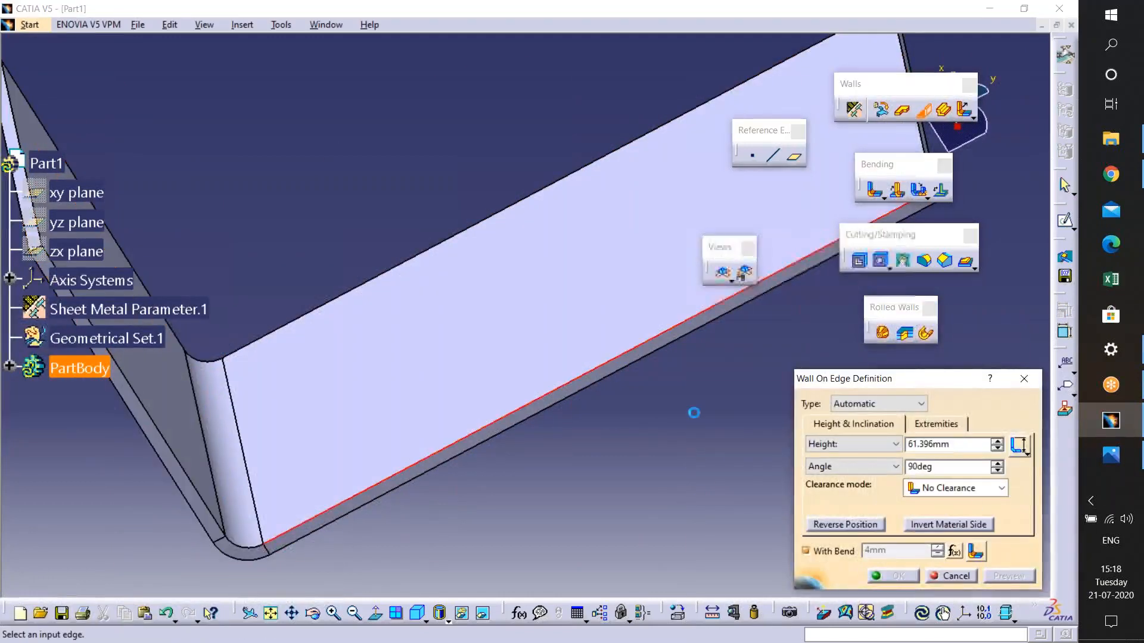
pyautogui.moveTo(560, 402); pyautogui.dragTo(652, 429, button='middle')
pyautogui.click(897, 576)
# - Add a wall on edge along the base plate's opposite end edge
pyautogui.moveTo(533, 527); pyautogui.dragTo(659, 480, button='middle')
pyautogui.click(923, 110)
pyautogui.click(628, 355)
pyautogui.moveTo(662, 383); pyautogui.dragTo(381, 426, button='middle')
pyautogui.click(899, 576)
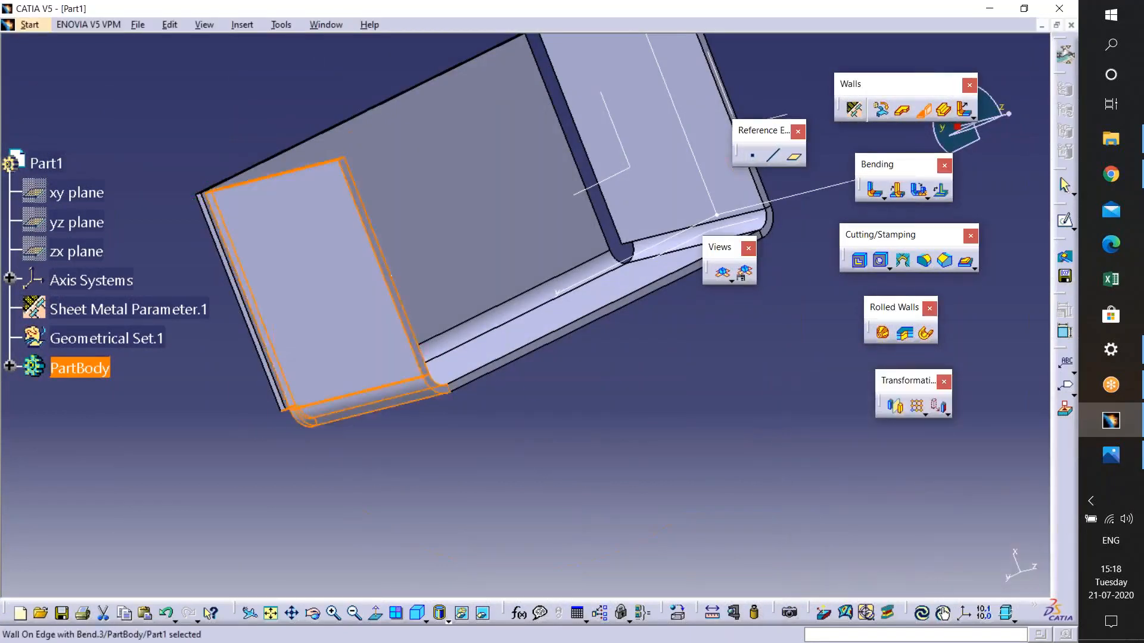
# - Add a wall on edge along the remaining edge of the base plate to close the box
pyautogui.moveTo(456, 387); pyautogui.dragTo(738, 336, button='middle')
pyautogui.click(922, 110)
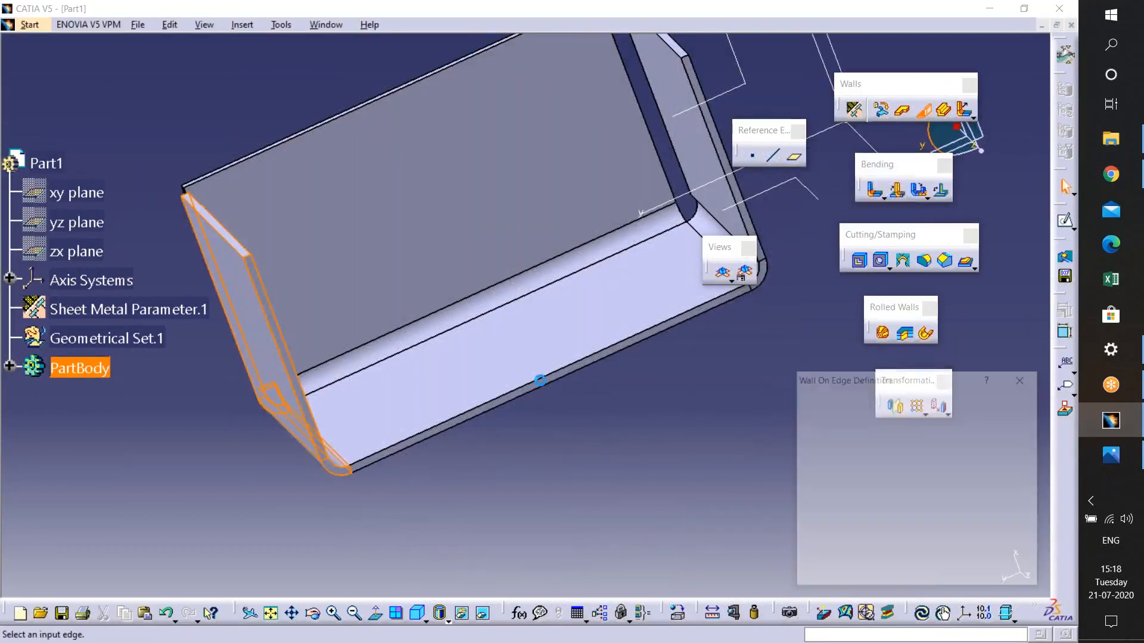
pyautogui.click(595, 353)
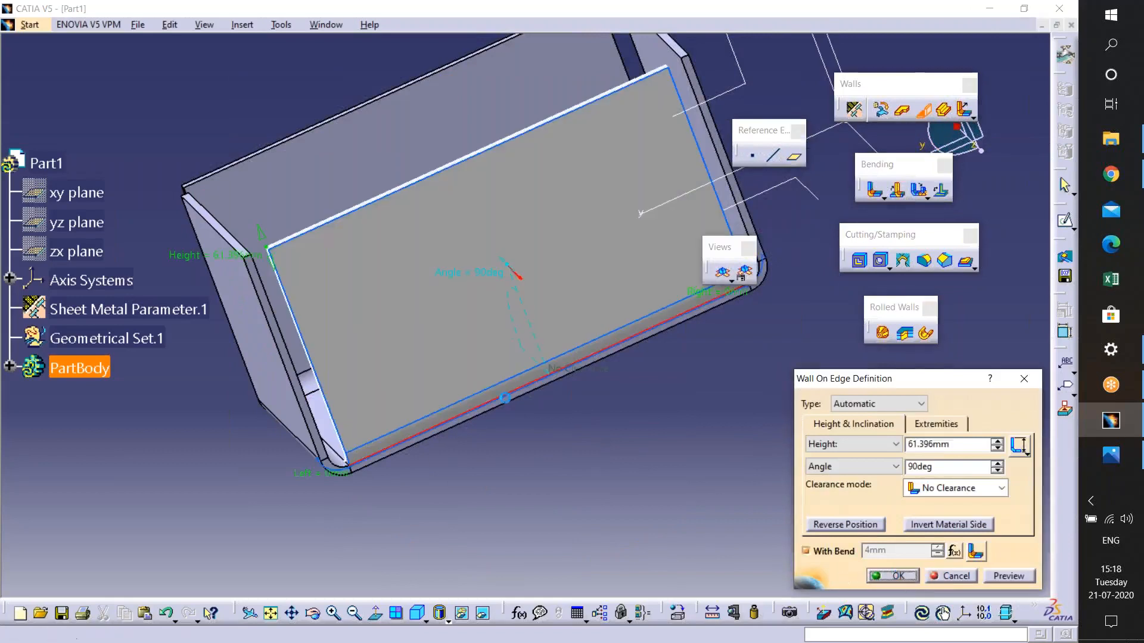
pyautogui.moveTo(505, 398); pyautogui.dragTo(560, 536, button='middle')
pyautogui.moveTo(563, 268); pyautogui.dragTo(560, 506, button='middle')
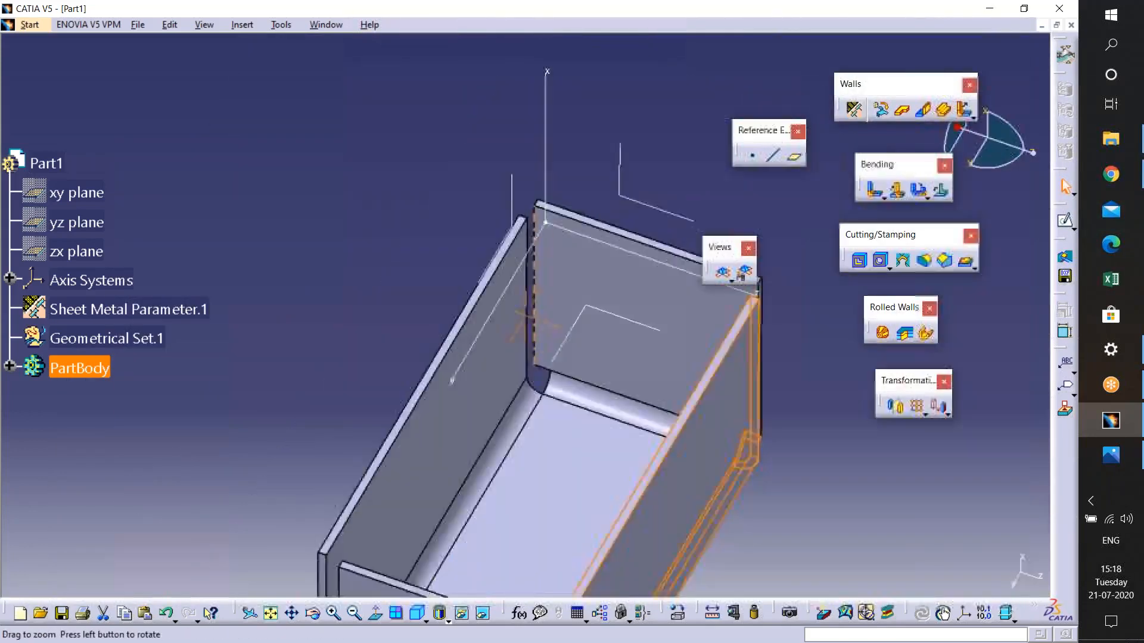
# - Unfold the part to inspect the flat pattern, then fold it back to the 3D view
pyautogui.moveTo(559, 365); pyautogui.dragTo(554, 308, button='middle')
pyautogui.moveTo(651, 324); pyautogui.dragTo(650, 338, button='middle')
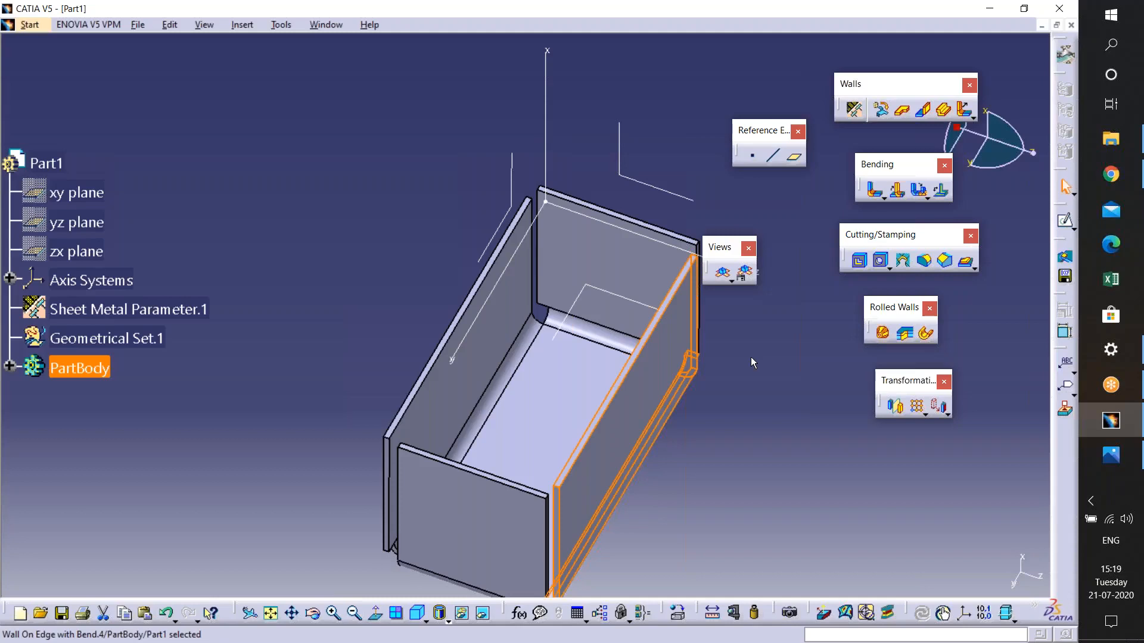
pyautogui.moveTo(718, 247); pyautogui.dragTo(764, 240)
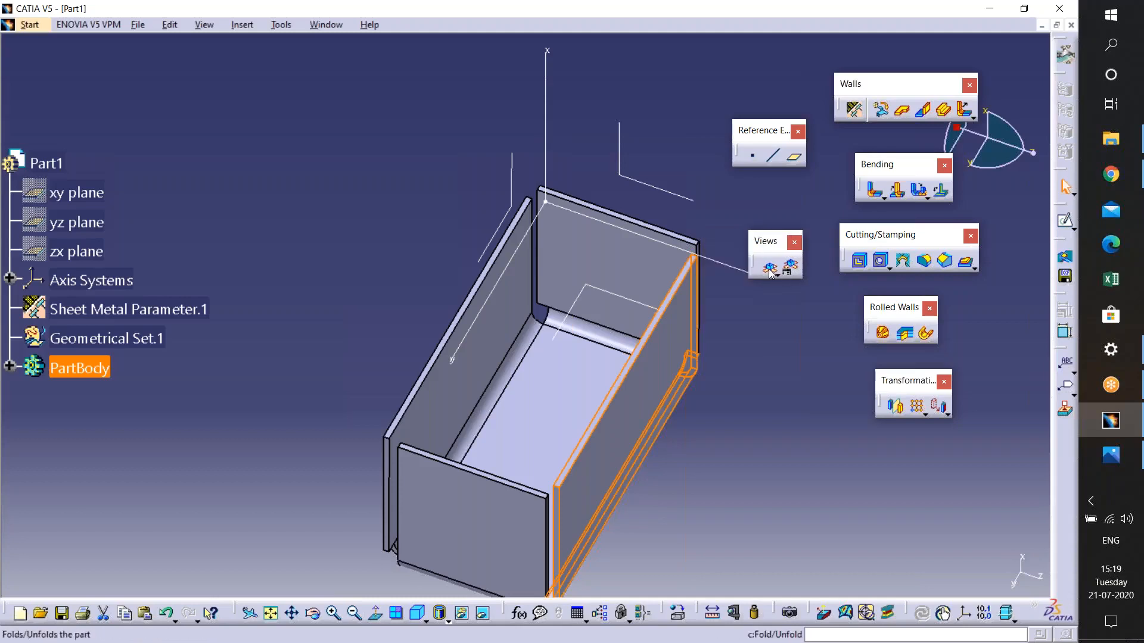
pyautogui.click(770, 273)
pyautogui.moveTo(715, 500); pyautogui.dragTo(538, 353, button='middle')
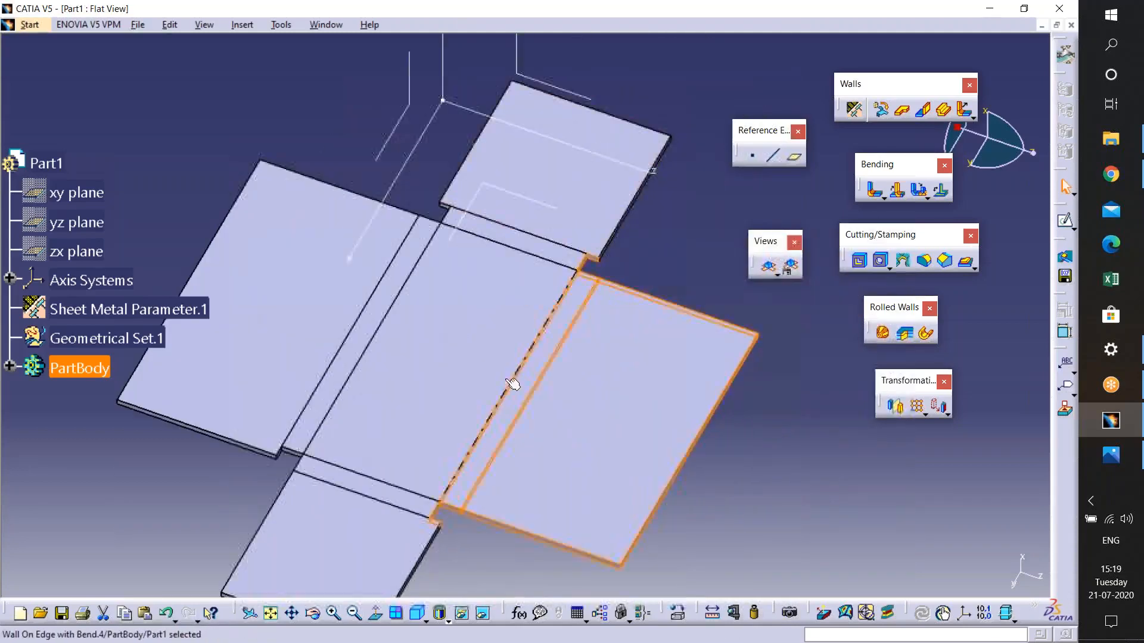
pyautogui.click(652, 261)
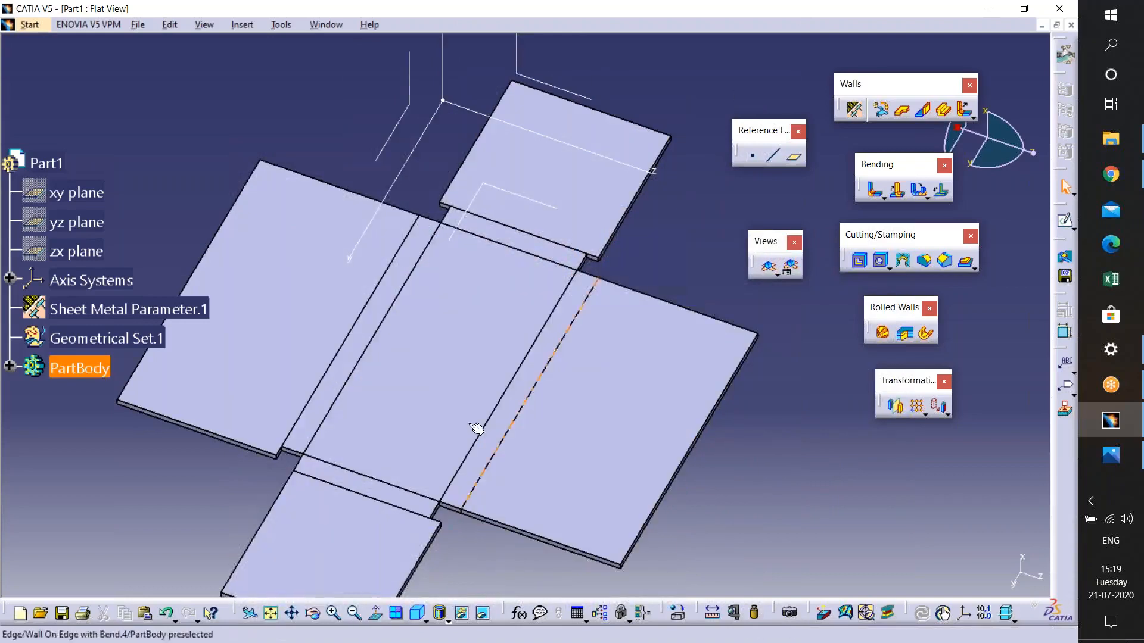
pyautogui.moveTo(639, 525); pyautogui.dragTo(692, 485, button='middle')
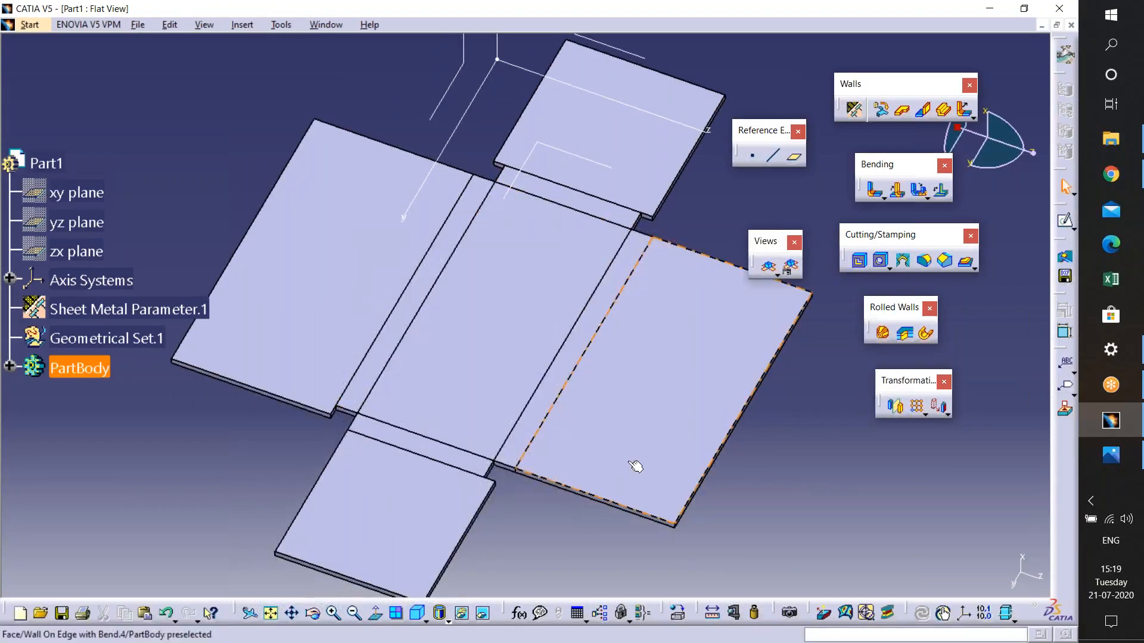
pyautogui.moveTo(560, 413); pyautogui.dragTo(567, 430, button='middle')
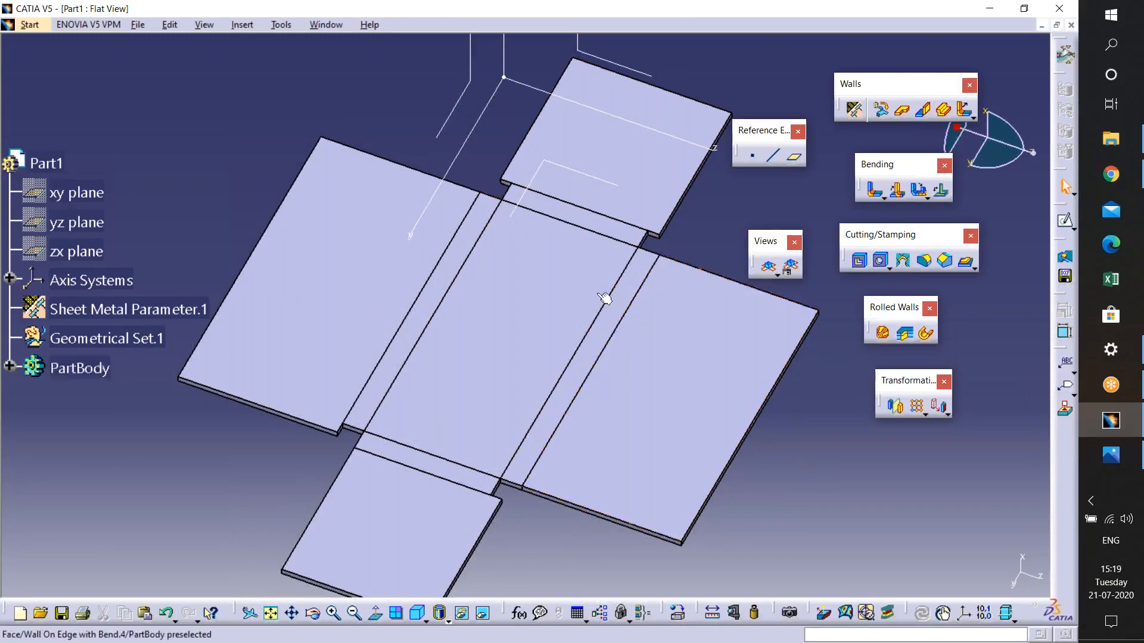
pyautogui.click(768, 269)
# - Set the default bend extremity in the sheet metal parameters to Closed and dismiss the warnings
pyautogui.moveTo(501, 339); pyautogui.dragTo(592, 283, button='middle')
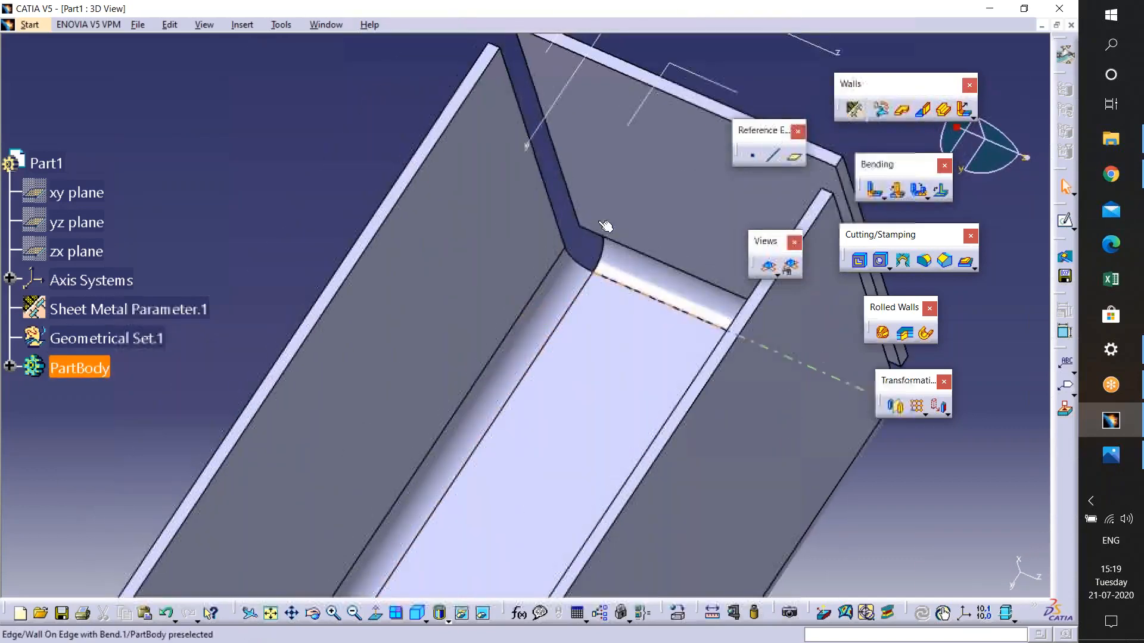
pyautogui.click(853, 109)
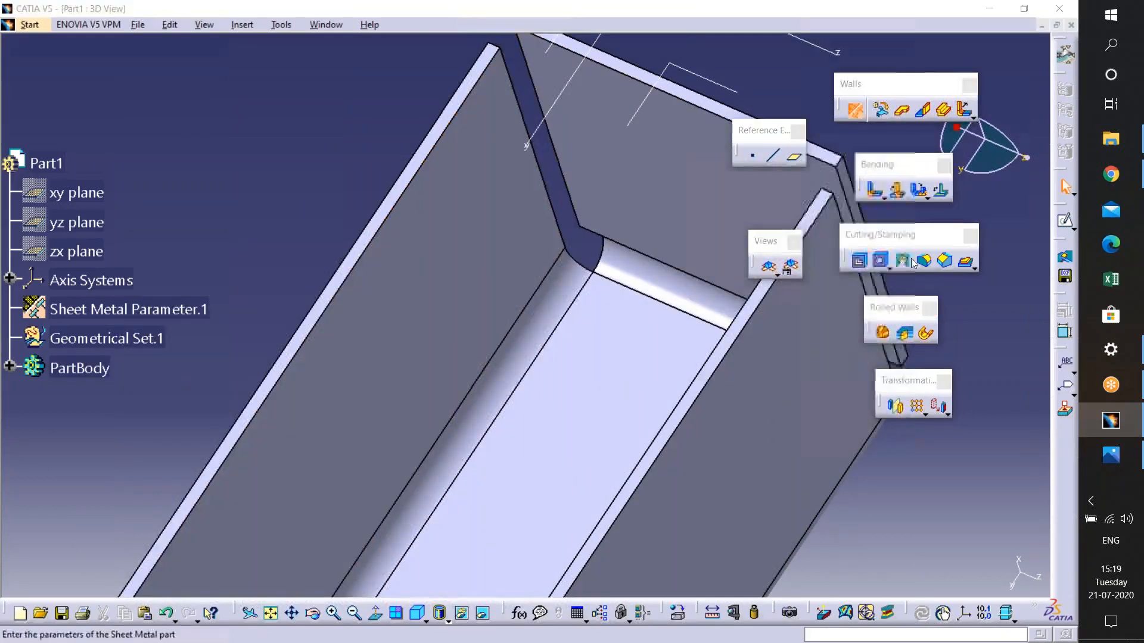
pyautogui.click(874, 266)
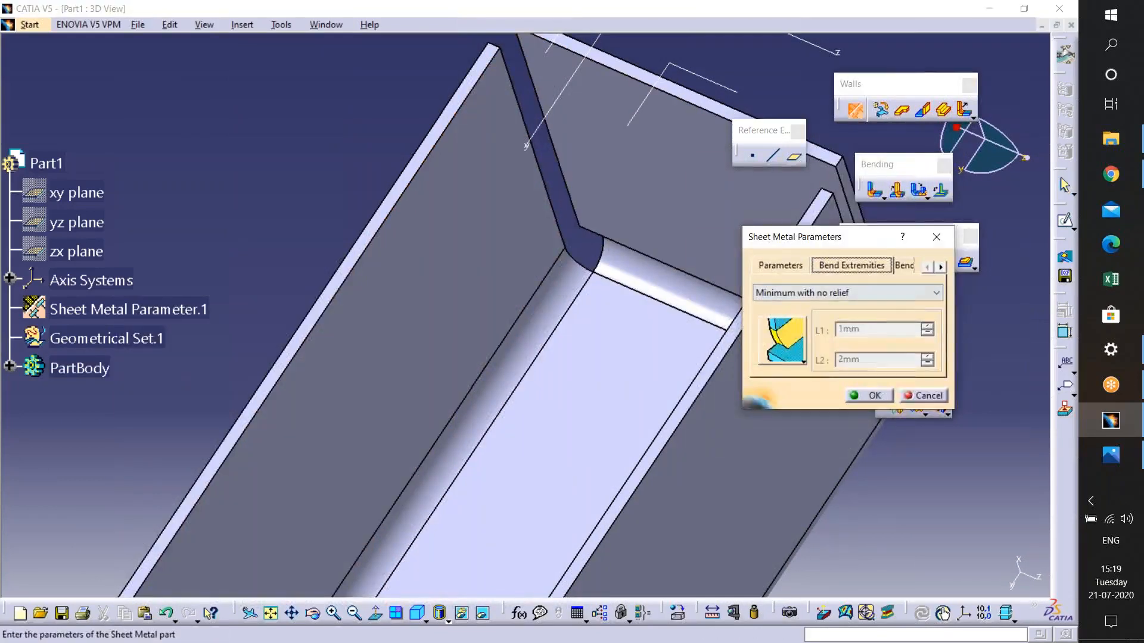
pyautogui.click(840, 293)
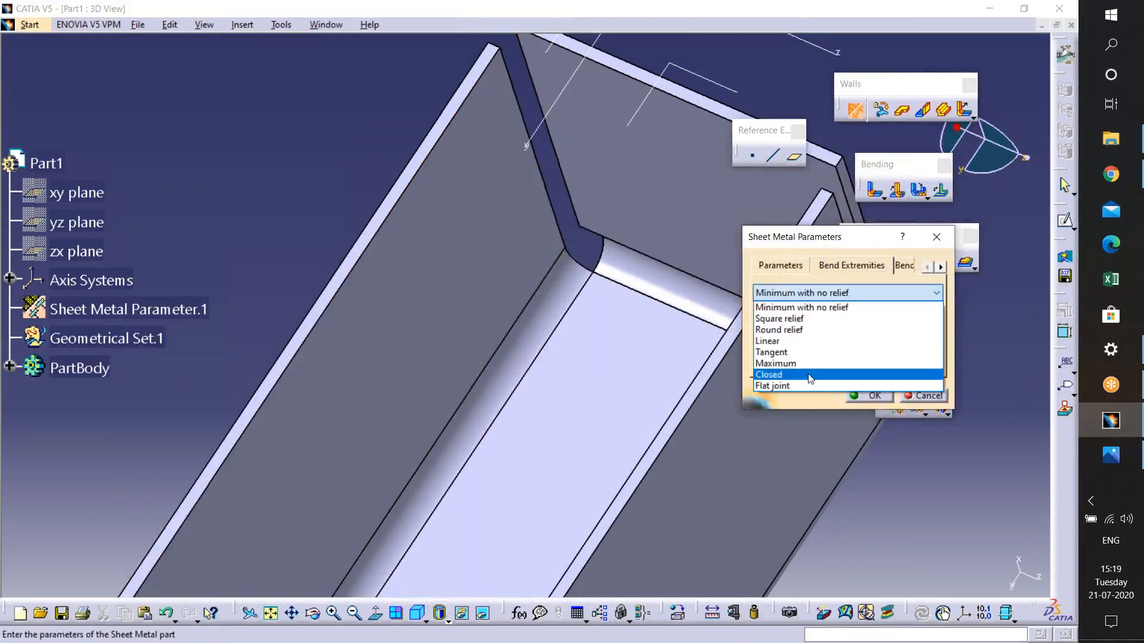
pyautogui.click(810, 375)
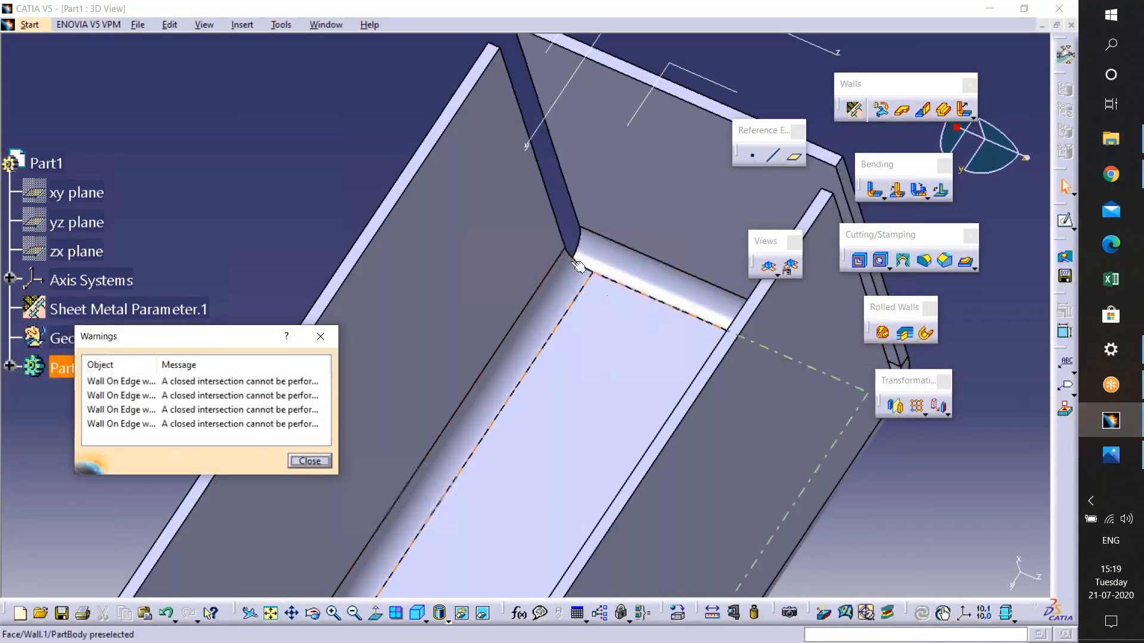
pyautogui.click(309, 461)
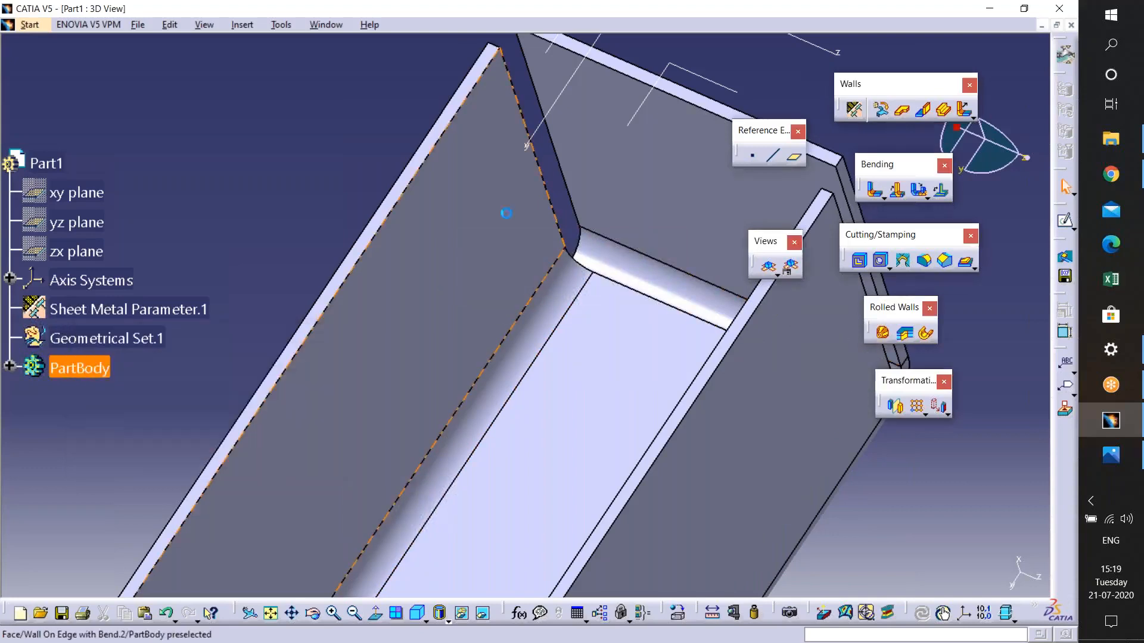
# - Set the default bend extremity to Maximum, confirm, and undo the change
pyautogui.moveTo(572, 327); pyautogui.dragTo(536, 77, button='middle')
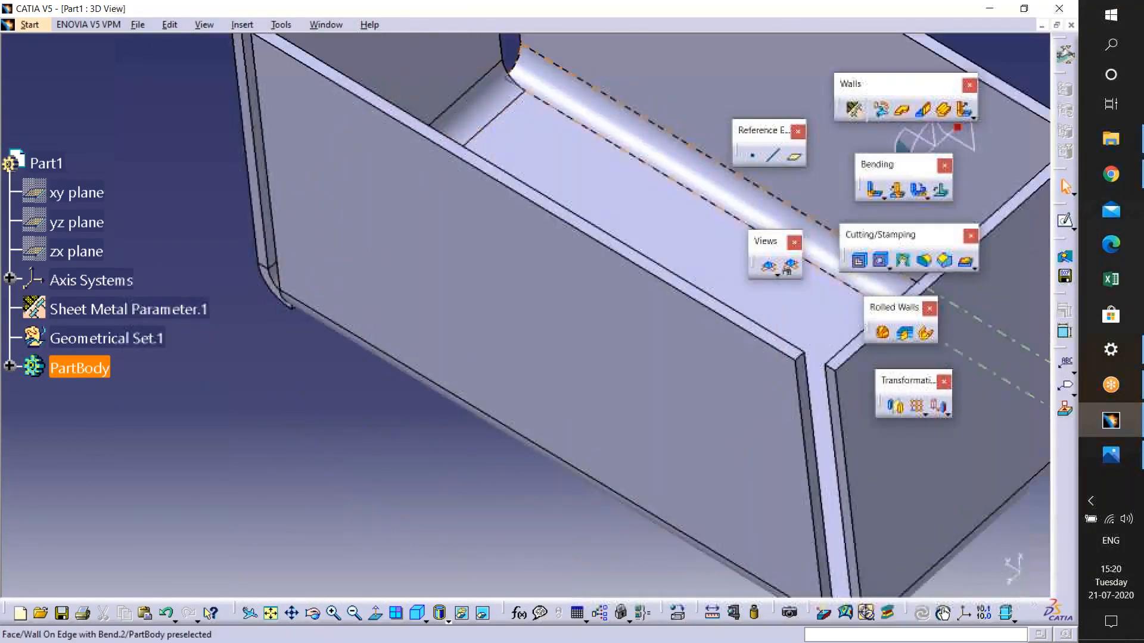
pyautogui.click(854, 109)
pyautogui.click(851, 265)
pyautogui.click(935, 293)
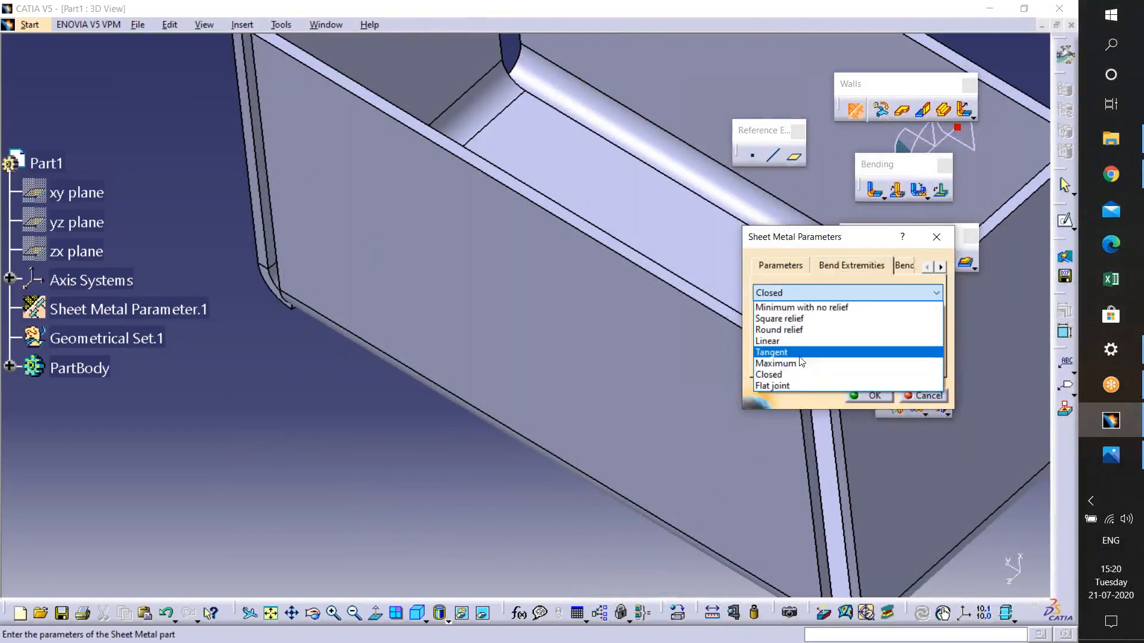
pyautogui.click(801, 364)
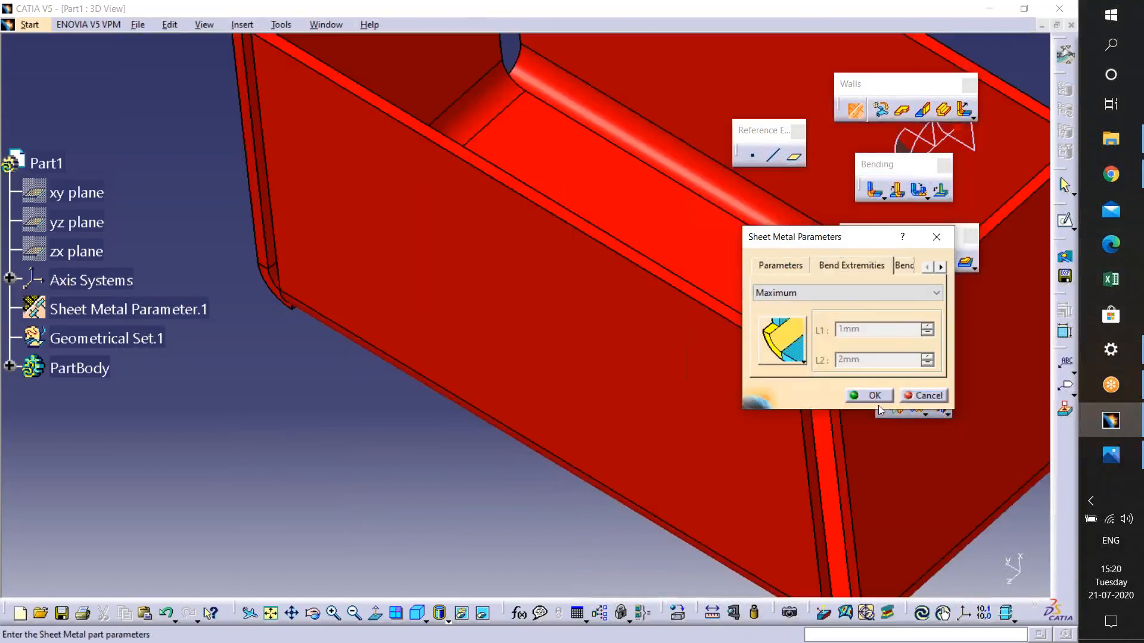
pyautogui.click(878, 401)
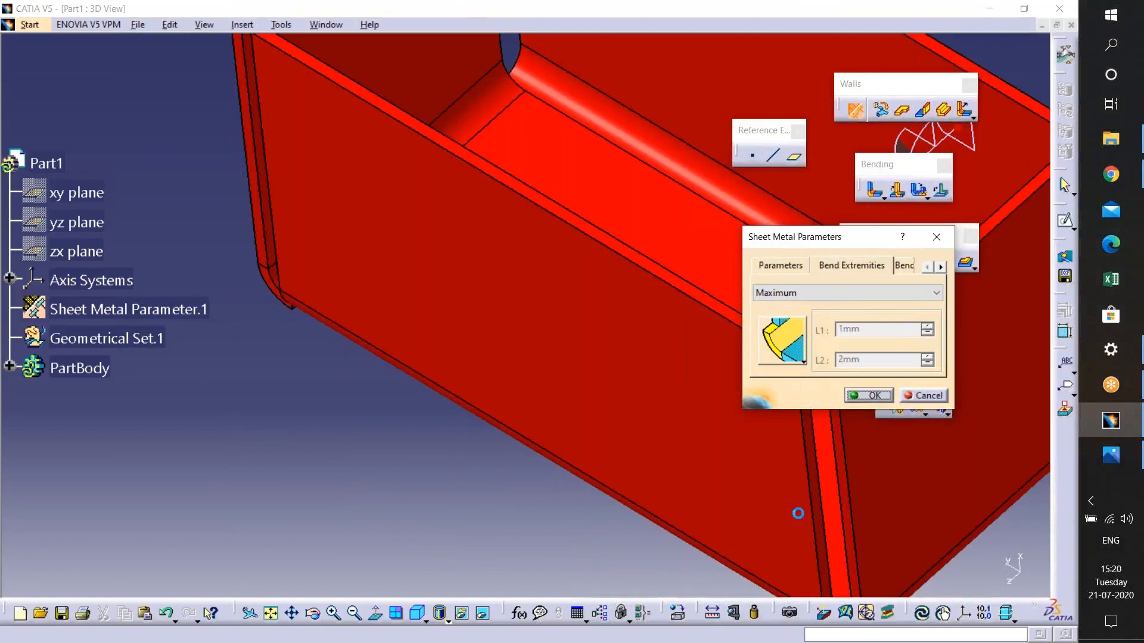
pyautogui.moveTo(796, 512); pyautogui.dragTo(677, 396, button='middle')
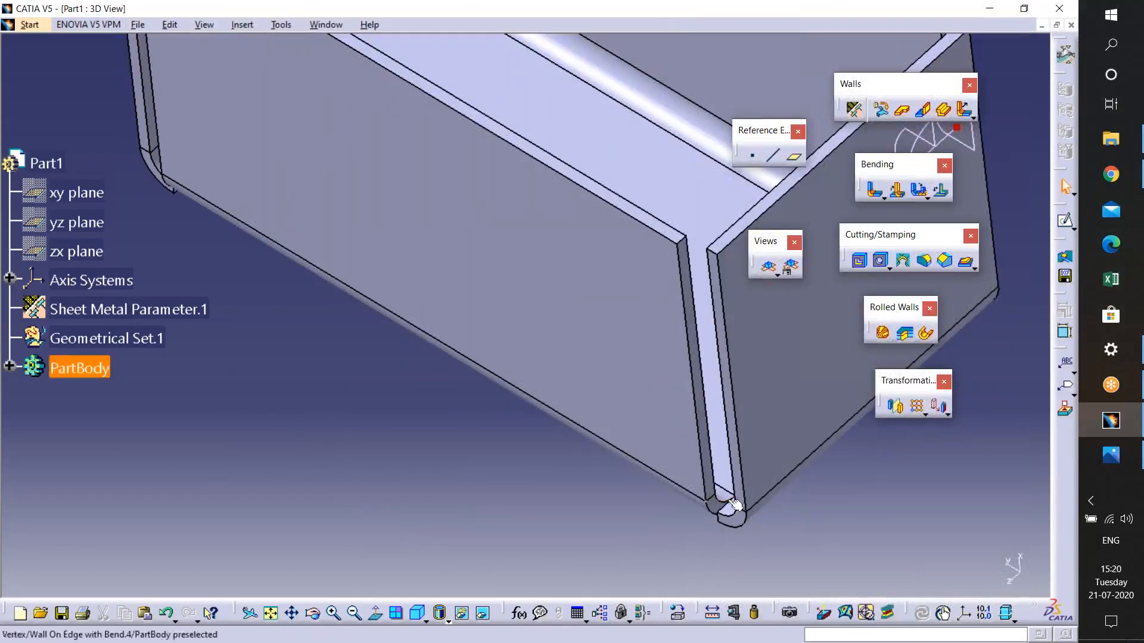
pyautogui.hotkey('ctrl', 'z')
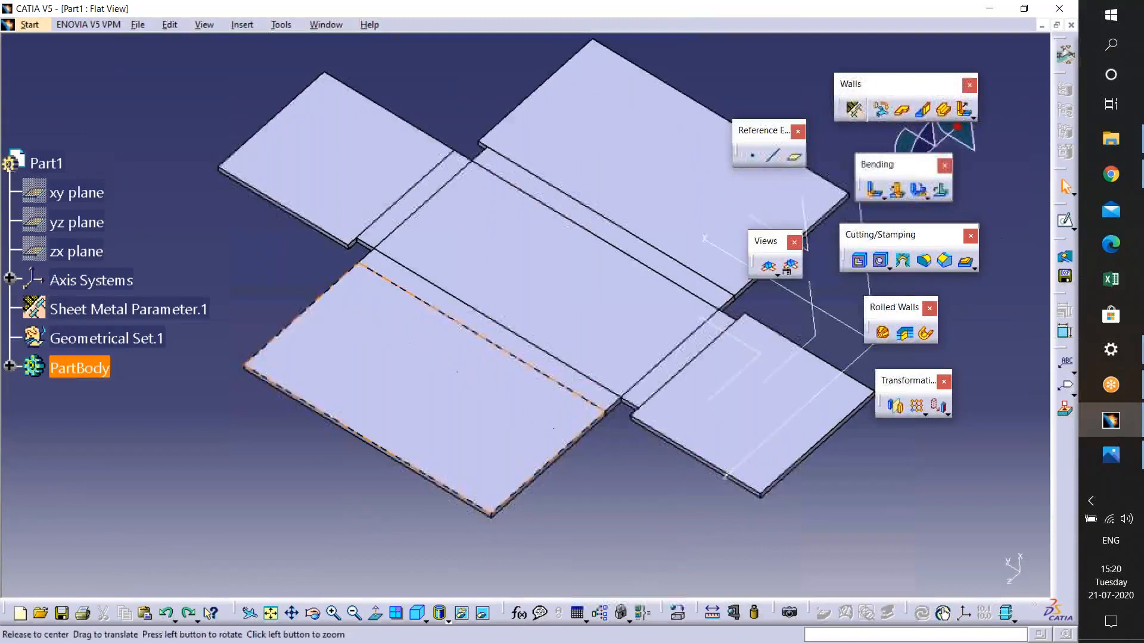
# - In the flat view, add a circular corner relief of 6 mm radius between the two faces meeting at a corner
pyautogui.moveTo(459, 325); pyautogui.dragTo(471, 360, button='middle')
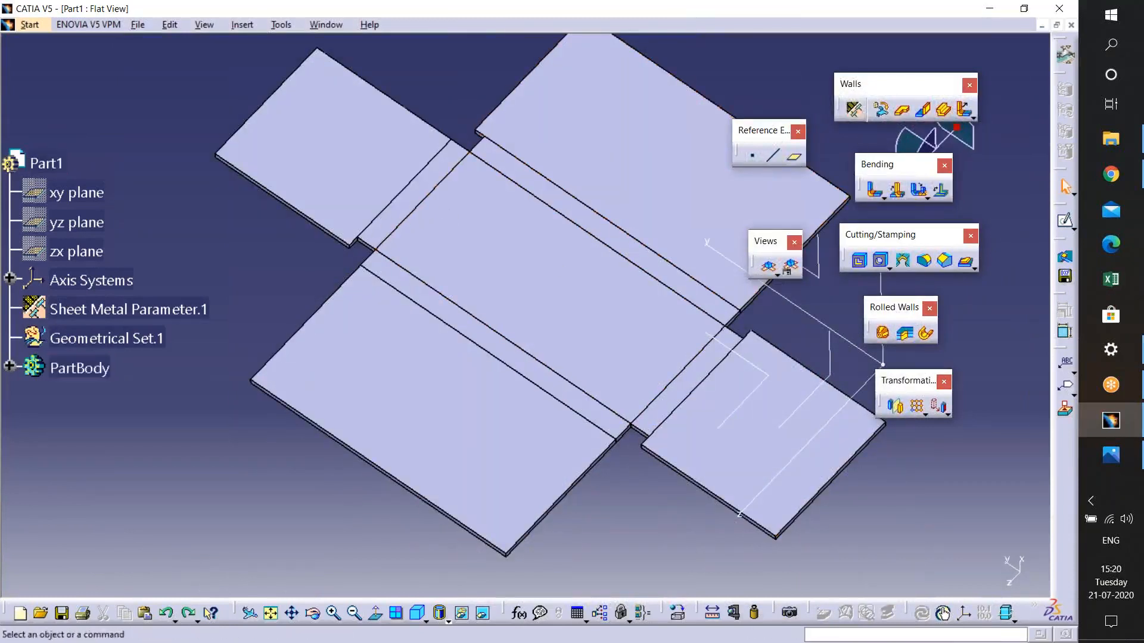
pyautogui.moveTo(485, 404); pyautogui.dragTo(556, 534, button='middle')
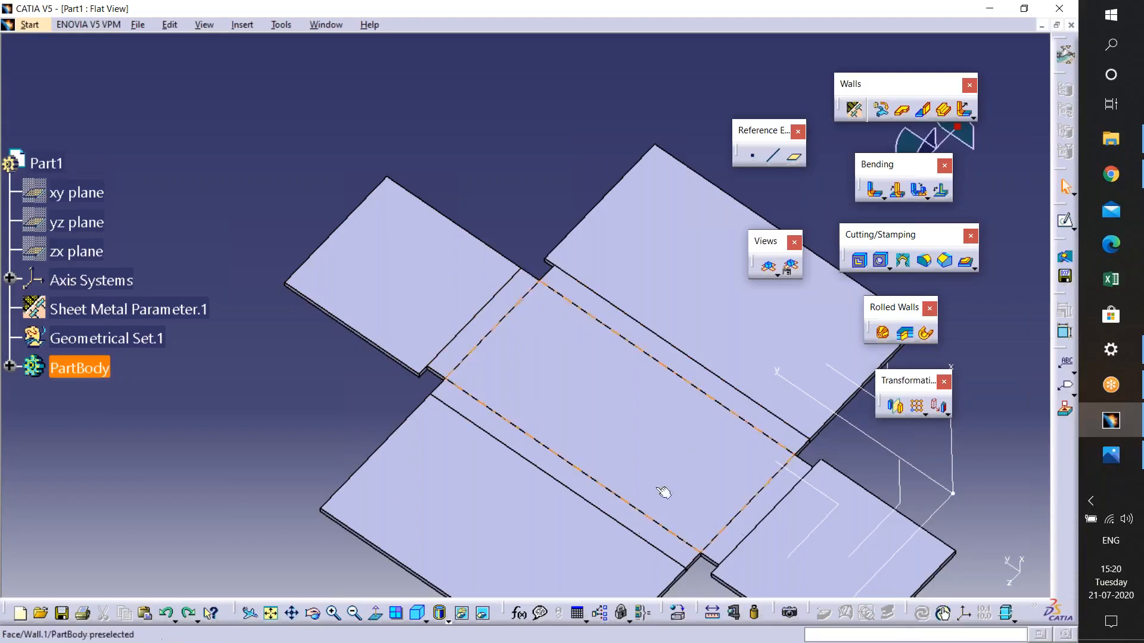
pyautogui.click(902, 262)
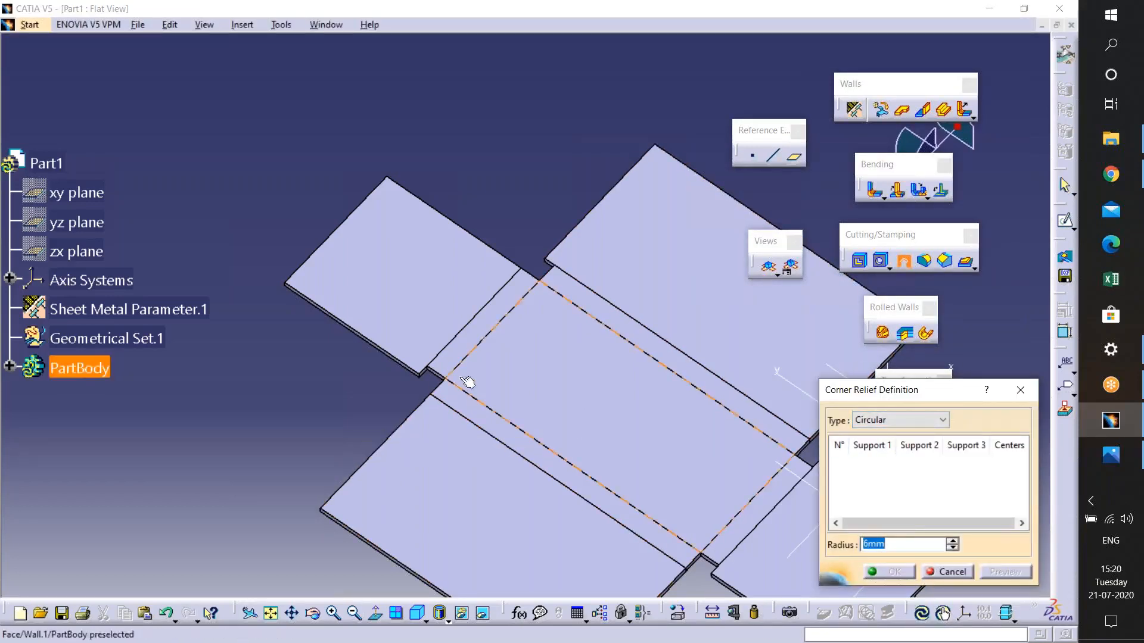
pyautogui.click(448, 372)
pyautogui.click(456, 394)
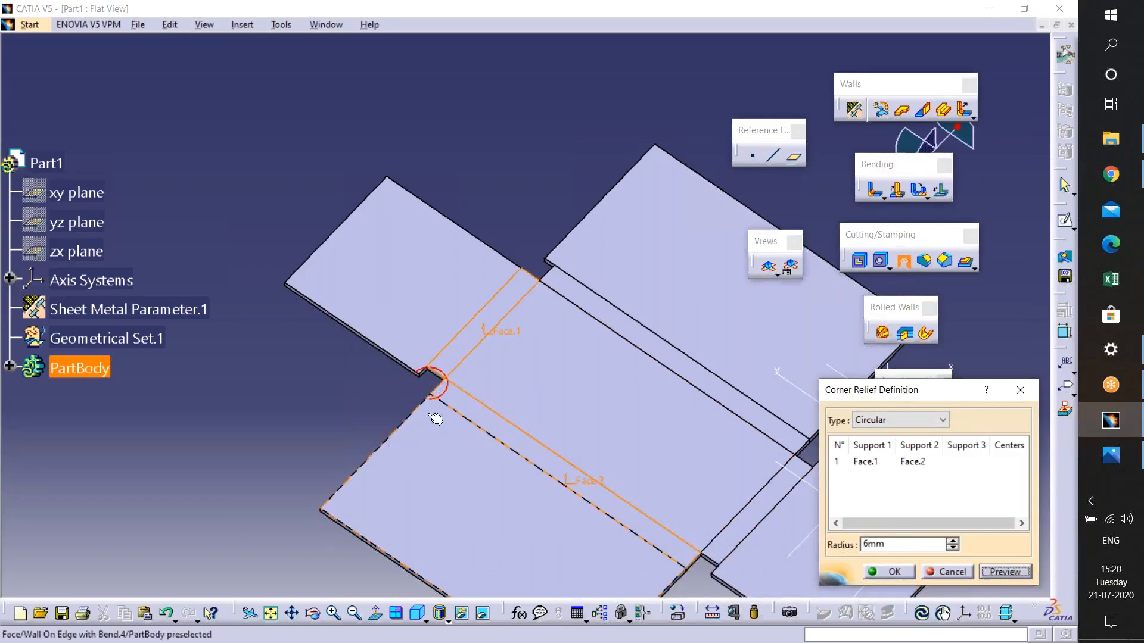
pyautogui.keyDown('ctrl'); pyautogui.moveTo(428, 442); pyautogui.dragTo(420, 337, button='middle'); pyautogui.keyUp('ctrl')
pyautogui.middleClick(347, 446)
pyautogui.click(889, 572)
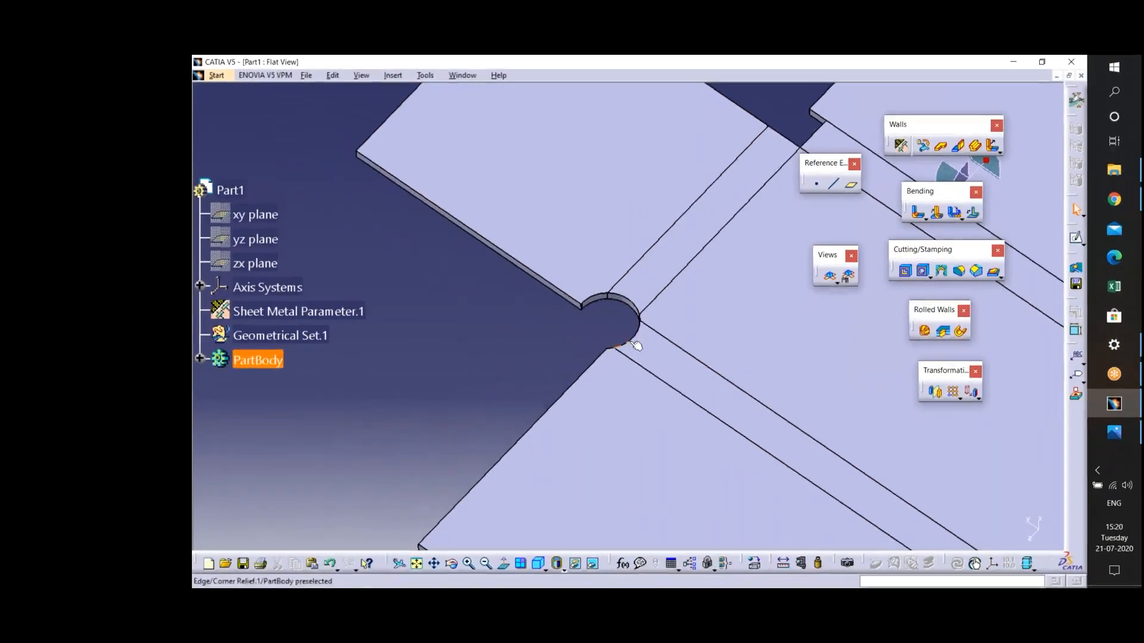
pyautogui.doubleClick(531, 344)
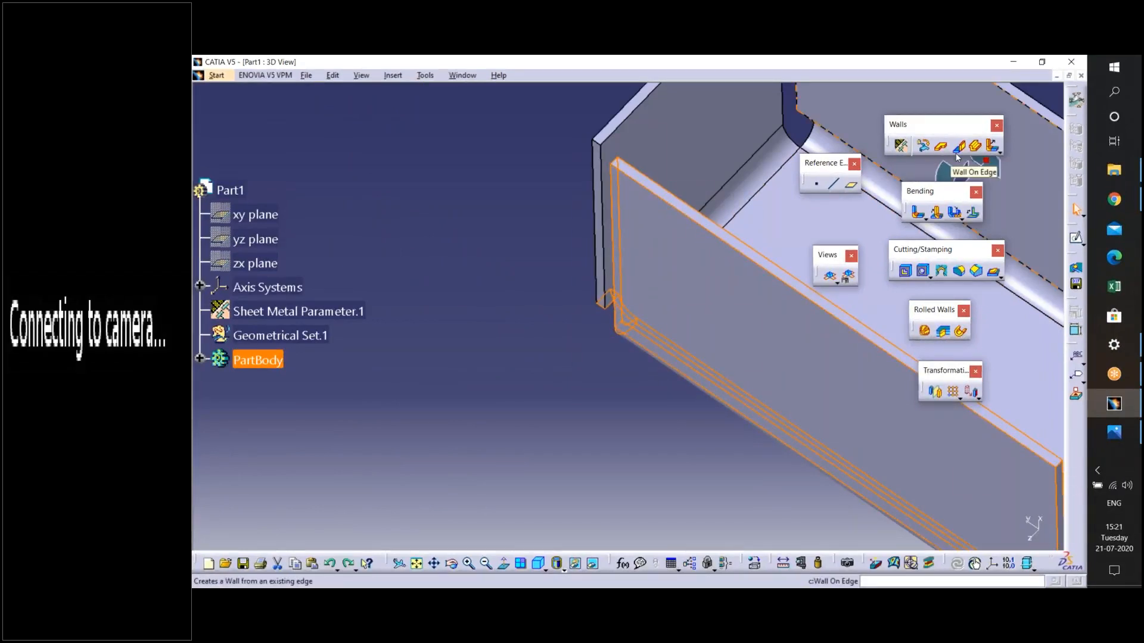
# - Undo the recent features back to the base wall with its wall on edge, redoing one step
pyautogui.hotkey('ctrl', 'z')
pyautogui.hotkey('ctrl', 'z')
pyautogui.hotkey('ctrl', 'z')
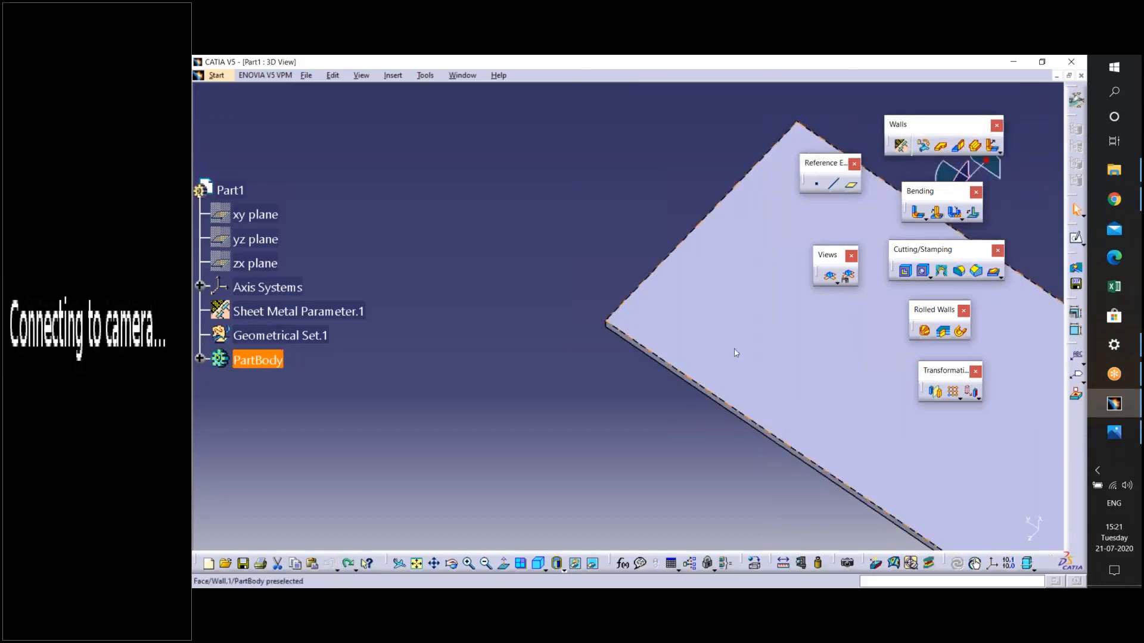
pyautogui.hotkey('ctrl', 'z')
pyautogui.hotkey('ctrl', 'y')
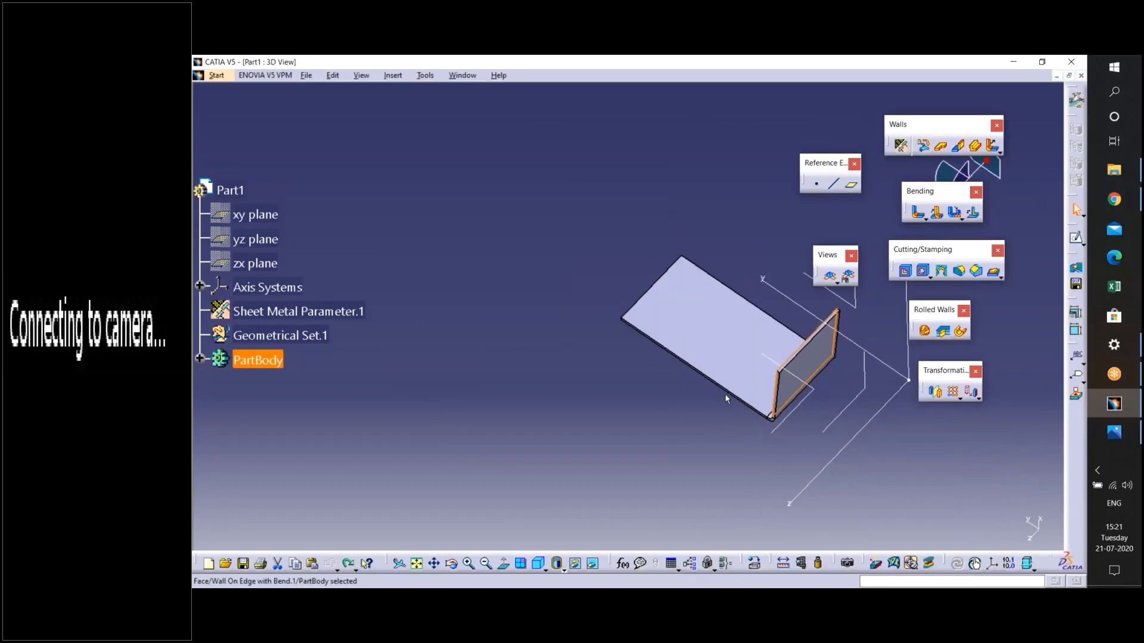
# - Sketch an open three-segment profile on the xy plane and leave the sketcher
pyautogui.moveTo(676, 383); pyautogui.dragTo(606, 311, button='middle')
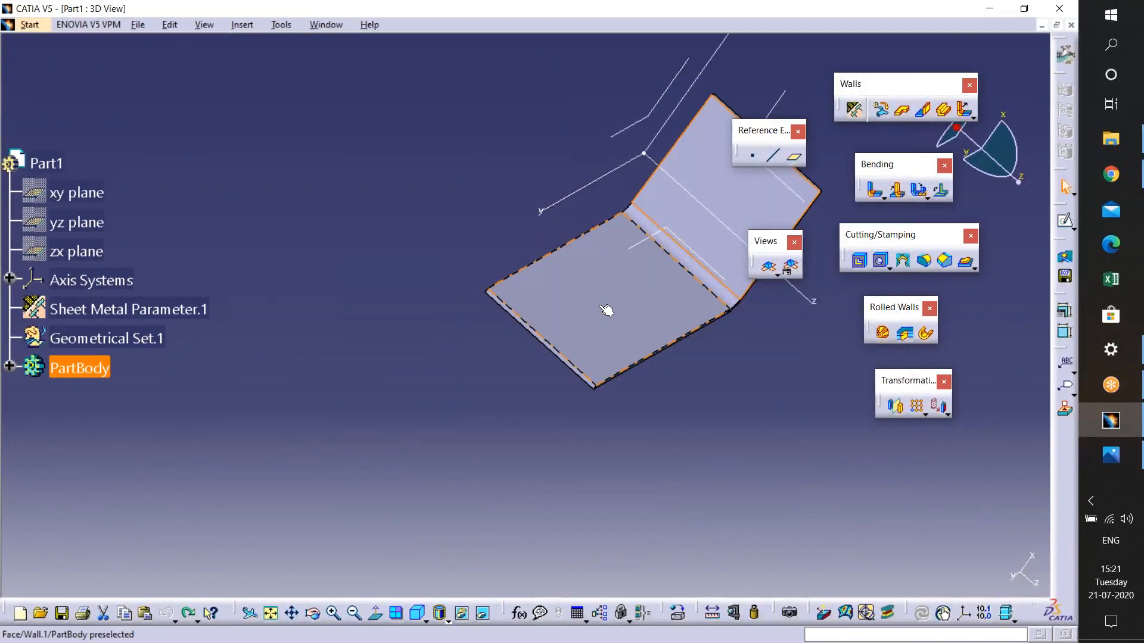
pyautogui.moveTo(606, 310); pyautogui.dragTo(521, 274, button='middle')
pyautogui.click(547, 284)
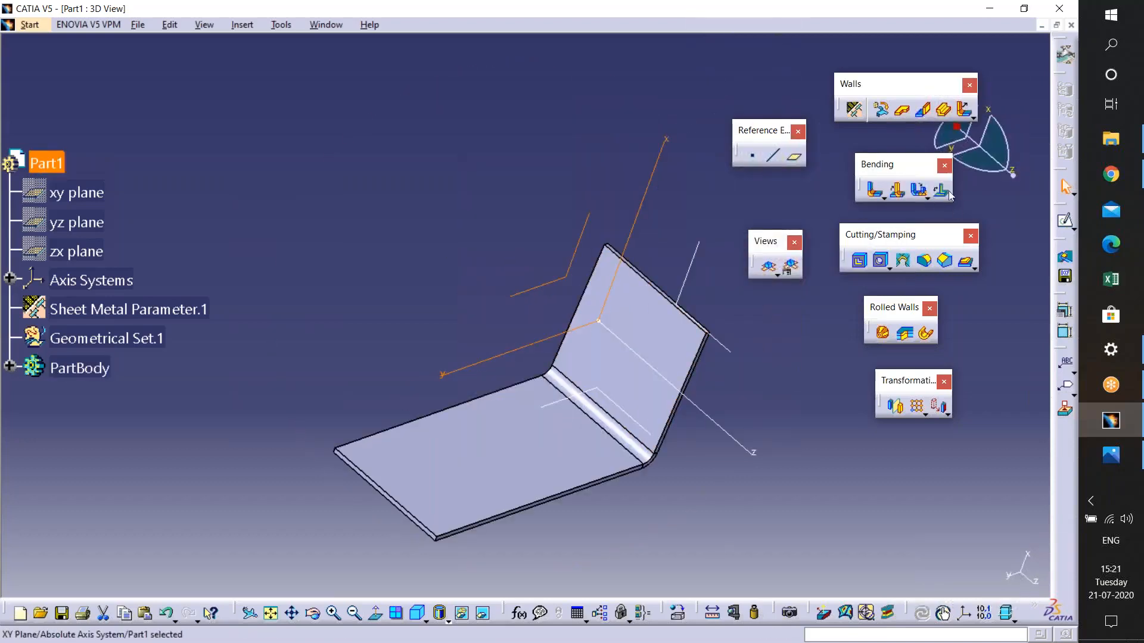
pyautogui.click(1073, 228)
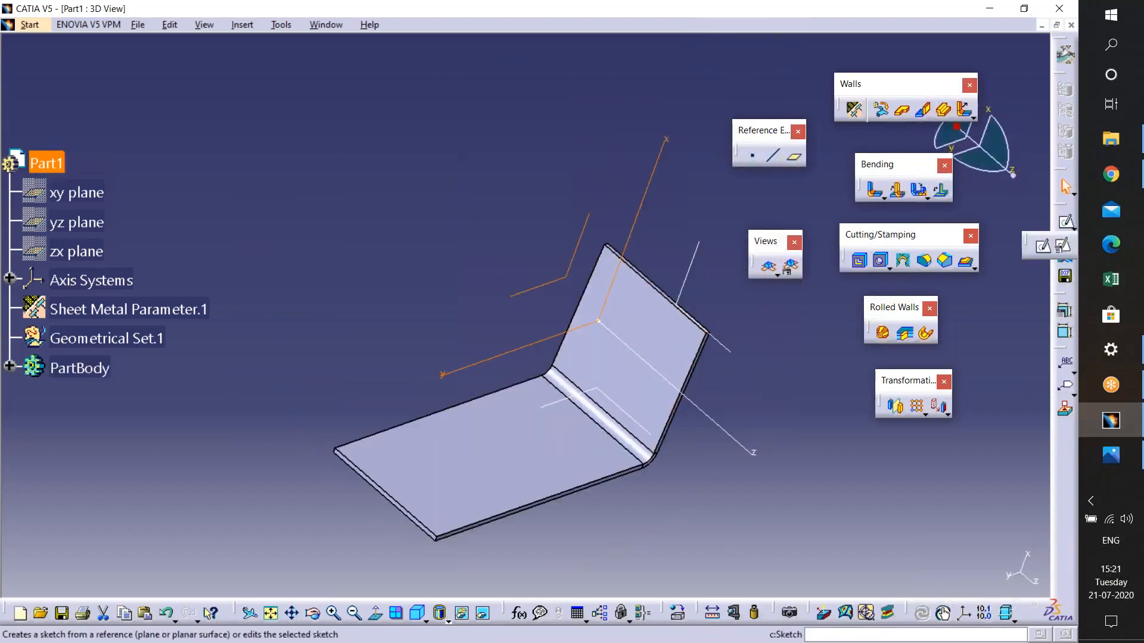
pyautogui.click(1042, 245)
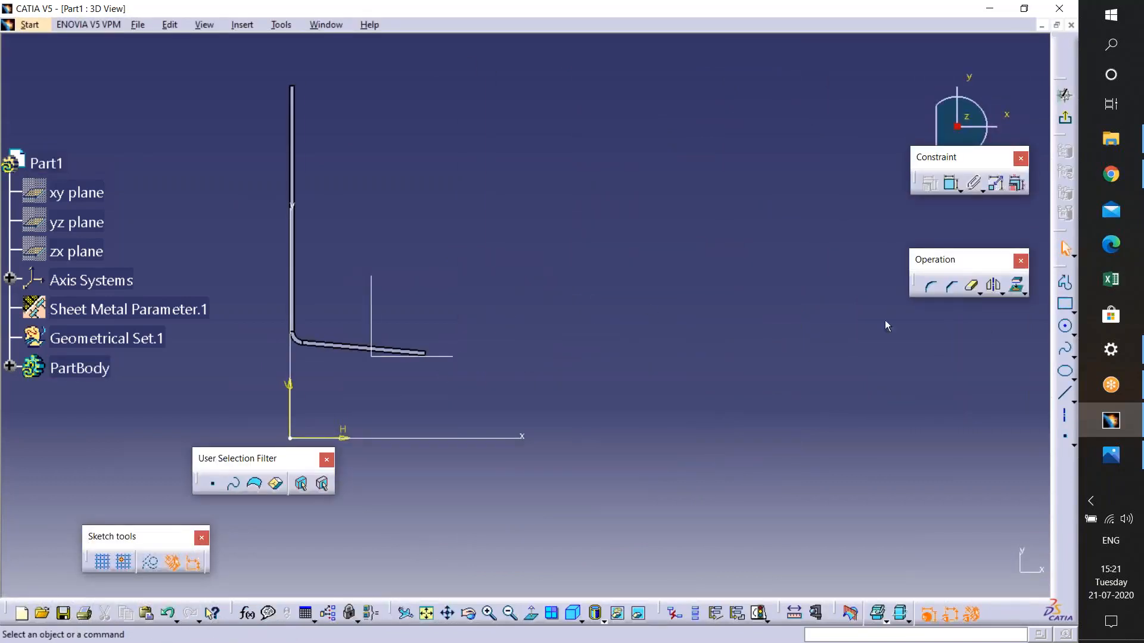
pyautogui.click(1064, 282)
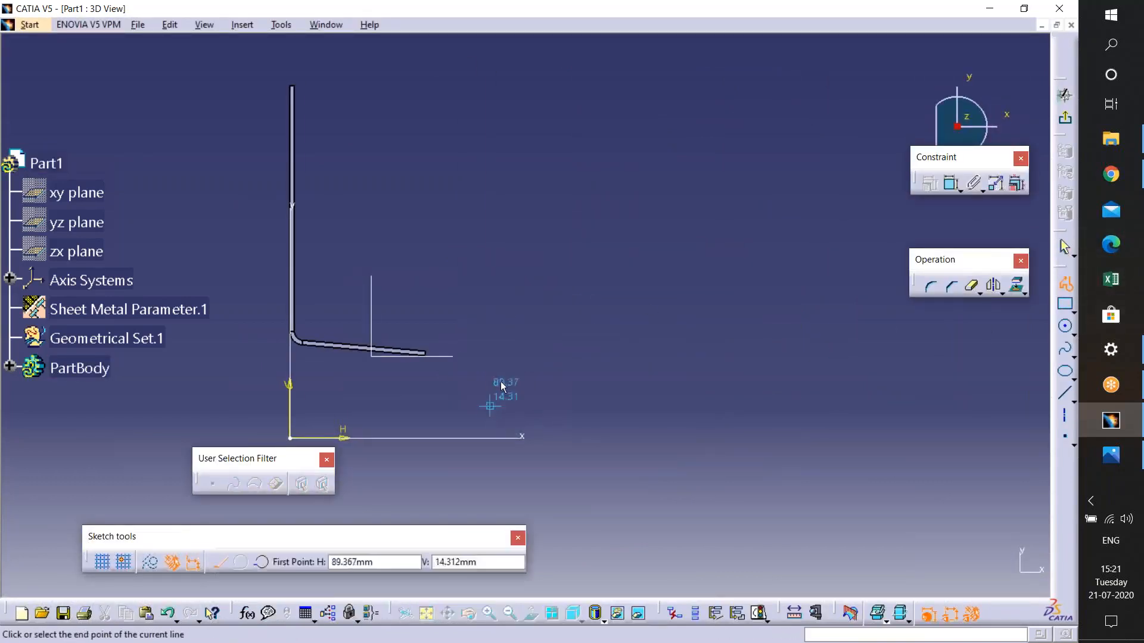
pyautogui.click(490, 406)
pyautogui.click(577, 222)
pyautogui.click(812, 210)
pyautogui.doubleClick(943, 390)
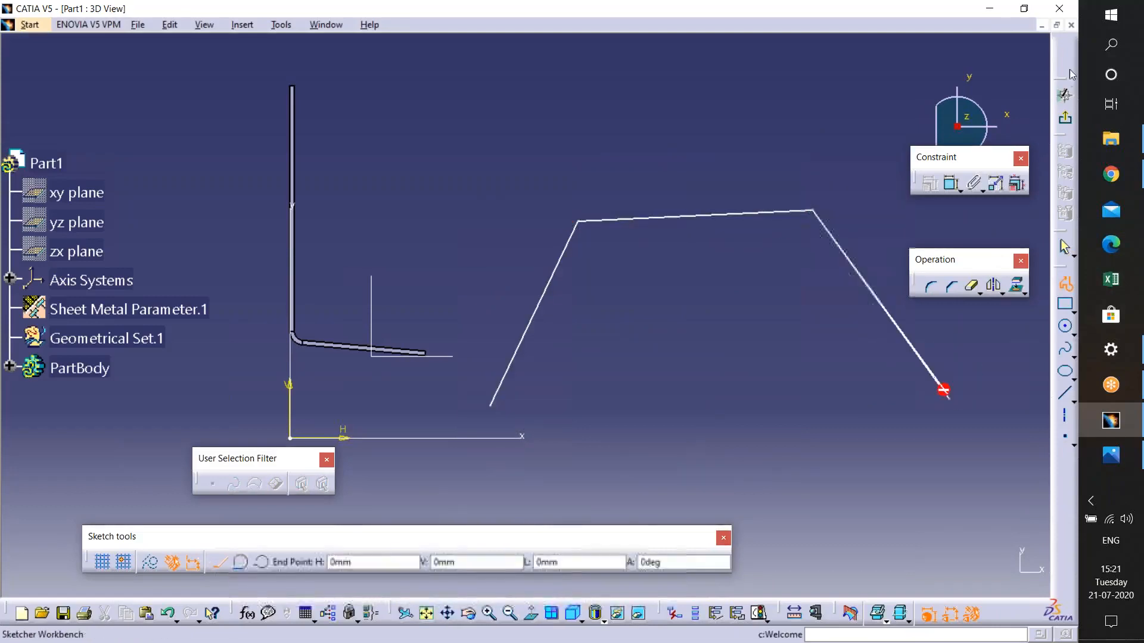
pyautogui.click(1065, 118)
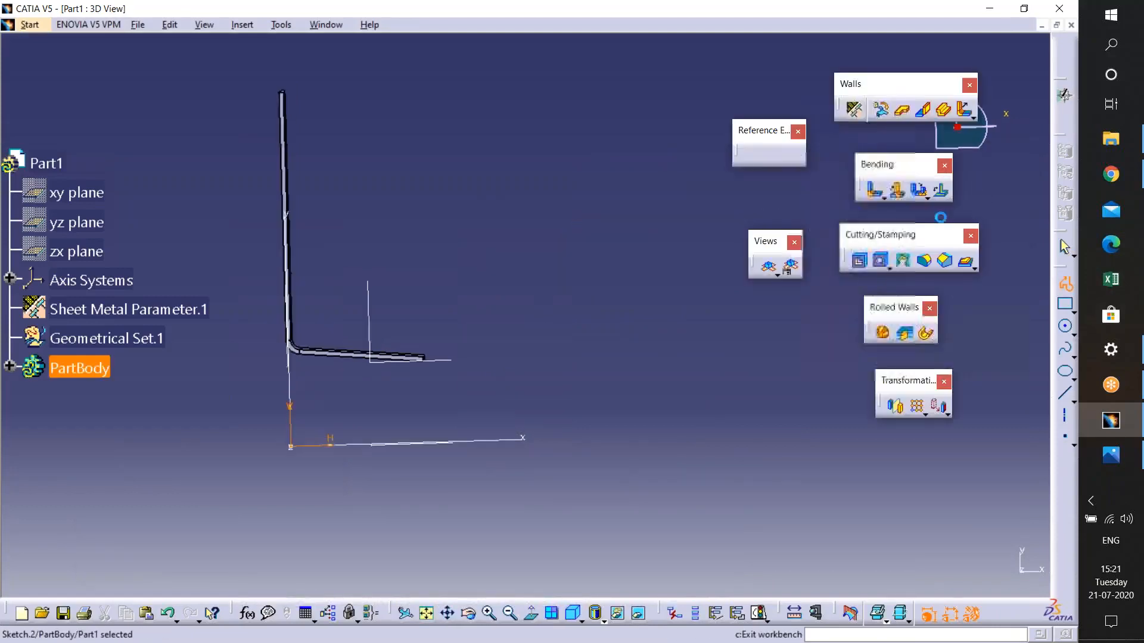
# - Start a sheet metal extrusion of the new sketch and raise limit 1 to 134 mm
pyautogui.moveTo(479, 359); pyautogui.dragTo(459, 489, button='middle')
pyautogui.click(479, 358)
pyautogui.moveTo(518, 334); pyautogui.dragTo(430, 250, button='middle')
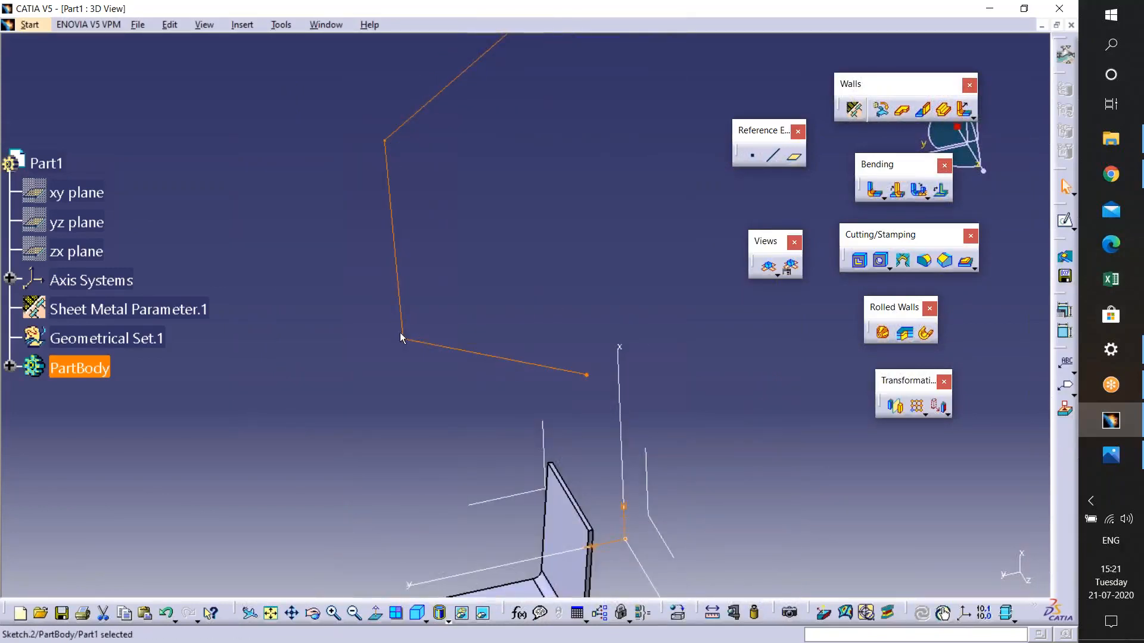
pyautogui.moveTo(582, 312); pyautogui.dragTo(598, 368, button='middle')
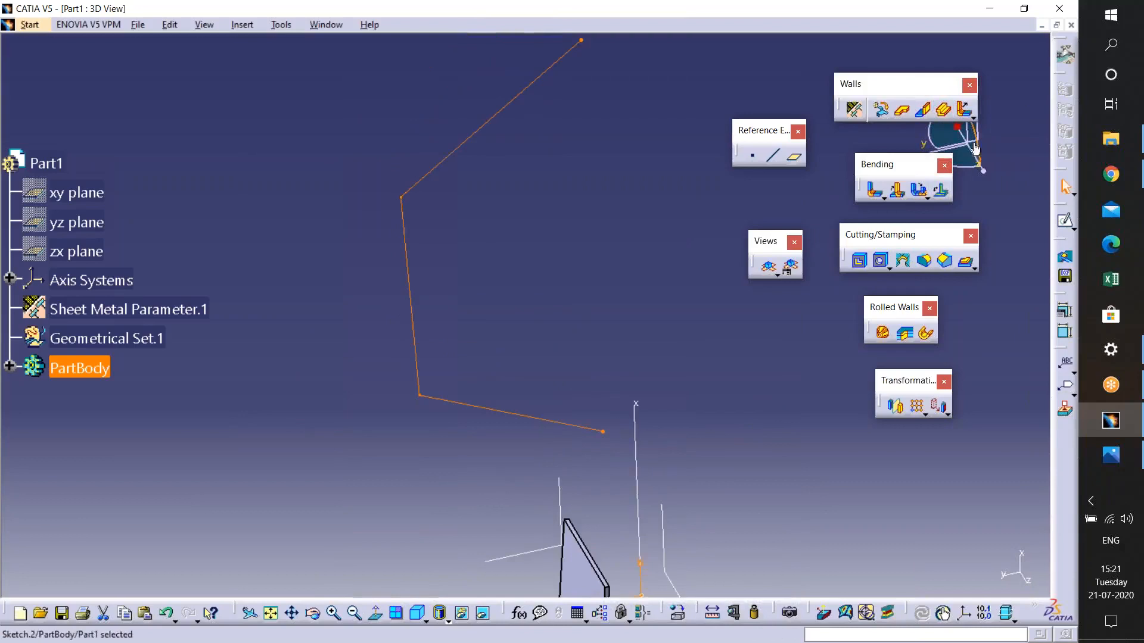
pyautogui.click(943, 109)
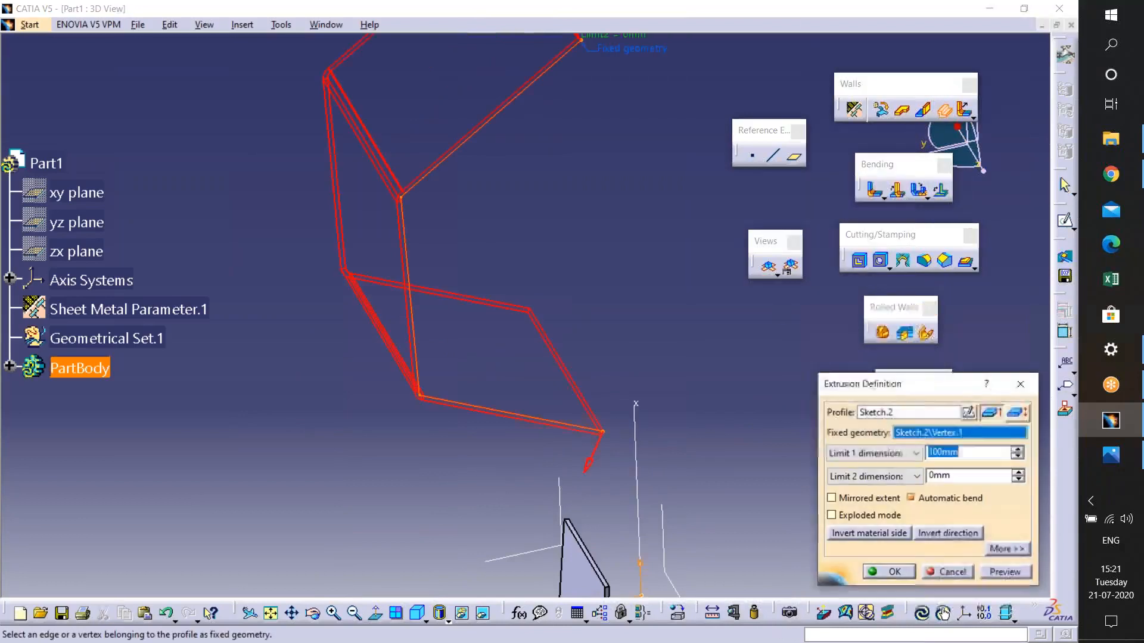
pyautogui.moveTo(454, 324); pyautogui.dragTo(591, 332, button='middle')
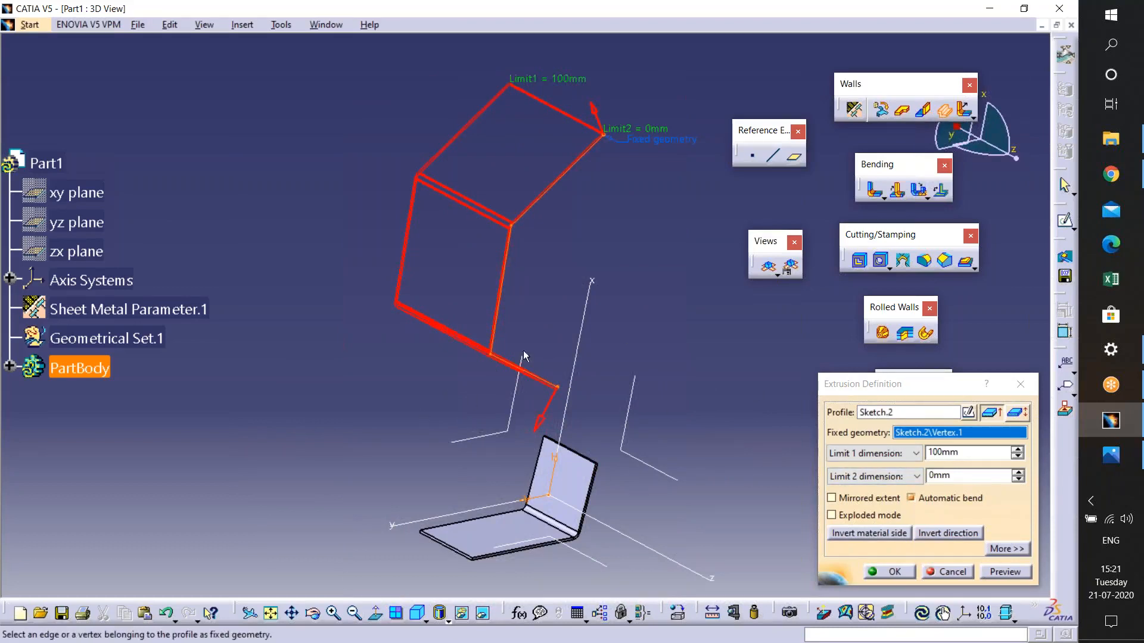
pyautogui.moveTo(525, 416); pyautogui.dragTo(565, 389, button='middle')
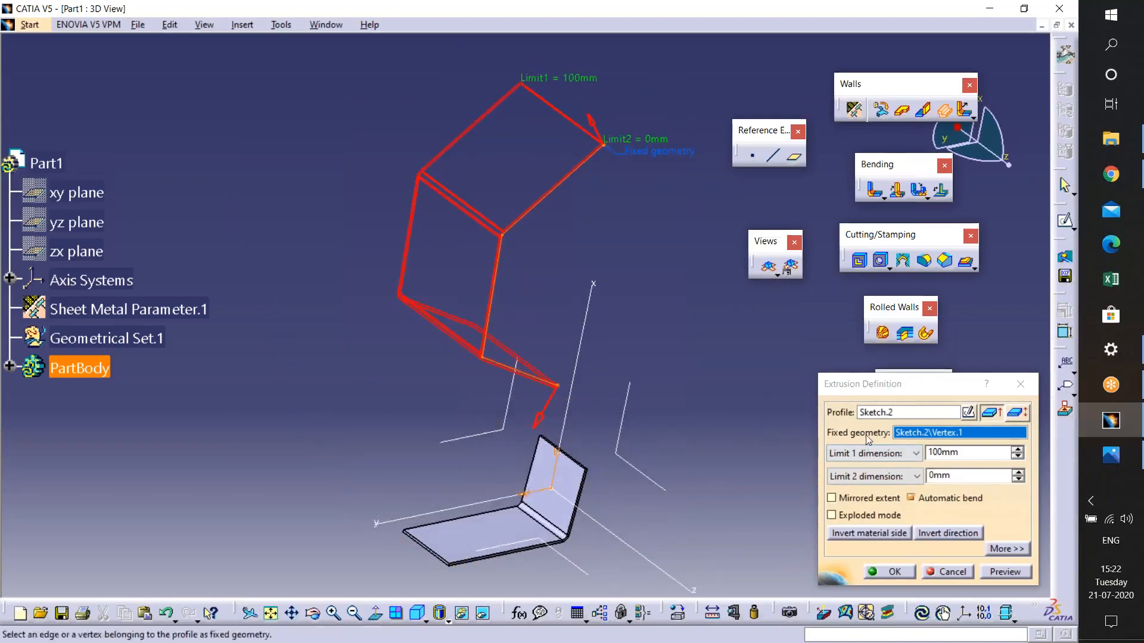
pyautogui.moveTo(521, 389); pyautogui.dragTo(528, 417, button='middle')
pyautogui.moveTo(506, 380); pyautogui.dragTo(498, 313, button='middle')
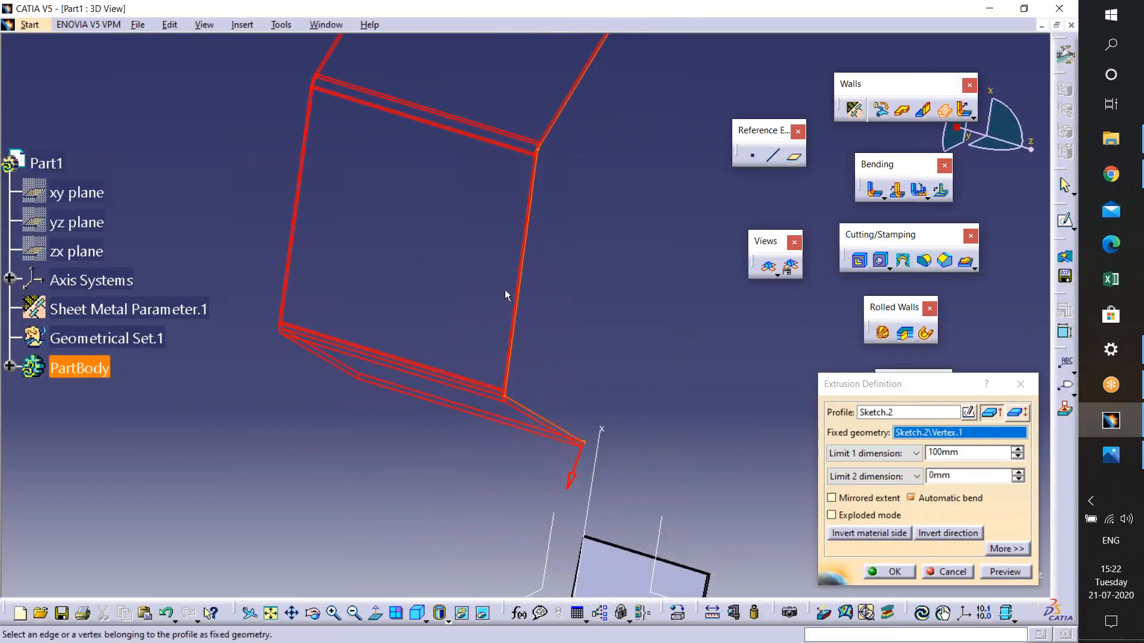
pyautogui.click(1018, 451)
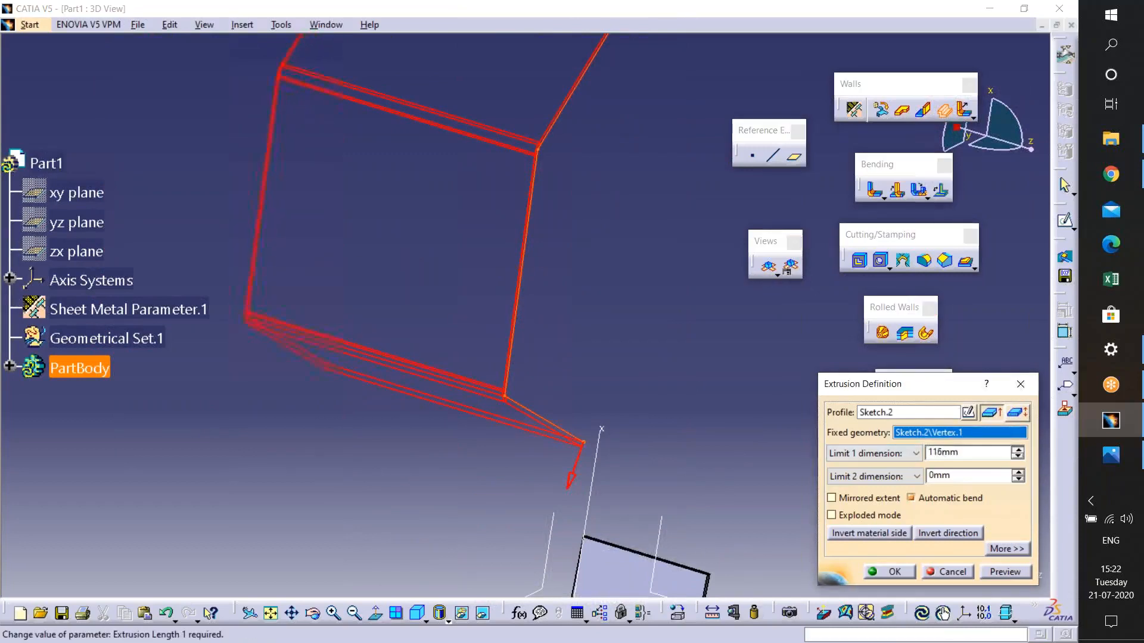
pyautogui.keyDown('ctrl'); pyautogui.moveTo(684, 420); pyautogui.dragTo(684, 476, button='middle'); pyautogui.keyUp('ctrl')
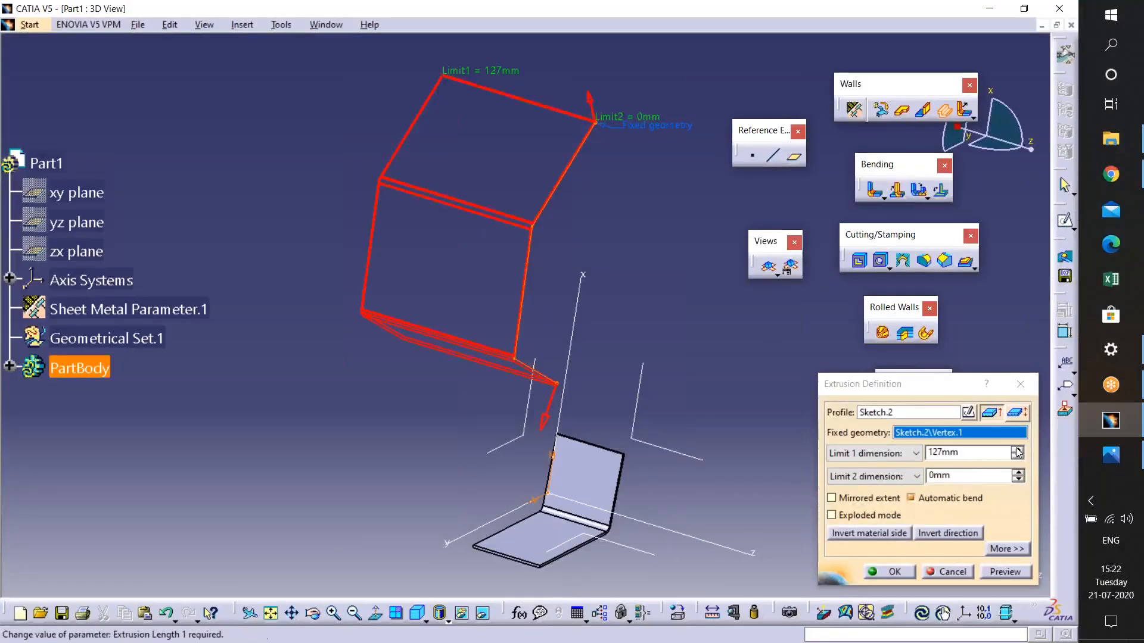
pyautogui.click(1018, 451)
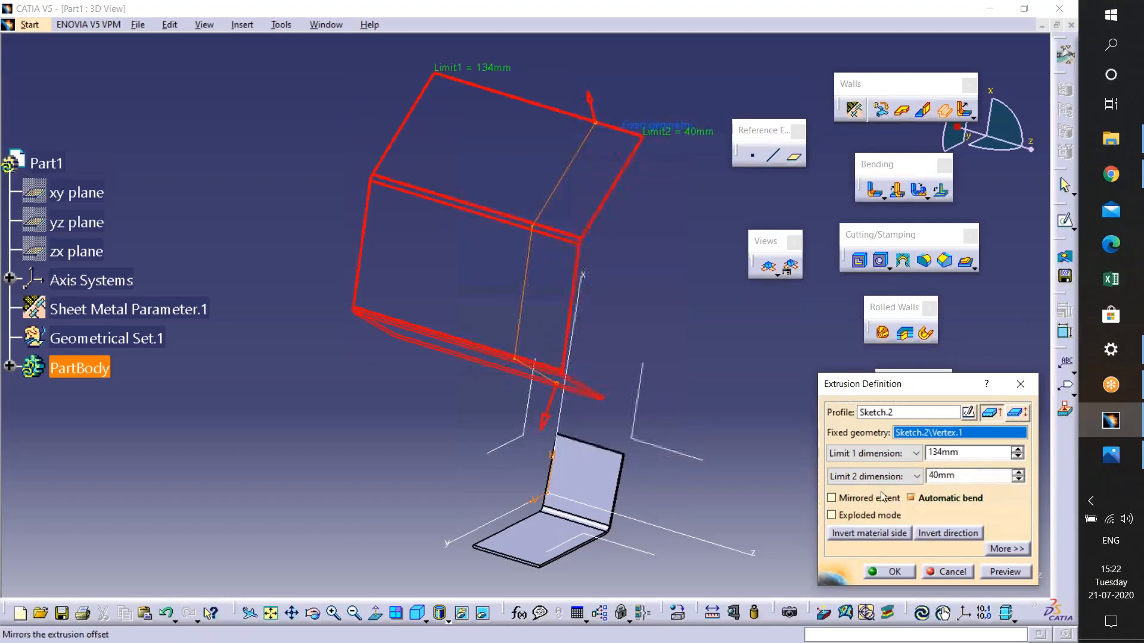
# - Enable mirrored extent, preview and confirm the extrusion, and close the warnings
pyautogui.click(856, 499)
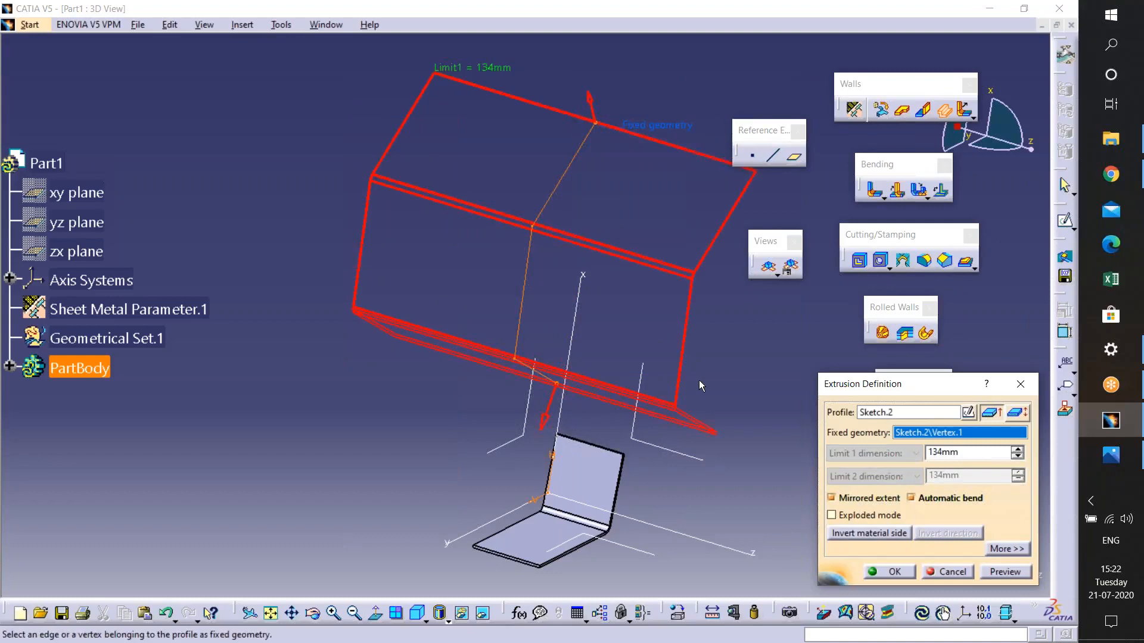
pyautogui.moveTo(663, 480)
pyautogui.mouseDown(button='middle')
pyautogui.moveTo(459, 327)
pyautogui.moveTo(499, 109)
pyautogui.mouseUp(button='middle')
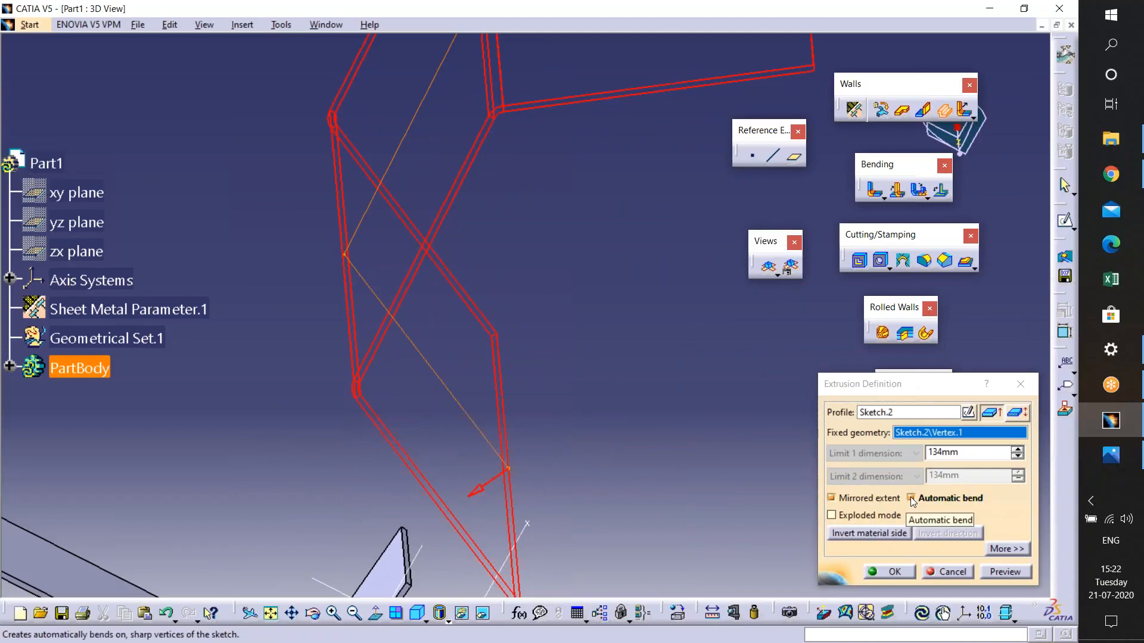
pyautogui.moveTo(480, 243); pyautogui.dragTo(520, 391, button='middle')
pyautogui.moveTo(523, 250); pyautogui.dragTo(571, 254, button='middle')
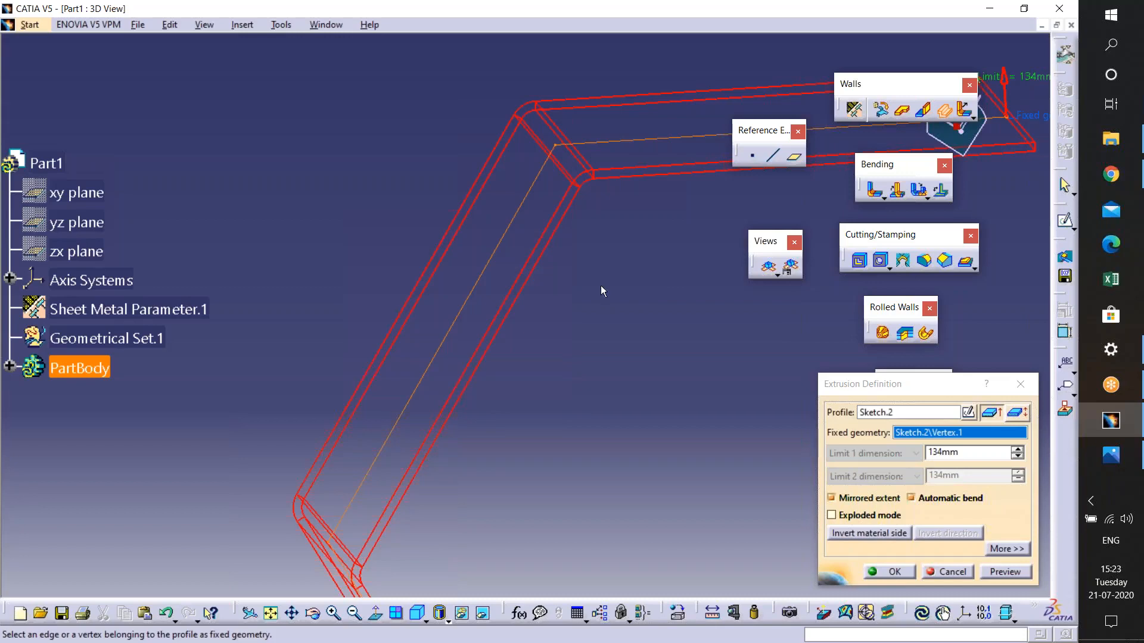
pyautogui.moveTo(549, 395); pyautogui.dragTo(535, 348, button='middle')
pyautogui.moveTo(563, 535); pyautogui.dragTo(468, 431, button='middle')
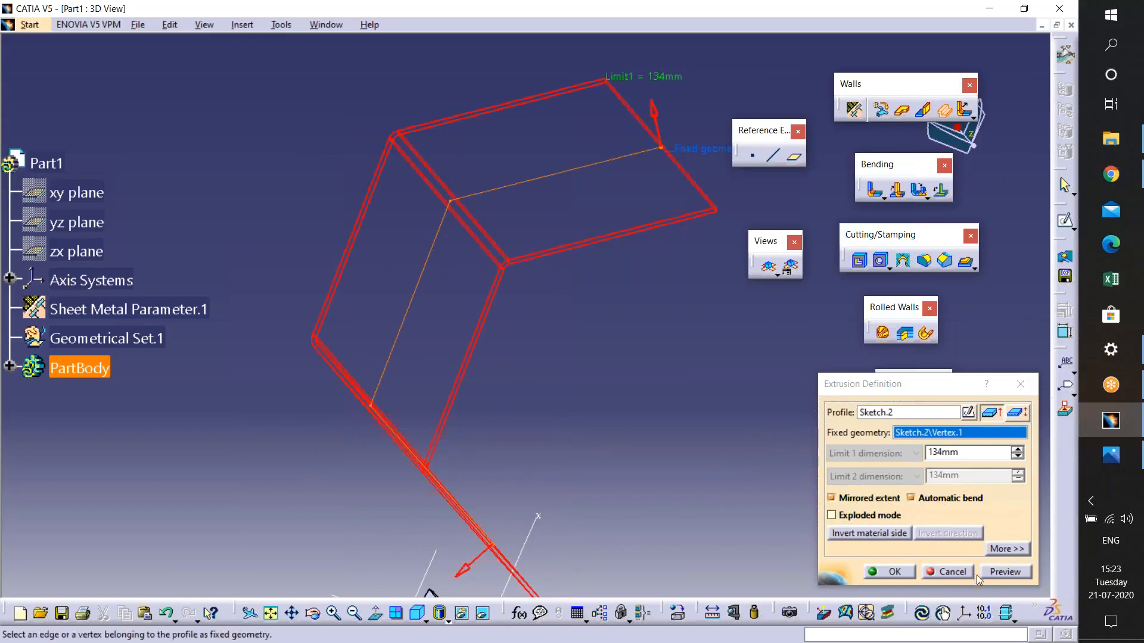
pyautogui.click(996, 574)
pyautogui.click(901, 574)
pyautogui.moveTo(540, 405); pyautogui.dragTo(496, 323, button='middle')
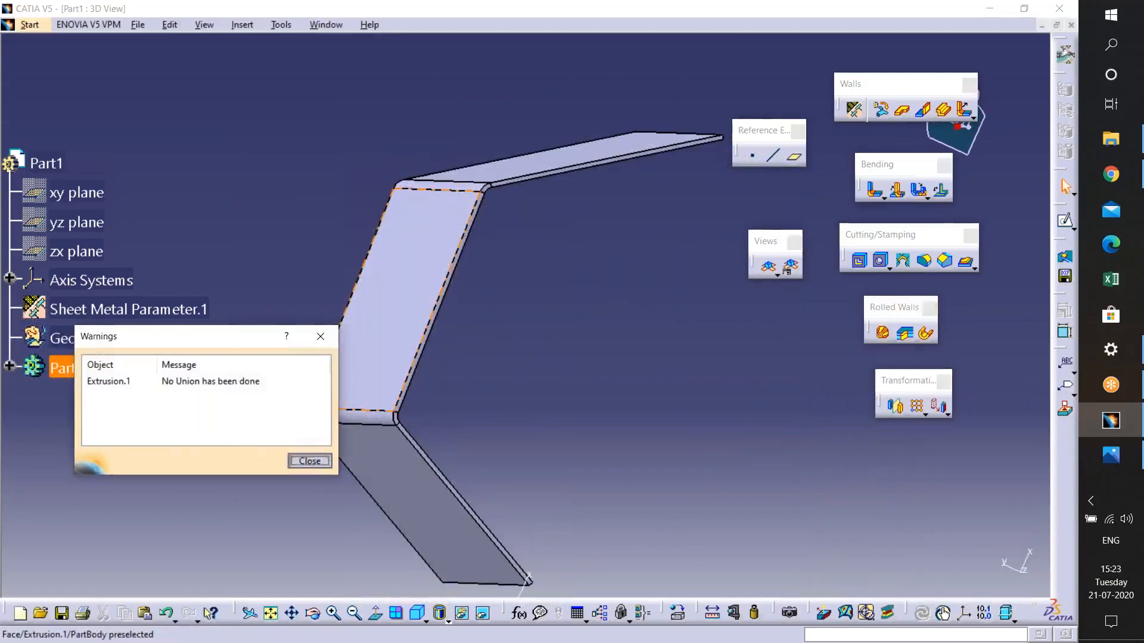
pyautogui.click(309, 461)
# - Edit the extrusion to enable Exploded mode and confirm
pyautogui.moveTo(633, 358); pyautogui.dragTo(524, 297, button='middle')
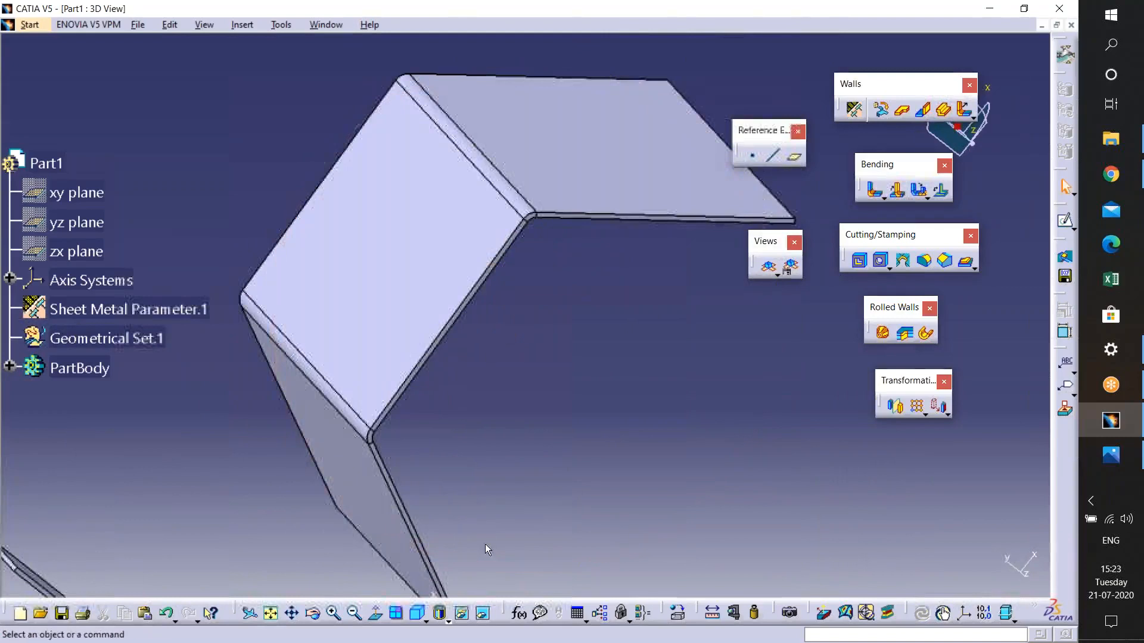
pyautogui.doubleClick(575, 164)
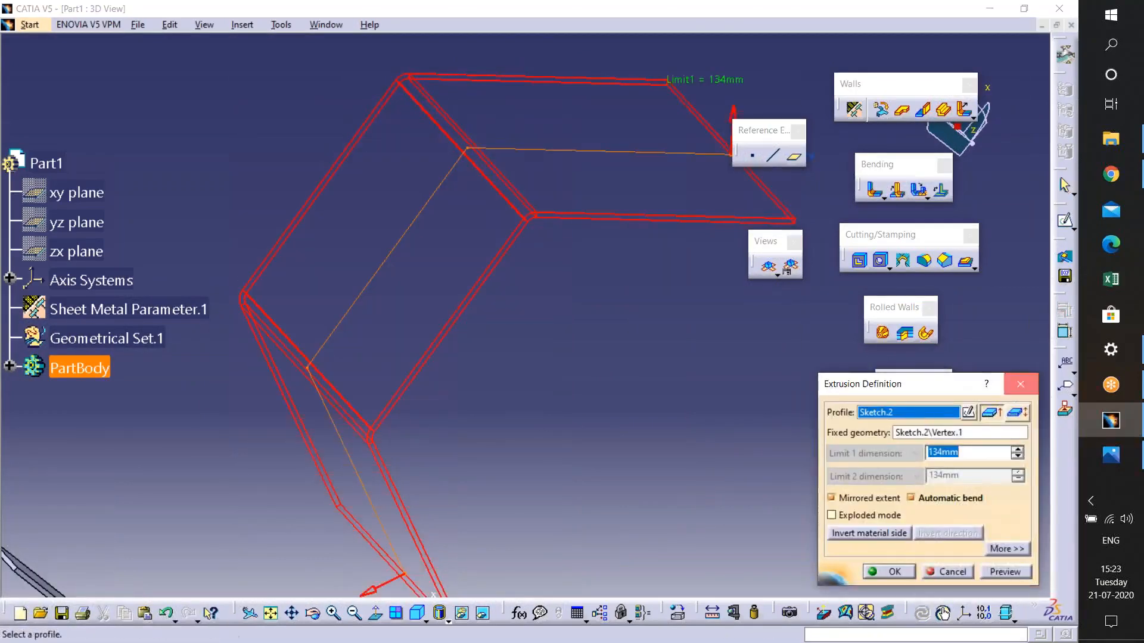
pyautogui.click(1020, 384)
pyautogui.doubleClick(487, 318)
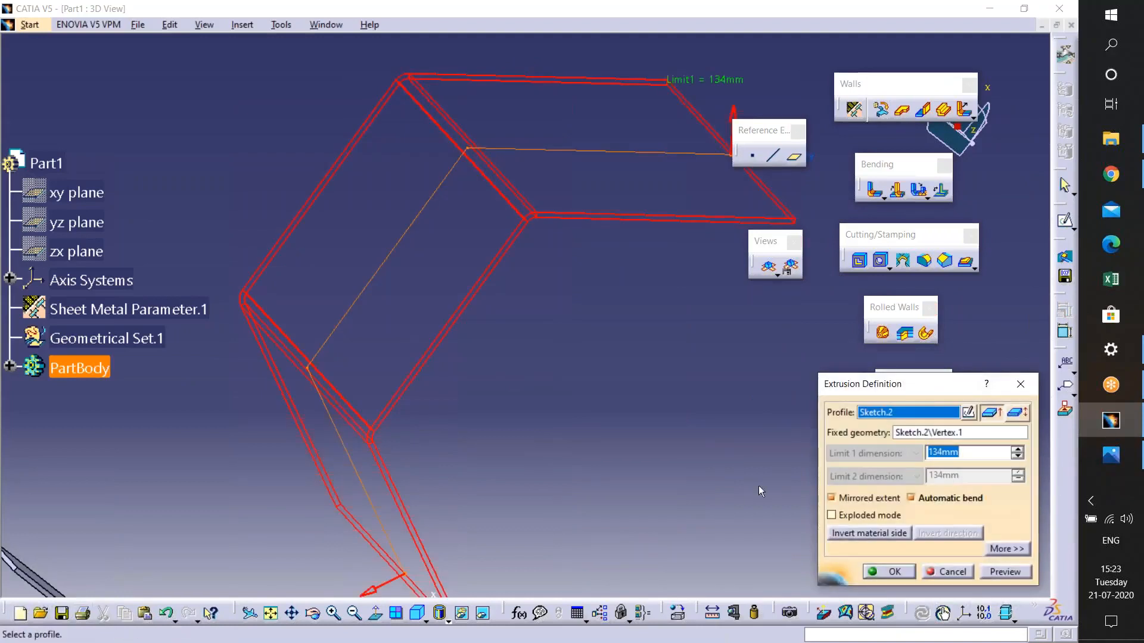
pyautogui.click(831, 516)
pyautogui.click(989, 573)
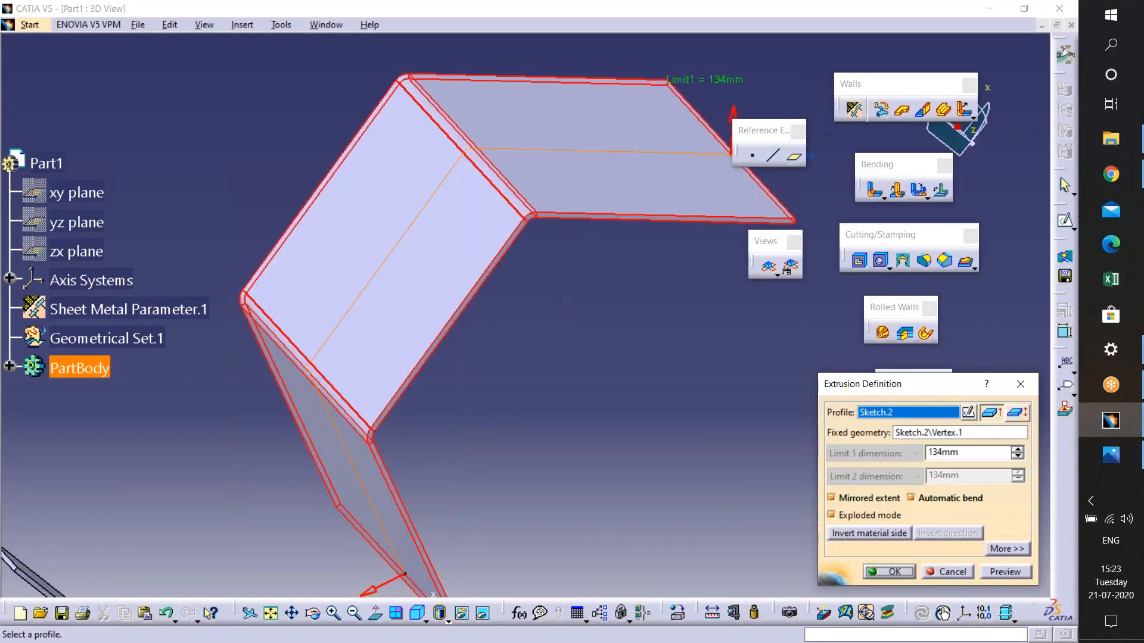
pyautogui.press('Return')
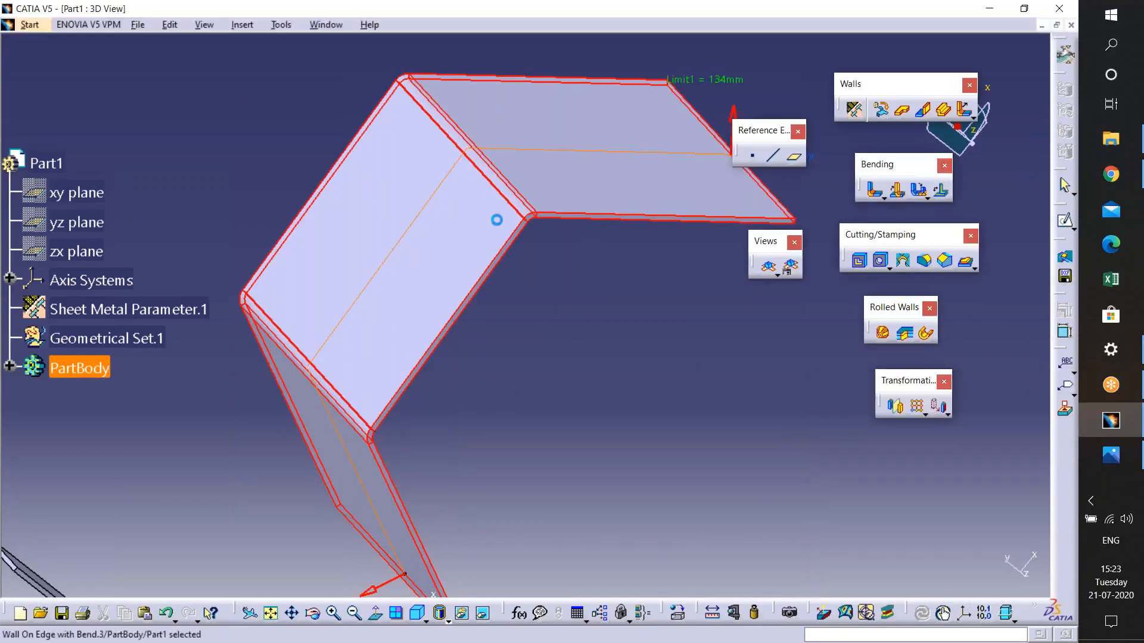
# - Open the definitions of the extruded walls one by one to inspect them, closing each without changes
pyautogui.doubleClick(620, 203)
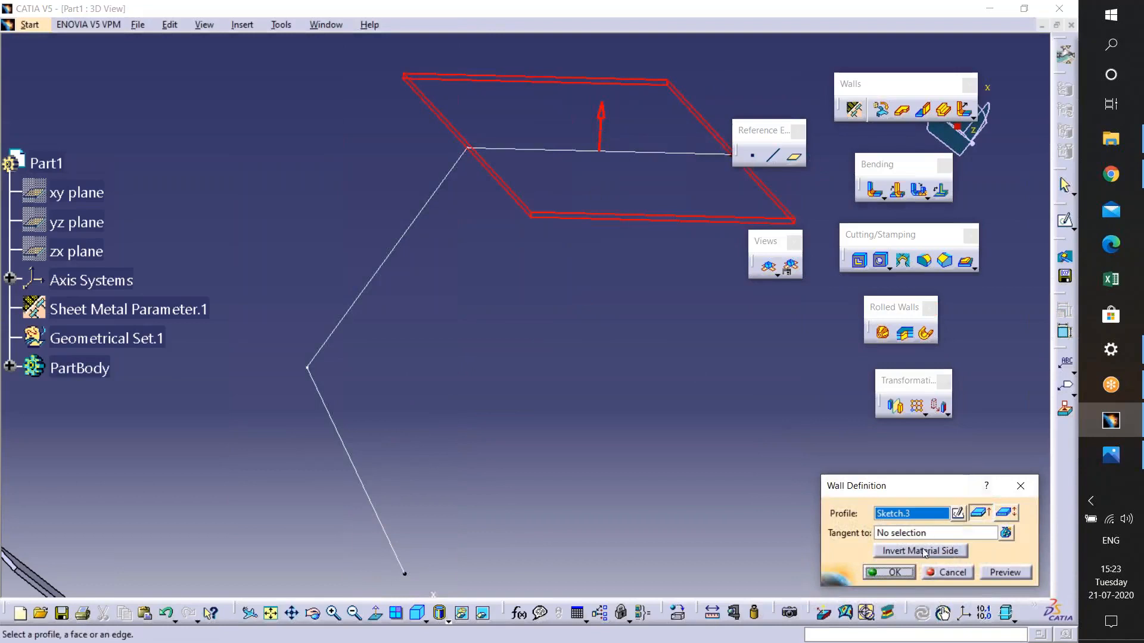
pyautogui.click(891, 573)
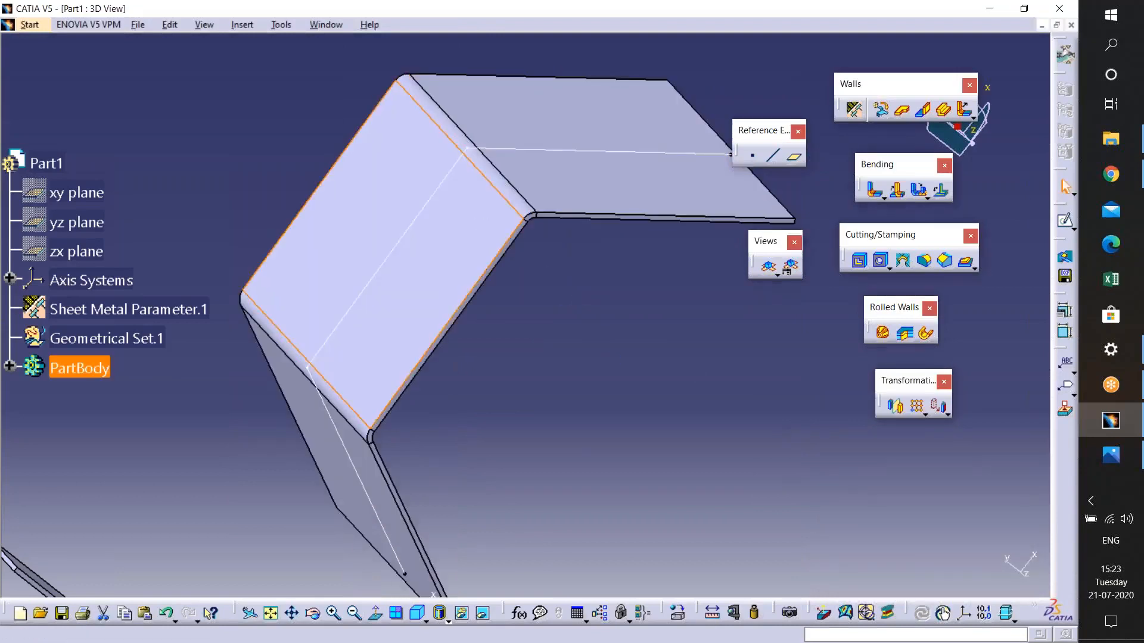
pyautogui.doubleClick(455, 217)
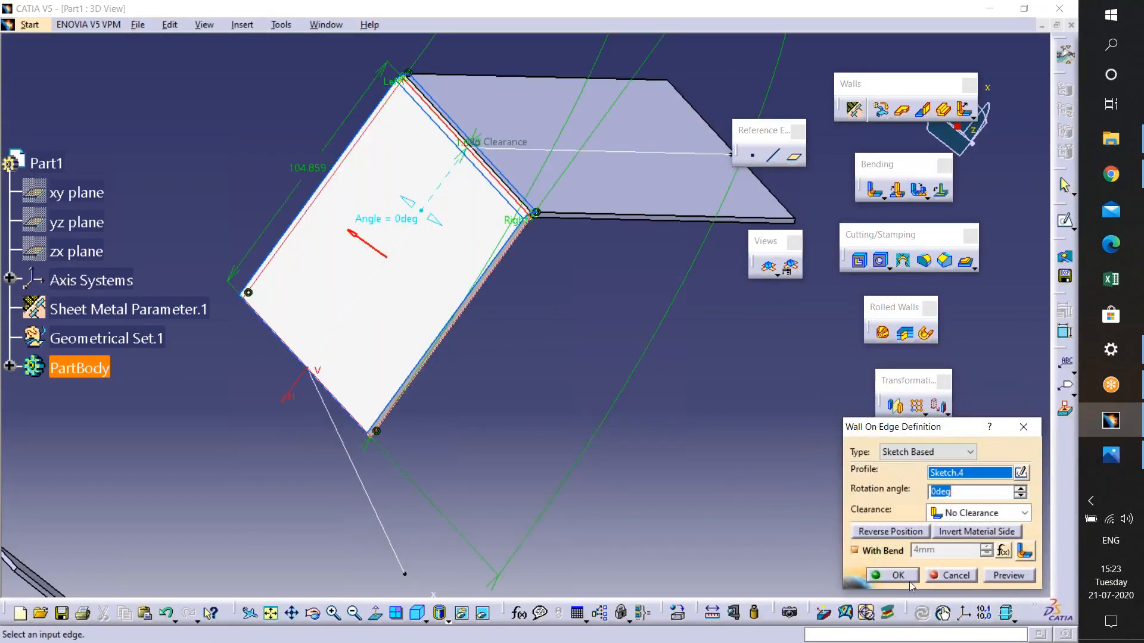
pyautogui.click(905, 578)
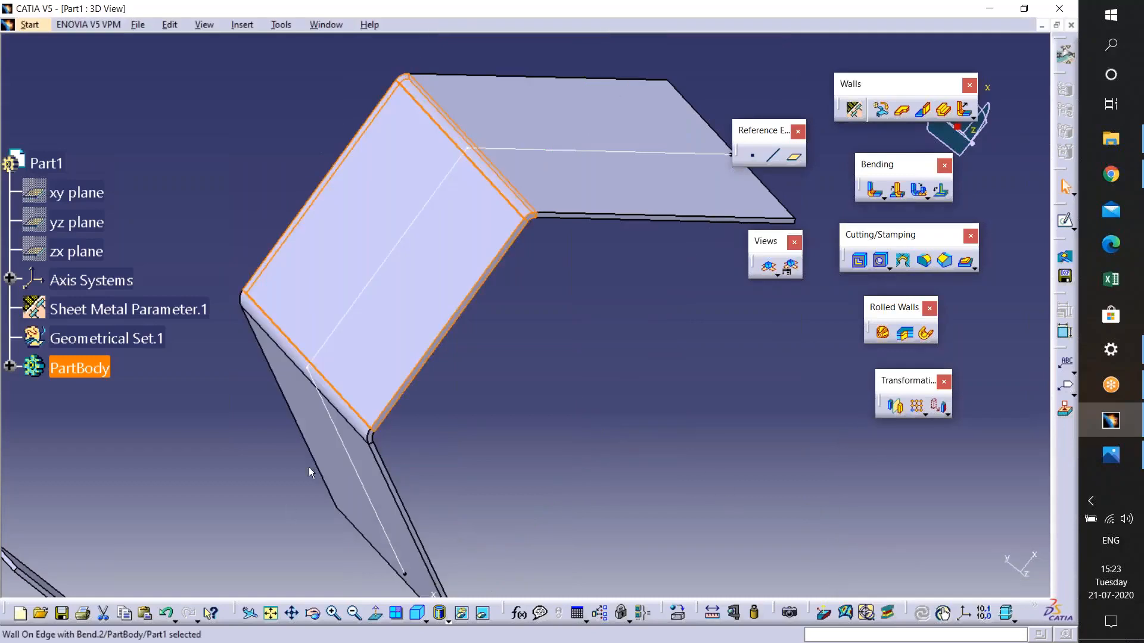
pyautogui.doubleClick(309, 471)
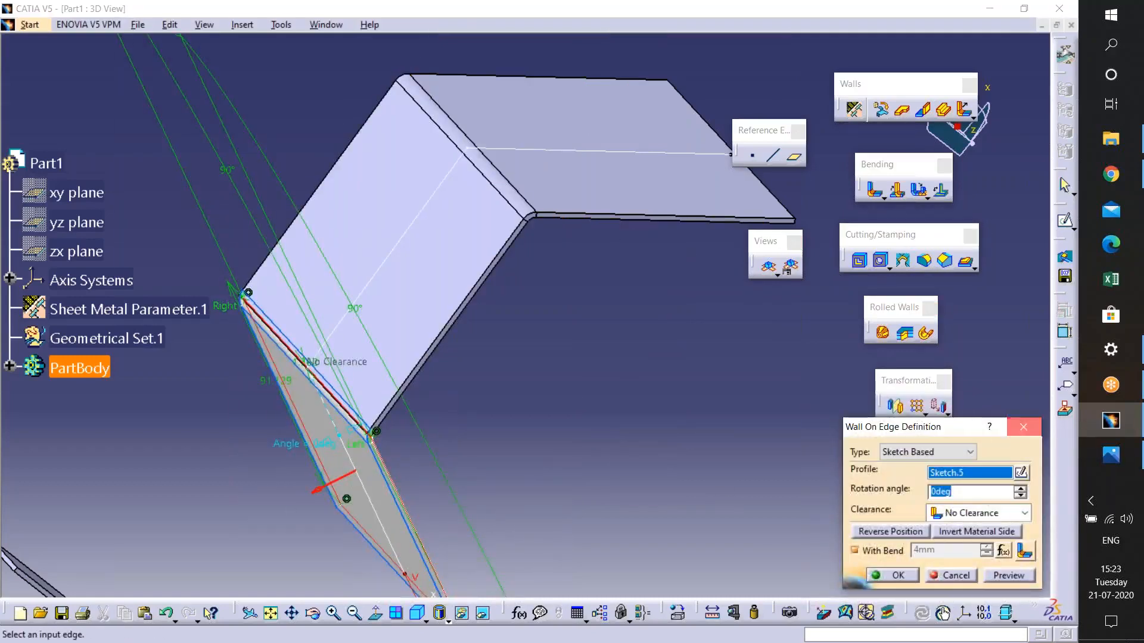
pyautogui.click(1022, 427)
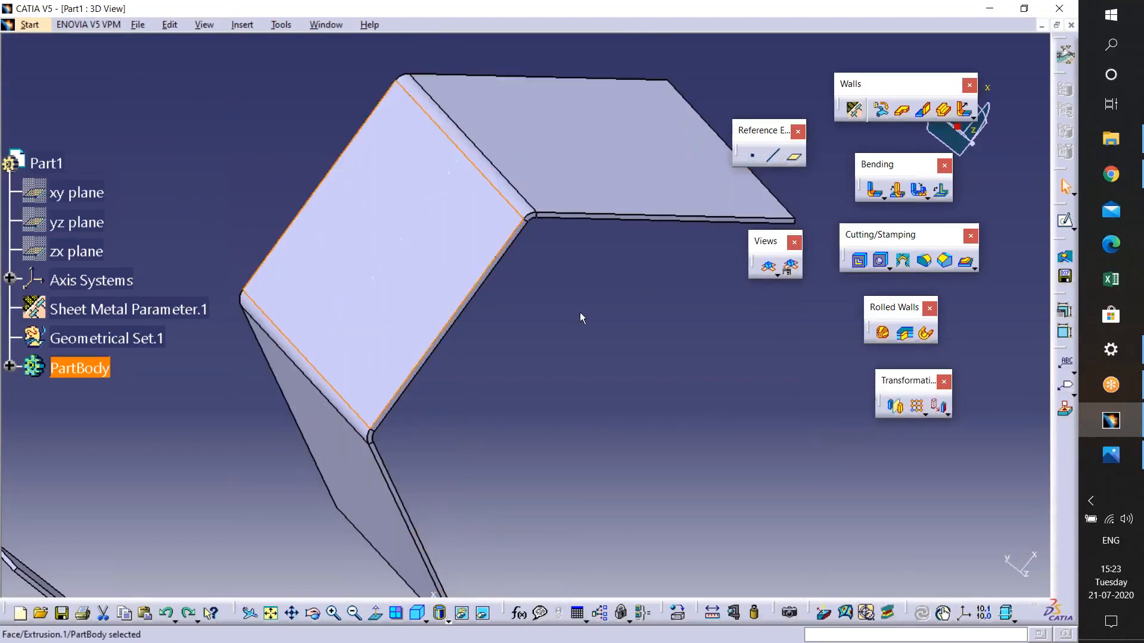
pyautogui.doubleClick(401, 283)
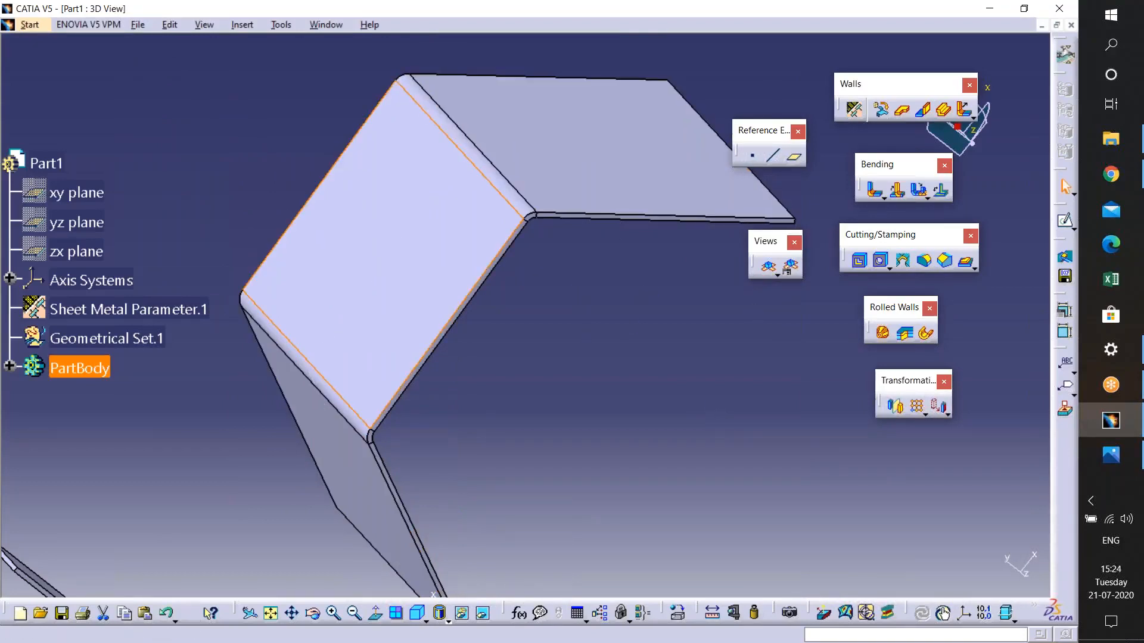
# - Reopen the extrusion with Exploded mode cleared, preview and confirm it, and close the warnings
pyautogui.moveTo(509, 331); pyautogui.dragTo(587, 385, button='middle')
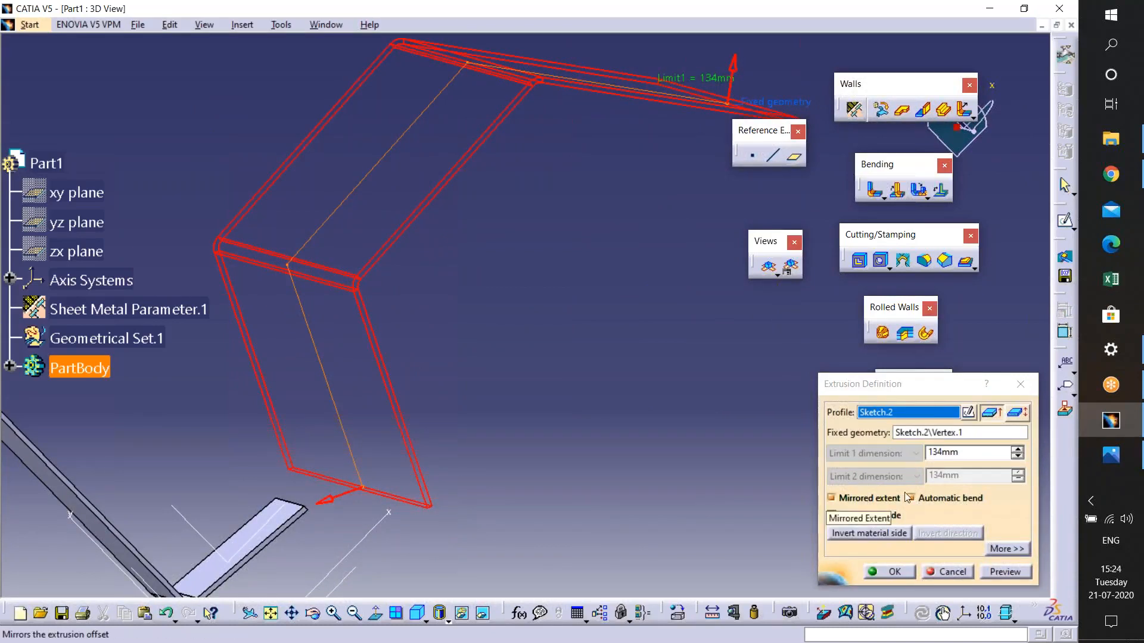
pyautogui.moveTo(524, 325); pyautogui.dragTo(525, 317, button='middle')
pyautogui.moveTo(398, 299)
pyautogui.mouseDown(button='middle')
pyautogui.moveTo(431, 184)
pyautogui.moveTo(531, 480)
pyautogui.moveTo(513, 311)
pyautogui.moveTo(515, 369)
pyautogui.mouseUp(button='middle')
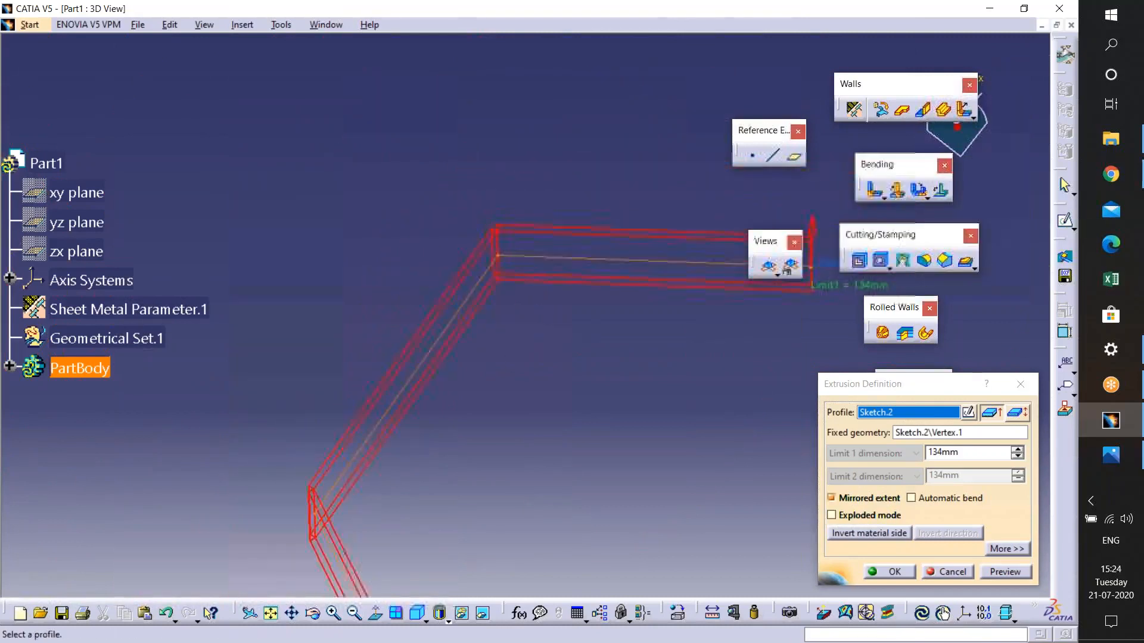
pyautogui.click(1016, 578)
pyautogui.click(889, 572)
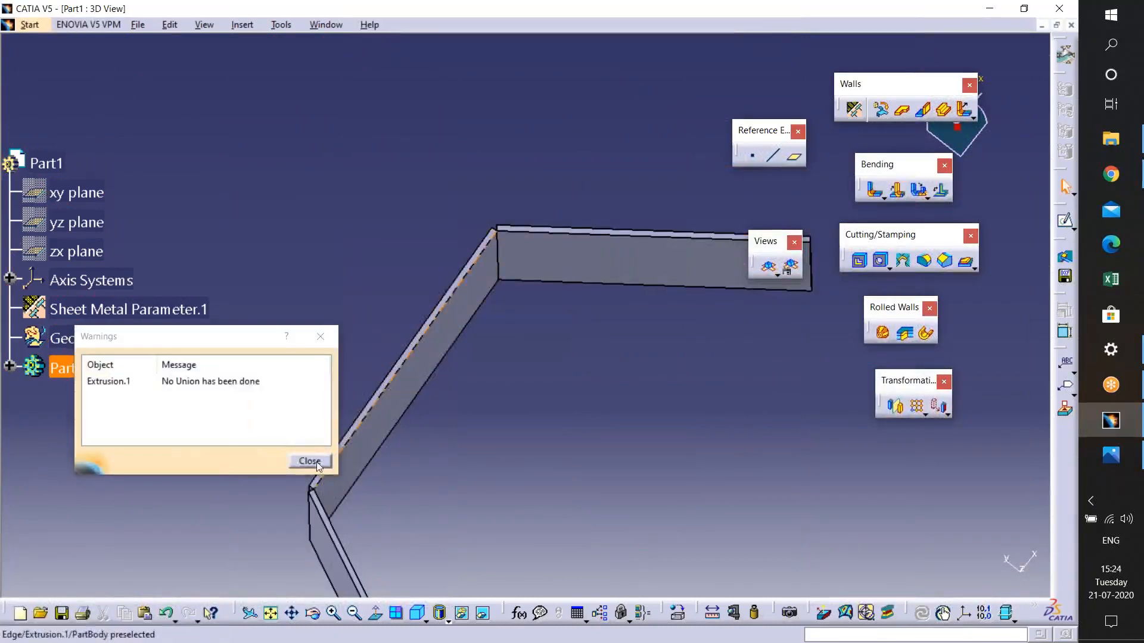
pyautogui.moveTo(467, 374); pyautogui.dragTo(524, 334, button='middle')
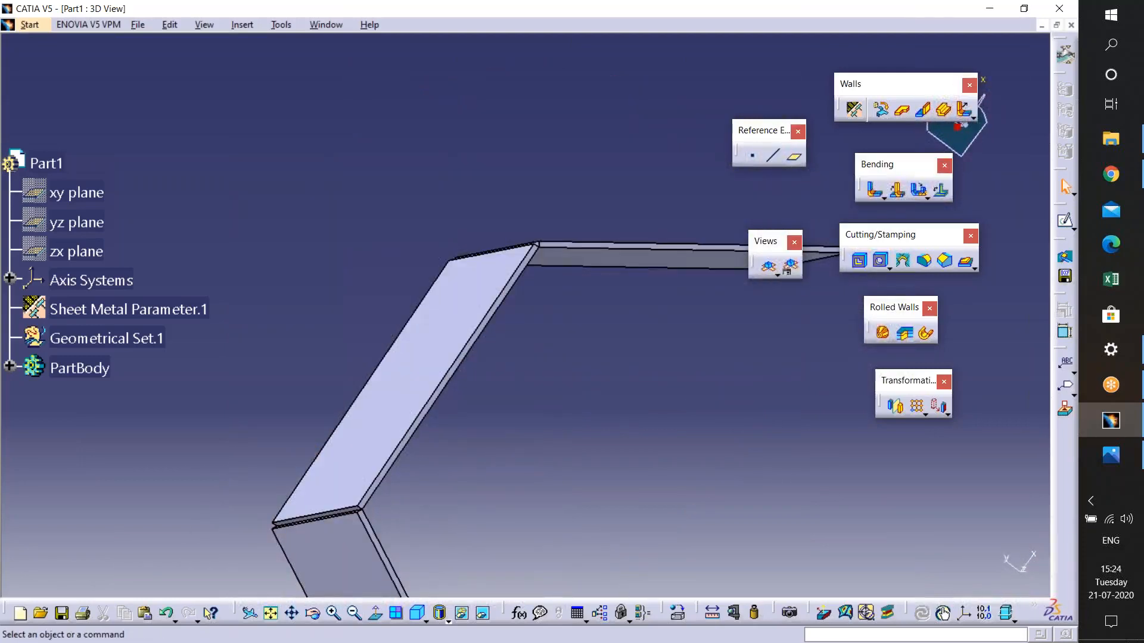
# - Open the Sheet Metal Parameters to review thickness and bend radius, then close them without changes
pyautogui.click(854, 109)
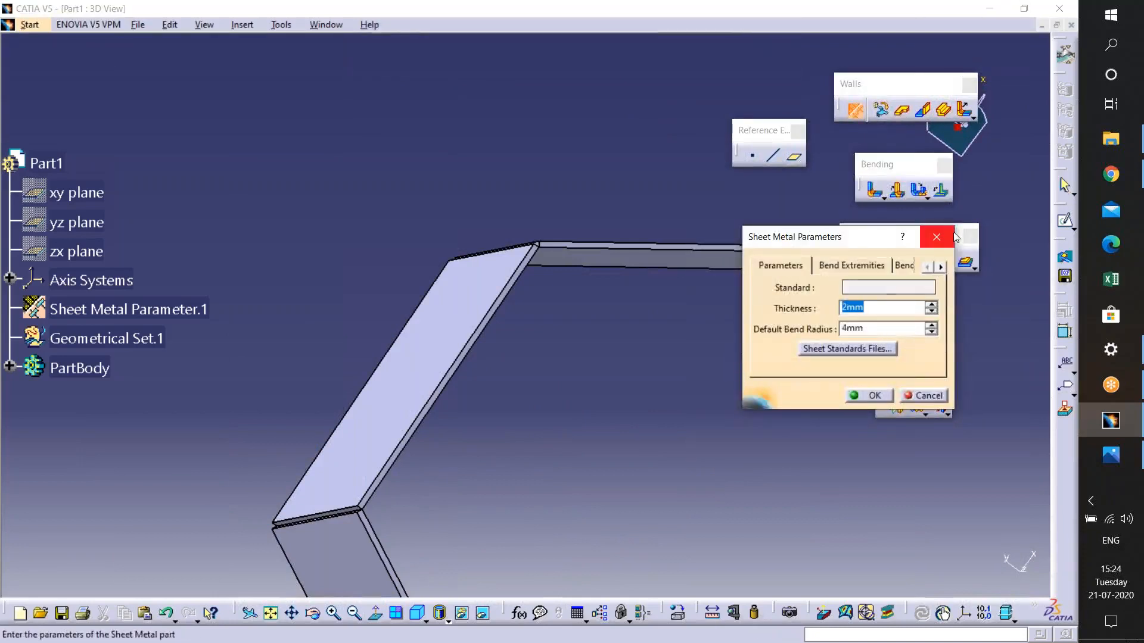
pyautogui.click(937, 236)
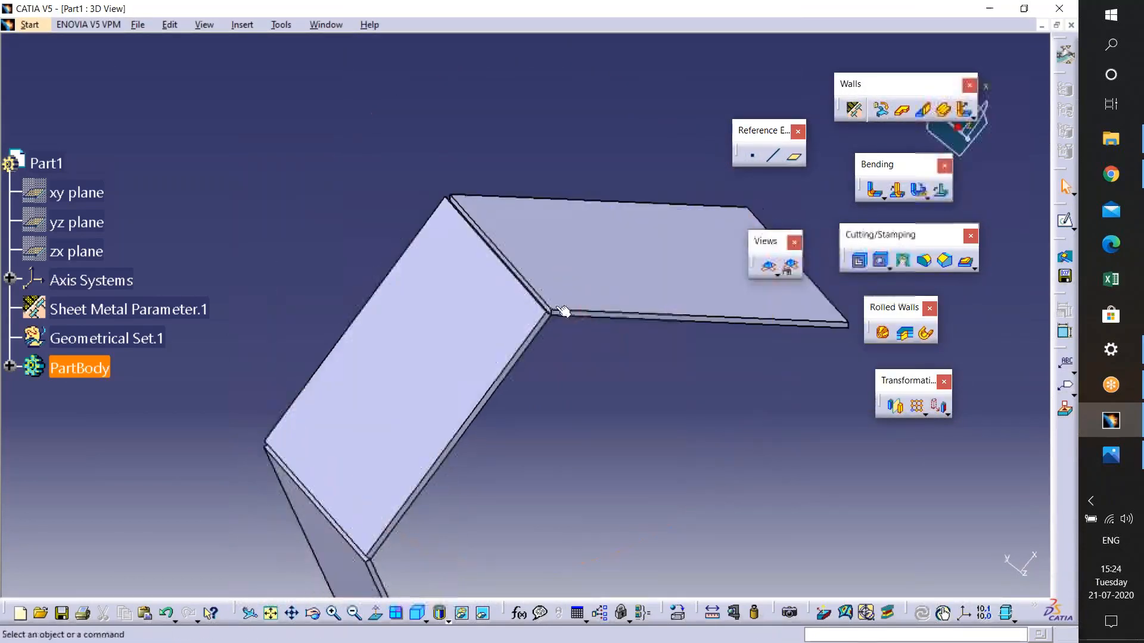
pyautogui.click(595, 384)
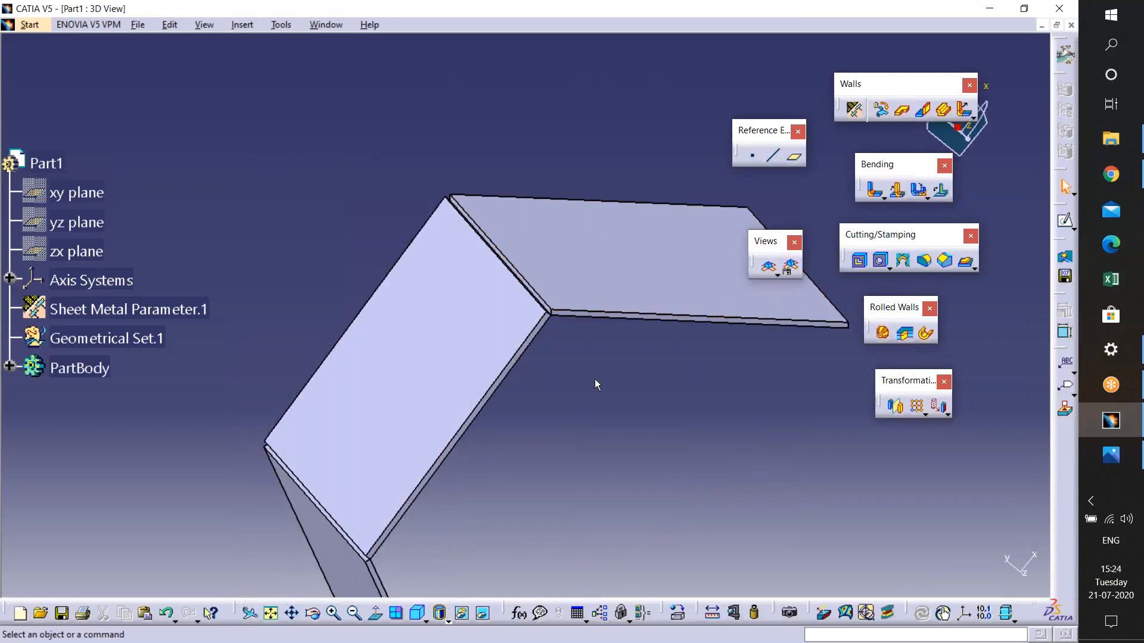
pyautogui.moveTo(598, 370); pyautogui.dragTo(575, 364, button='middle')
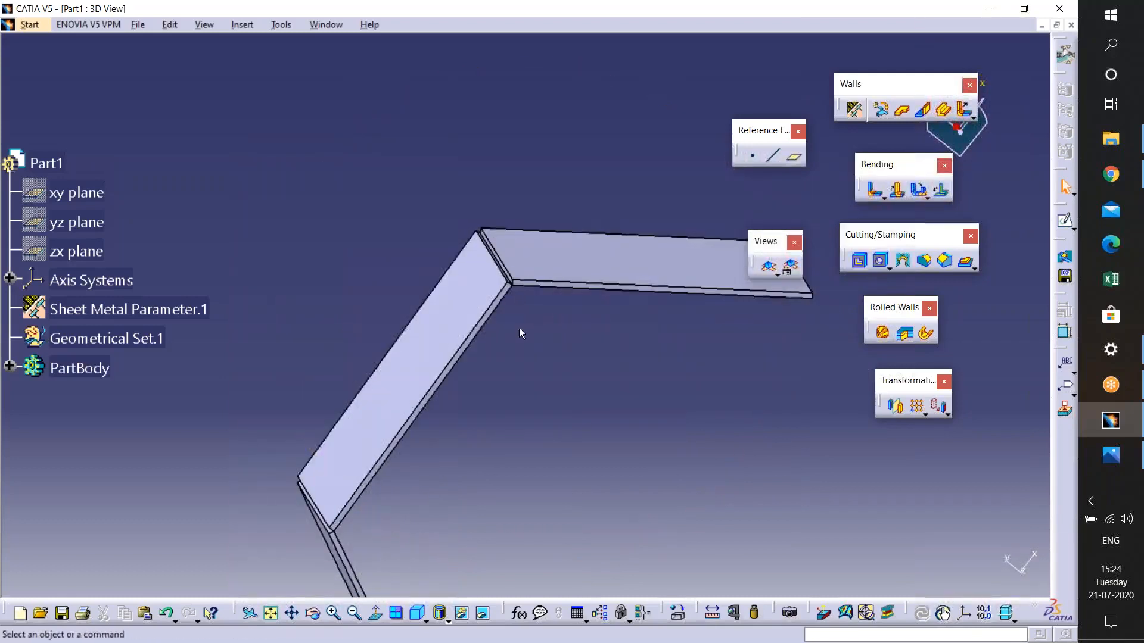
# - Edit the extrusion to enable Automatic bend and Exploded mode, and confirm
pyautogui.doubleClick(468, 300)
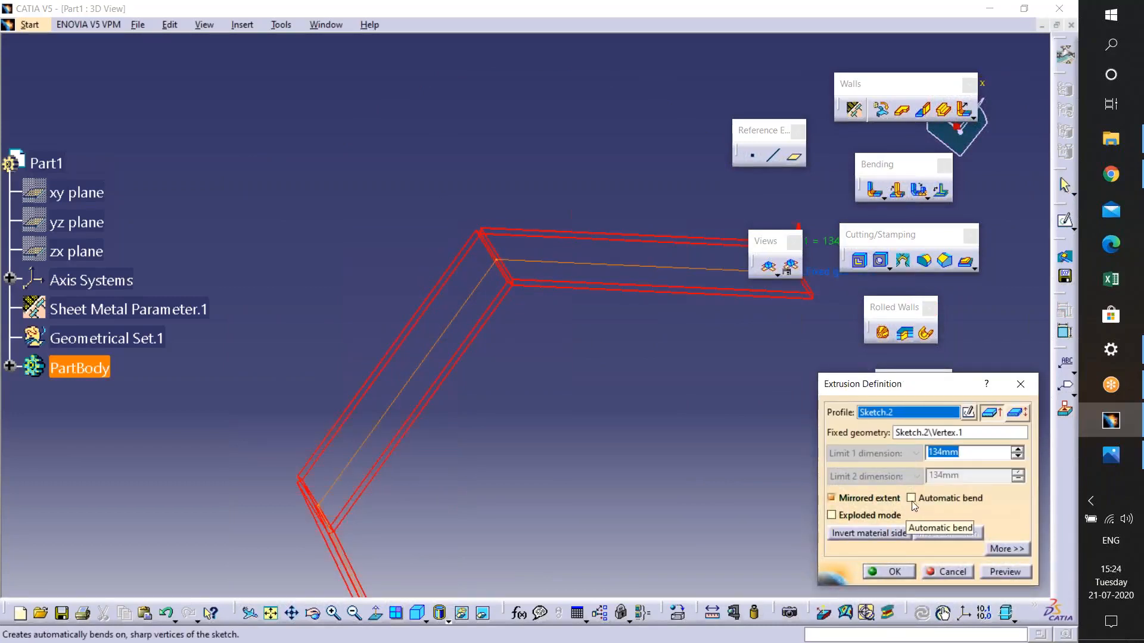
pyautogui.click(912, 500)
pyautogui.click(831, 515)
pyautogui.click(887, 572)
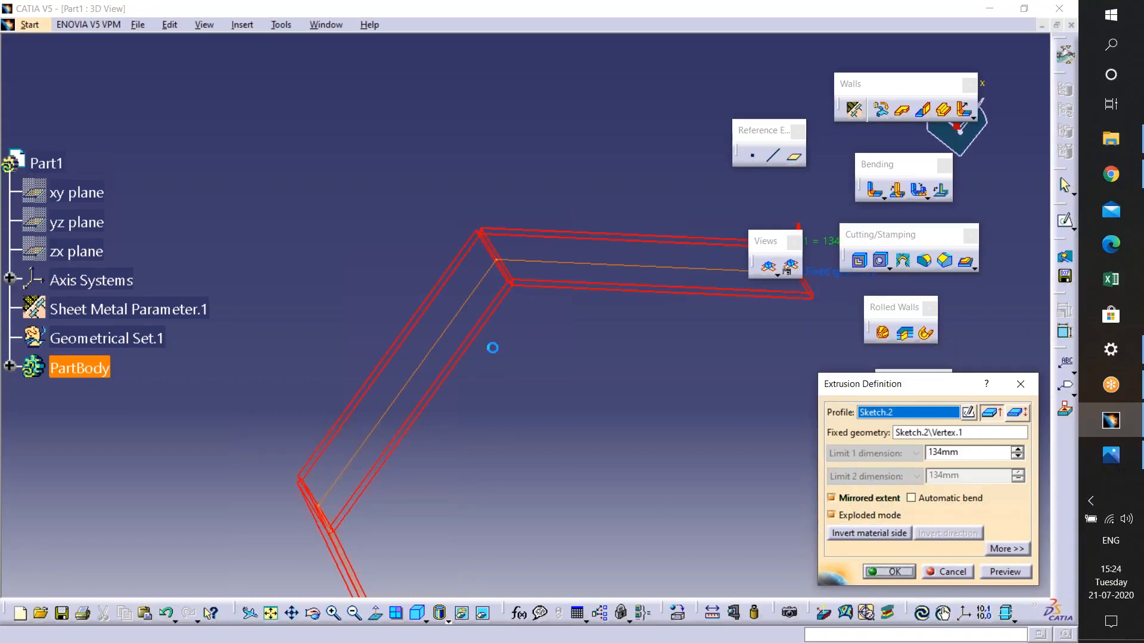
# - Open the top wall's sketch, leave the sketcher, and confirm the wall definition without changes
pyautogui.doubleClick(655, 267)
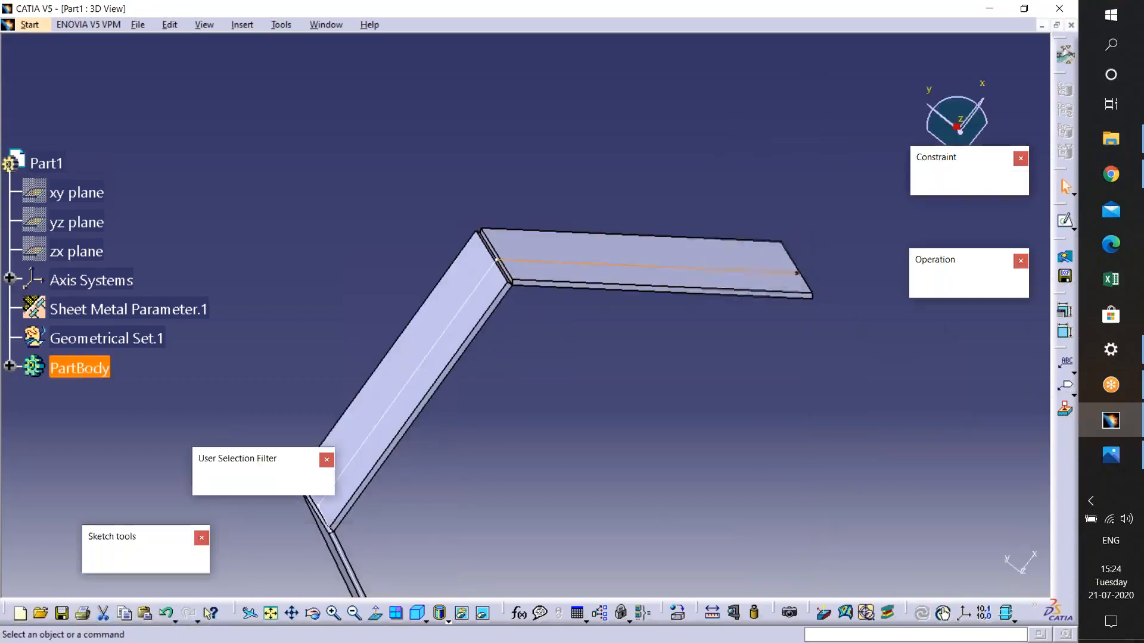
pyautogui.click(1067, 124)
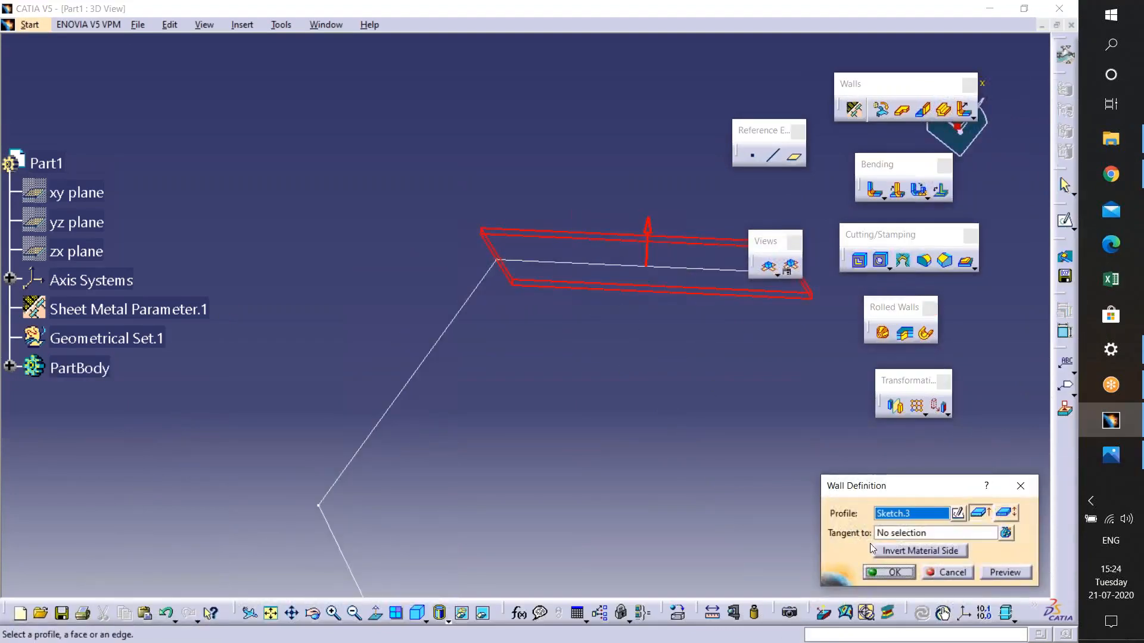
pyautogui.click(883, 569)
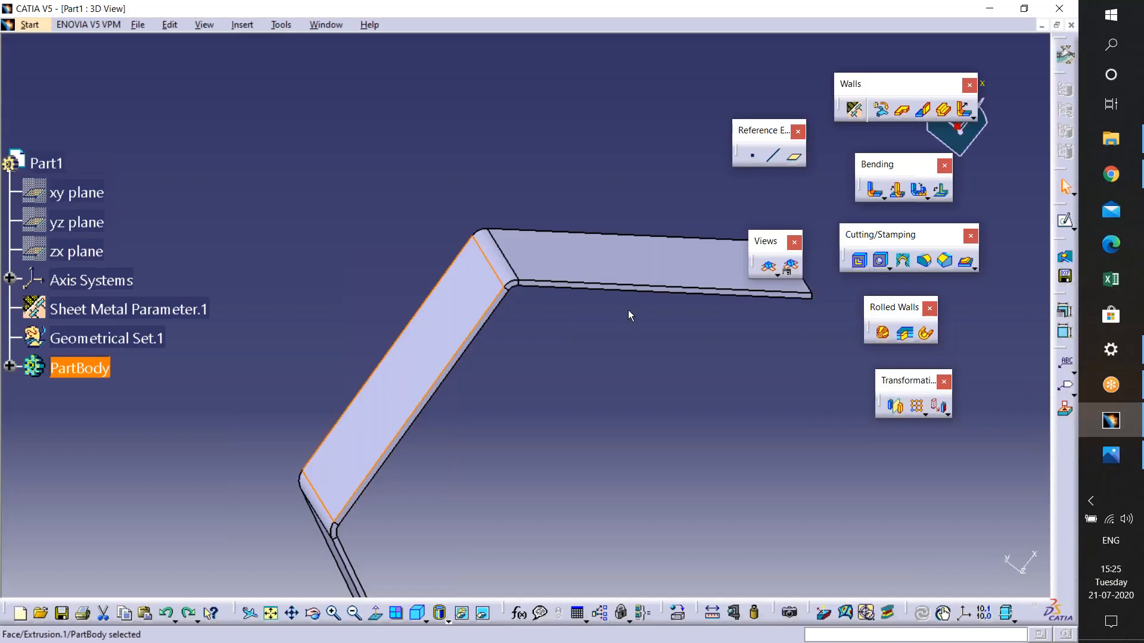
# - Tear off the Swept Walls tool group from the Flange flyout as a floating toolbar
pyautogui.moveTo(536, 327)
pyautogui.mouseDown(button='middle')
pyautogui.moveTo(498, 293)
pyautogui.moveTo(453, 321)
pyautogui.moveTo(610, 455)
pyautogui.moveTo(616, 424)
pyautogui.moveTo(543, 347)
pyautogui.mouseUp(button='middle')
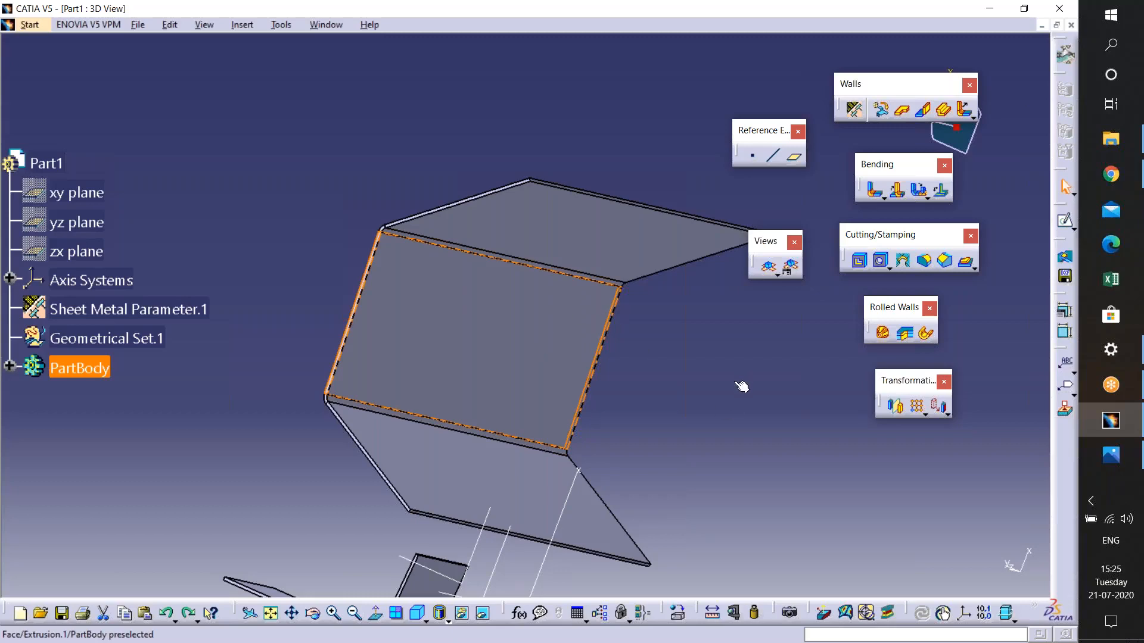
pyautogui.moveTo(609, 346); pyautogui.dragTo(643, 414, button='middle')
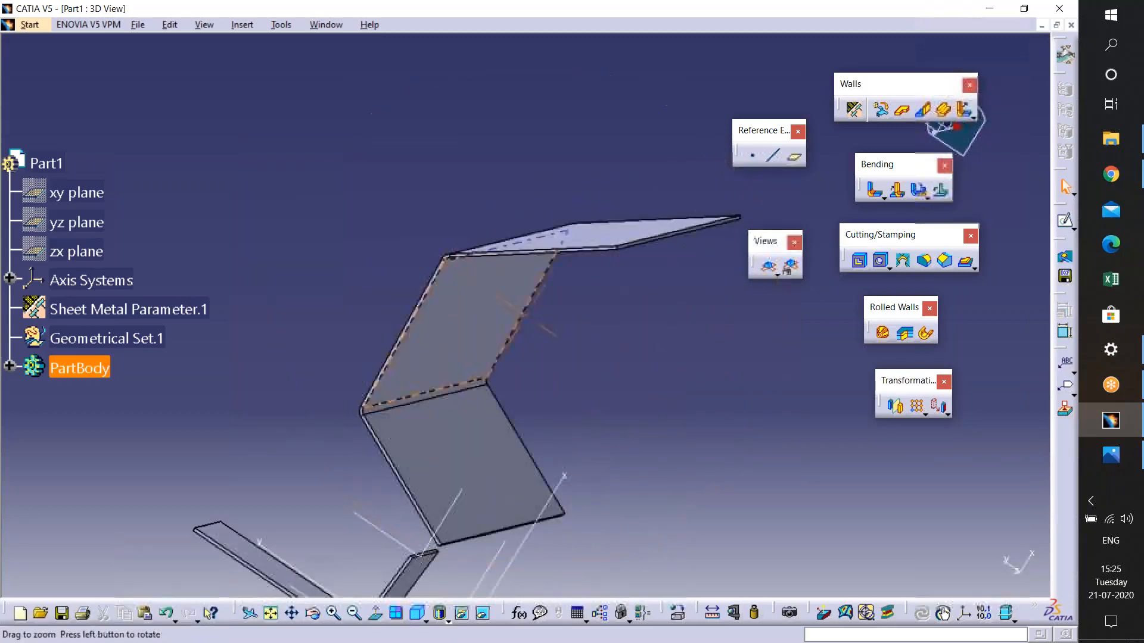
pyautogui.moveTo(702, 331); pyautogui.dragTo(484, 297, button='middle')
pyautogui.moveTo(558, 334); pyautogui.dragTo(581, 329, button='middle')
pyautogui.click(974, 114)
pyautogui.moveTo(979, 129); pyautogui.dragTo(532, 113)
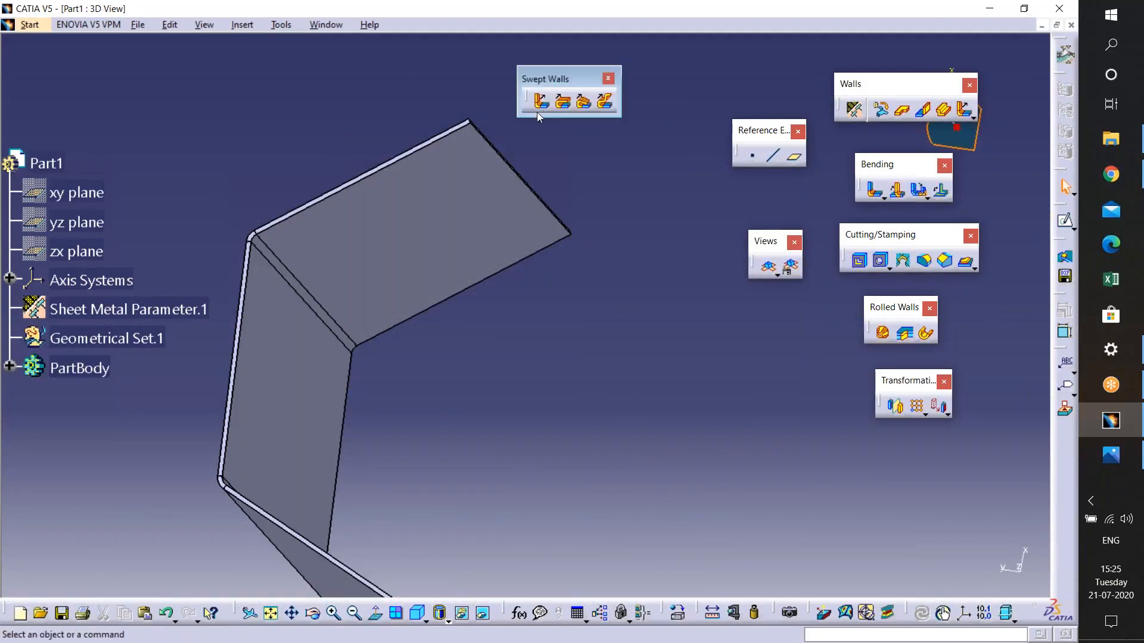
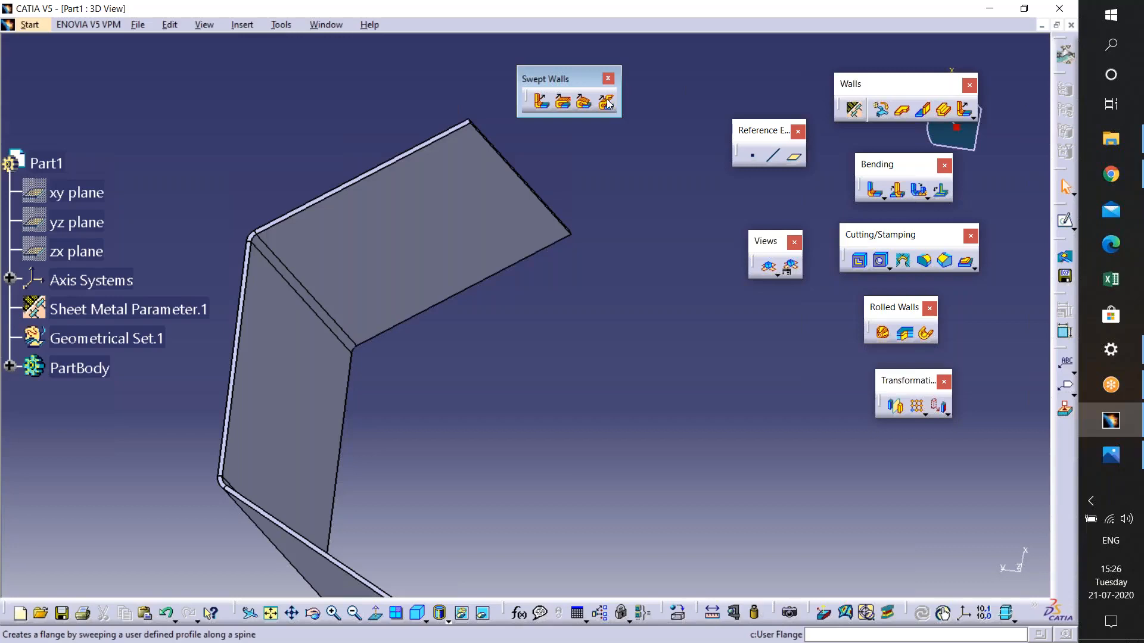
# - Start a Flange and select an edge of the bent extrusion as its spine
pyautogui.click(606, 103)
pyautogui.moveTo(527, 187); pyautogui.dragTo(548, 307, button='middle')
pyautogui.click(548, 110)
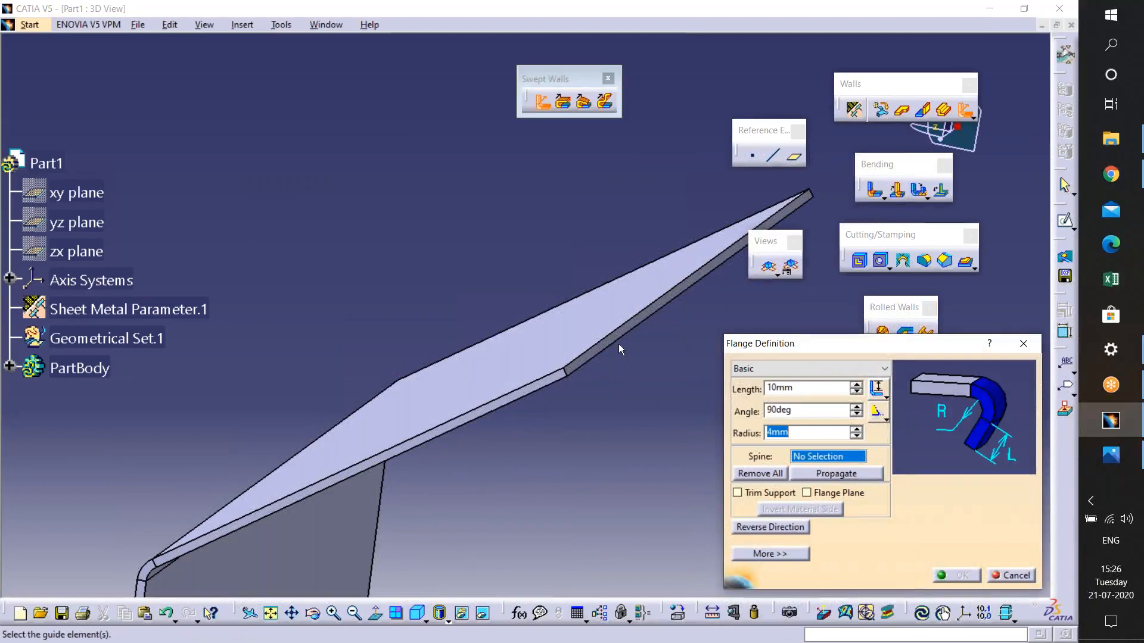
pyautogui.click(626, 330)
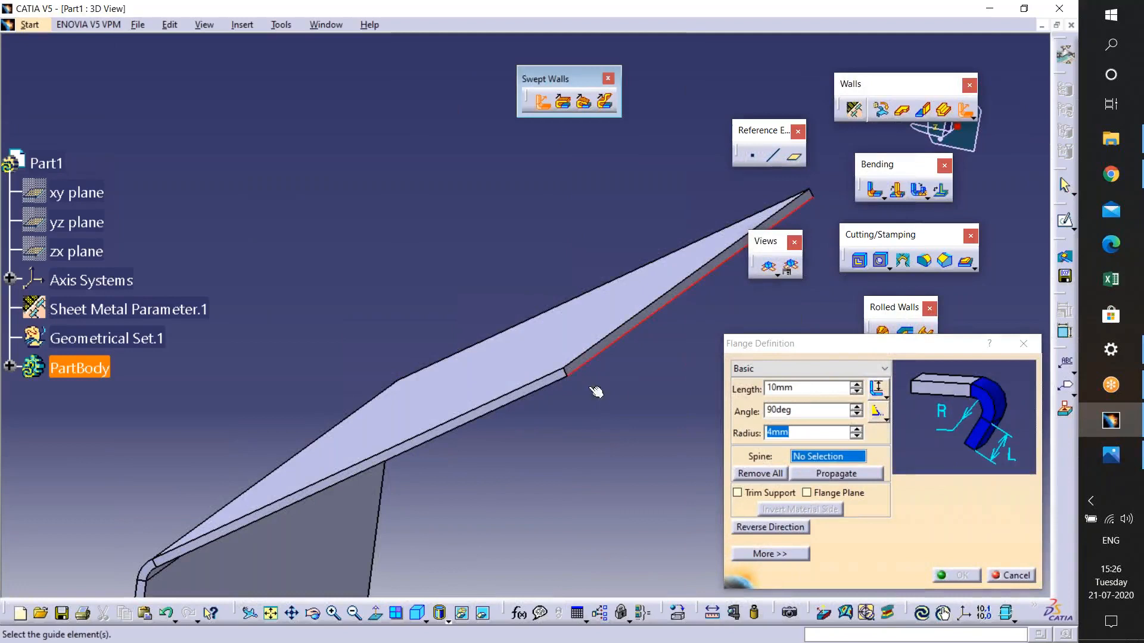
pyautogui.click(583, 363)
# - Set the flange length to 21mm
pyautogui.moveTo(585, 364); pyautogui.dragTo(490, 414, button='middle')
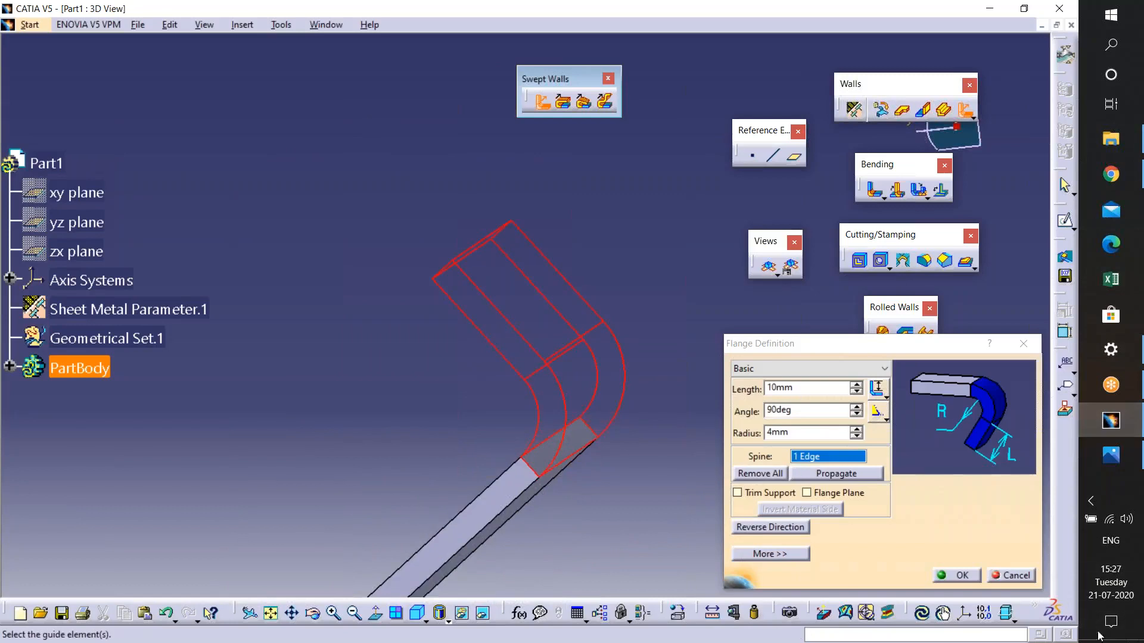
pyautogui.moveTo(382, 486); pyautogui.dragTo(411, 510, button='middle')
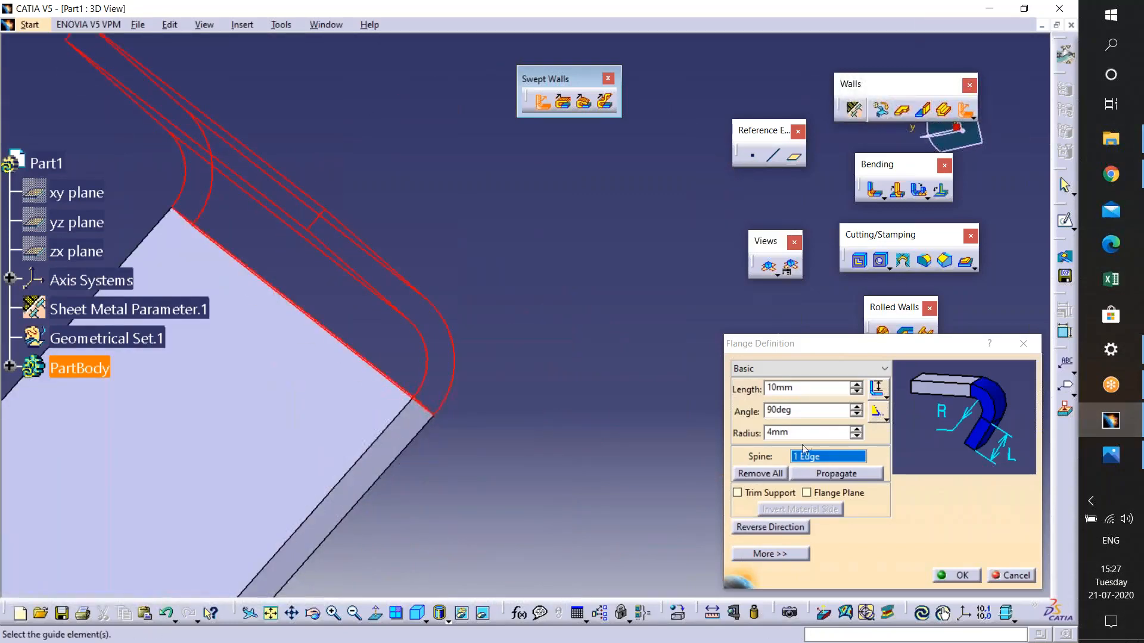
pyautogui.moveTo(802, 388); pyautogui.dragTo(777, 393)
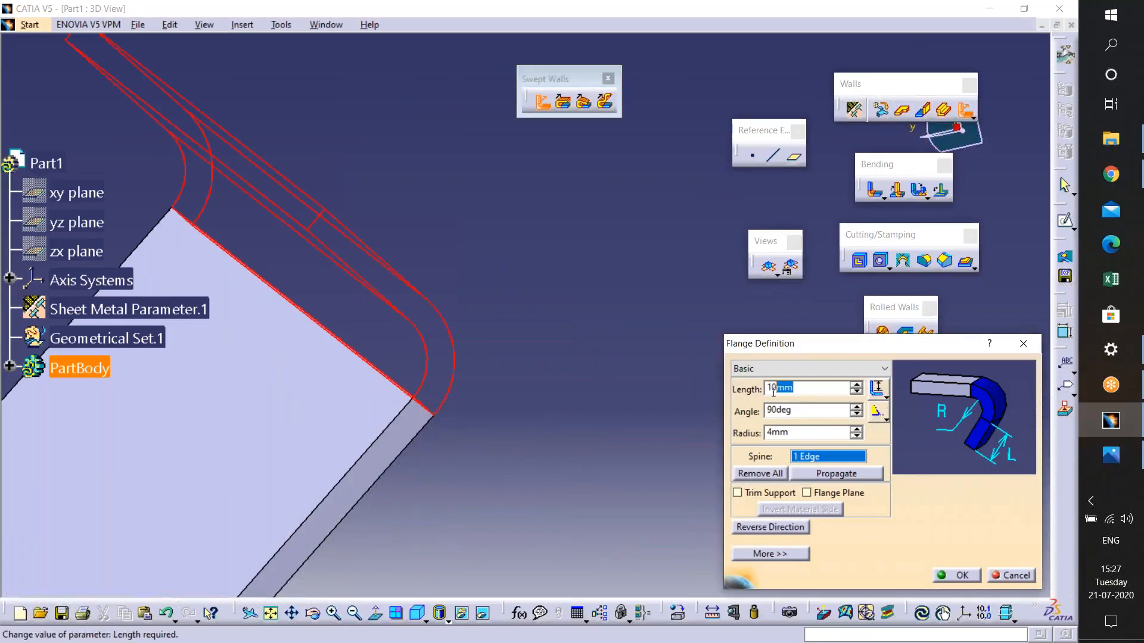
pyautogui.press('Tab')
pyautogui.moveTo(509, 381); pyautogui.dragTo(447, 489, button='middle')
pyautogui.moveTo(493, 350); pyautogui.dragTo(483, 212, button='middle')
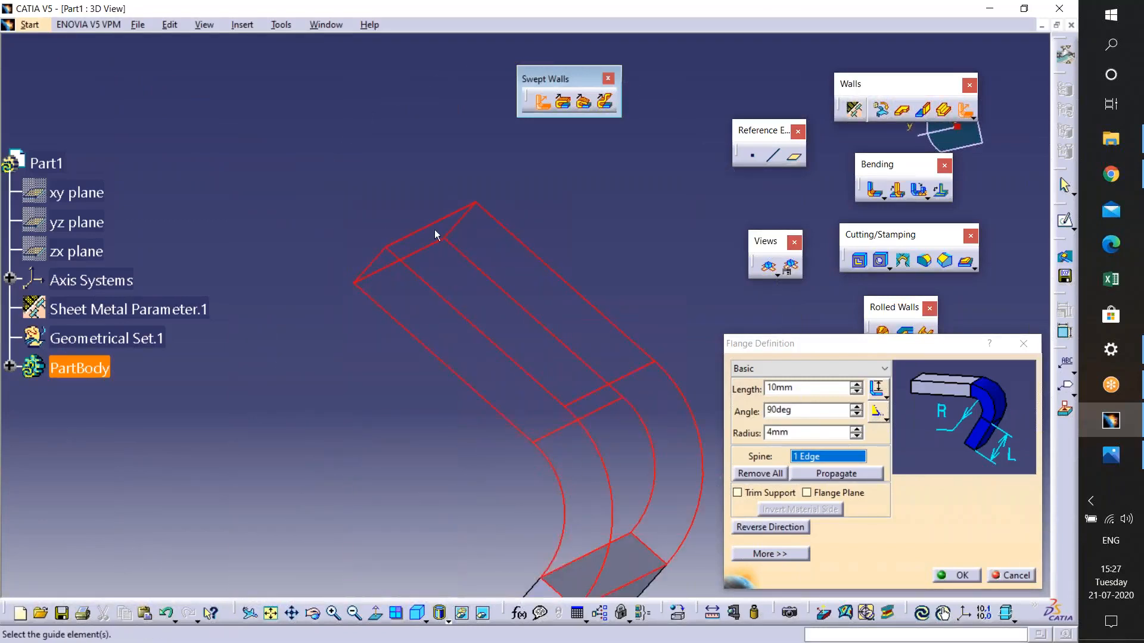
pyautogui.middleClick(528, 443)
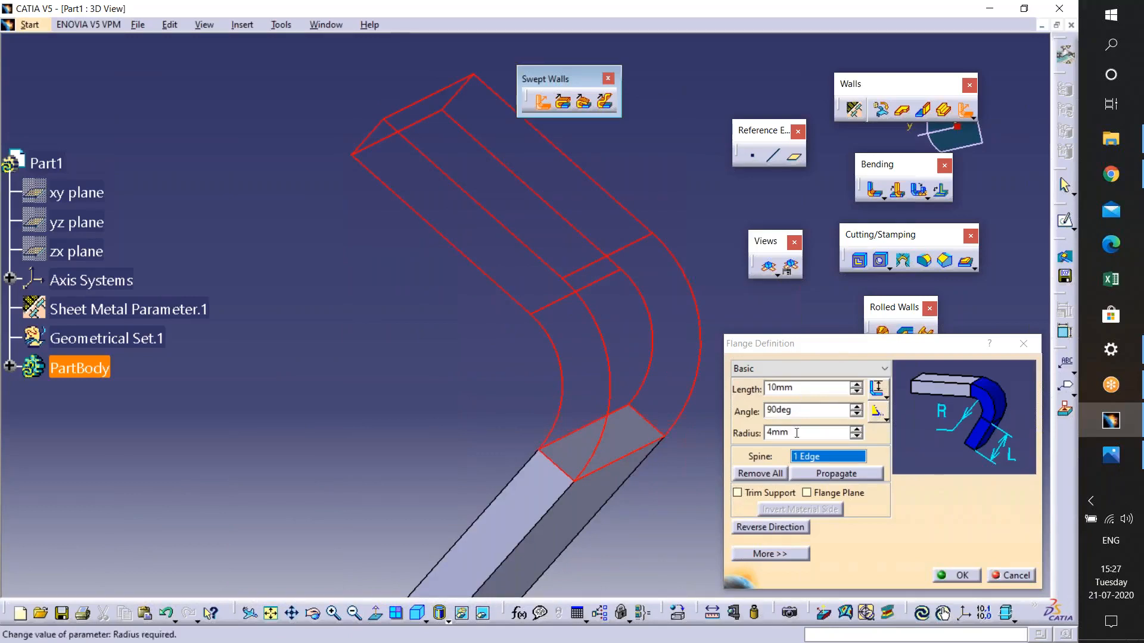
pyautogui.moveTo(551, 460); pyautogui.dragTo(506, 440, button='middle')
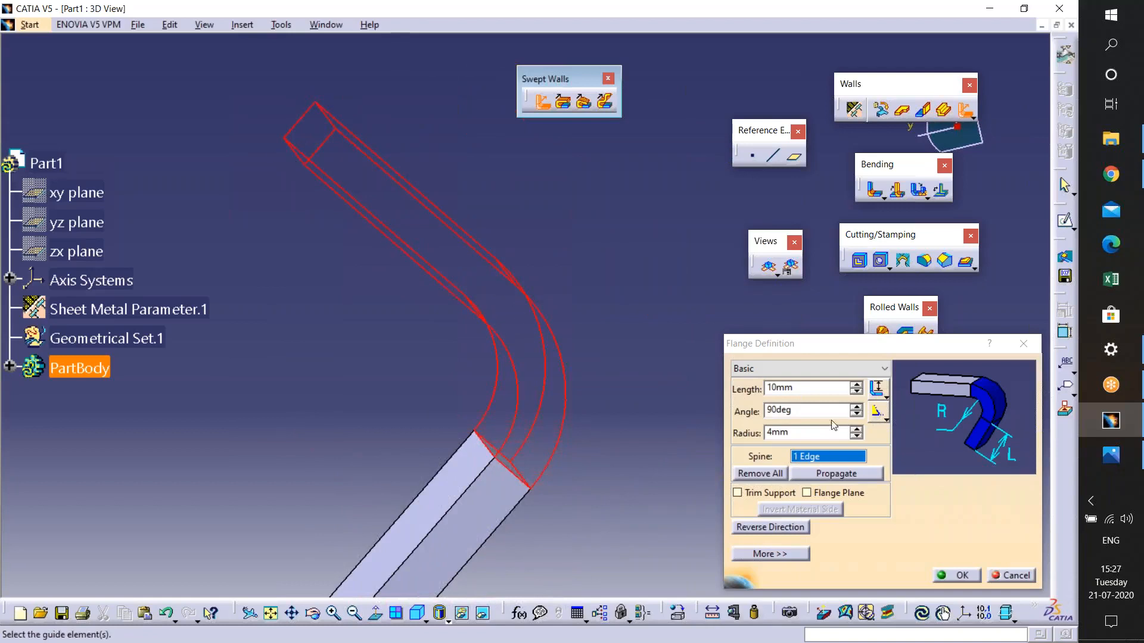
pyautogui.click(856, 385)
pyautogui.click(856, 385)
pyautogui.click(856, 386)
pyautogui.click(856, 385)
pyautogui.click(856, 386)
pyautogui.click(856, 385)
pyautogui.keyDown('ctrl'); pyautogui.moveTo(556, 415); pyautogui.dragTo(553, 461, button='middle'); pyautogui.keyUp('ctrl')
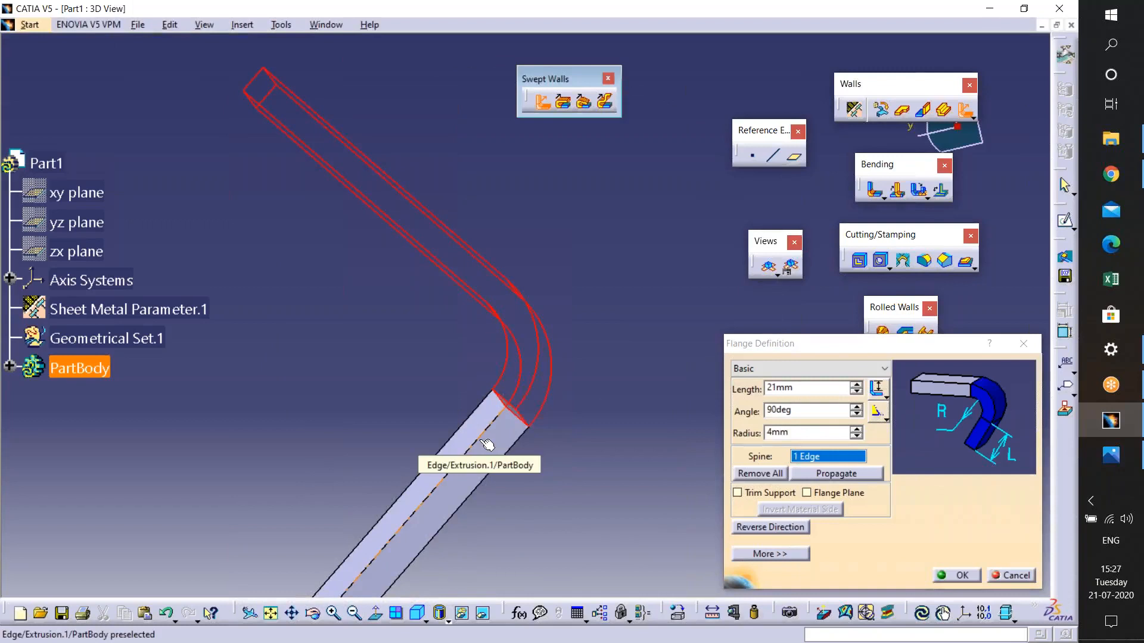
# - Increase the flange angle to 103deg
pyautogui.press('XF86MonBrightnessUp')
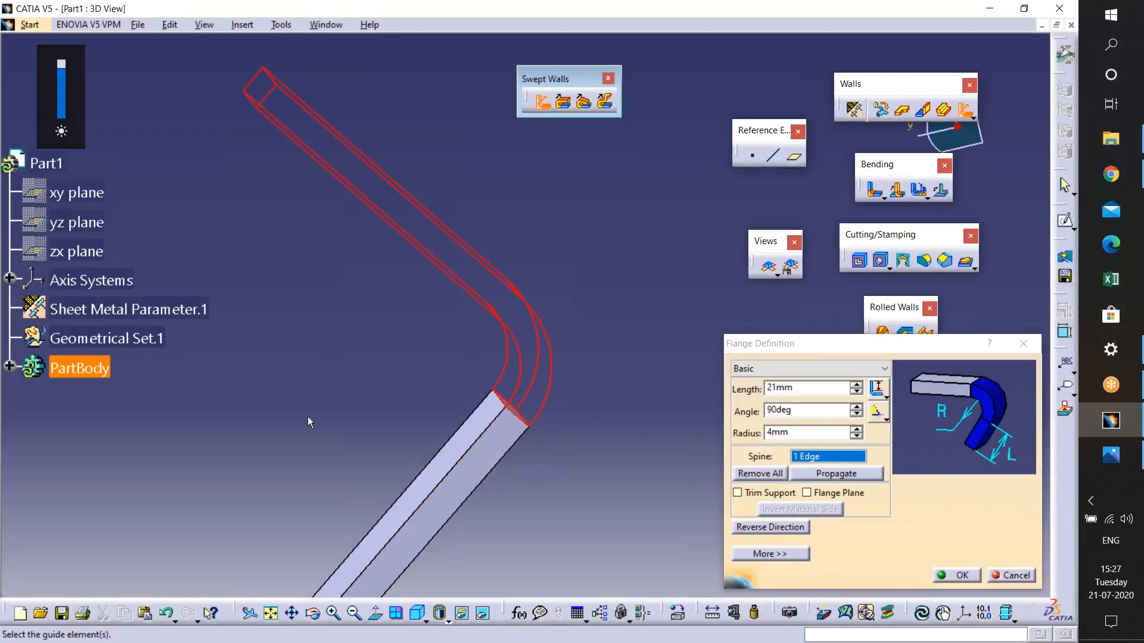
pyautogui.click(857, 408)
pyautogui.click(857, 407)
pyautogui.click(856, 408)
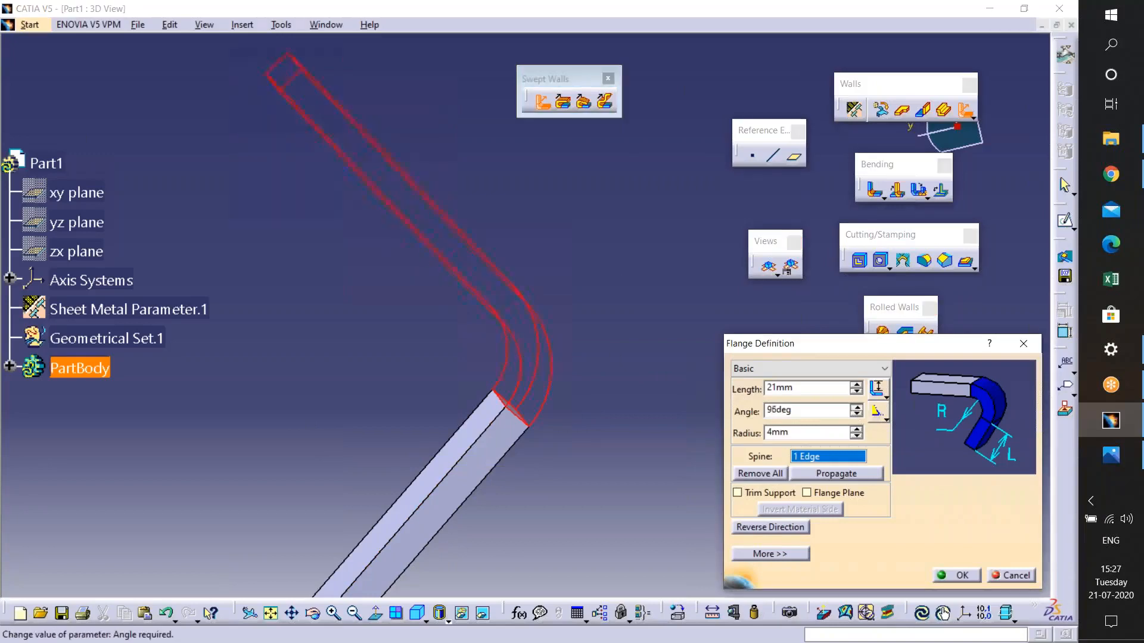
pyautogui.moveTo(548, 285); pyautogui.dragTo(528, 315, button='middle')
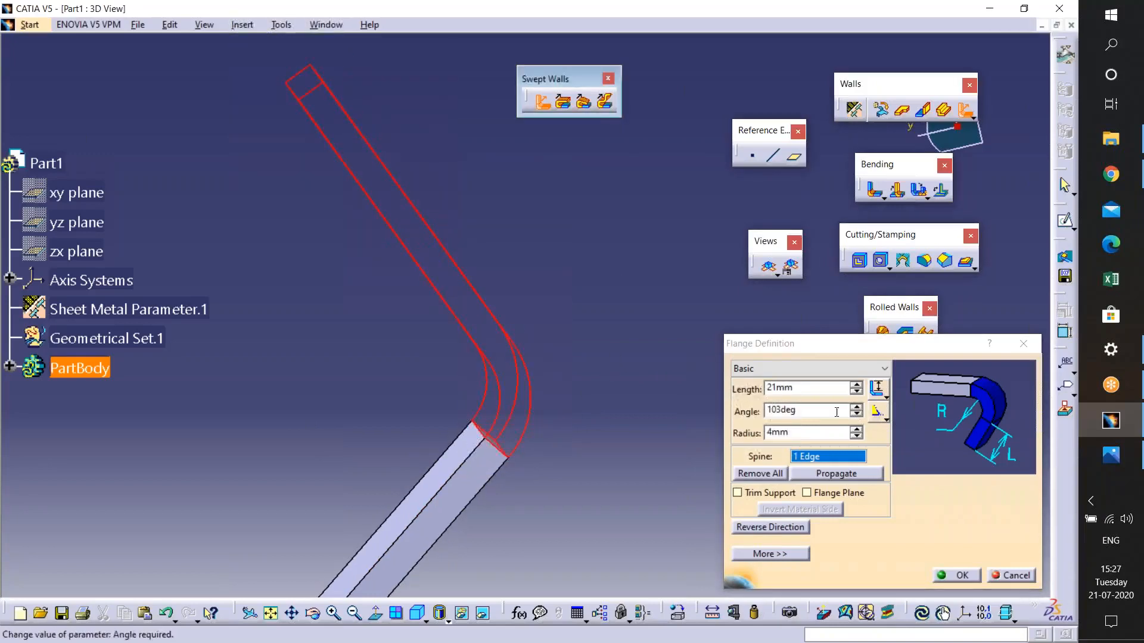
# - Browse the length type options and switch the angle to its alternative definition type
pyautogui.click(888, 400)
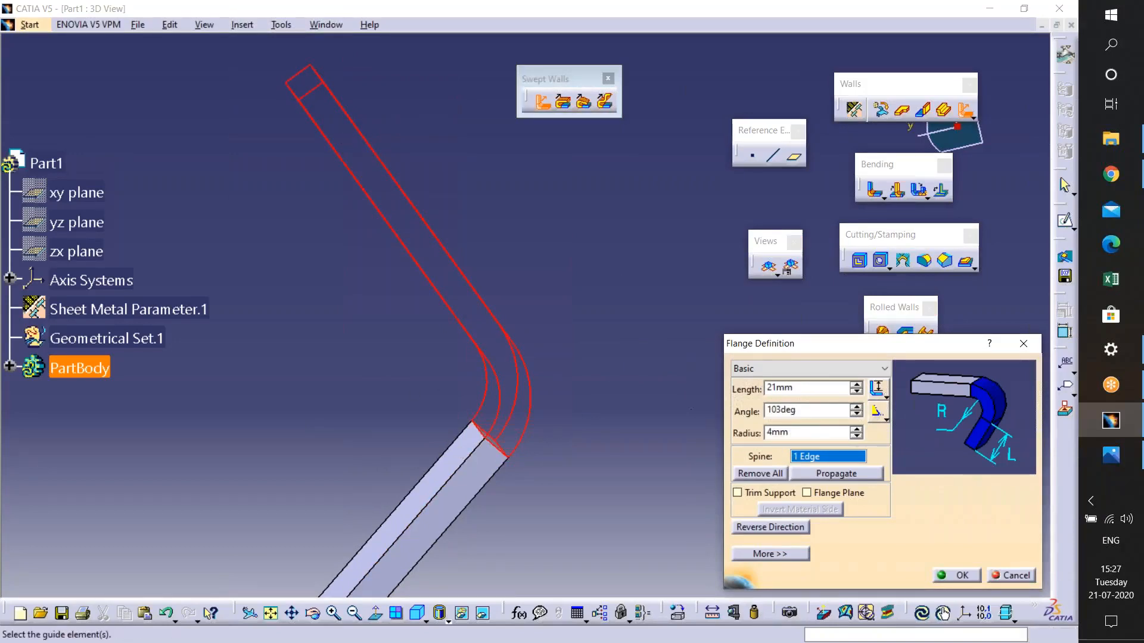
pyautogui.moveTo(496, 355); pyautogui.dragTo(635, 365, button='middle')
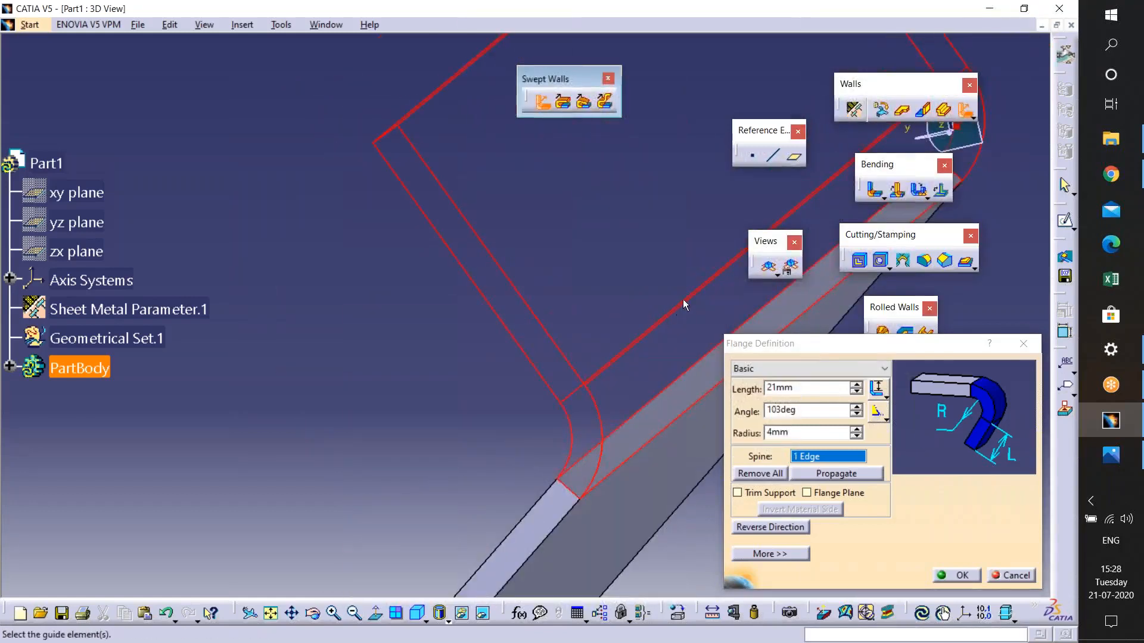
pyautogui.moveTo(577, 382); pyautogui.dragTo(472, 483, button='middle')
pyautogui.moveTo(382, 551); pyautogui.dragTo(668, 60, button='middle')
pyautogui.moveTo(522, 316)
pyautogui.mouseDown(button='middle')
pyautogui.moveTo(546, 396)
pyautogui.moveTo(566, 383)
pyautogui.moveTo(531, 302)
pyautogui.mouseUp(button='middle')
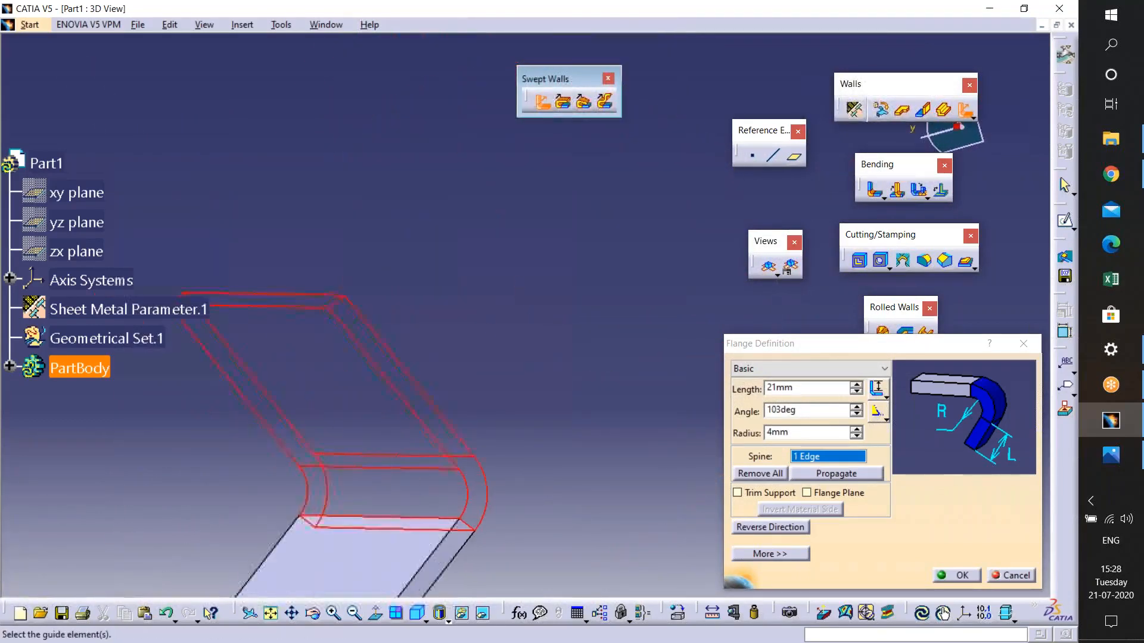
pyautogui.click(885, 394)
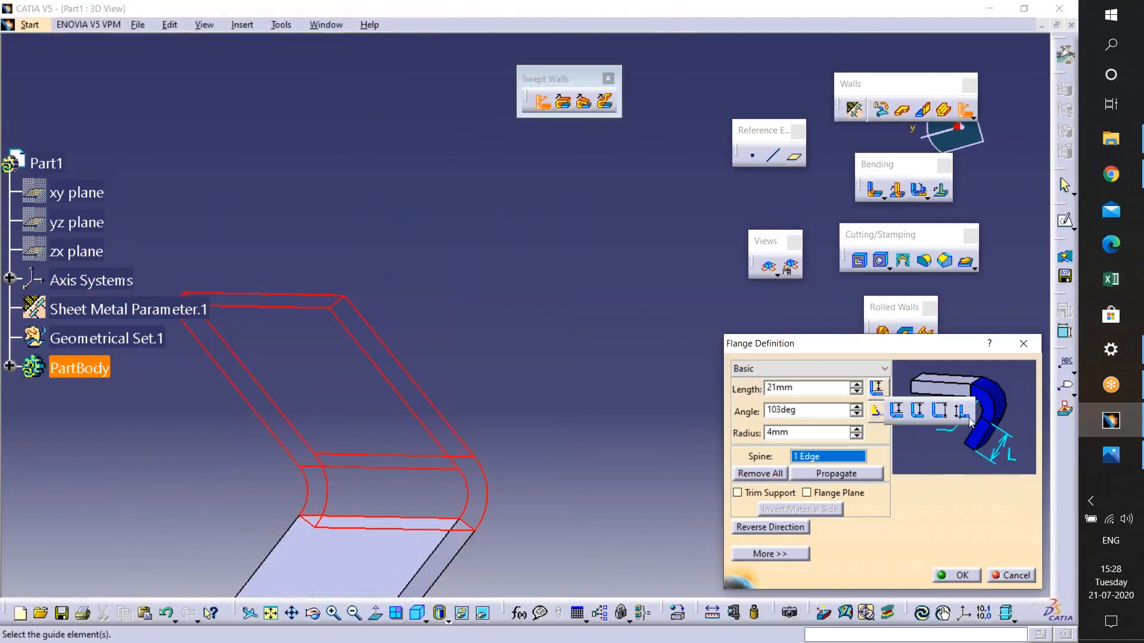
pyautogui.click(943, 527)
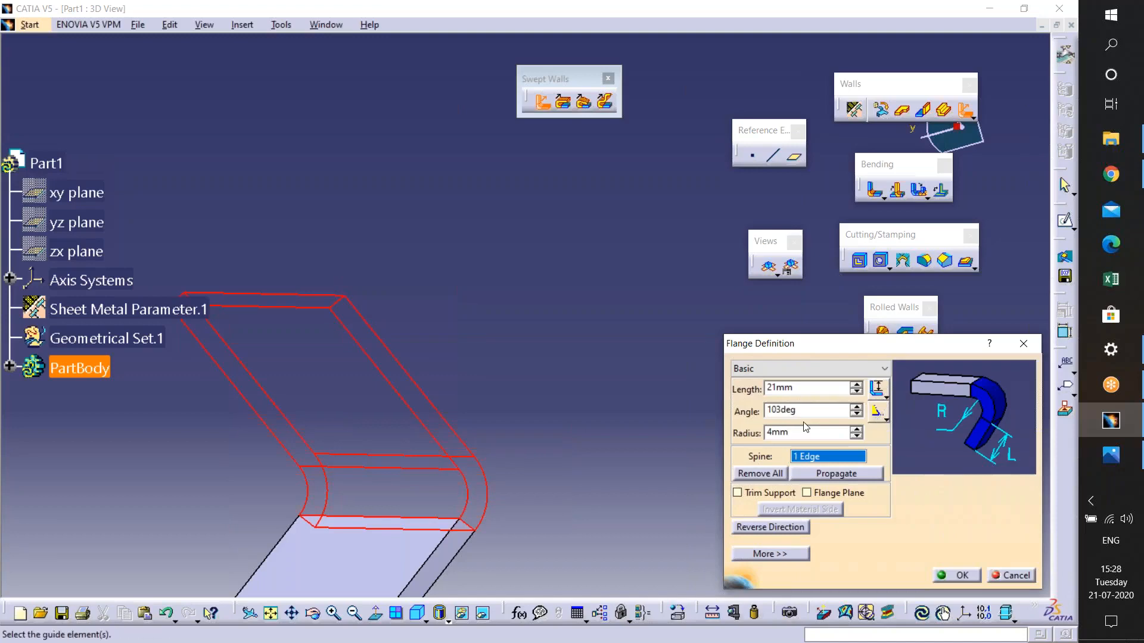
pyautogui.click(885, 417)
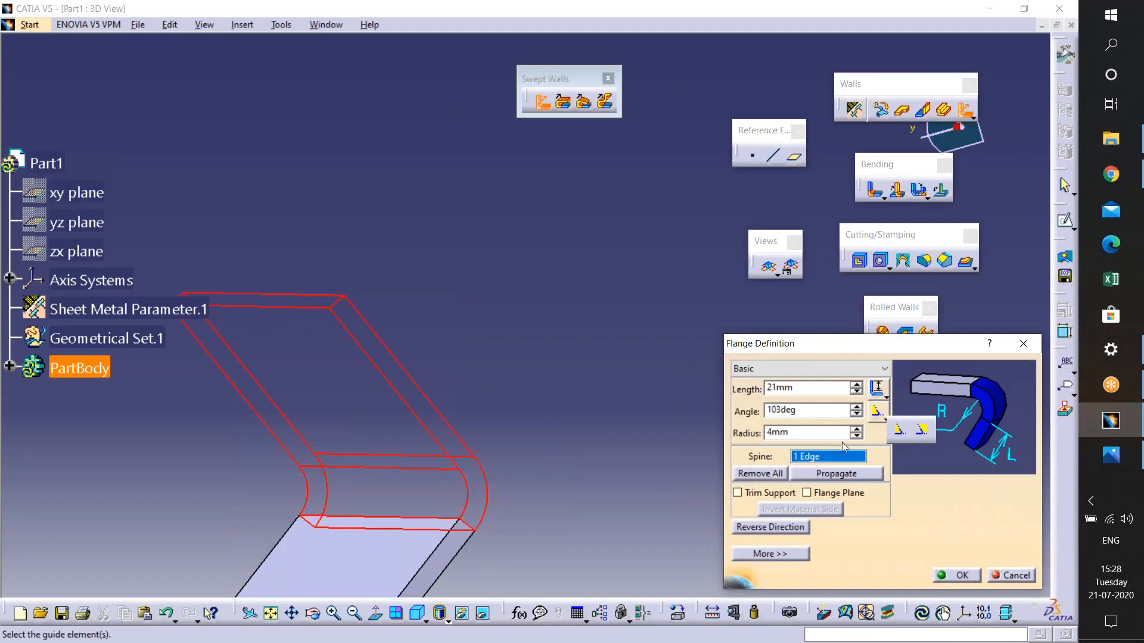
pyautogui.click(899, 434)
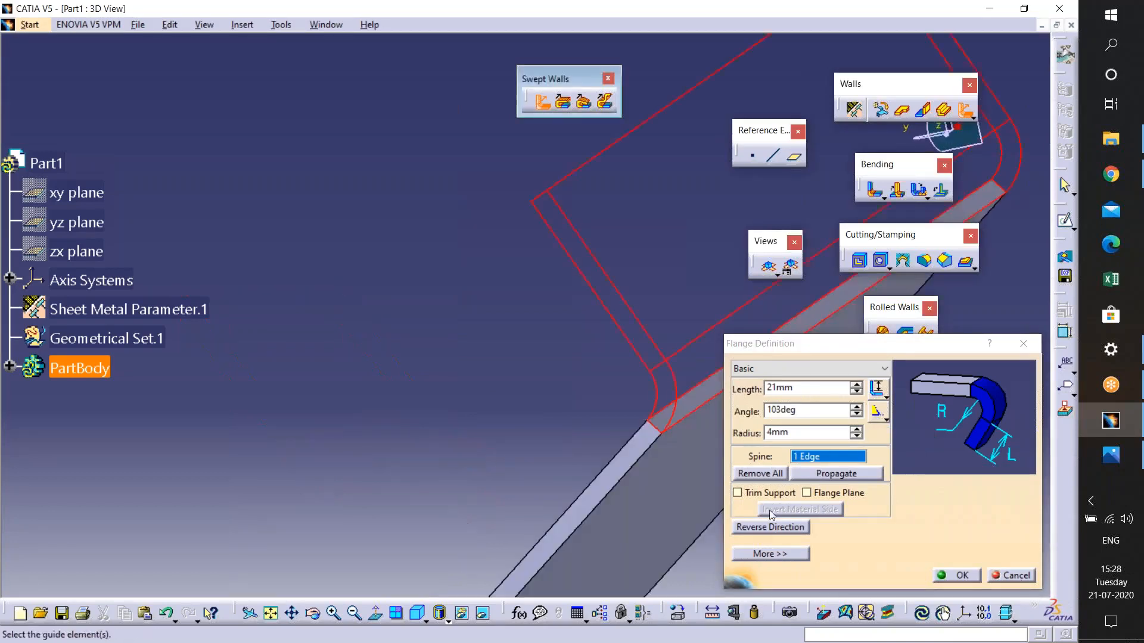
pyautogui.moveTo(569, 444); pyautogui.dragTo(599, 391, button='middle')
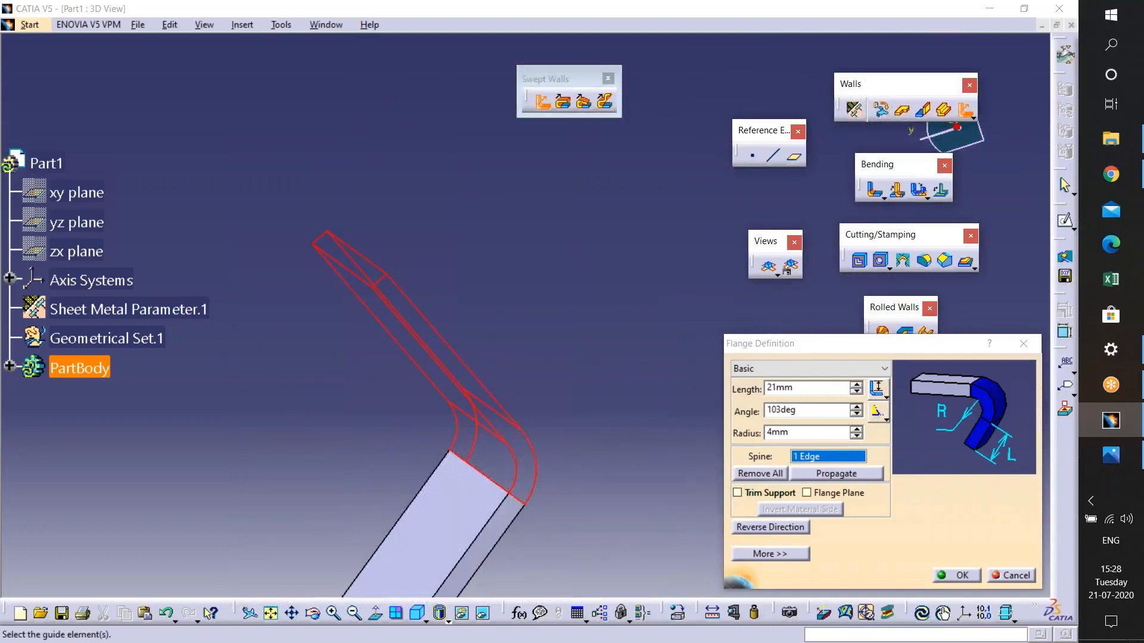
# - Try the other angle type, then set the angle to 128deg and the bend radius to 6mm
pyautogui.click(886, 419)
pyautogui.click(922, 435)
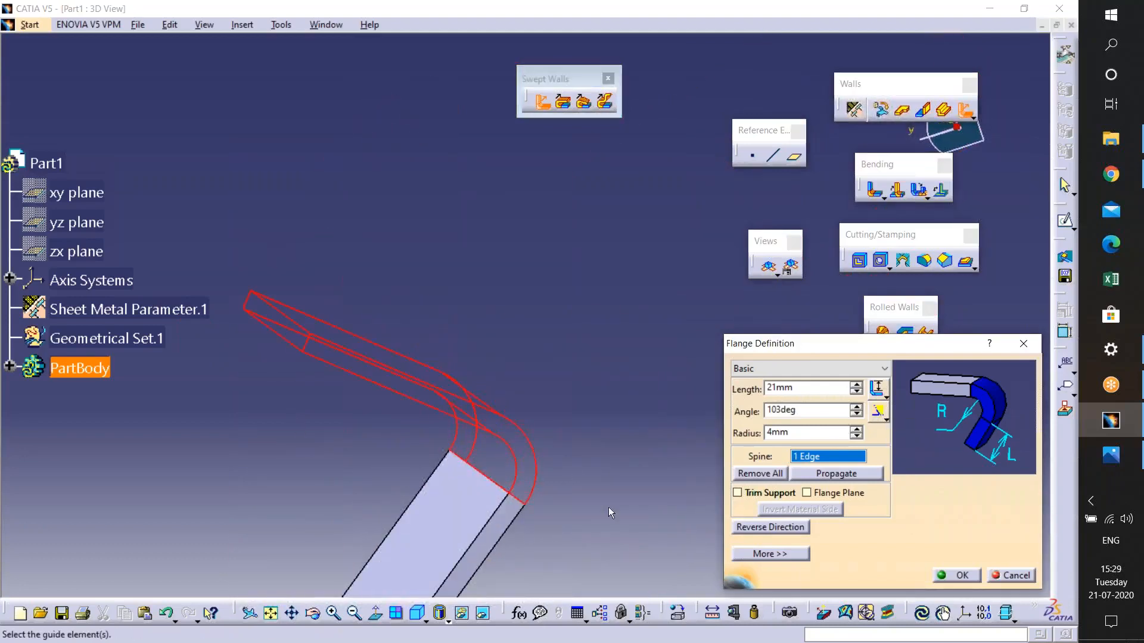
pyautogui.click(855, 410)
pyautogui.click(856, 407)
pyautogui.click(856, 408)
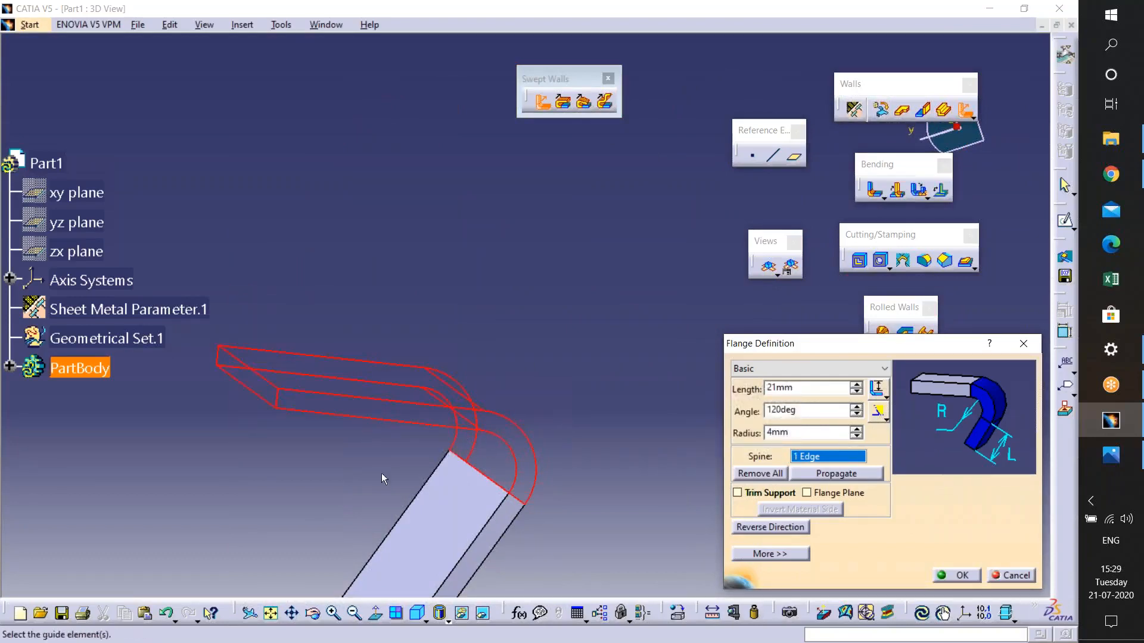
pyautogui.click(883, 416)
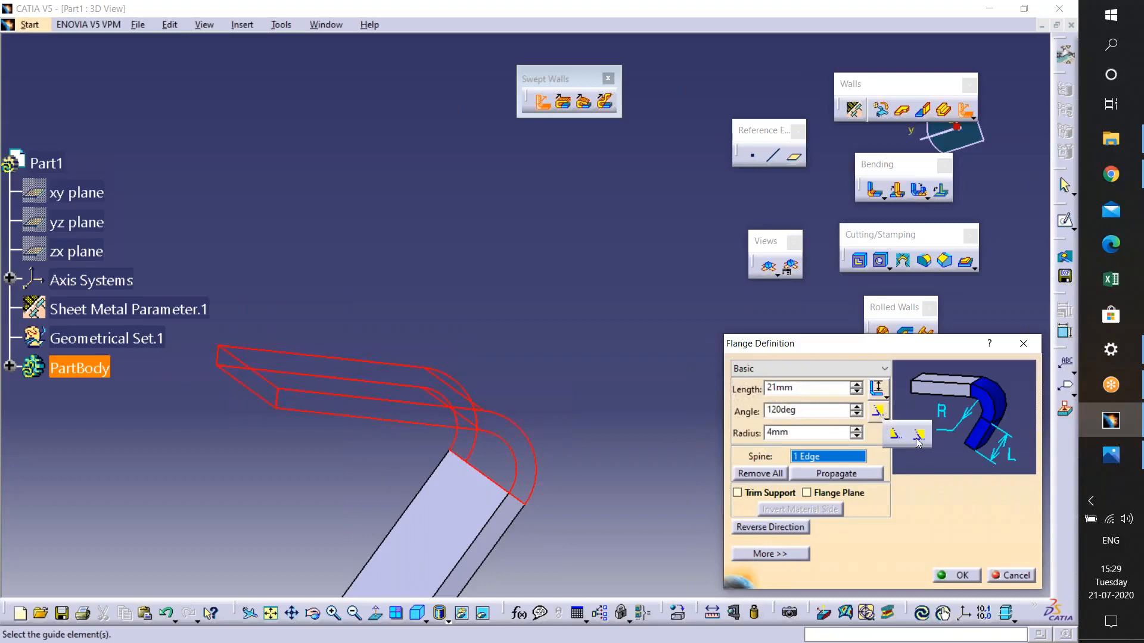
pyautogui.click(895, 435)
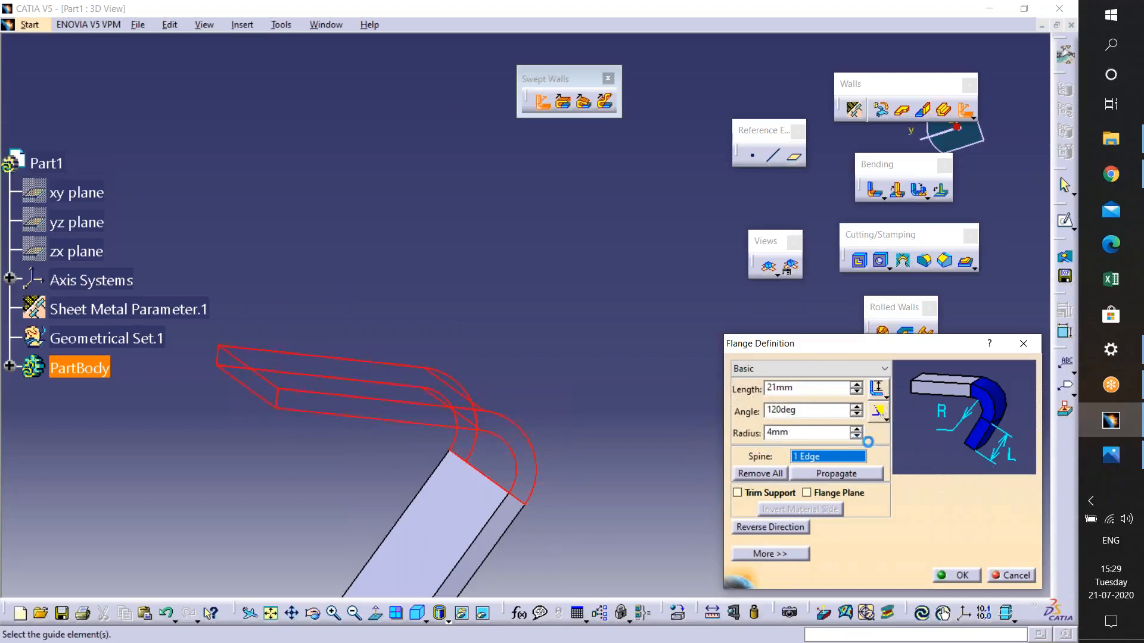
pyautogui.click(857, 407)
pyautogui.click(856, 407)
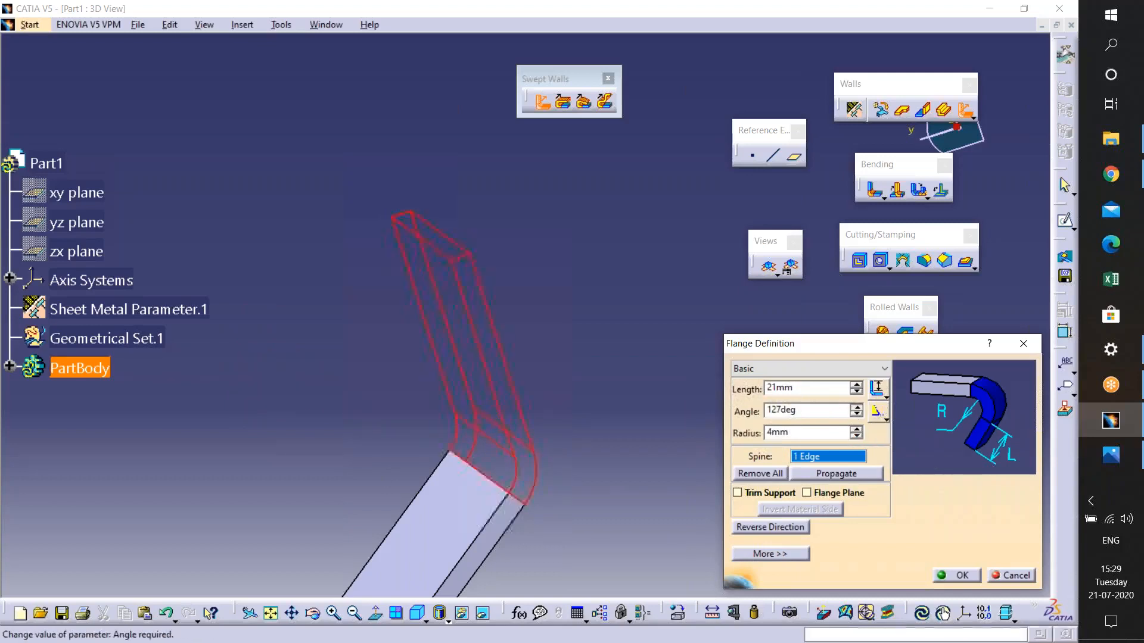
pyautogui.click(856, 429)
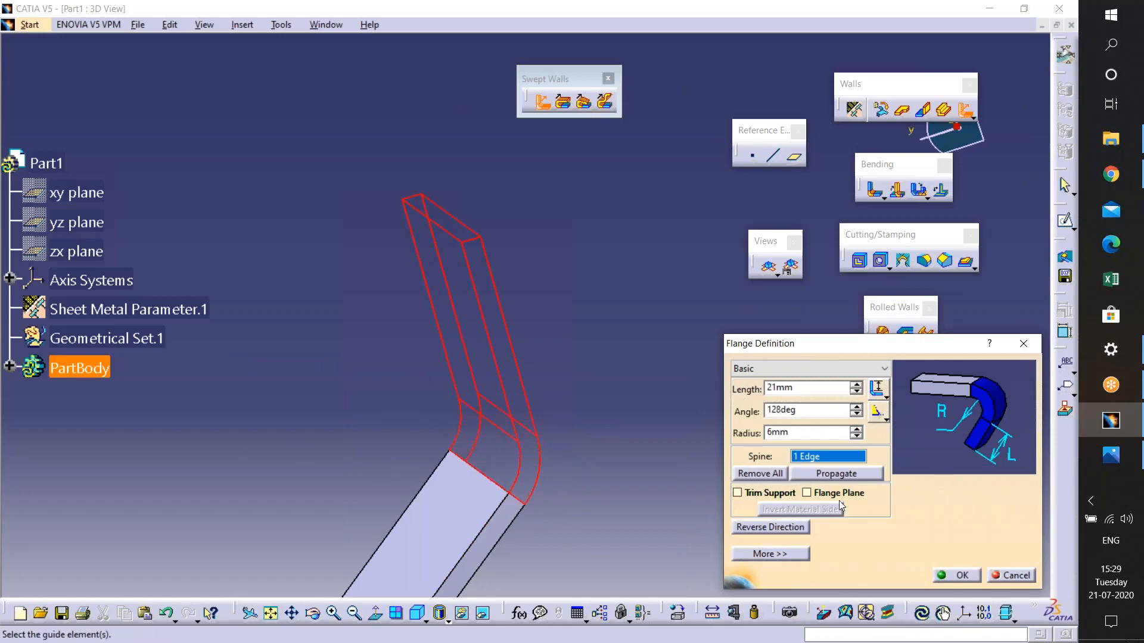
# - Enable Trim Support and add a second spine edge before cancelling the flange
pyautogui.click(779, 500)
pyautogui.moveTo(524, 529); pyautogui.dragTo(480, 288, button='middle')
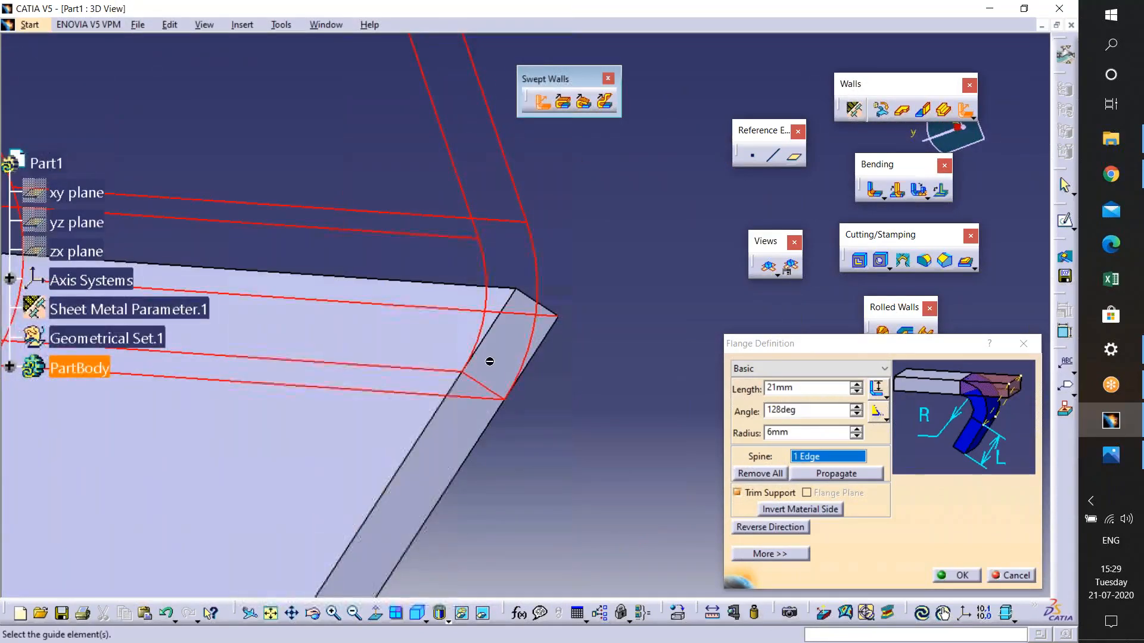
pyautogui.moveTo(490, 360); pyautogui.dragTo(625, 366, button='middle')
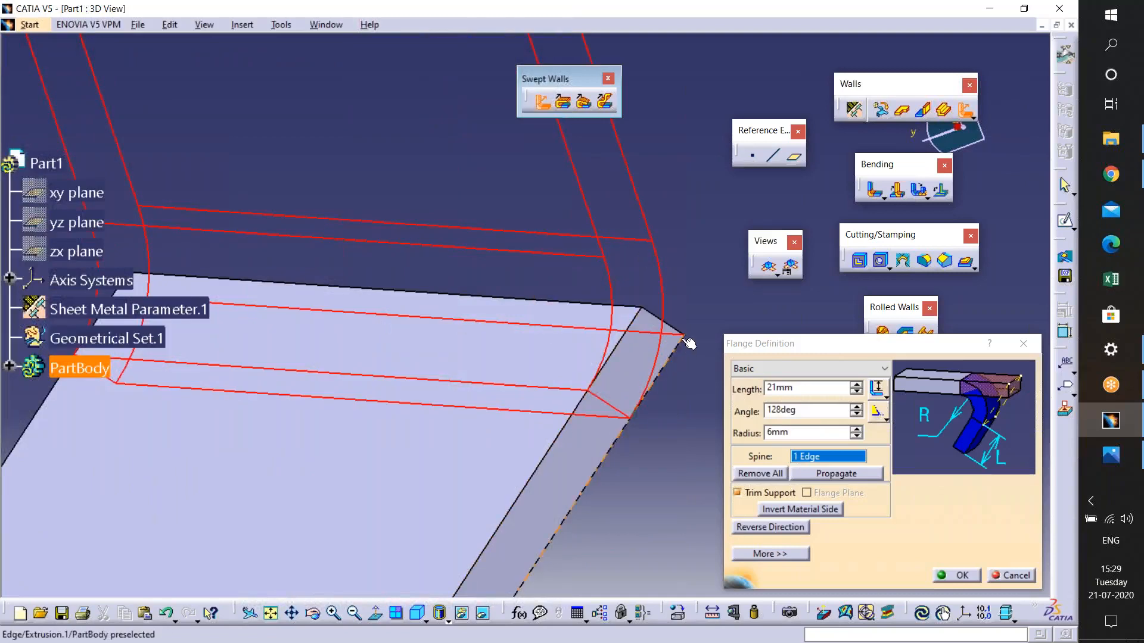
pyautogui.click(637, 311)
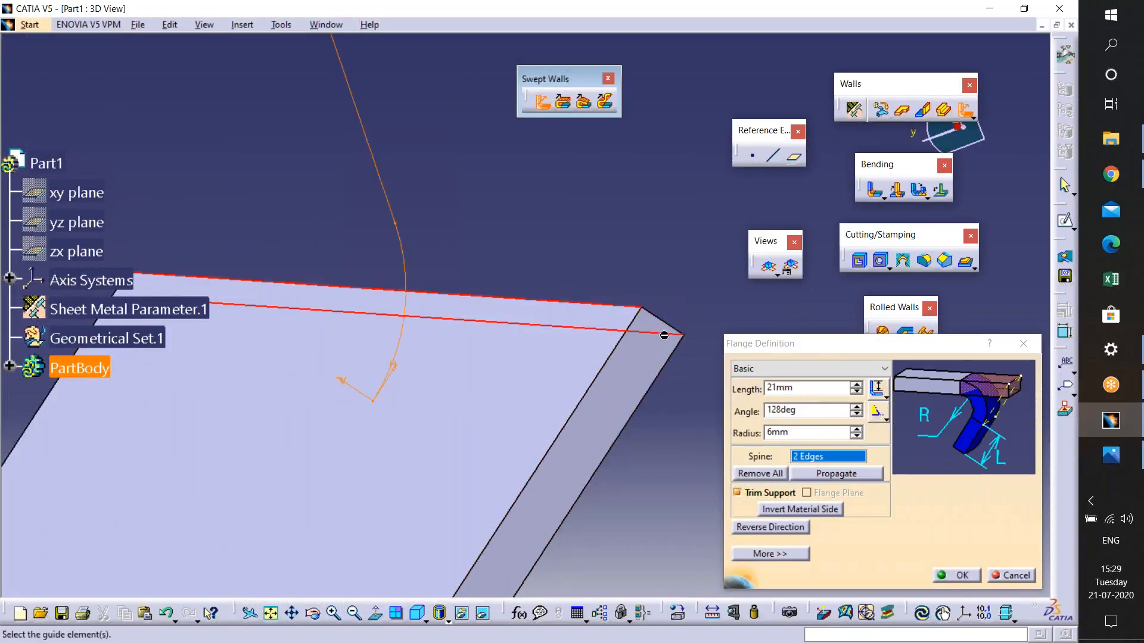
pyautogui.moveTo(690, 348); pyautogui.dragTo(530, 387, button='middle')
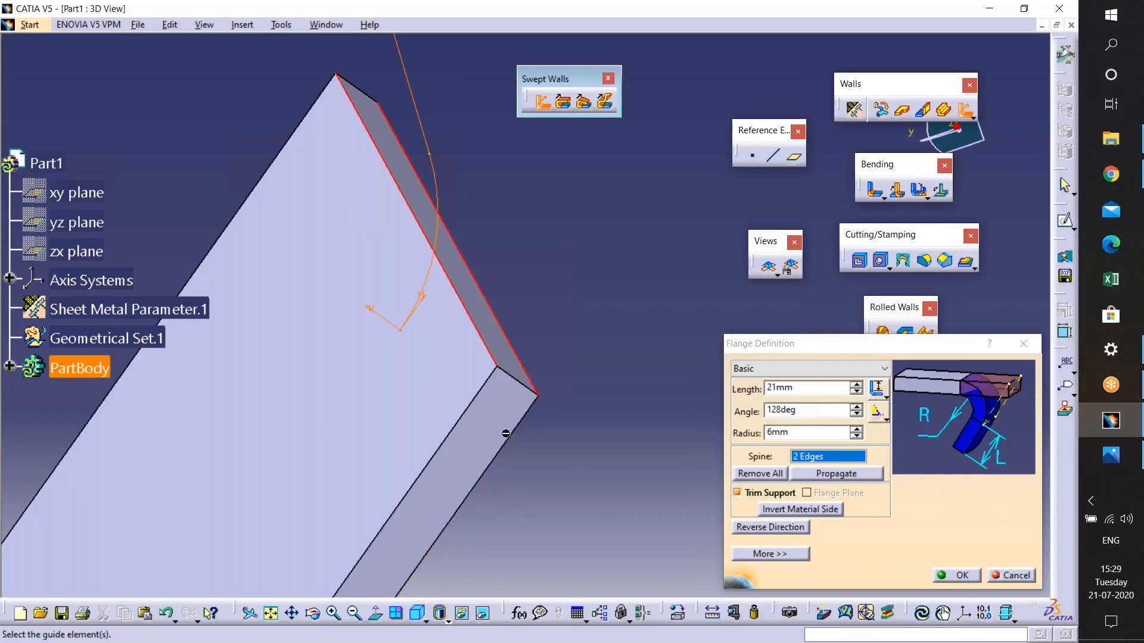
pyautogui.click(1011, 576)
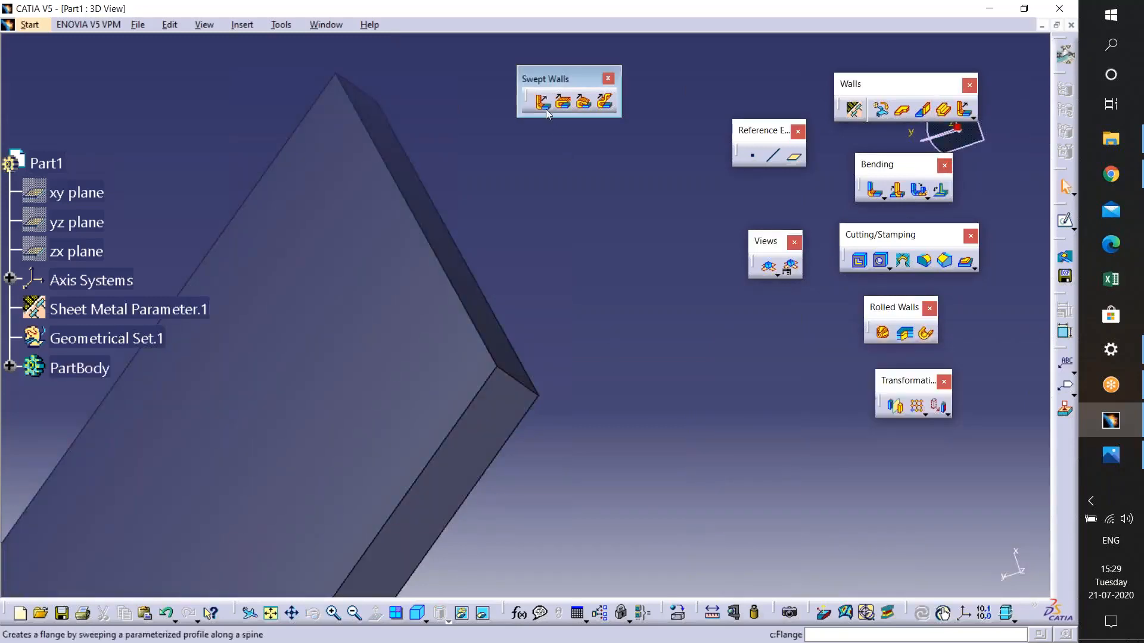
# - Start a flange on the plate's edge with Trim Support enabled and reverse its direction
pyautogui.click(542, 103)
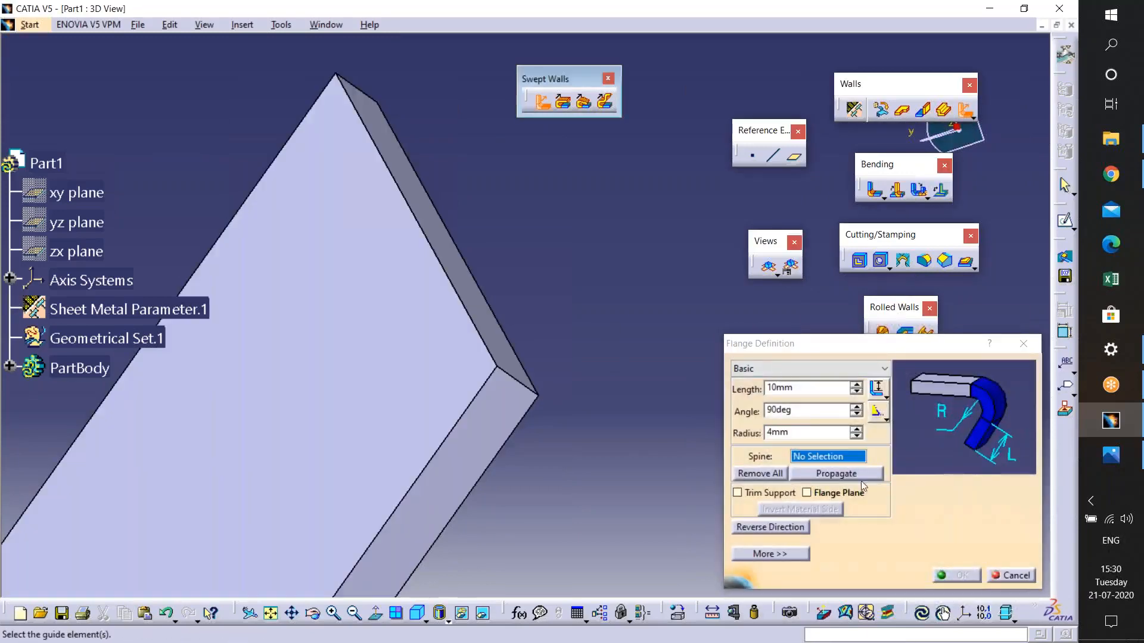
pyautogui.click(738, 494)
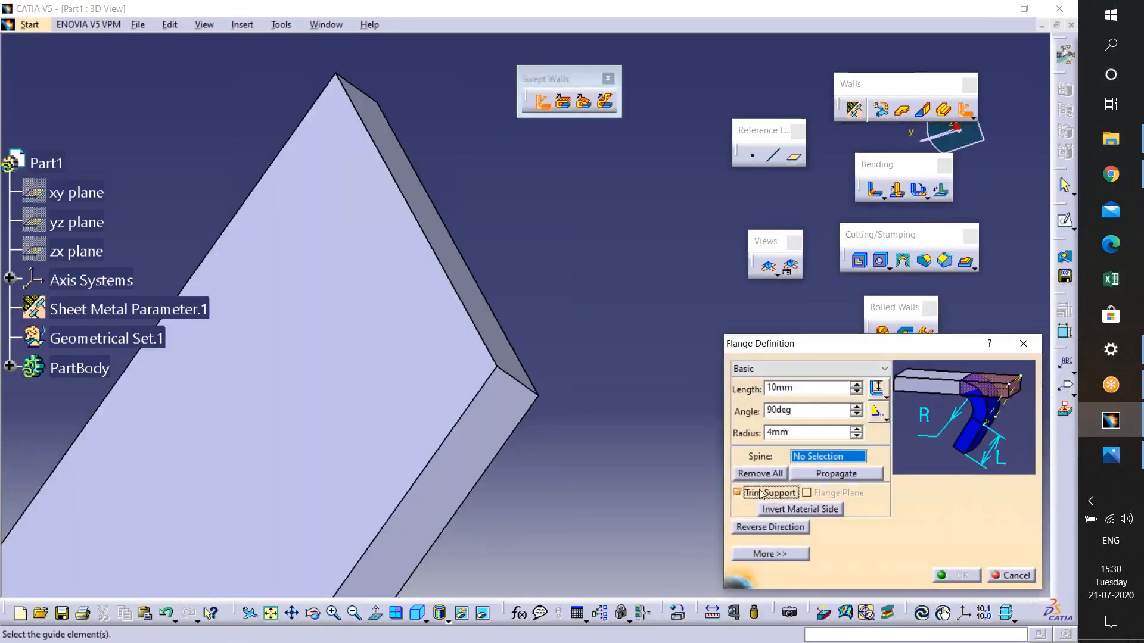
pyautogui.click(471, 316)
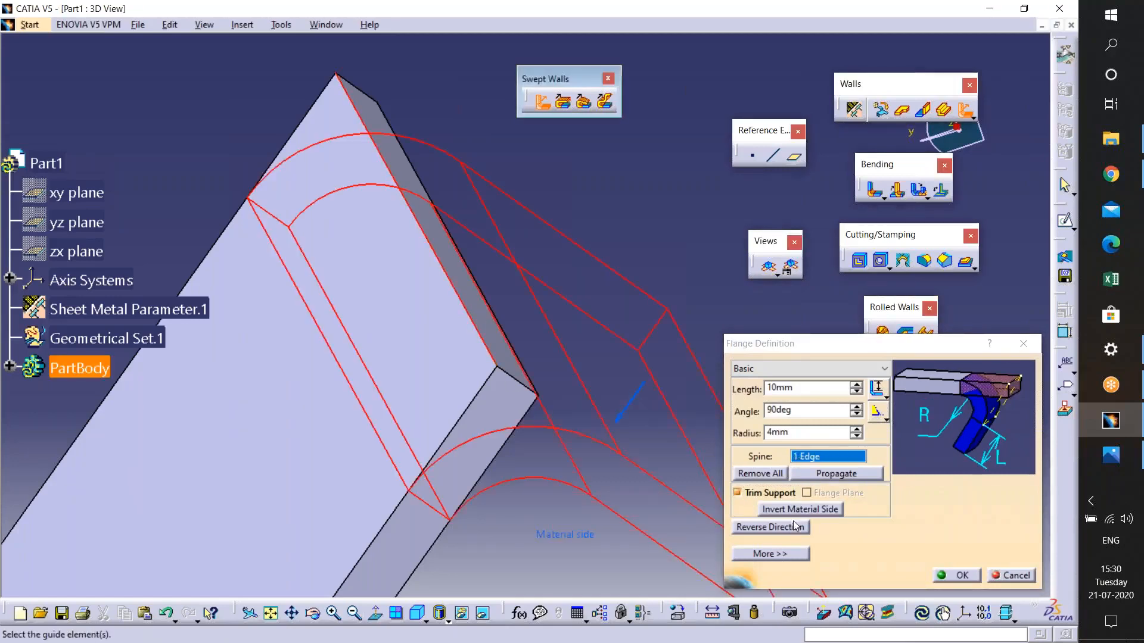
pyautogui.click(775, 527)
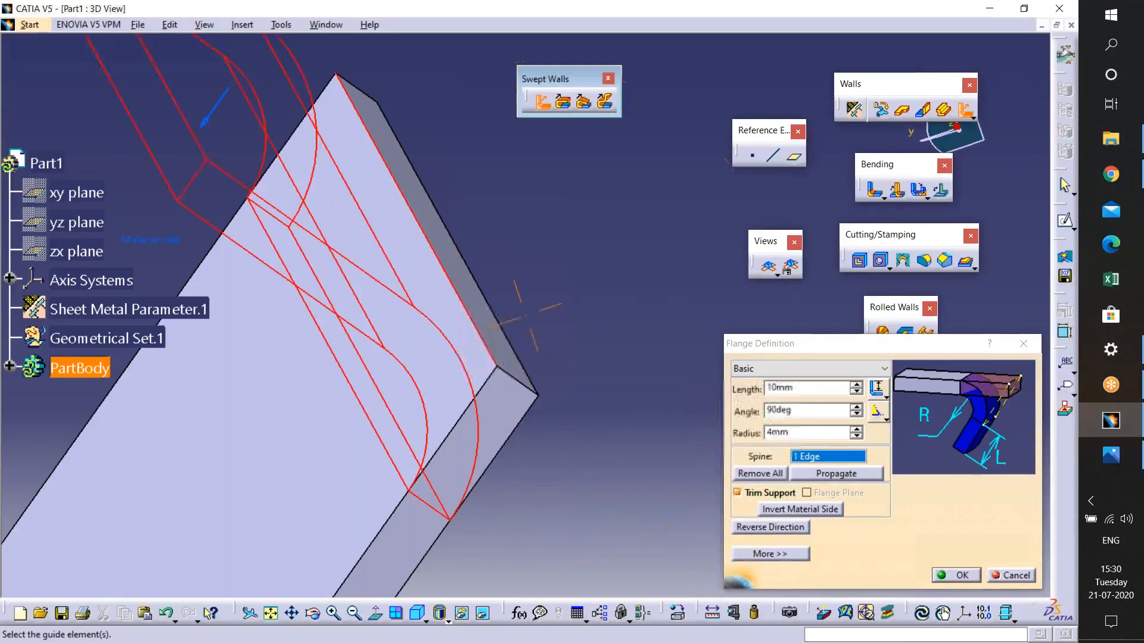
pyautogui.moveTo(523, 480)
pyautogui.mouseDown(button='middle')
pyautogui.moveTo(541, 486)
pyautogui.moveTo(524, 480)
pyautogui.mouseUp(button='middle')
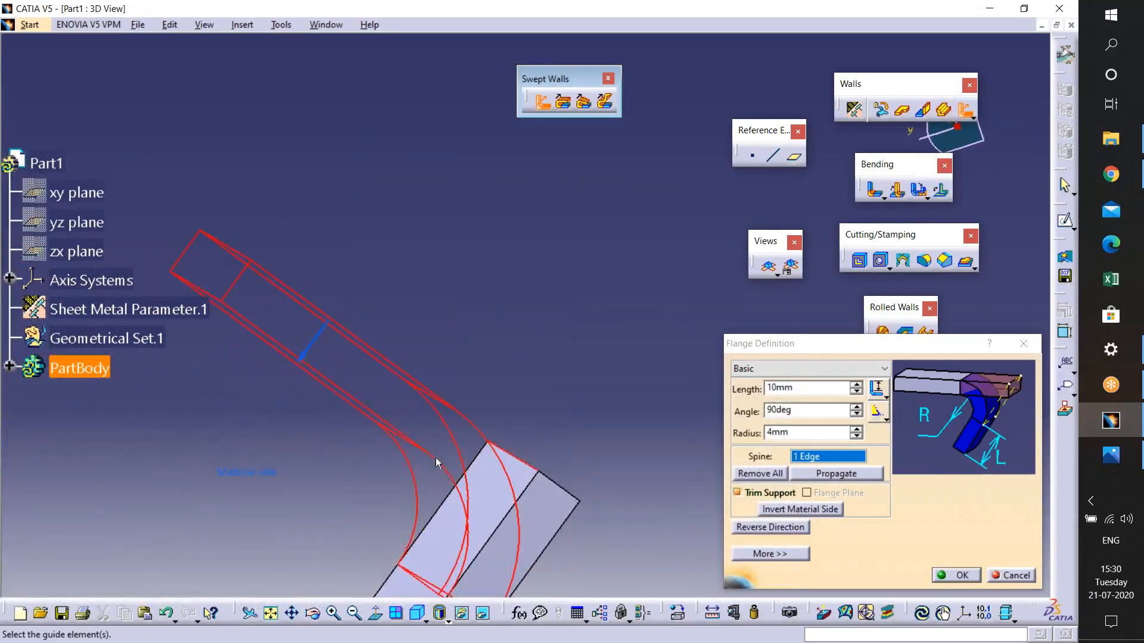
pyautogui.moveTo(466, 510); pyautogui.dragTo(475, 515, button='middle')
pyautogui.moveTo(452, 457); pyautogui.dragTo(457, 367, button='middle')
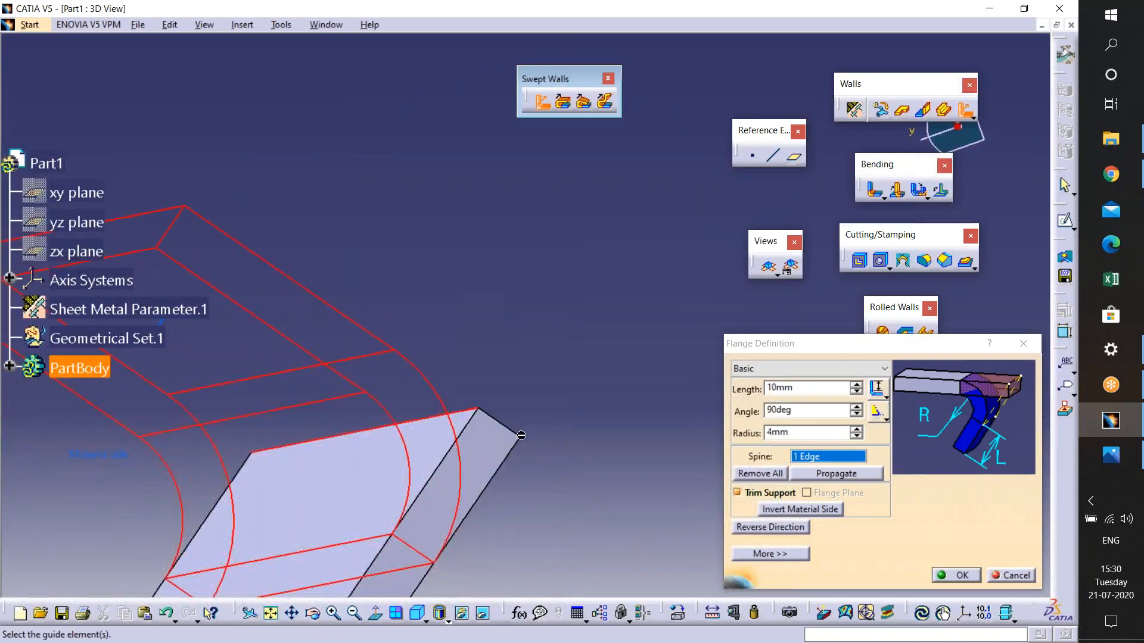
pyautogui.moveTo(524, 298); pyautogui.dragTo(596, 236, button='middle')
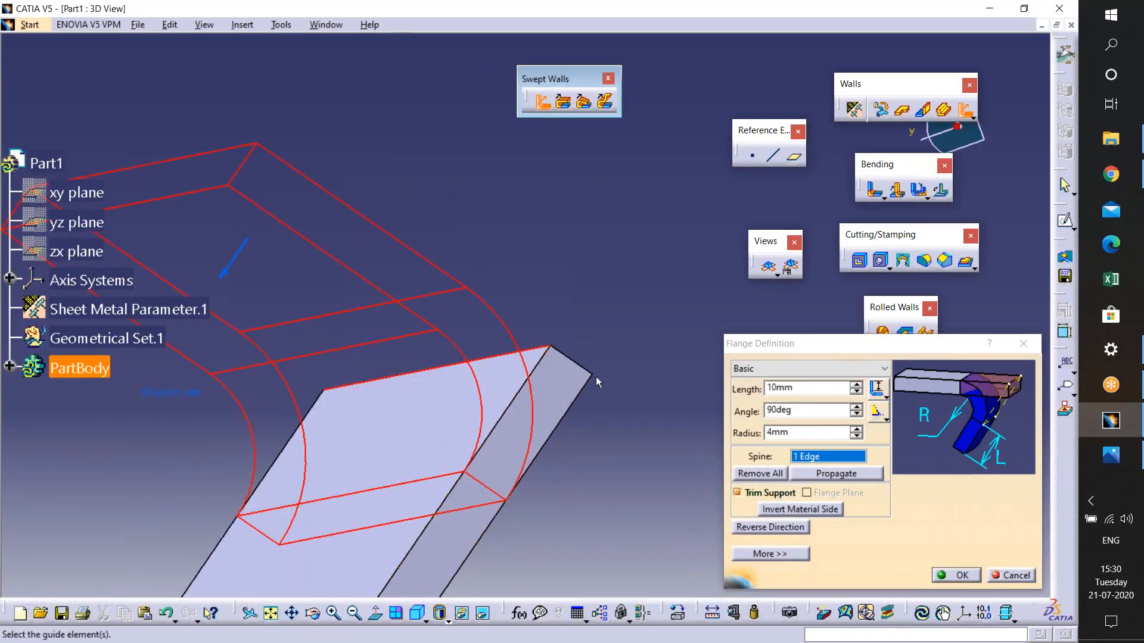
pyautogui.moveTo(533, 341); pyautogui.dragTo(523, 402, button='middle')
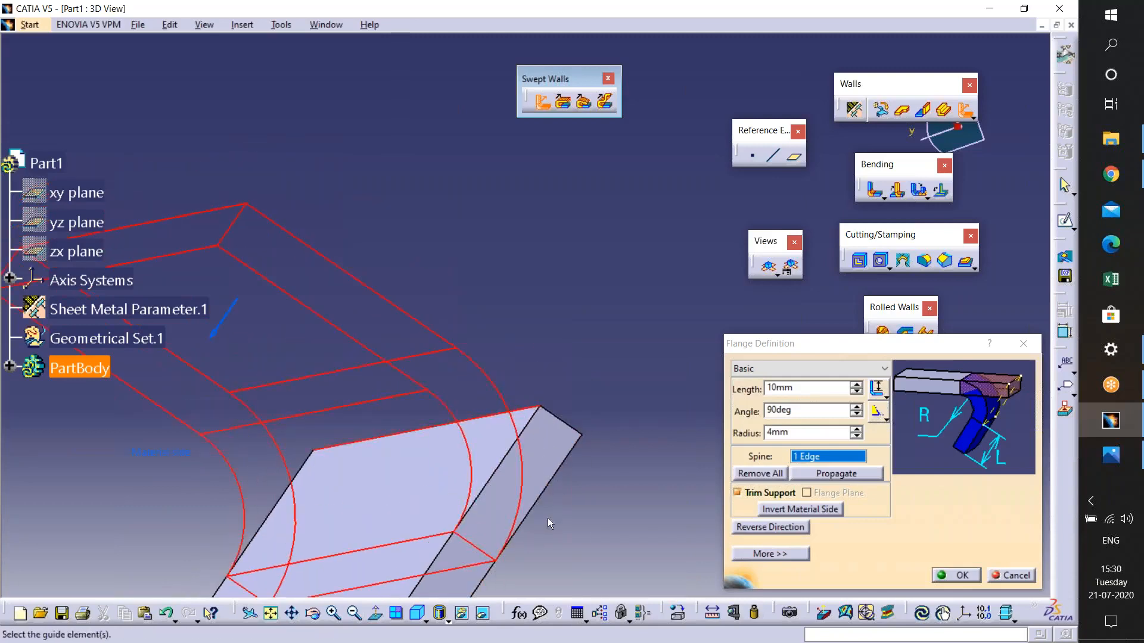
# - Disable Trim Support and abandon the flange
pyautogui.click(769, 492)
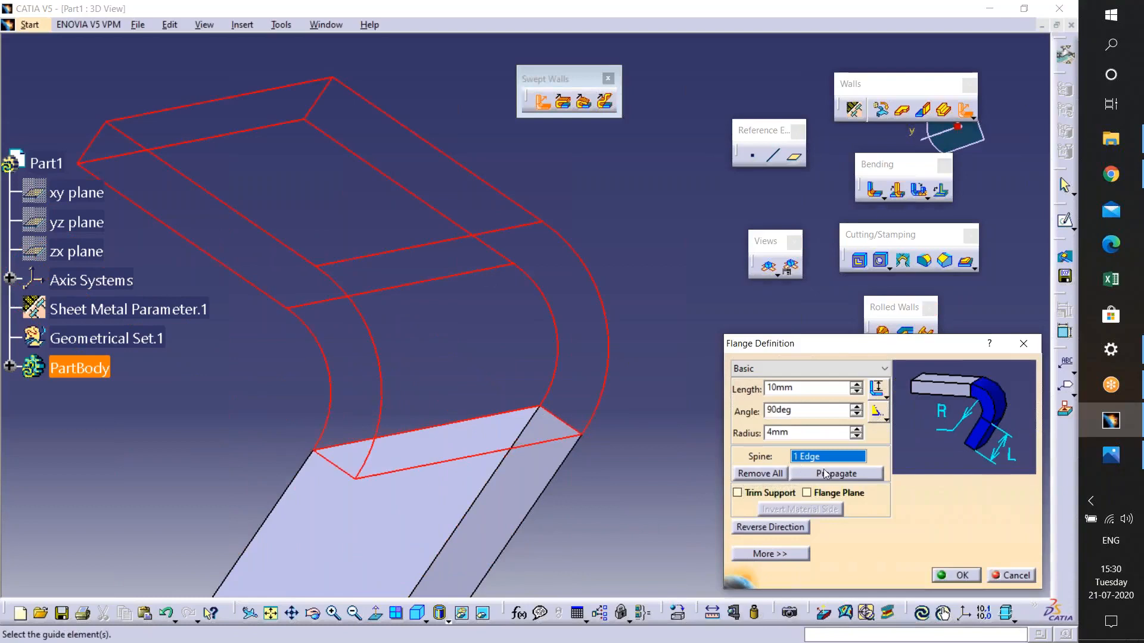
pyautogui.moveTo(570, 528); pyautogui.dragTo(563, 566, button='middle')
pyautogui.moveTo(358, 562); pyautogui.dragTo(545, 298, button='middle')
pyautogui.moveTo(520, 578); pyautogui.dragTo(520, 341, button='middle')
pyautogui.moveTo(520, 412); pyautogui.dragTo(381, 431, button='middle')
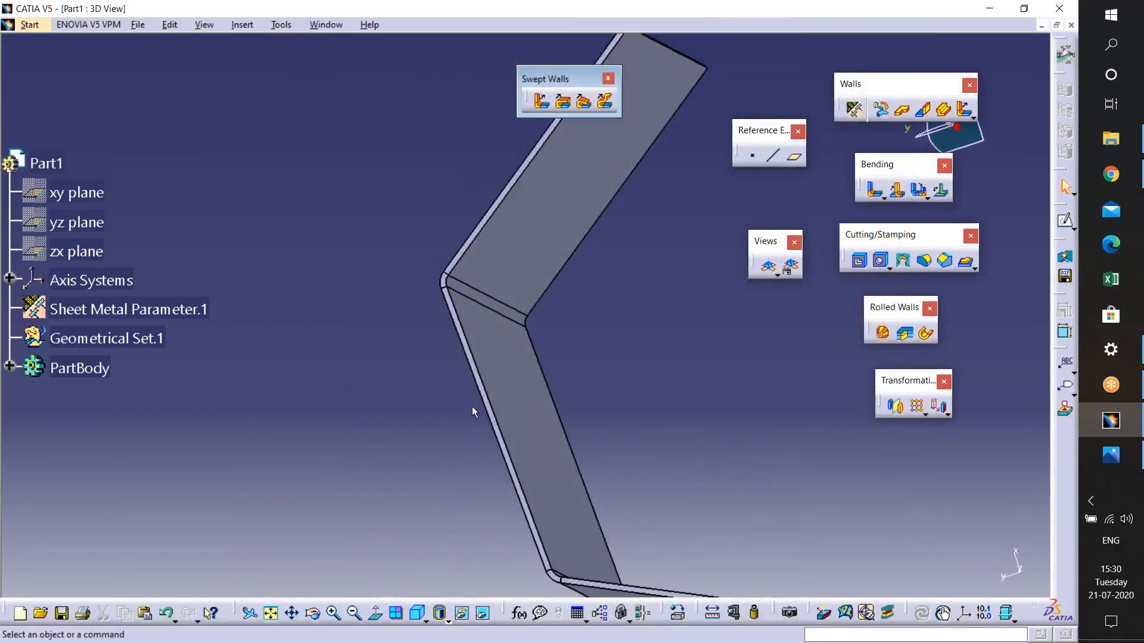
# - Inspect the bent extrusion part, undoing and redoing the last operation
pyautogui.moveTo(589, 490); pyautogui.dragTo(642, 447, button='middle')
pyautogui.moveTo(497, 423); pyautogui.dragTo(499, 459, button='middle')
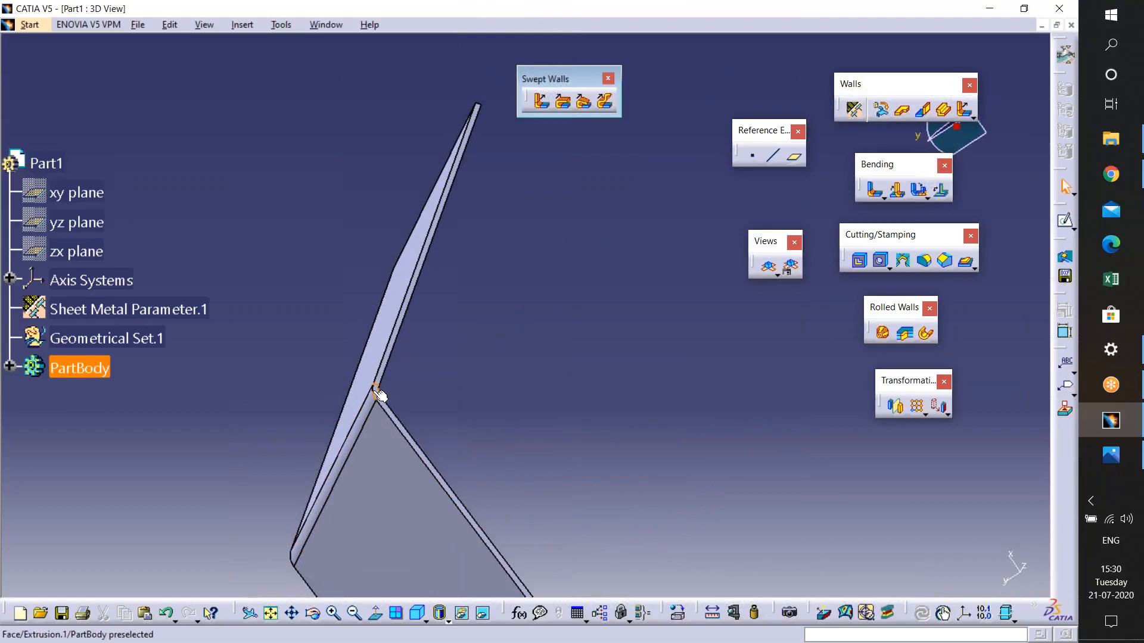
pyautogui.moveTo(498, 439); pyautogui.dragTo(578, 342, button='middle')
pyautogui.moveTo(495, 468); pyautogui.dragTo(501, 380, button='middle')
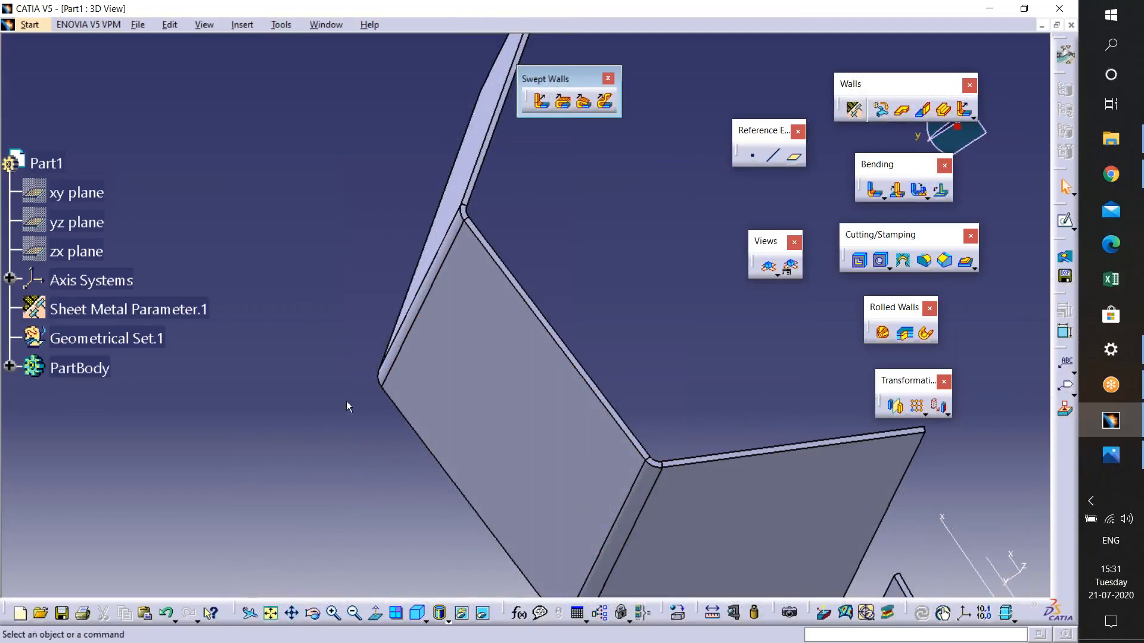
pyautogui.hotkey('ctrl', 'z')
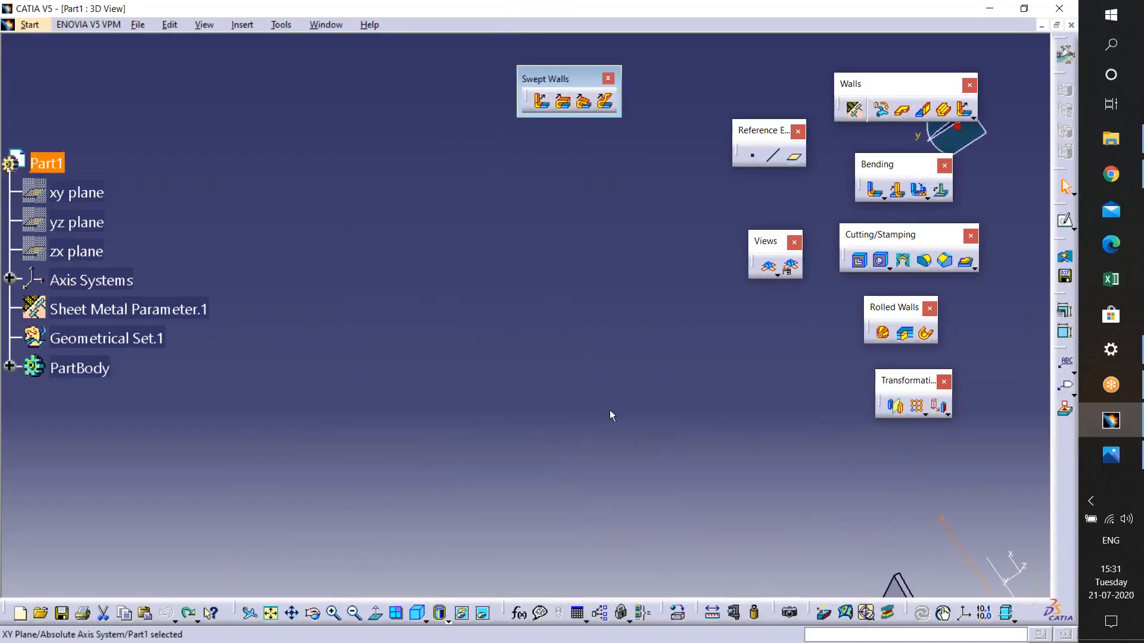
pyautogui.hotkey('ctrl', 'y')
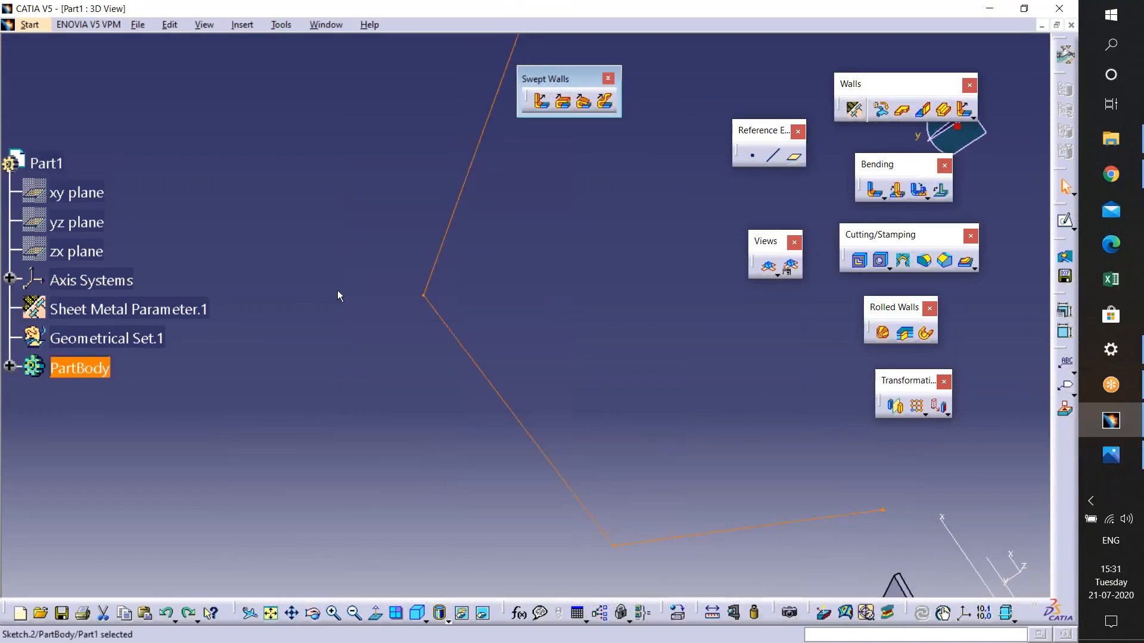
# - Edit the profile sketch and round its left bend with a corner of about 18 mm
pyautogui.doubleClick(449, 232)
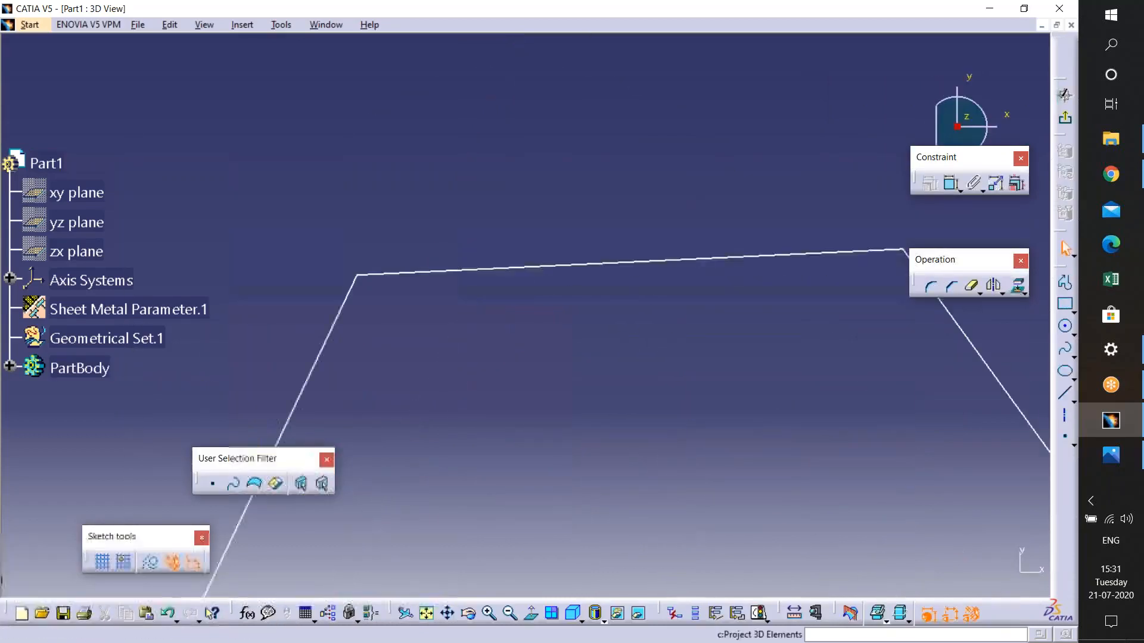
pyautogui.click(931, 286)
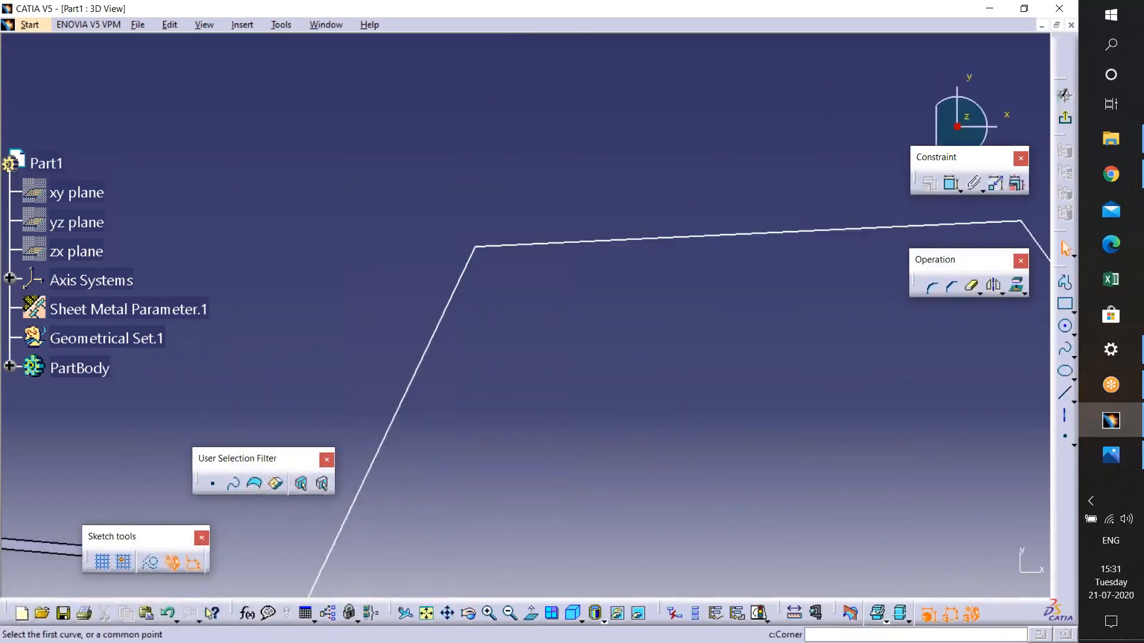
pyautogui.click(504, 246)
pyautogui.click(470, 265)
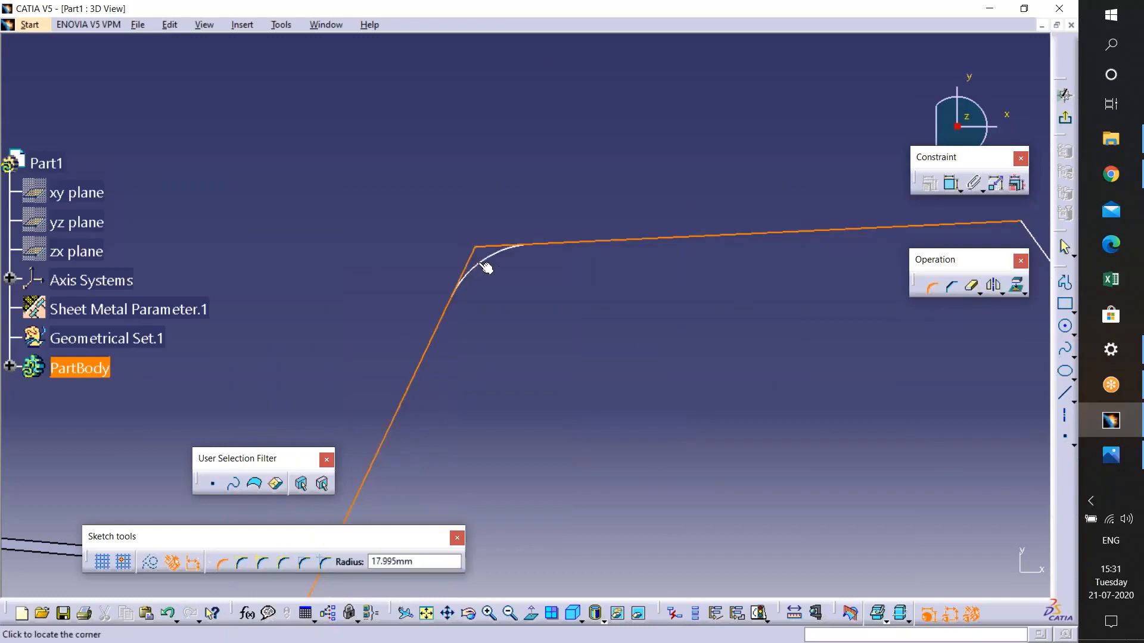
pyautogui.click(490, 269)
pyautogui.moveTo(523, 314); pyautogui.dragTo(210, 326, button='middle')
# - Add a corner of about 26 mm at the profile's right bend
pyautogui.click(944, 287)
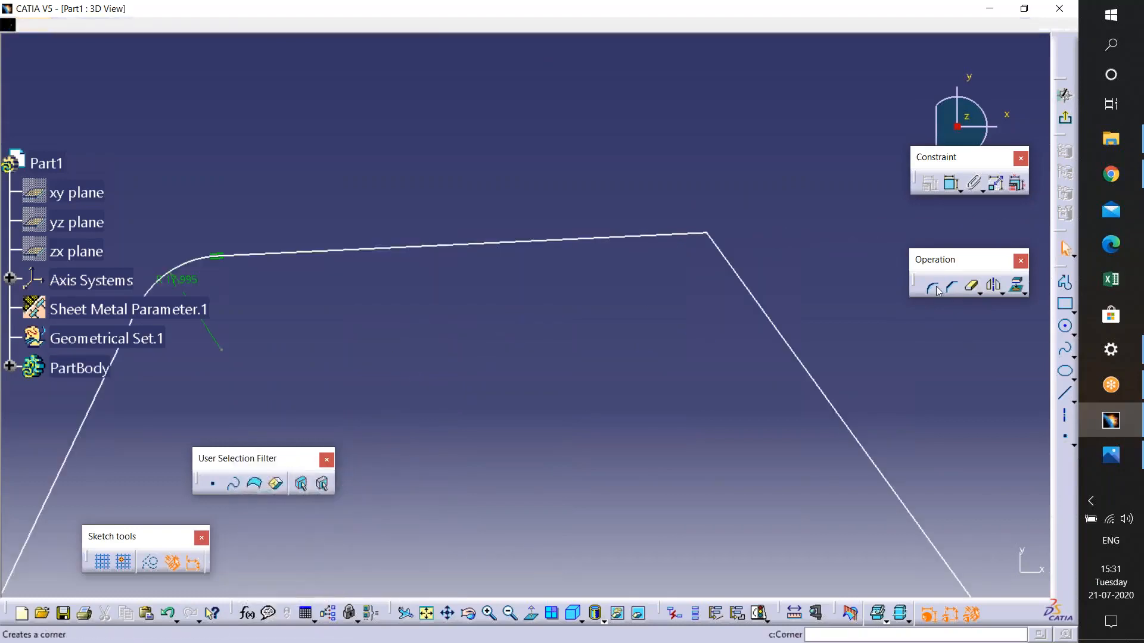
pyautogui.click(672, 234)
pyautogui.click(728, 254)
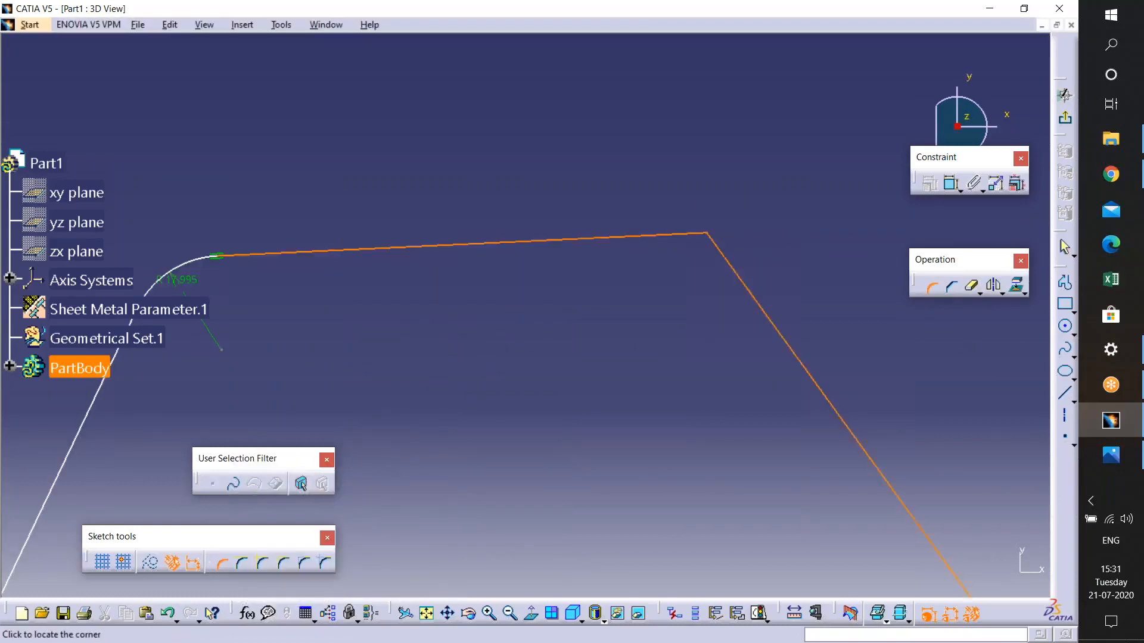
pyautogui.click(705, 270)
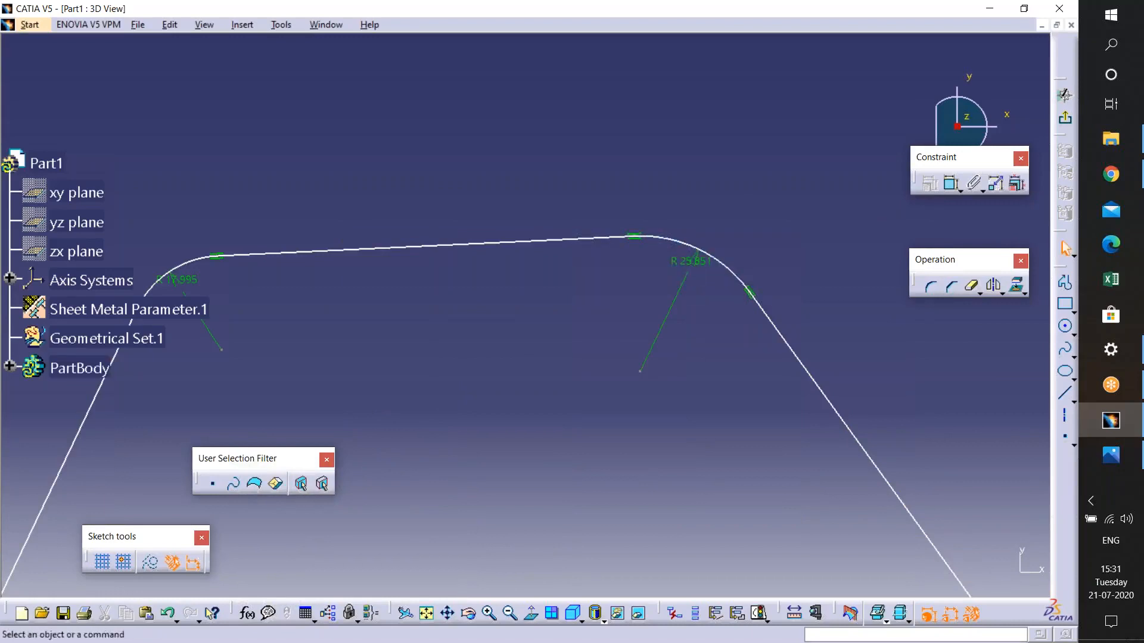
# - Set both corner radii in the sketch to 20 mm
pyautogui.doubleClick(694, 263)
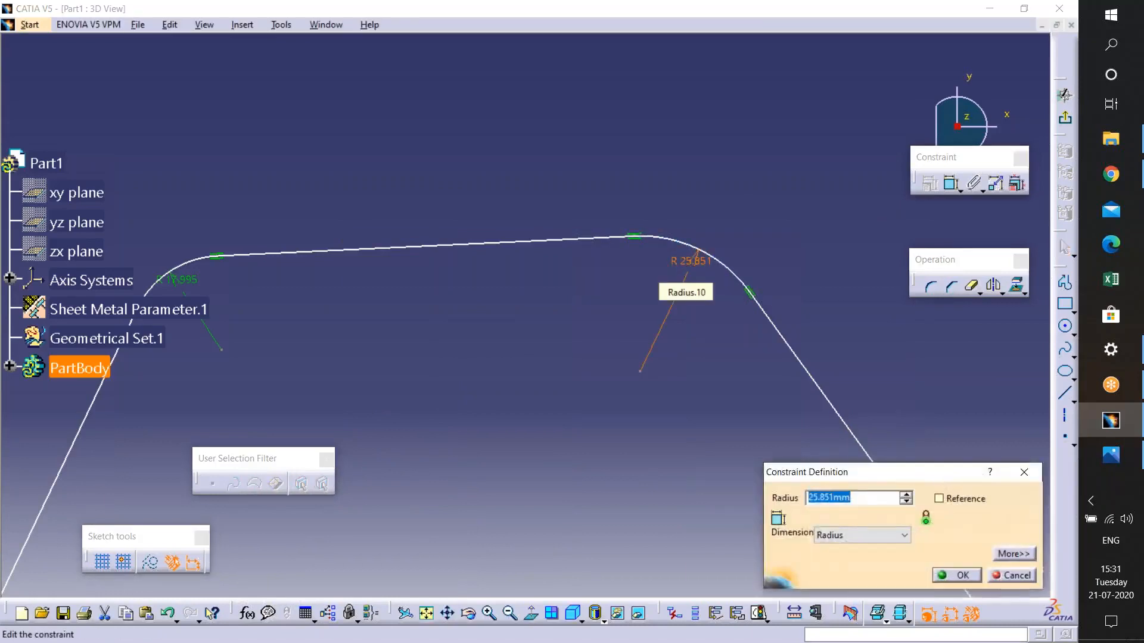
pyautogui.write('20')
pyautogui.press('Return')
pyautogui.moveTo(524, 306); pyautogui.dragTo(762, 265, button='middle')
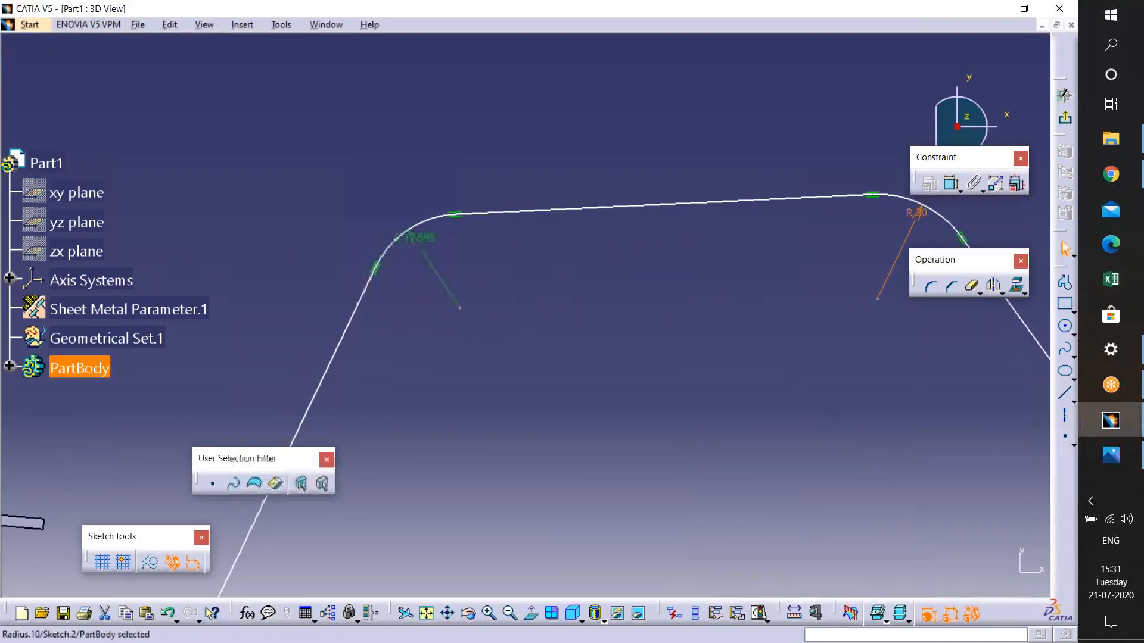
pyautogui.doubleClick(423, 239)
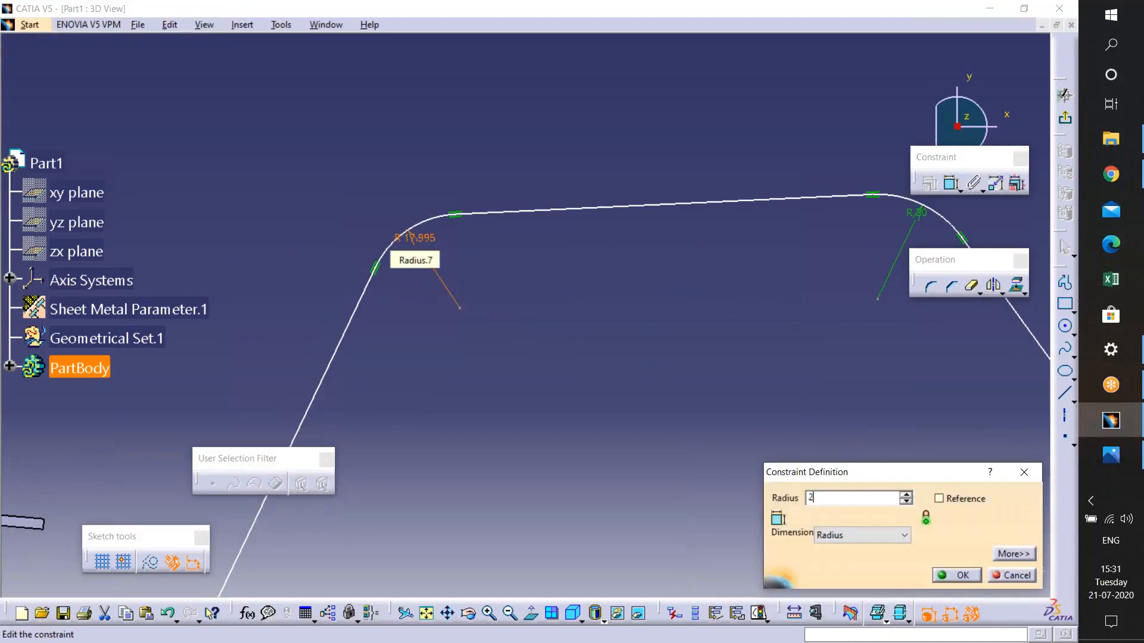
pyautogui.press('Return')
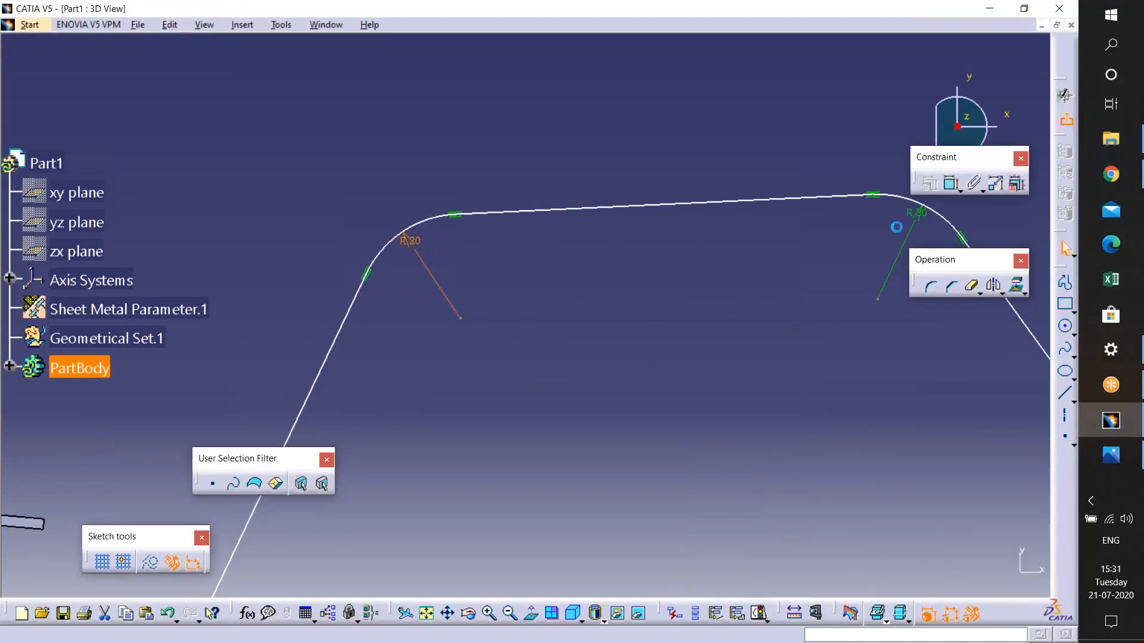
# - Leave the sketch and extrude it 100 mm as a sheet metal wall
pyautogui.moveTo(630, 314)
pyautogui.mouseDown(button='middle')
pyautogui.moveTo(622, 388)
pyautogui.moveTo(733, 281)
pyautogui.mouseUp(button='middle')
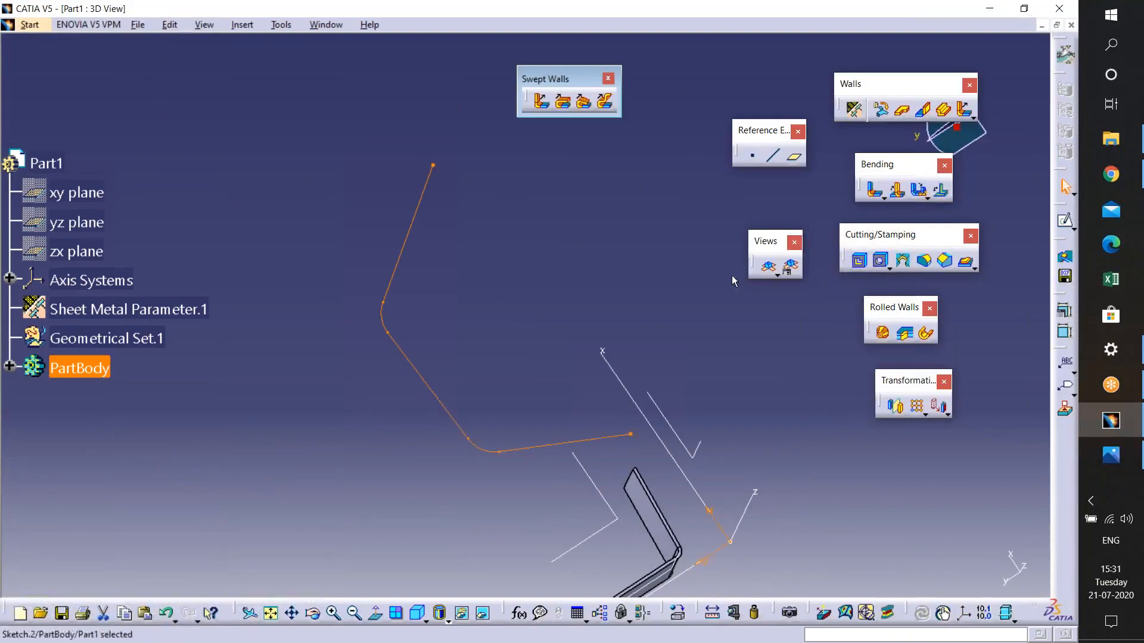
pyautogui.click(945, 110)
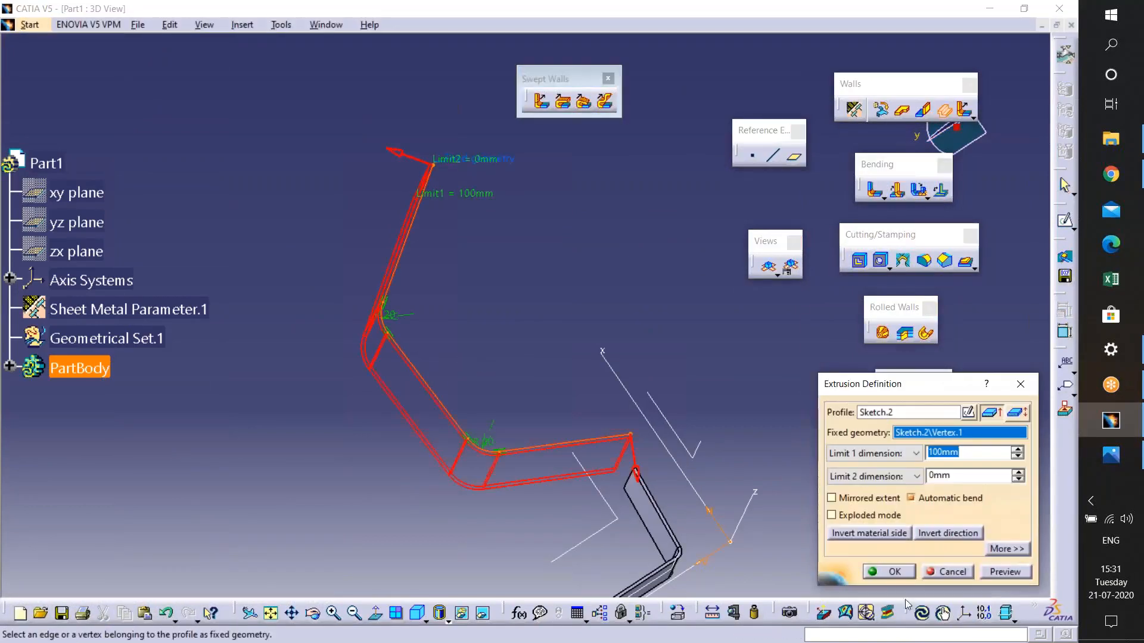
pyautogui.click(896, 576)
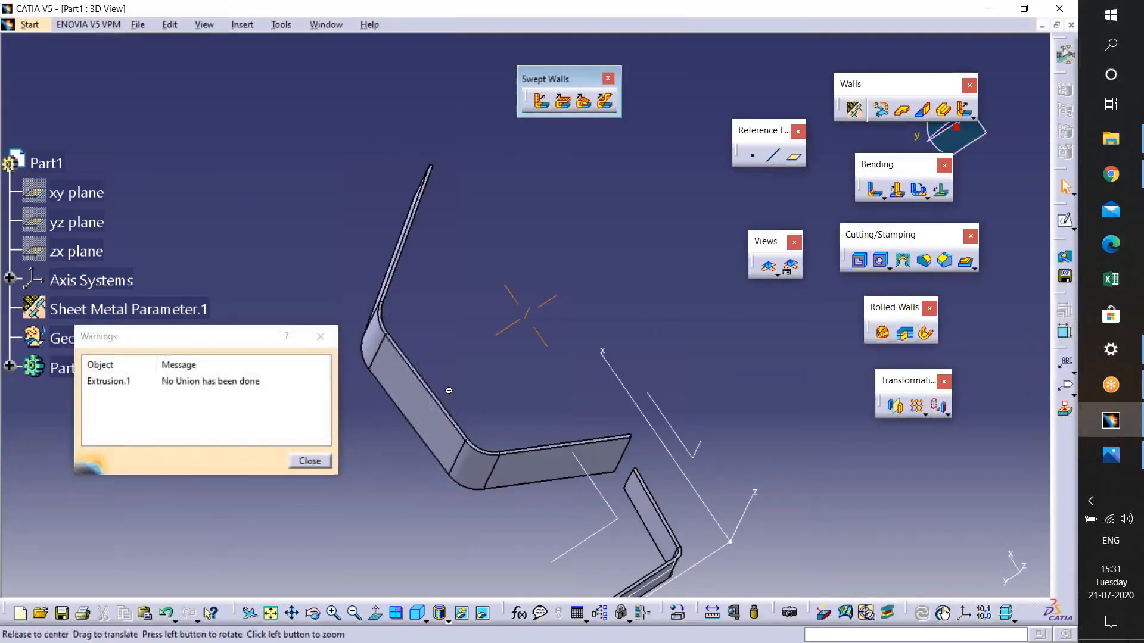
pyautogui.click(310, 461)
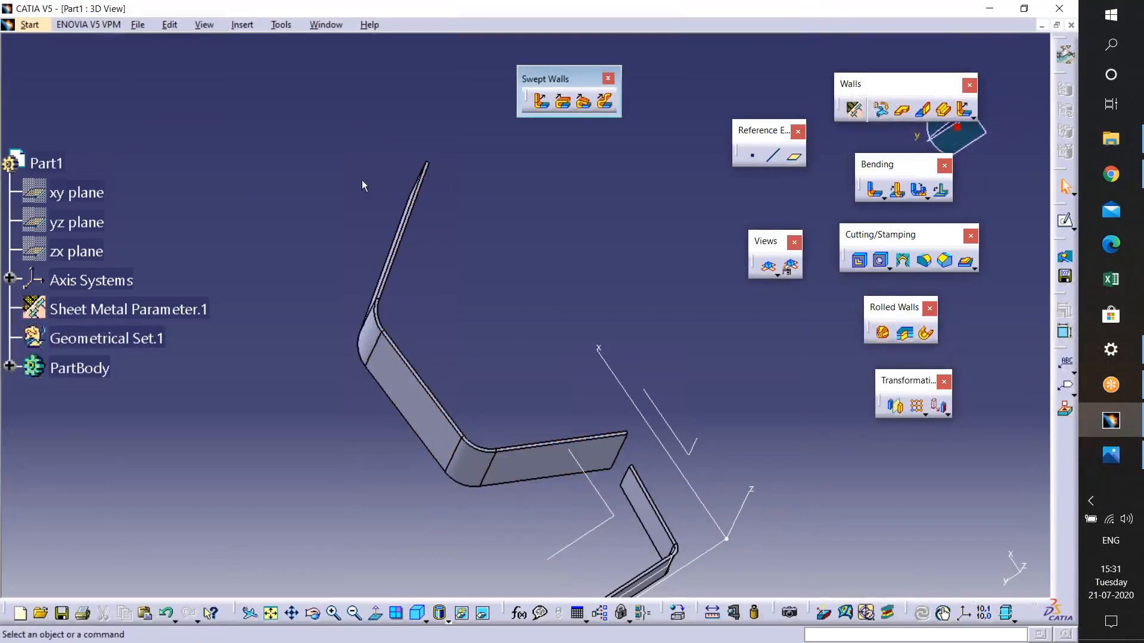
# - Create a flange along the extruded wall's edge, propagating the spine across all its tangent edges
pyautogui.keyDown('ctrl'); pyautogui.moveTo(453, 308); pyautogui.dragTo(527, 226, button='middle'); pyautogui.keyUp('ctrl')
pyautogui.click(536, 100)
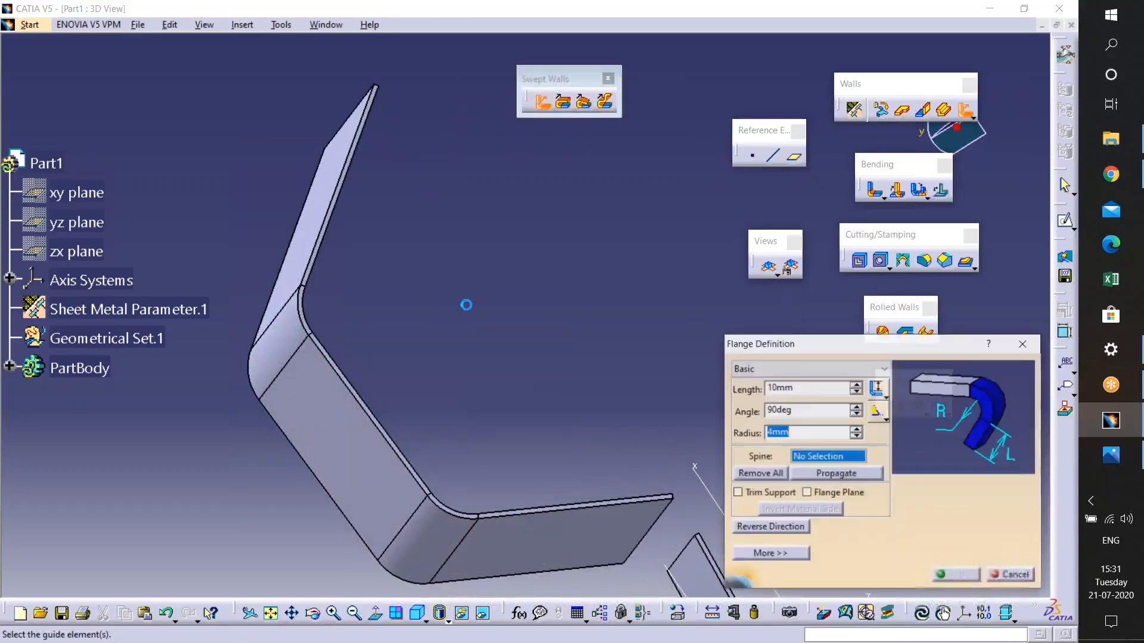
pyautogui.click(340, 368)
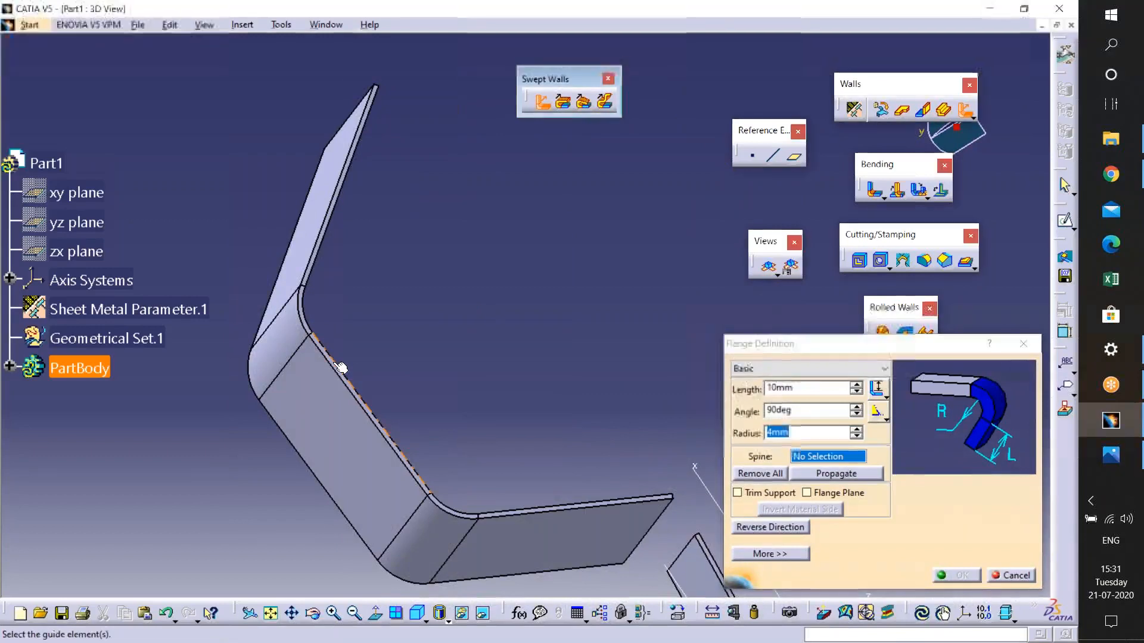
pyautogui.click(830, 474)
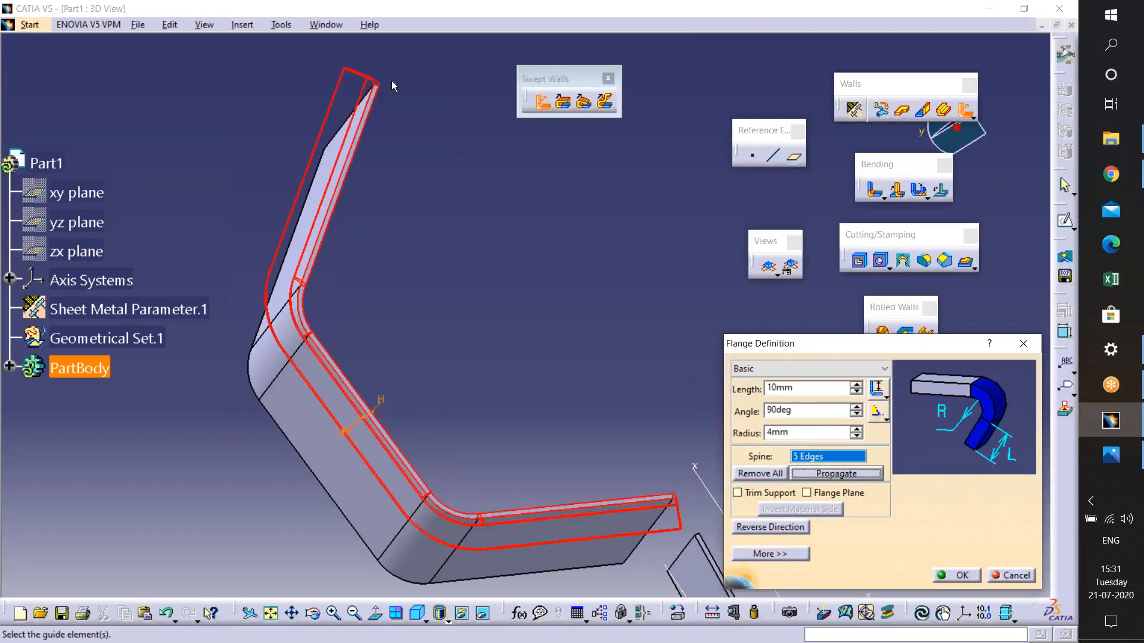
pyautogui.moveTo(374, 456)
pyautogui.mouseDown(button='middle')
pyautogui.moveTo(320, 392)
pyautogui.moveTo(518, 440)
pyautogui.moveTo(485, 381)
pyautogui.moveTo(493, 464)
pyautogui.moveTo(444, 478)
pyautogui.moveTo(522, 481)
pyautogui.moveTo(393, 452)
pyautogui.mouseUp(button='middle')
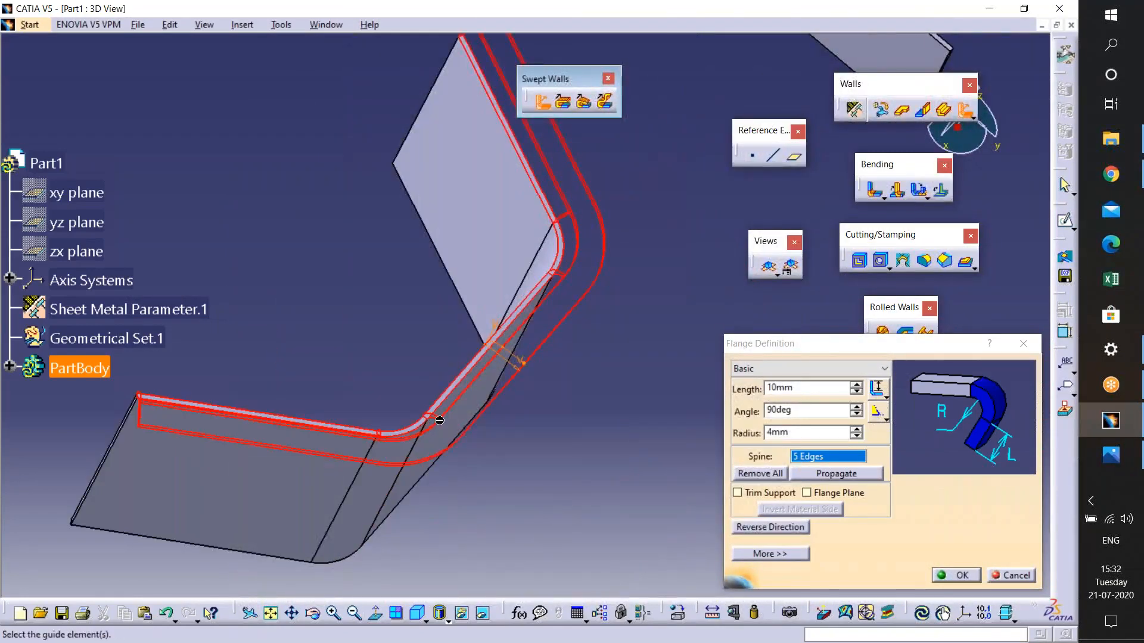
pyautogui.moveTo(374, 491)
pyautogui.mouseDown(button='middle')
pyautogui.moveTo(366, 529)
pyautogui.moveTo(391, 486)
pyautogui.mouseUp(button='middle')
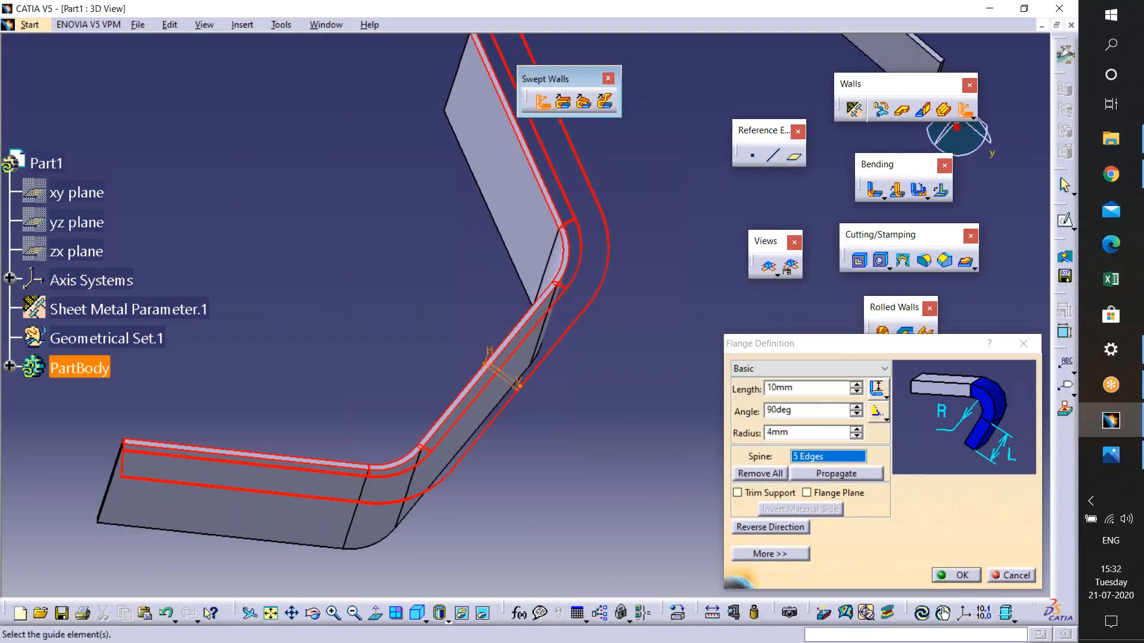
pyautogui.click(958, 576)
pyautogui.moveTo(428, 485); pyautogui.dragTo(465, 331, button='middle')
pyautogui.moveTo(524, 304); pyautogui.dragTo(512, 517, button='middle')
pyautogui.moveTo(790, 224); pyautogui.dragTo(614, 351, button='middle')
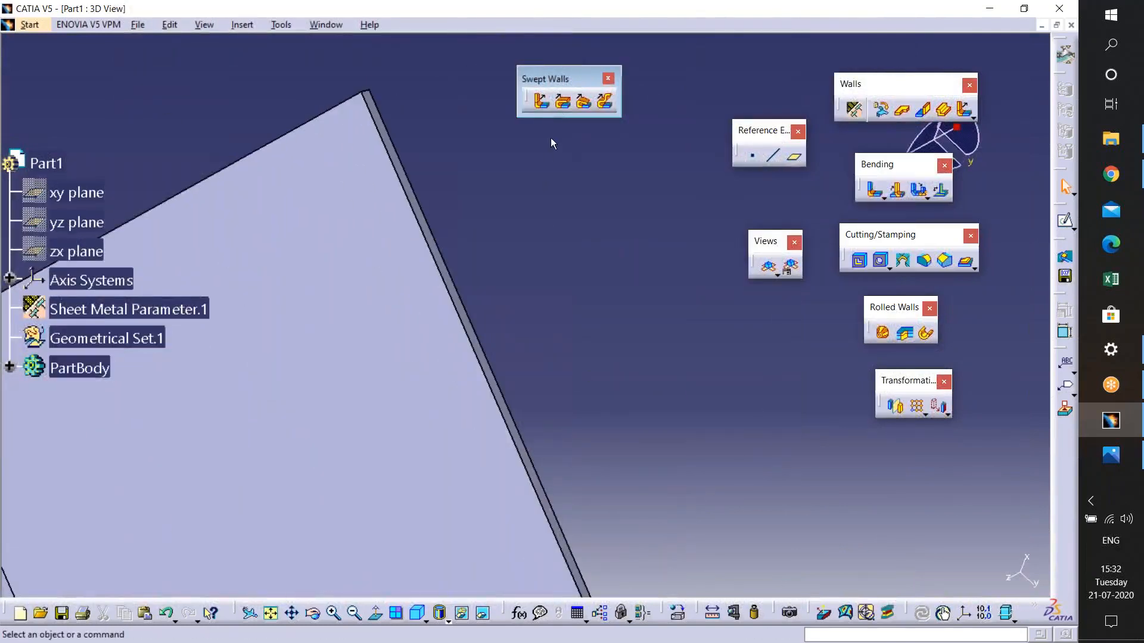
pyautogui.click(564, 103)
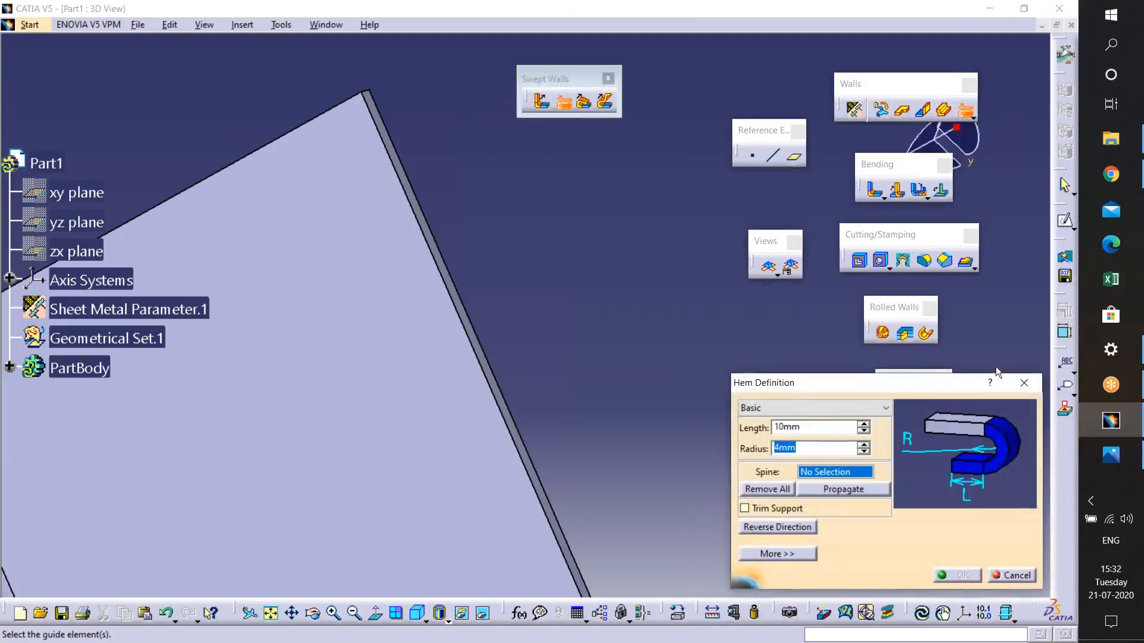
pyautogui.click(1024, 382)
# - Create a flange along the wall's top edge, propagating the spine across all its tangent edges
pyautogui.moveTo(535, 266); pyautogui.dragTo(488, 255, button='middle')
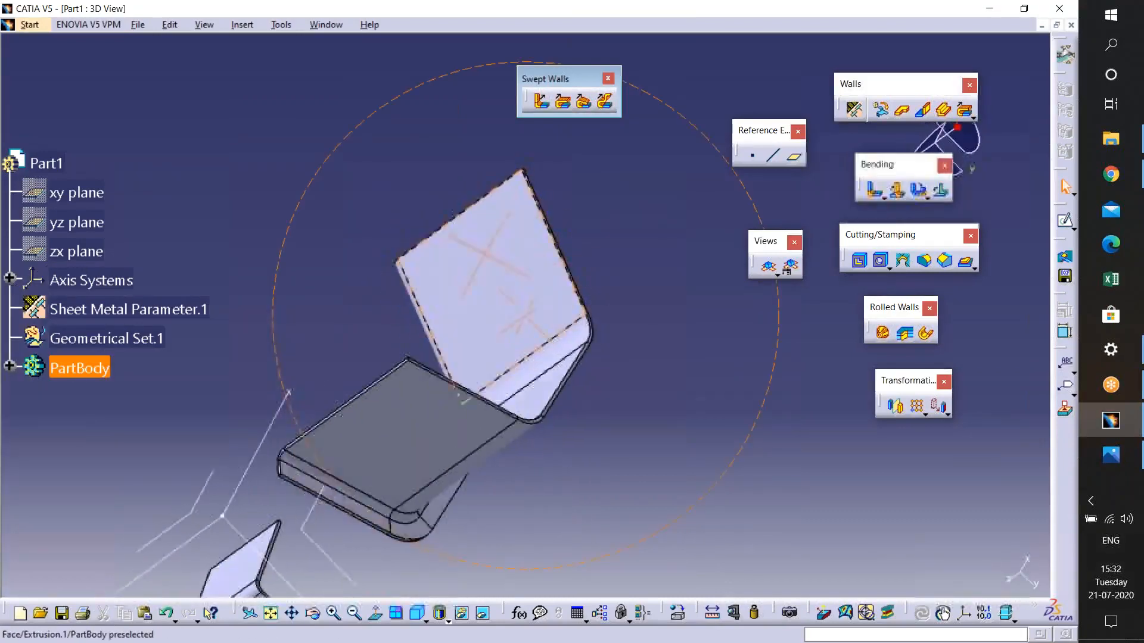
pyautogui.moveTo(587, 322); pyautogui.dragTo(608, 209, button='middle')
pyautogui.moveTo(625, 256); pyautogui.dragTo(583, 264, button='middle')
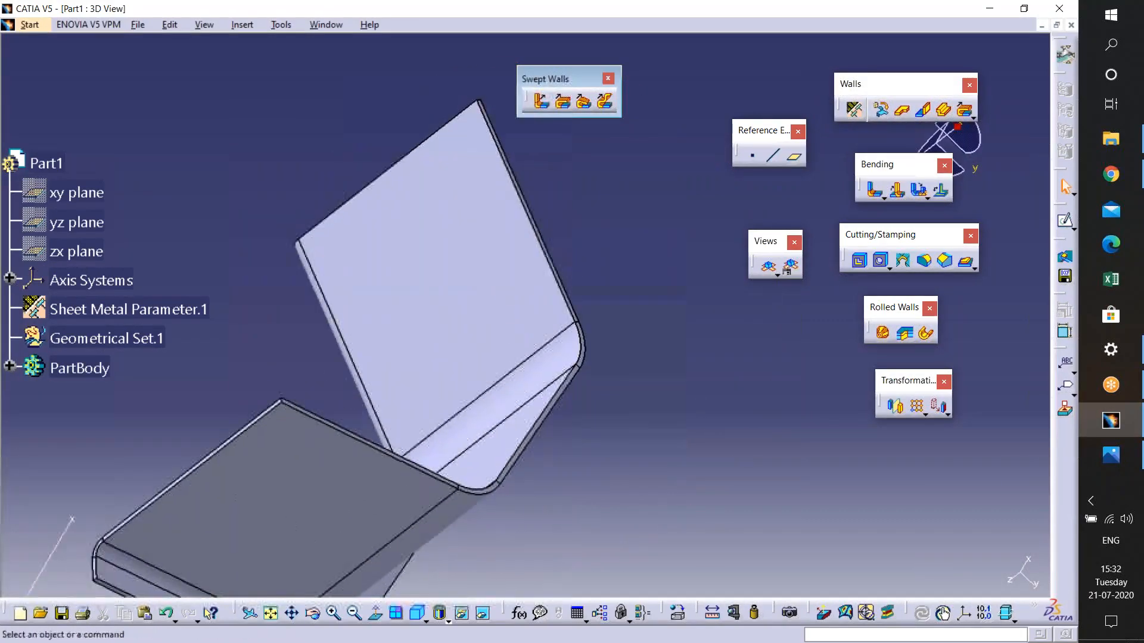
pyautogui.click(540, 101)
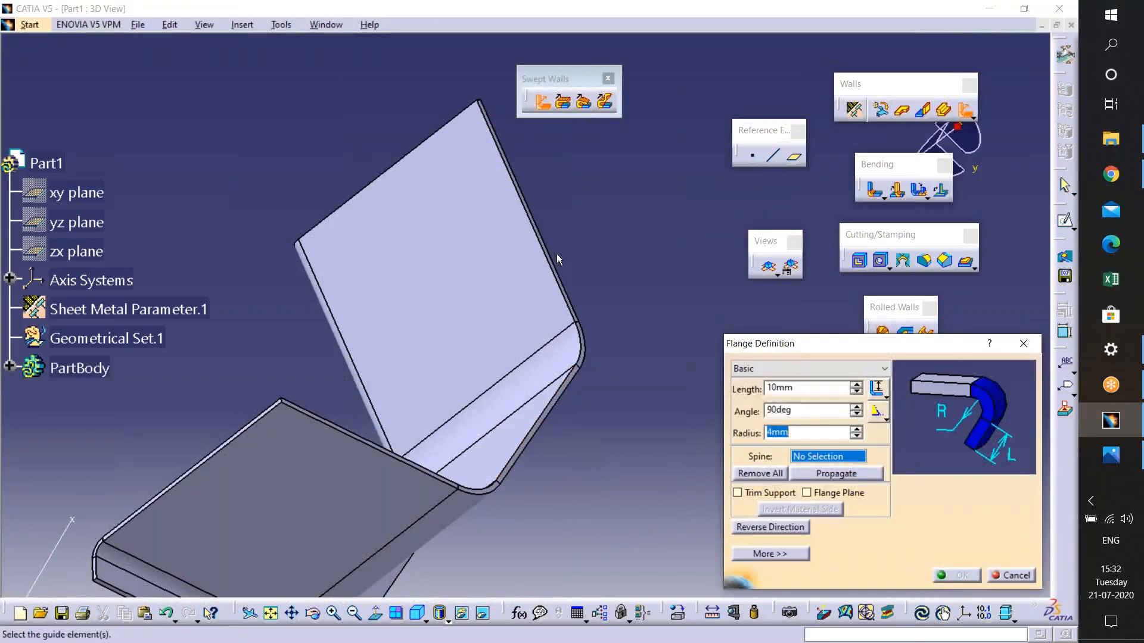
pyautogui.click(548, 420)
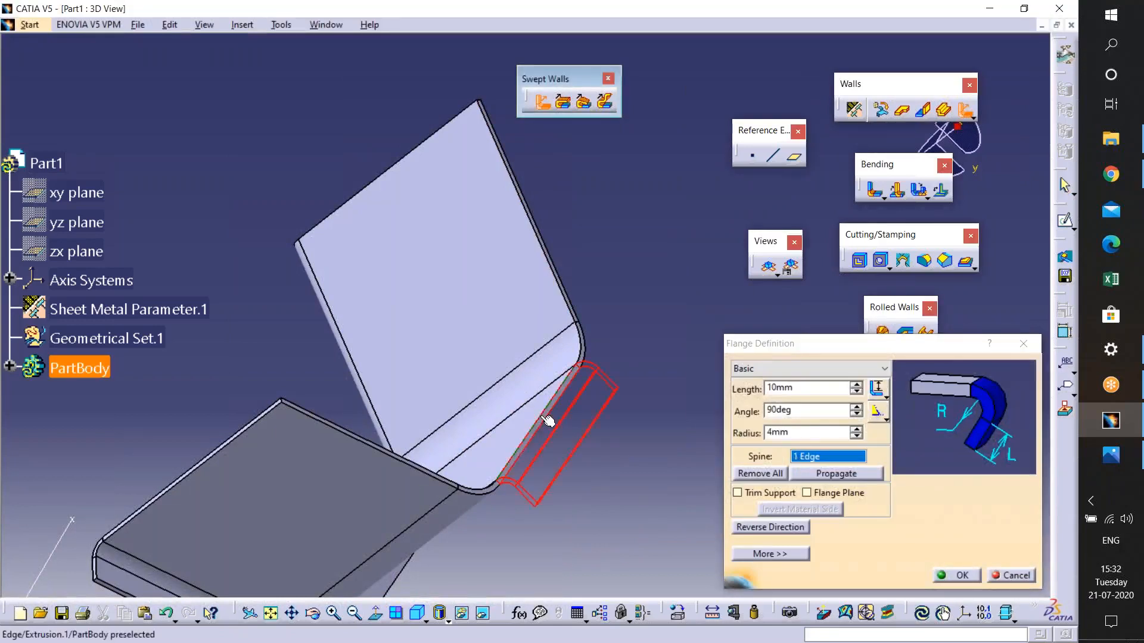
pyautogui.click(802, 474)
pyautogui.moveTo(527, 440); pyautogui.dragTo(663, 332, button='middle')
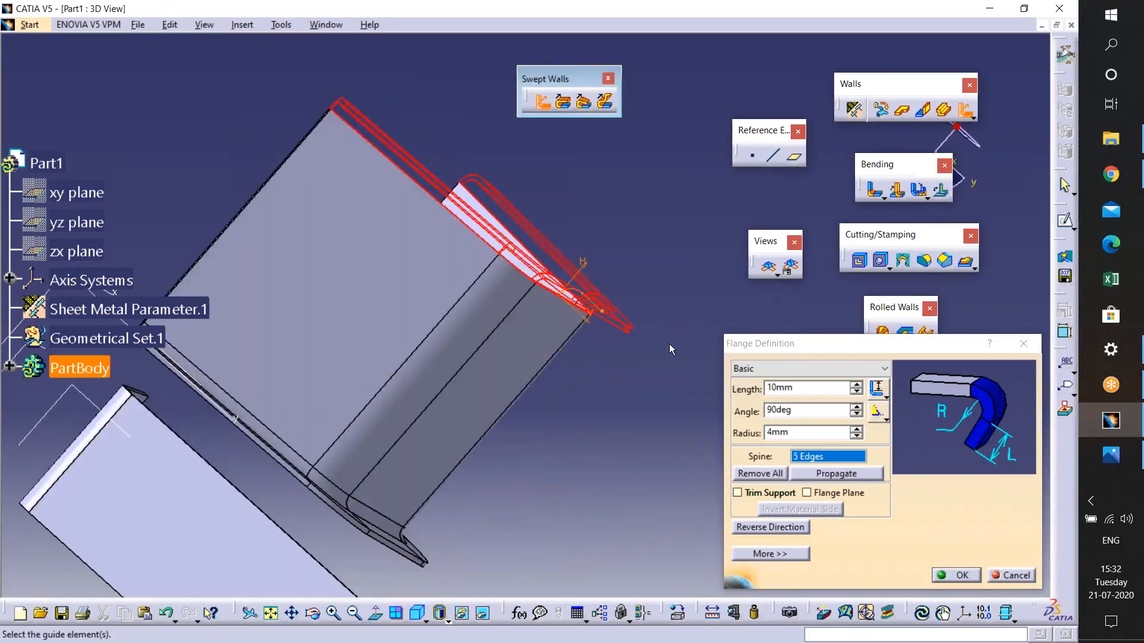
pyautogui.moveTo(599, 450); pyautogui.dragTo(434, 426, button='middle')
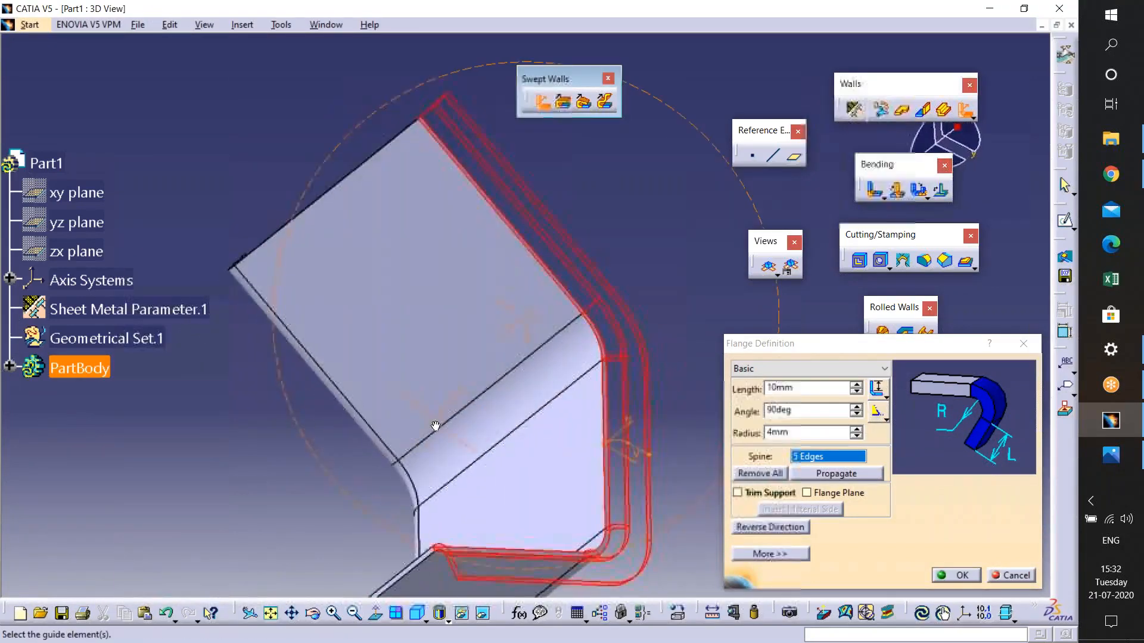
pyautogui.click(965, 578)
# - Undo the flange just created
pyautogui.moveTo(663, 482); pyautogui.dragTo(438, 549, button='middle')
pyautogui.moveTo(414, 551); pyautogui.dragTo(509, 460, button='middle')
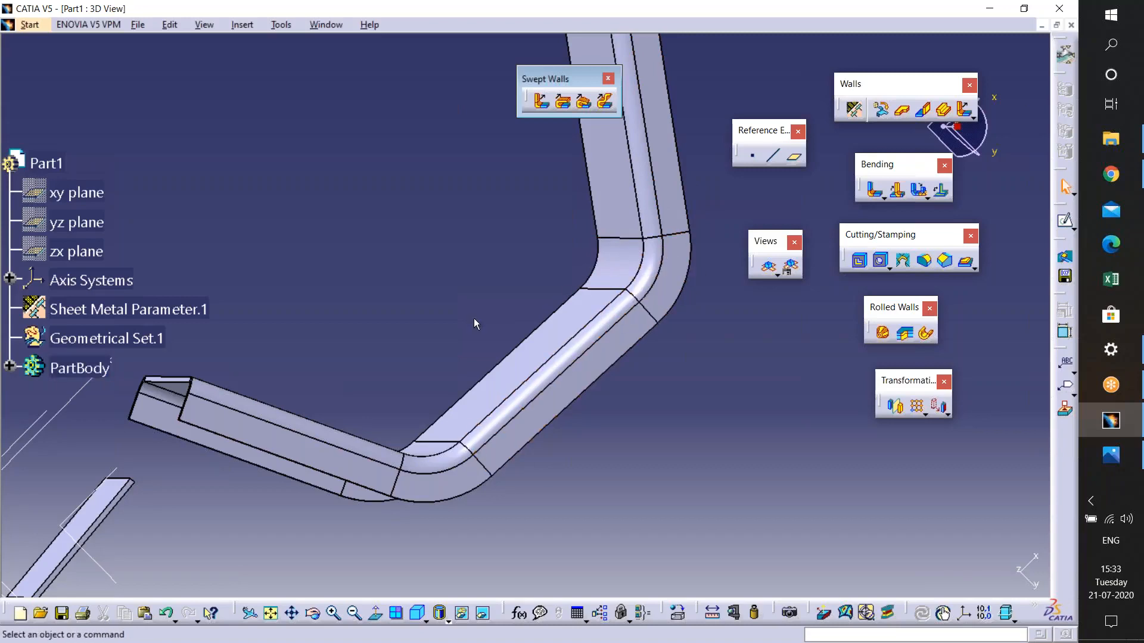
pyautogui.hotkey('ctrl', 'z')
pyautogui.moveTo(494, 304); pyautogui.dragTo(543, 184, button='middle')
pyautogui.click(541, 104)
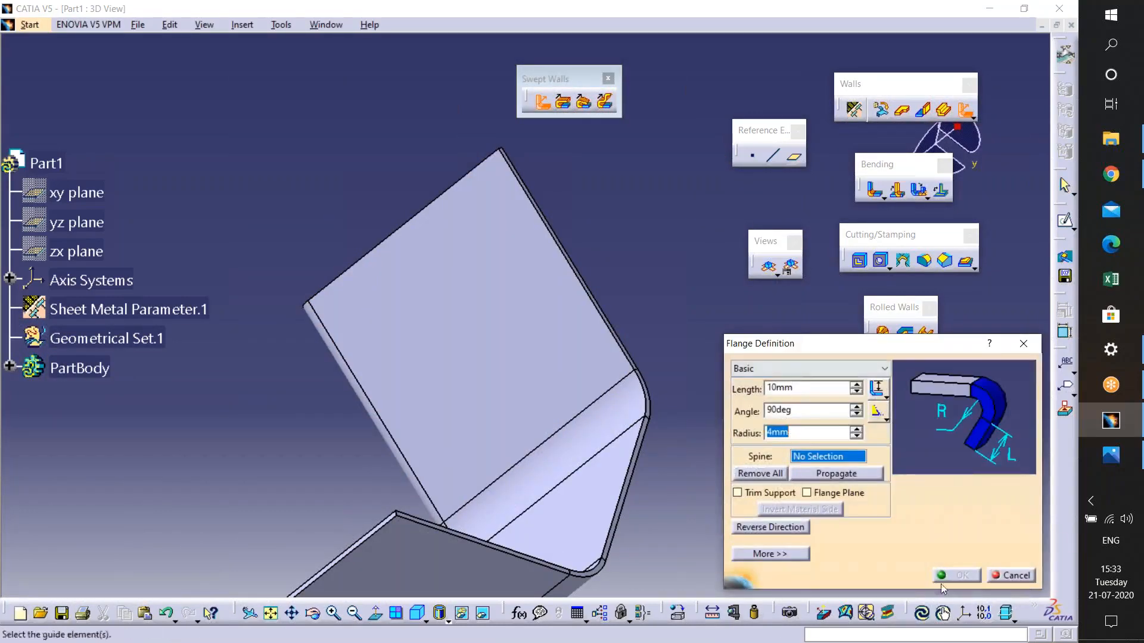
pyautogui.click(1013, 576)
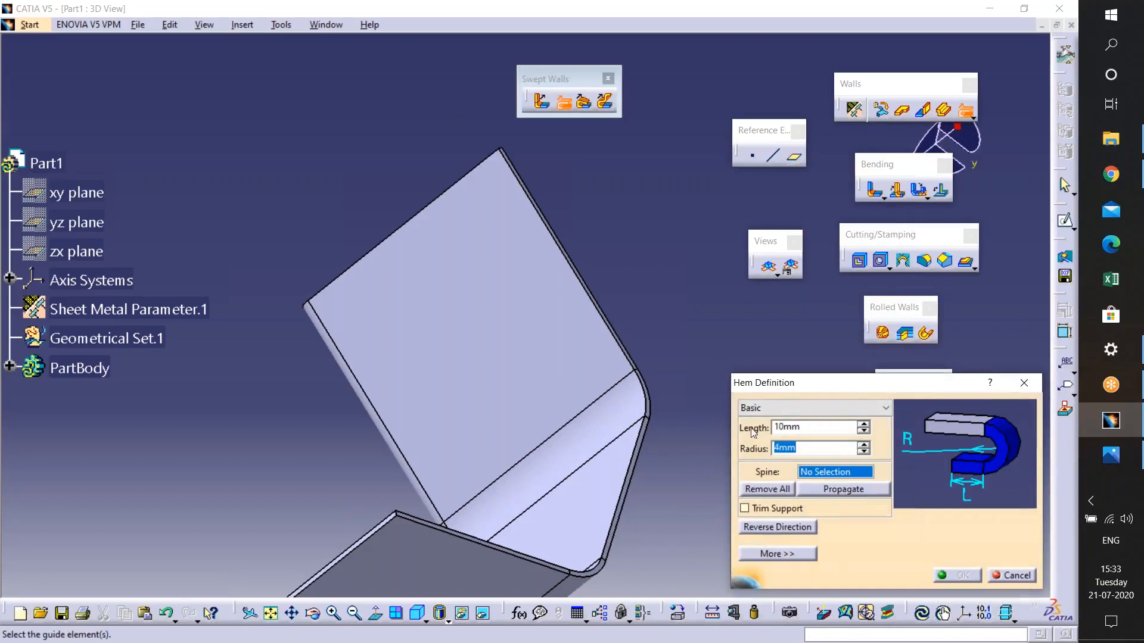
pyautogui.moveTo(557, 347); pyautogui.dragTo(577, 319, button='middle')
pyautogui.moveTo(520, 398); pyautogui.dragTo(530, 216, button='middle')
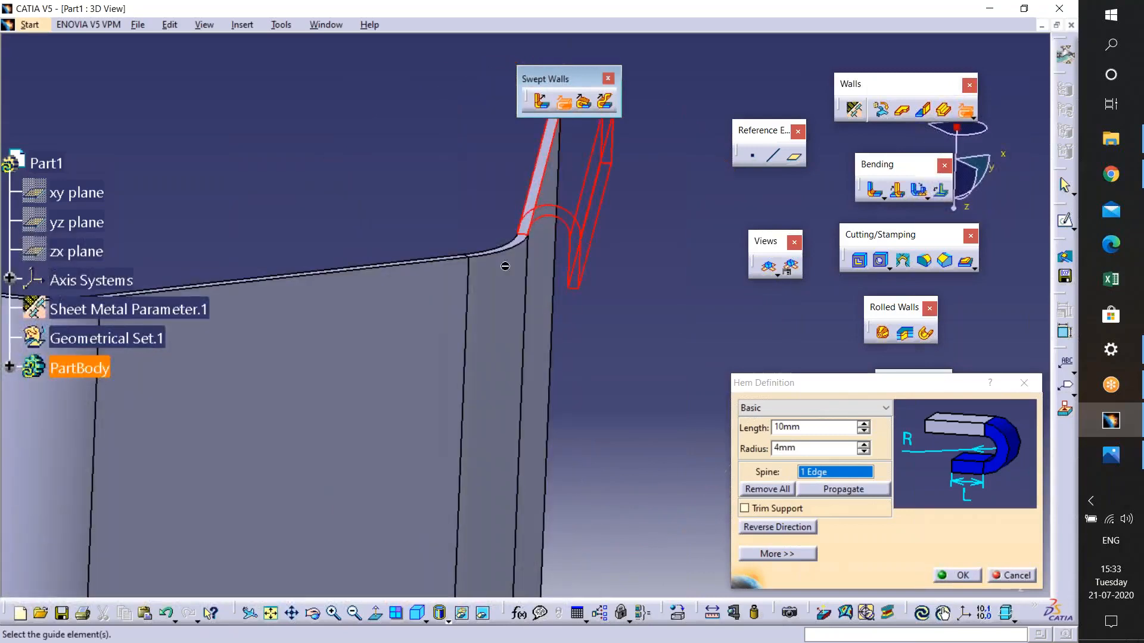
pyautogui.moveTo(607, 439); pyautogui.dragTo(450, 612, button='middle')
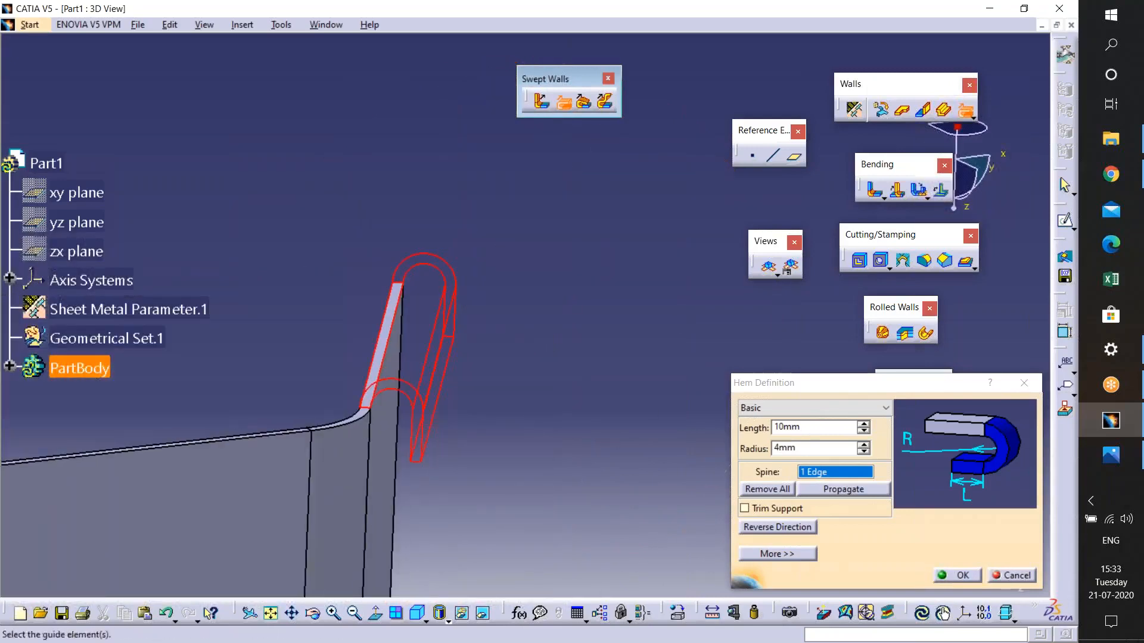
pyautogui.moveTo(411, 409); pyautogui.dragTo(434, 344, button='middle')
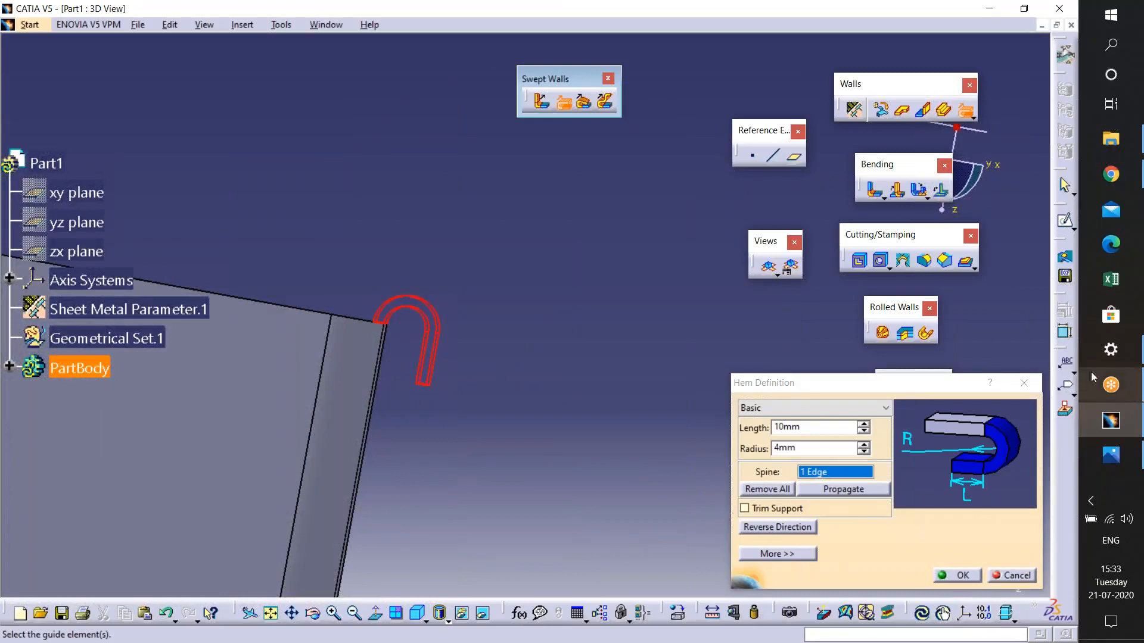
pyautogui.click(1024, 383)
pyautogui.moveTo(604, 191); pyautogui.dragTo(584, 224, button='middle')
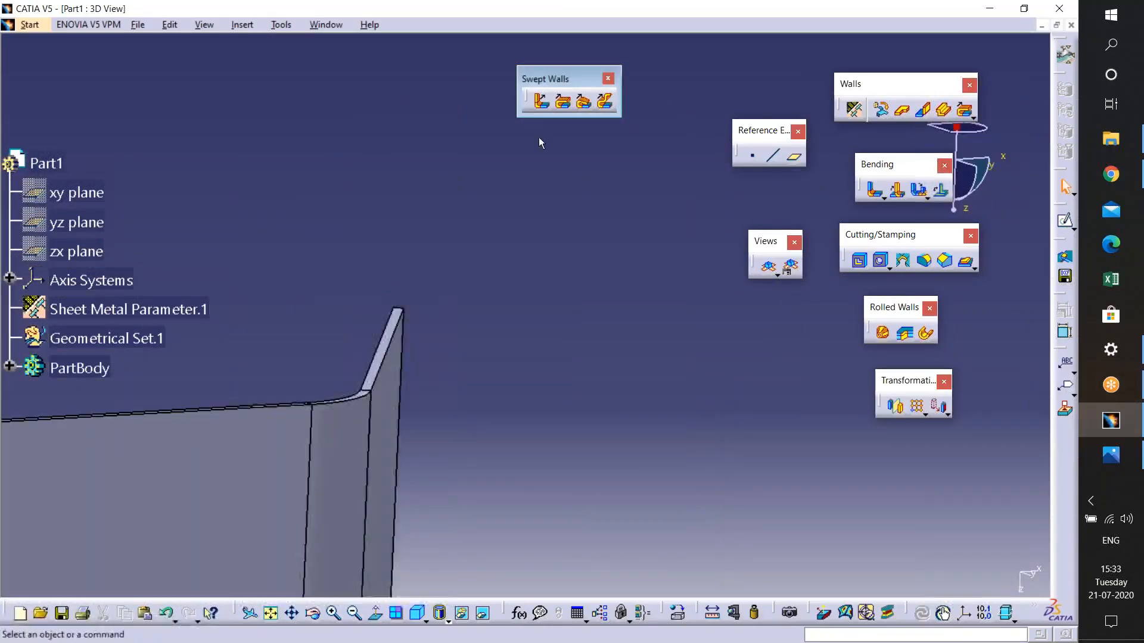
pyautogui.click(542, 101)
pyautogui.click(379, 369)
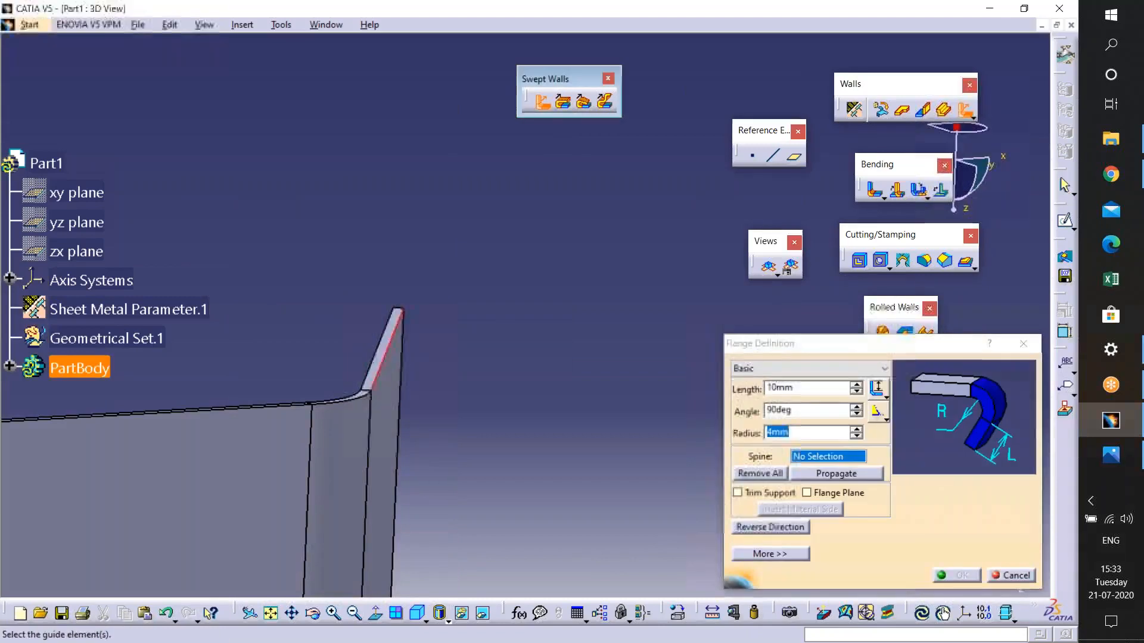
pyautogui.click(770, 527)
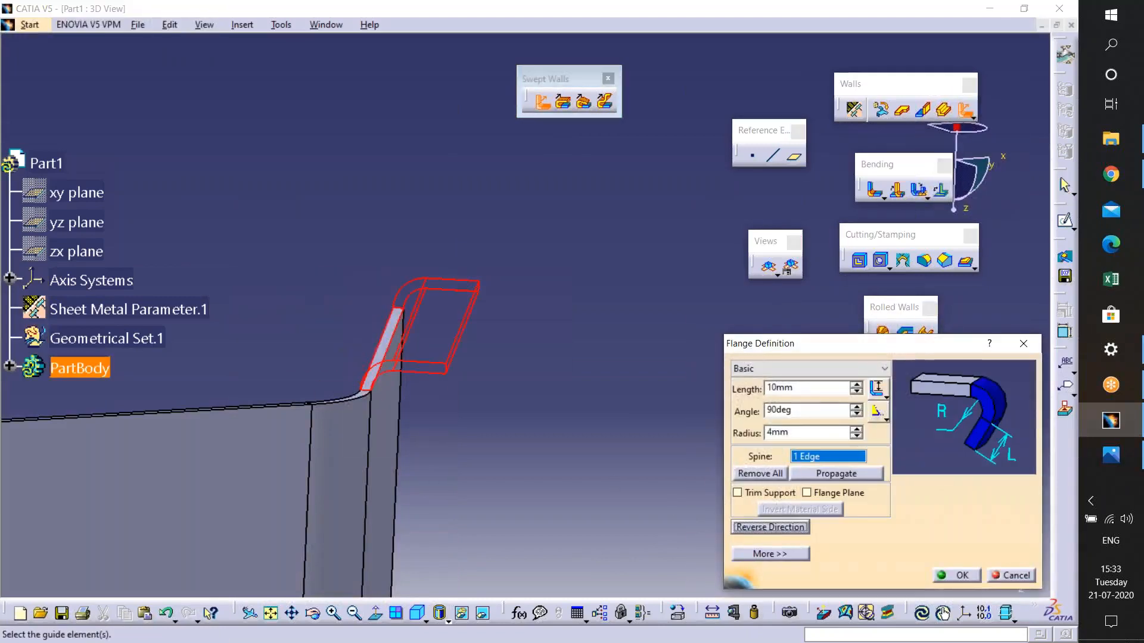
pyautogui.click(1011, 576)
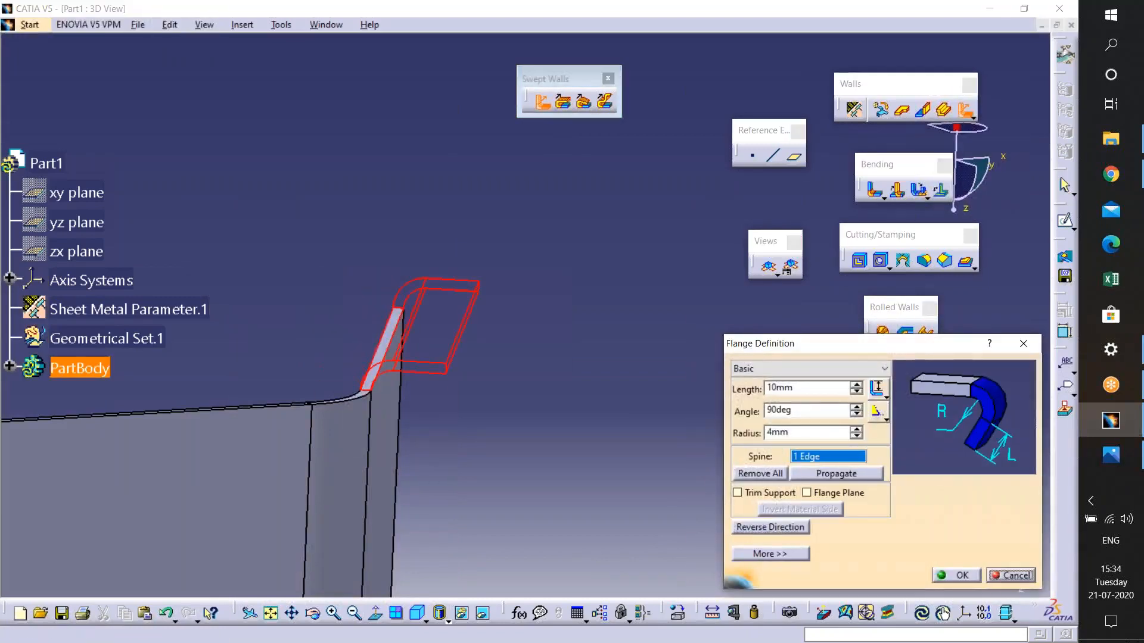
# - Start a Hem on the wall's top edge, setting its length to 26 mm and radius to 9 mm
pyautogui.moveTo(408, 177)
pyautogui.mouseDown(button='middle')
pyautogui.moveTo(411, 220)
pyautogui.moveTo(412, 168)
pyautogui.mouseUp(button='middle')
pyautogui.moveTo(516, 174); pyautogui.dragTo(543, 189, button='middle')
pyautogui.click(562, 101)
pyautogui.click(403, 366)
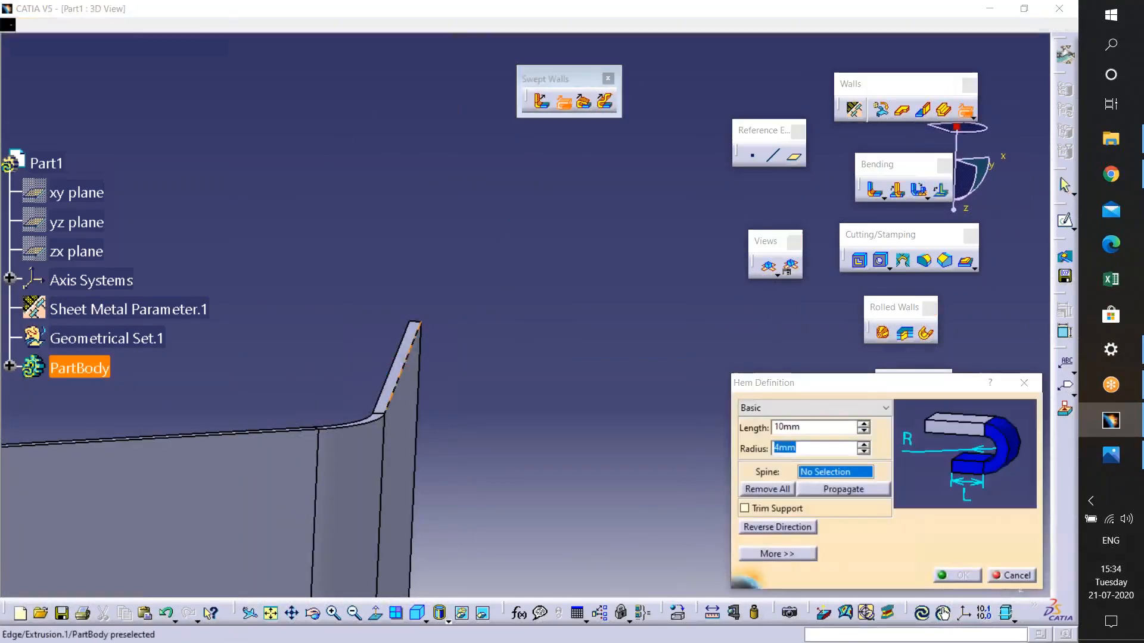
pyautogui.moveTo(369, 422); pyautogui.dragTo(429, 380, button='middle')
pyautogui.rightClick(428, 380)
pyautogui.moveTo(256, 383); pyautogui.dragTo(301, 196, button='middle')
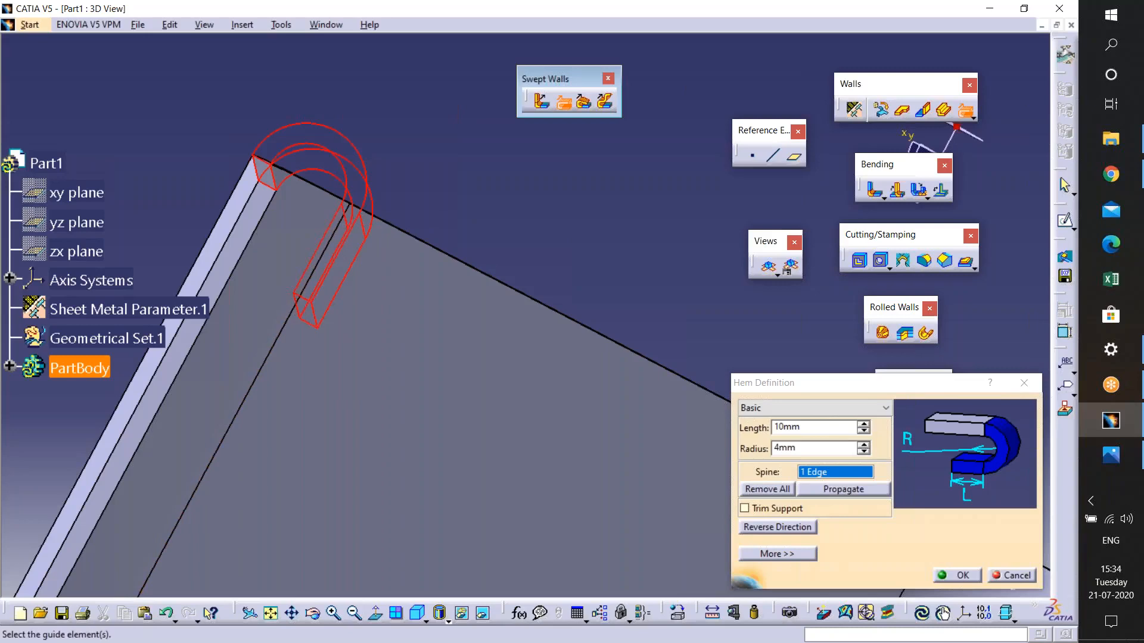
pyautogui.click(863, 424)
pyautogui.click(863, 424)
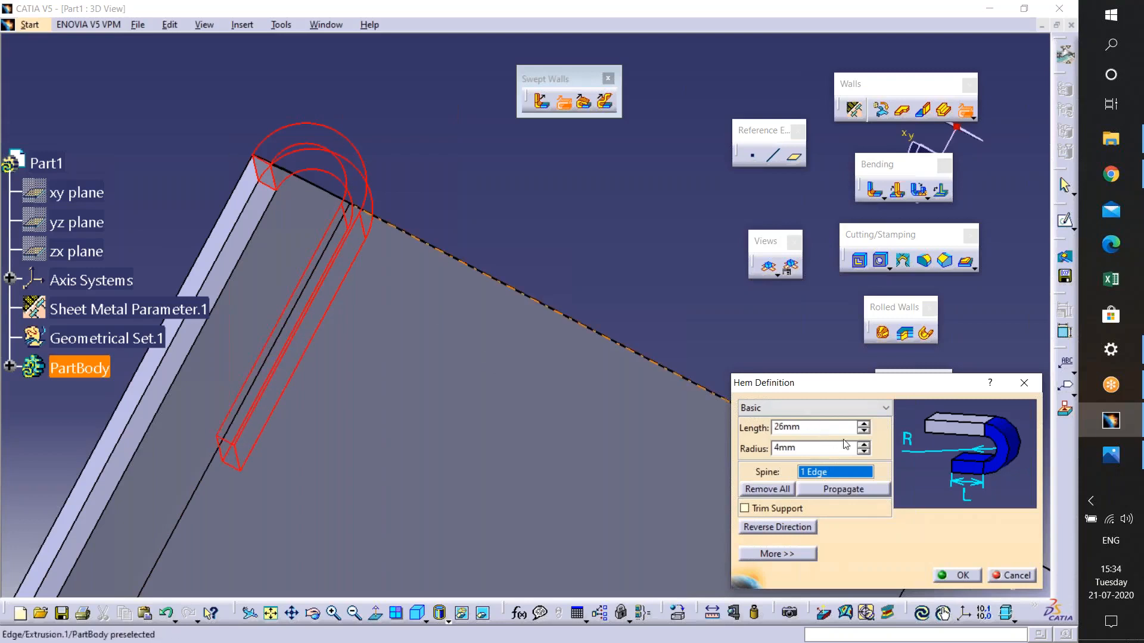
pyautogui.click(861, 445)
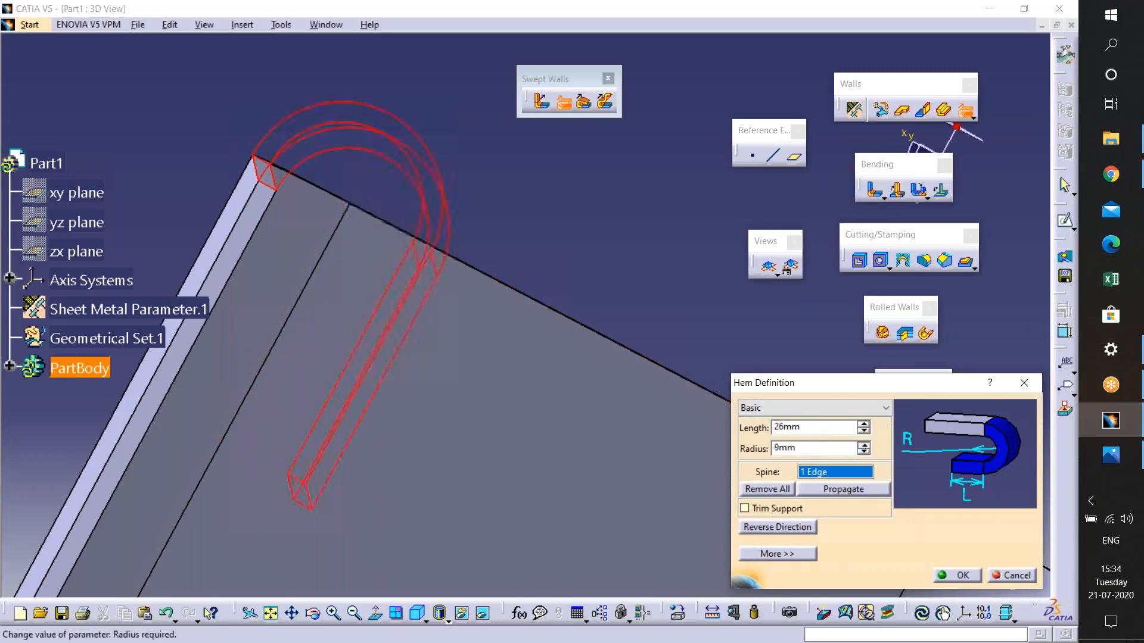
# - Try to apply the hem with a 10 mm radius, propagated across all tangent edges
pyautogui.moveTo(303, 243); pyautogui.dragTo(277, 352, button='middle')
pyautogui.moveTo(511, 345); pyautogui.dragTo(350, 281, button='middle')
pyautogui.moveTo(493, 277); pyautogui.dragTo(517, 465, button='middle')
pyautogui.click(843, 489)
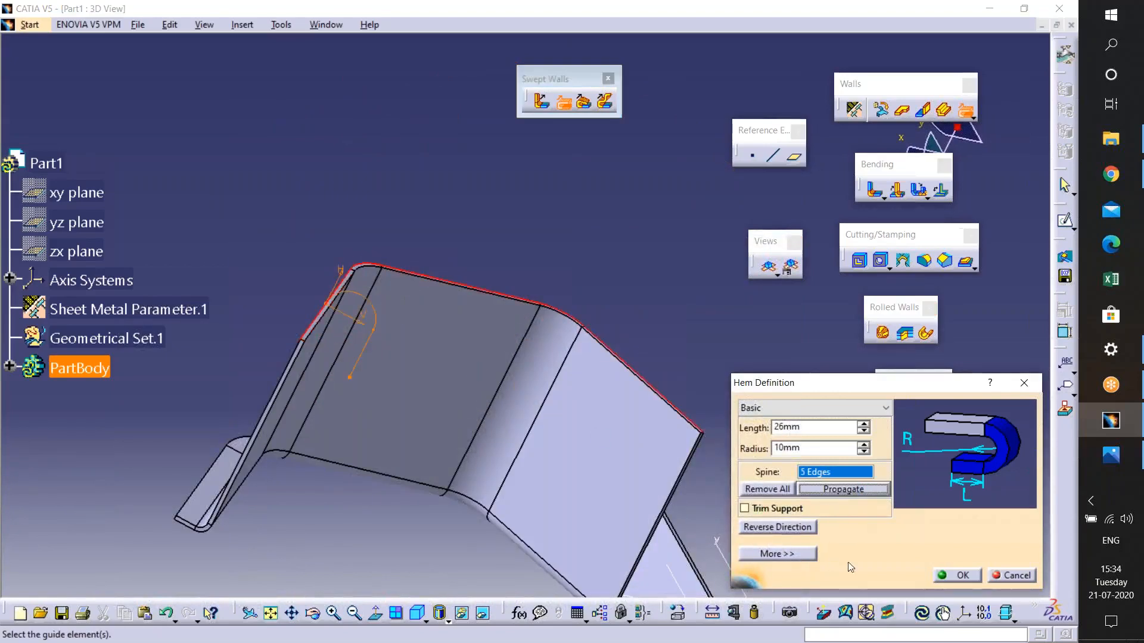
pyautogui.click(955, 575)
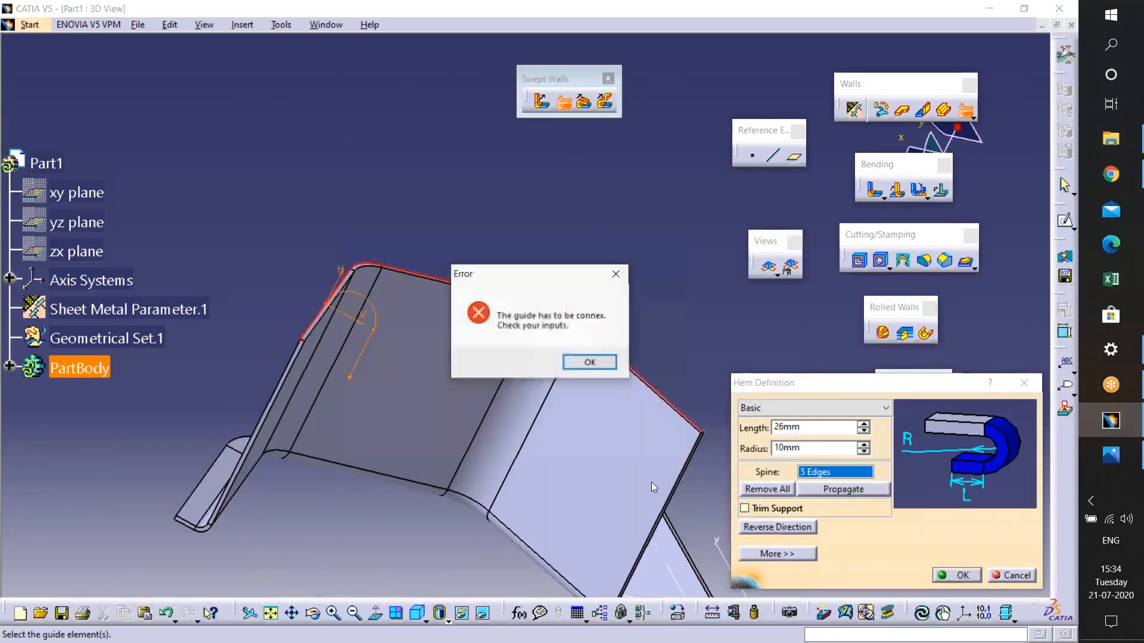
pyautogui.click(590, 362)
# - Restart the Hem and pick the wall's slanted end edge as its spine
pyautogui.moveTo(262, 310); pyautogui.dragTo(258, 229, button='middle')
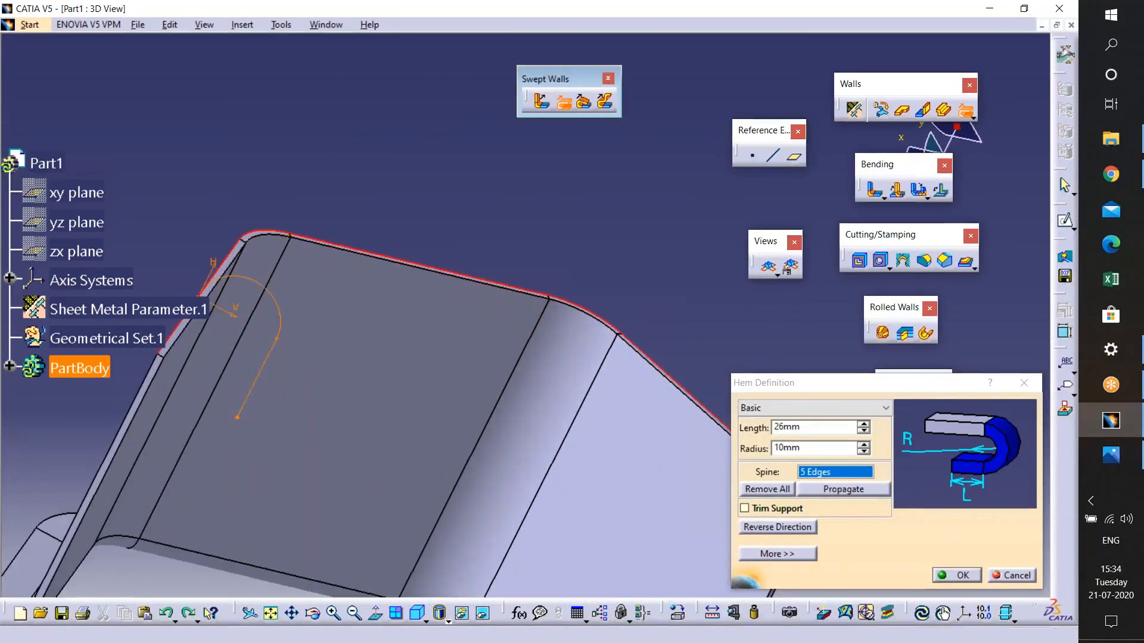
pyautogui.click(880, 539)
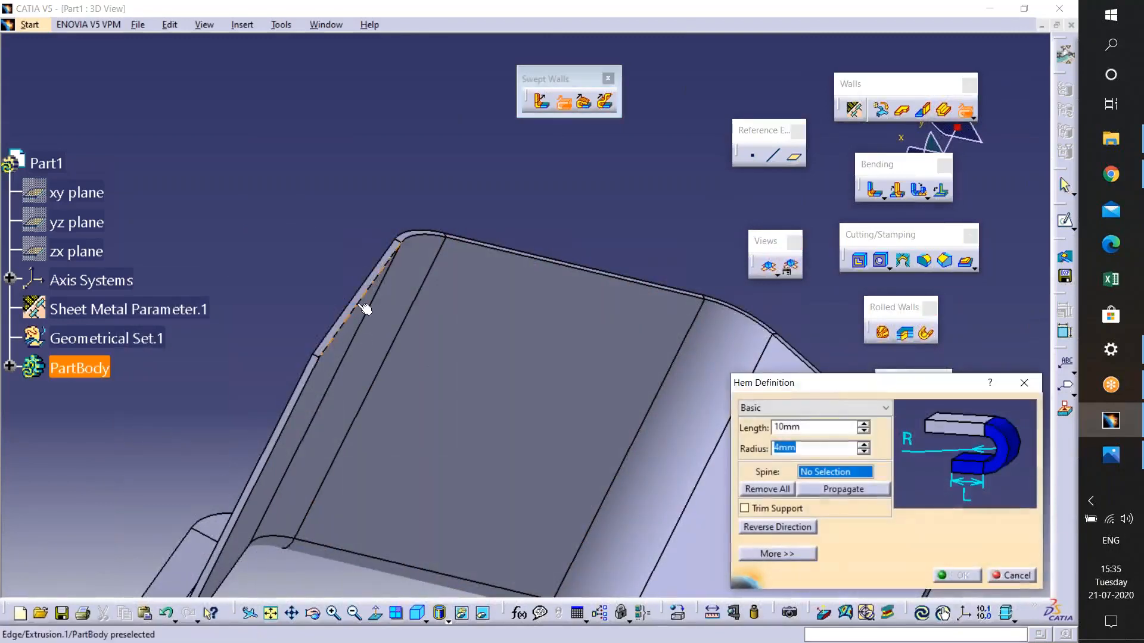
pyautogui.click(361, 308)
pyautogui.moveTo(255, 343); pyautogui.dragTo(322, 292, button='middle')
pyautogui.moveTo(421, 335); pyautogui.dragTo(369, 262, button='middle')
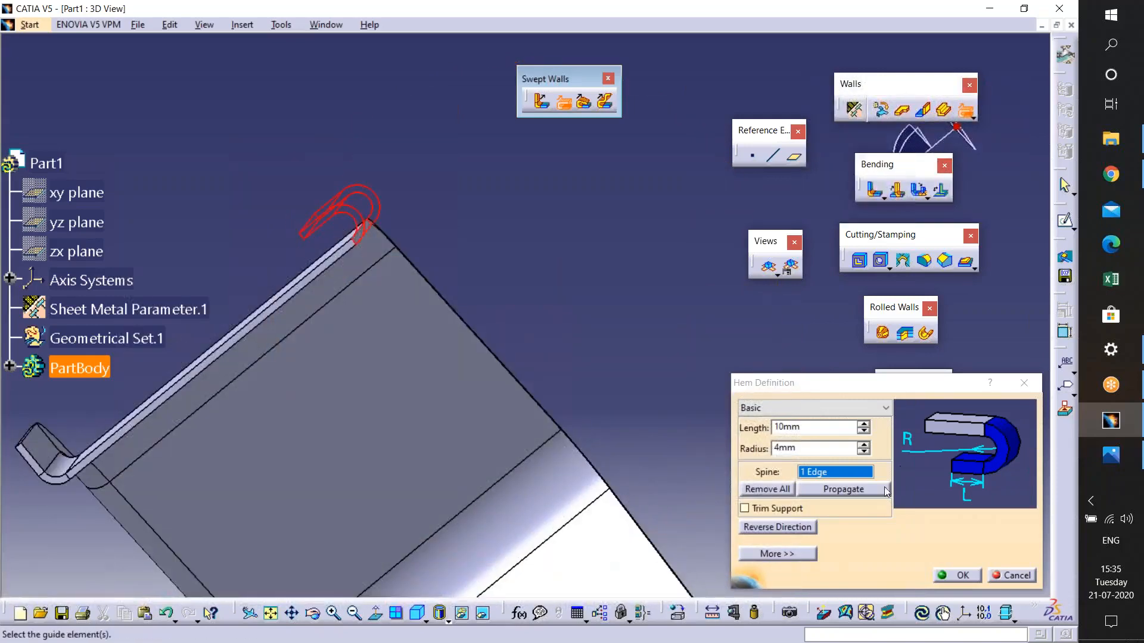
pyautogui.moveTo(390, 364); pyautogui.dragTo(378, 280, button='middle')
pyautogui.moveTo(251, 275); pyautogui.dragTo(526, 401, button='middle')
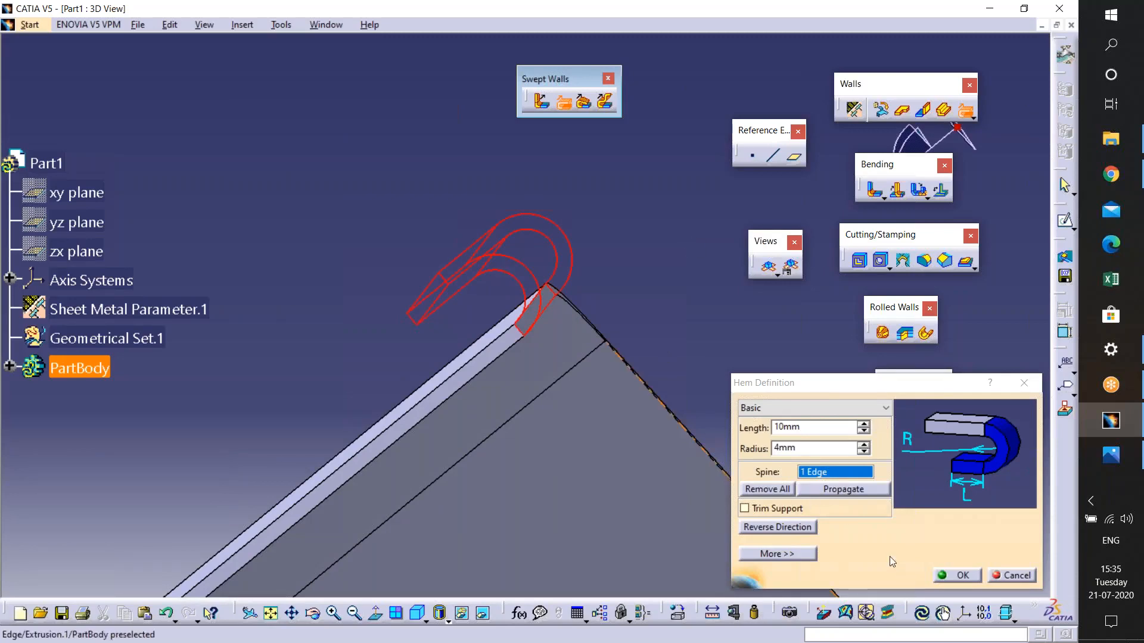
pyautogui.moveTo(527, 462)
pyautogui.mouseDown(button='middle')
pyautogui.moveTo(524, 477)
pyautogui.moveTo(536, 465)
pyautogui.mouseUp(button='middle')
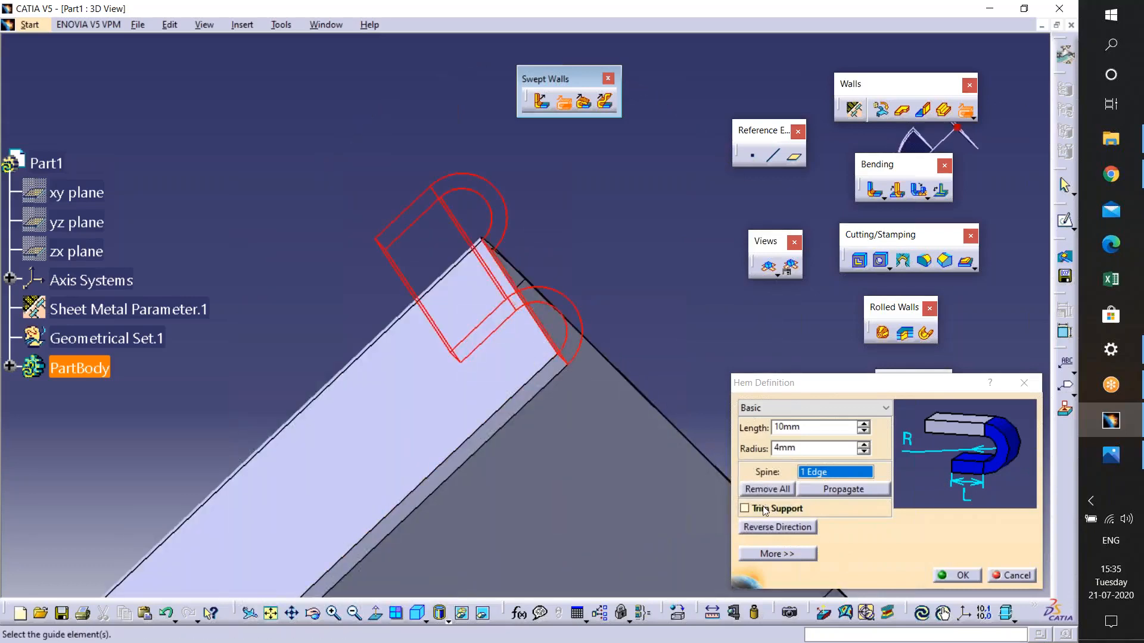
pyautogui.click(744, 509)
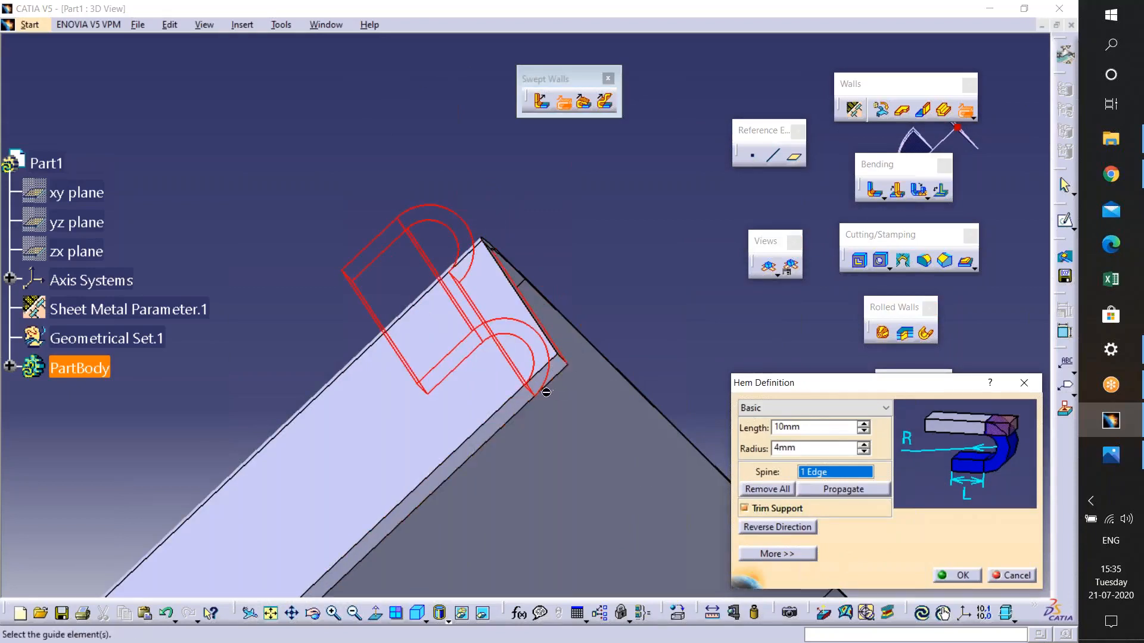
pyautogui.moveTo(500, 392); pyautogui.dragTo(706, 490, button='middle')
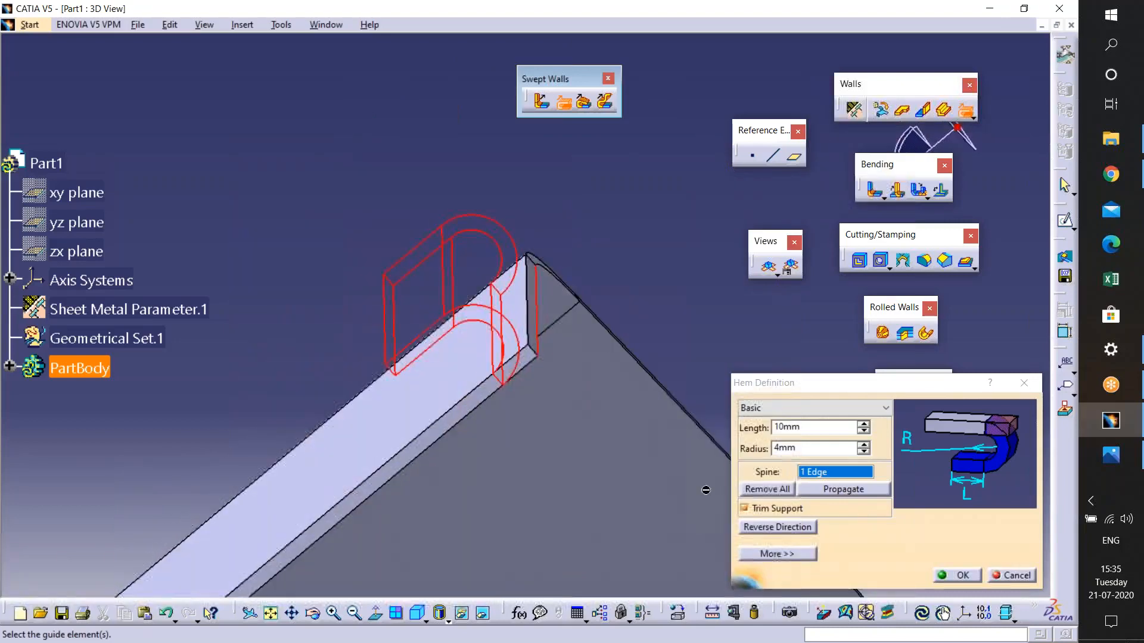
pyautogui.click(744, 508)
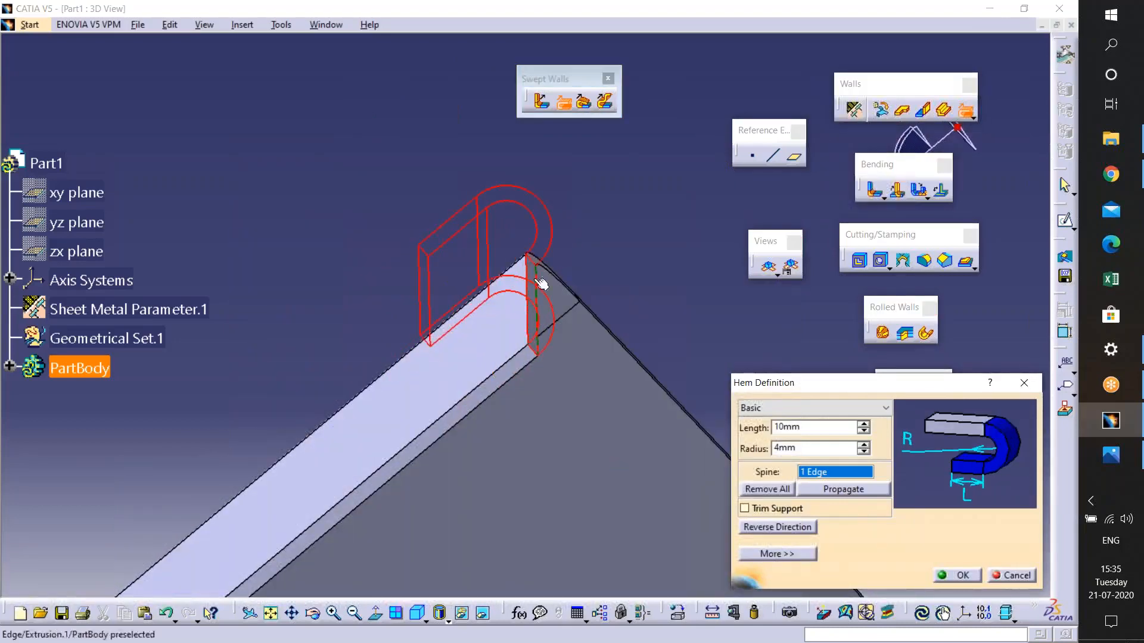
pyautogui.click(795, 528)
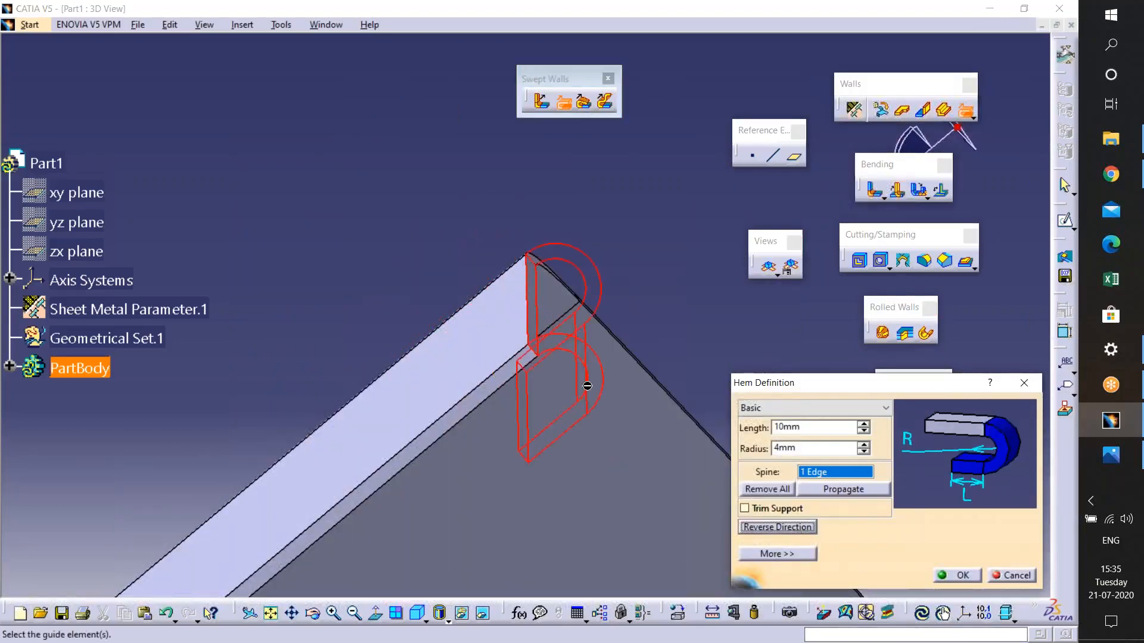
pyautogui.click(798, 528)
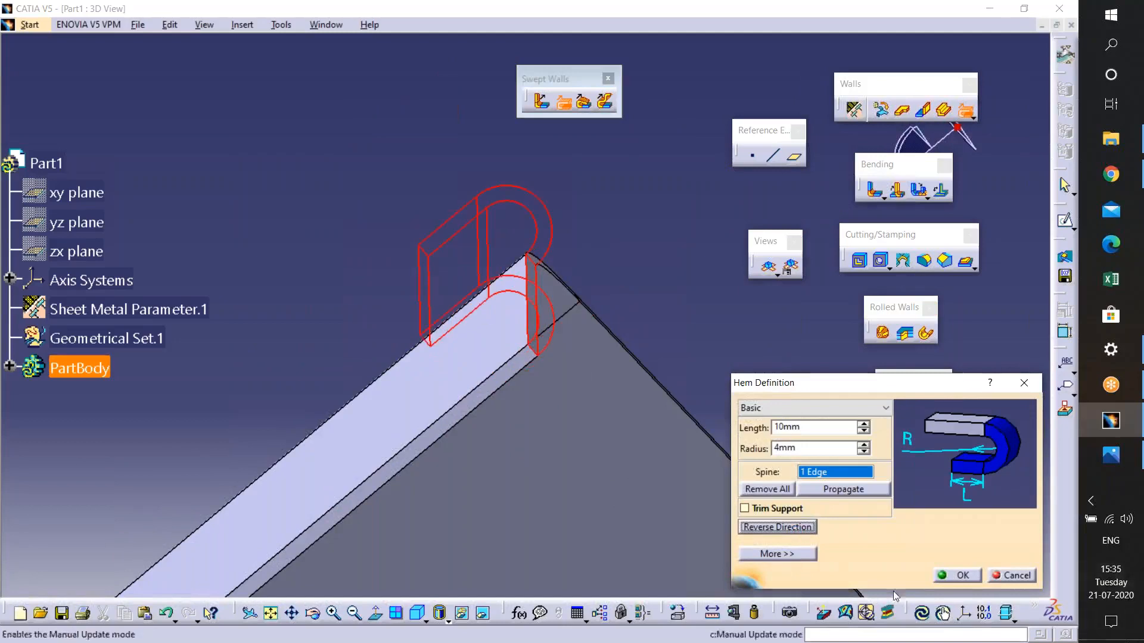
# - Review the hem's extra bend allowance options, then apply the hem with 10 mm length and 4 mm radius
pyautogui.click(793, 555)
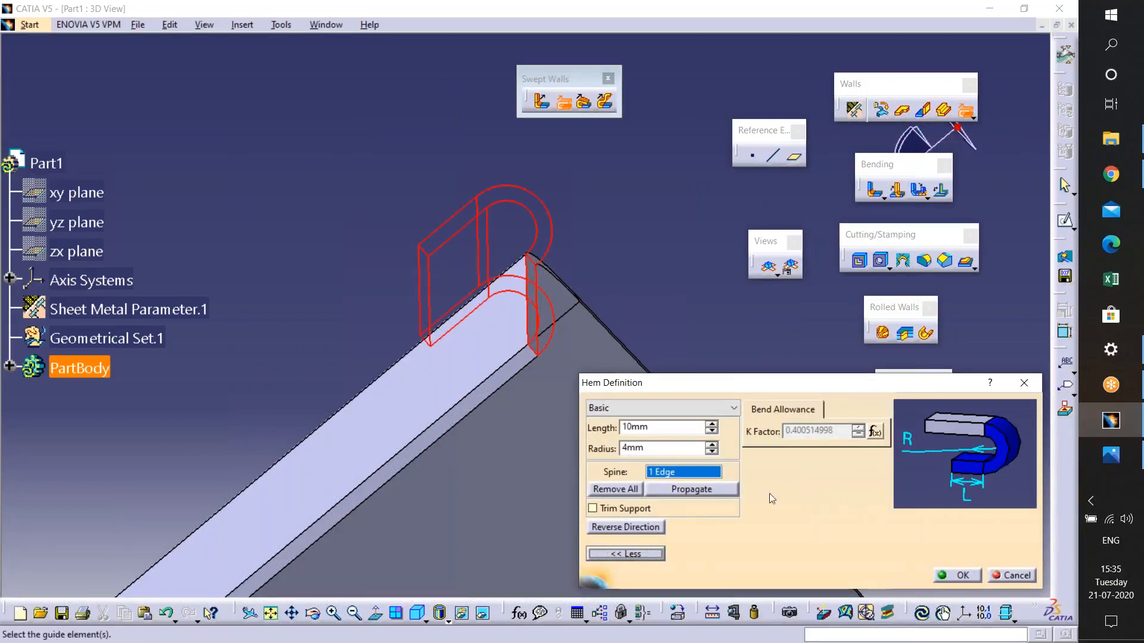
pyautogui.click(626, 554)
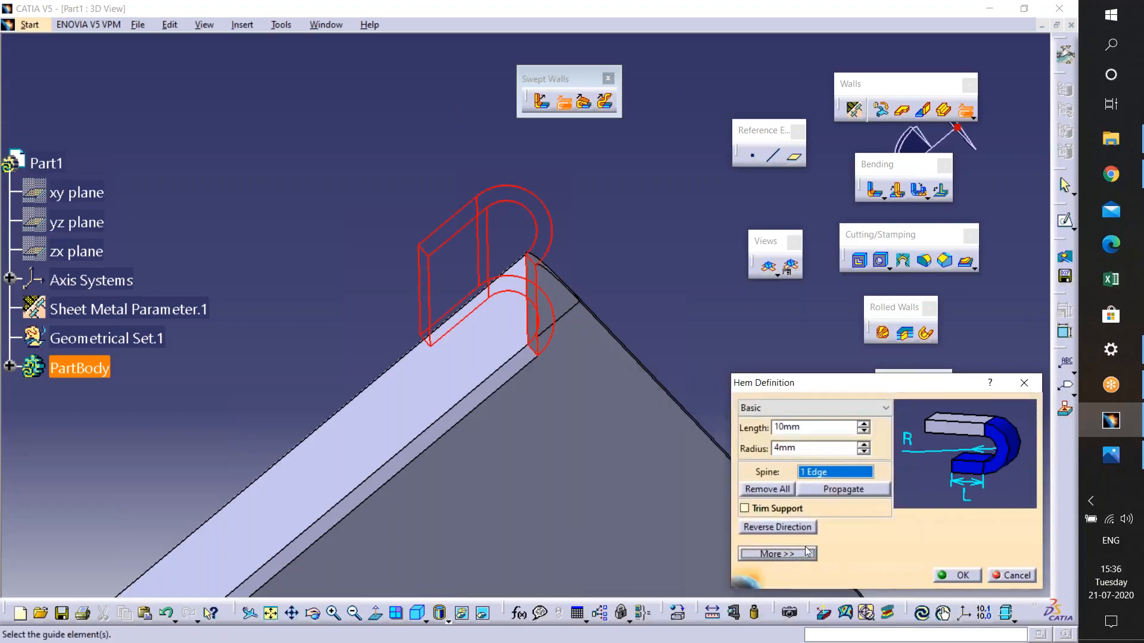
pyautogui.click(979, 578)
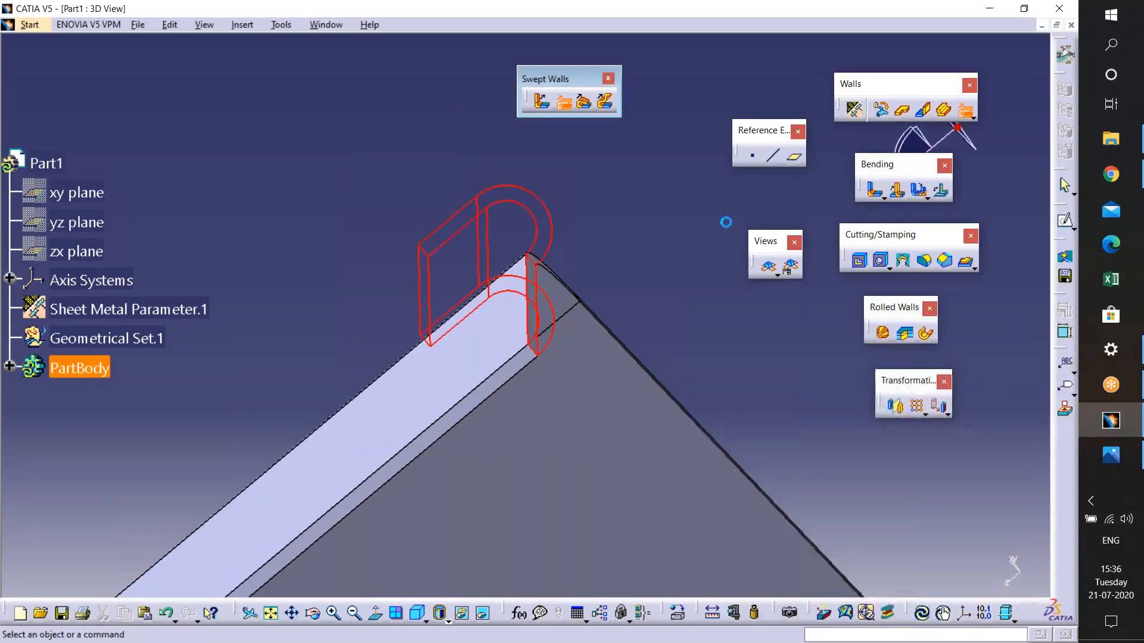
# - Create a Tear Drop on the wall's top edge with 15 mm length and 6 mm radius
pyautogui.moveTo(555, 316); pyautogui.dragTo(503, 336, button='middle')
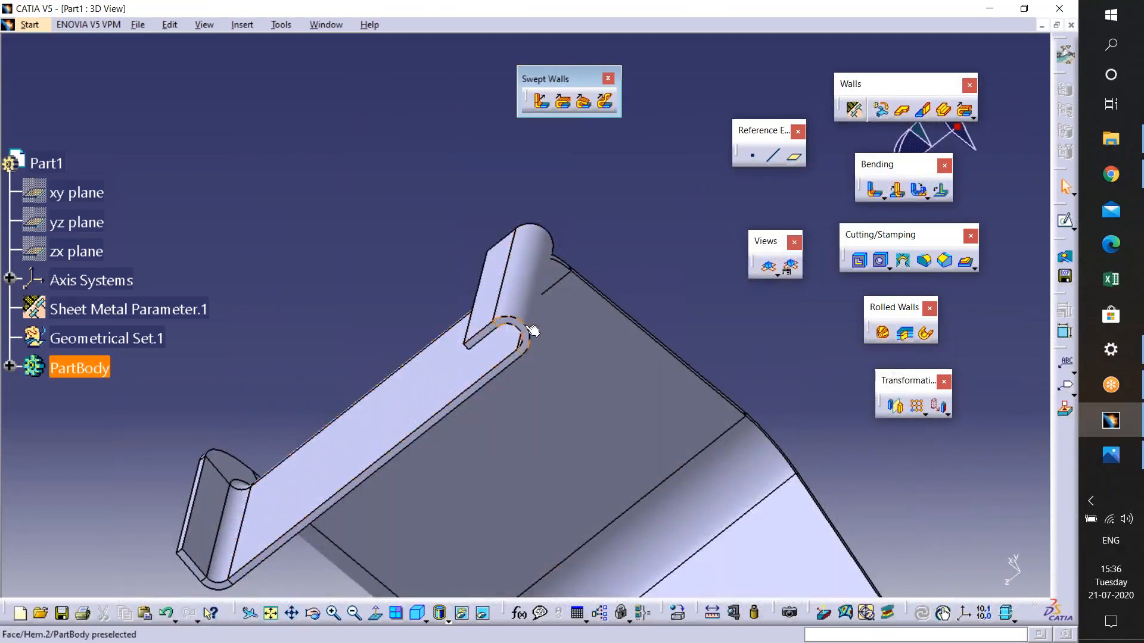
pyautogui.moveTo(523, 350); pyautogui.dragTo(469, 381, button='middle')
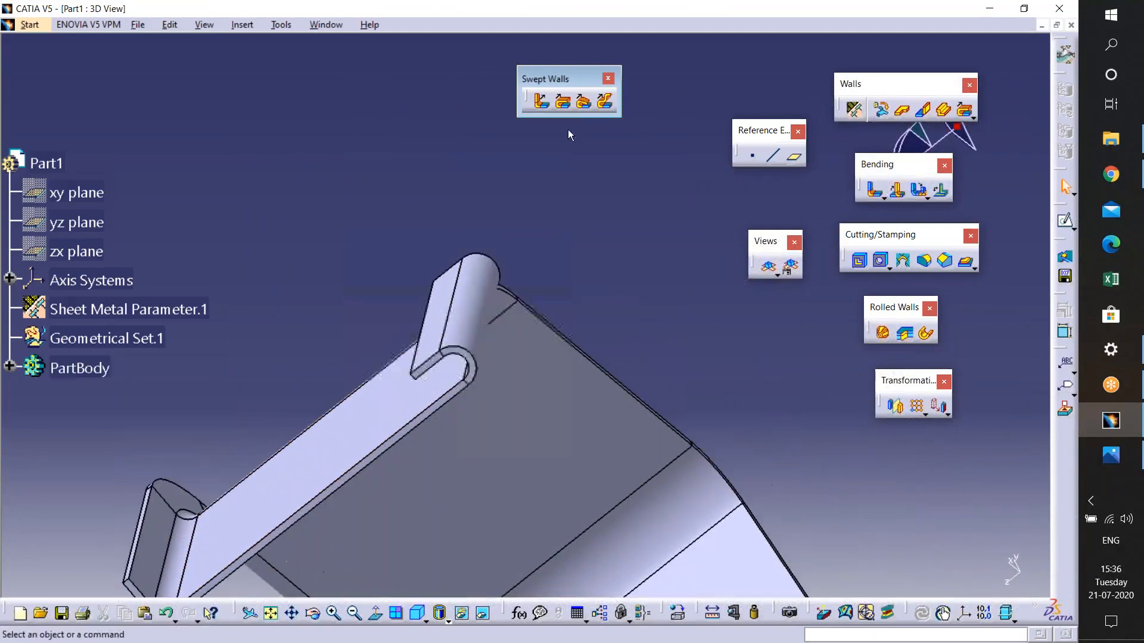
pyautogui.click(583, 102)
pyautogui.moveTo(544, 365); pyautogui.dragTo(517, 316, button='middle')
pyautogui.click(363, 241)
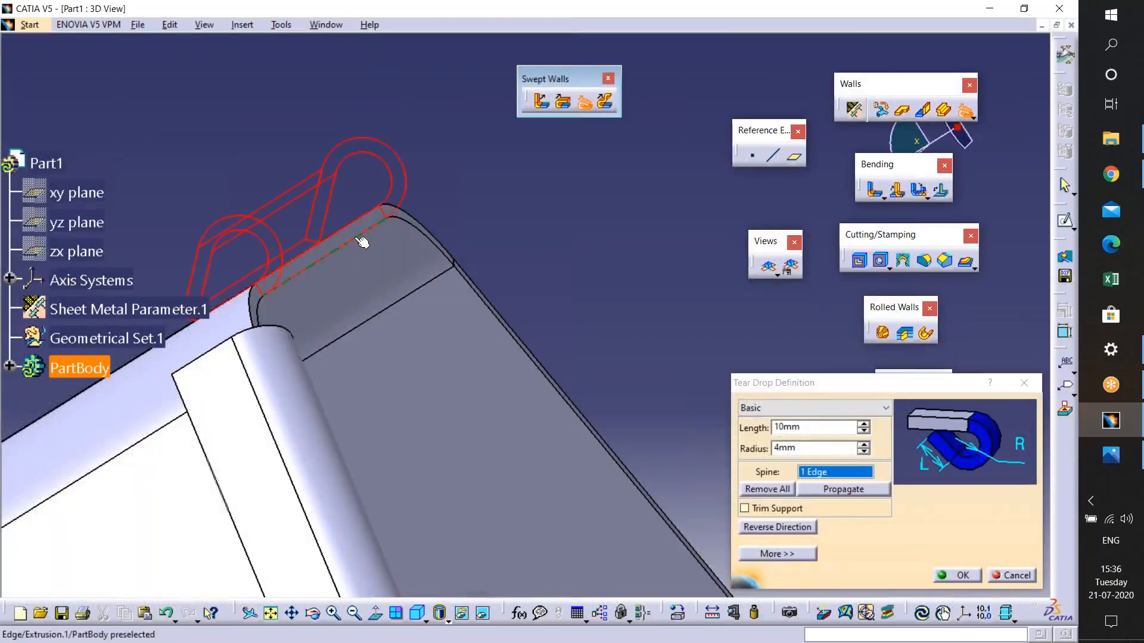
pyautogui.moveTo(338, 258); pyautogui.dragTo(524, 269, button='middle')
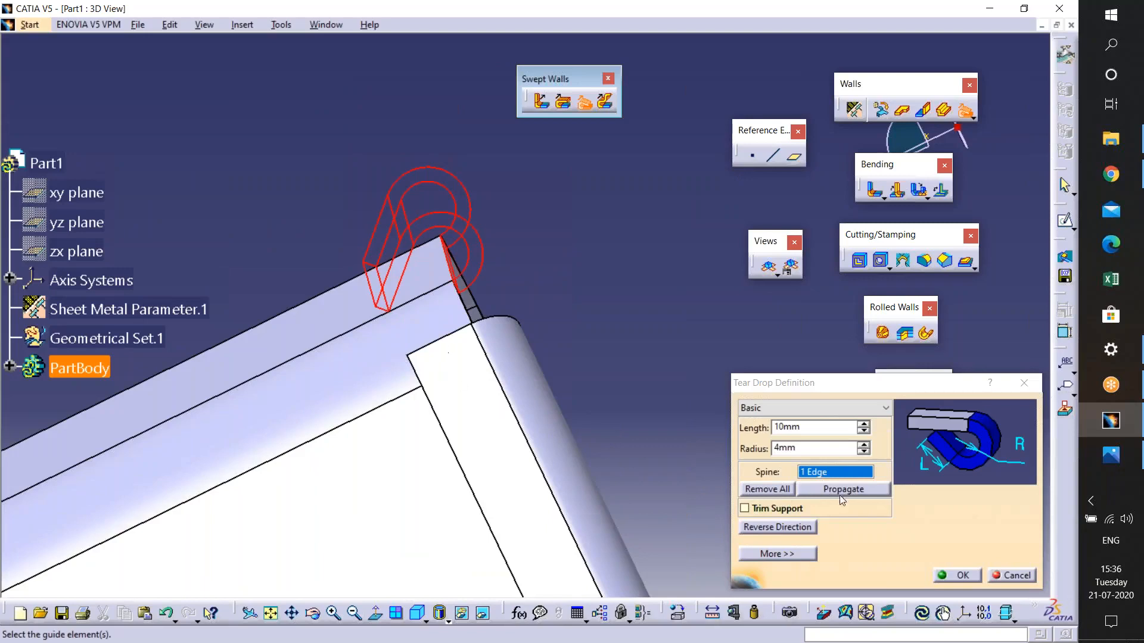
pyautogui.click(863, 425)
pyautogui.click(863, 424)
pyautogui.click(863, 424)
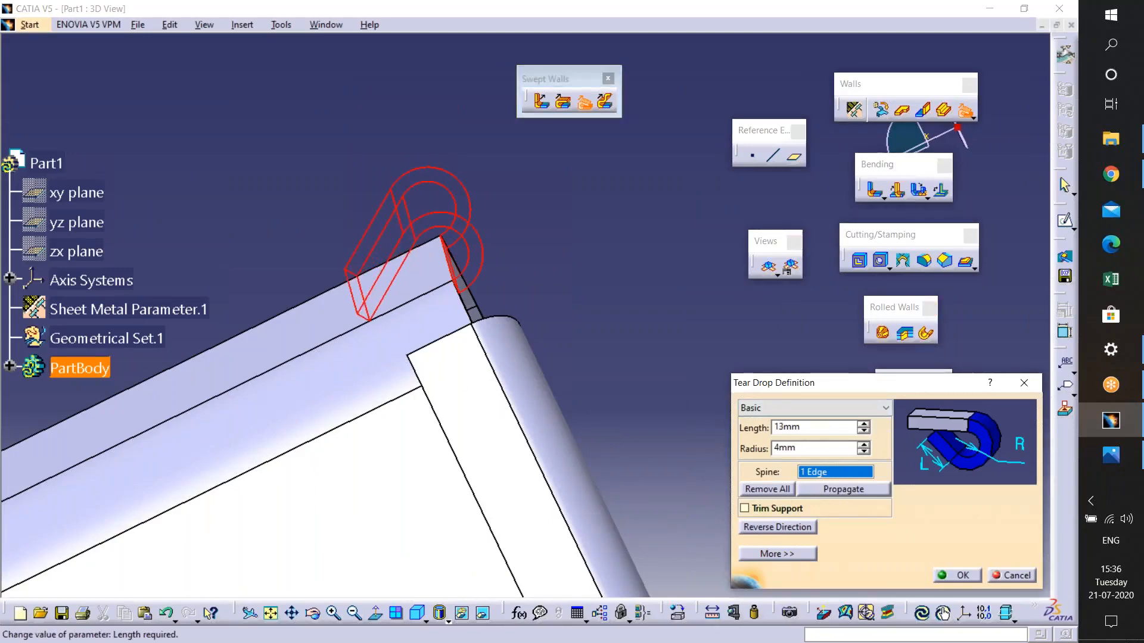
pyautogui.click(863, 424)
pyautogui.click(863, 424)
pyautogui.click(863, 444)
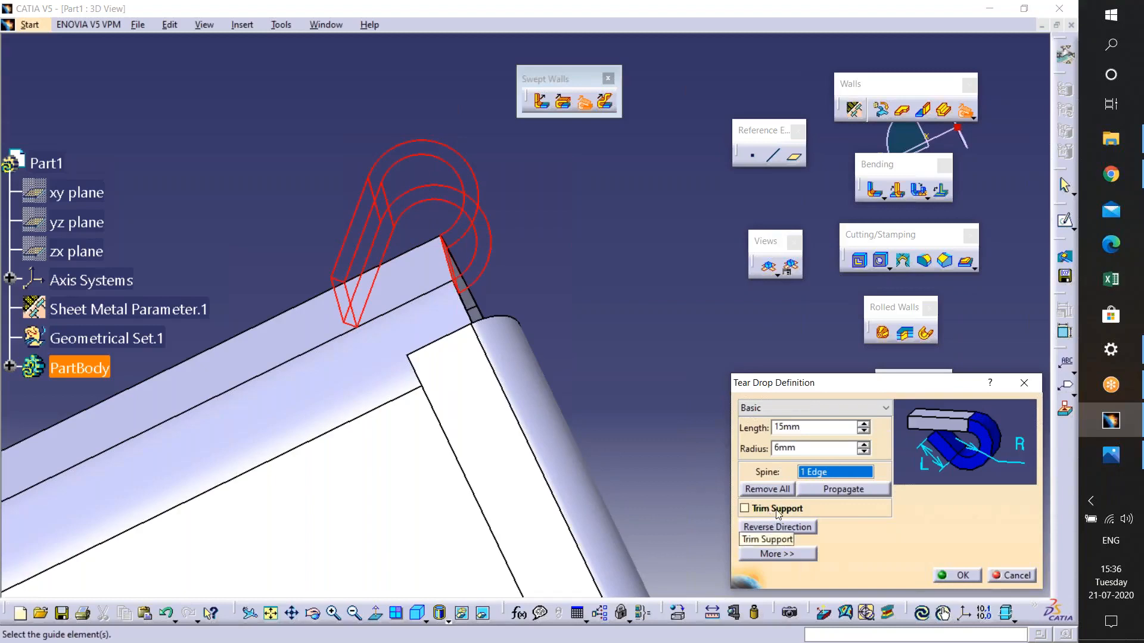
pyautogui.click(963, 576)
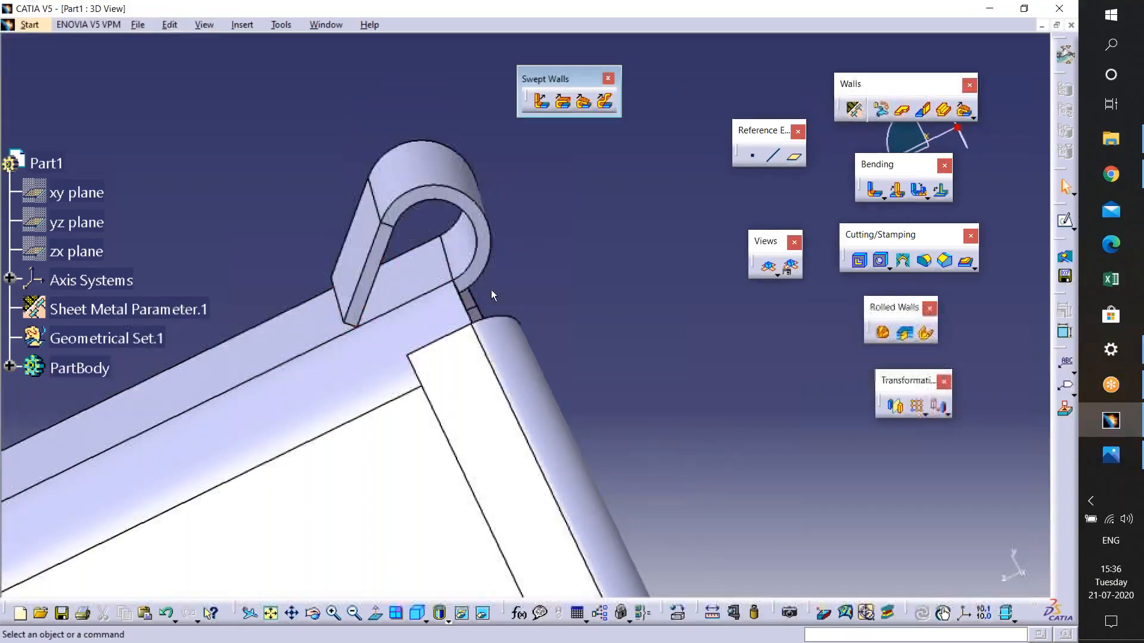
# - Orbit around the part to inspect the hems and the tear drop
pyautogui.moveTo(454, 347); pyautogui.dragTo(288, 399, button='middle')
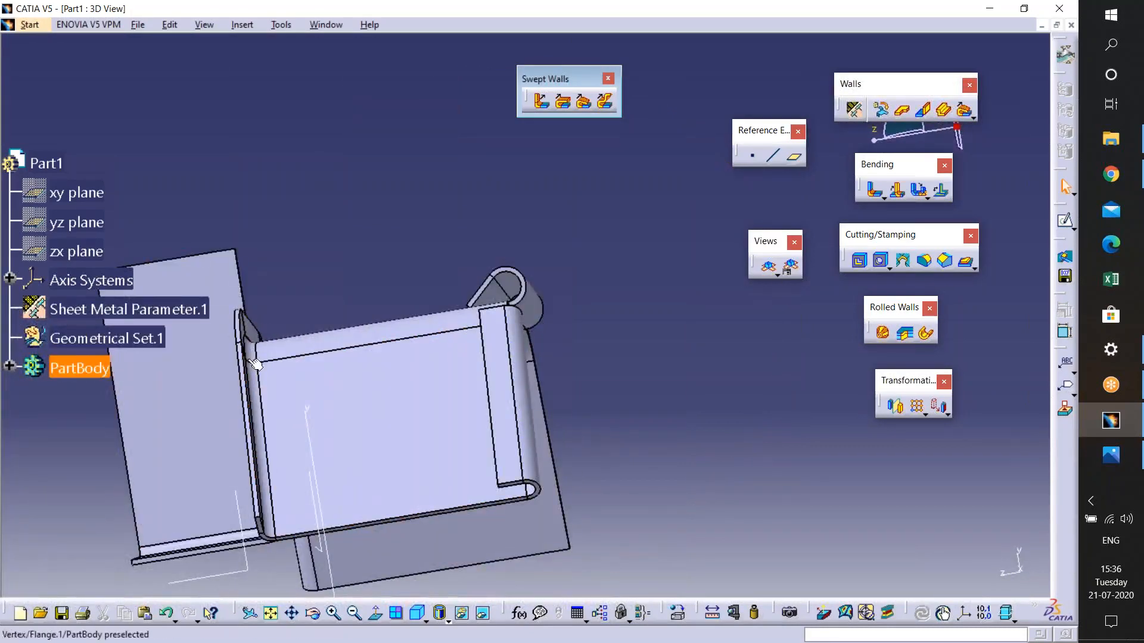
pyautogui.moveTo(410, 492); pyautogui.dragTo(455, 400, button='middle')
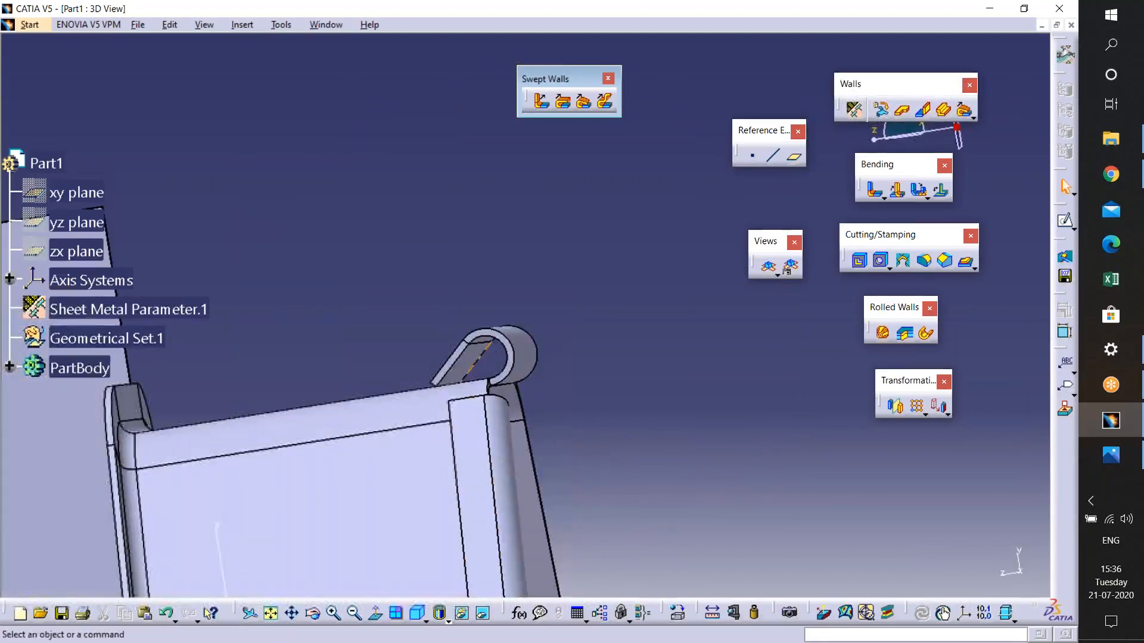
pyautogui.moveTo(424, 471); pyautogui.dragTo(459, 438, button='middle')
pyautogui.click(460, 384)
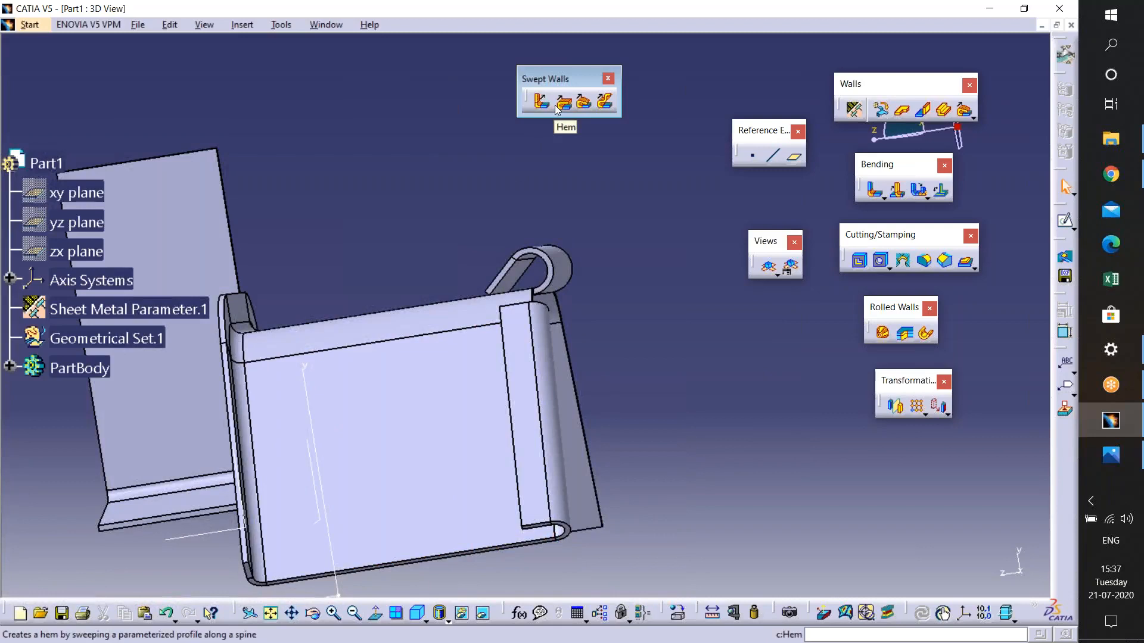
pyautogui.moveTo(524, 566); pyautogui.dragTo(584, 155, button='middle')
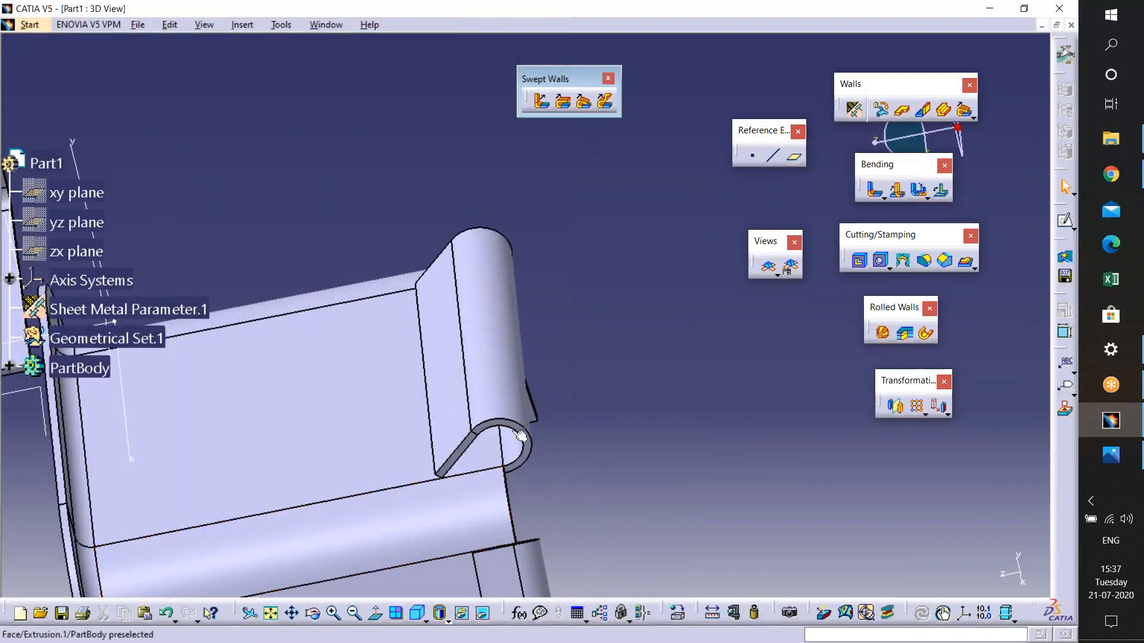
pyautogui.moveTo(503, 387); pyautogui.dragTo(316, 471, button='middle')
pyautogui.moveTo(446, 90); pyautogui.dragTo(358, 220, button='middle')
pyautogui.moveTo(150, 509); pyautogui.dragTo(661, 356, button='middle')
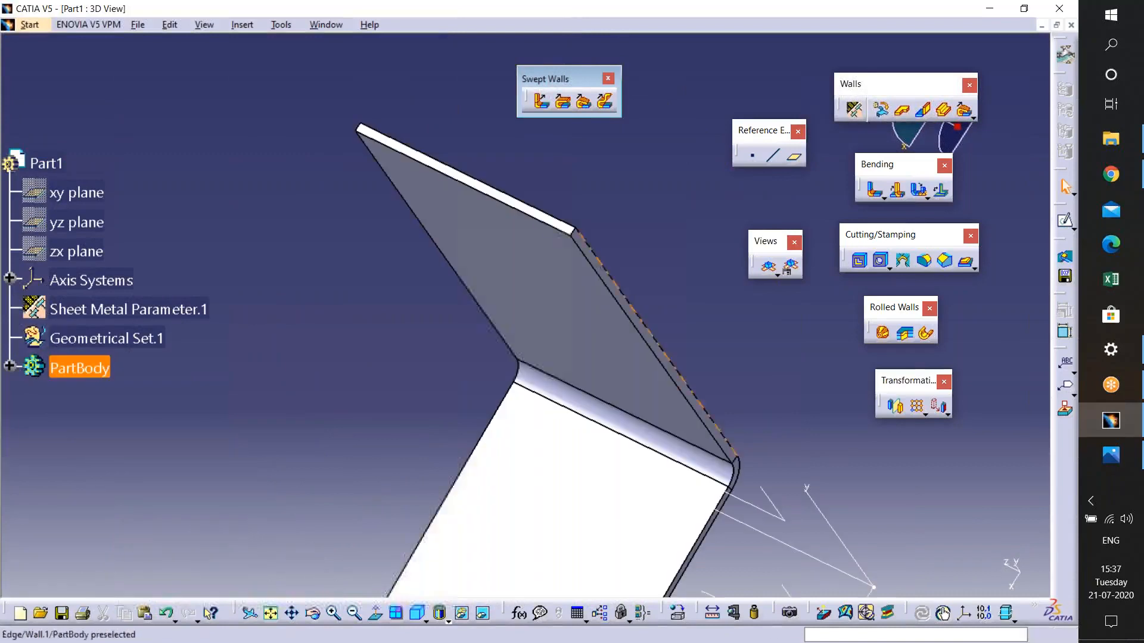
# - Open a new sketch at the wall's slanted end edge for a flange profile
pyautogui.click(605, 270)
pyautogui.click(1064, 221)
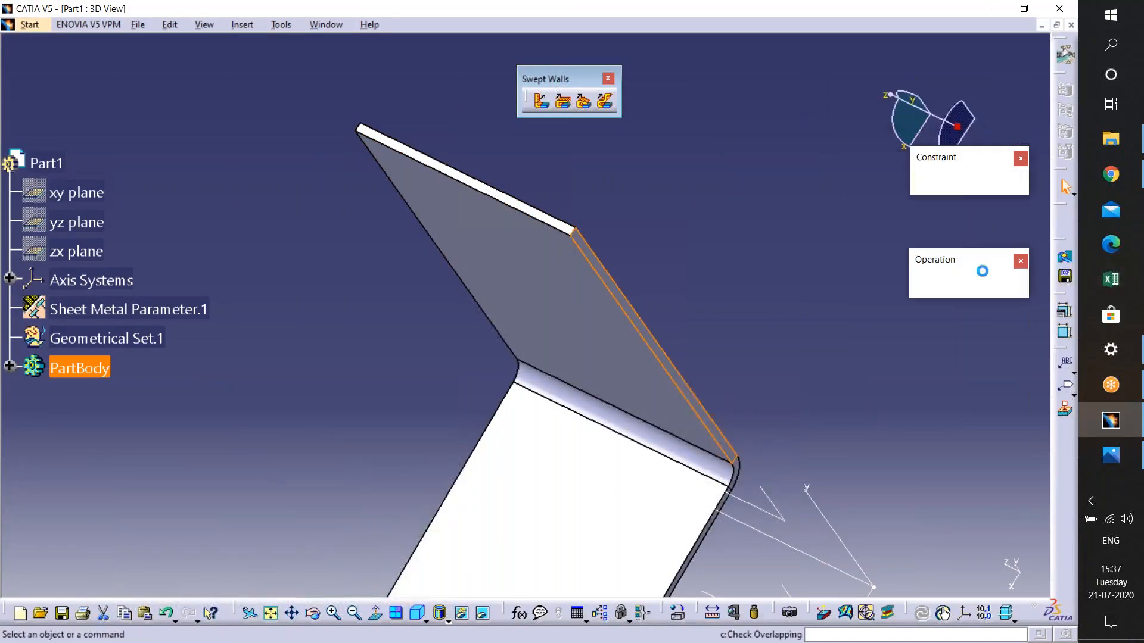
pyautogui.moveTo(746, 493)
pyautogui.mouseDown(button='middle')
pyautogui.moveTo(656, 355)
pyautogui.moveTo(649, 266)
pyautogui.moveTo(659, 314)
pyautogui.moveTo(566, 379)
pyautogui.moveTo(527, 334)
pyautogui.moveTo(530, 292)
pyautogui.mouseUp(button='middle')
pyautogui.moveTo(598, 463); pyautogui.dragTo(739, 409, button='middle')
pyautogui.click(1065, 282)
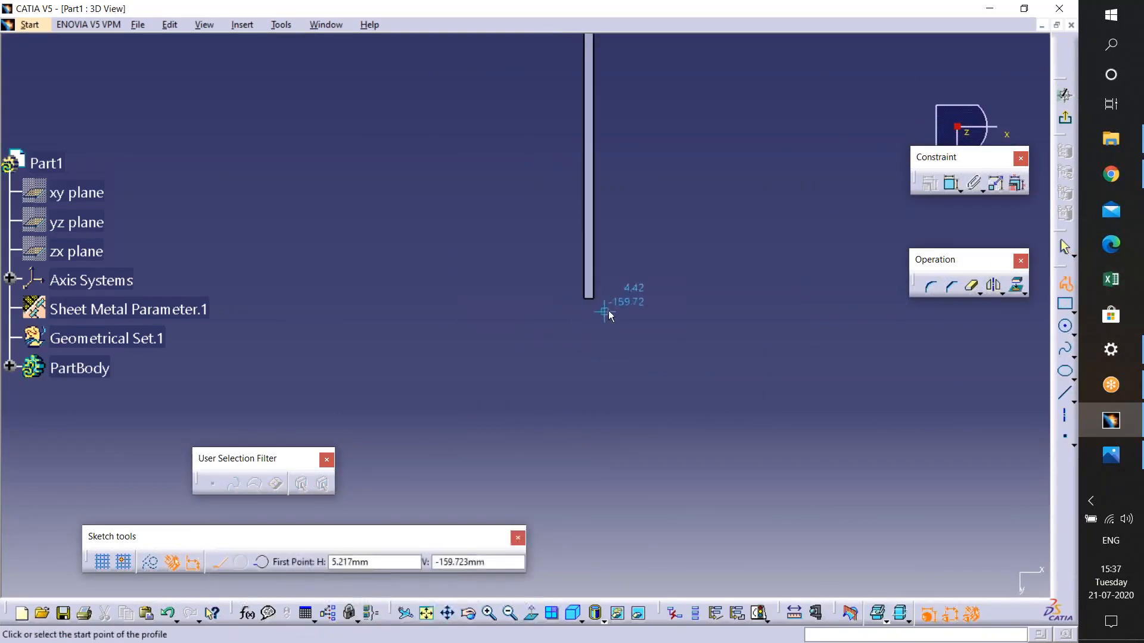
pyautogui.click(585, 306)
pyautogui.click(583, 476)
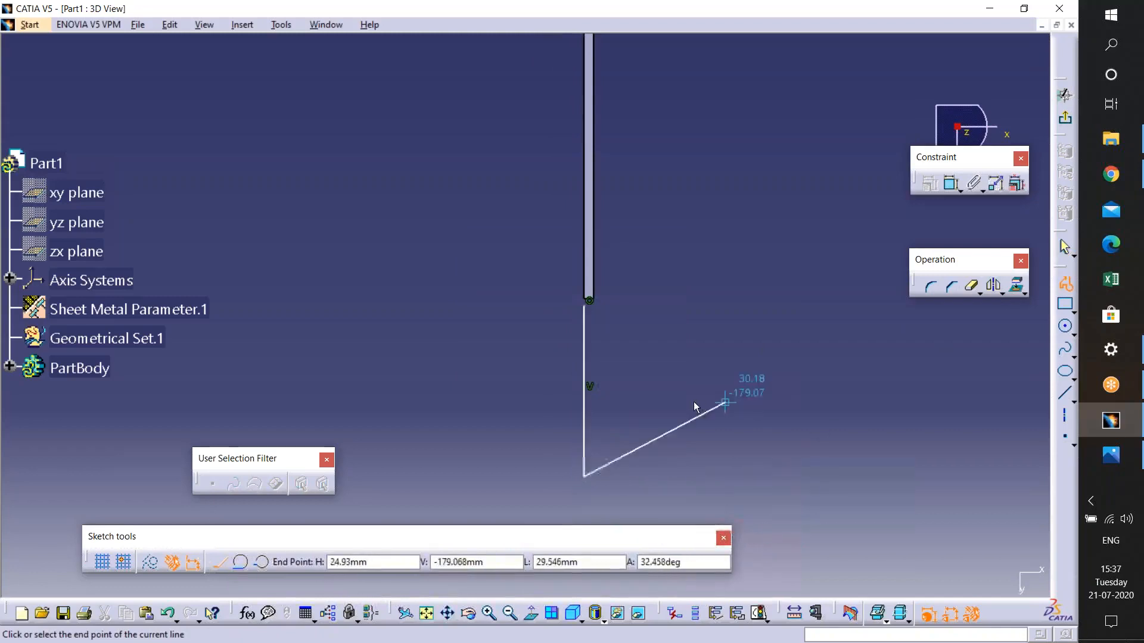
pyautogui.press('Escape')
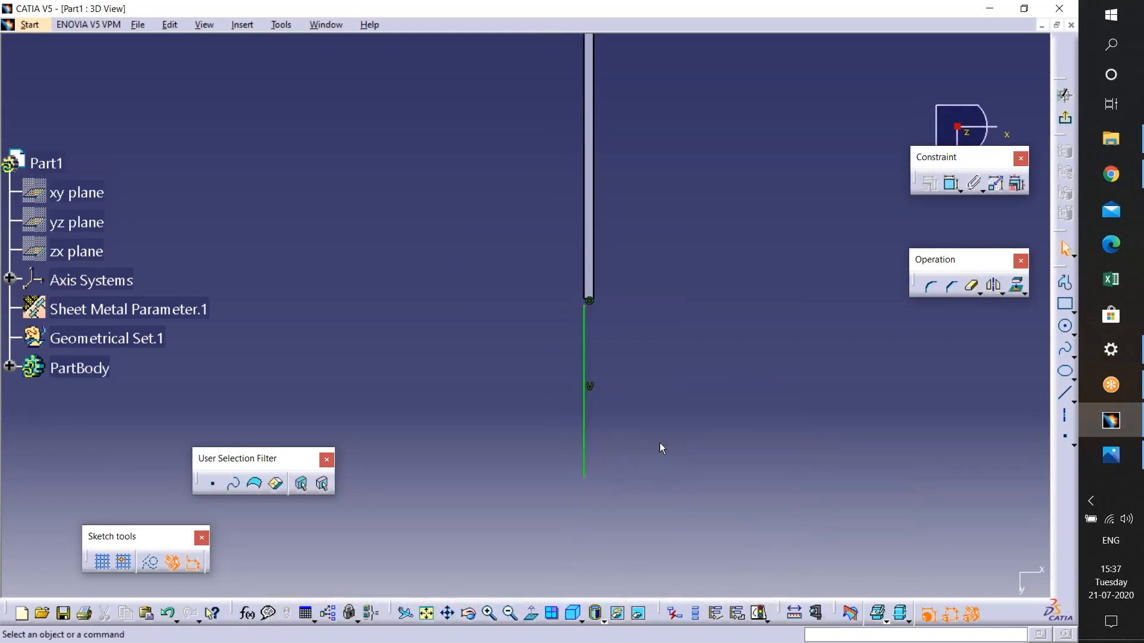
pyautogui.hotkey('ctrl', 'z')
# - Sketch a spline profile starting below the wall's end and curving down and outward
pyautogui.click(1064, 349)
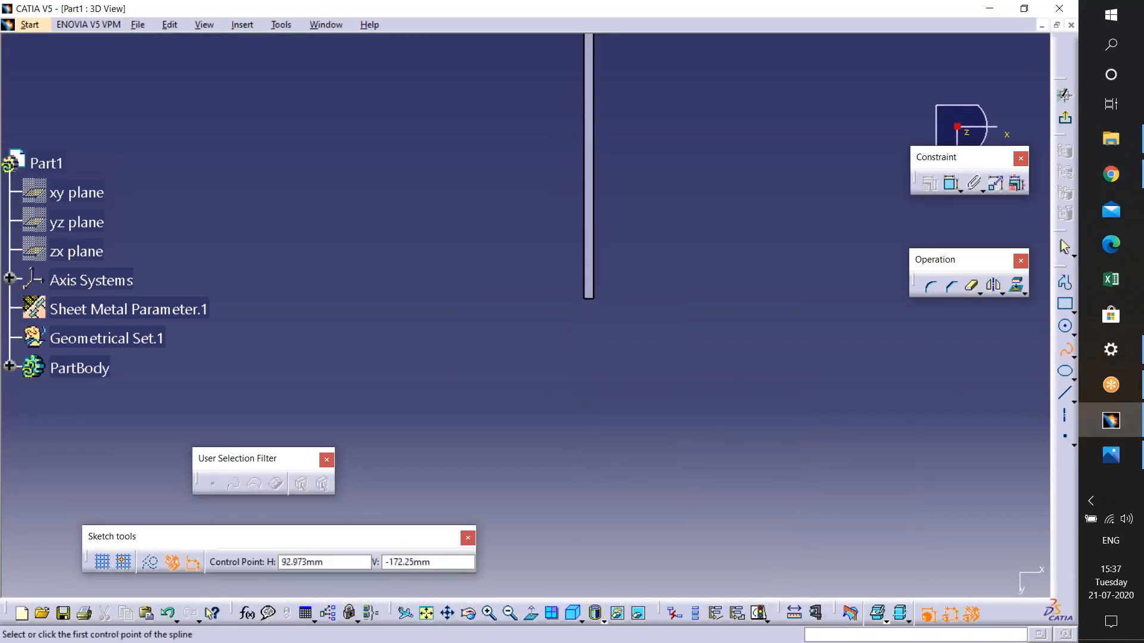
pyautogui.click(585, 333)
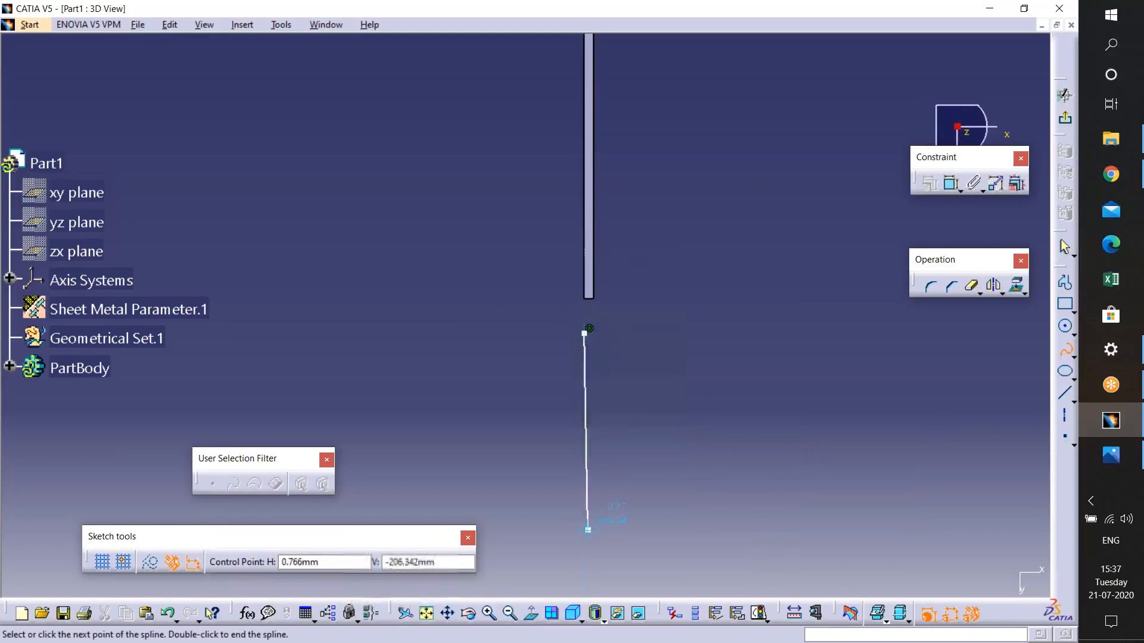
pyautogui.click(588, 530)
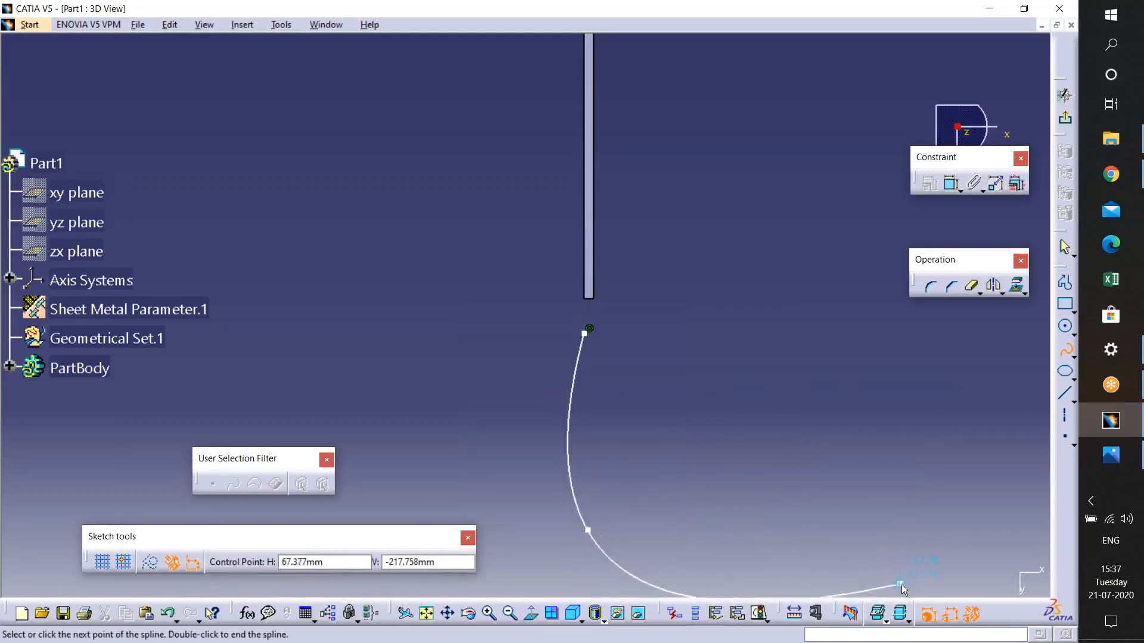
pyautogui.click(907, 593)
pyautogui.moveTo(907, 593); pyautogui.dragTo(868, 468, button='middle')
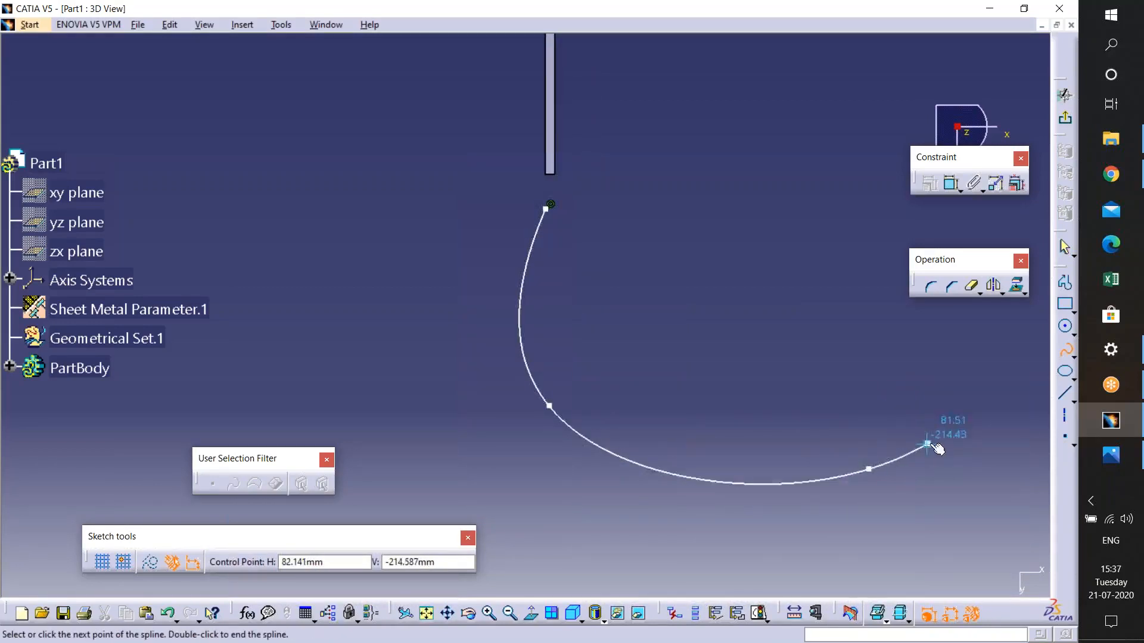
pyautogui.doubleClick(869, 469)
# - Make the spline's start point coincident with the wall's end, then exit the sketch
pyautogui.moveTo(532, 312); pyautogui.dragTo(566, 407, button='middle')
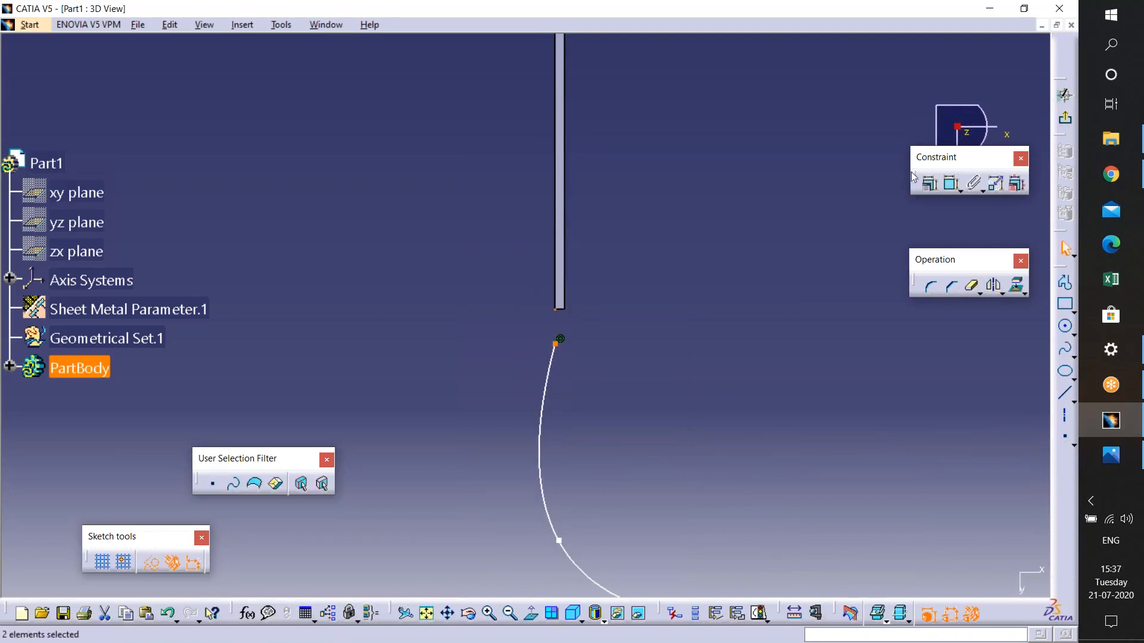
pyautogui.click(930, 184)
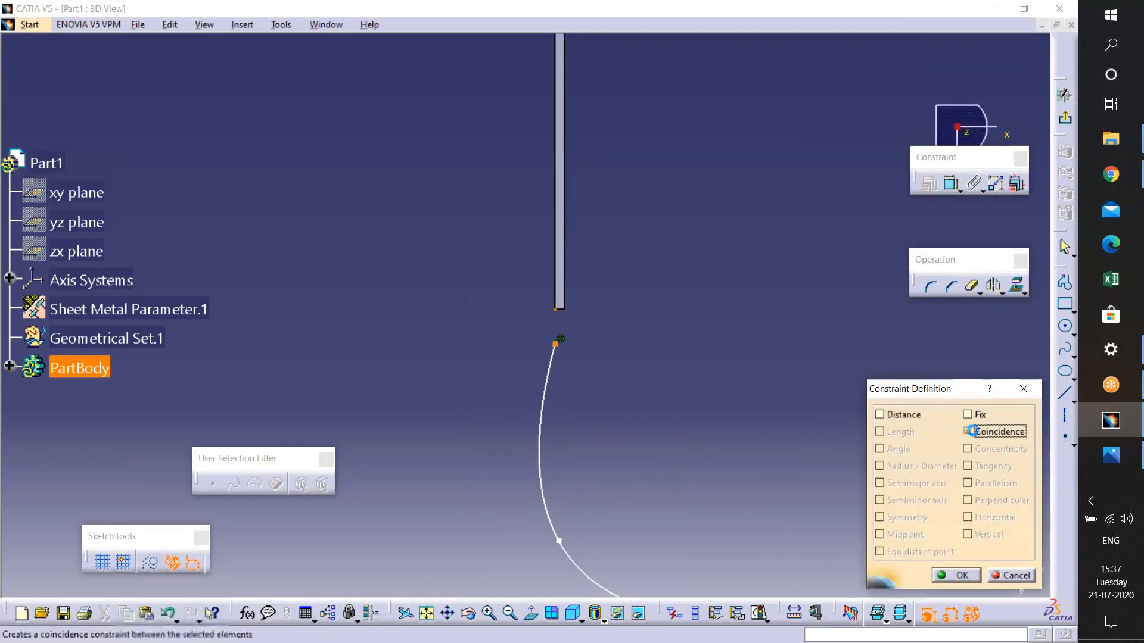
pyautogui.click(989, 432)
pyautogui.click(954, 574)
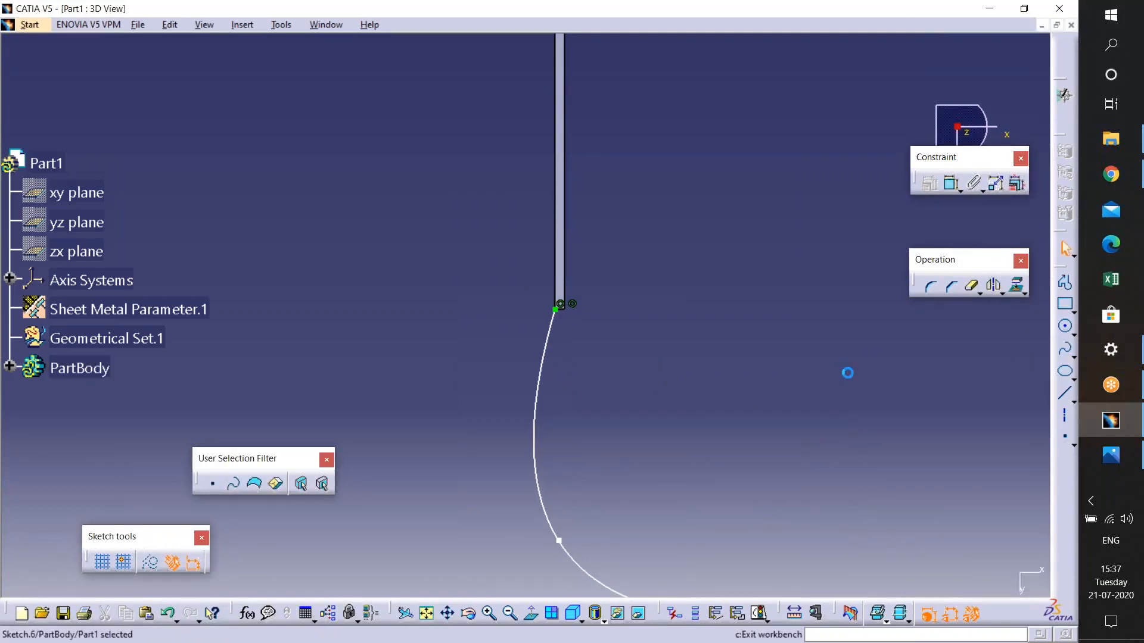
pyautogui.moveTo(541, 445); pyautogui.dragTo(561, 386, button='middle')
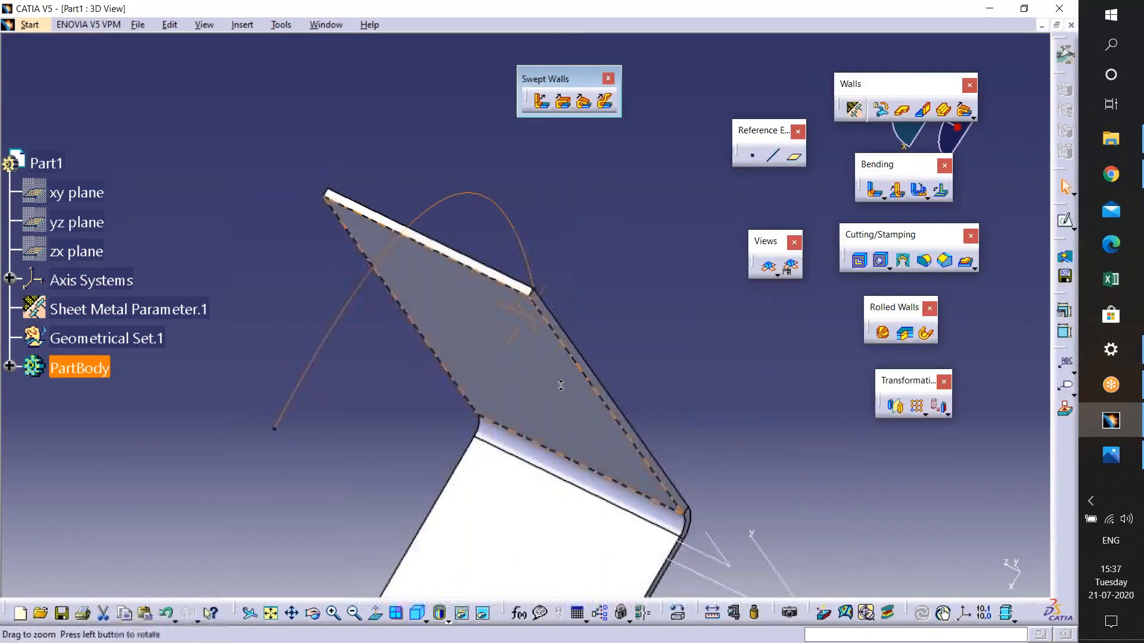
# - Try a User-Defined Flange along the wall's top edge with the spline sketch as profile, then cancel it
pyautogui.click(614, 104)
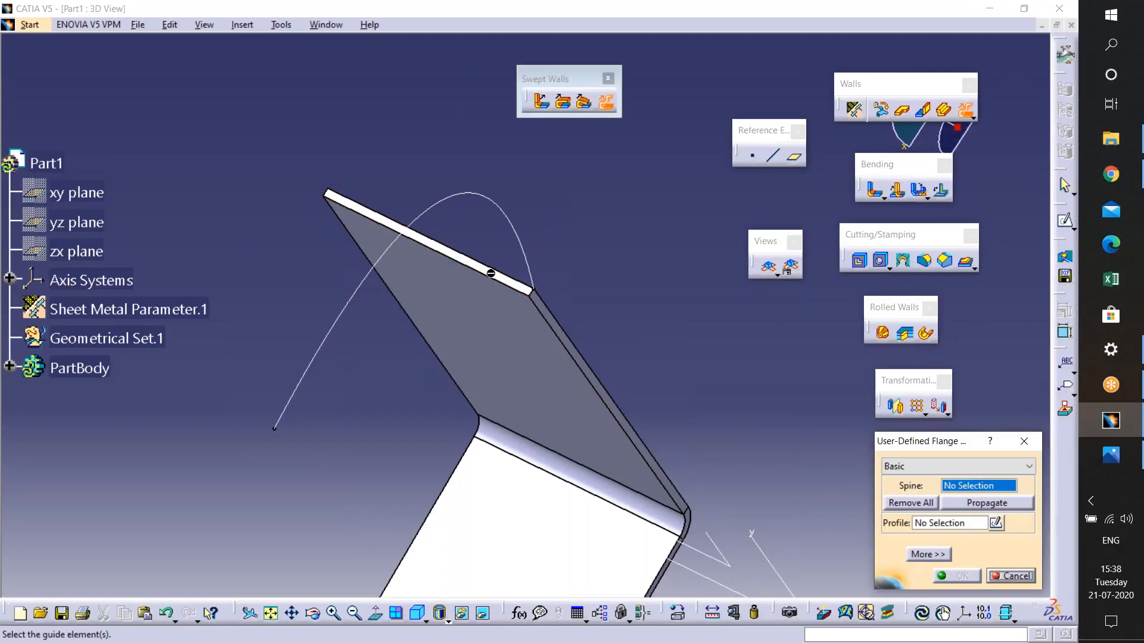
pyautogui.click(494, 281)
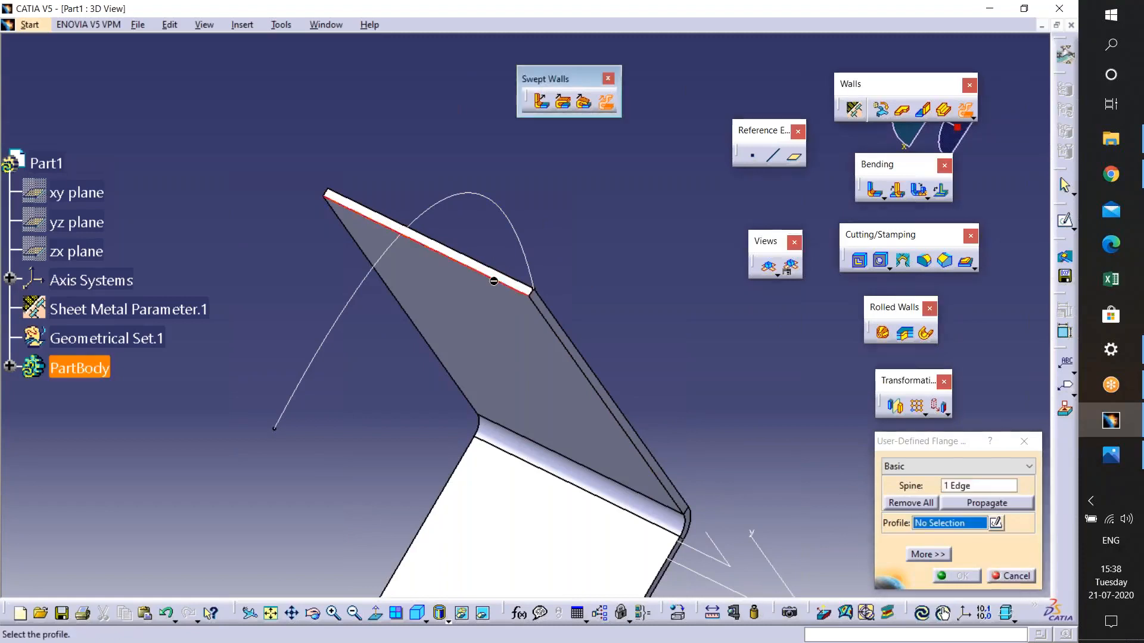
pyautogui.click(519, 241)
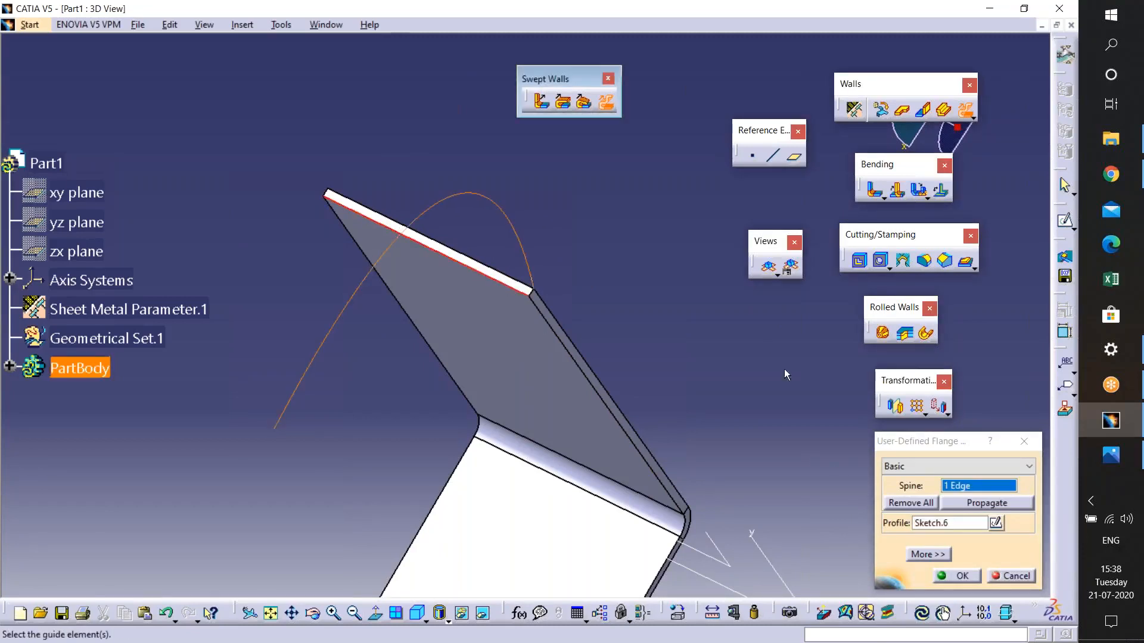
pyautogui.click(973, 578)
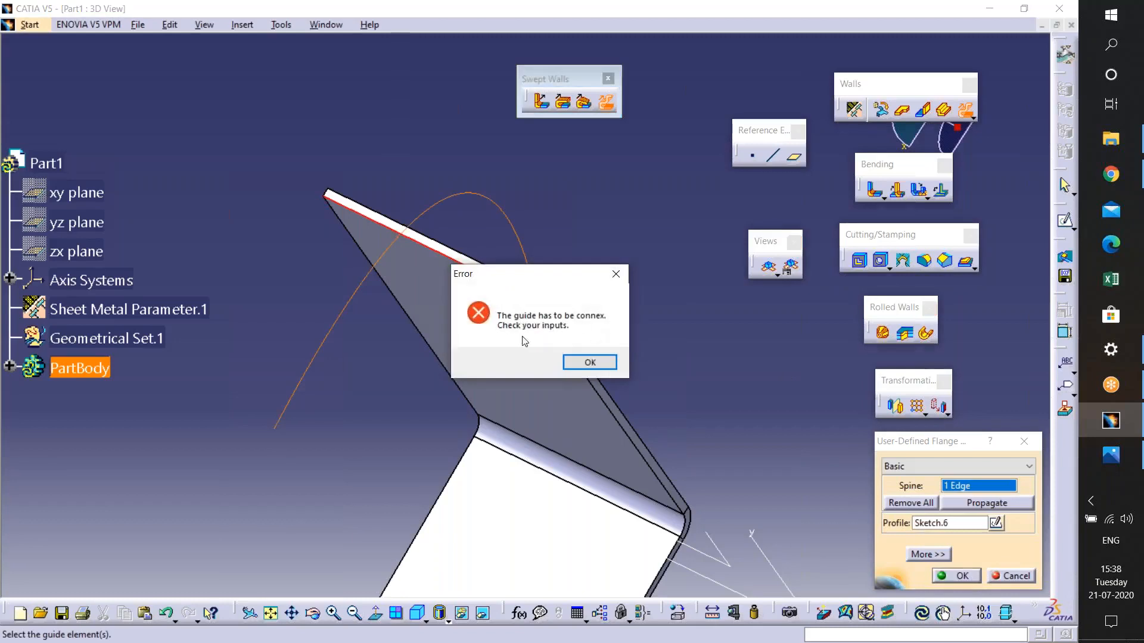
pyautogui.click(585, 363)
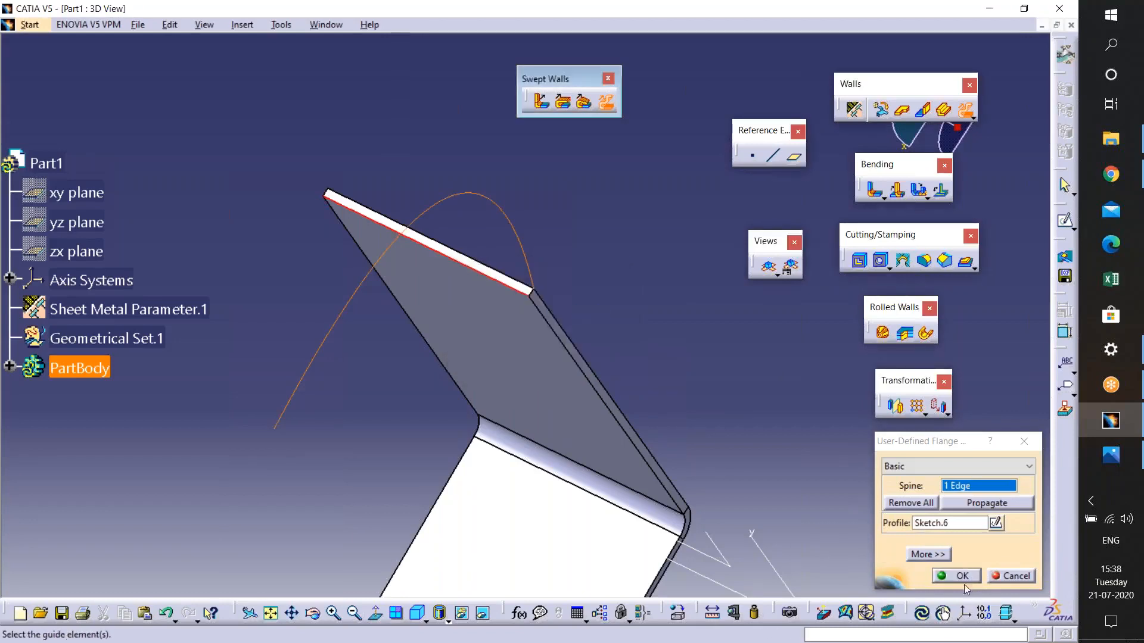
pyautogui.click(1025, 580)
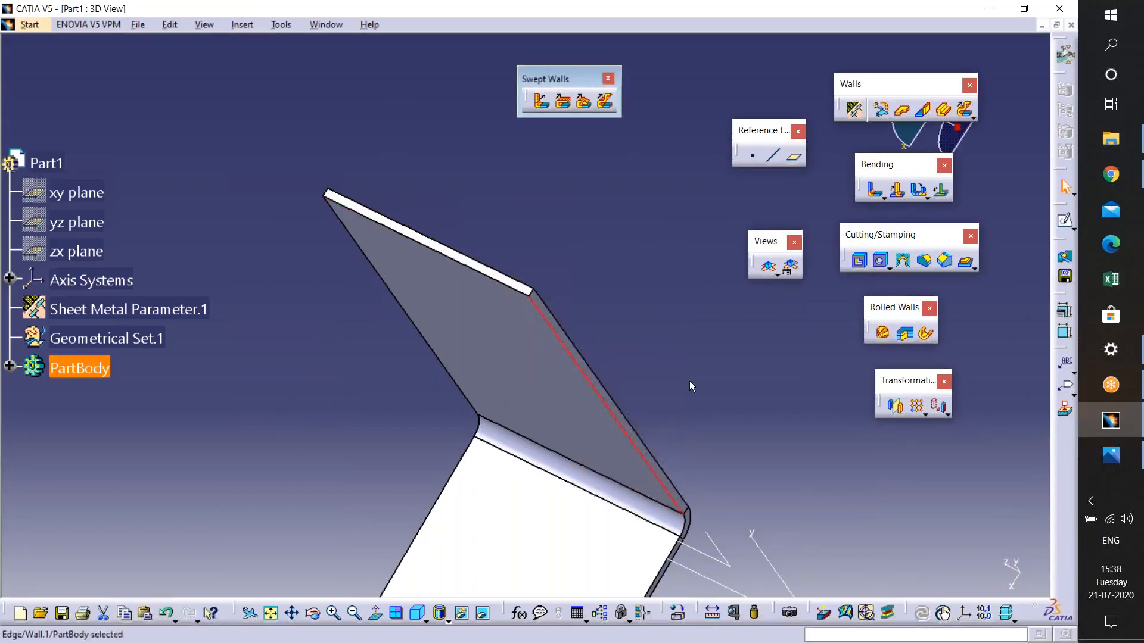
# - Open a sketch at the wall's end and draw a circle of about 15 mm radius just below the wall's edge
pyautogui.click(554, 320)
pyautogui.click(1064, 221)
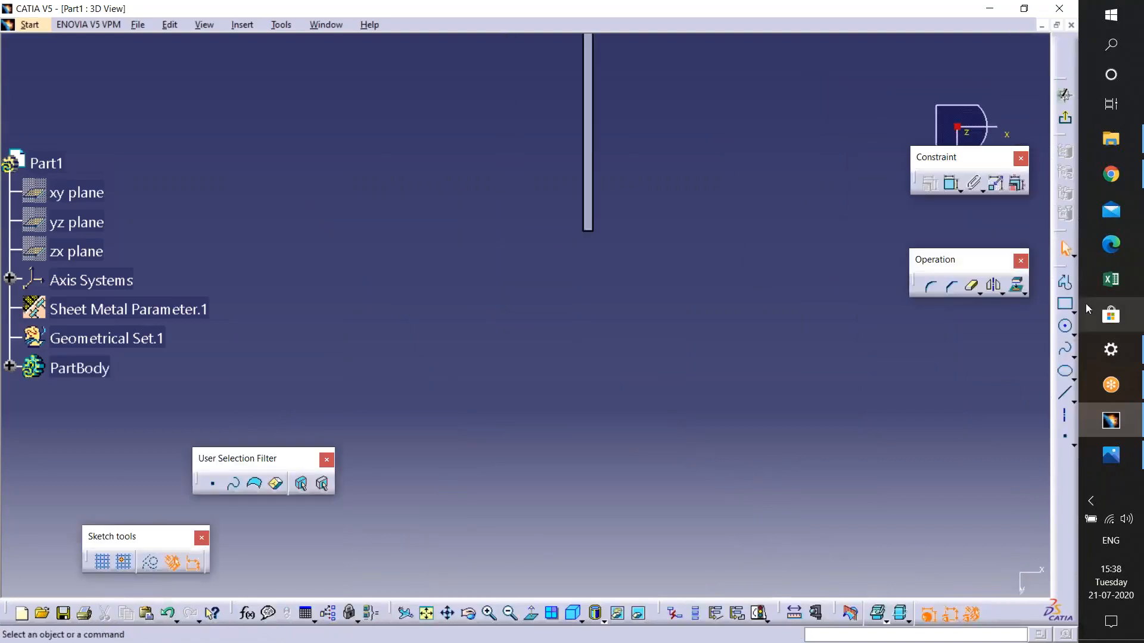
pyautogui.click(1065, 326)
pyautogui.click(642, 284)
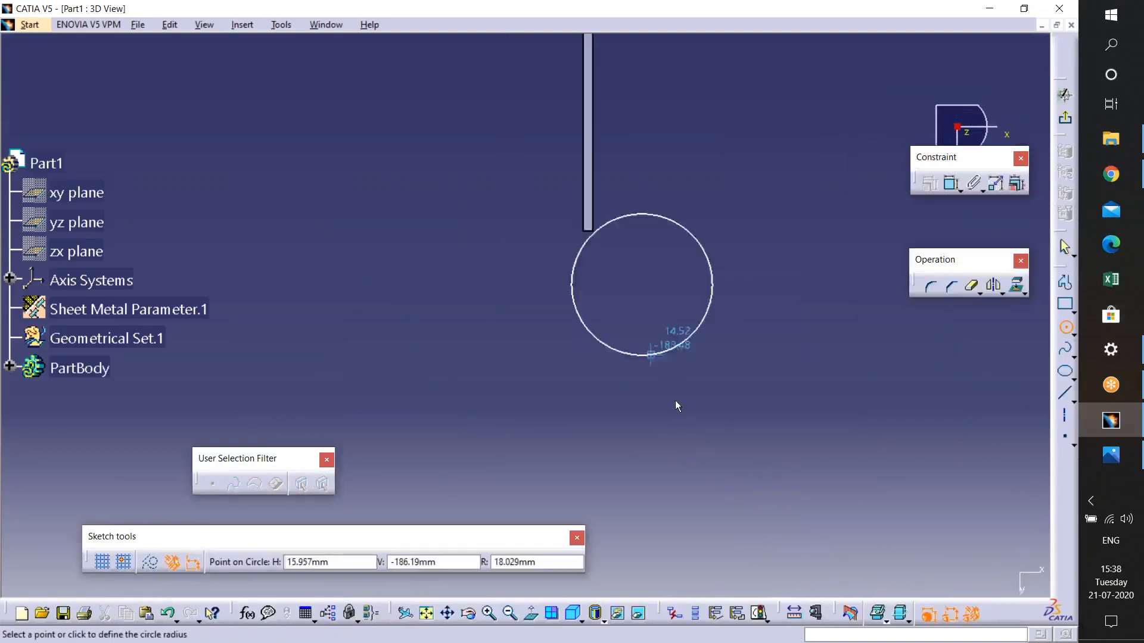
pyautogui.click(653, 353)
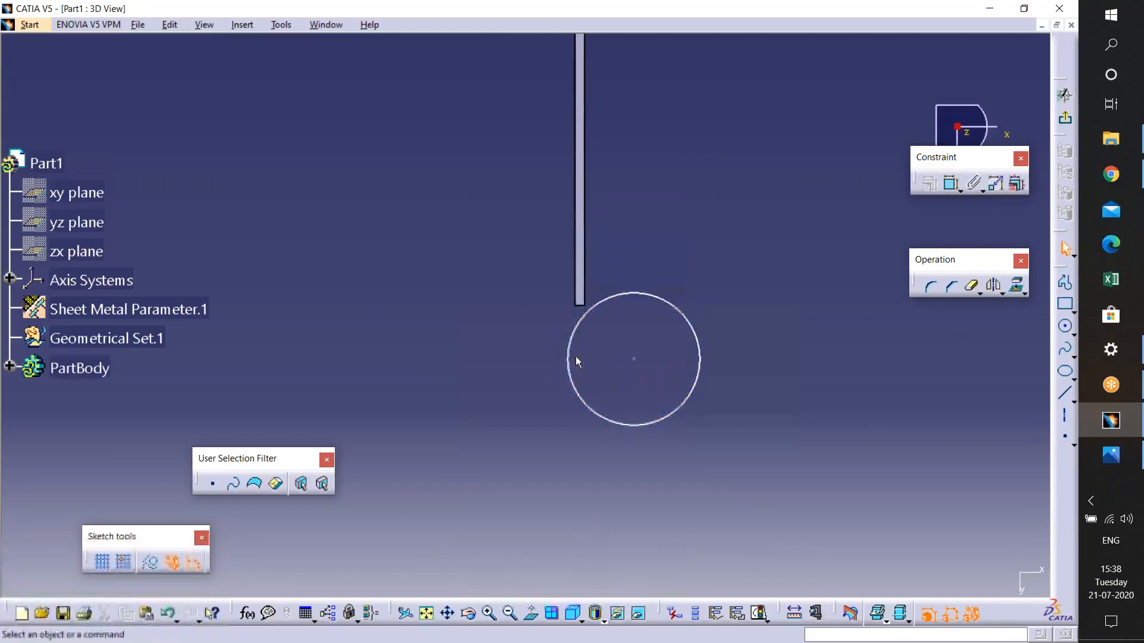
# - Constrain the circle to be tangent to the wall's edge line
pyautogui.click(568, 357)
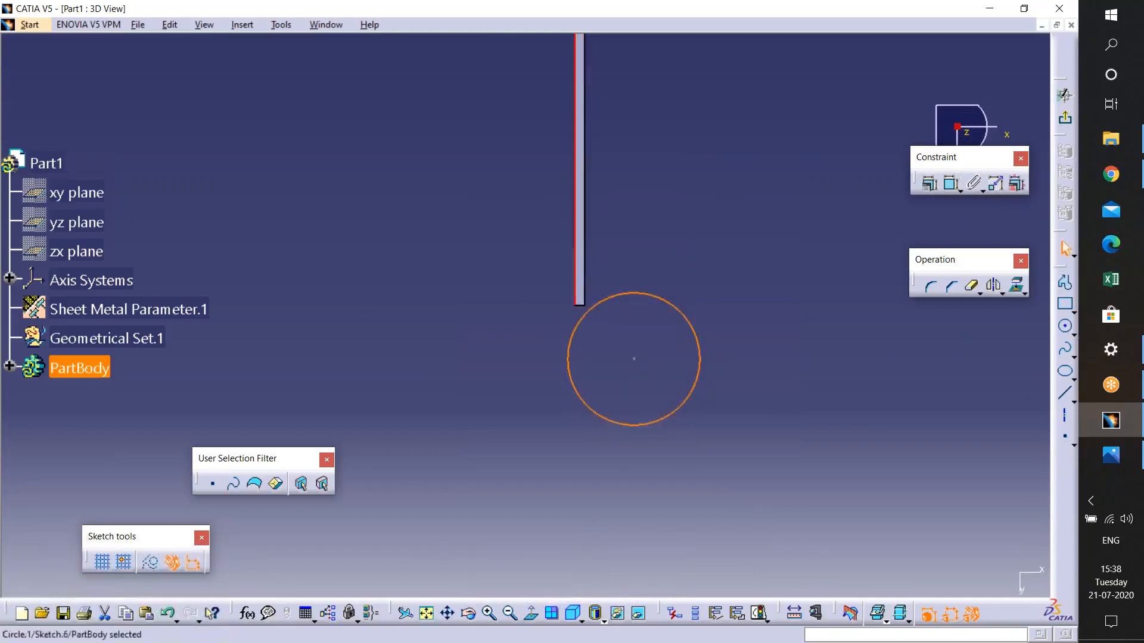
pyautogui.click(930, 184)
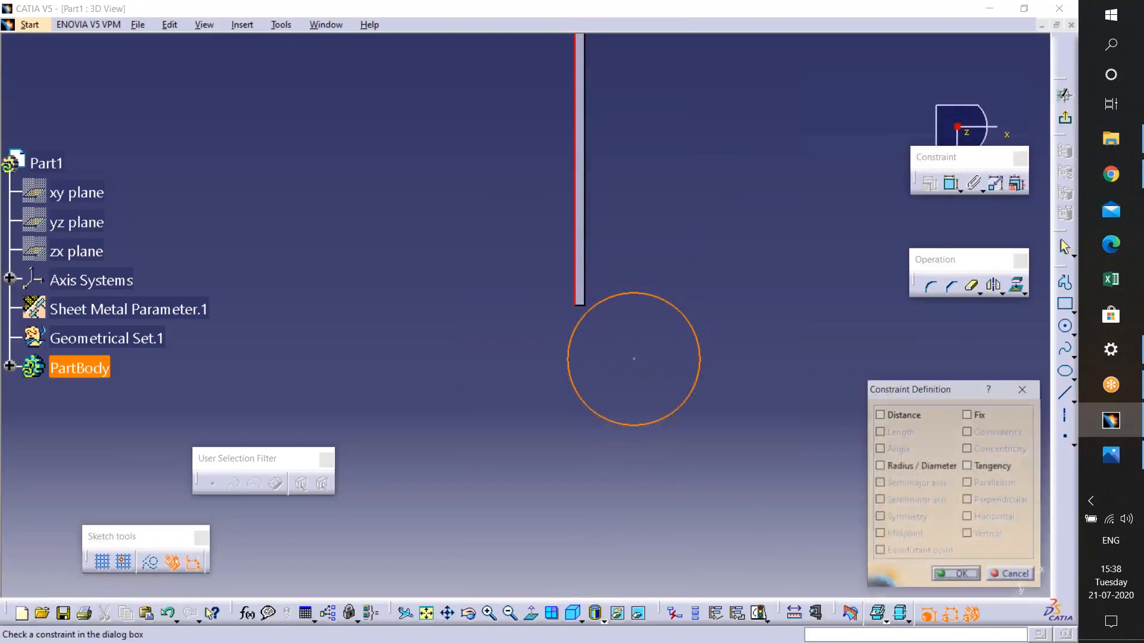
pyautogui.click(969, 467)
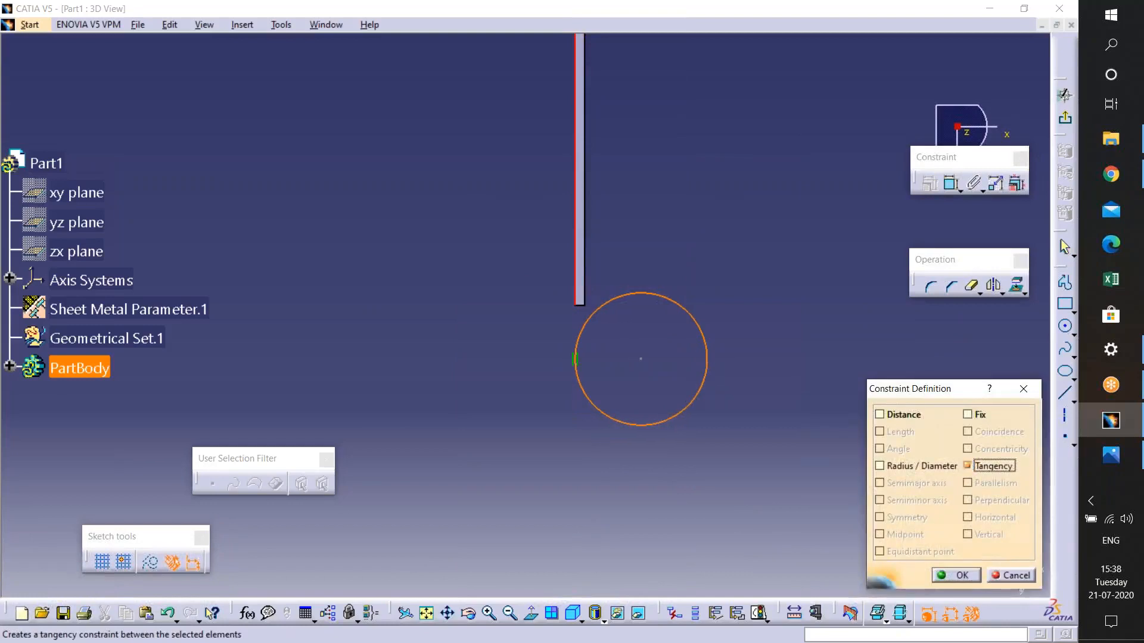
pyautogui.click(942, 574)
# - Draw a horizontal line across the circle through its tangent point with the wall
pyautogui.moveTo(525, 315); pyautogui.dragTo(490, 252, button='middle')
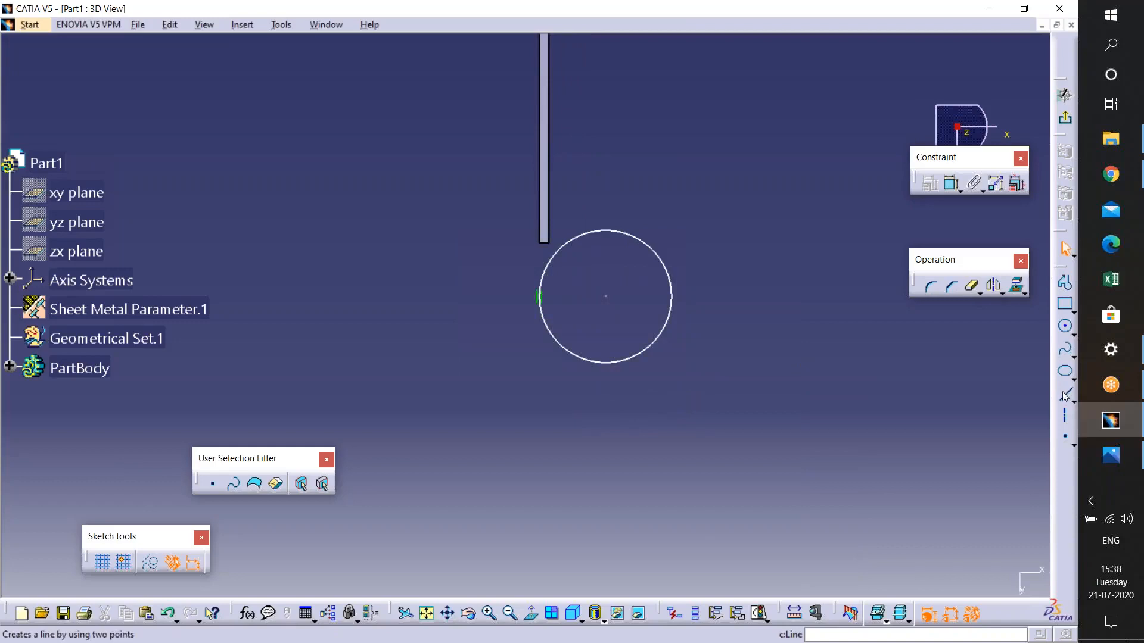
pyautogui.click(1065, 394)
pyautogui.click(462, 297)
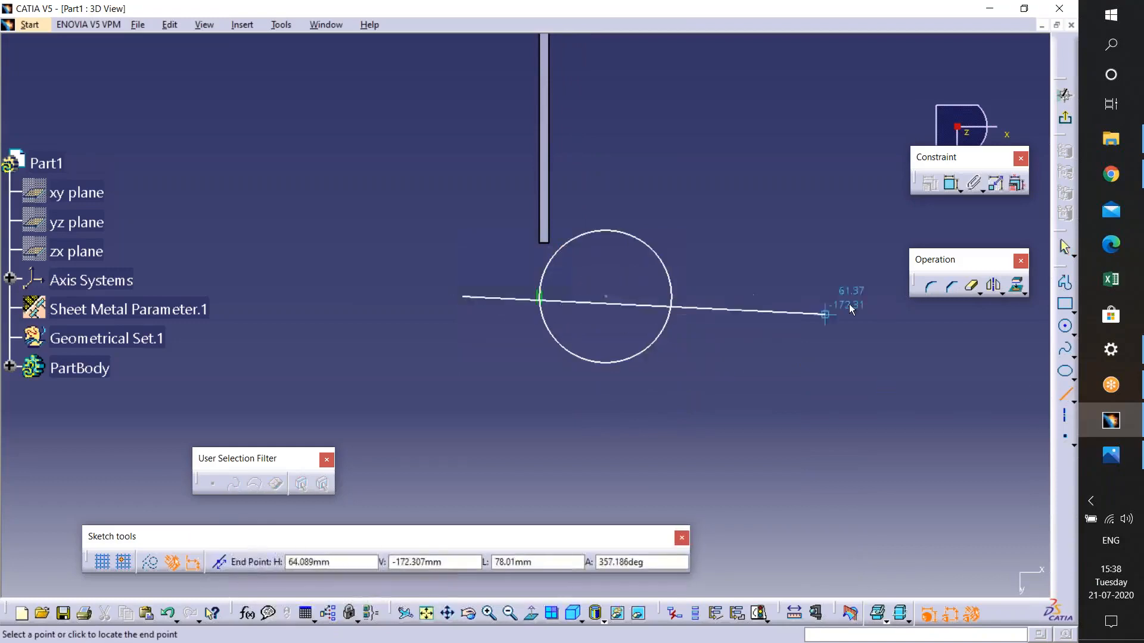
pyautogui.click(866, 296)
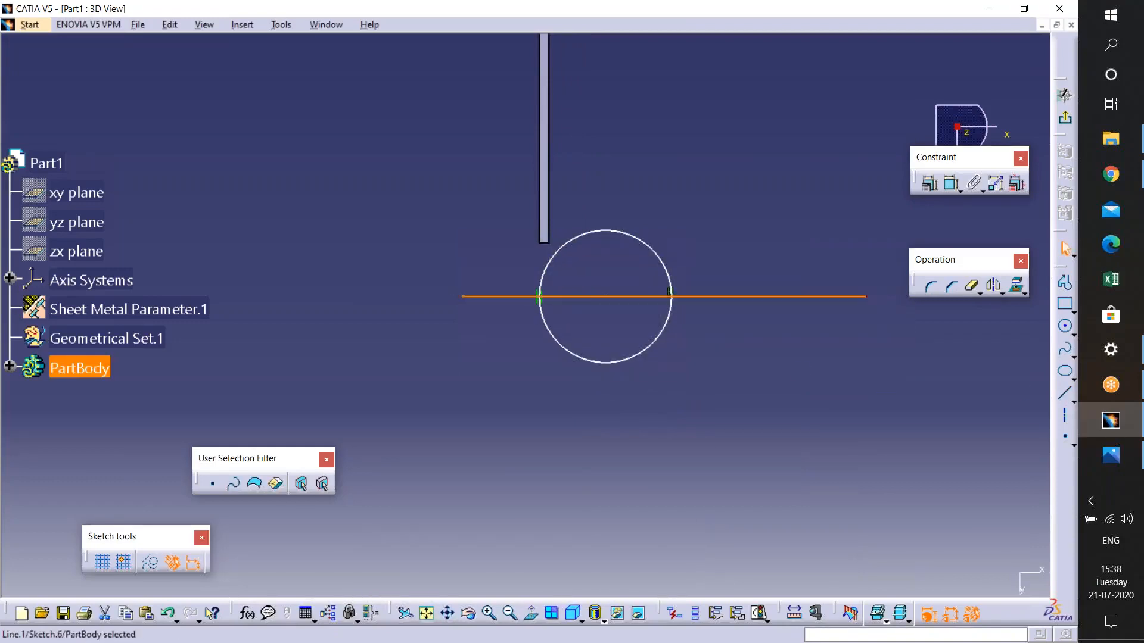
# - Trim away the circle's upper half with Quick Trim and delete the horizontal line
pyautogui.click(724, 339)
pyautogui.moveTo(723, 339)
pyautogui.mouseDown(button='middle')
pyautogui.moveTo(1002, 309)
pyautogui.moveTo(876, 347)
pyautogui.mouseUp(button='middle')
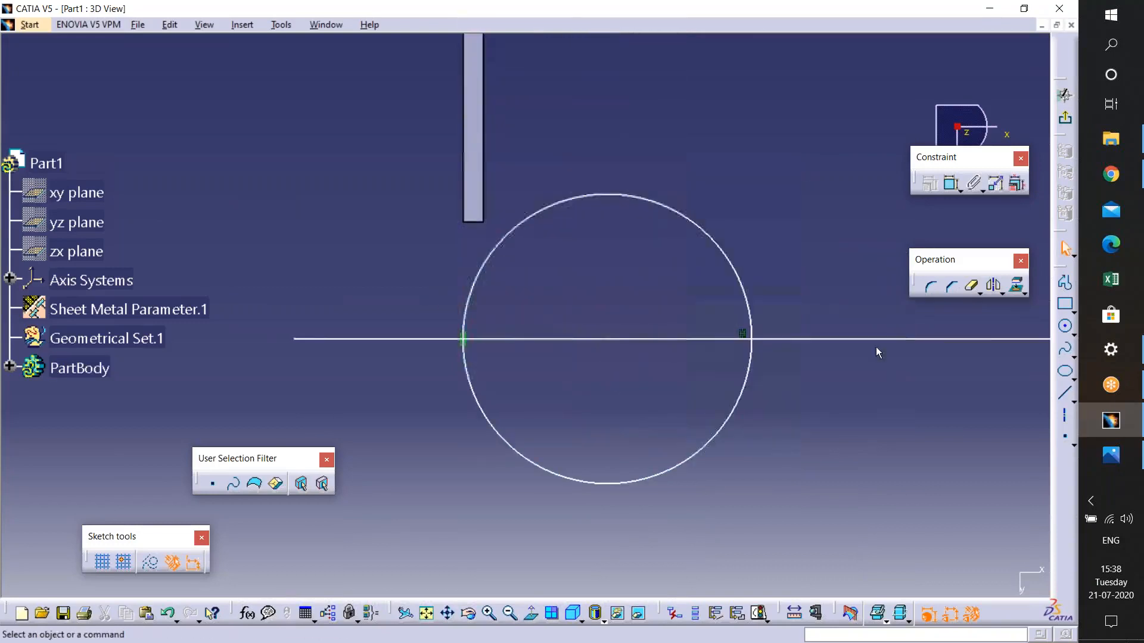
pyautogui.click(969, 288)
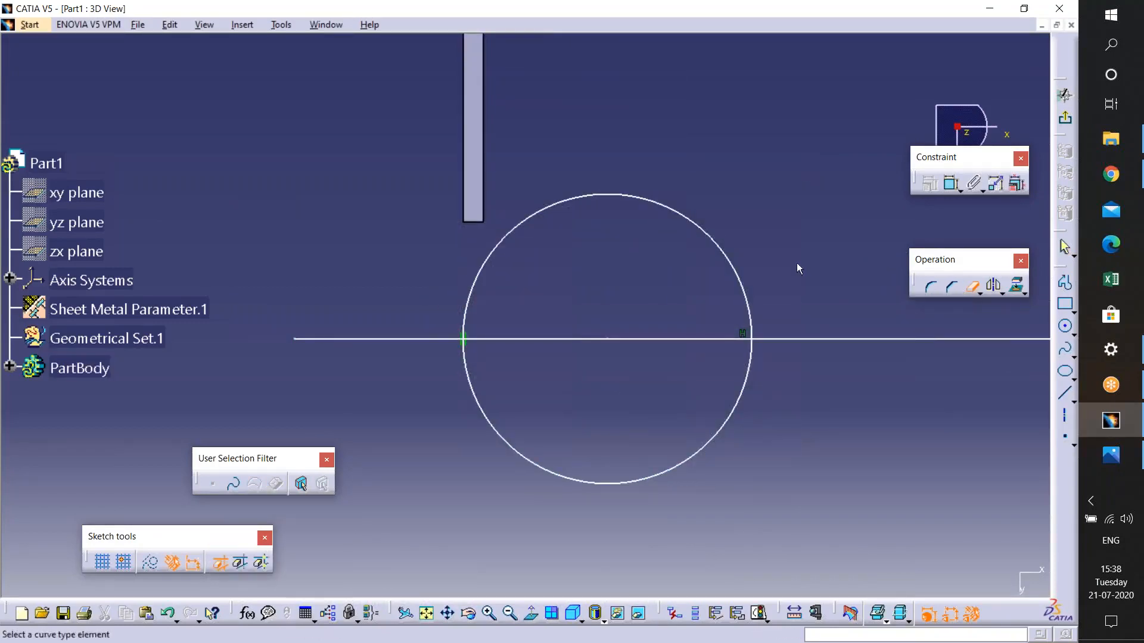
pyautogui.click(721, 244)
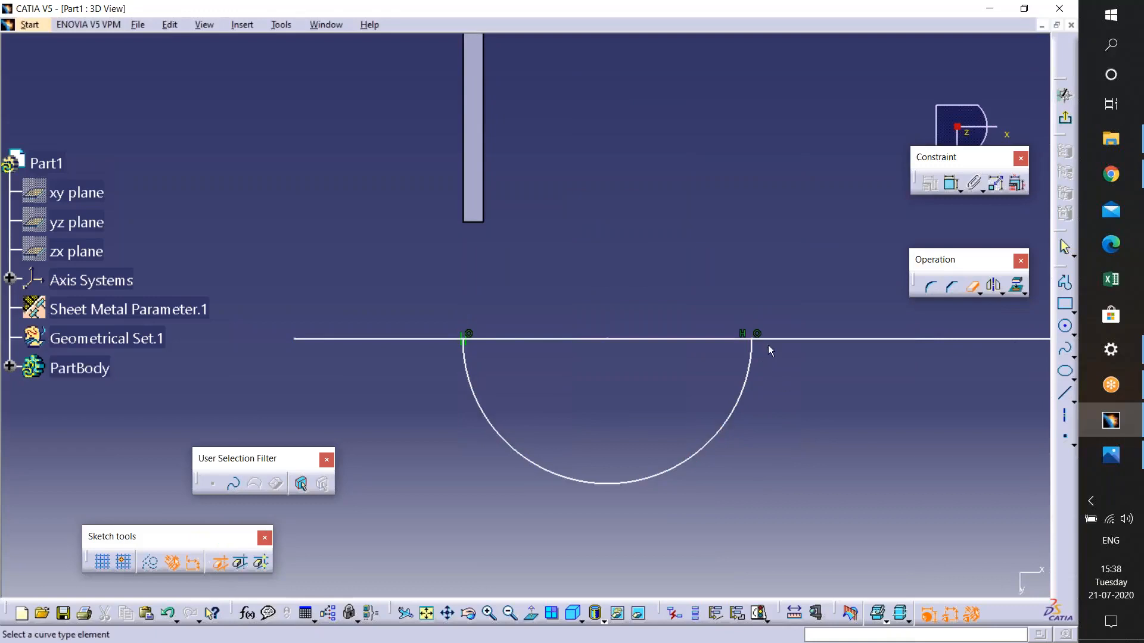
pyautogui.press('Escape')
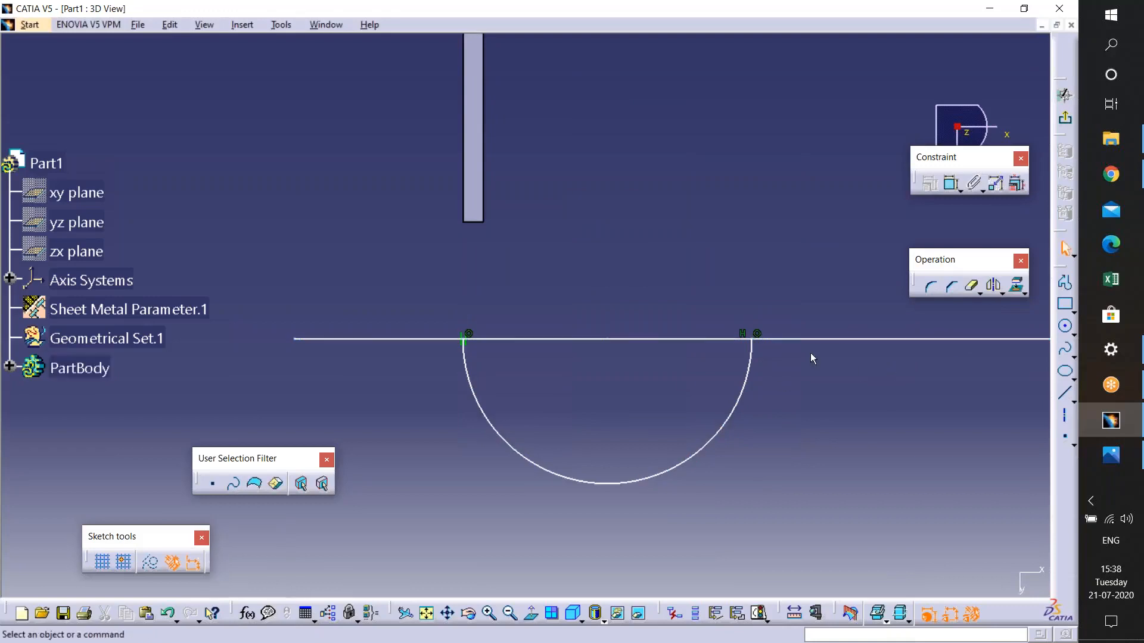
pyautogui.click(838, 340)
pyautogui.press('Delete')
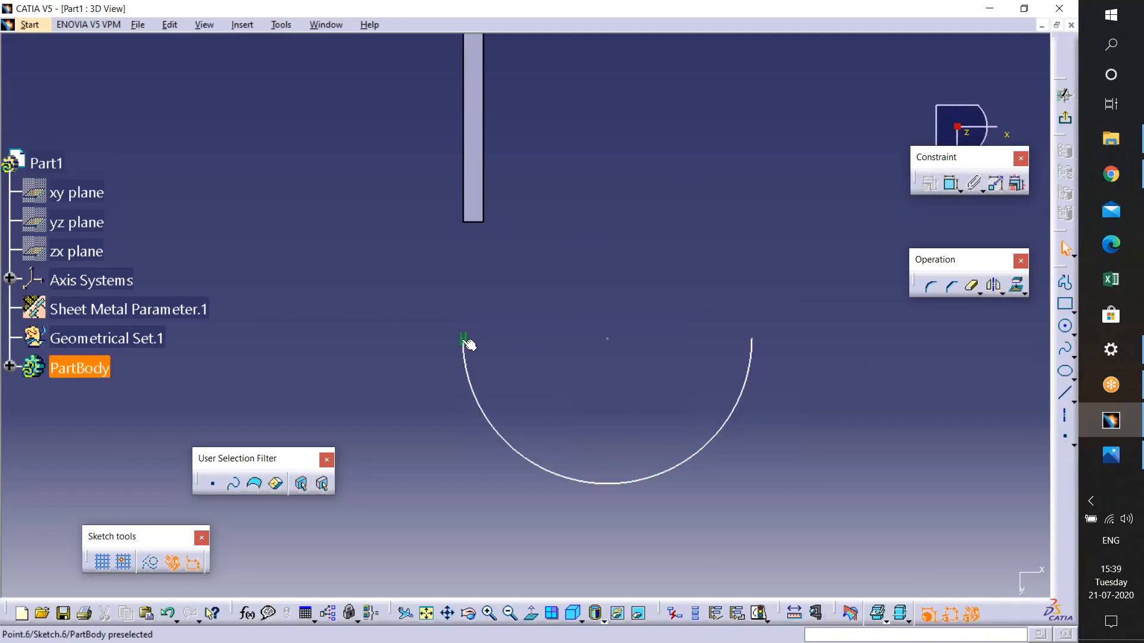
# - Make the arc's end point coincident with the wall's end corner
pyautogui.click(462, 223)
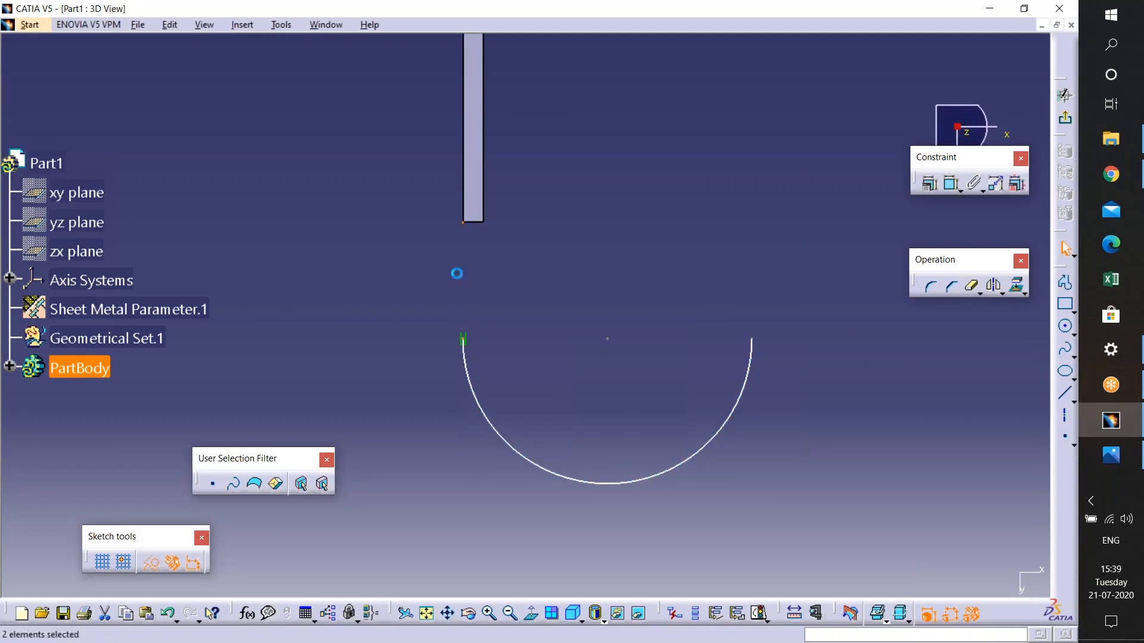
pyautogui.click(931, 184)
pyautogui.click(967, 431)
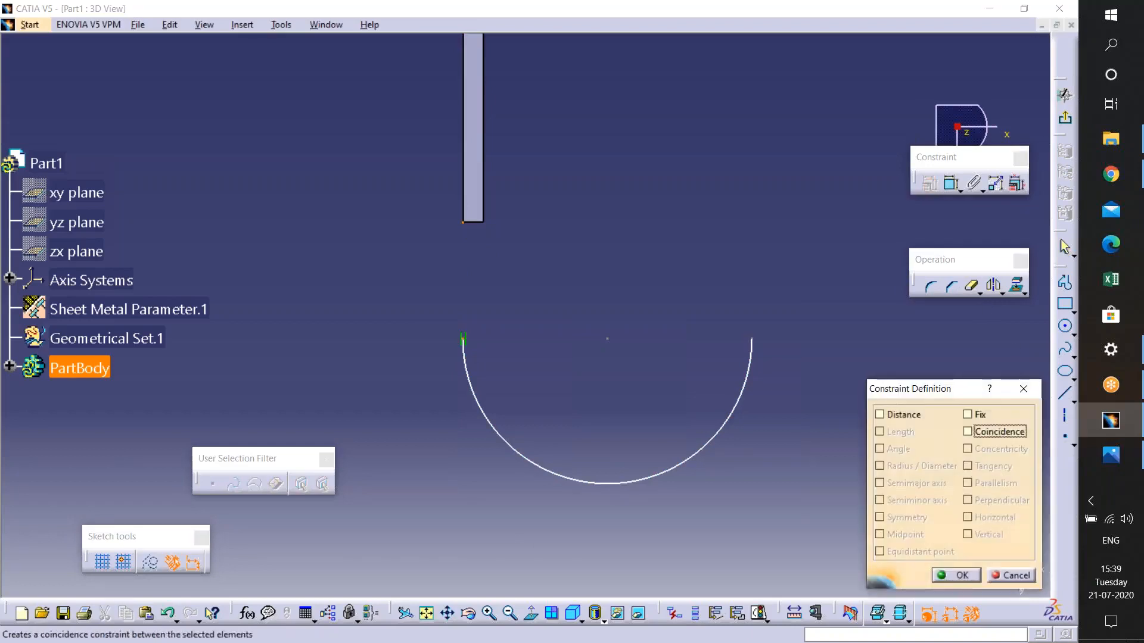
pyautogui.click(952, 575)
# - Exit the sketch and try a User-Defined Flange along the wall's top edge with the arc sketch, then cancel it
pyautogui.click(1065, 94)
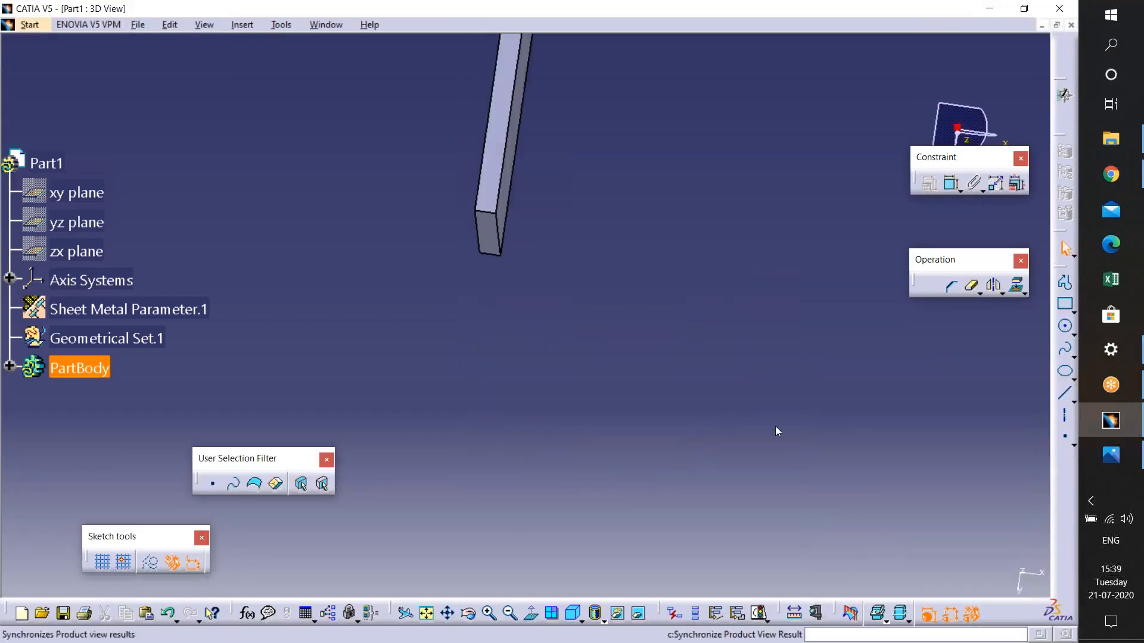
pyautogui.moveTo(667, 430)
pyautogui.mouseDown(button='middle')
pyautogui.moveTo(609, 369)
pyautogui.moveTo(663, 261)
pyautogui.moveTo(468, 284)
pyautogui.moveTo(534, 299)
pyautogui.mouseUp(button='middle')
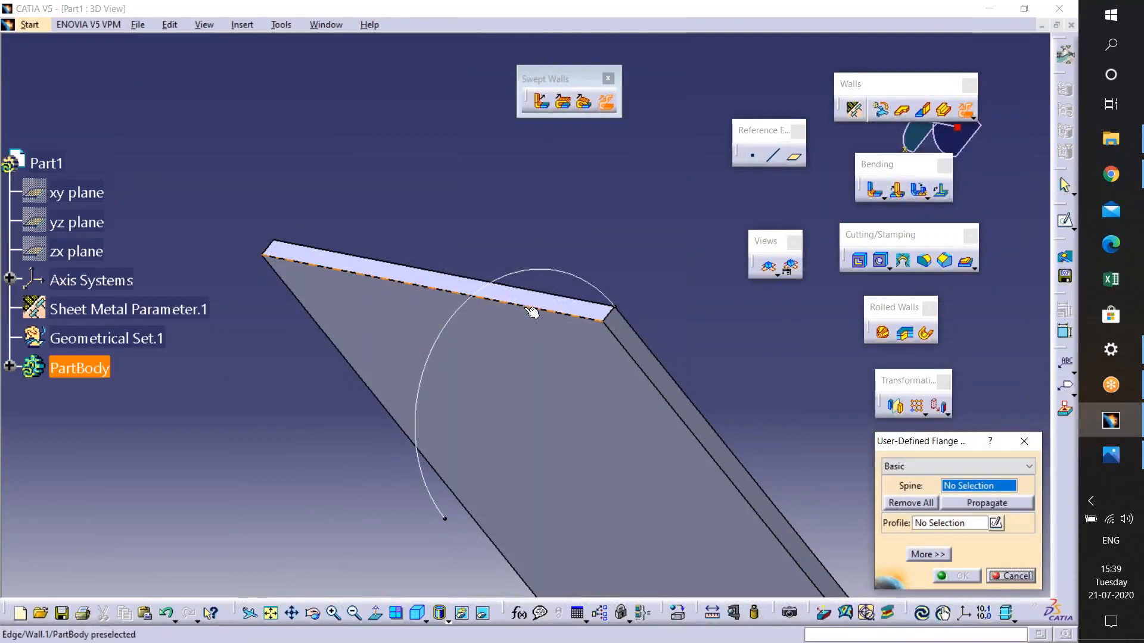
pyautogui.click(575, 320)
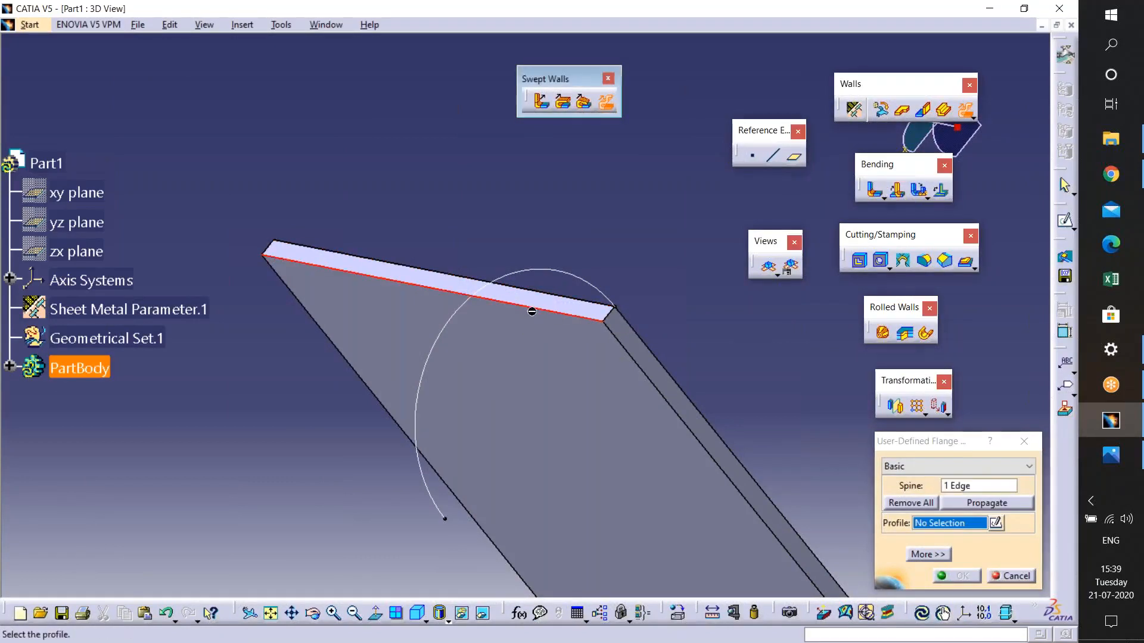
pyautogui.click(522, 274)
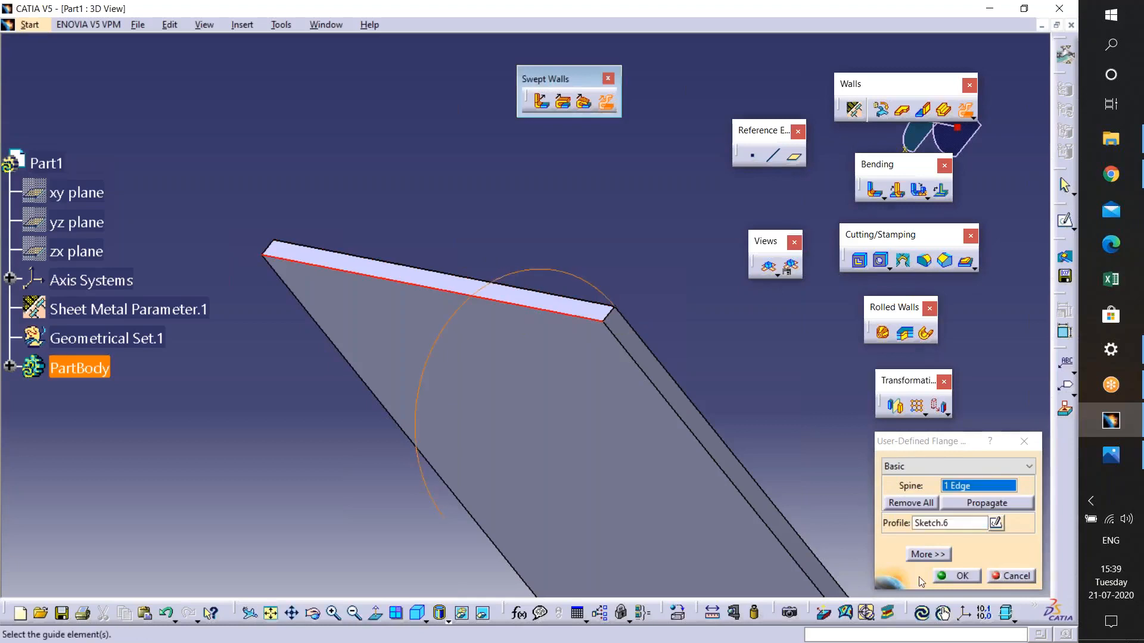
pyautogui.click(951, 576)
pyautogui.click(587, 360)
pyautogui.moveTo(500, 421); pyautogui.dragTo(557, 358, button='middle')
pyautogui.click(1019, 577)
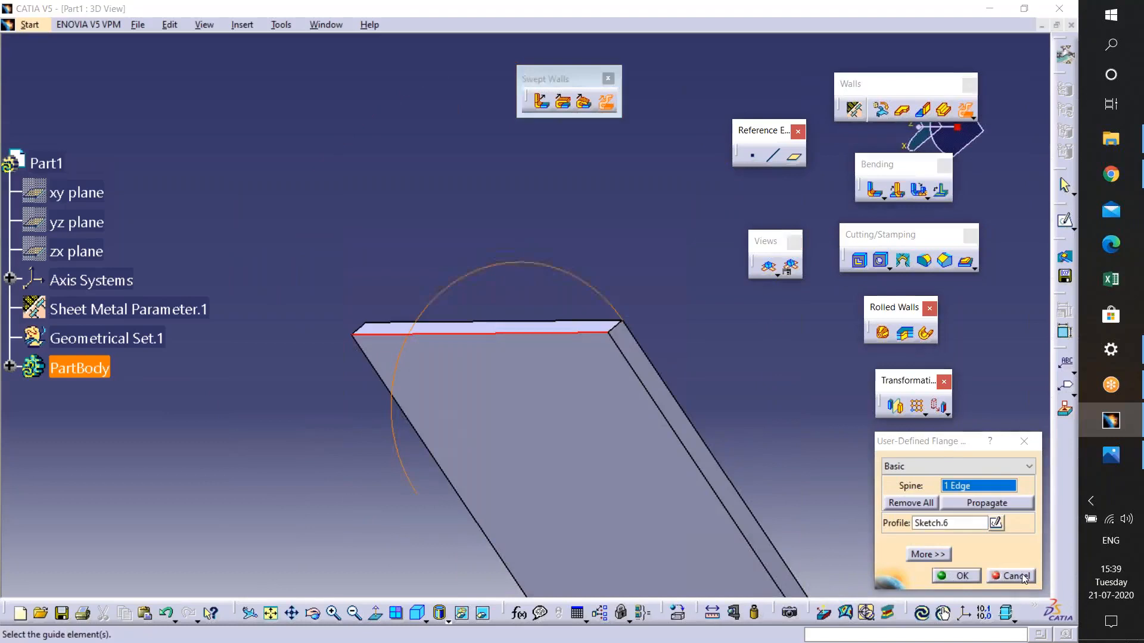
# - Apply a User-Defined Flange along the wall's top edge with Sketch.6 as profile, then undo it
pyautogui.click(607, 103)
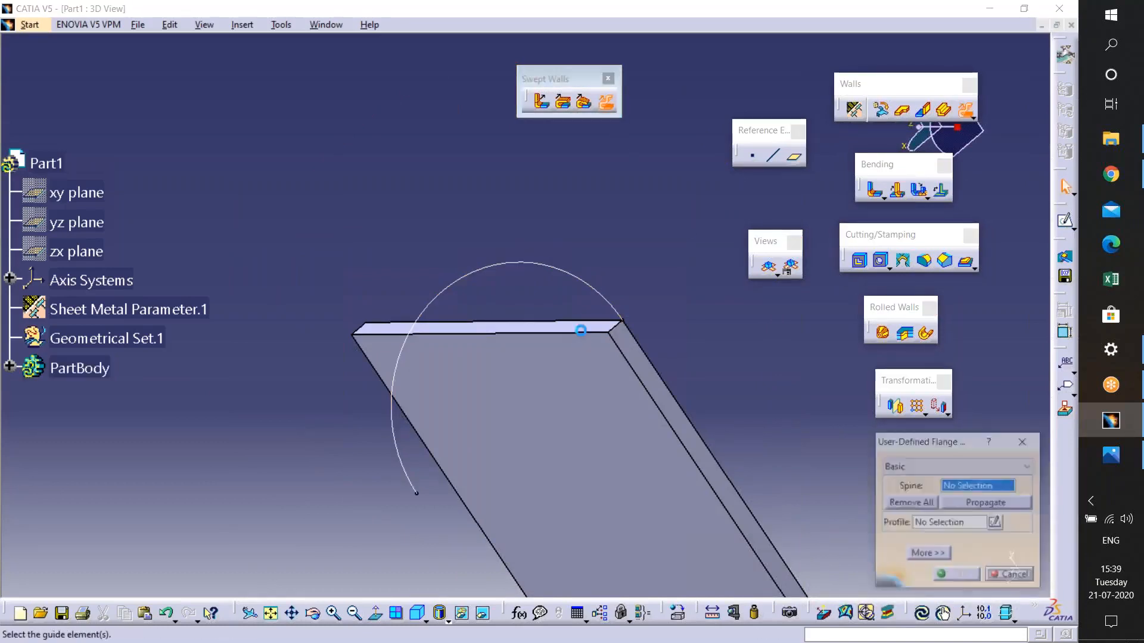
pyautogui.click(524, 323)
pyautogui.click(417, 486)
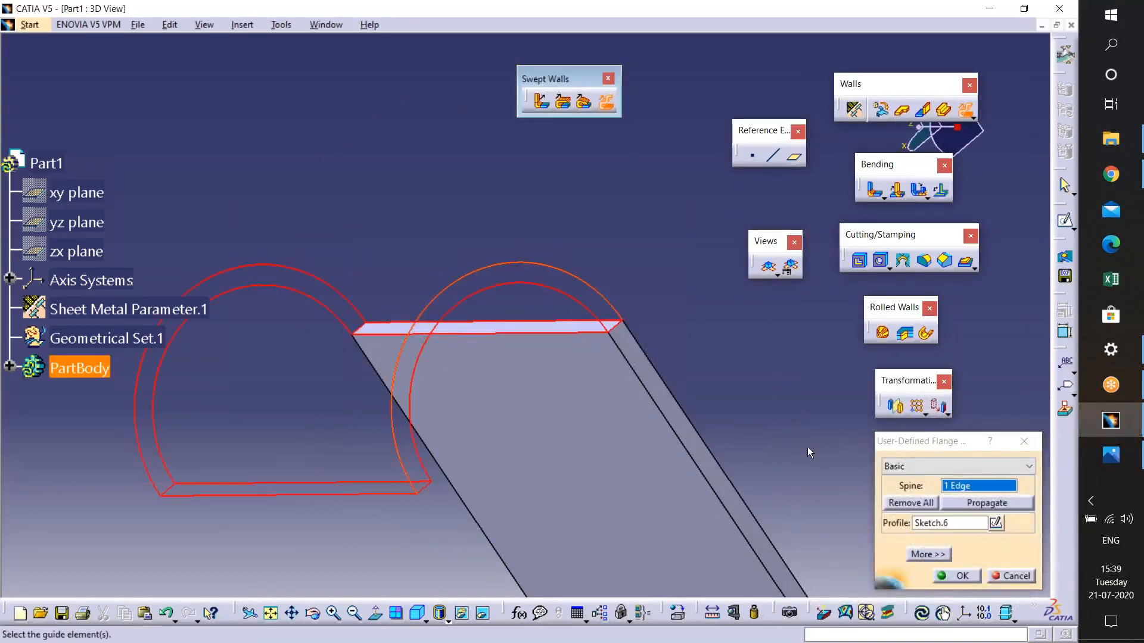
pyautogui.moveTo(596, 351); pyautogui.dragTo(411, 393, button='middle')
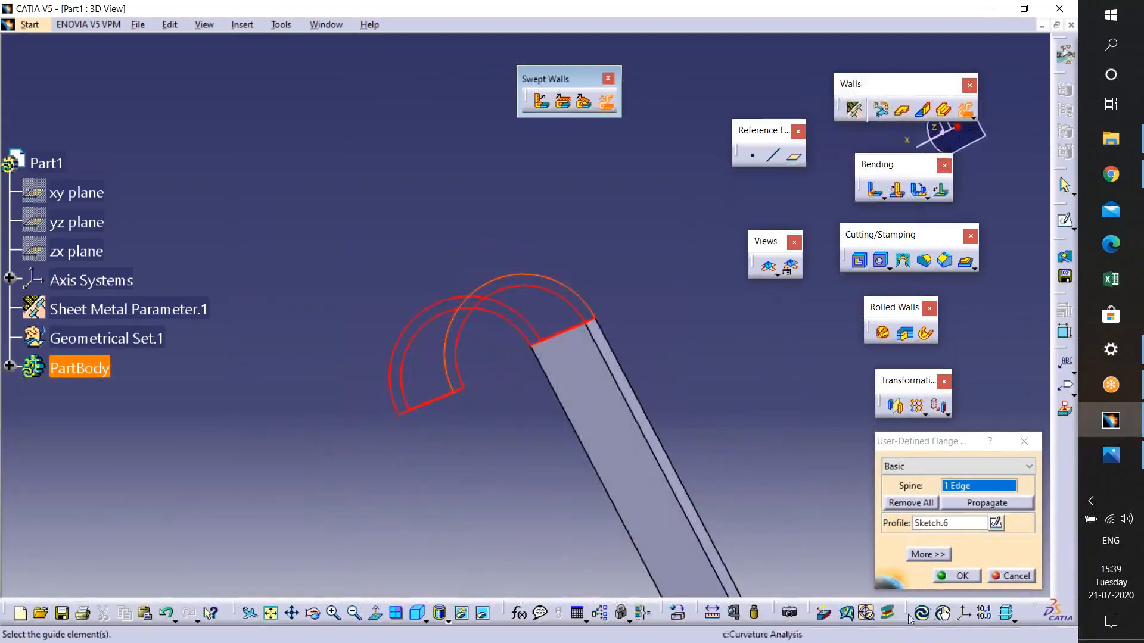
pyautogui.click(960, 576)
pyautogui.moveTo(531, 383); pyautogui.dragTo(485, 349, button='middle')
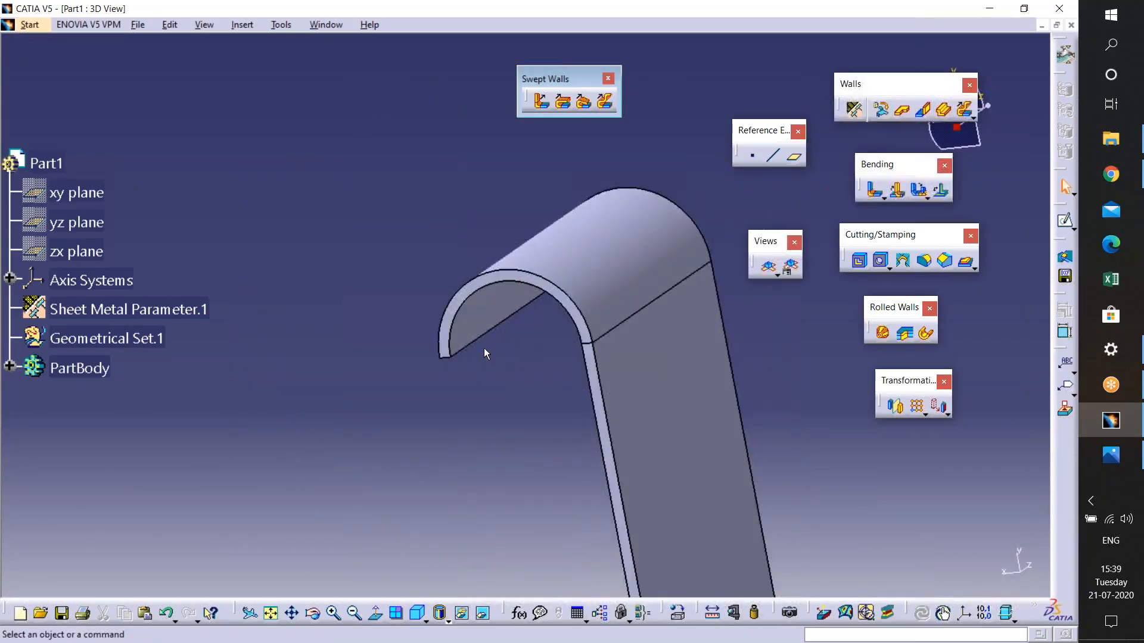
pyautogui.moveTo(482, 351); pyautogui.dragTo(536, 353, button='middle')
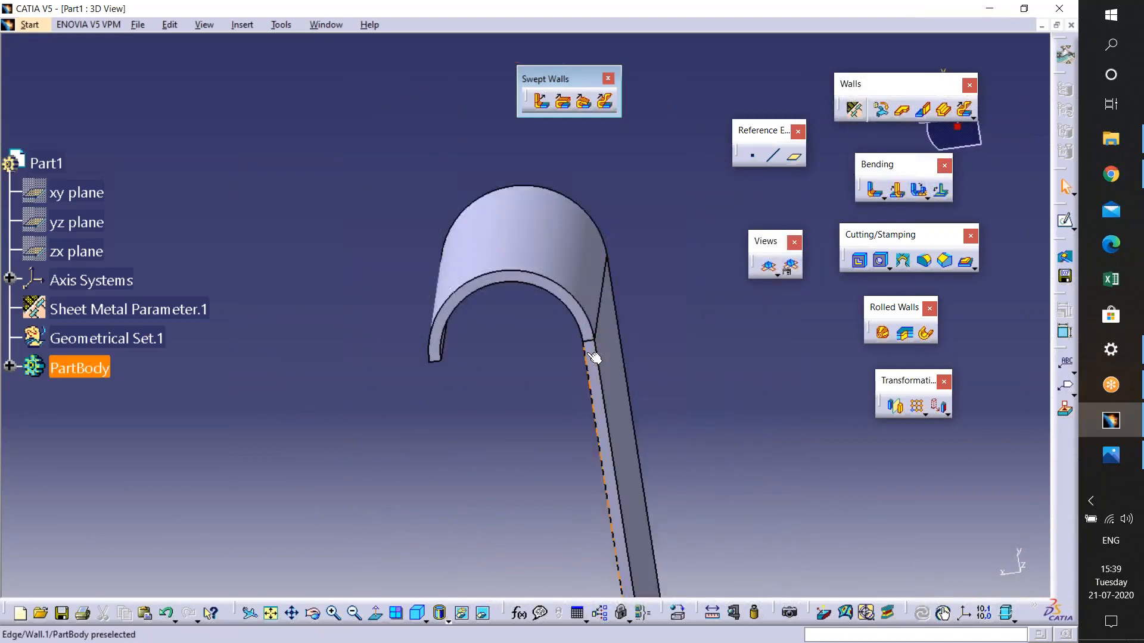
pyautogui.hotkey('ctrl', 'z')
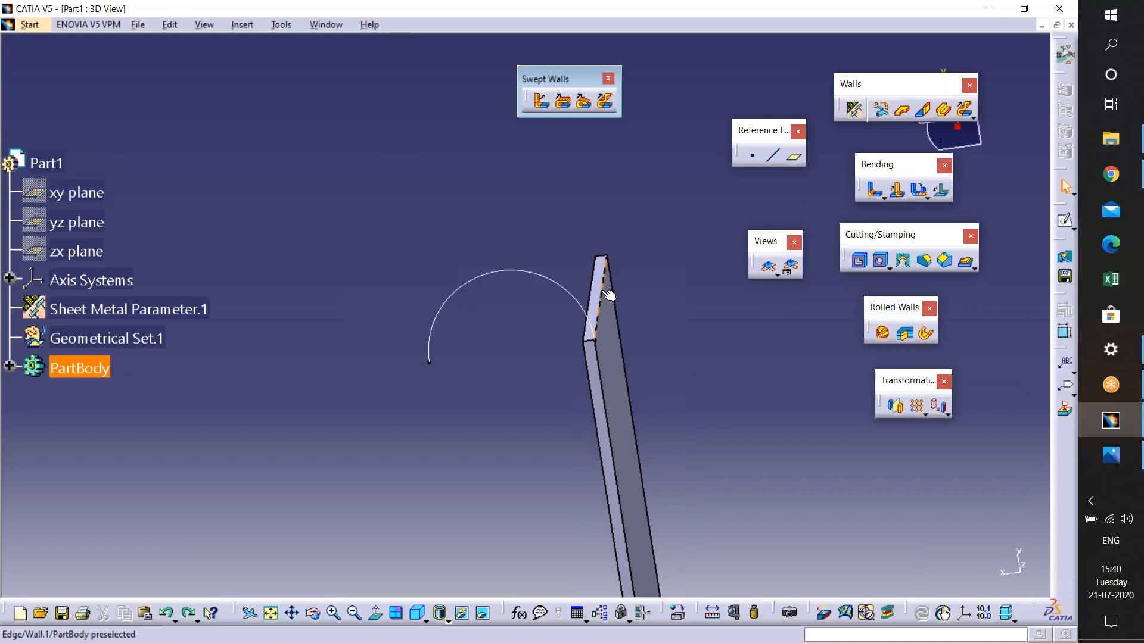
# - Close the Swept Walls command group and nudge the Walls command group slightly lower
pyautogui.click(610, 514)
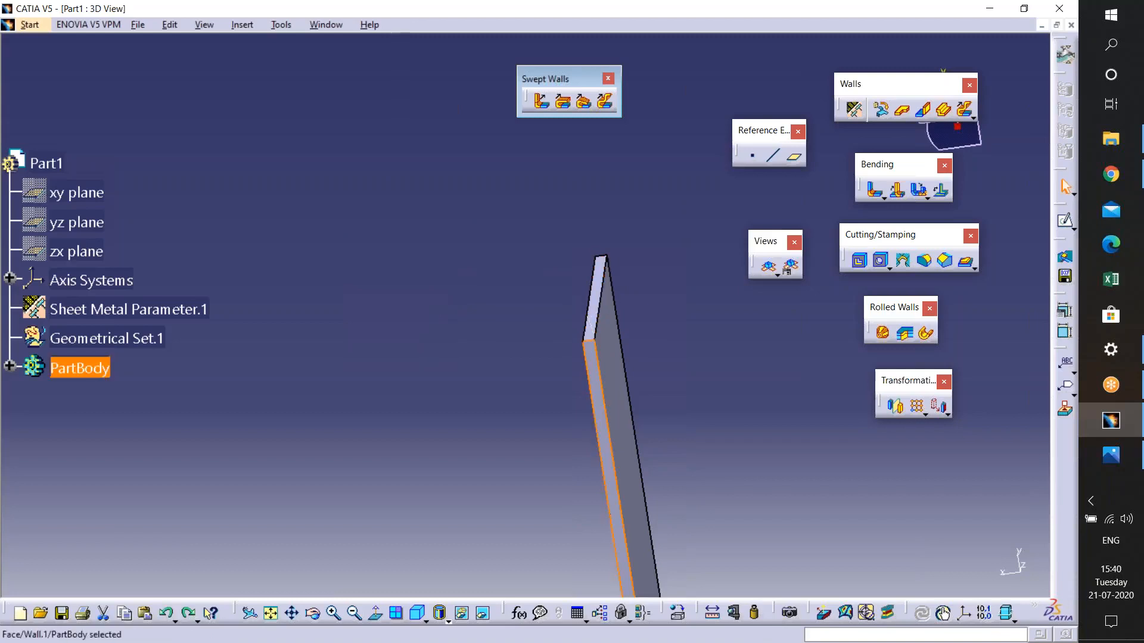
pyautogui.click(608, 78)
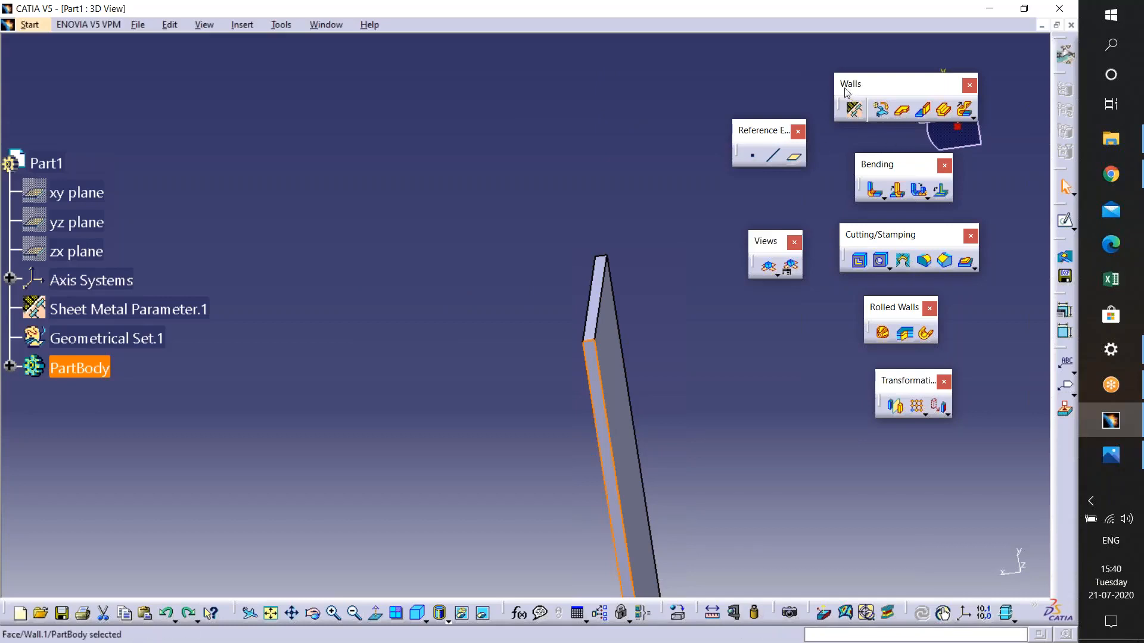
pyautogui.moveTo(844, 90); pyautogui.dragTo(843, 95)
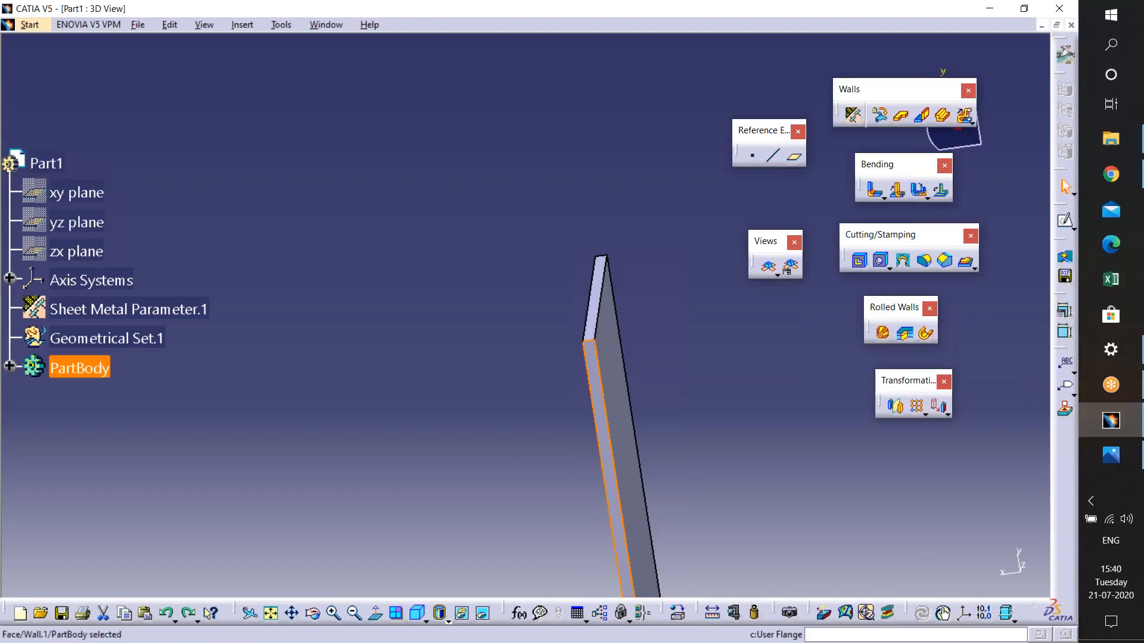
# - Undo the last two operations on the part
pyautogui.press('Escape')
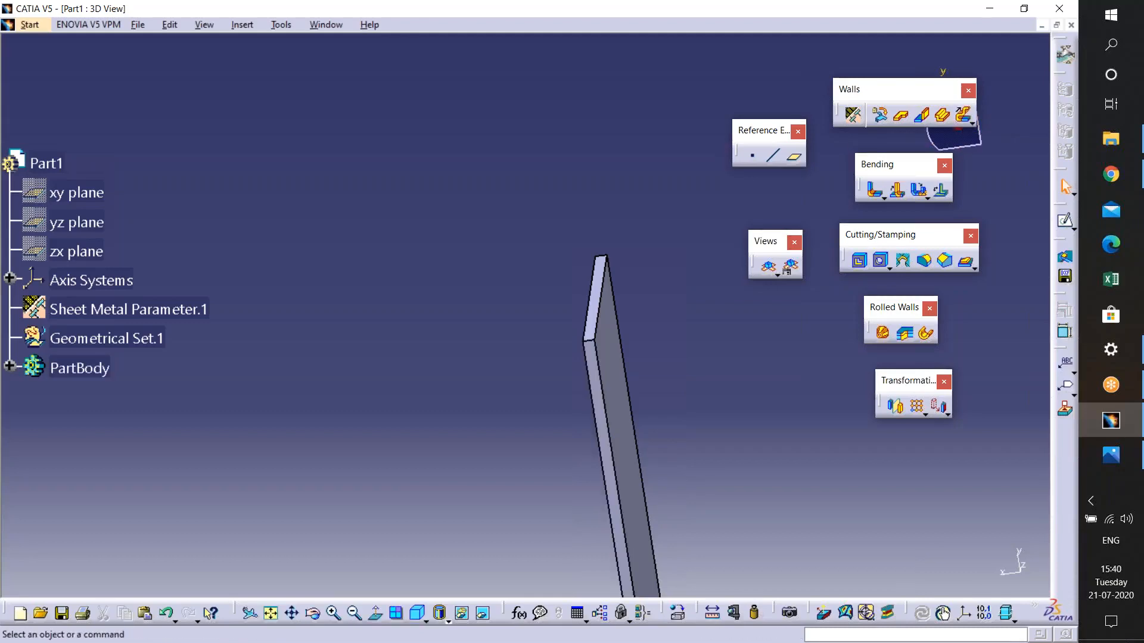
pyautogui.moveTo(673, 360); pyautogui.dragTo(676, 499, button='middle')
pyautogui.hotkey('ctrl', 'z')
pyautogui.hotkey('ctrl', 'z')
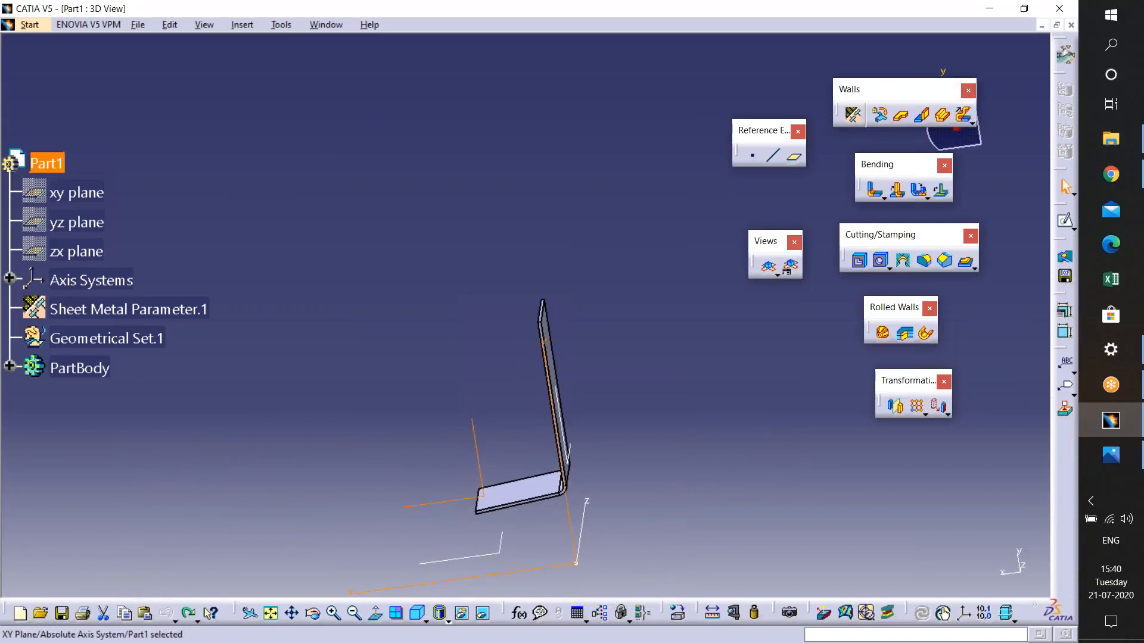
pyautogui.moveTo(583, 429); pyautogui.dragTo(536, 501, button='middle')
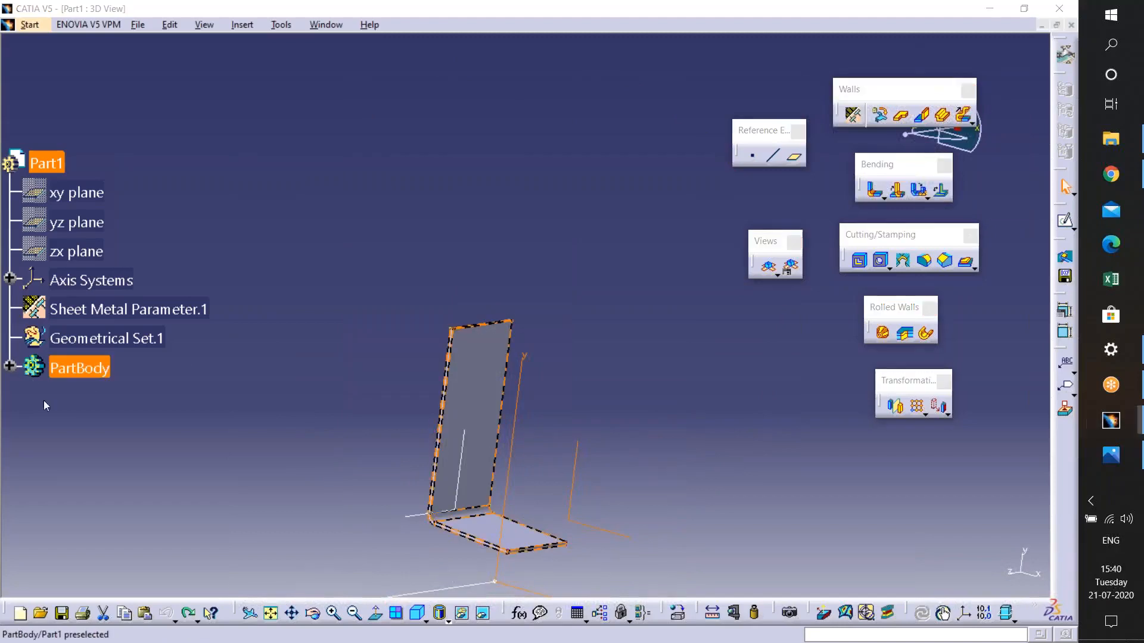
pyautogui.click(90, 438)
pyautogui.click(10, 365)
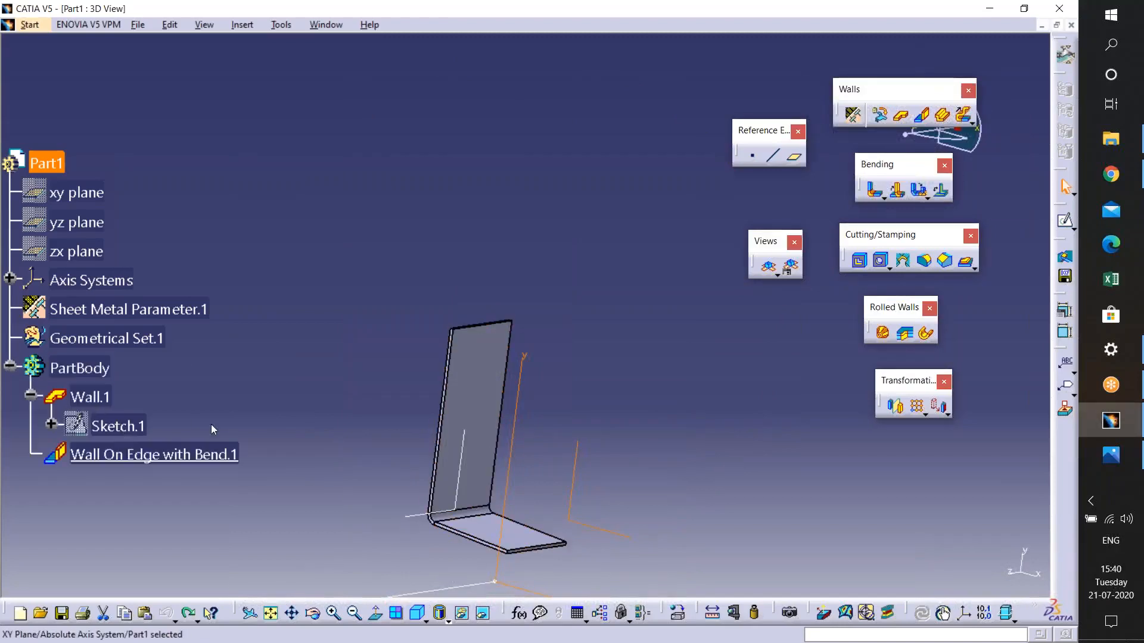
pyautogui.rightClick(89, 397)
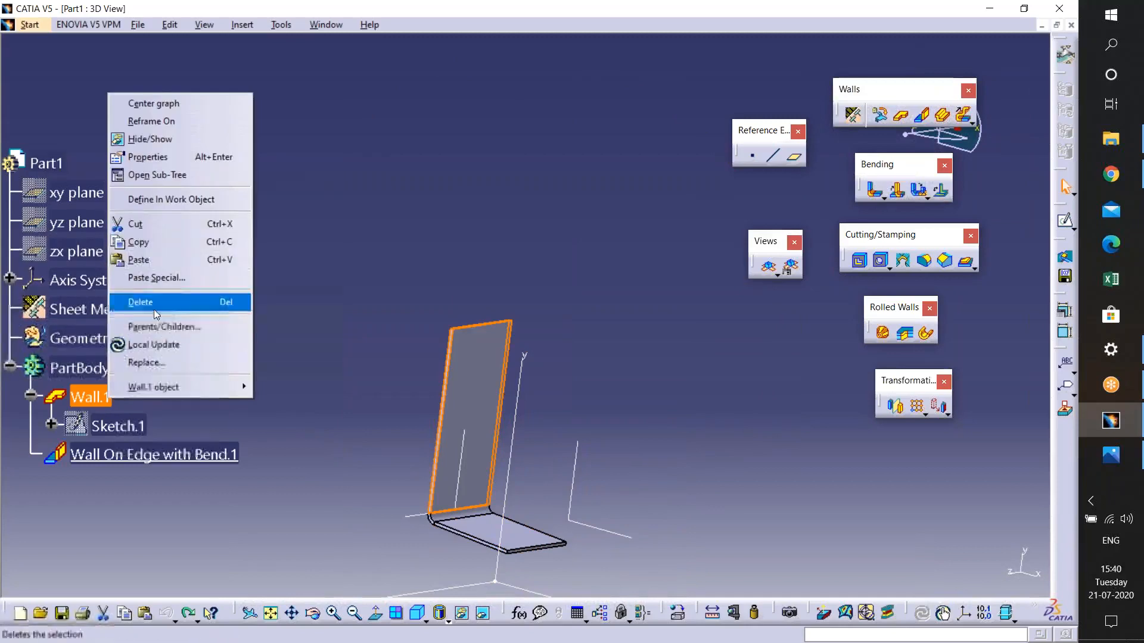
pyautogui.click(154, 310)
pyautogui.click(653, 363)
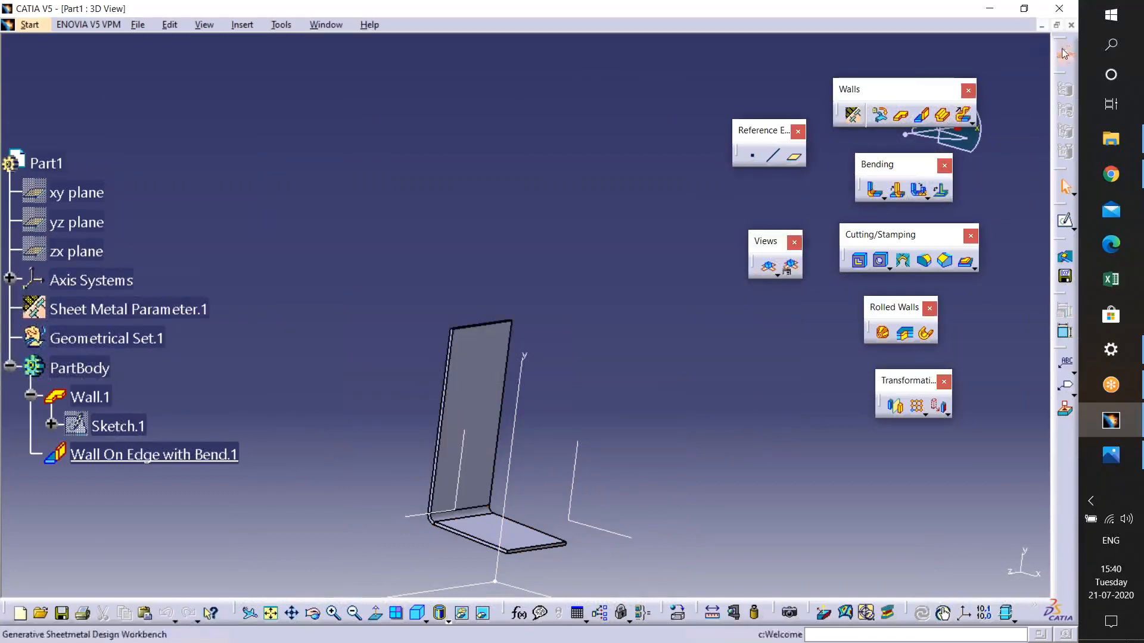
# - Close the current part without saving and start a new part in Generative Sheetmetal Design
pyautogui.click(1071, 24)
pyautogui.click(574, 361)
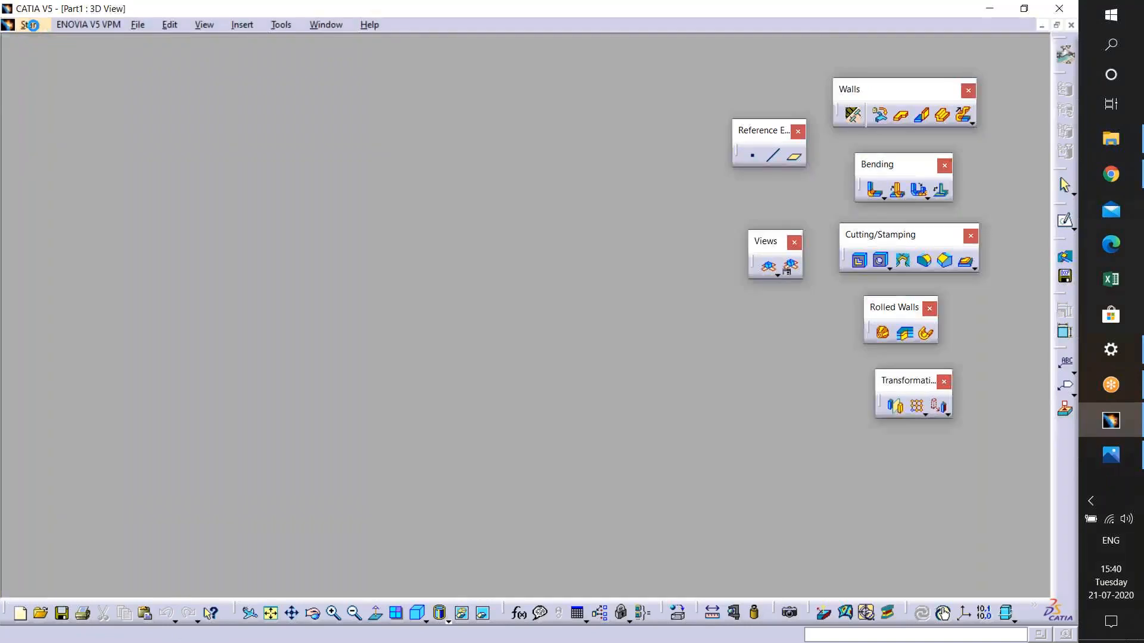
pyautogui.click(15, 24)
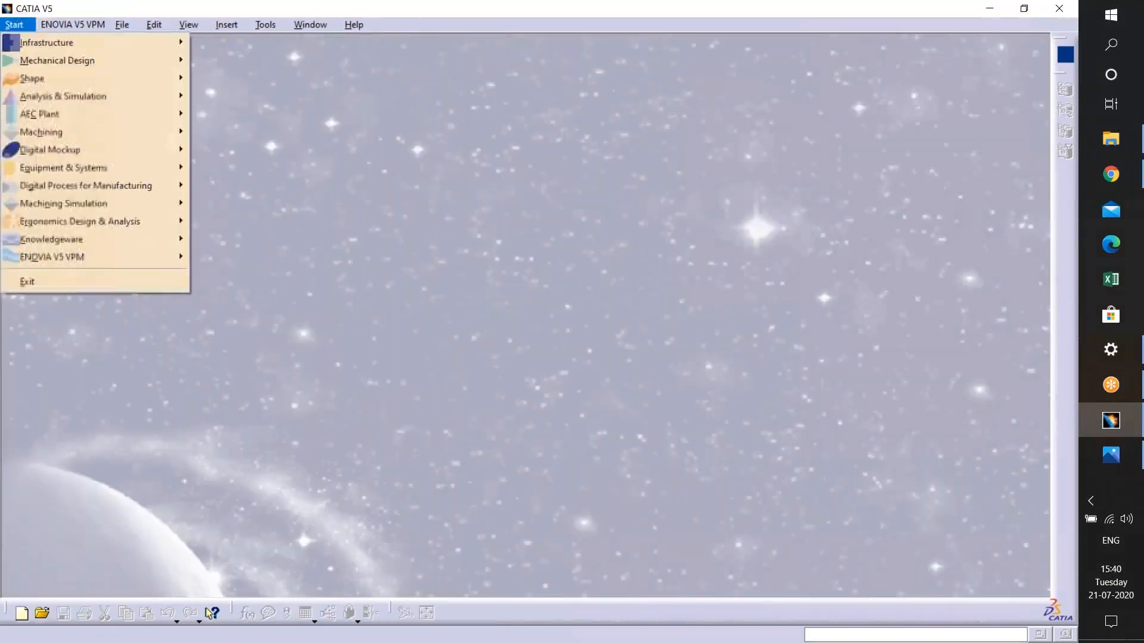
pyautogui.moveTo(47, 60)
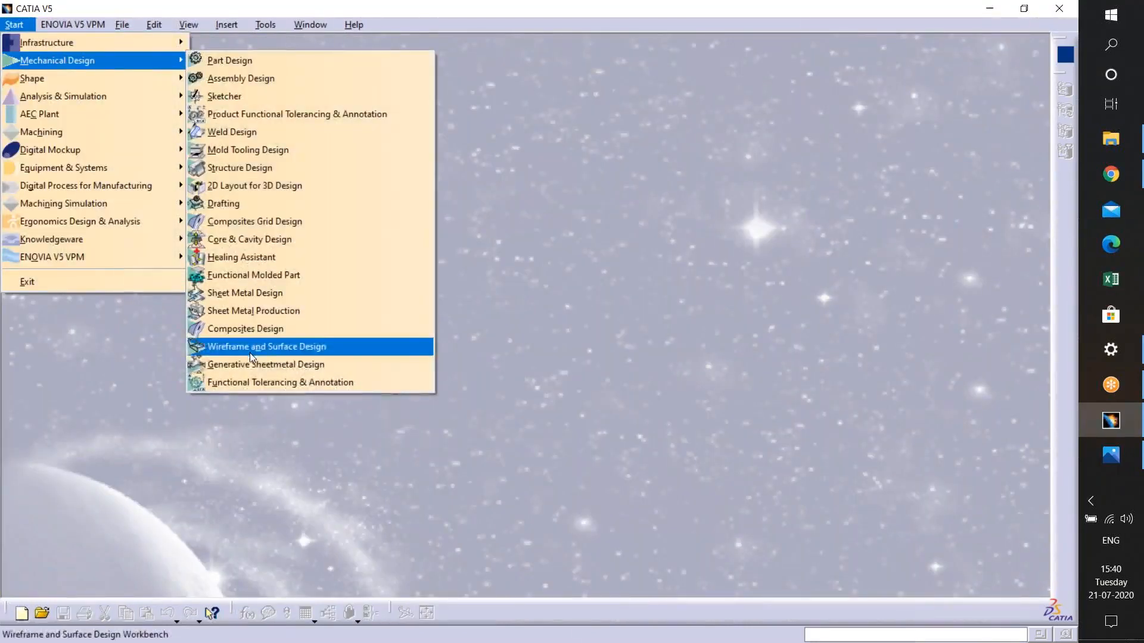
pyautogui.click(251, 363)
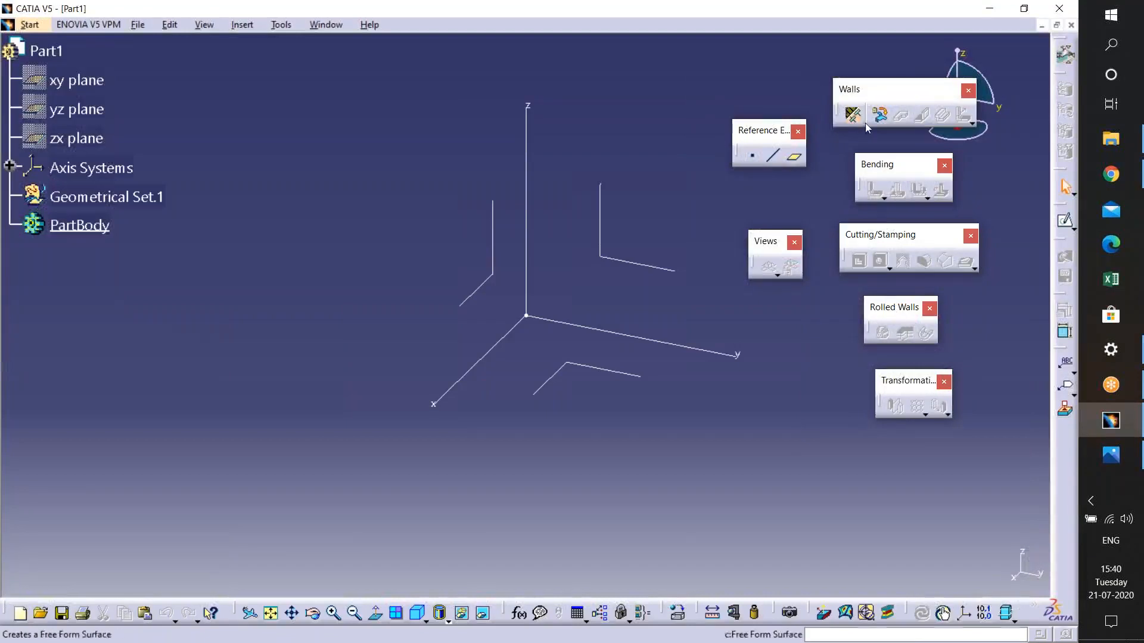
# - Create the sheet metal parameters for the new part with their default values
pyautogui.click(857, 117)
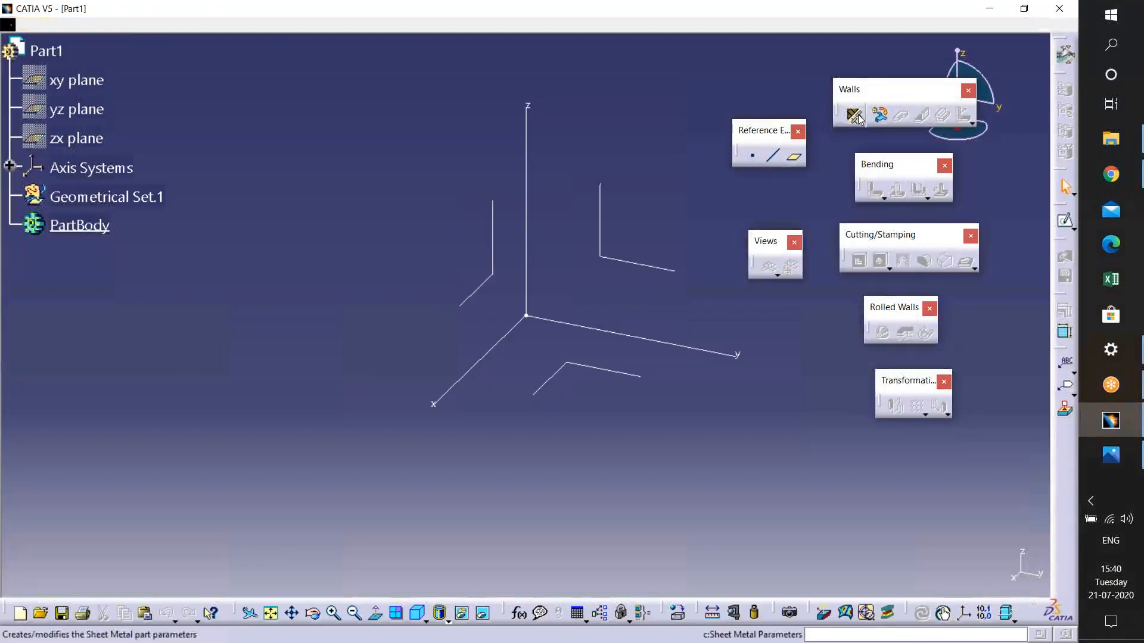
pyautogui.click(868, 396)
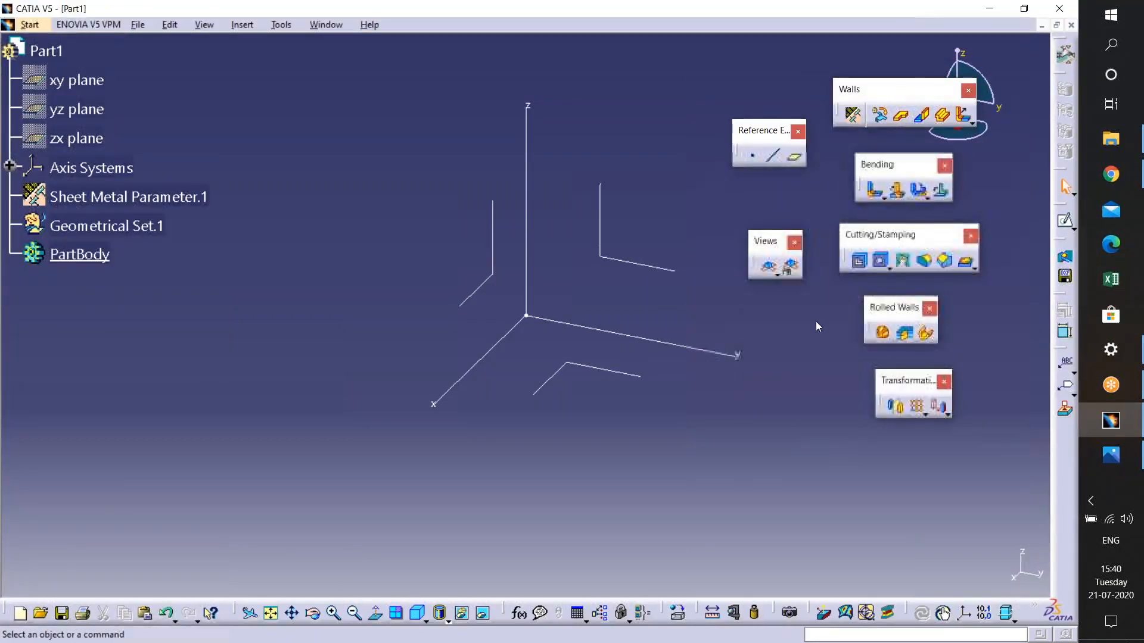
# - Switch to Generative Shape Design and open a new sketch on the yz plane
pyautogui.click(29, 25)
pyautogui.moveTo(48, 62)
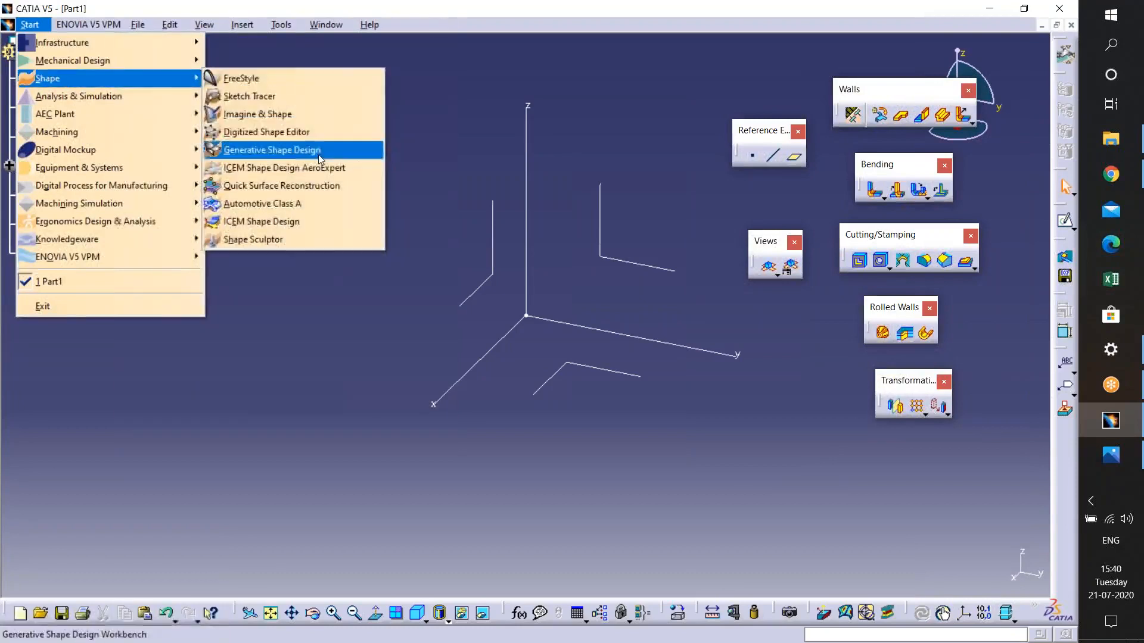
pyautogui.click(280, 148)
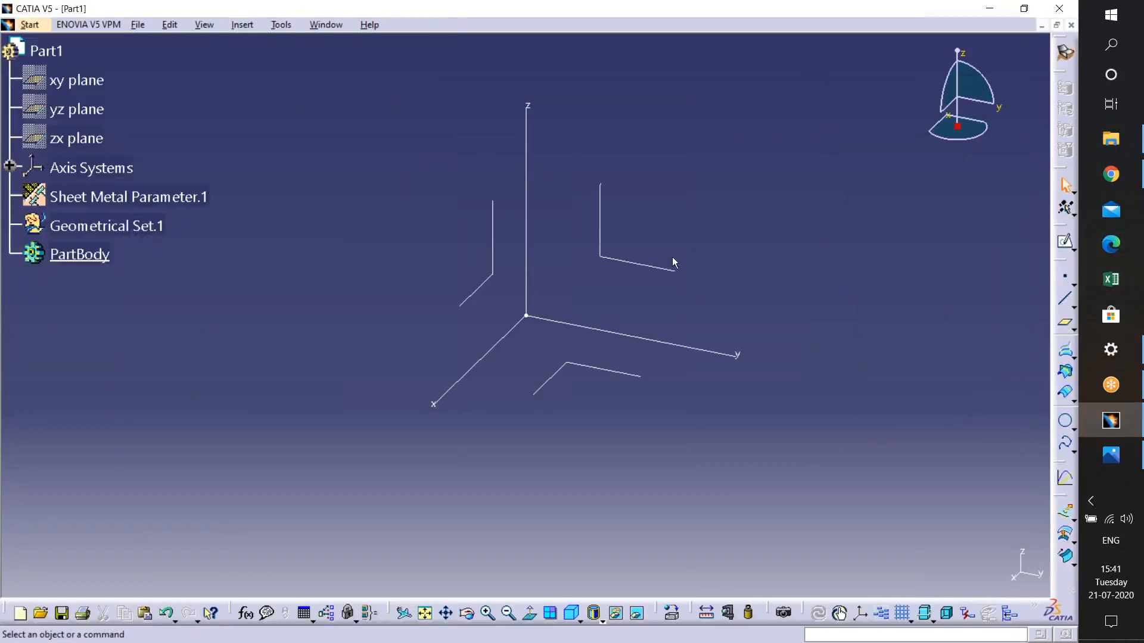
pyautogui.click(648, 267)
pyautogui.click(1065, 241)
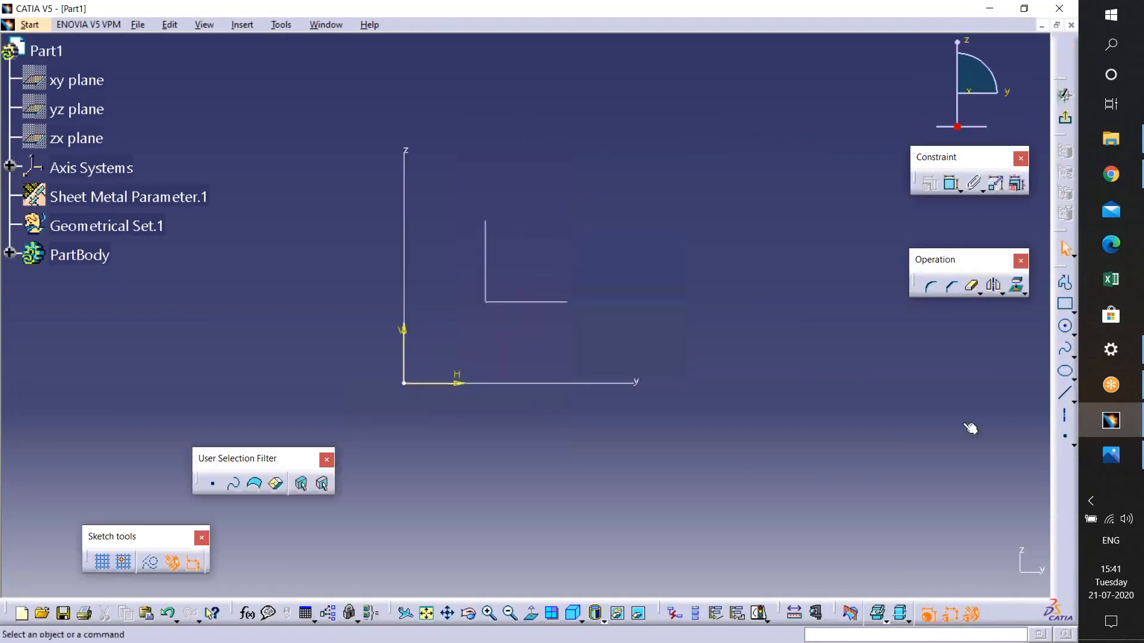
# - Sketch an L-shaped profile with a vertical line and a horizontal line about 138 mm long
pyautogui.click(1065, 282)
pyautogui.click(458, 118)
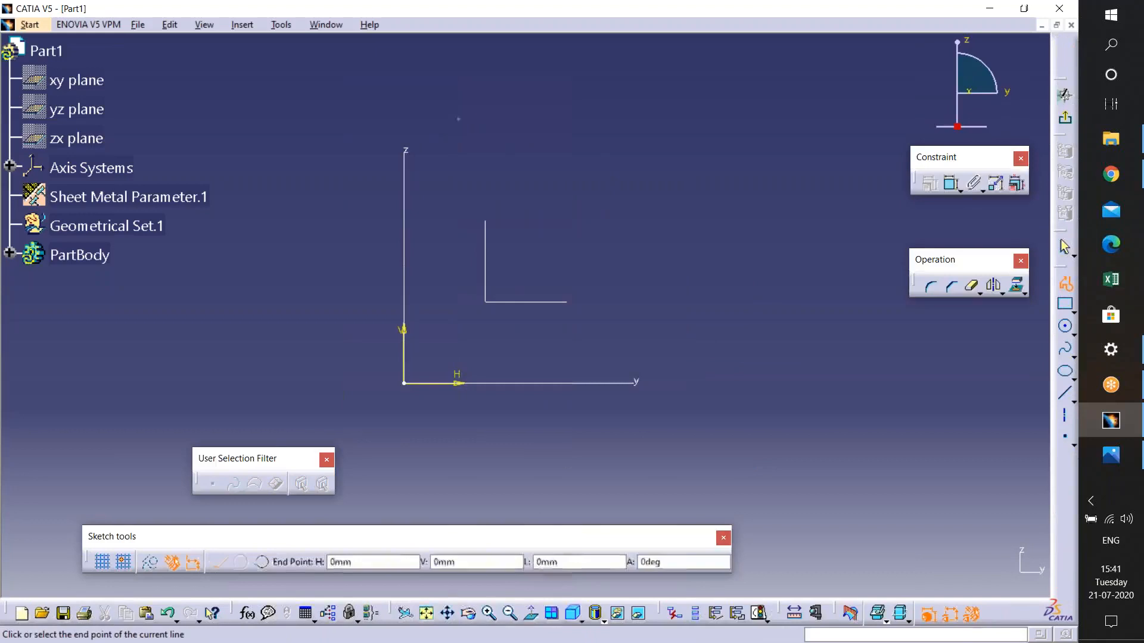
pyautogui.click(458, 333)
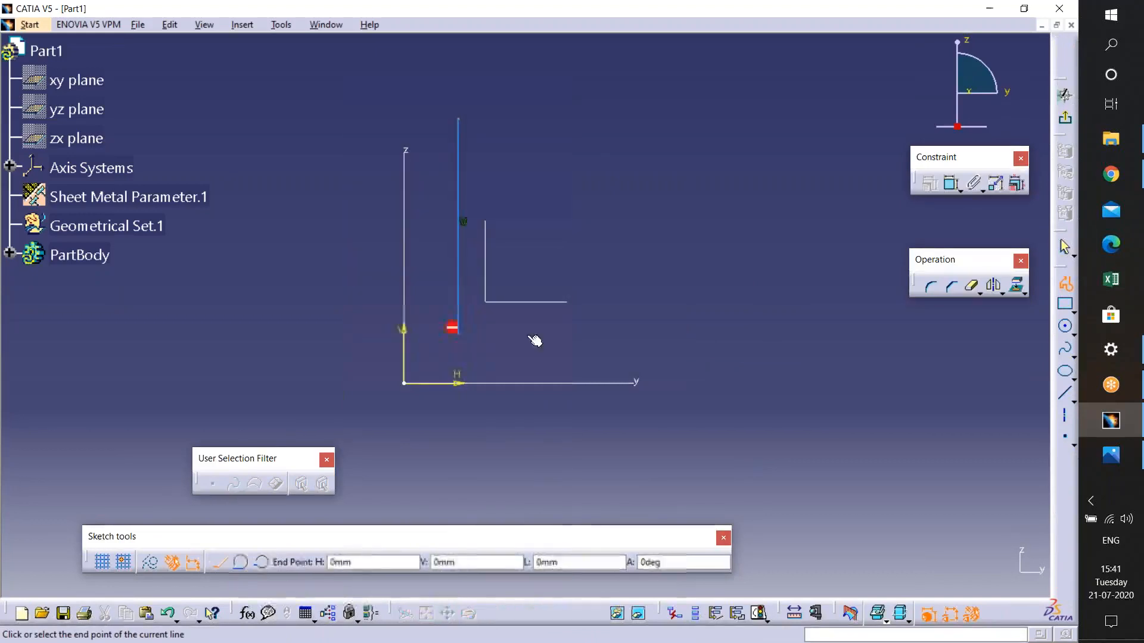
pyautogui.click(722, 336)
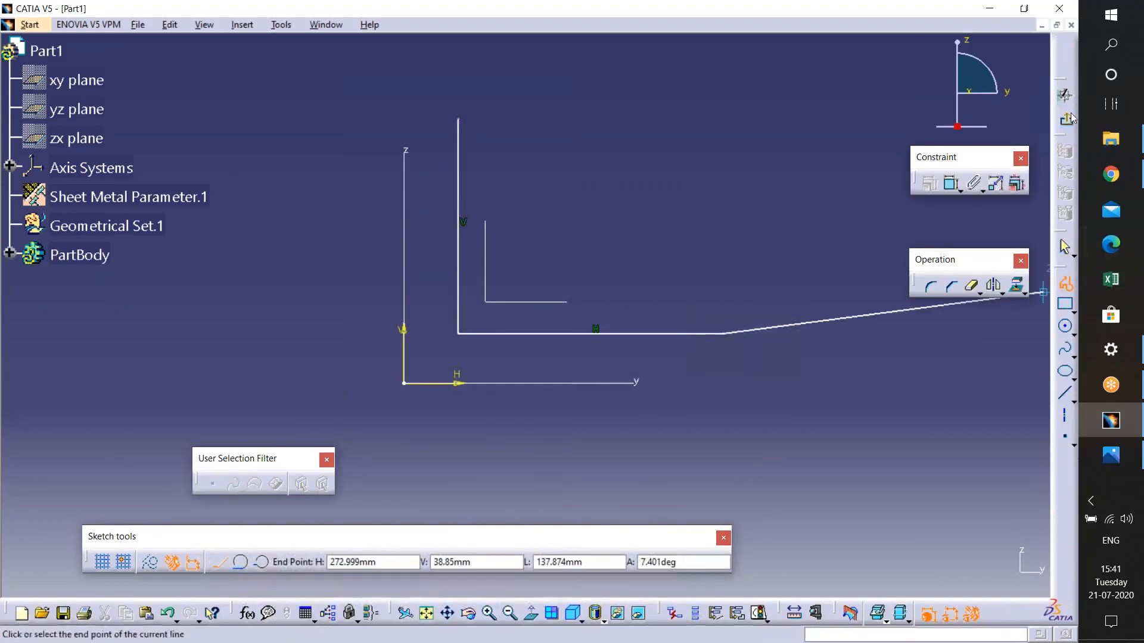
# - Exit the sketcher and extrude the L-shaped profile into a surface
pyautogui.click(1065, 118)
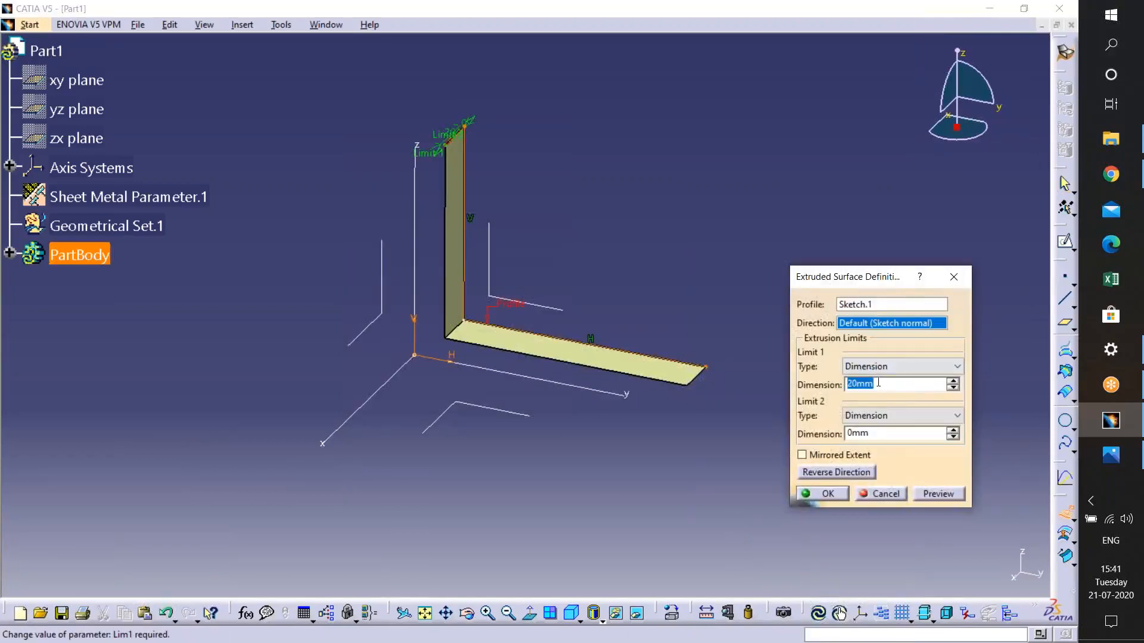
pyautogui.press('Return')
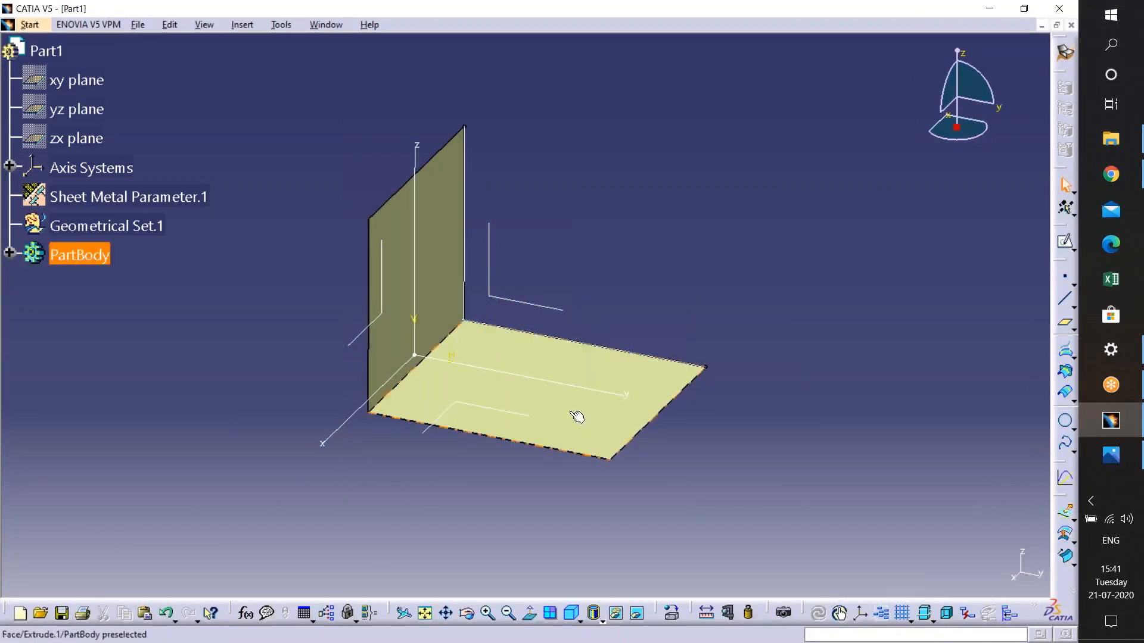
# - Switch to Part Design and thicken the extruded surface by 2 mm with Thick Surface
pyautogui.click(30, 25)
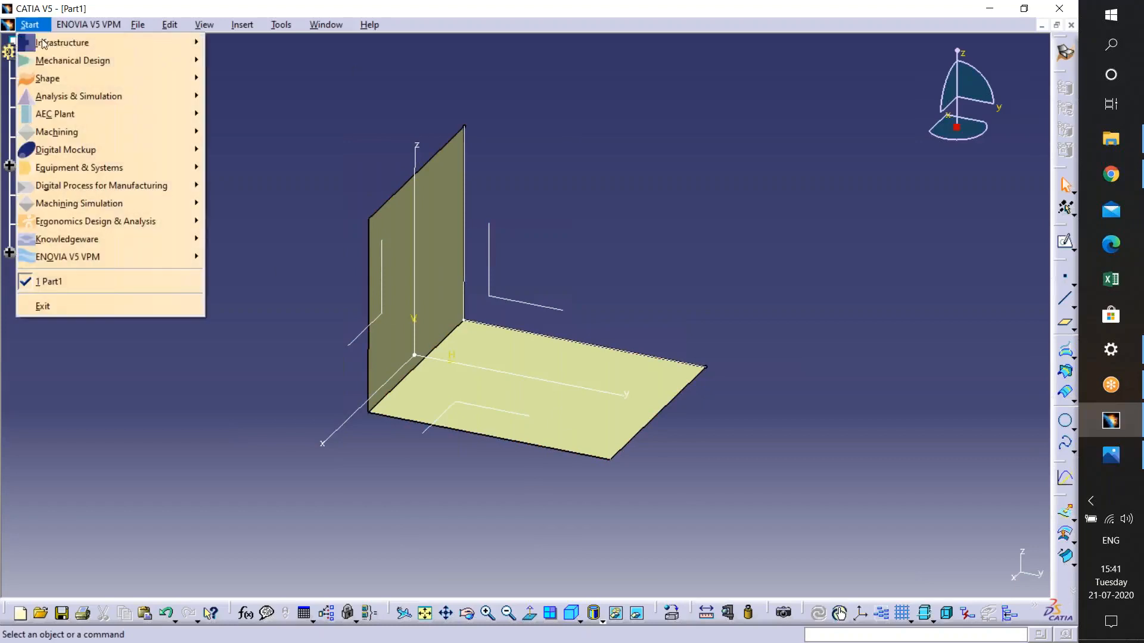
pyautogui.moveTo(44, 60)
pyautogui.click(238, 61)
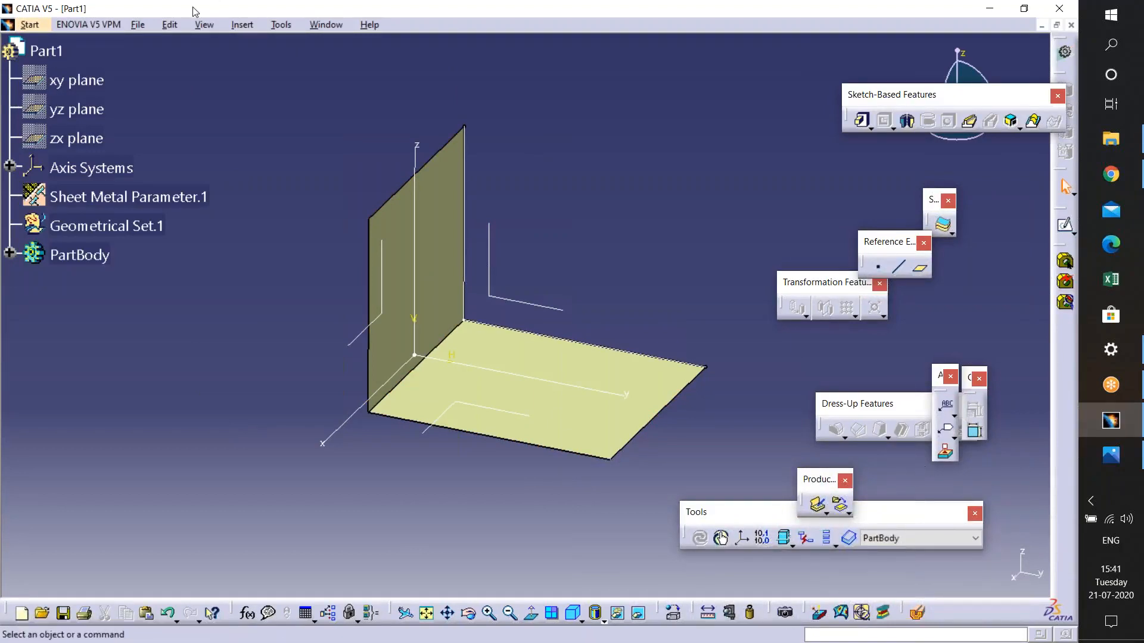
pyautogui.click(255, 25)
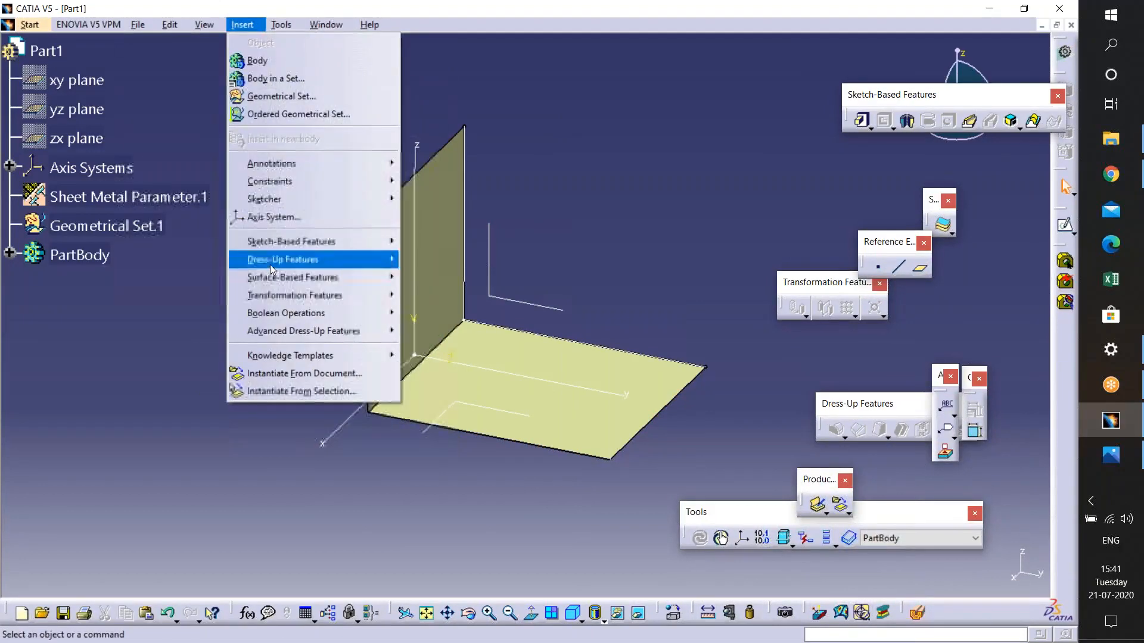
pyautogui.moveTo(268, 278)
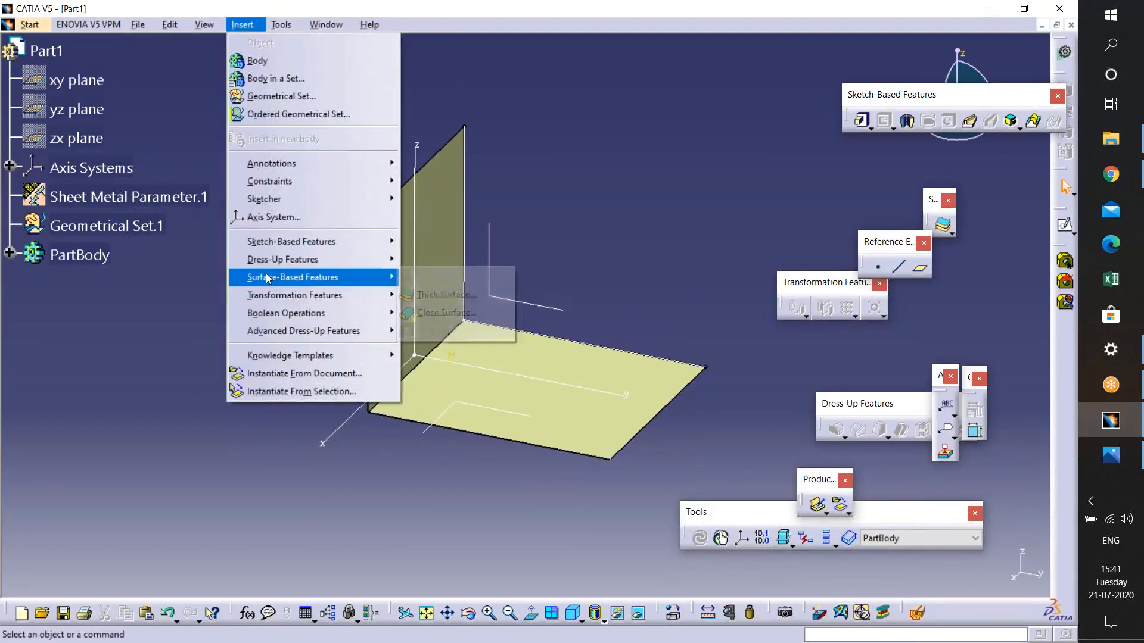
pyautogui.click(456, 295)
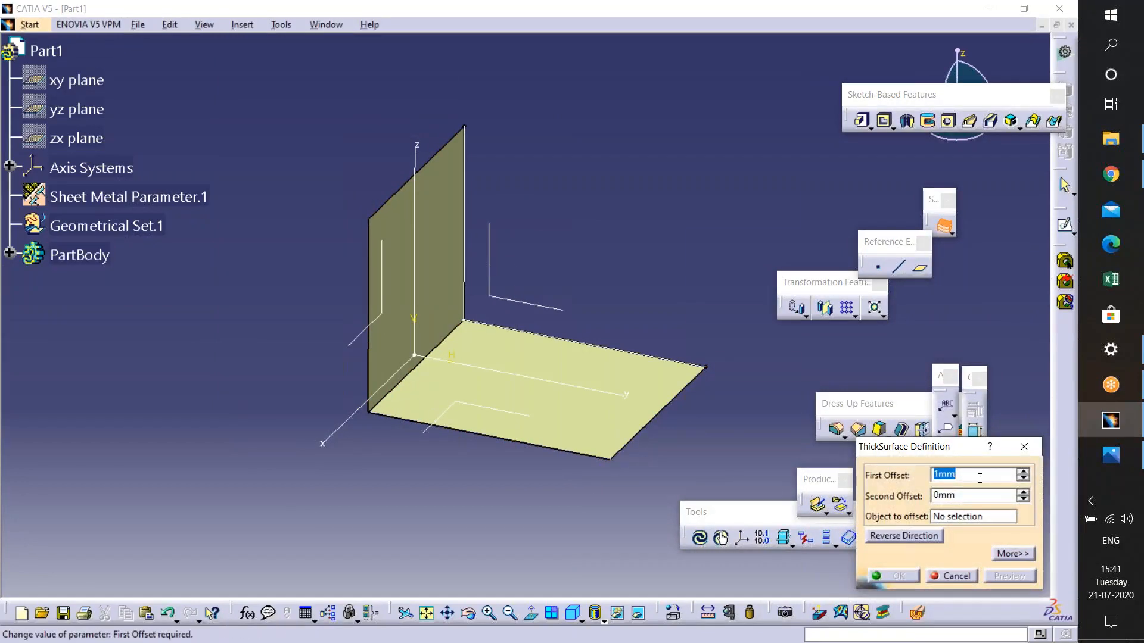
pyautogui.write('2')
pyautogui.press('Return')
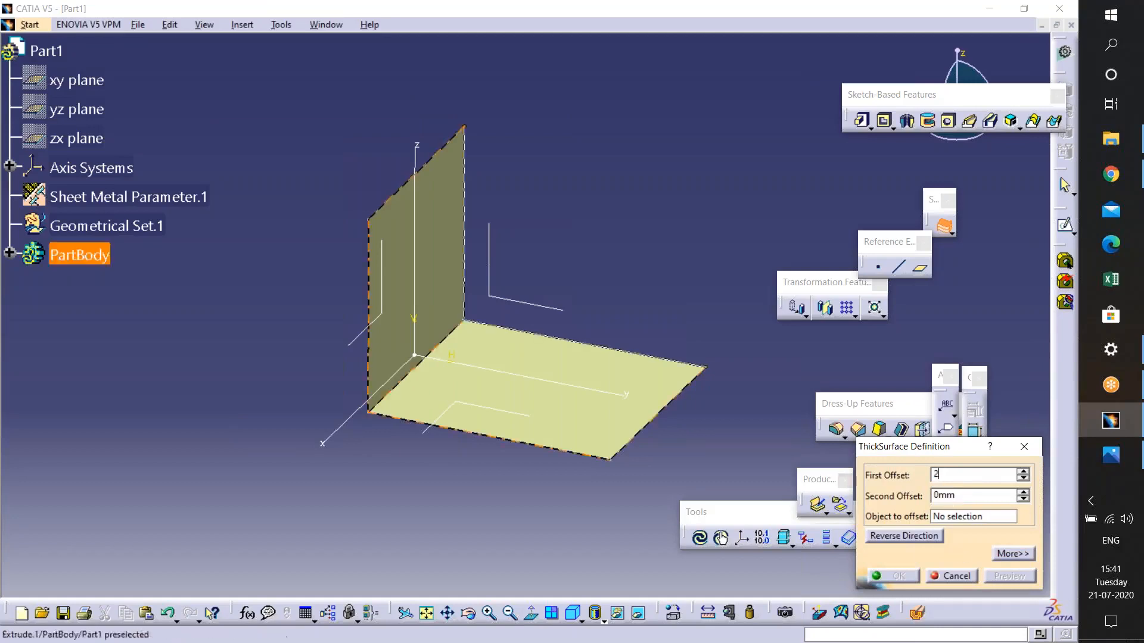
pyautogui.click(492, 337)
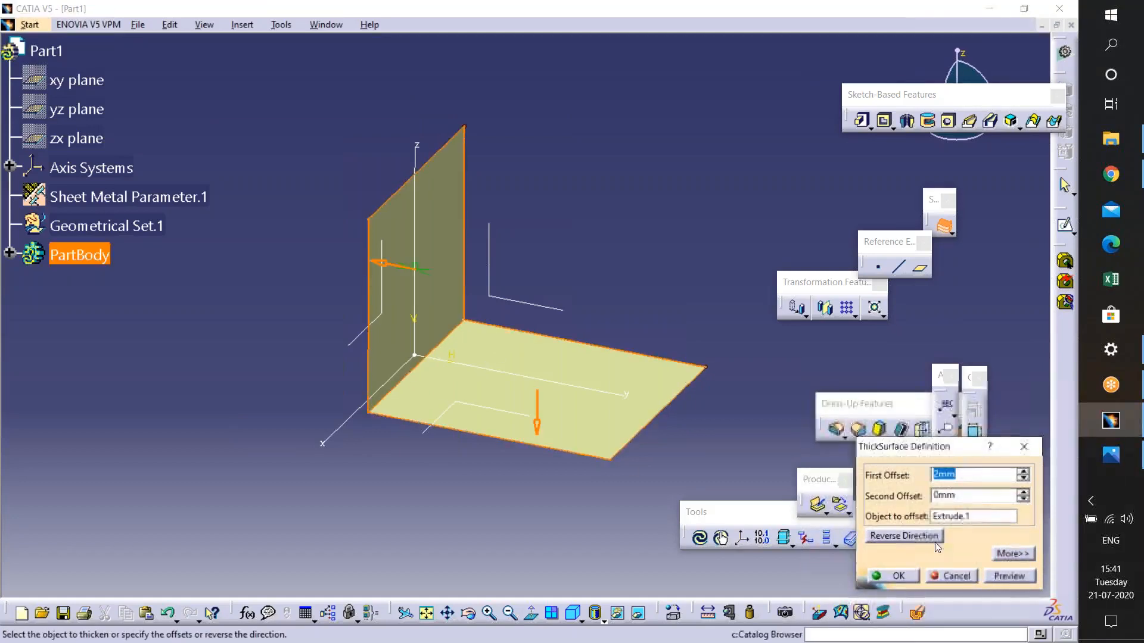
pyautogui.click(898, 579)
# - Hide the extruded surface so only the thickened solid remains shown
pyautogui.moveTo(356, 388); pyautogui.dragTo(356, 309, button='middle')
pyautogui.moveTo(291, 163); pyautogui.dragTo(296, 191, button='middle')
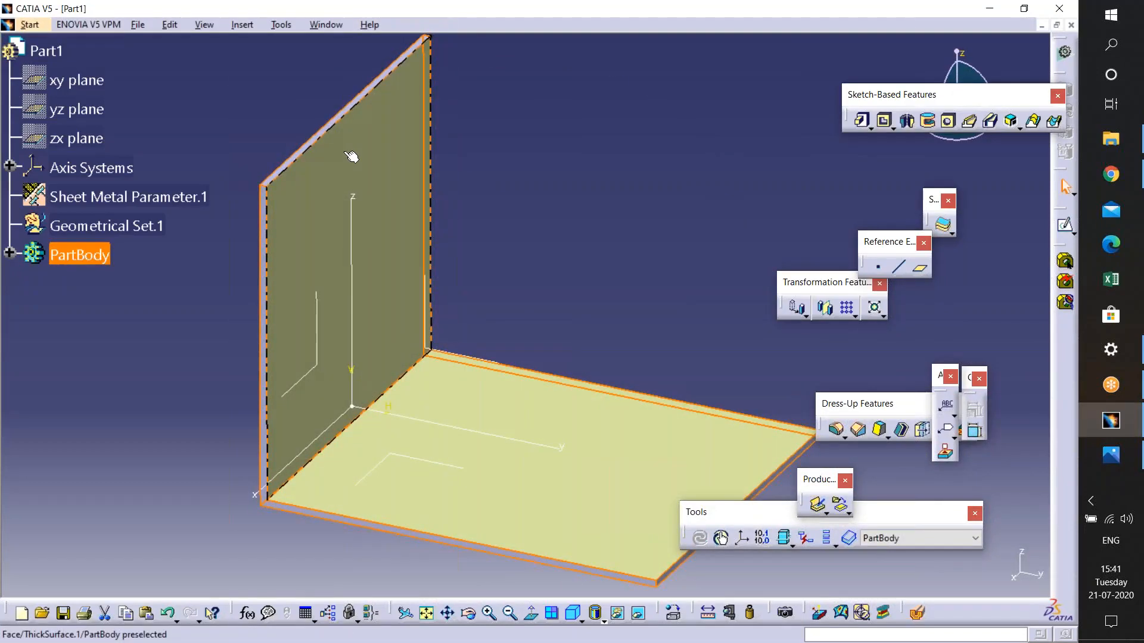
pyautogui.moveTo(554, 190); pyautogui.dragTo(559, 281, button='middle')
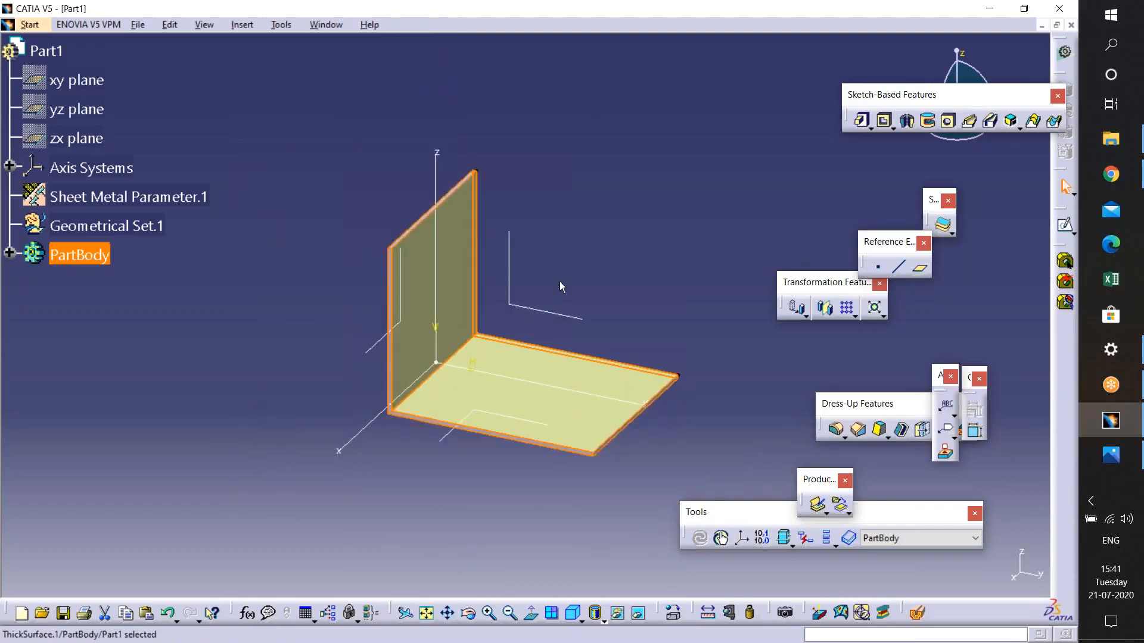
pyautogui.moveTo(537, 321); pyautogui.dragTo(485, 86, button='middle')
pyautogui.moveTo(481, 205); pyautogui.dragTo(467, 350, button='middle')
pyautogui.rightClick(466, 351)
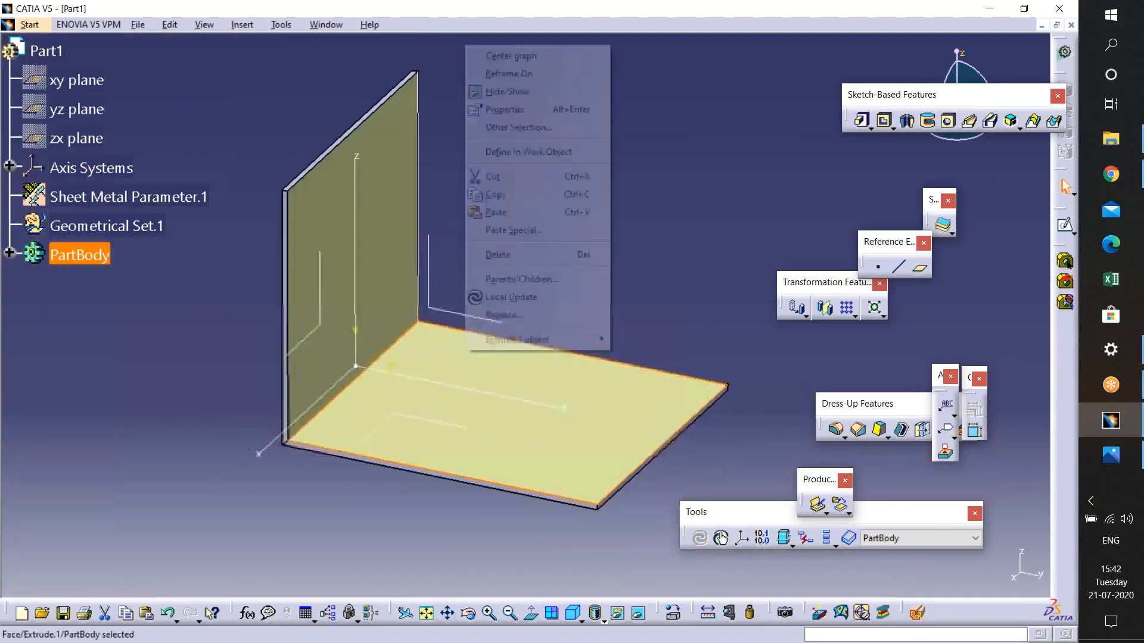
pyautogui.click(447, 185)
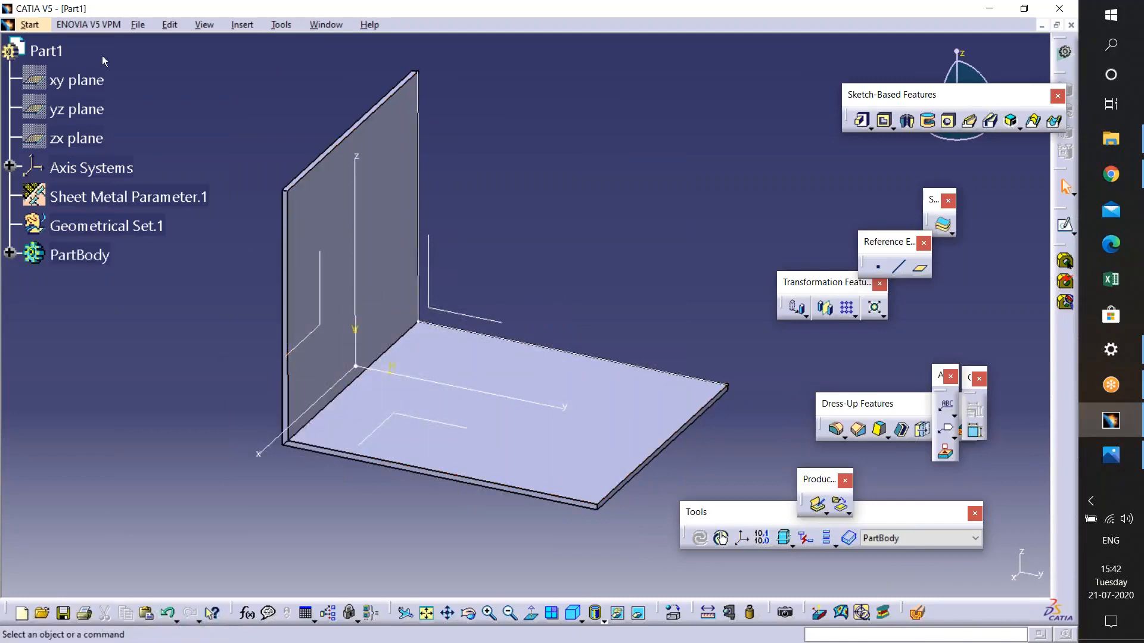
# - Switch back to the Generative Sheetmetal Design workbench
pyautogui.click(31, 24)
pyautogui.moveTo(113, 60)
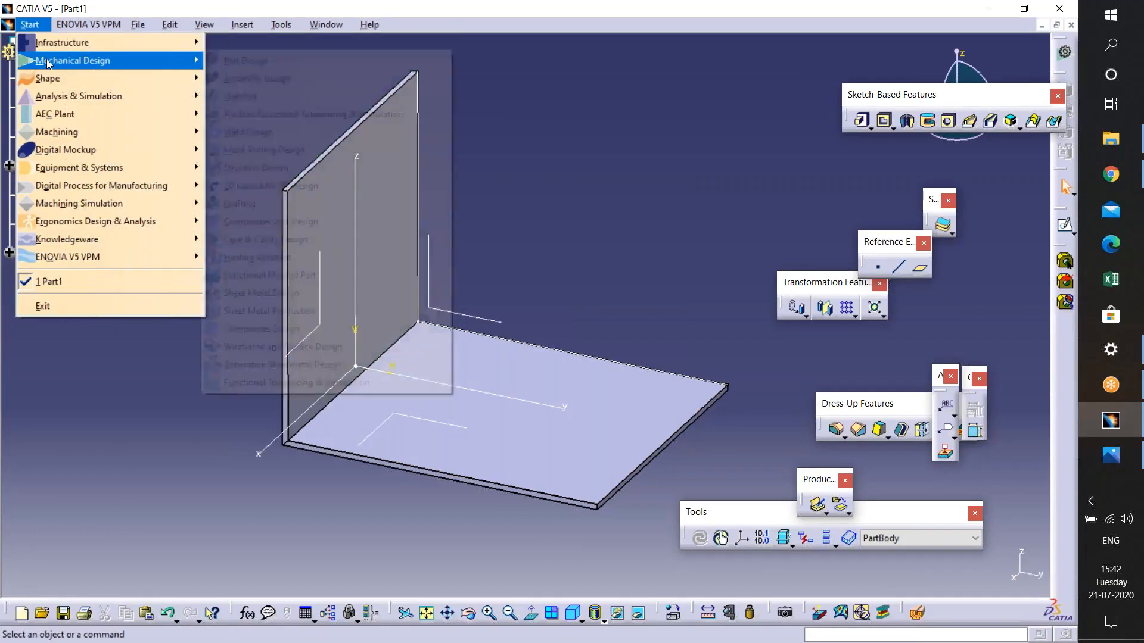
pyautogui.click(330, 366)
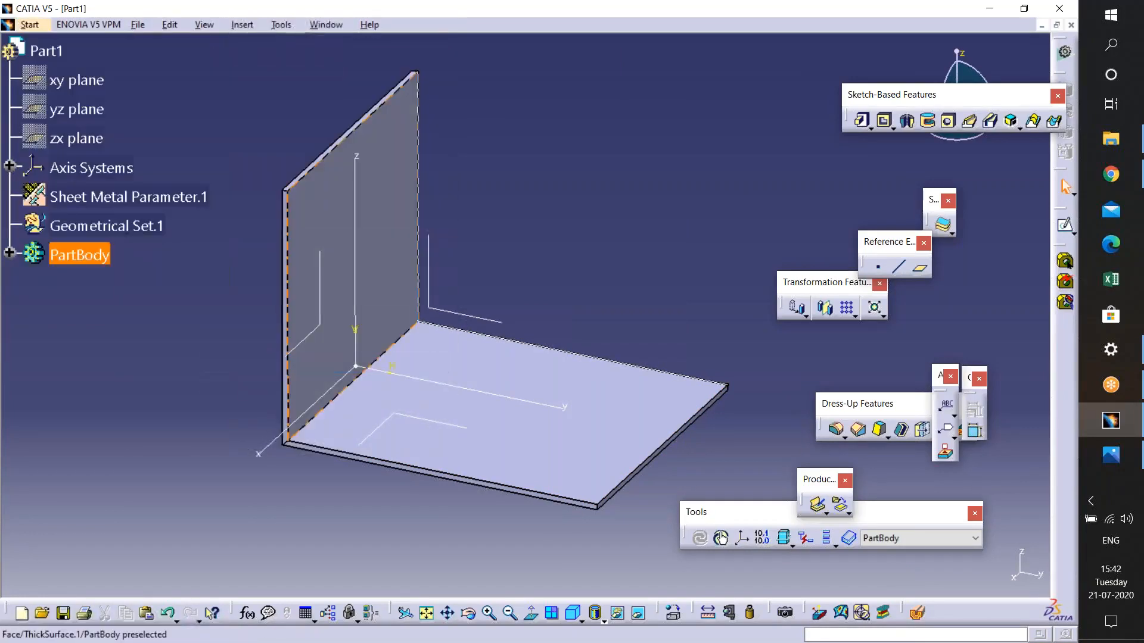
pyautogui.moveTo(675, 348); pyautogui.dragTo(705, 398, button='middle')
pyautogui.click(670, 348)
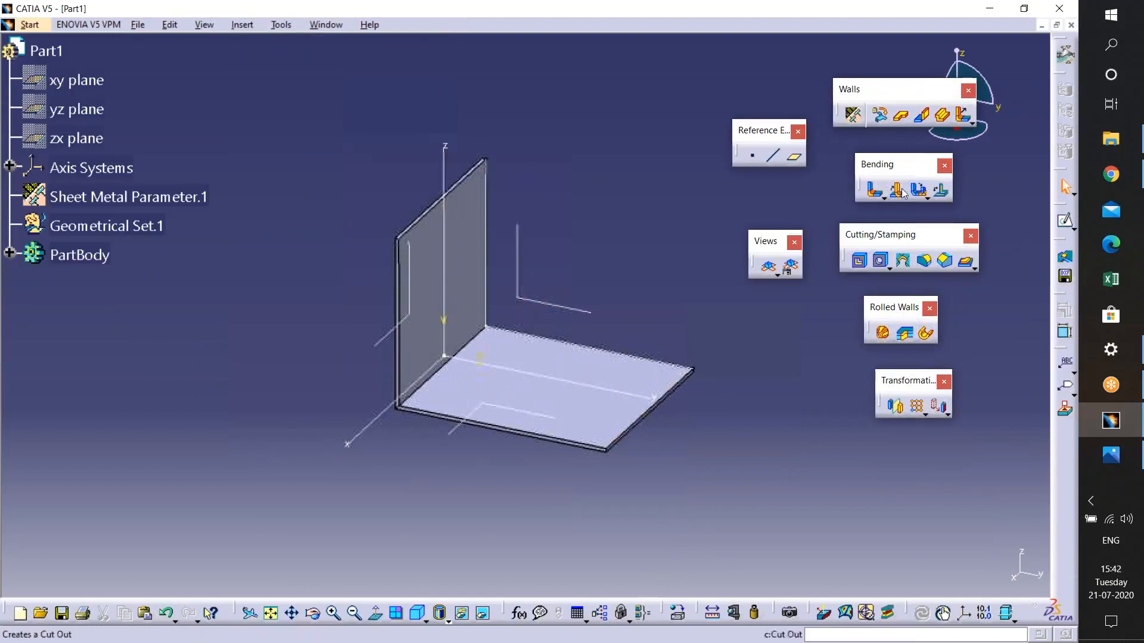
# - Recognize the thickened solid as sheet metal using the horizontal plate's top face as reference face, then close the warnings
pyautogui.click(880, 117)
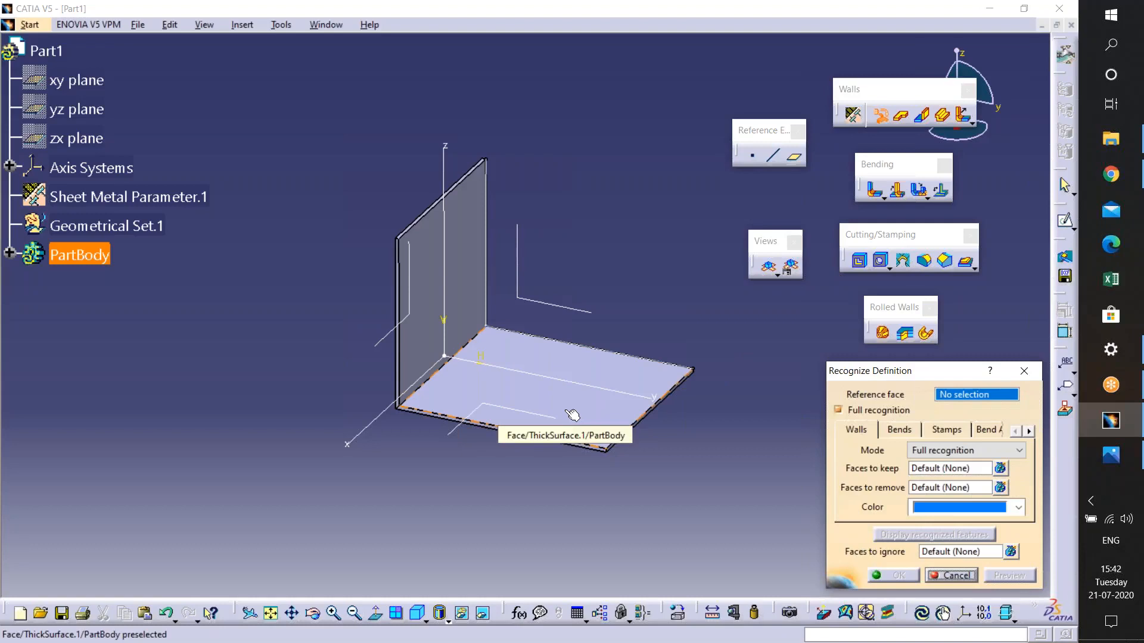
pyautogui.moveTo(554, 417); pyautogui.dragTo(602, 384, button='middle')
pyautogui.moveTo(271, 488); pyautogui.dragTo(572, 239, button='middle')
pyautogui.moveTo(477, 554); pyautogui.dragTo(543, 244, button='middle')
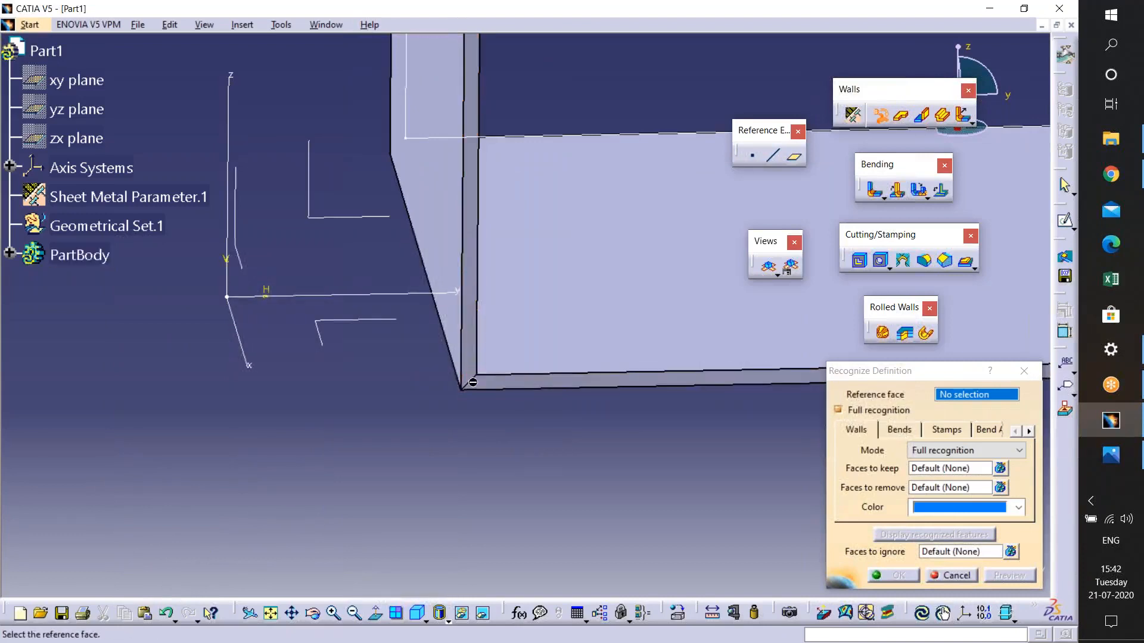
pyautogui.moveTo(572, 292); pyautogui.dragTo(408, 306, button='middle')
pyautogui.moveTo(513, 351); pyautogui.dragTo(607, 345, button='middle')
pyautogui.click(606, 346)
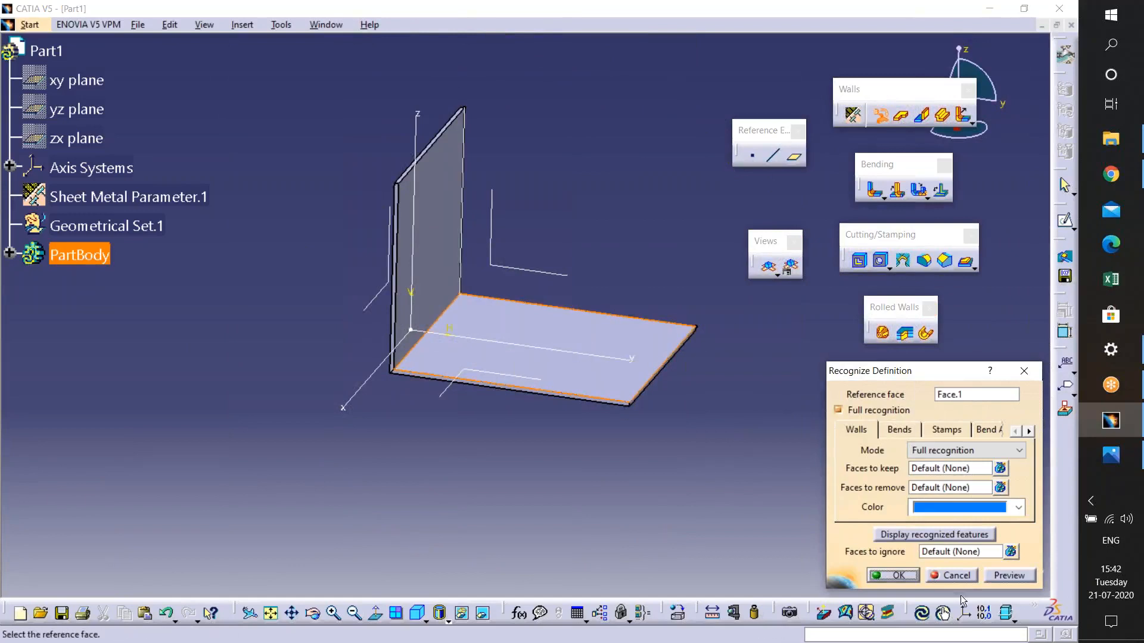
pyautogui.click(913, 580)
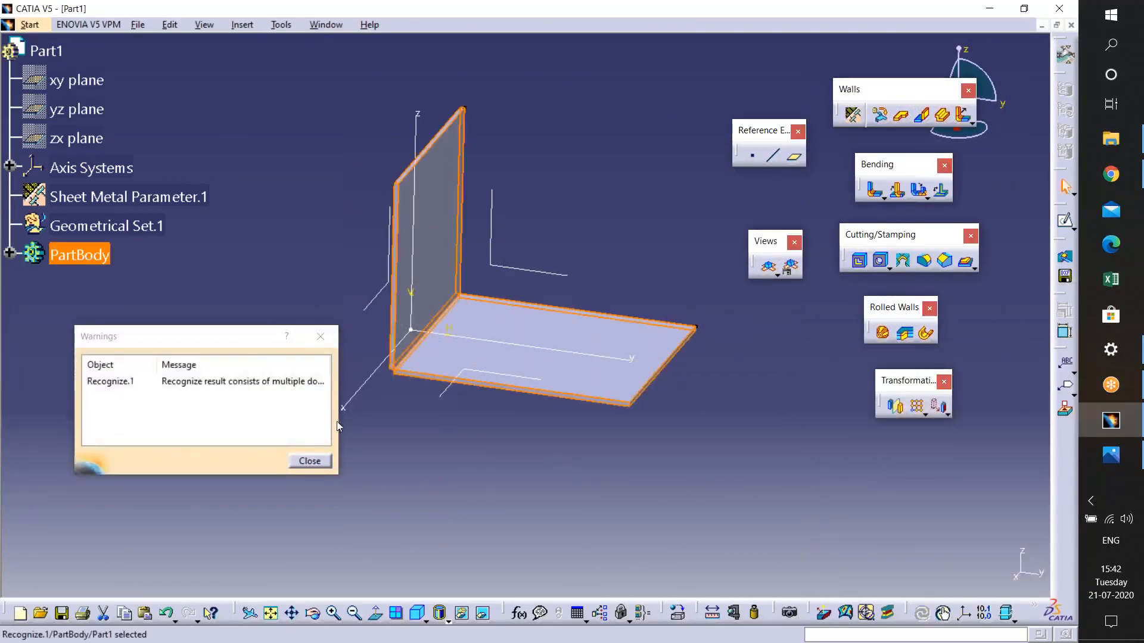
pyautogui.moveTo(338, 345); pyautogui.dragTo(852, 345)
pyautogui.moveTo(338, 363); pyautogui.dragTo(643, 365)
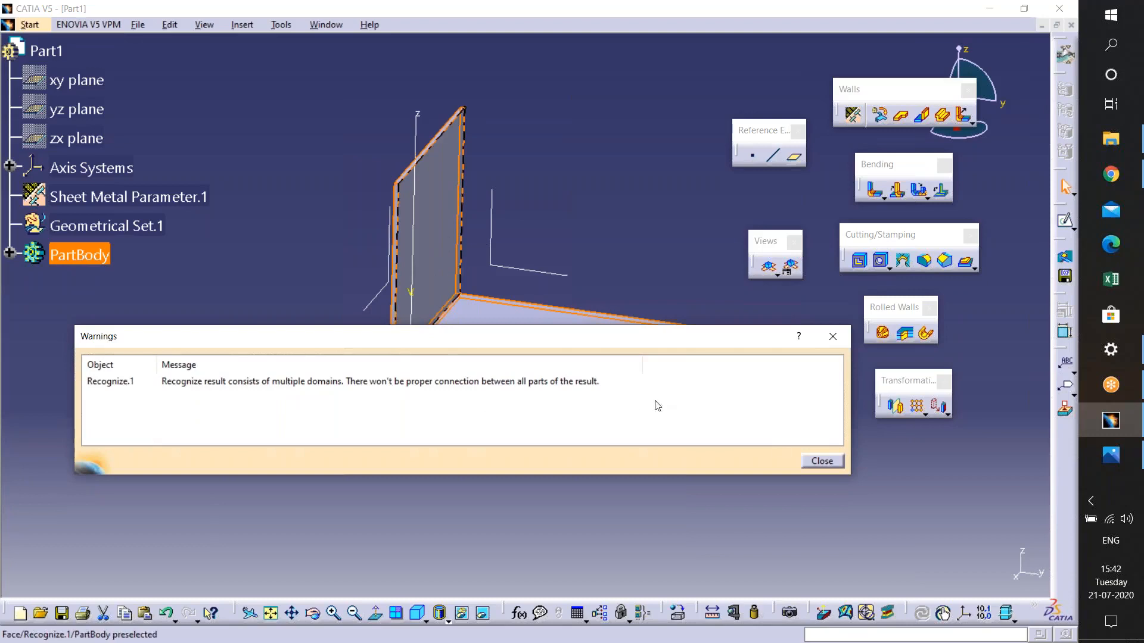
pyautogui.click(821, 461)
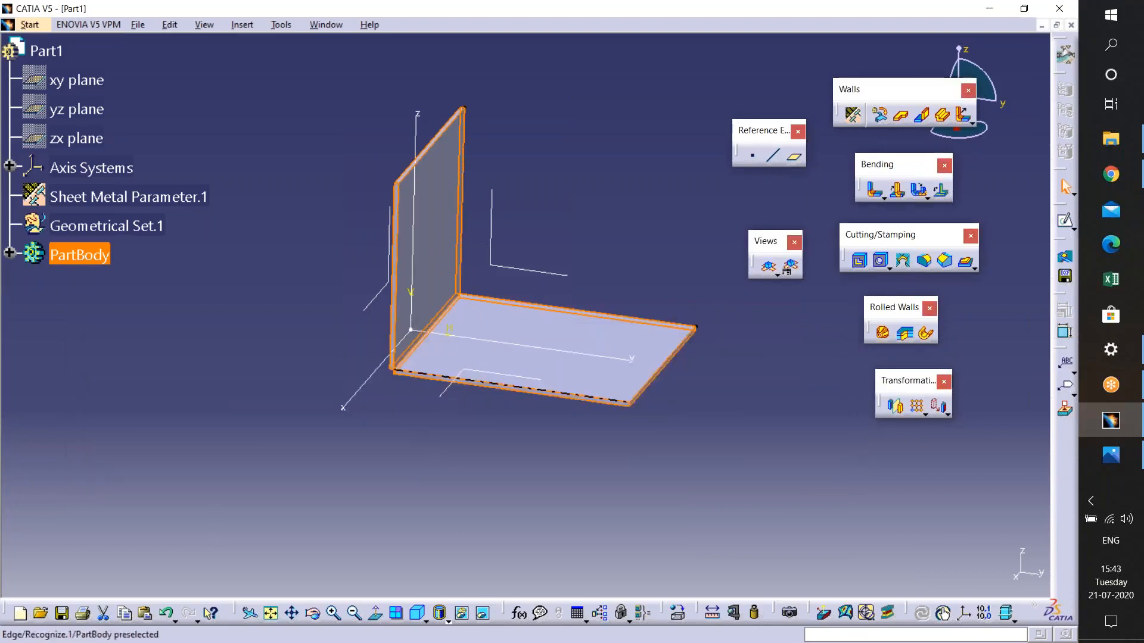
pyautogui.moveTo(403, 396); pyautogui.dragTo(358, 357, button='middle')
pyautogui.click(309, 467)
pyautogui.moveTo(325, 442); pyautogui.dragTo(490, 630, button='middle')
pyautogui.moveTo(386, 402)
pyautogui.mouseDown(button='middle')
pyautogui.moveTo(441, 388)
pyautogui.moveTo(389, 403)
pyautogui.moveTo(401, 403)
pyautogui.mouseUp(button='middle')
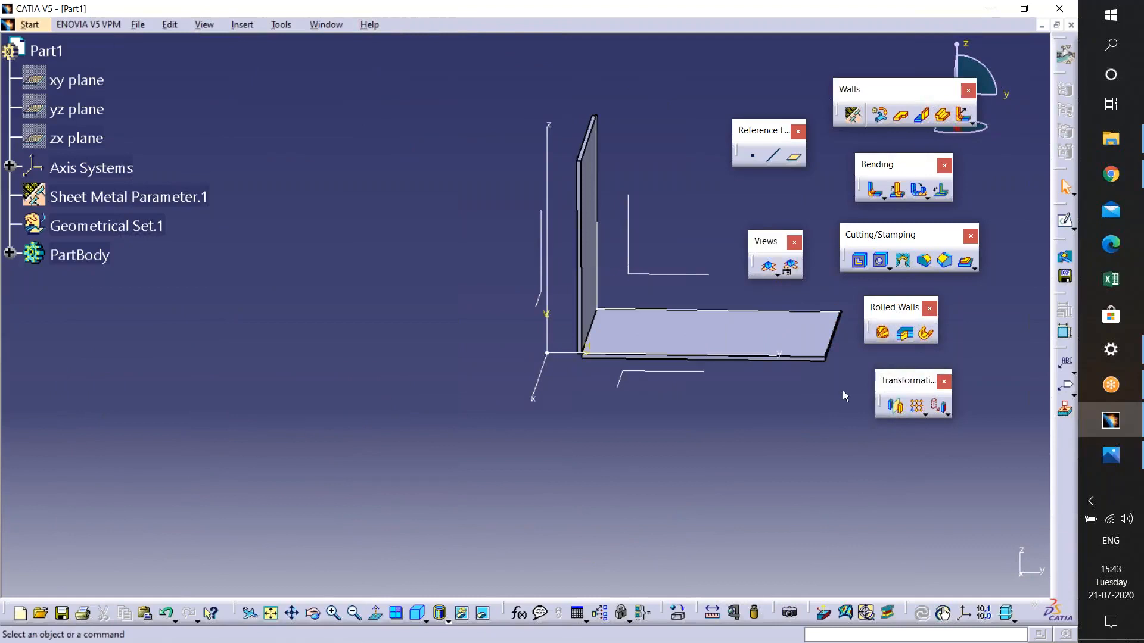
pyautogui.click(852, 114)
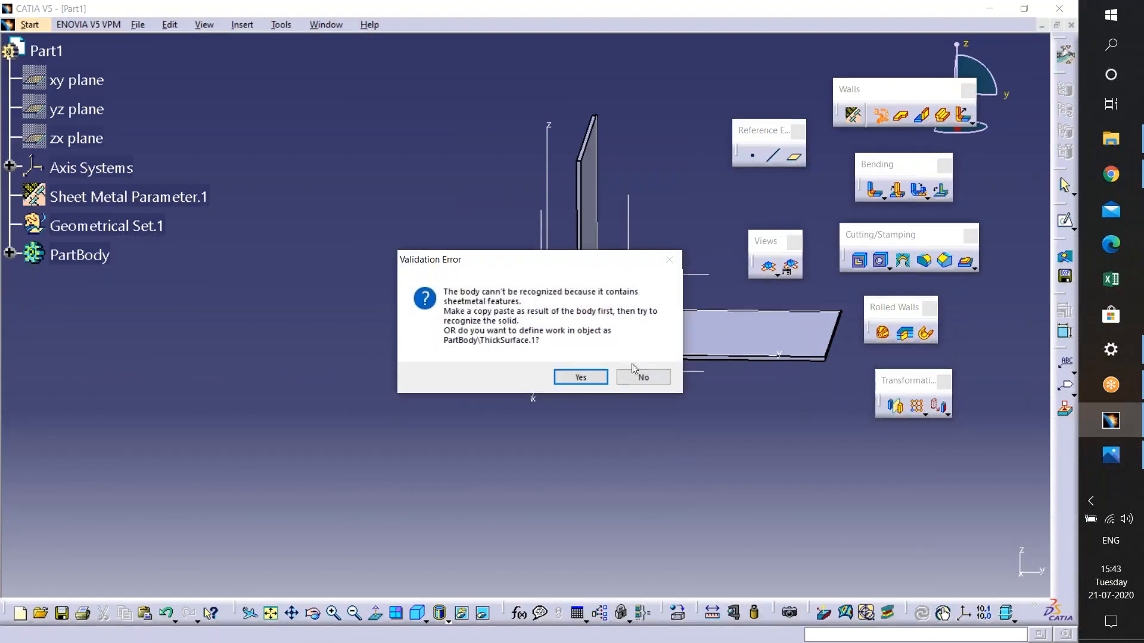
pyautogui.click(641, 381)
# - Recognize the body again with ThickSurface.1 as work object, using the horizontal plate face as reference and previewing recognized features
pyautogui.moveTo(708, 368); pyautogui.dragTo(506, 393, button='middle')
pyautogui.click(853, 114)
pyautogui.click(583, 376)
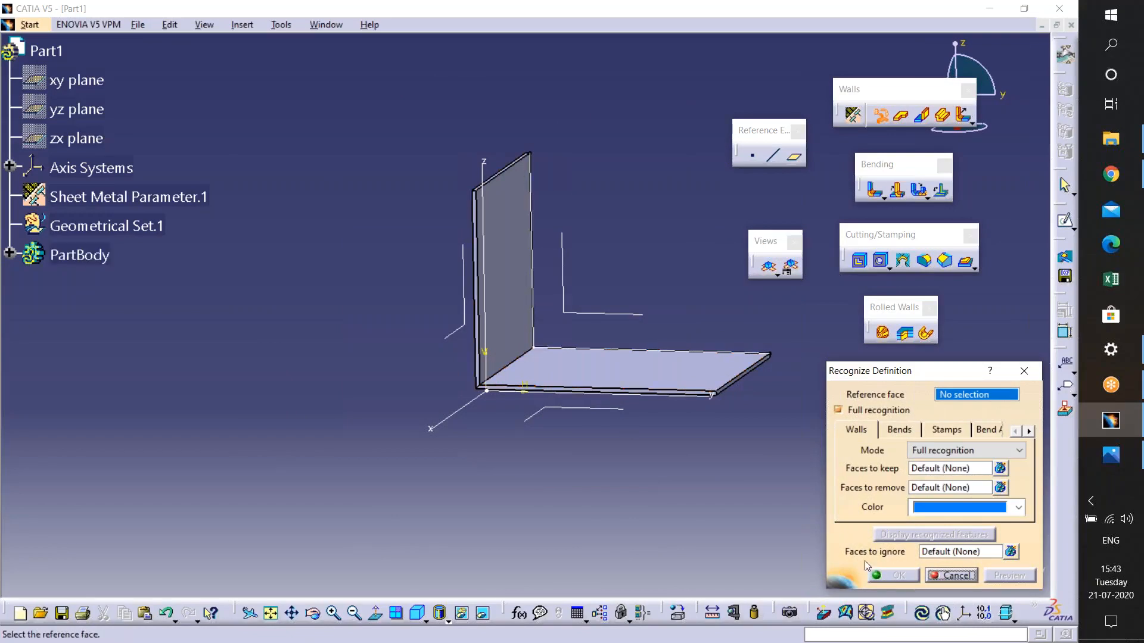
pyautogui.click(623, 382)
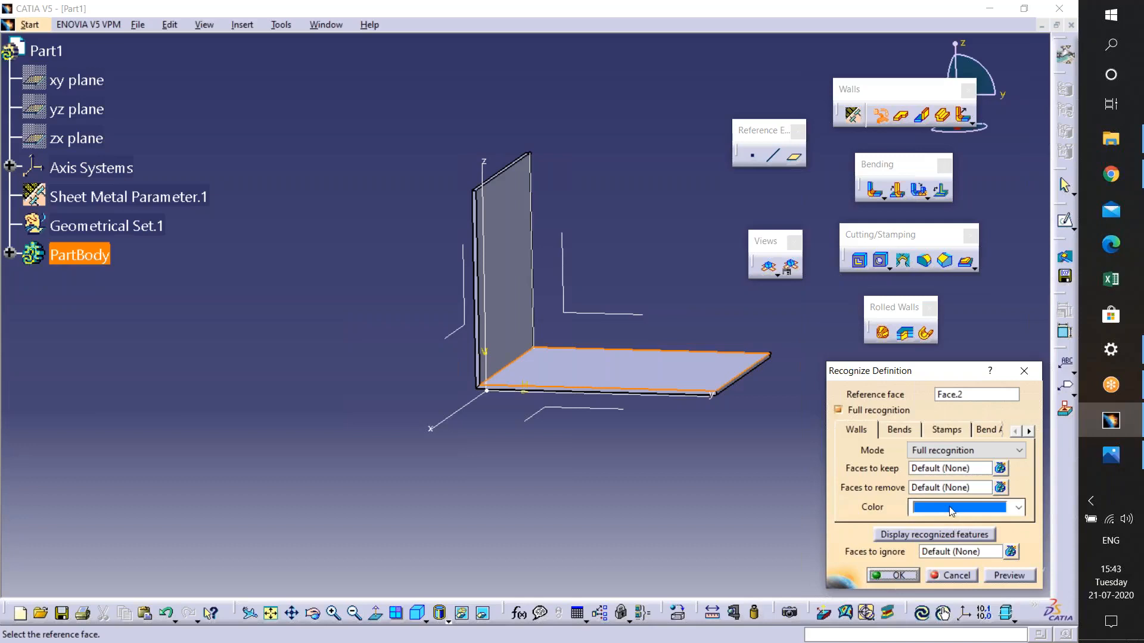
pyautogui.click(945, 534)
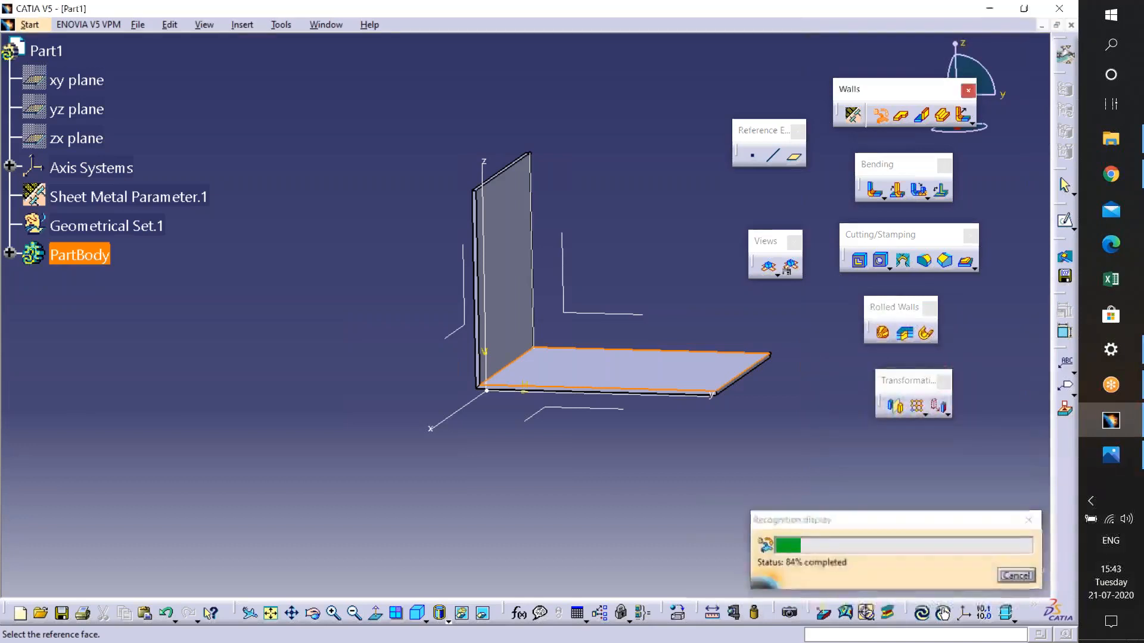
pyautogui.moveTo(689, 465); pyautogui.dragTo(743, 419, button='middle')
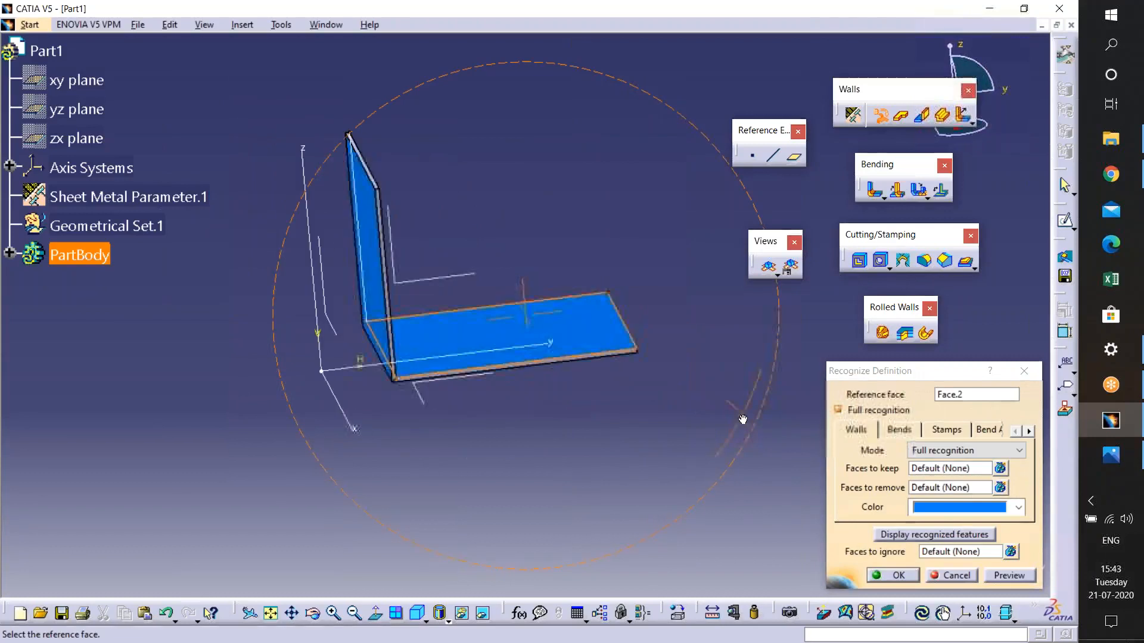
pyautogui.moveTo(480, 445); pyautogui.dragTo(738, 303, button='middle')
pyautogui.moveTo(476, 208); pyautogui.dragTo(581, 459, button='middle')
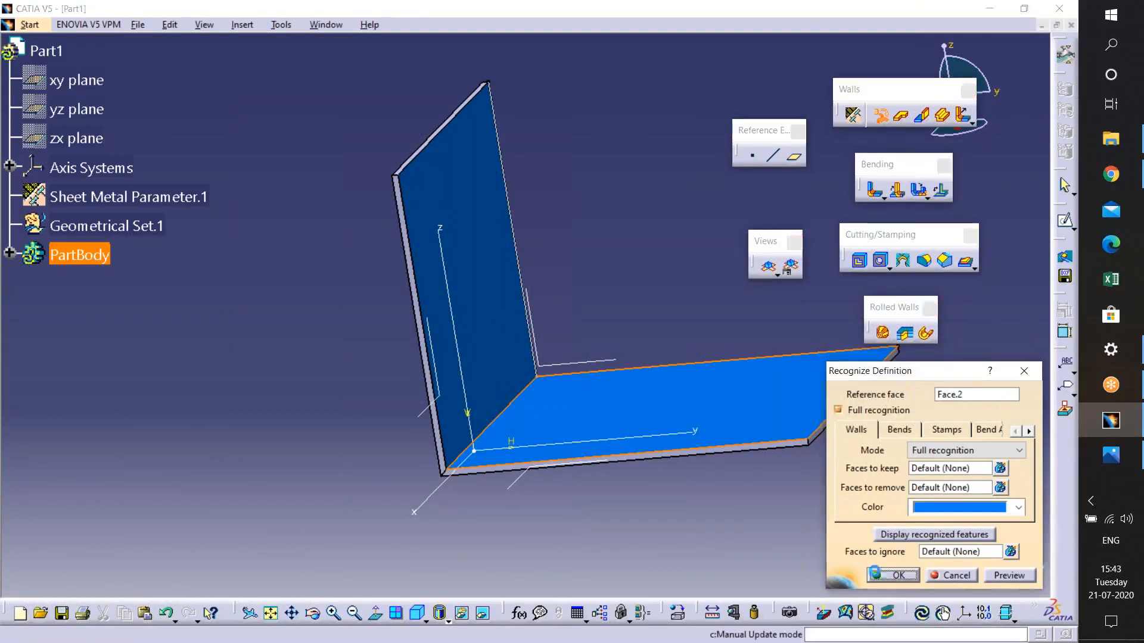
pyautogui.click(878, 575)
pyautogui.click(309, 461)
pyautogui.click(1010, 573)
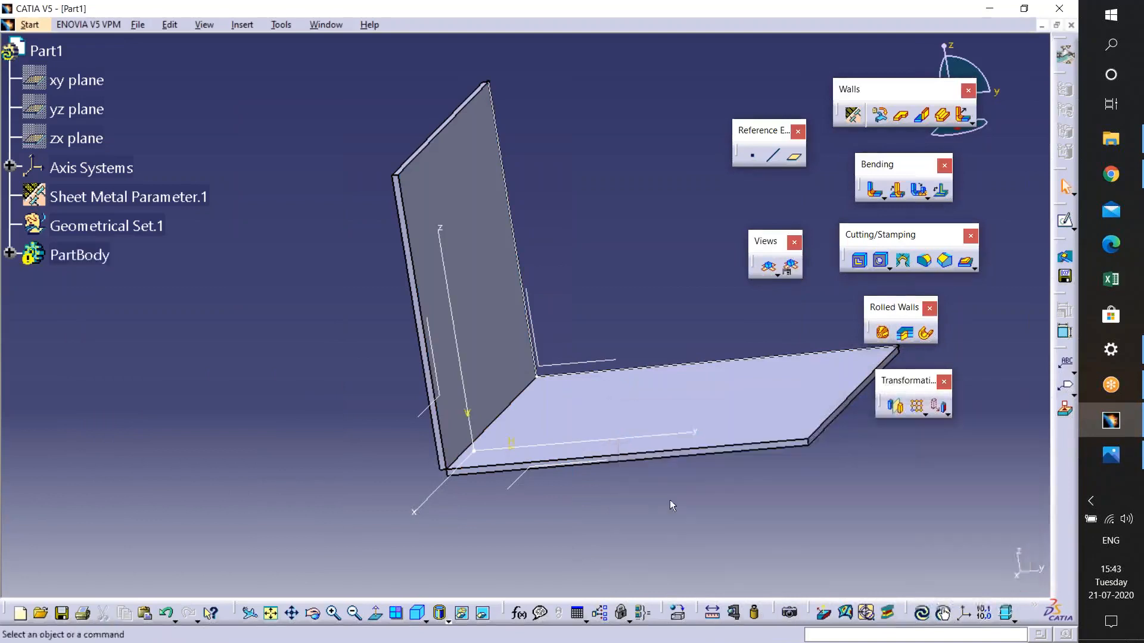
# - Create a bend between the vertical wall and the horizontal wall with the Bend command
pyautogui.moveTo(496, 467); pyautogui.dragTo(530, 426, button='middle')
pyautogui.moveTo(452, 477); pyautogui.dragTo(596, 321, button='middle')
pyautogui.moveTo(536, 381); pyautogui.dragTo(536, 286, button='middle')
pyautogui.moveTo(560, 334); pyautogui.dragTo(477, 334, button='middle')
pyautogui.press('Escape')
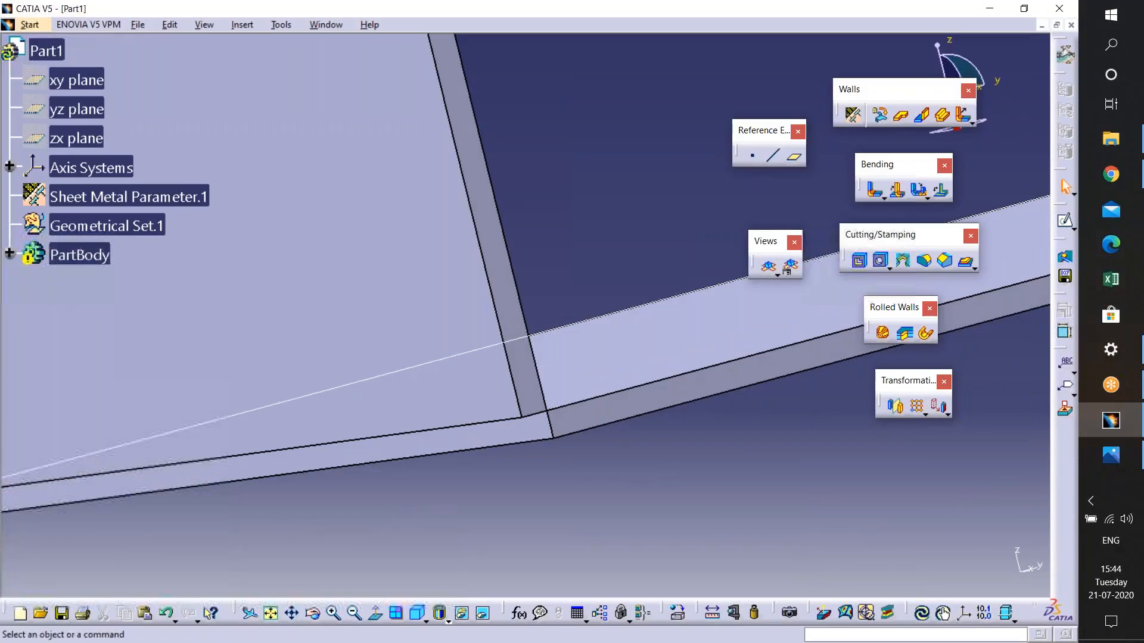
pyautogui.click(873, 191)
pyautogui.click(625, 490)
pyautogui.moveTo(626, 491); pyautogui.dragTo(610, 420, button='middle')
pyautogui.click(610, 421)
pyautogui.click(904, 576)
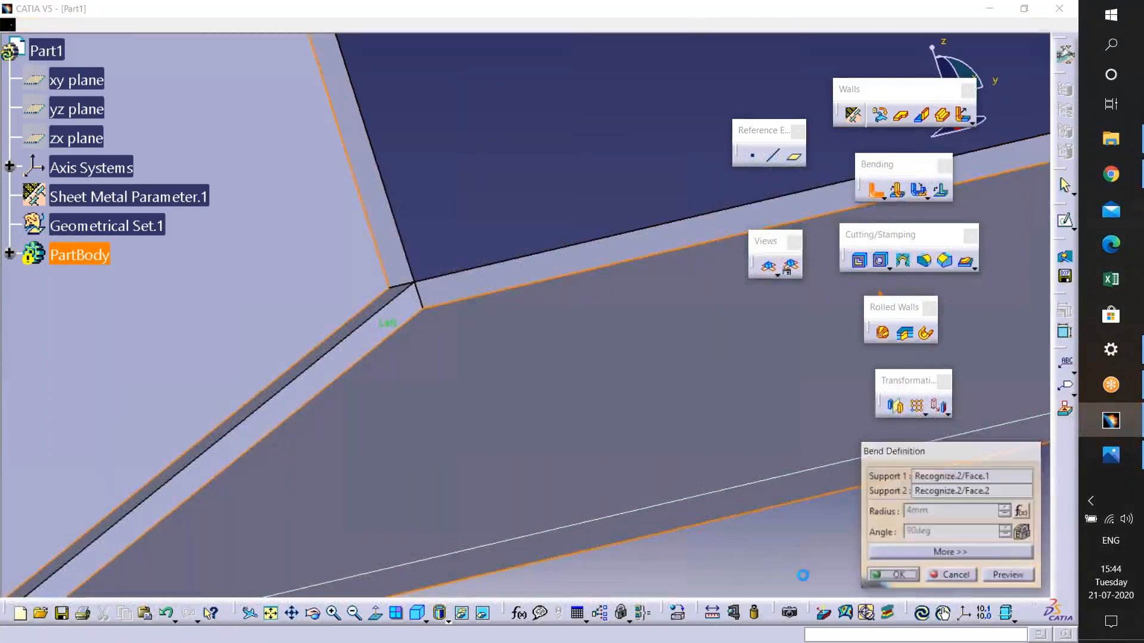
pyautogui.moveTo(535, 352); pyautogui.dragTo(441, 475, button='middle')
pyautogui.click(1010, 572)
# - Preview another recognition of the body with the horizontal wall face as reference, showing walls and bends, then close without applying
pyautogui.moveTo(587, 357); pyautogui.dragTo(486, 459, button='middle')
pyautogui.click(880, 115)
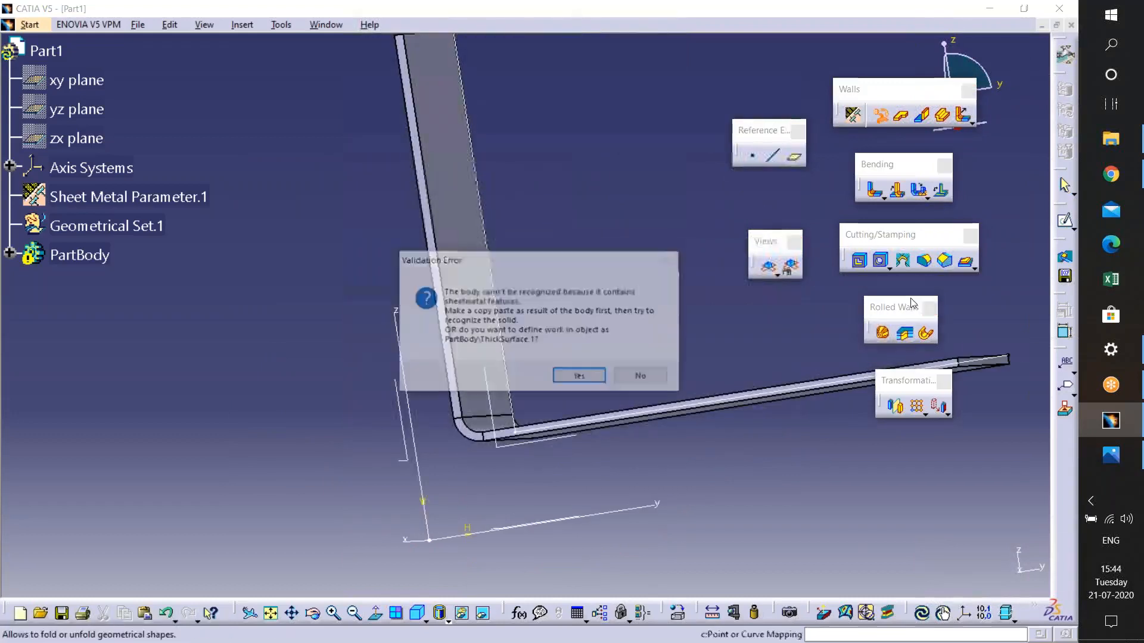
pyautogui.click(580, 377)
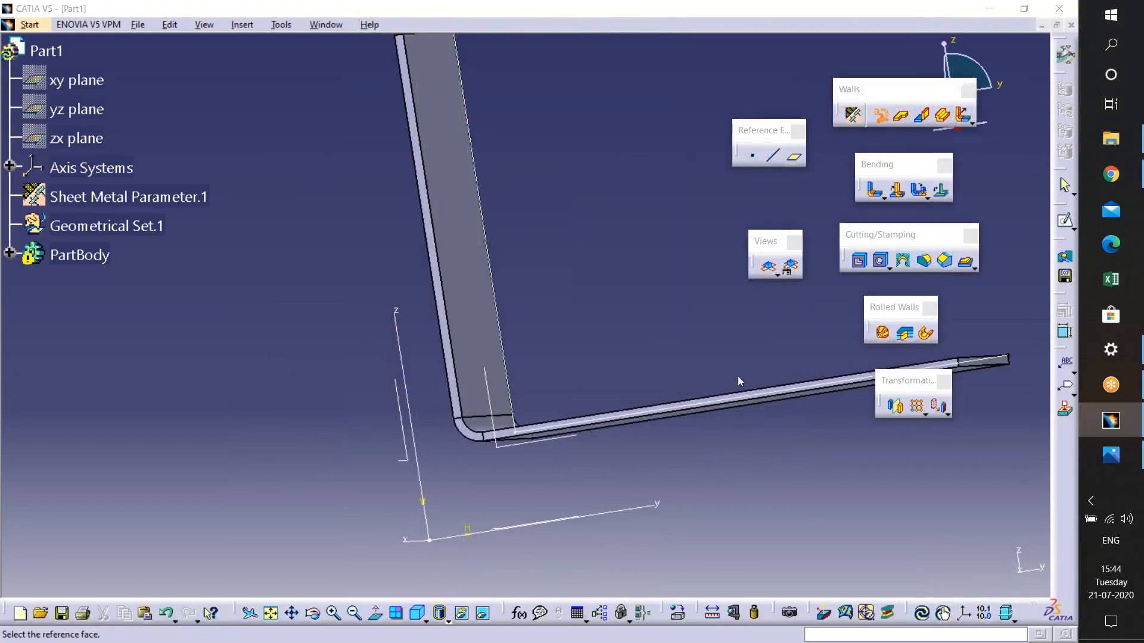
pyautogui.moveTo(636, 344); pyautogui.dragTo(652, 313, button='middle')
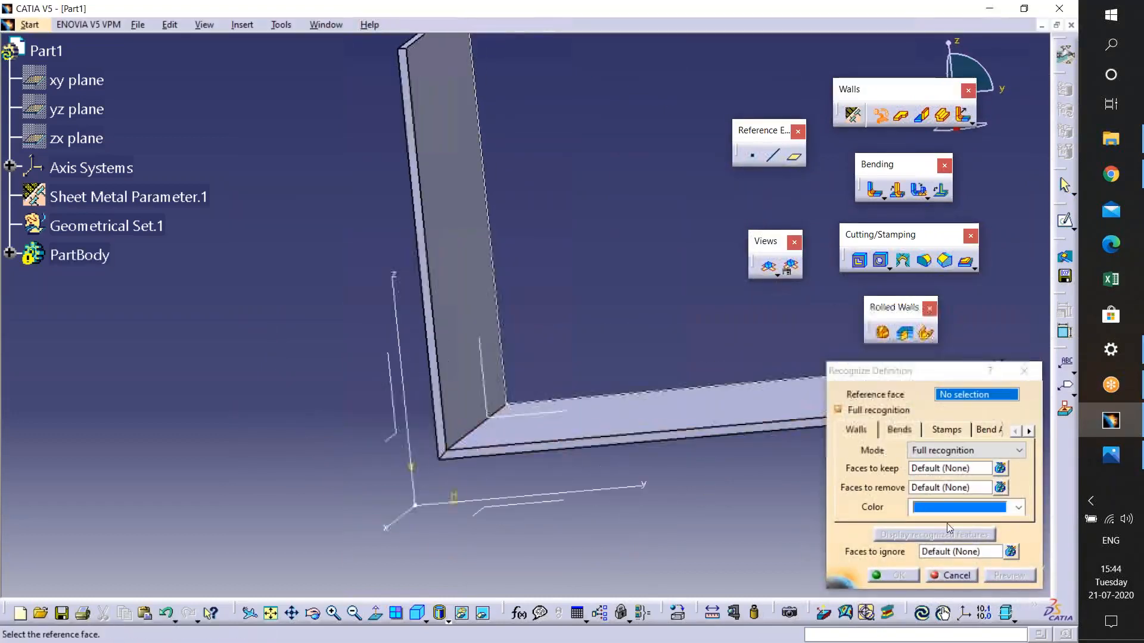
pyautogui.click(705, 412)
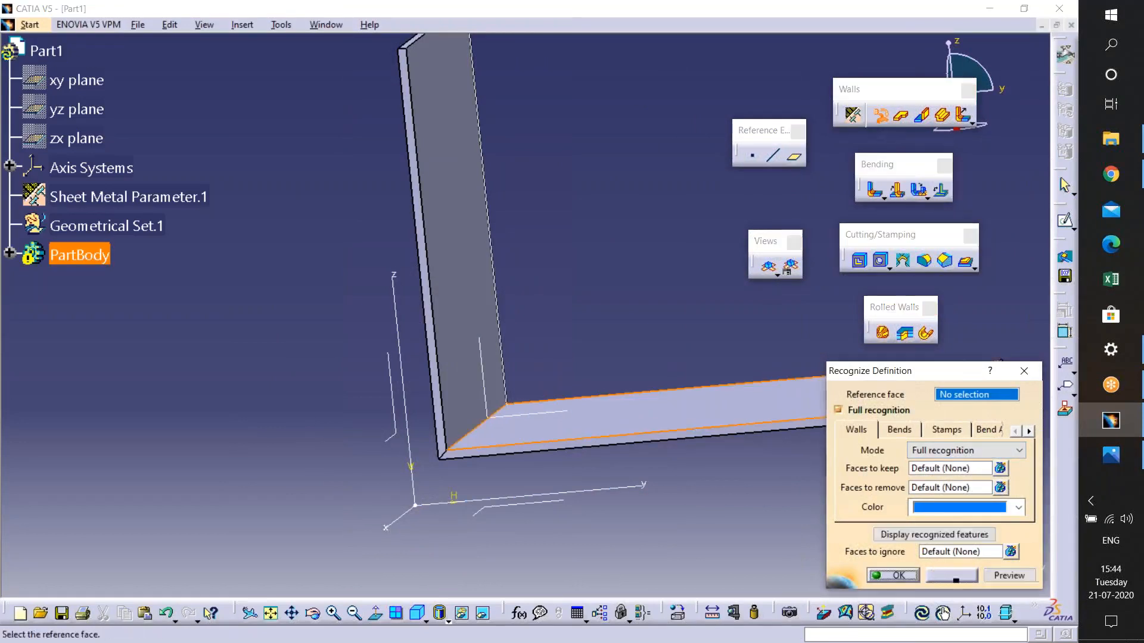
pyautogui.click(950, 535)
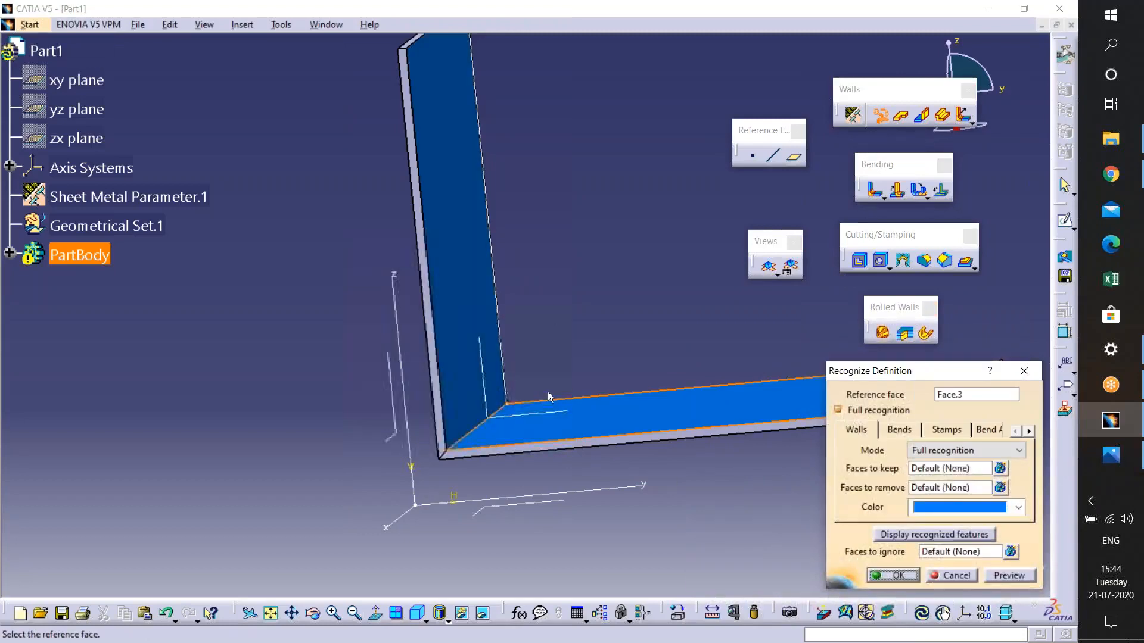
pyautogui.middleClick(524, 257)
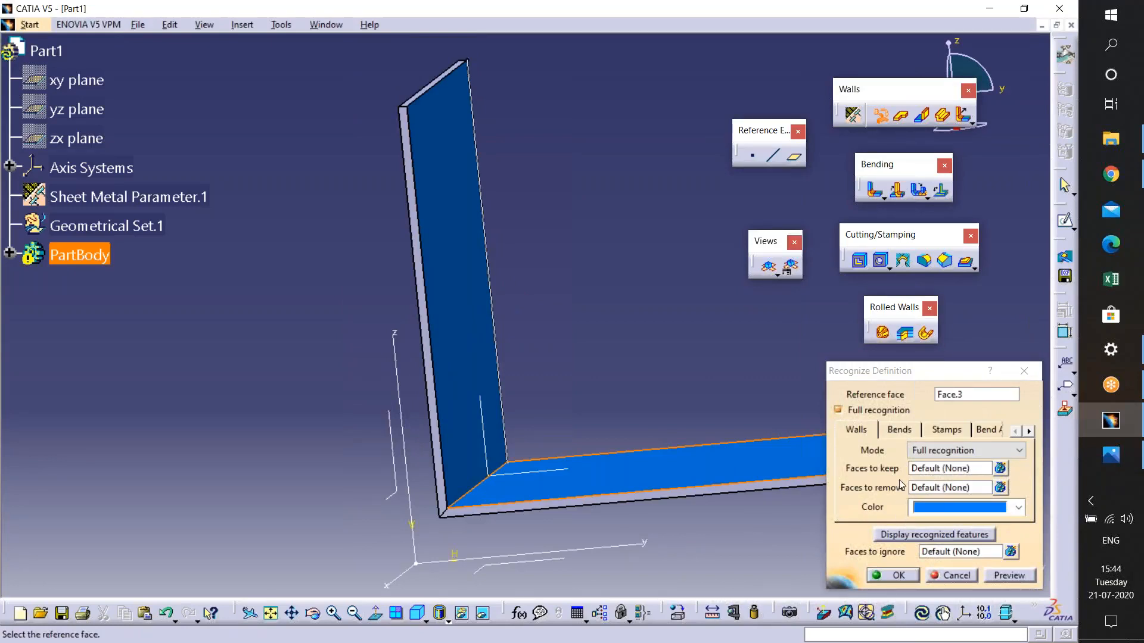
pyautogui.click(912, 436)
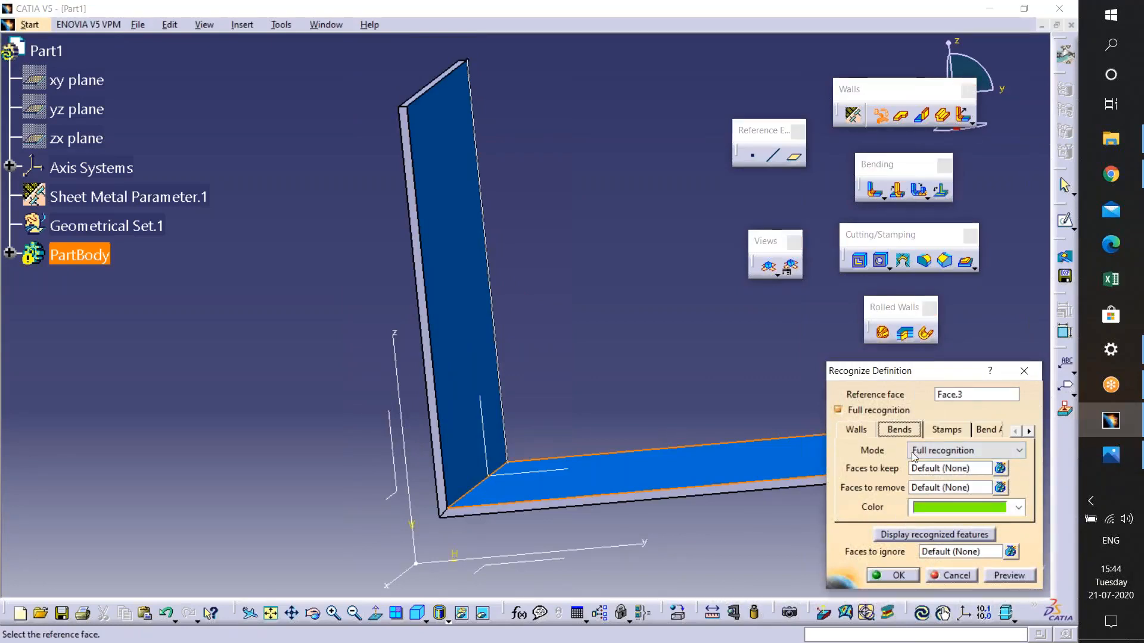
pyautogui.click(926, 535)
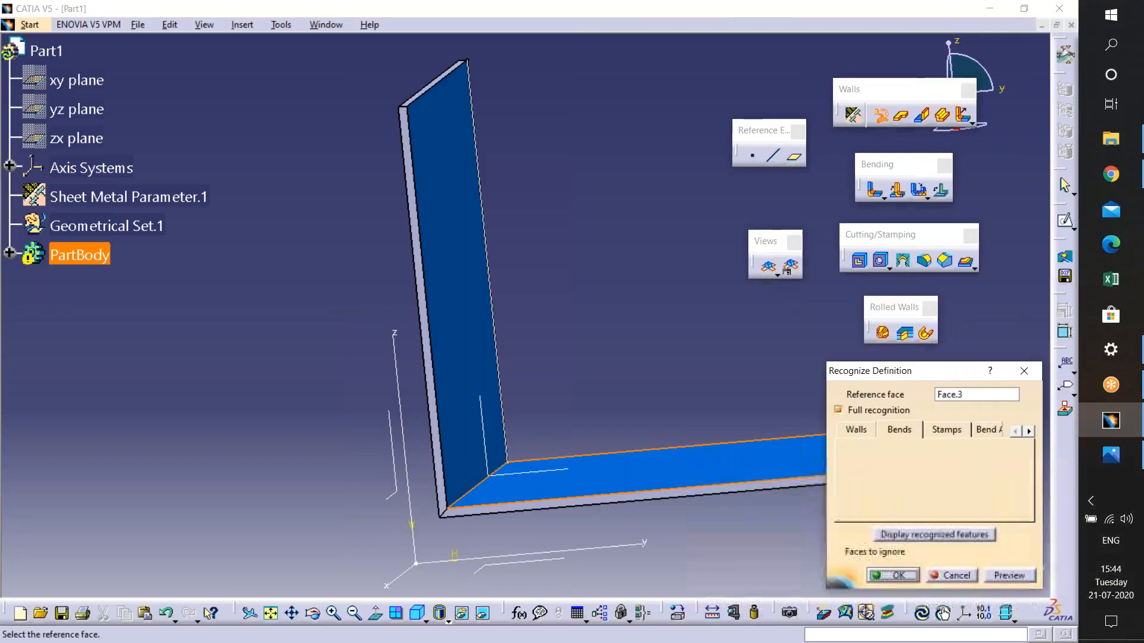
pyautogui.moveTo(467, 525); pyautogui.dragTo(494, 417, button='middle')
pyautogui.click(498, 498)
pyautogui.middleClick(448, 586)
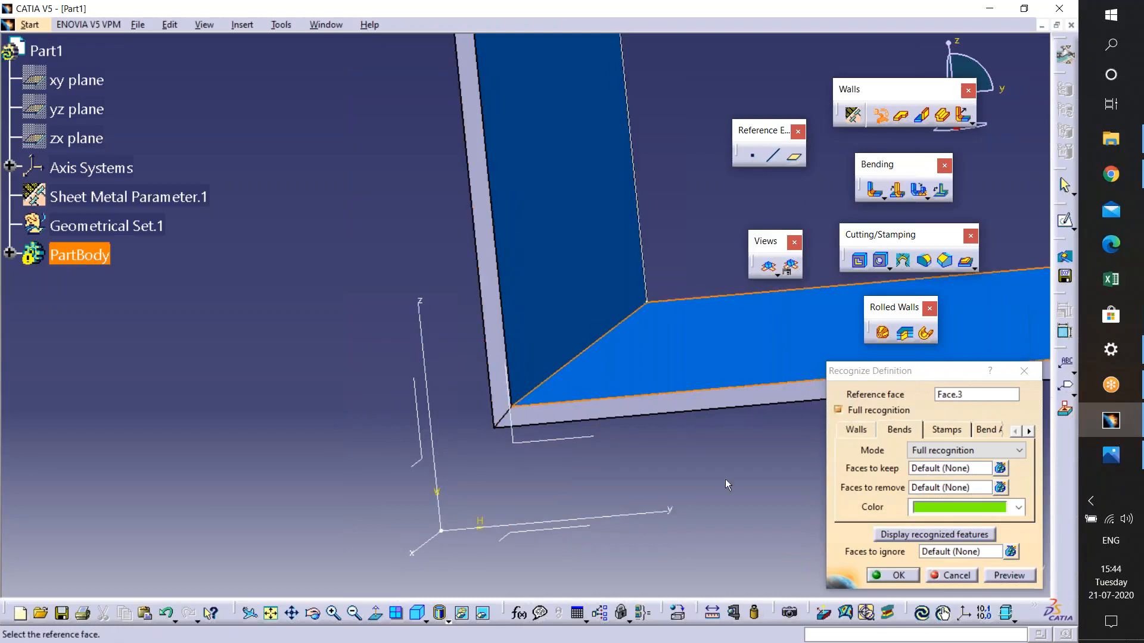
pyautogui.click(1026, 372)
# - Detach the bend commands into a separate floating Bends toolbar
pyautogui.moveTo(698, 459); pyautogui.dragTo(611, 498, button='middle')
pyautogui.moveTo(586, 381); pyautogui.dragTo(594, 433, button='middle')
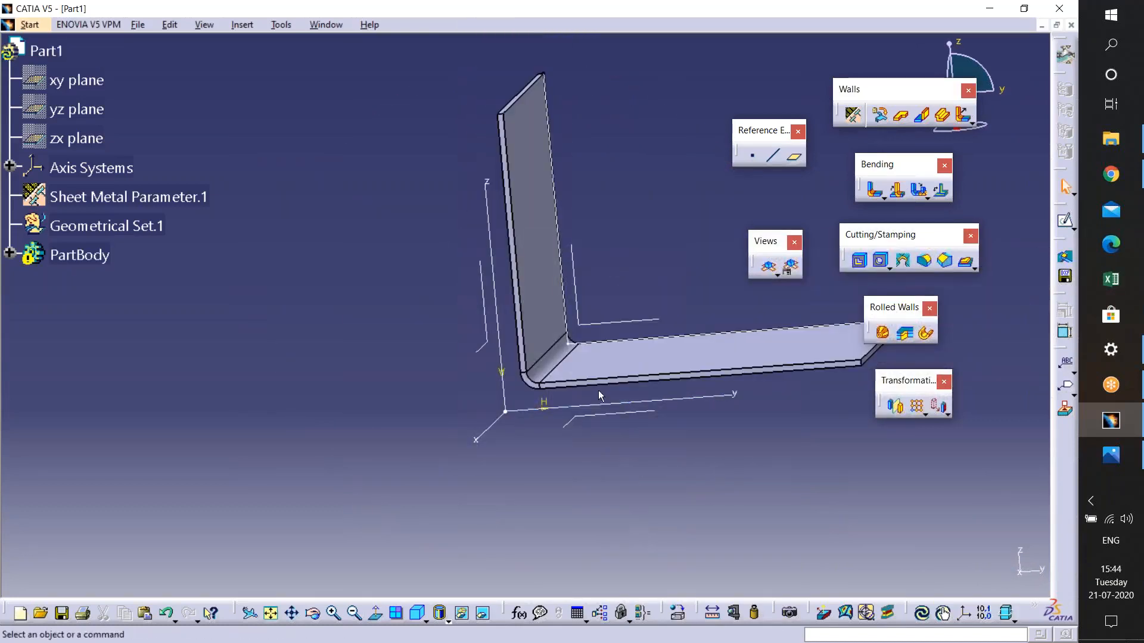
pyautogui.moveTo(889, 168); pyautogui.dragTo(902, 169)
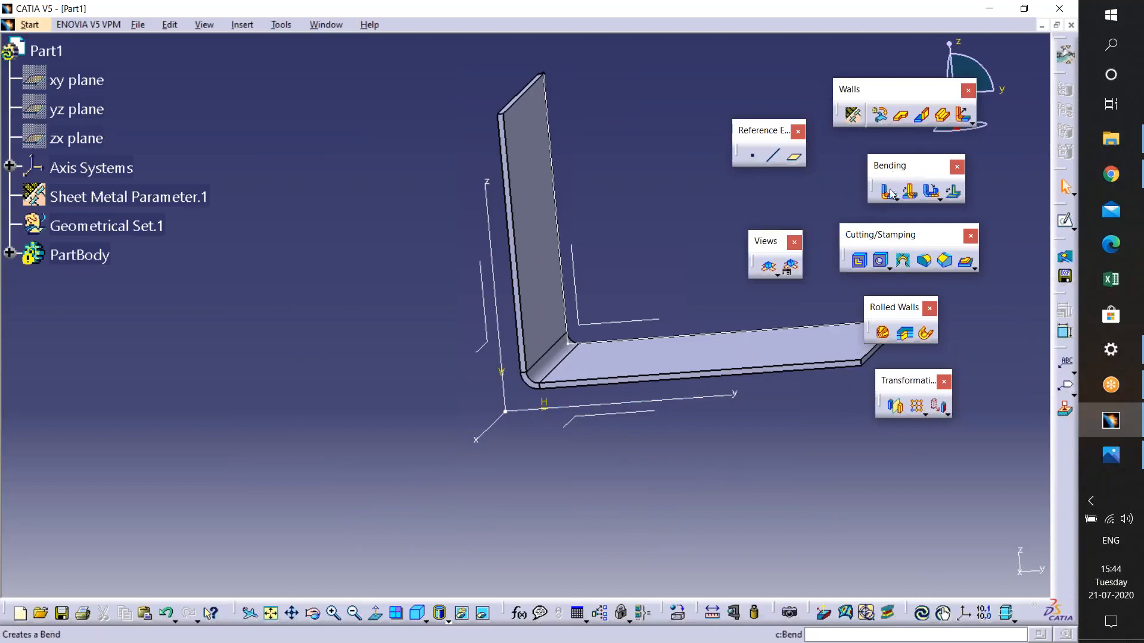
pyautogui.click(896, 198)
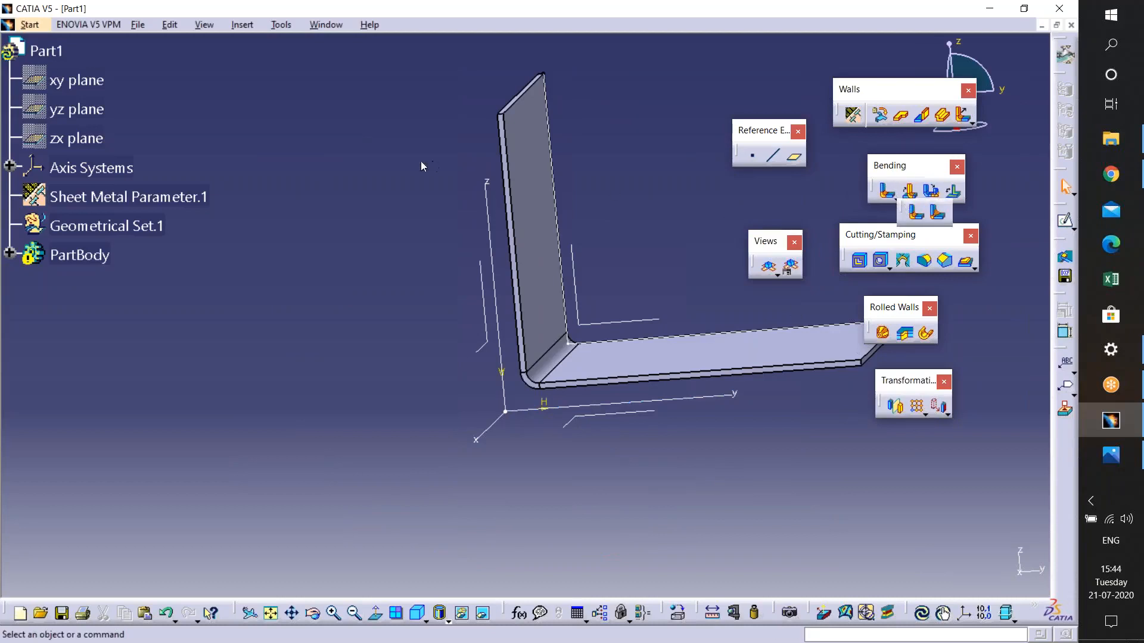
pyautogui.moveTo(433, 166); pyautogui.dragTo(316, 161)
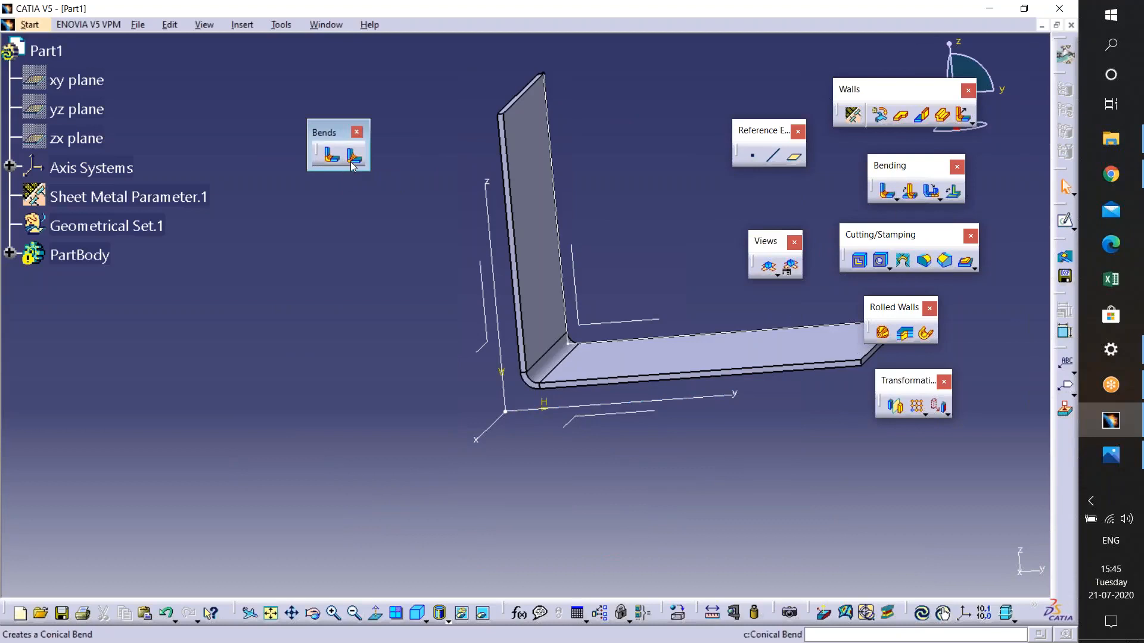
# - Try to add a bend between the vertical and horizontal walls from the Bends toolbar, then close the update diagnosis
pyautogui.moveTo(557, 463); pyautogui.dragTo(572, 381, button='middle')
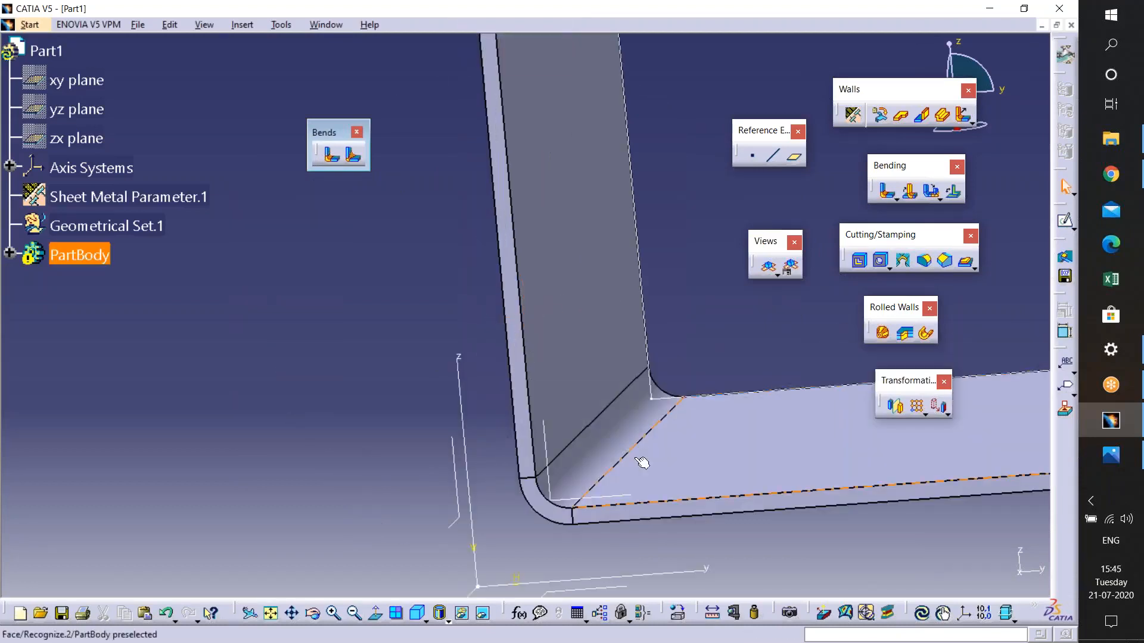
pyautogui.moveTo(631, 449); pyautogui.dragTo(730, 388, button='middle')
pyautogui.click(337, 162)
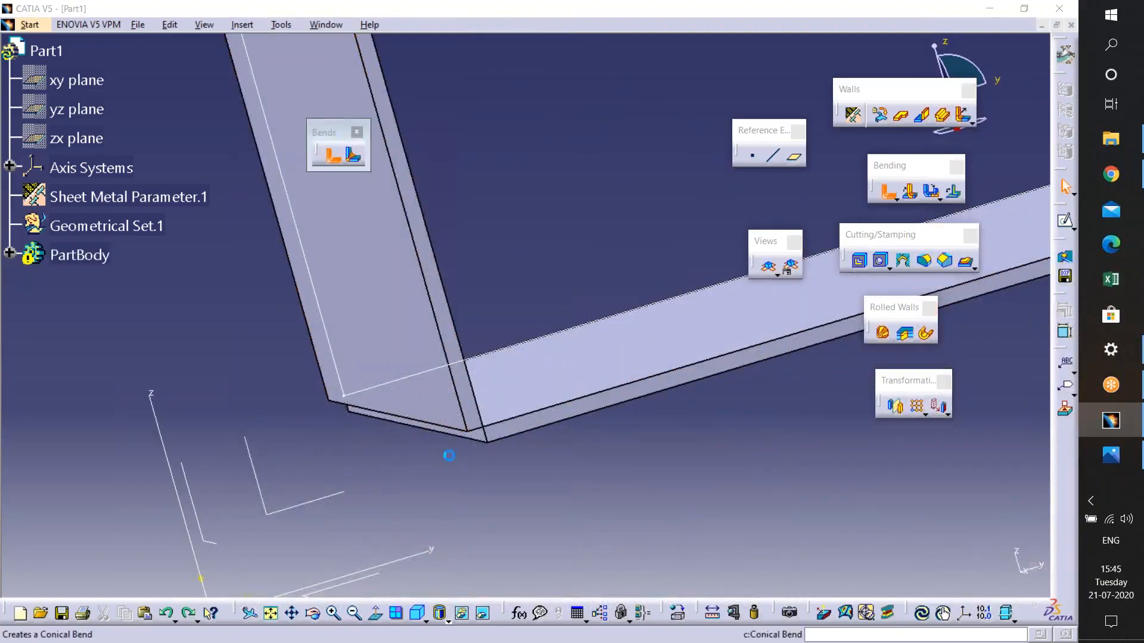
pyautogui.click(381, 268)
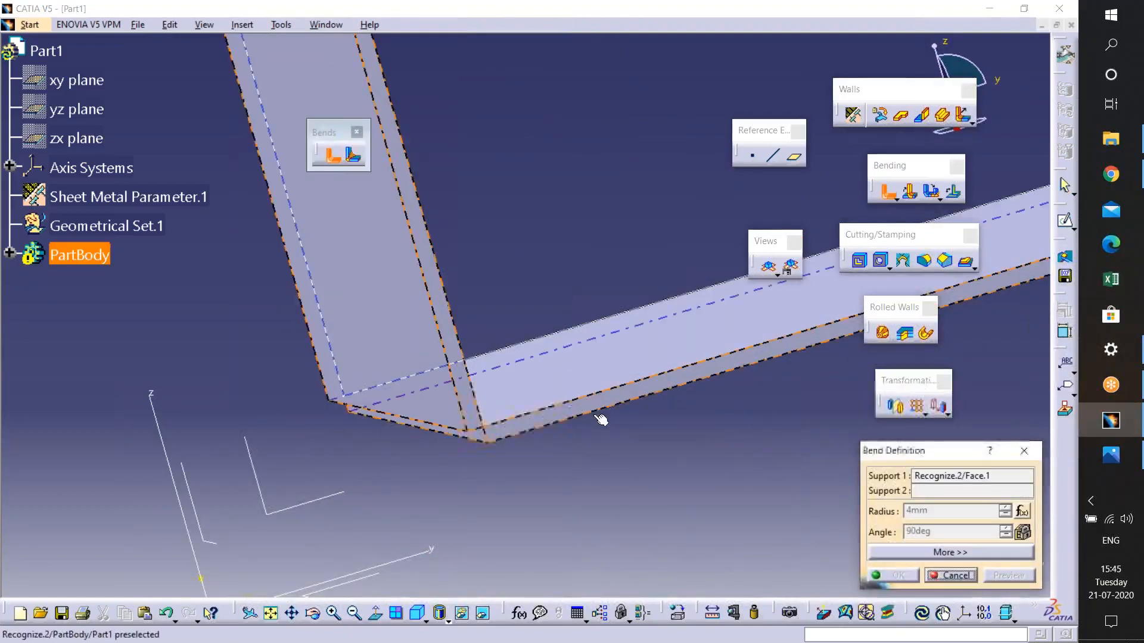
pyautogui.moveTo(605, 435); pyautogui.dragTo(607, 551, button='middle')
pyautogui.click(643, 575)
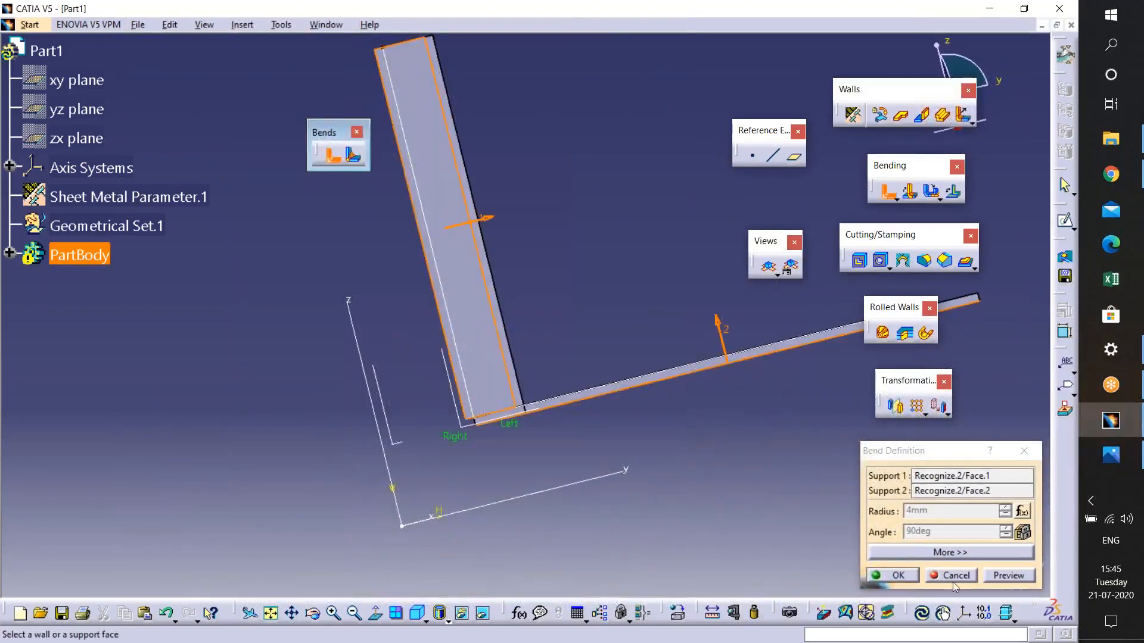
pyautogui.click(894, 575)
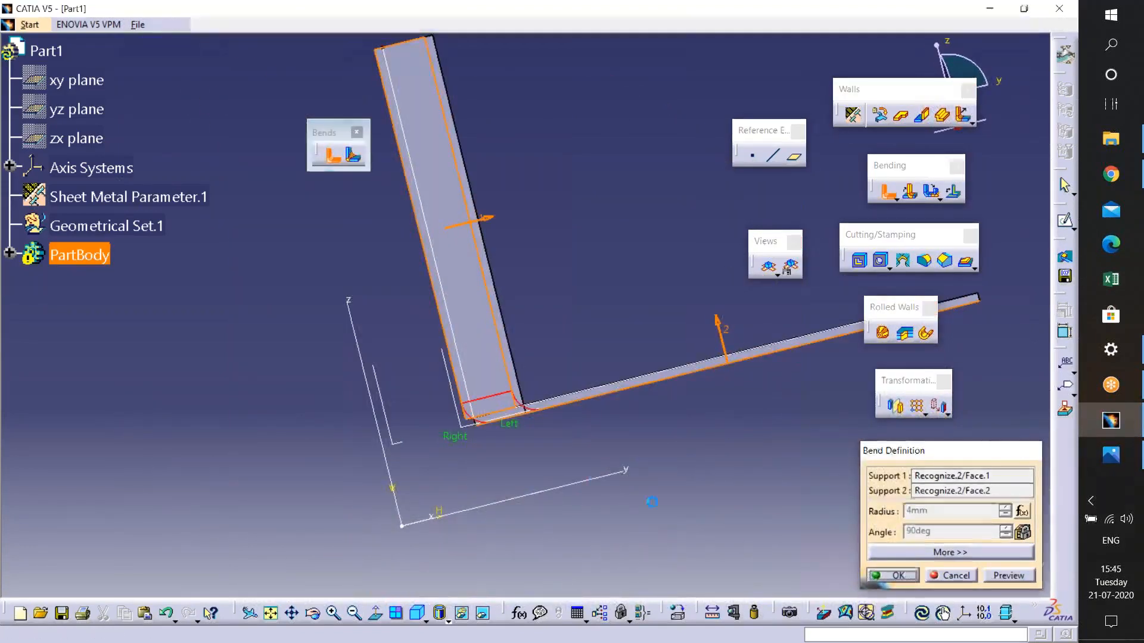
pyautogui.moveTo(520, 458); pyautogui.dragTo(488, 441, button='middle')
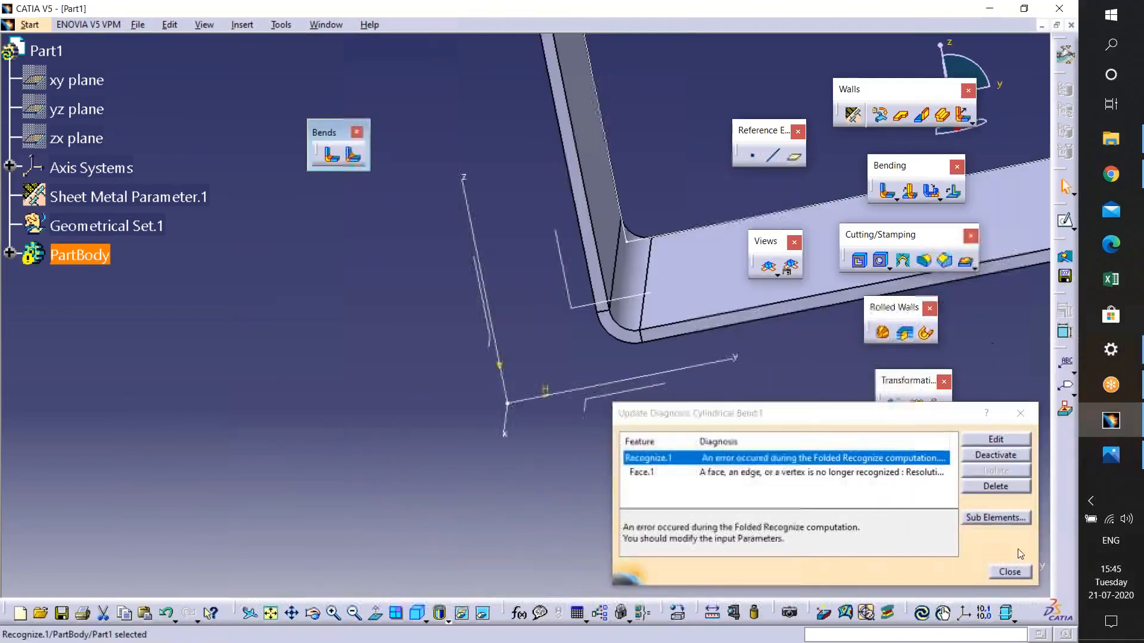
pyautogui.click(1009, 577)
pyautogui.moveTo(667, 191); pyautogui.dragTo(635, 257, button='middle')
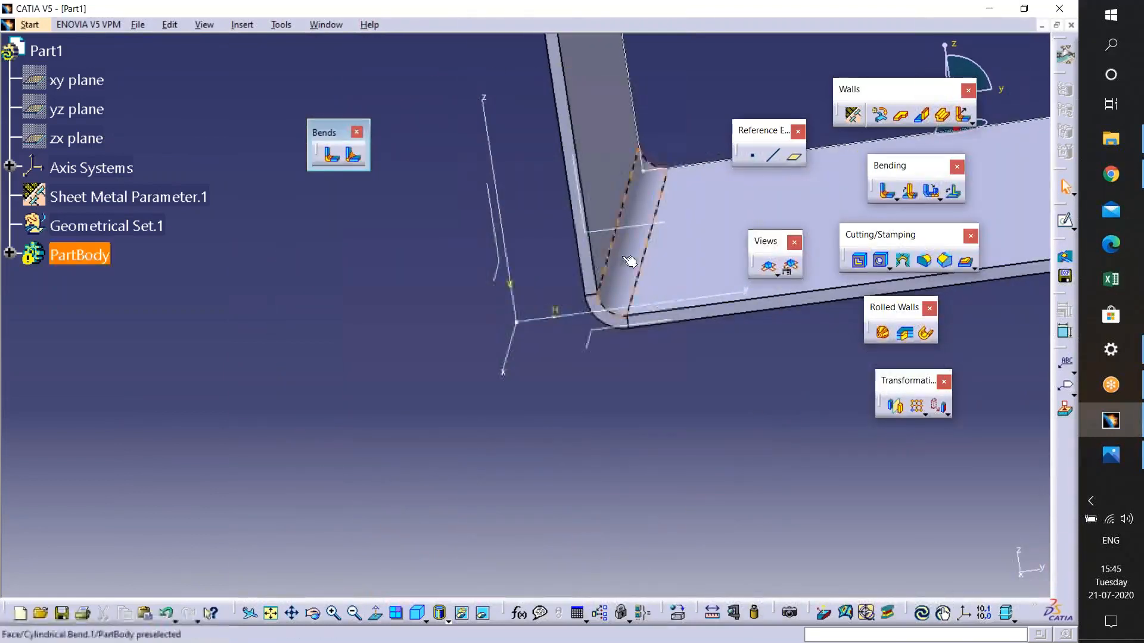
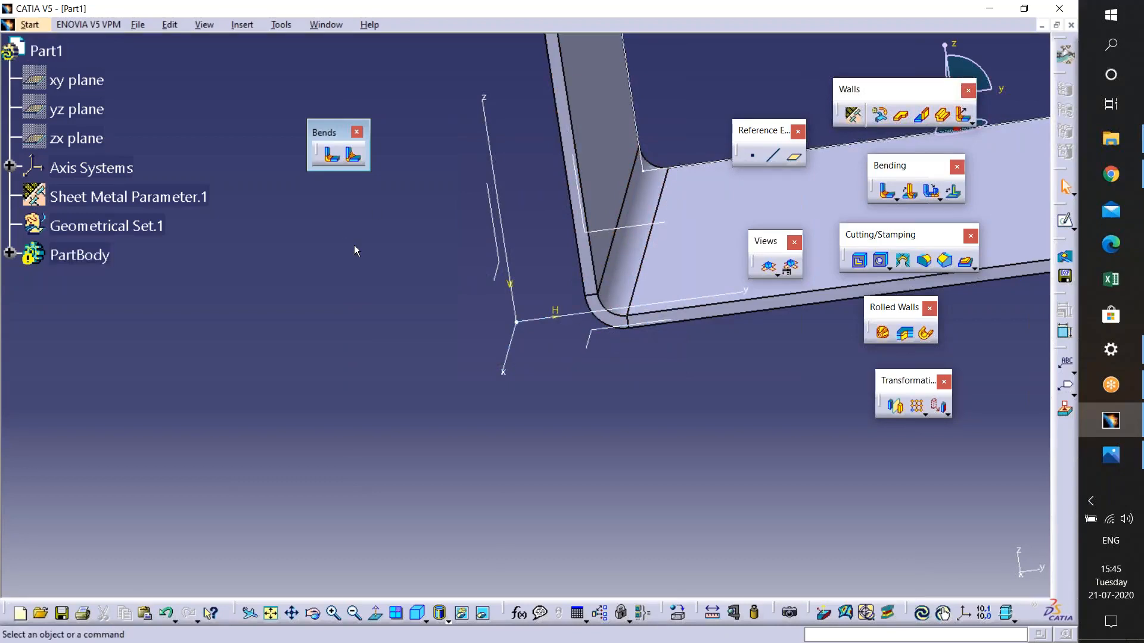
# - Undo the last bend and start a Conical Bend with the vertical and horizontal wall faces as supports, previewing it
pyautogui.hotkey('ctrl', 'z')
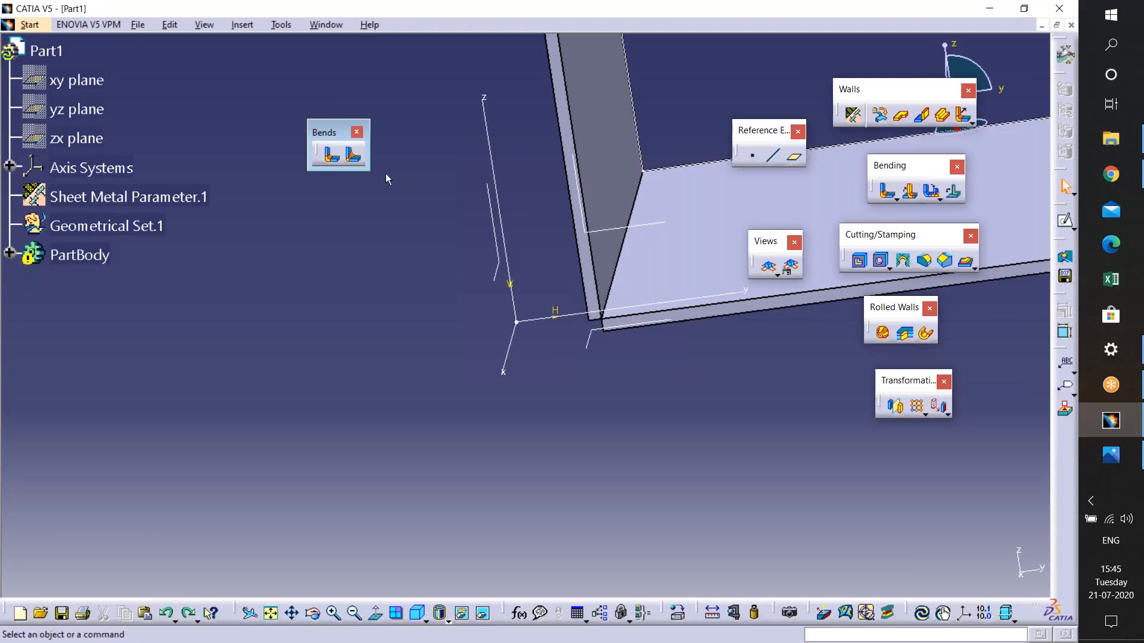
pyautogui.moveTo(739, 286); pyautogui.dragTo(414, 247, button='middle')
pyautogui.click(414, 247)
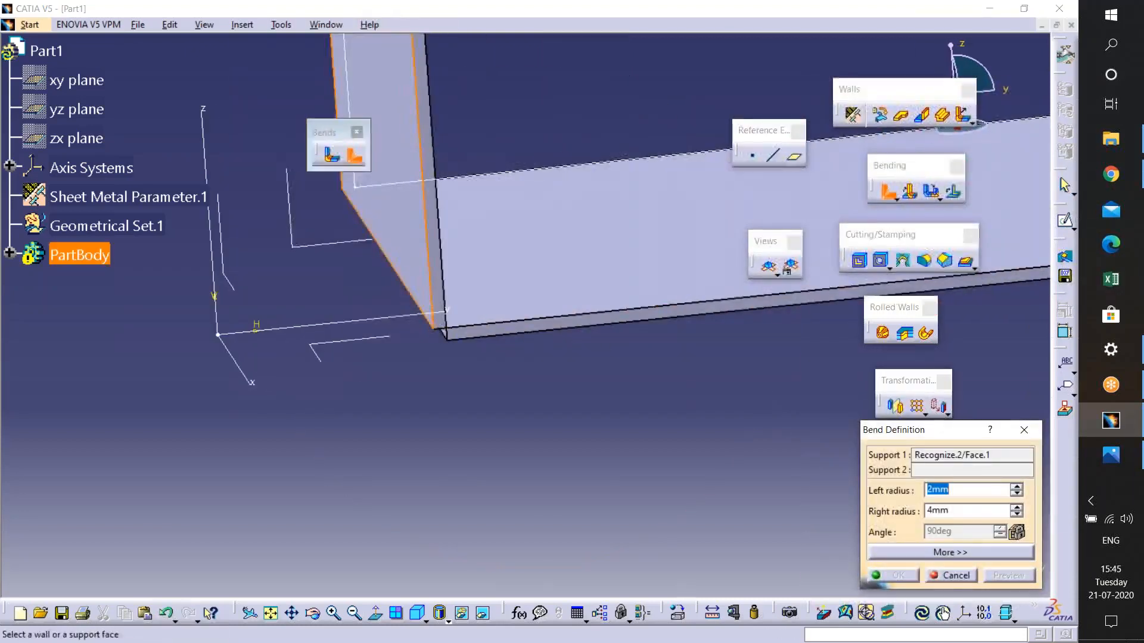
pyautogui.moveTo(599, 333); pyautogui.dragTo(603, 214, button='middle')
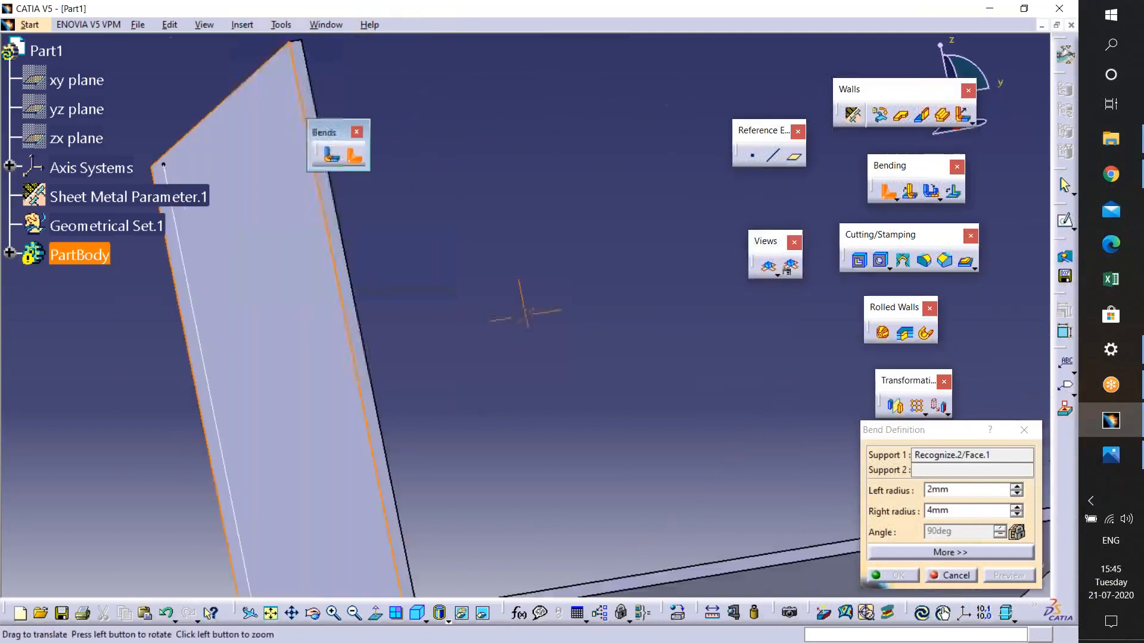
pyautogui.moveTo(637, 524); pyautogui.dragTo(608, 304, button='middle')
pyautogui.click(623, 434)
pyautogui.moveTo(577, 341); pyautogui.dragTo(498, 534, button='middle')
pyautogui.click(1009, 575)
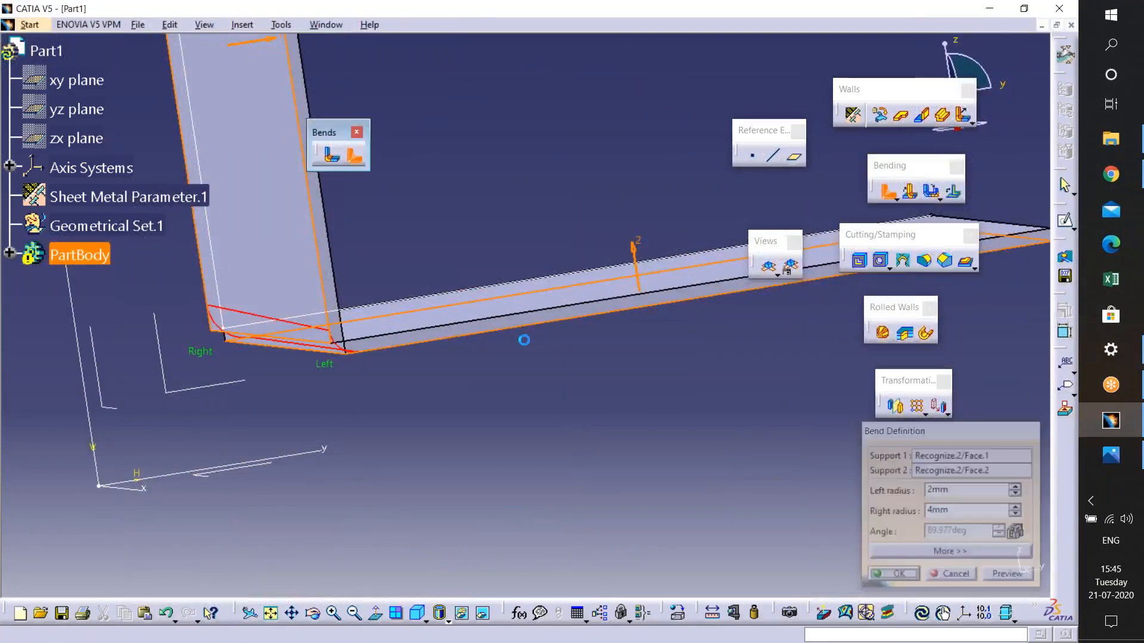
pyautogui.moveTo(508, 339); pyautogui.dragTo(834, 440, button='middle')
pyautogui.click(1000, 577)
pyautogui.moveTo(484, 439); pyautogui.dragTo(357, 614, button='middle')
pyautogui.doubleClick(708, 285)
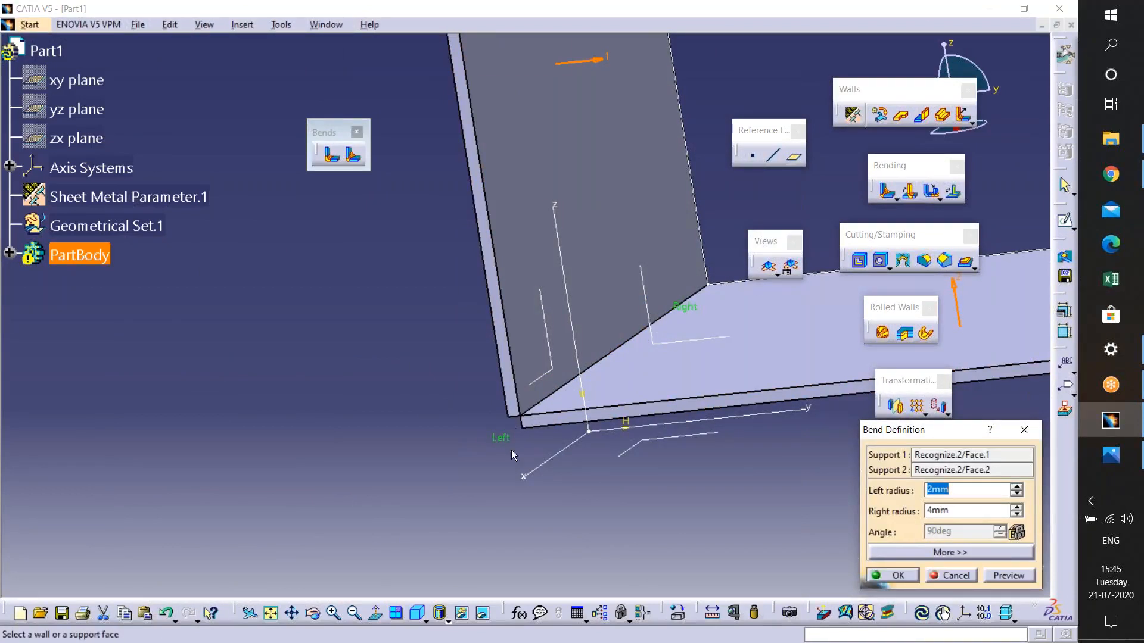
# - Set the conical bend's left radius to 10 mm and right radius to 2 mm, preview and confirm
pyautogui.moveTo(681, 255); pyautogui.dragTo(627, 366, button='middle')
pyautogui.moveTo(611, 425); pyautogui.dragTo(577, 273, button='middle')
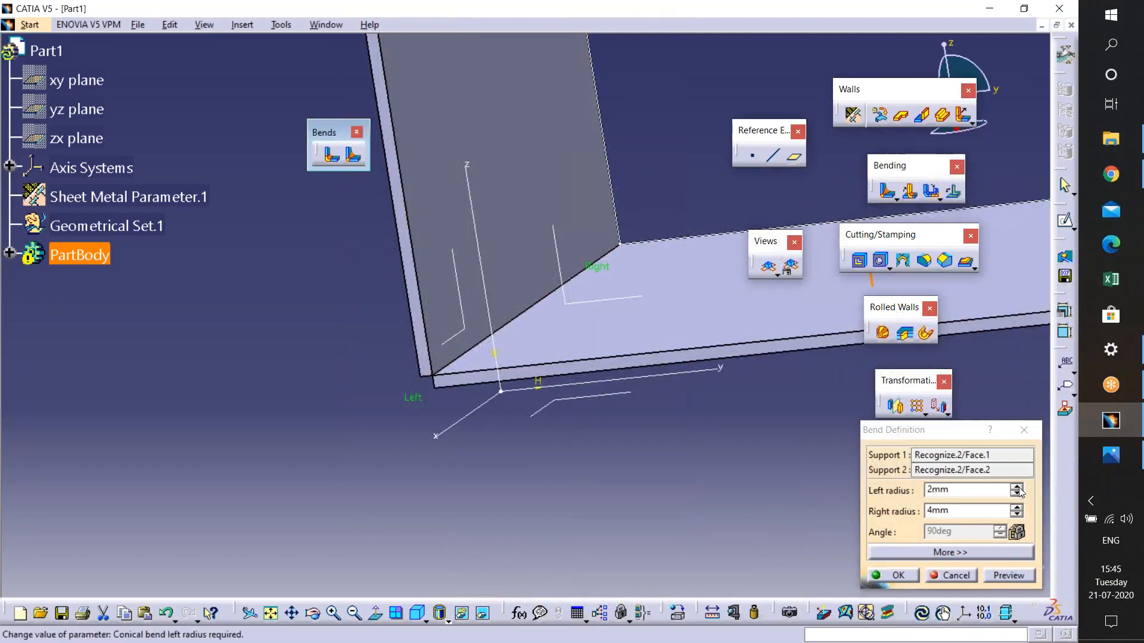
pyautogui.click(990, 491)
pyautogui.write('10')
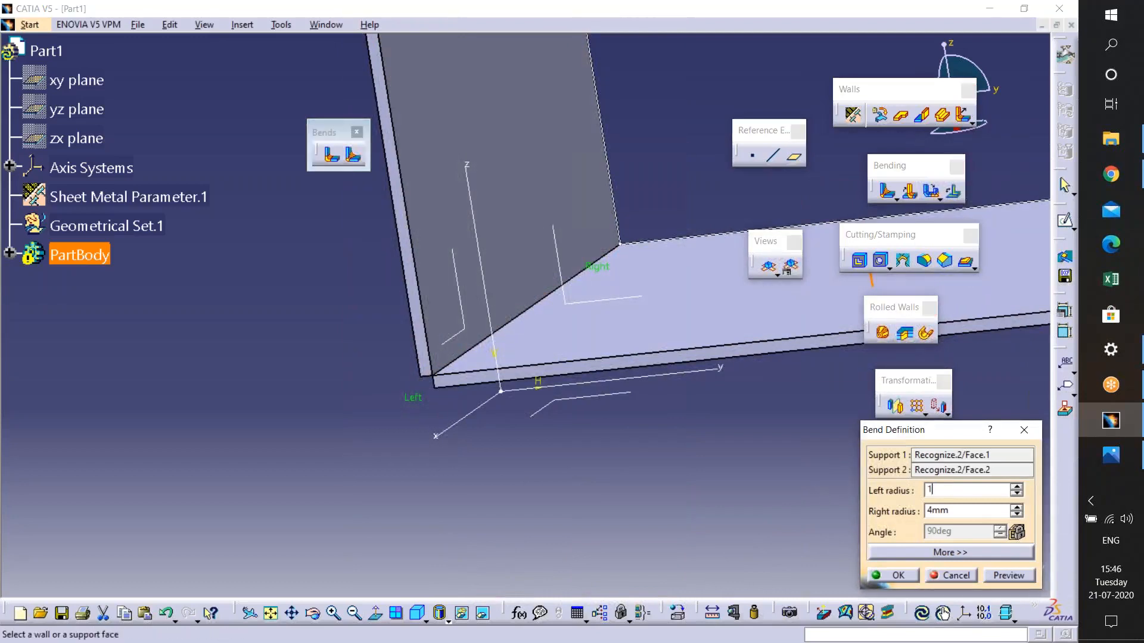
pyautogui.click(965, 512)
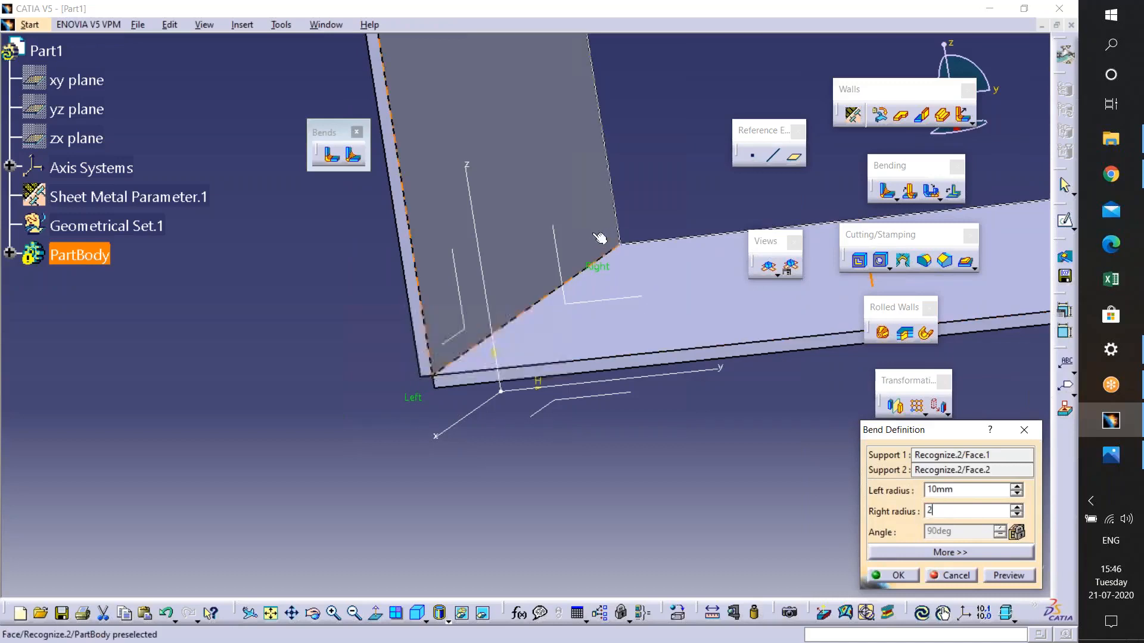
pyautogui.click(1019, 576)
pyautogui.click(893, 575)
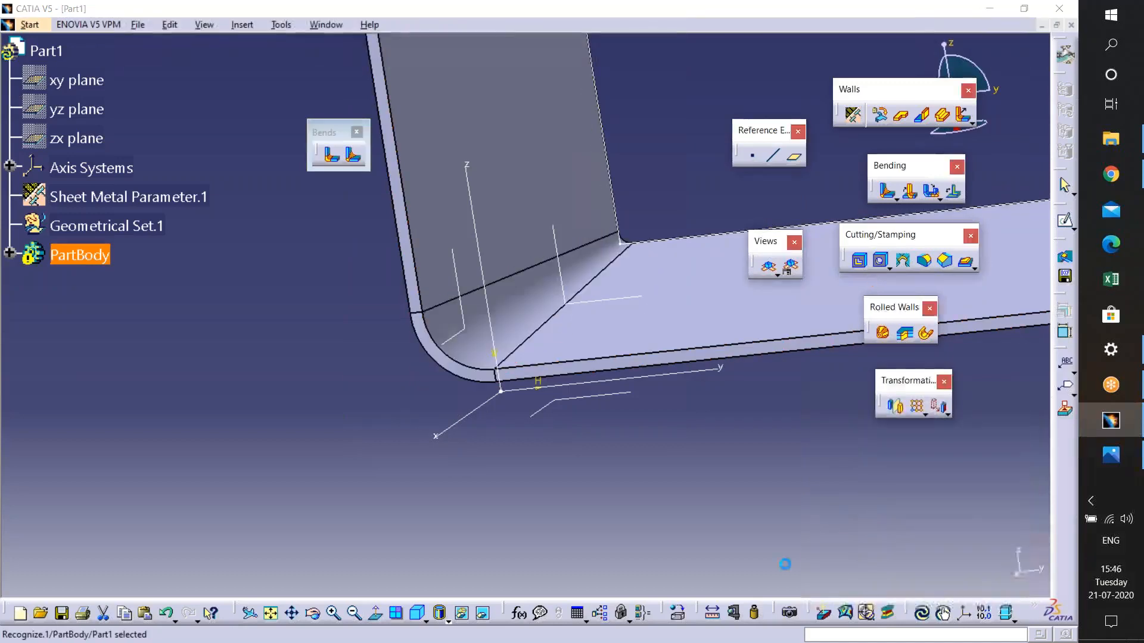
# - Open a sketch on the horizontal wall's face
pyautogui.click(1020, 413)
pyautogui.moveTo(475, 342); pyautogui.dragTo(477, 357, button='middle')
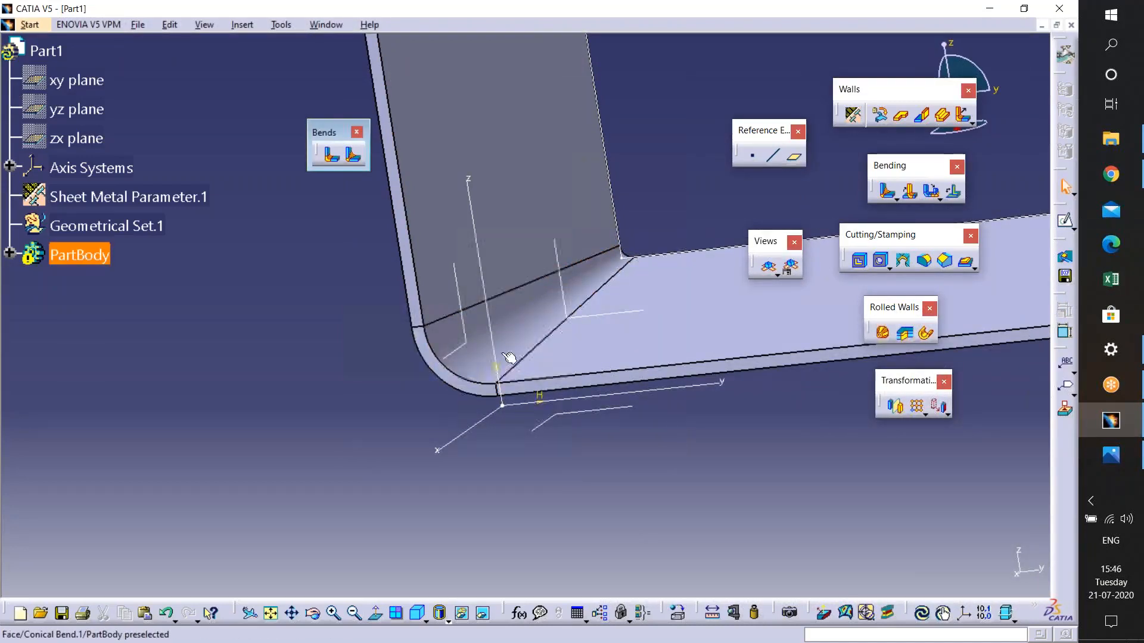
pyautogui.doubleClick(481, 358)
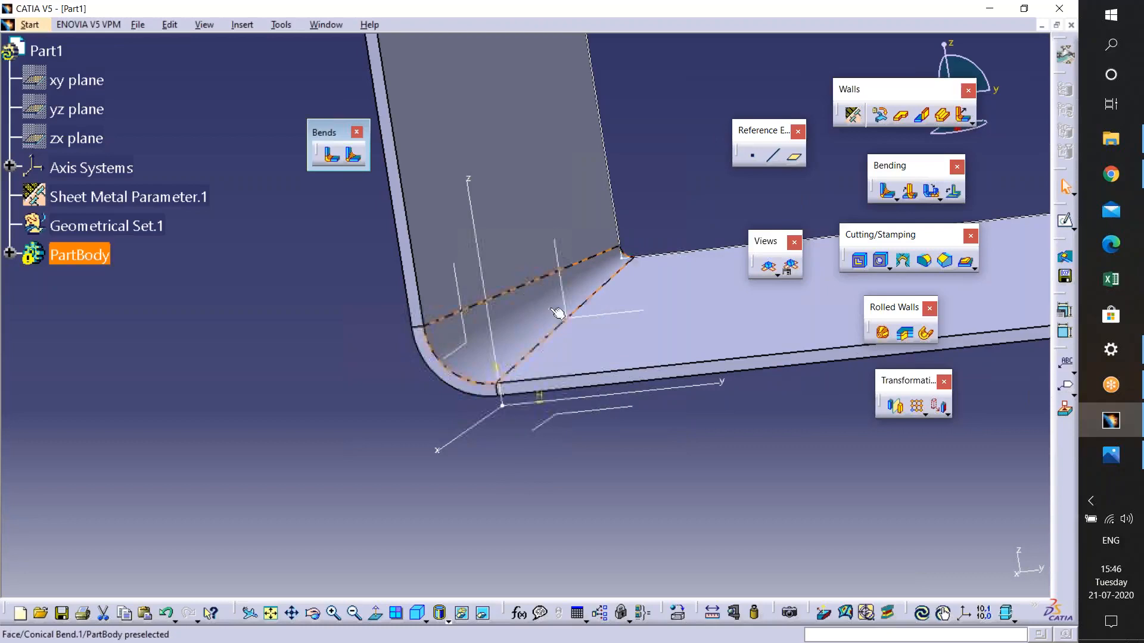
pyautogui.click(543, 484)
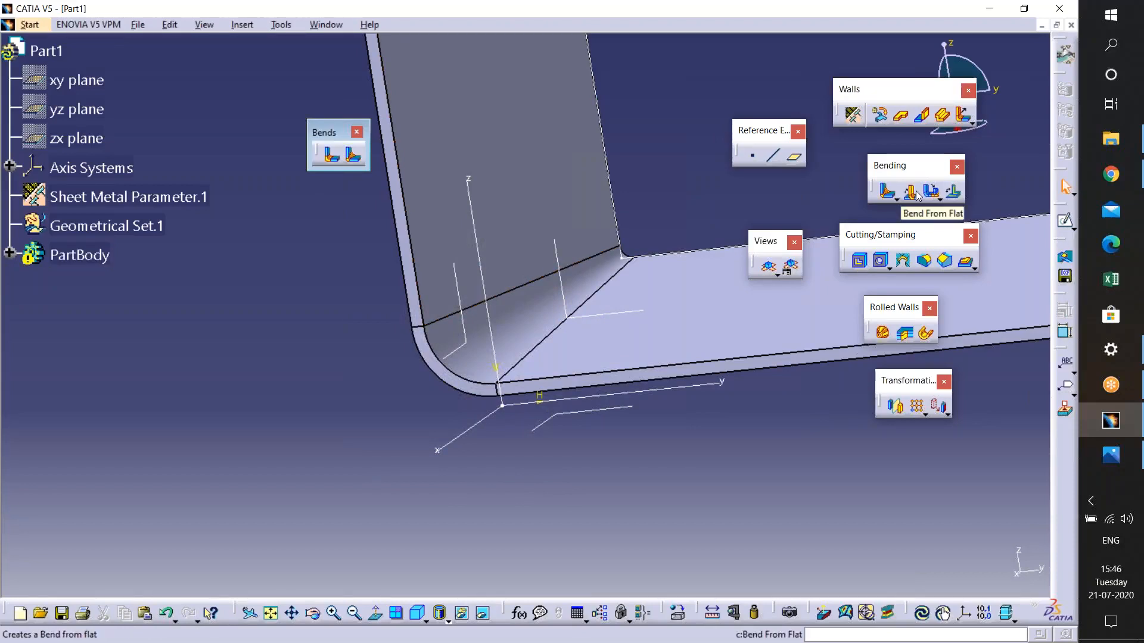
pyautogui.moveTo(505, 237); pyautogui.dragTo(620, 377, button='middle')
pyautogui.click(620, 378)
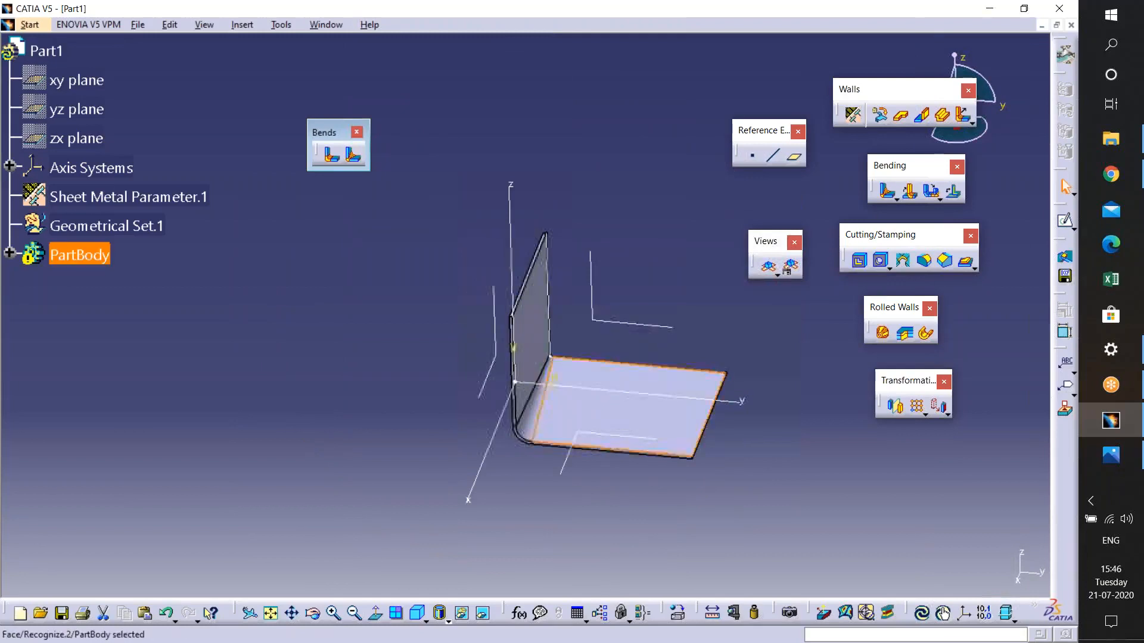
pyautogui.moveTo(624, 392); pyautogui.dragTo(583, 340, button='middle')
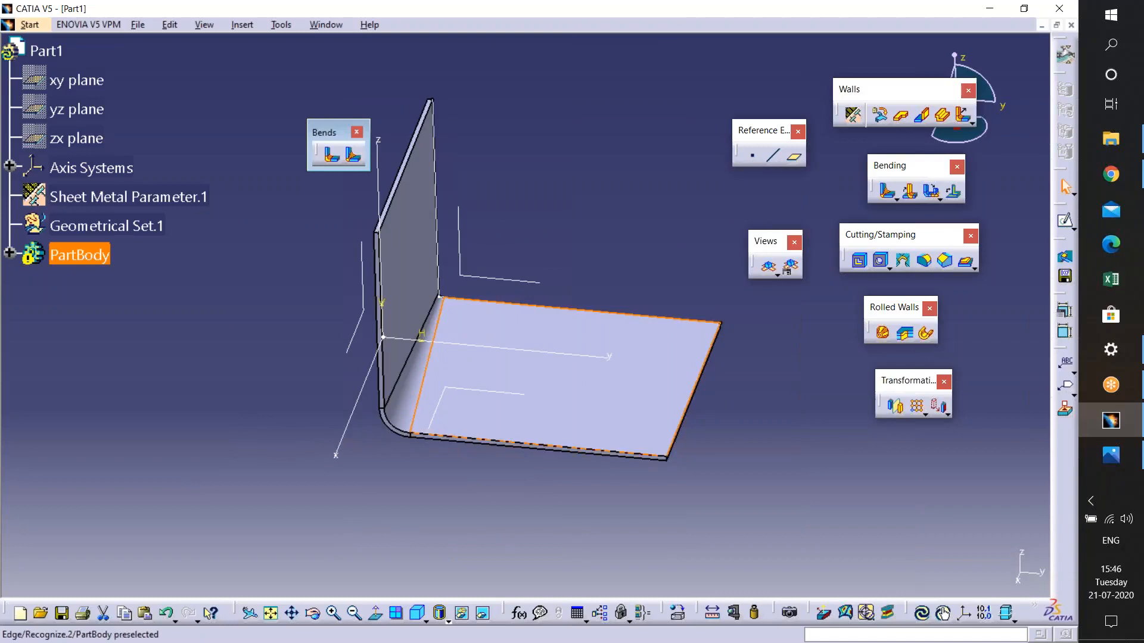
pyautogui.moveTo(643, 467); pyautogui.dragTo(584, 408, button='middle')
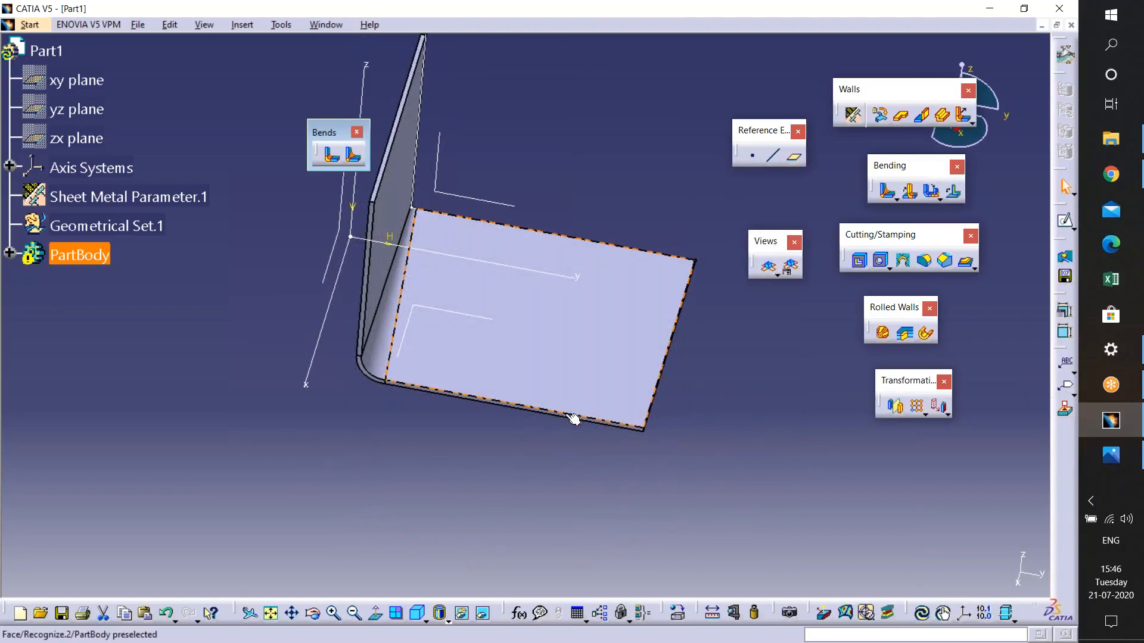
pyautogui.click(441, 315)
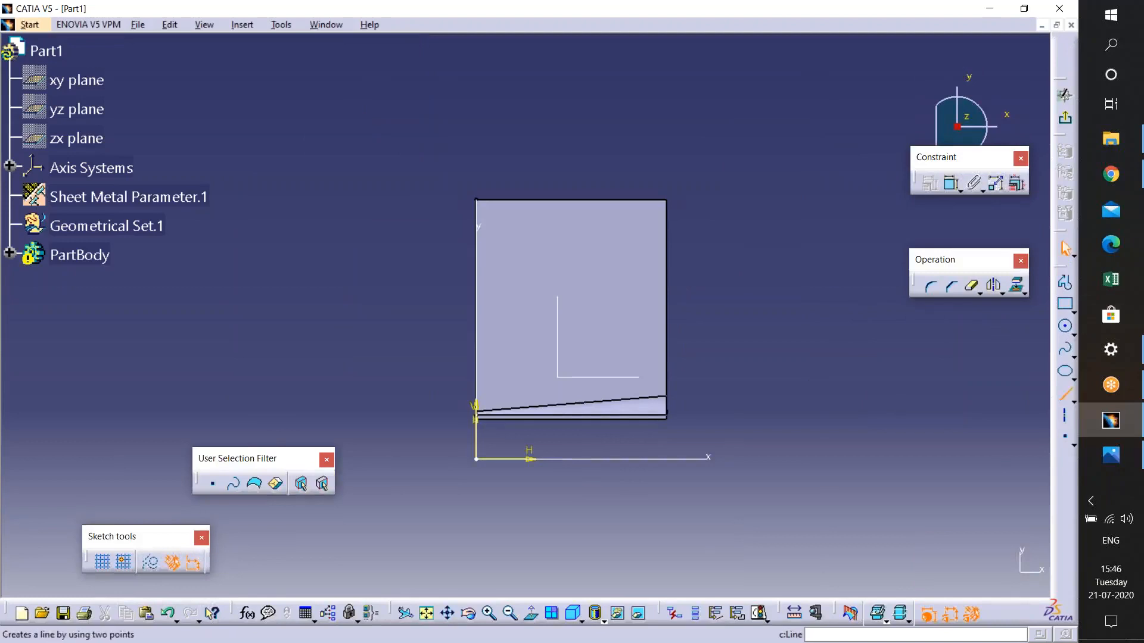
# - Draw a line across the horizontal wall, exit the sketcher and close the update diagnosis
pyautogui.click(1064, 393)
pyautogui.click(389, 362)
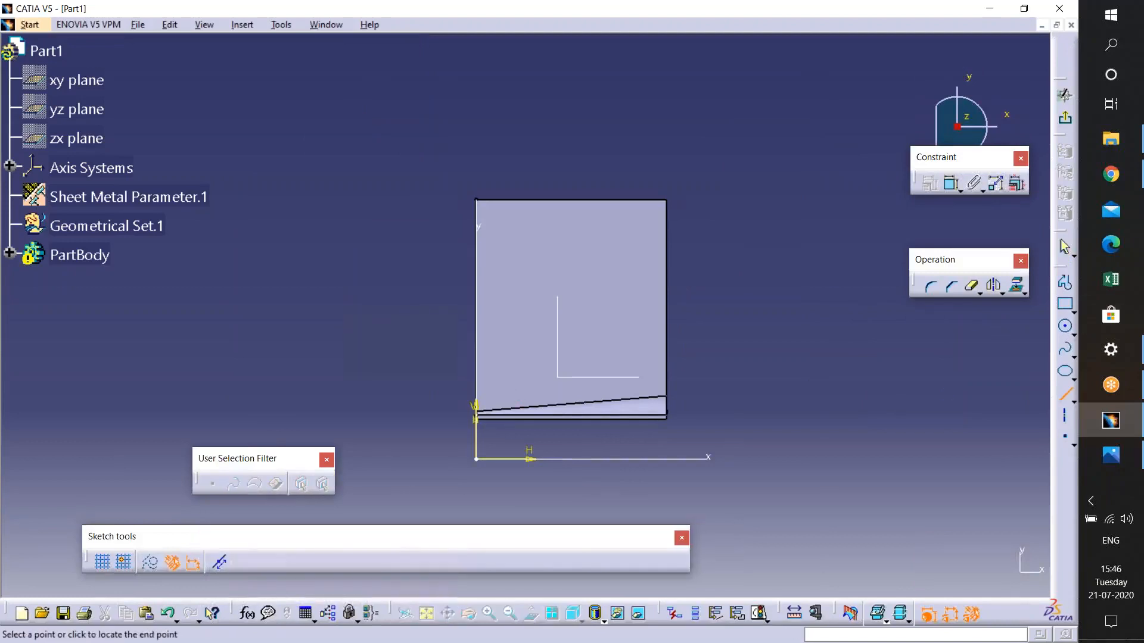
pyautogui.click(763, 256)
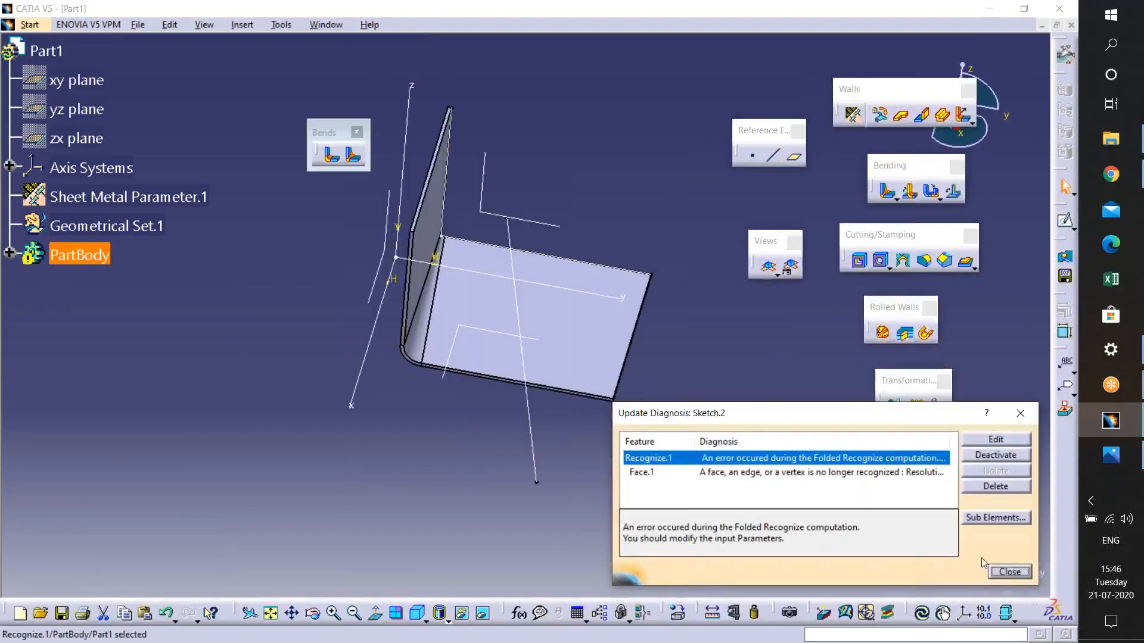
pyautogui.click(1010, 572)
# - Try a Bend From Flat using the sketched line with the fixed point on the conical bend, then close the dialog
pyautogui.moveTo(641, 466); pyautogui.dragTo(640, 426, button='middle')
pyautogui.middleClick(640, 426)
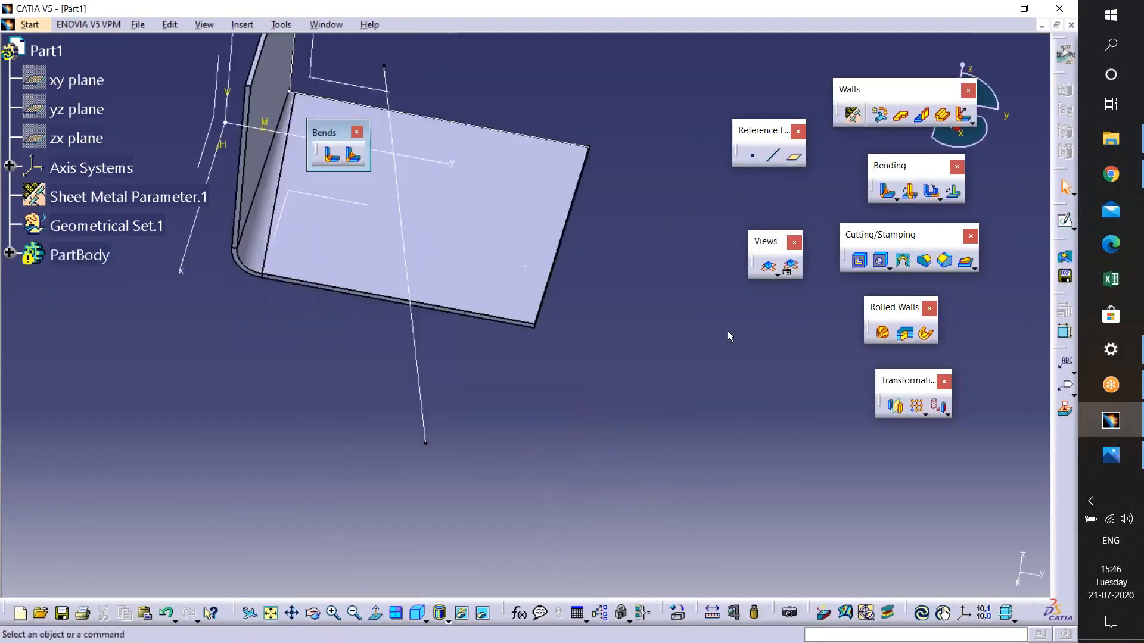
pyautogui.click(403, 237)
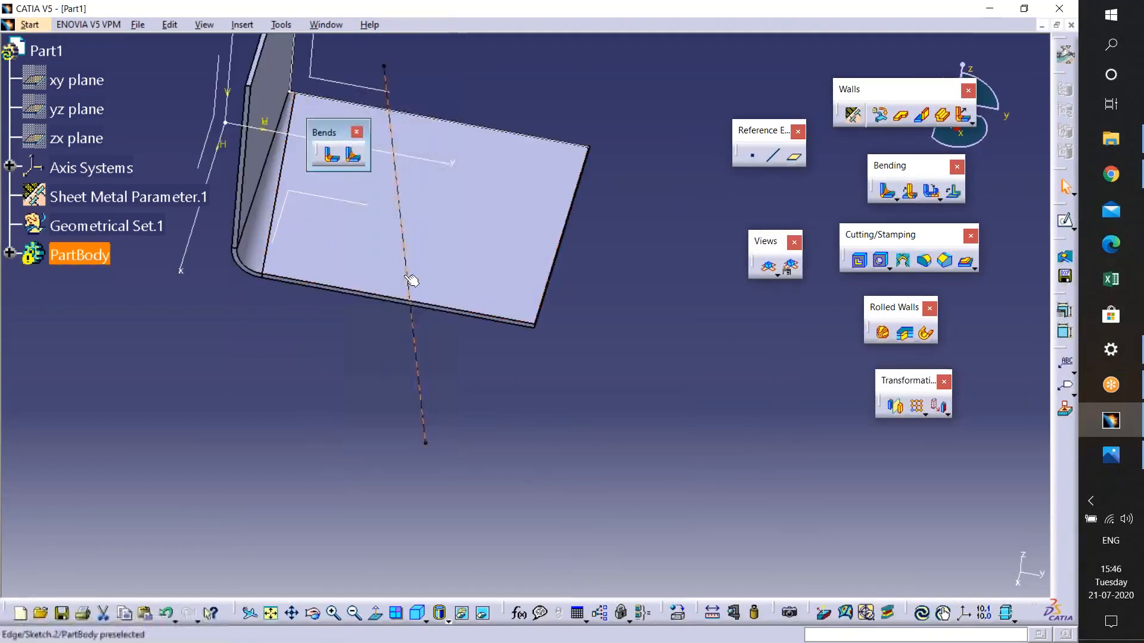
pyautogui.moveTo(527, 316); pyautogui.dragTo(554, 420, button='middle')
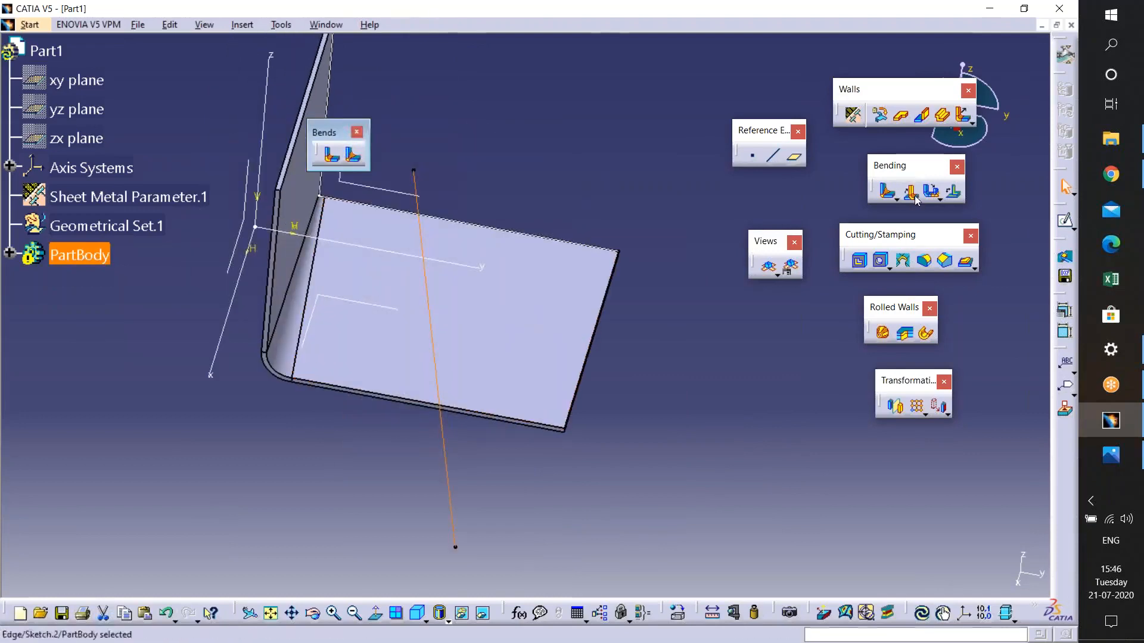
pyautogui.click(916, 199)
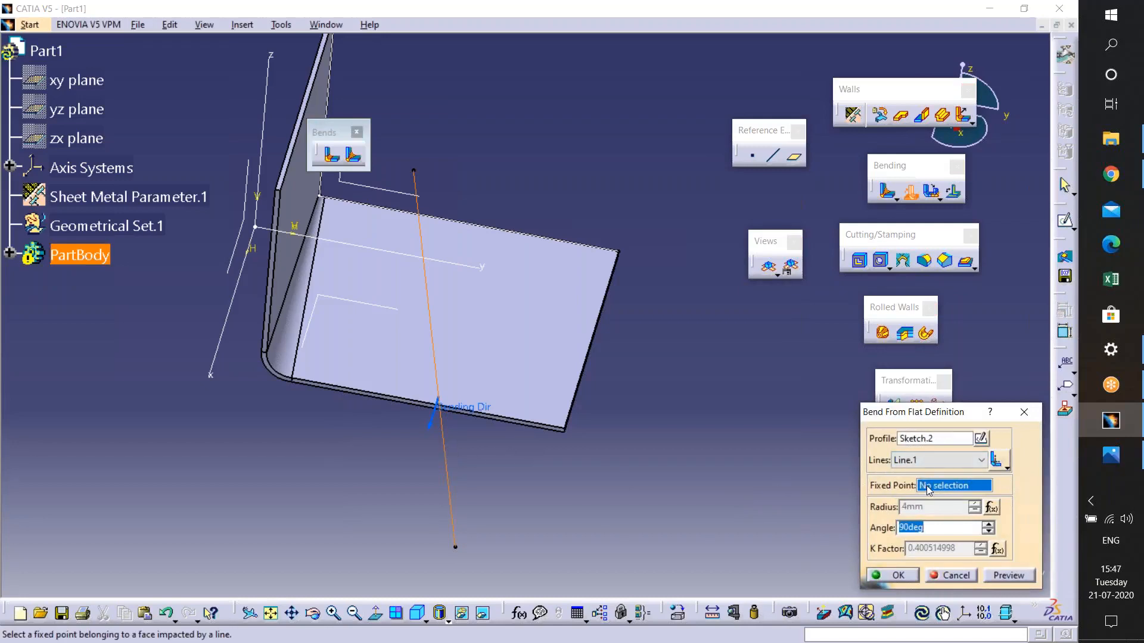
pyautogui.moveTo(475, 419); pyautogui.dragTo(375, 462, button='middle')
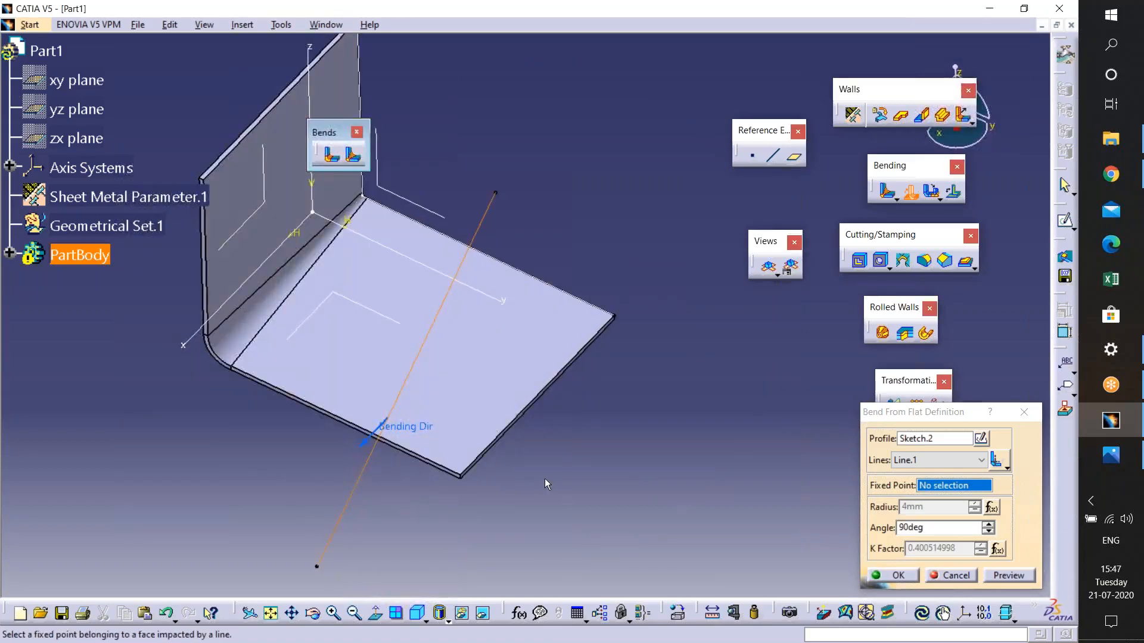
pyautogui.moveTo(545, 480); pyautogui.dragTo(596, 525, button='middle')
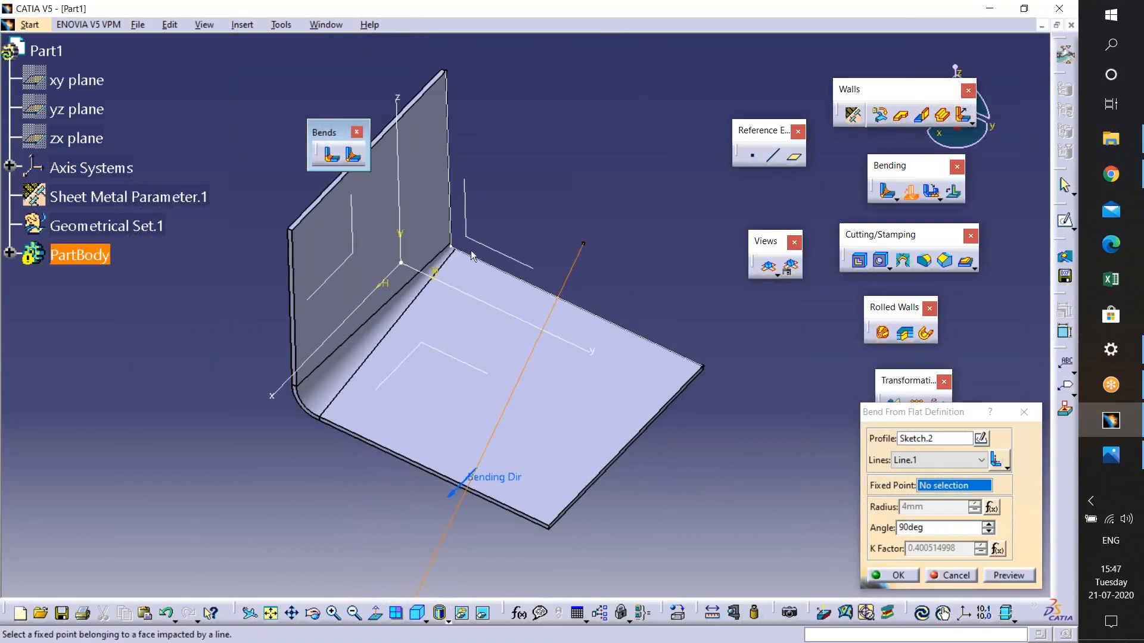
pyautogui.click(322, 411)
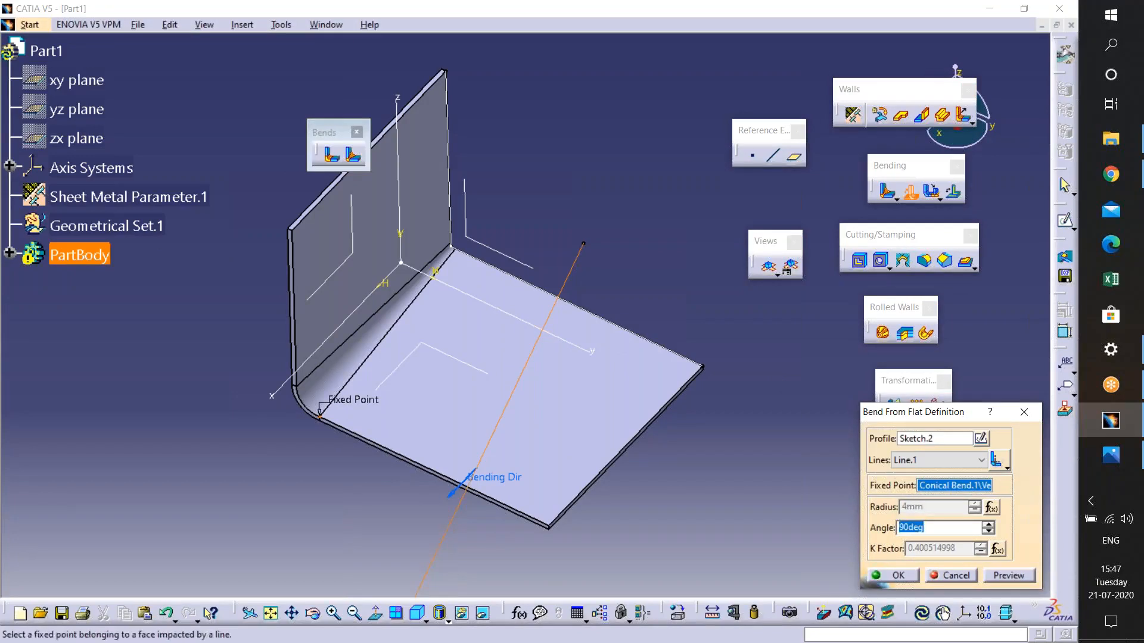
pyautogui.click(894, 575)
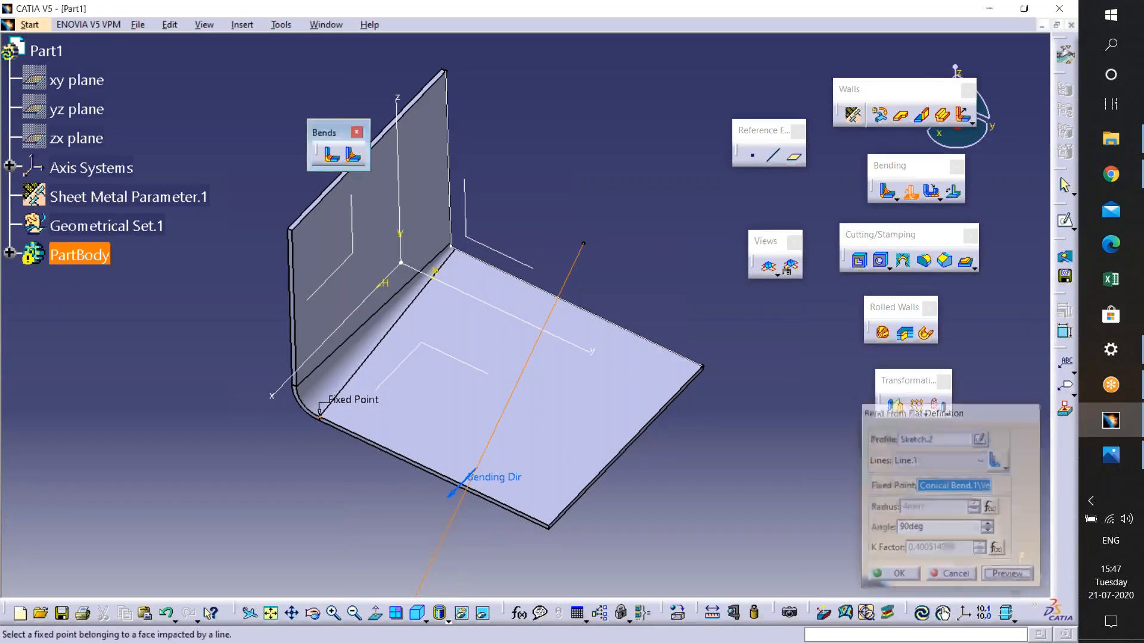
pyautogui.click(632, 372)
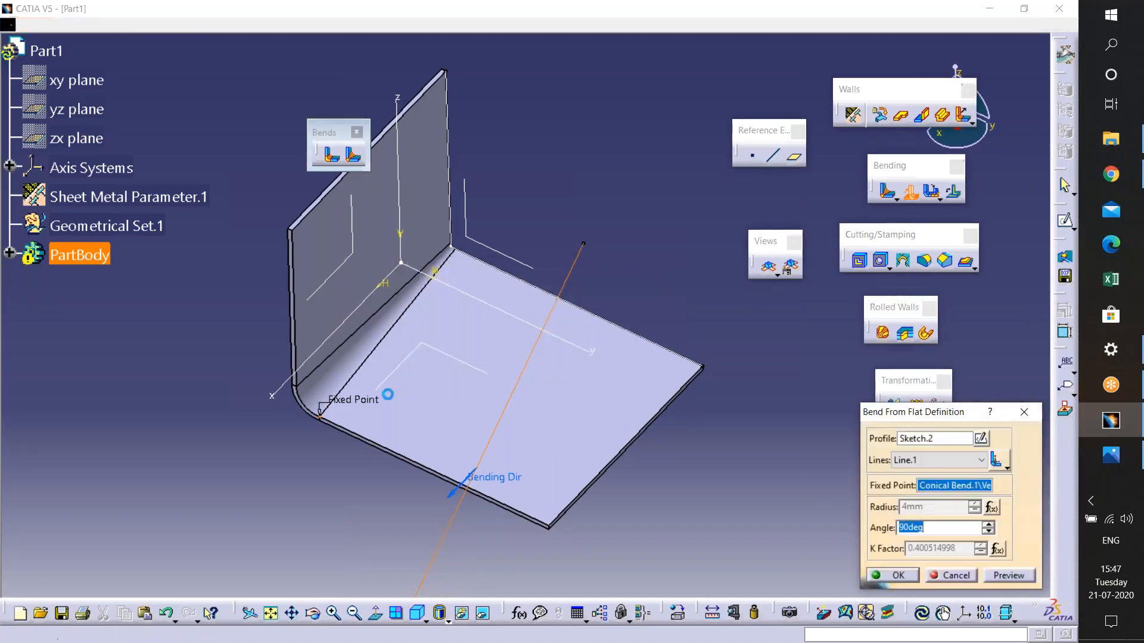
pyautogui.click(1022, 412)
# - Undo the last three operations
pyautogui.hotkey('ctrl', 'z')
pyautogui.hotkey('ctrl', 'z')
pyautogui.hotkey('ctrl', 'z')
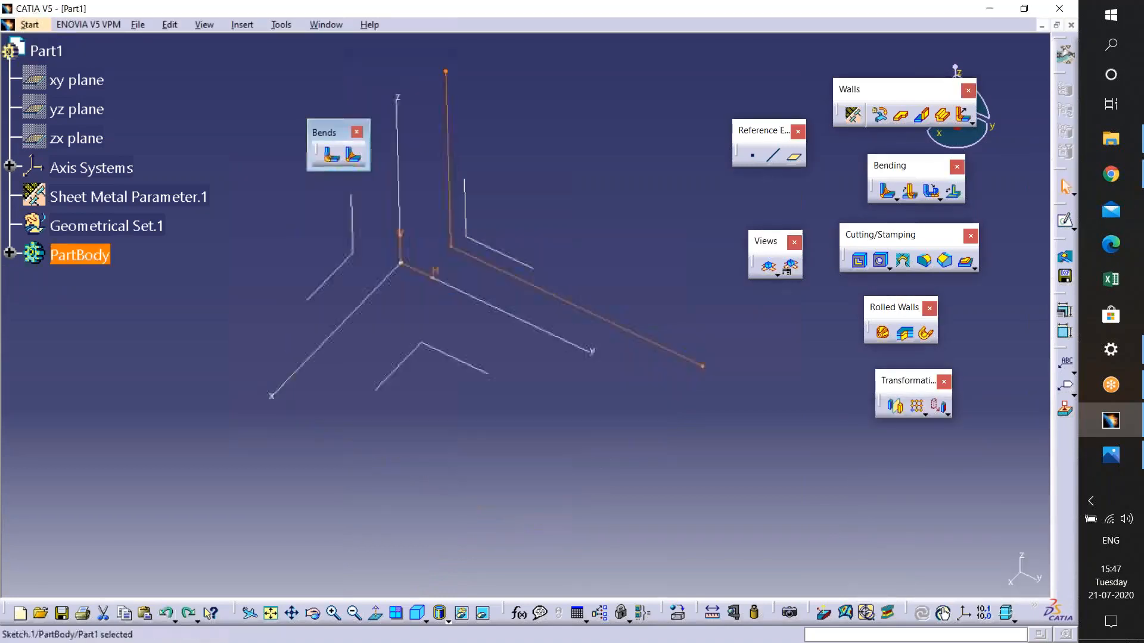
# - Sketch a rectangle on the yz plane and exit the sketcher
pyautogui.click(401, 262)
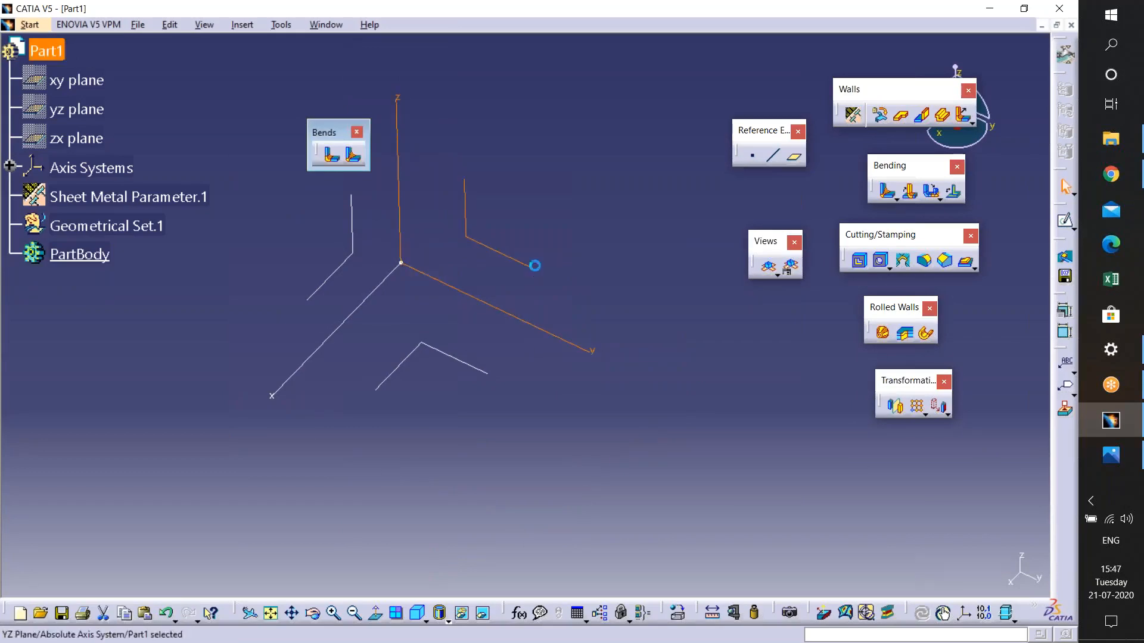
pyautogui.click(1064, 223)
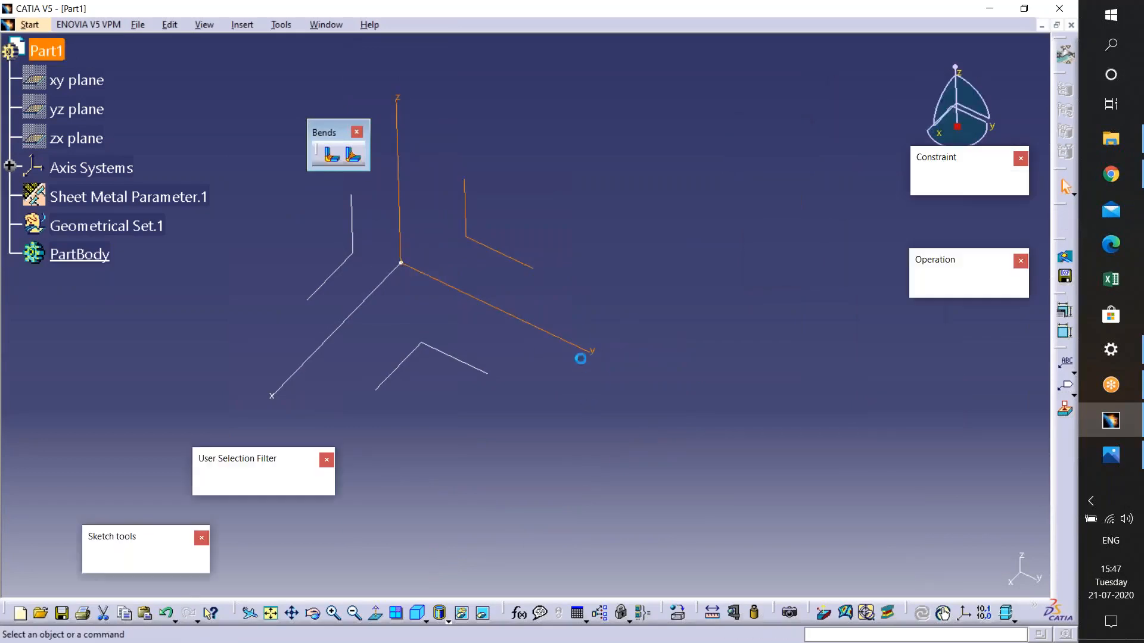
pyautogui.click(1072, 310)
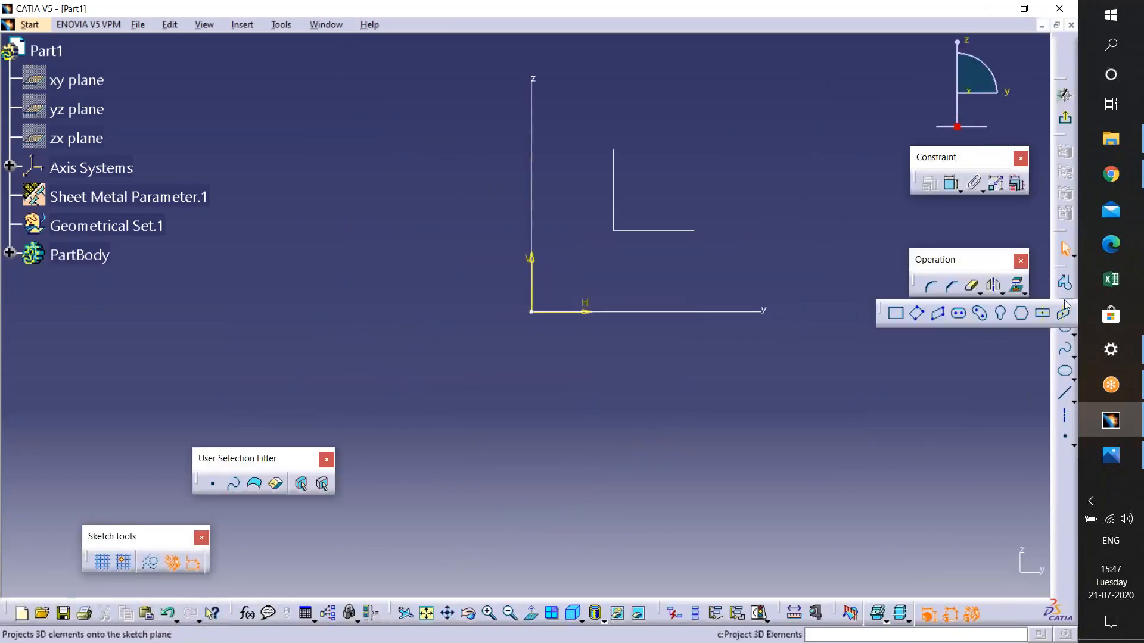
pyautogui.click(596, 110)
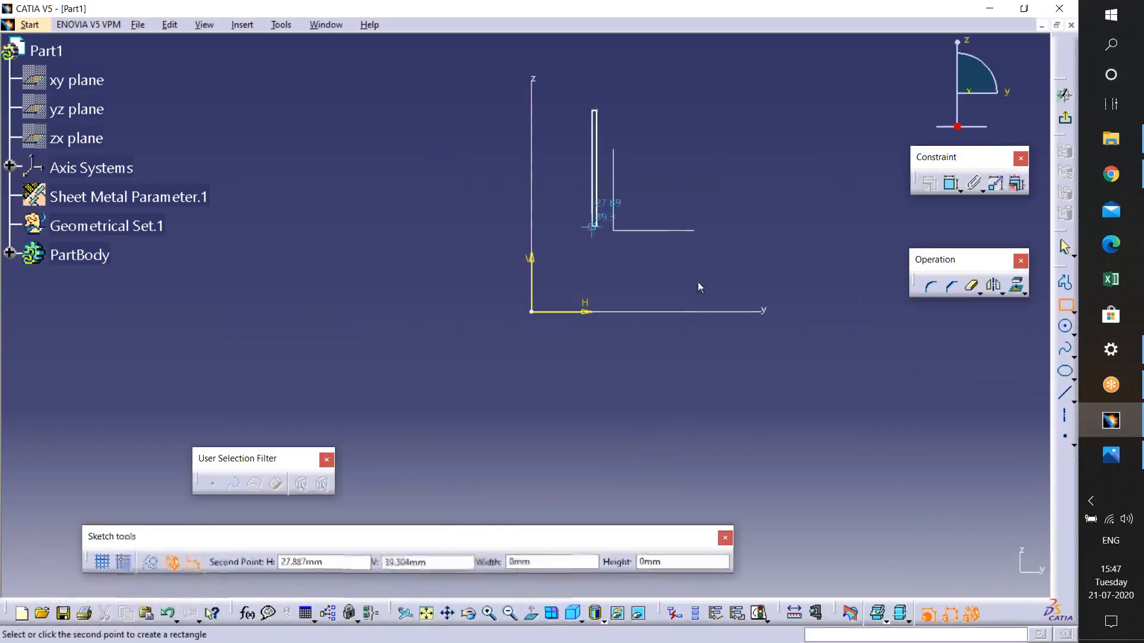
pyautogui.moveTo(851, 274); pyautogui.dragTo(548, 317, button='middle')
pyautogui.click(697, 321)
pyautogui.click(1064, 95)
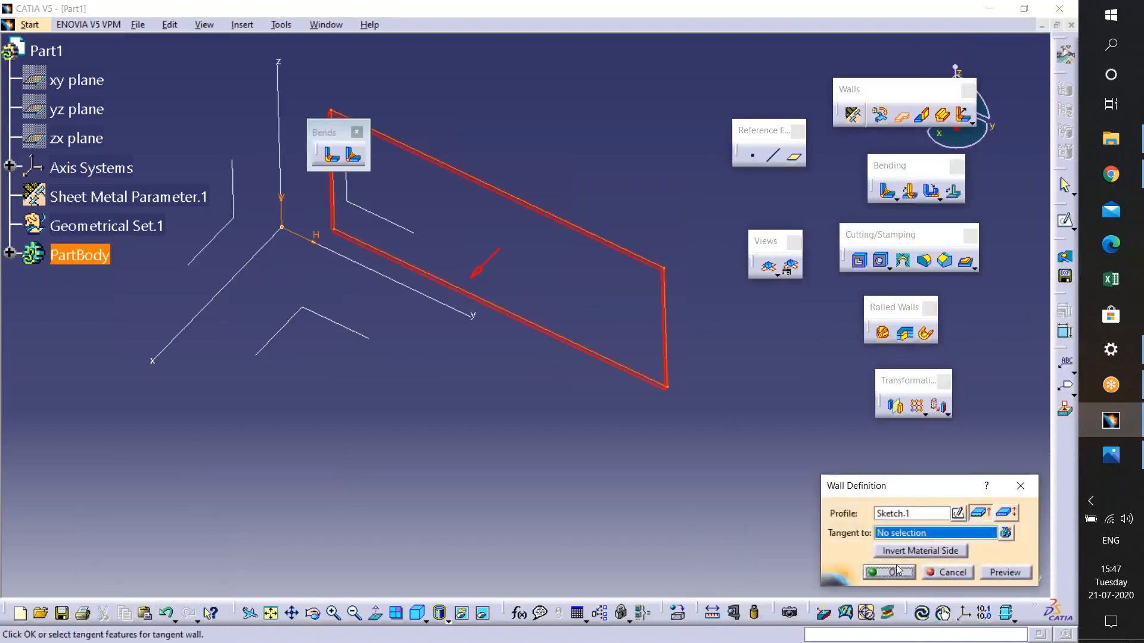
# - Create a flat wall from the rectangle sketch
pyautogui.click(895, 570)
pyautogui.click(572, 463)
pyautogui.moveTo(572, 464); pyautogui.dragTo(649, 472, button='middle')
# - Confirm the flat wall, then sketch a vertical line crossing the wall and exit the sketcher
pyautogui.click(661, 331)
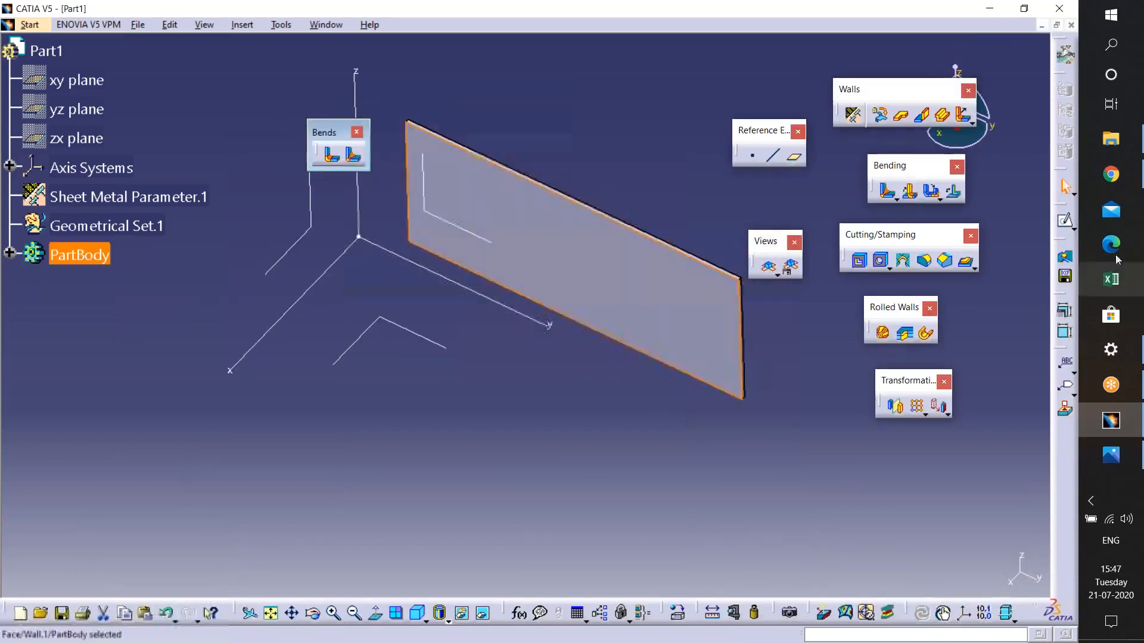
pyautogui.click(1069, 223)
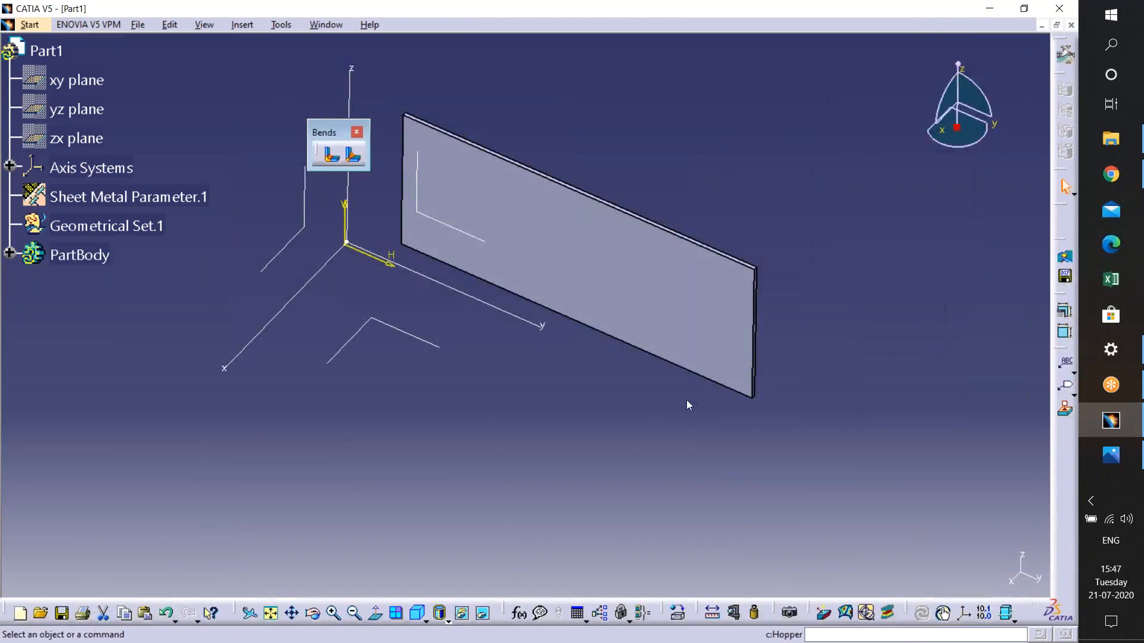
pyautogui.click(1064, 393)
pyautogui.click(606, 138)
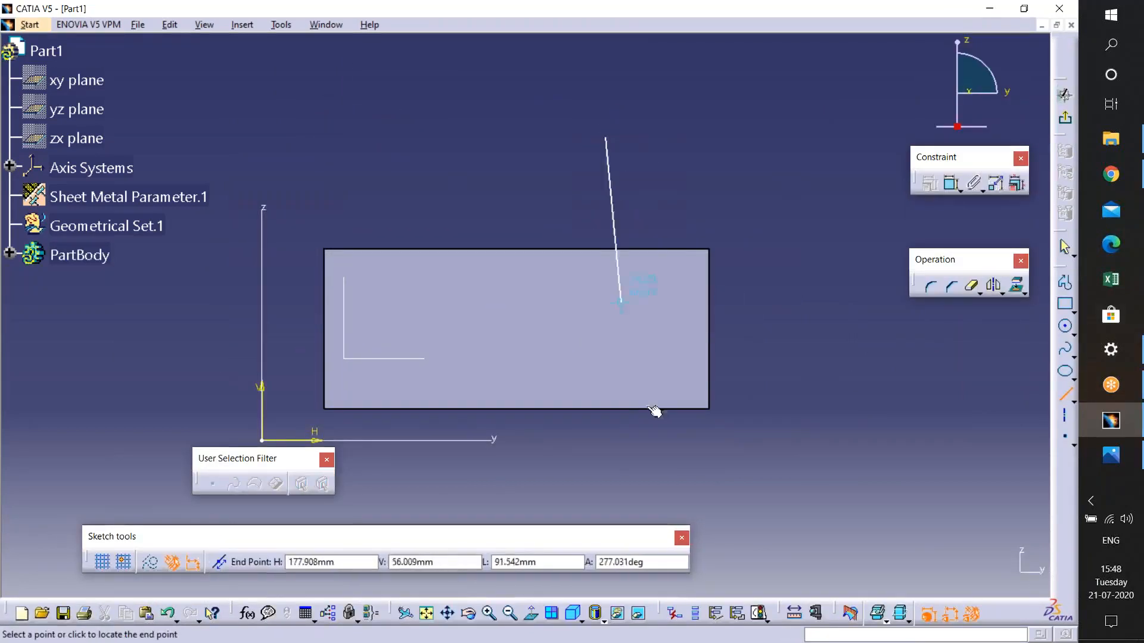
pyautogui.click(605, 506)
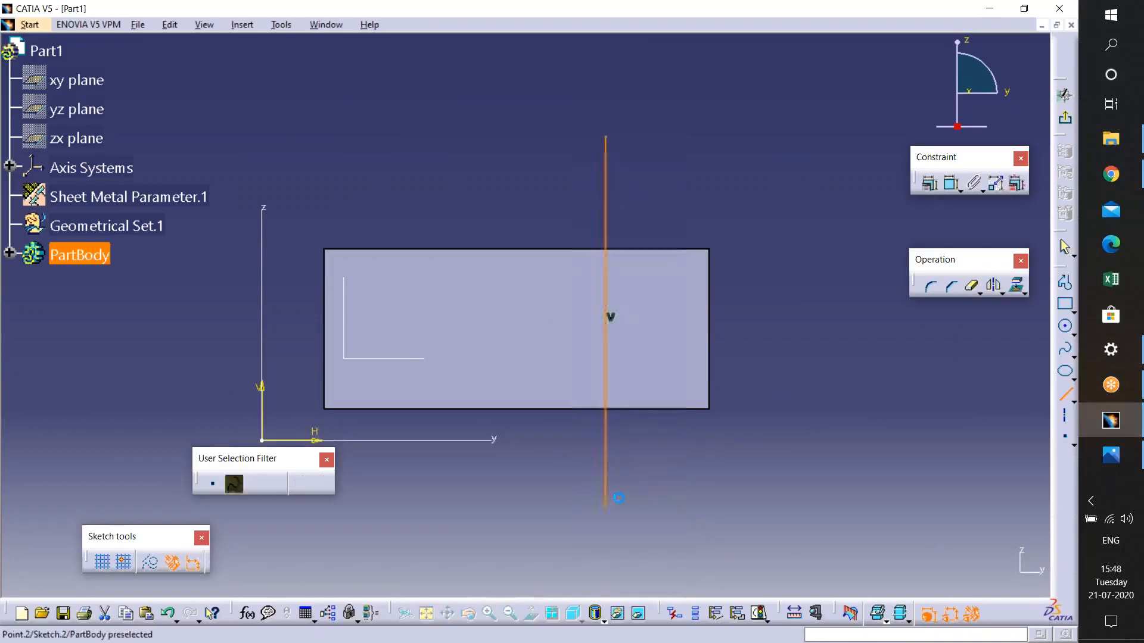
pyautogui.click(1065, 95)
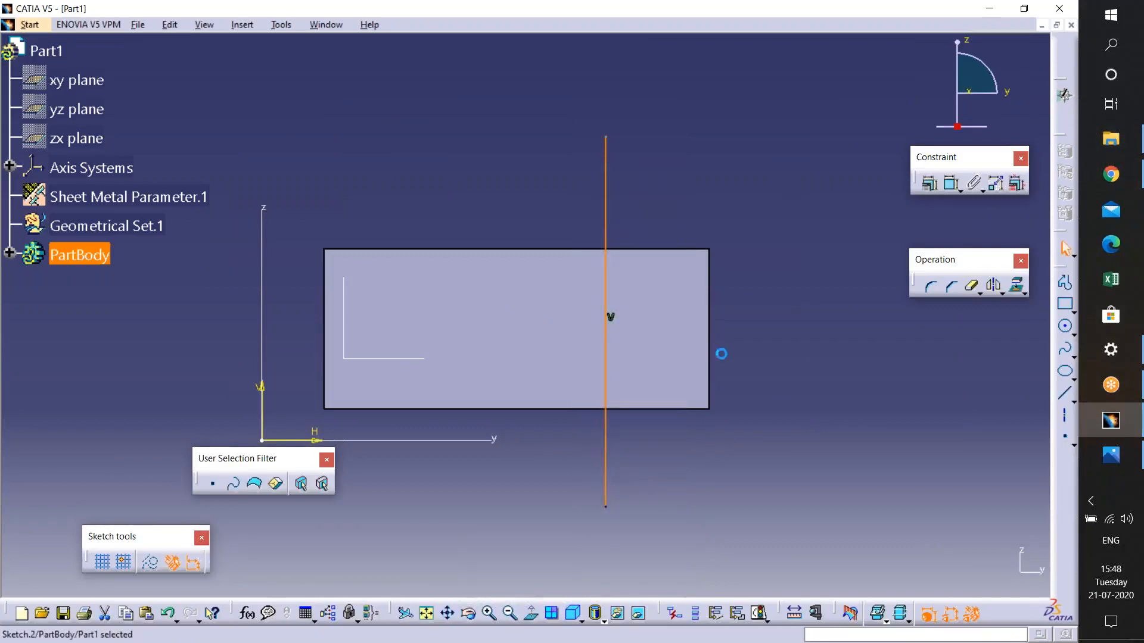
# - Create a Bend From Flat along the sketched line at 90deg, previewing before confirming
pyautogui.moveTo(753, 428); pyautogui.dragTo(886, 222, button='middle')
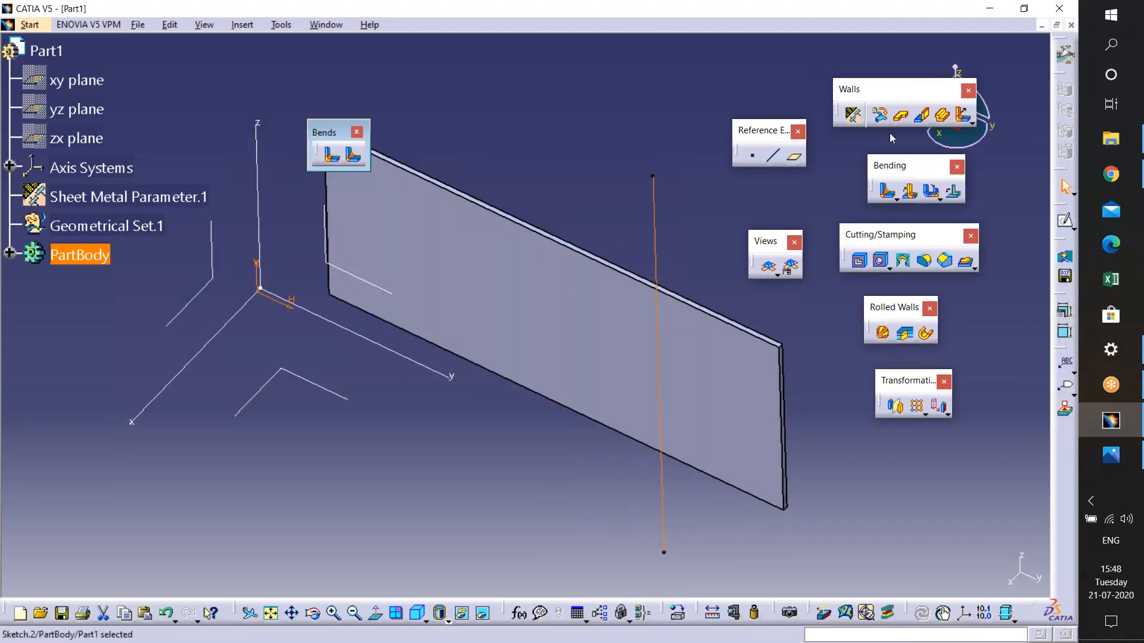
pyautogui.click(911, 193)
pyautogui.moveTo(618, 340); pyautogui.dragTo(669, 340, button='middle')
pyautogui.click(955, 487)
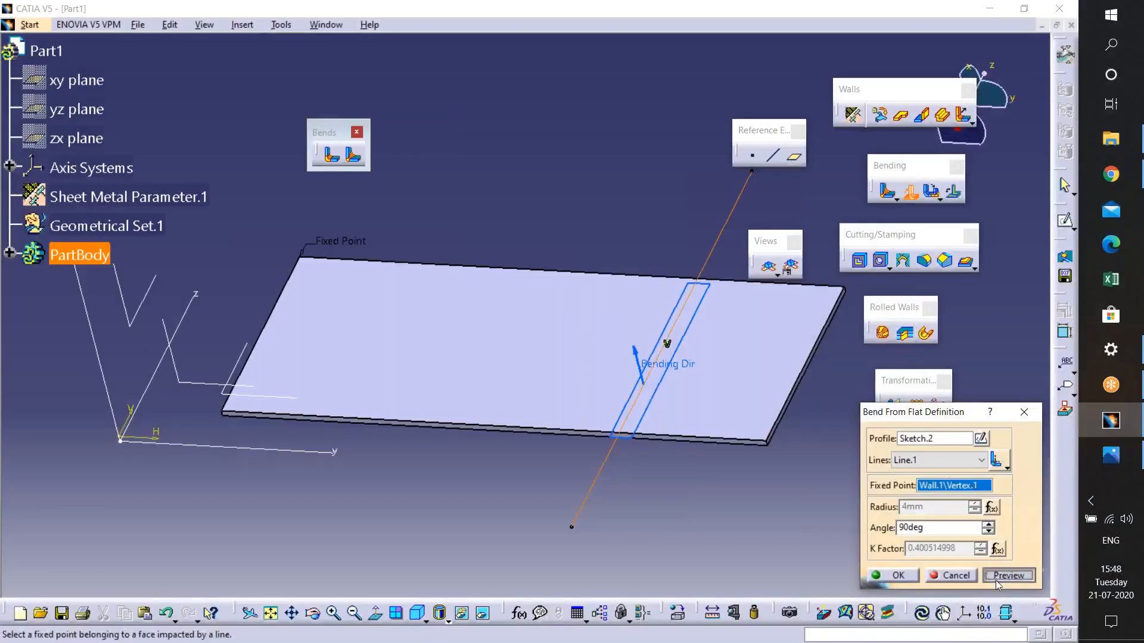
pyautogui.click(996, 576)
pyautogui.click(899, 575)
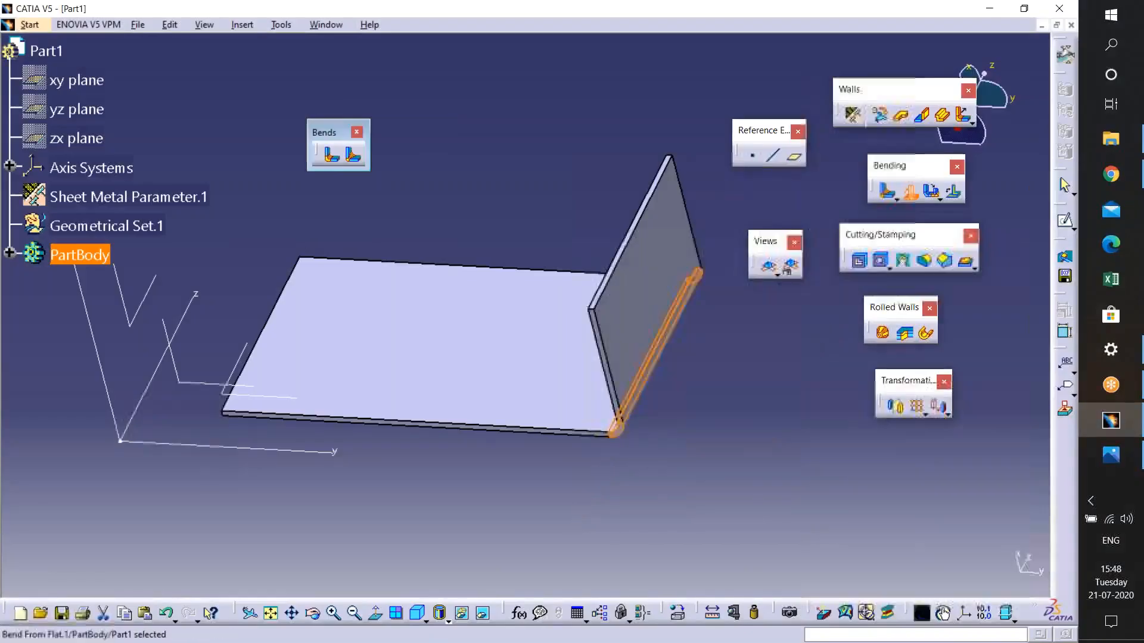
# - Undo the bend from flat
pyautogui.moveTo(556, 462); pyautogui.dragTo(577, 437, button='middle')
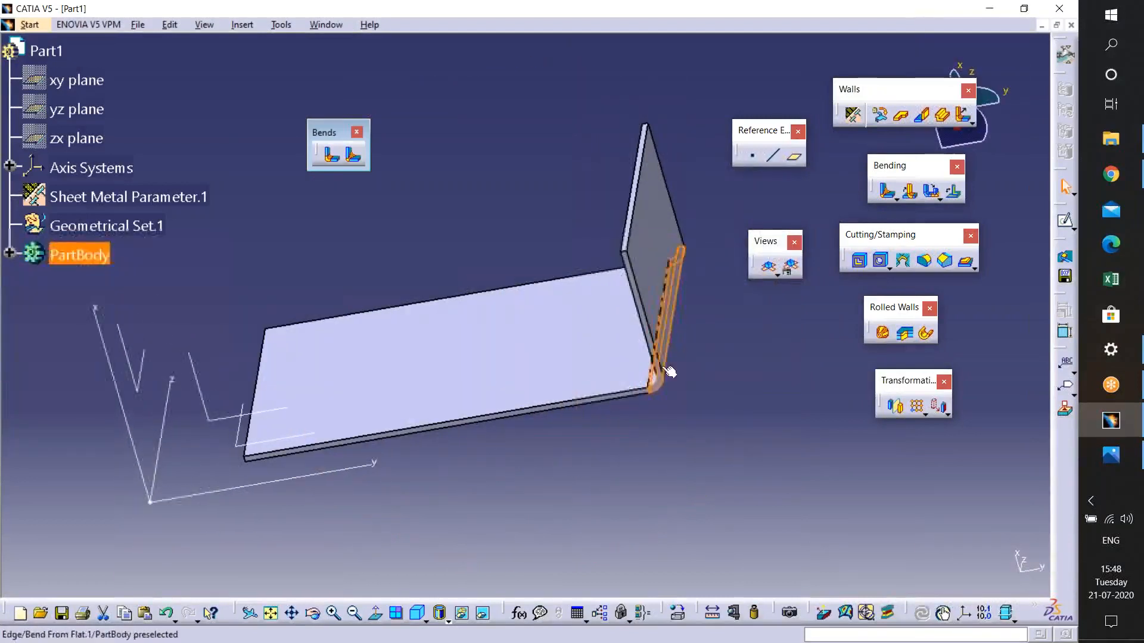
pyautogui.hotkey('ctrl', 'z')
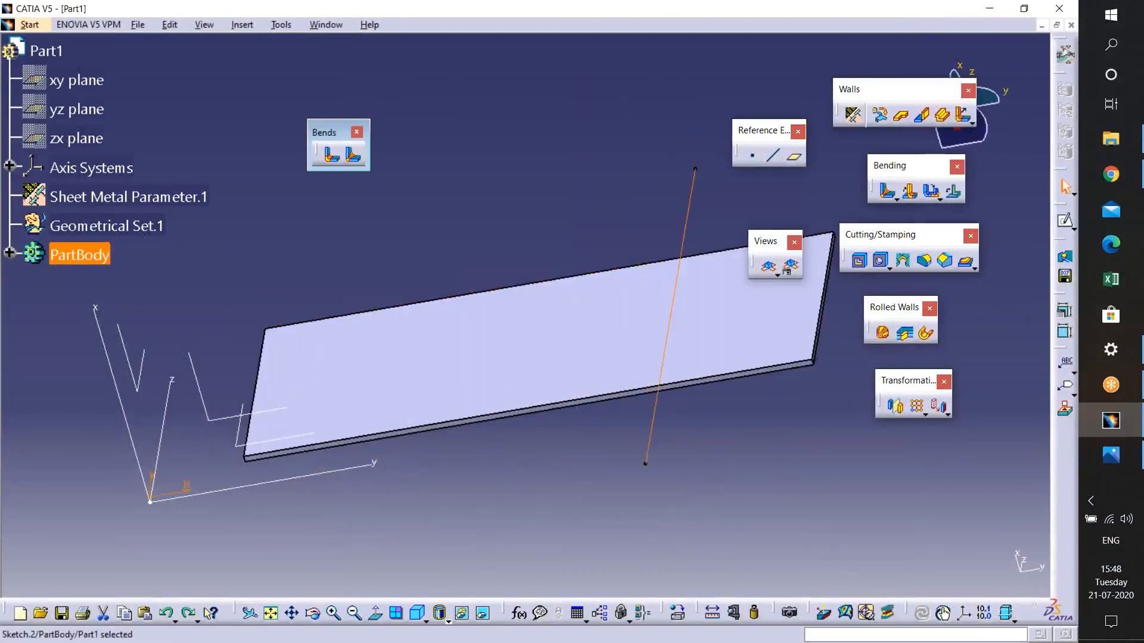
# - Start a Bend From Flat and try to create a new fixed point, closing the point definition dialog
pyautogui.moveTo(808, 428); pyautogui.dragTo(780, 481, button='middle')
pyautogui.click(914, 192)
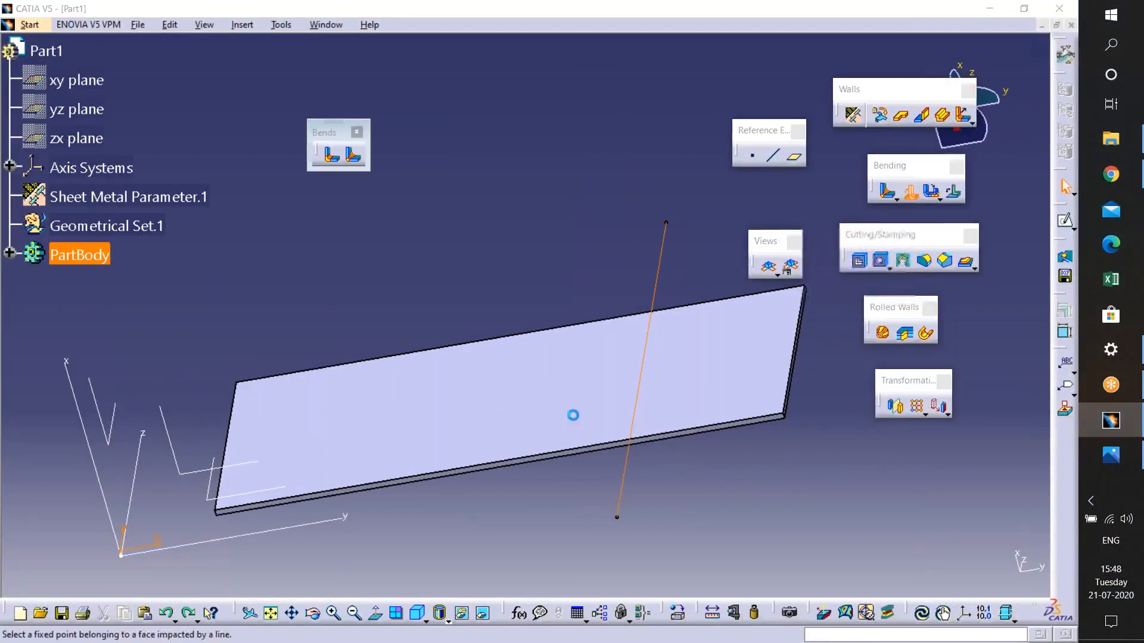
pyautogui.moveTo(677, 405); pyautogui.dragTo(736, 363, button='middle')
pyautogui.rightClick(950, 486)
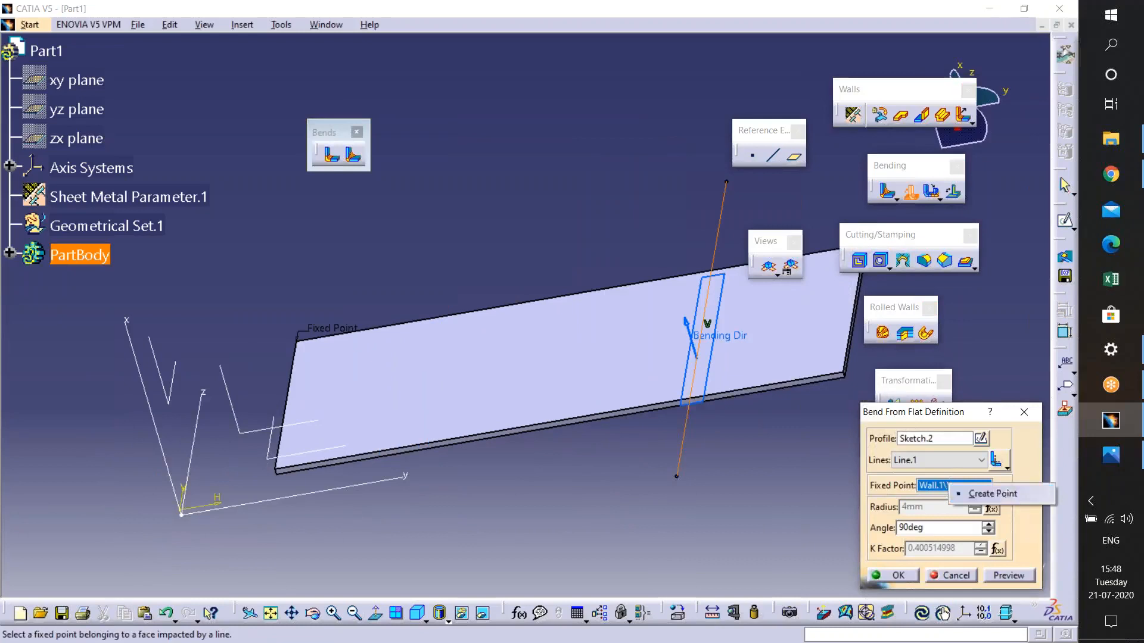
pyautogui.click(980, 493)
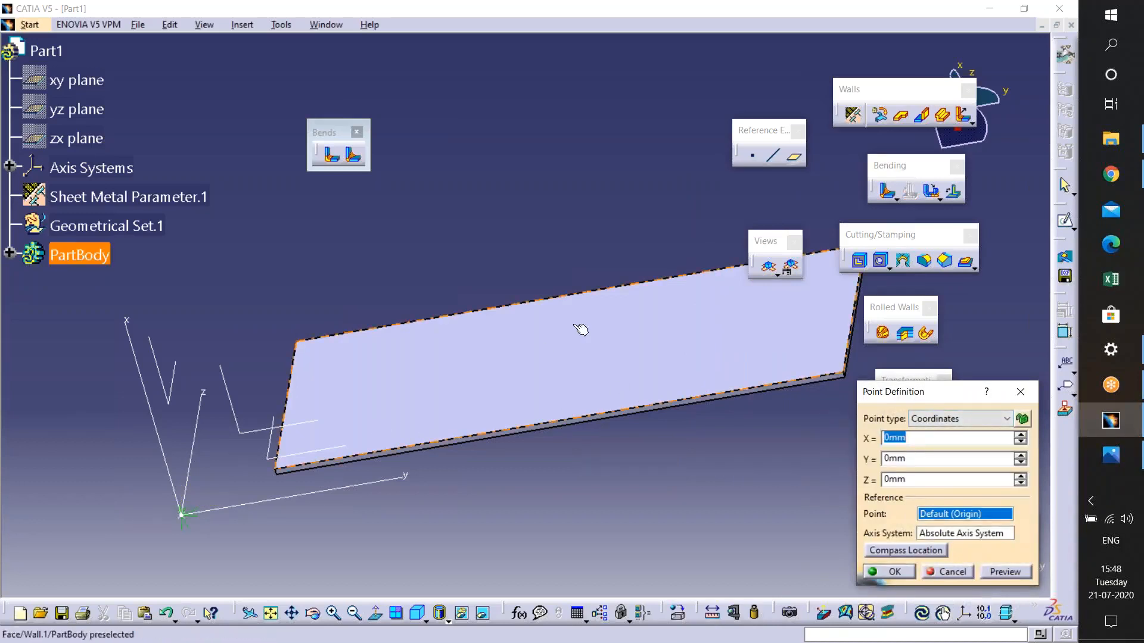
pyautogui.click(1020, 391)
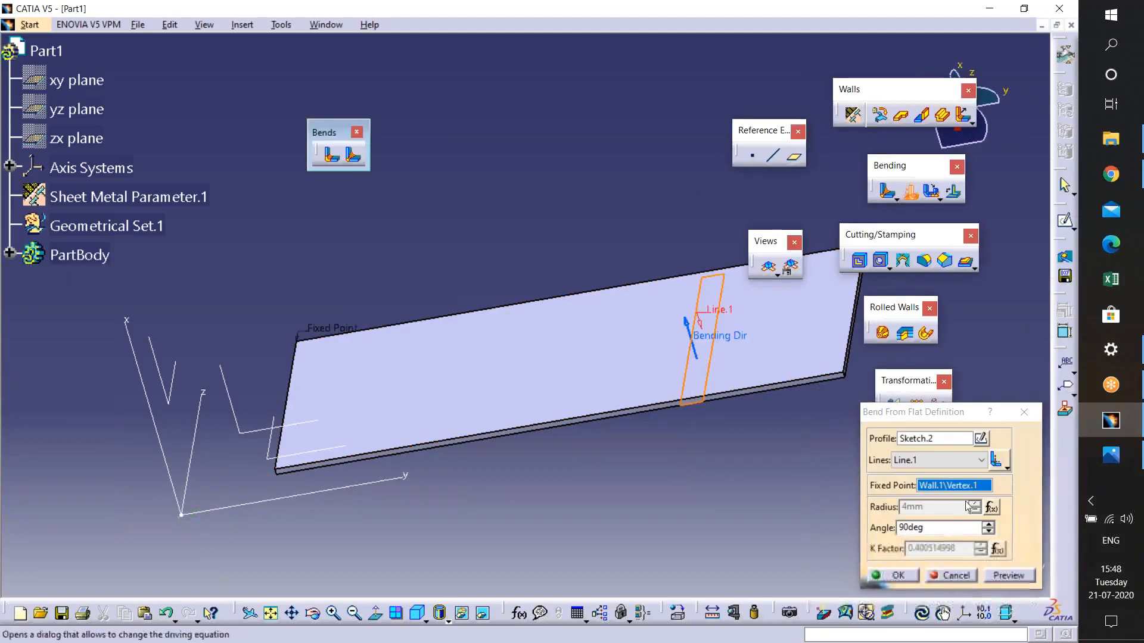
# - Pick the opposite wall corner as the fixed point, flip the bending direction and preview, then cancel the bend
pyautogui.middleClick(706, 239)
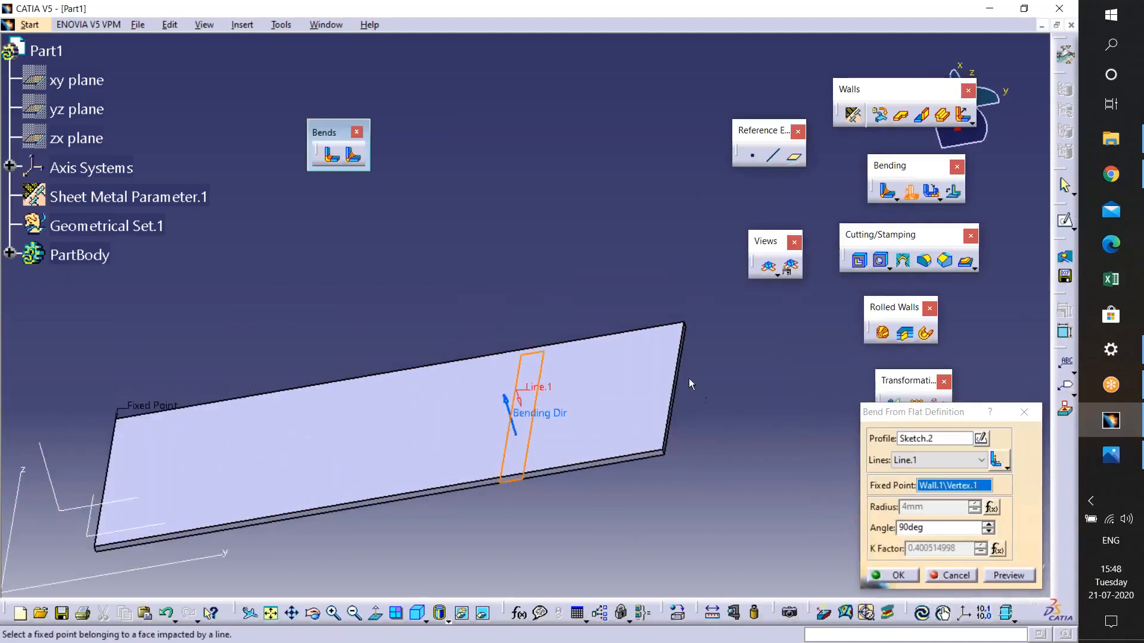
pyautogui.click(685, 324)
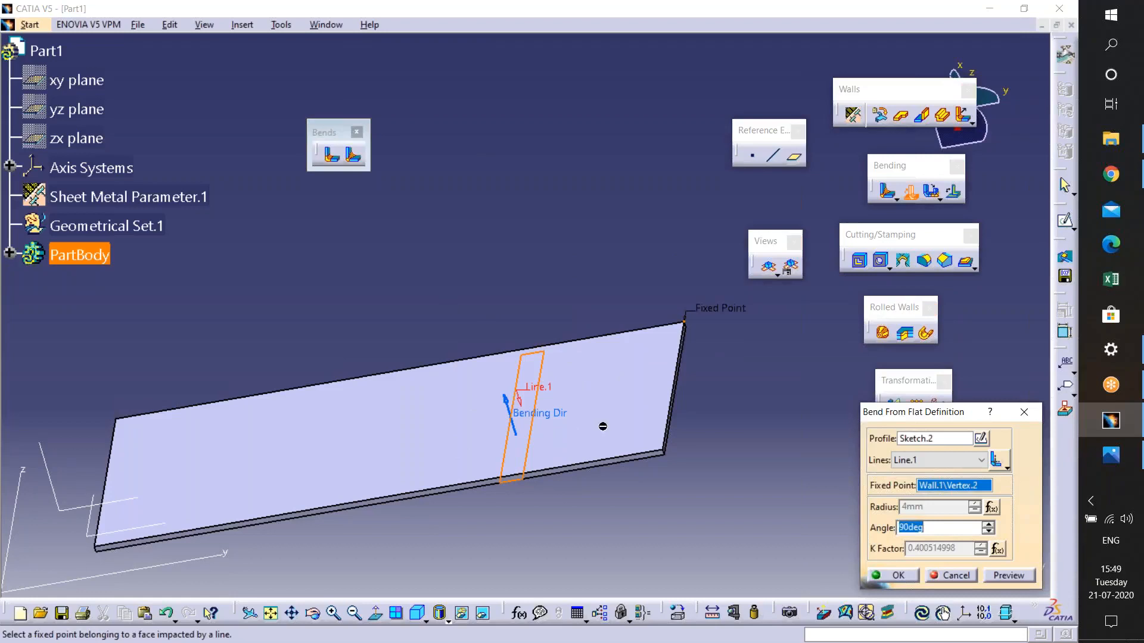
pyautogui.moveTo(446, 403); pyautogui.dragTo(533, 380, button='middle')
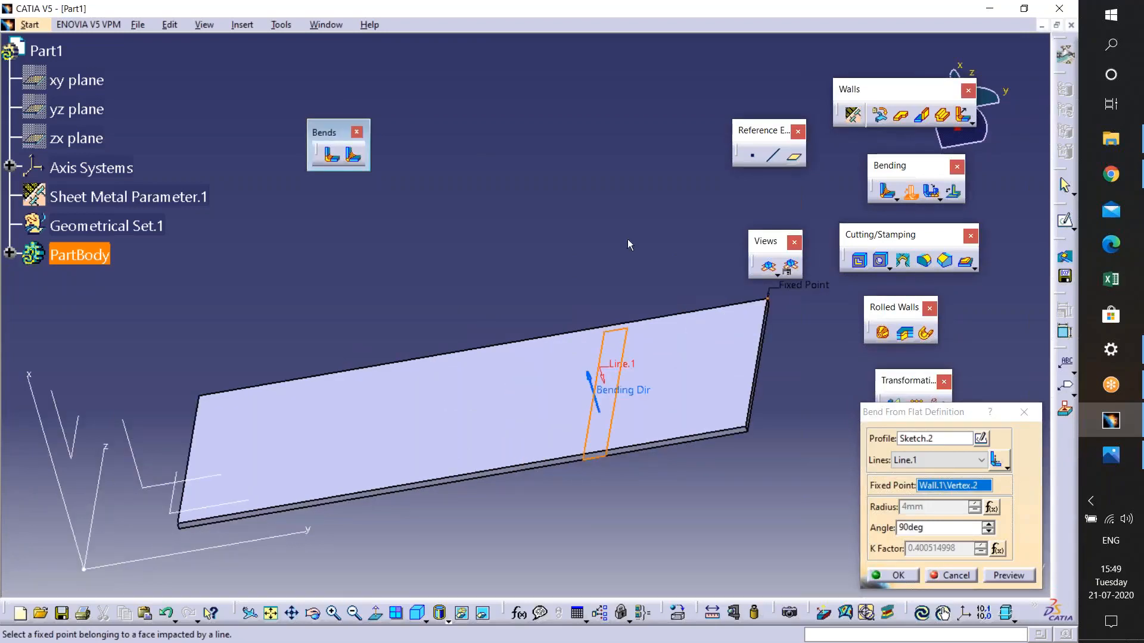
pyautogui.click(1008, 576)
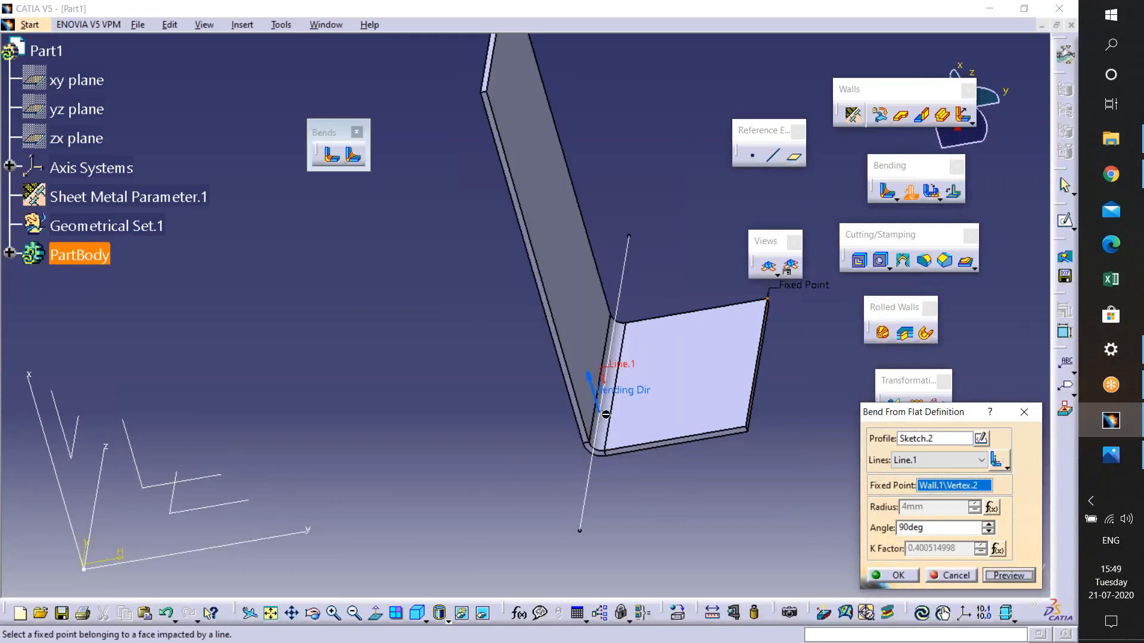
pyautogui.click(591, 380)
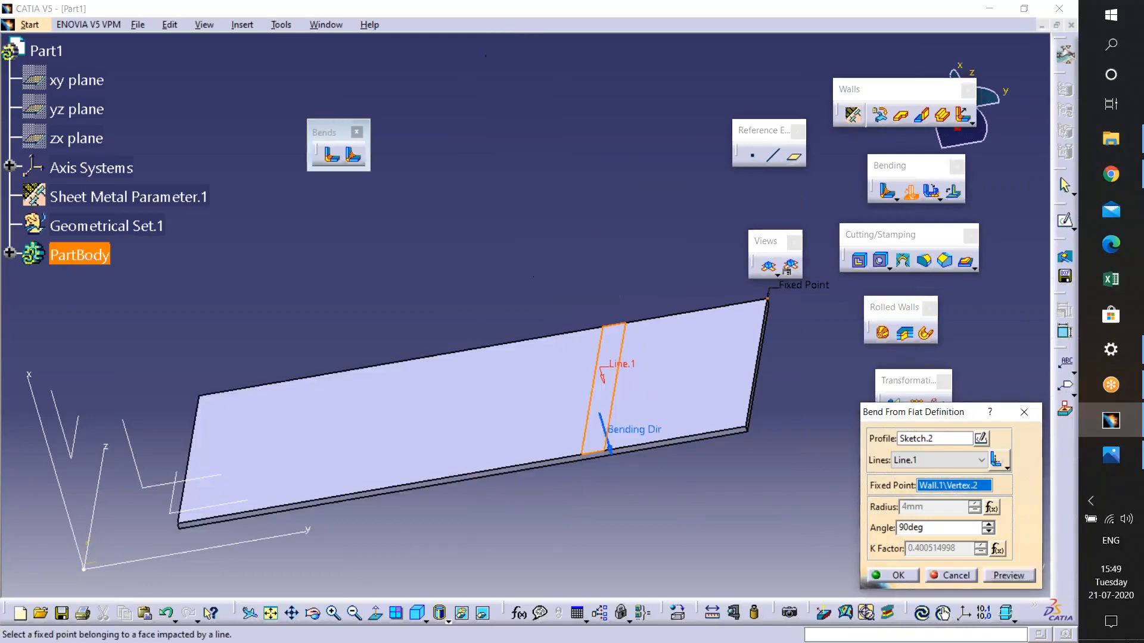
pyautogui.click(613, 458)
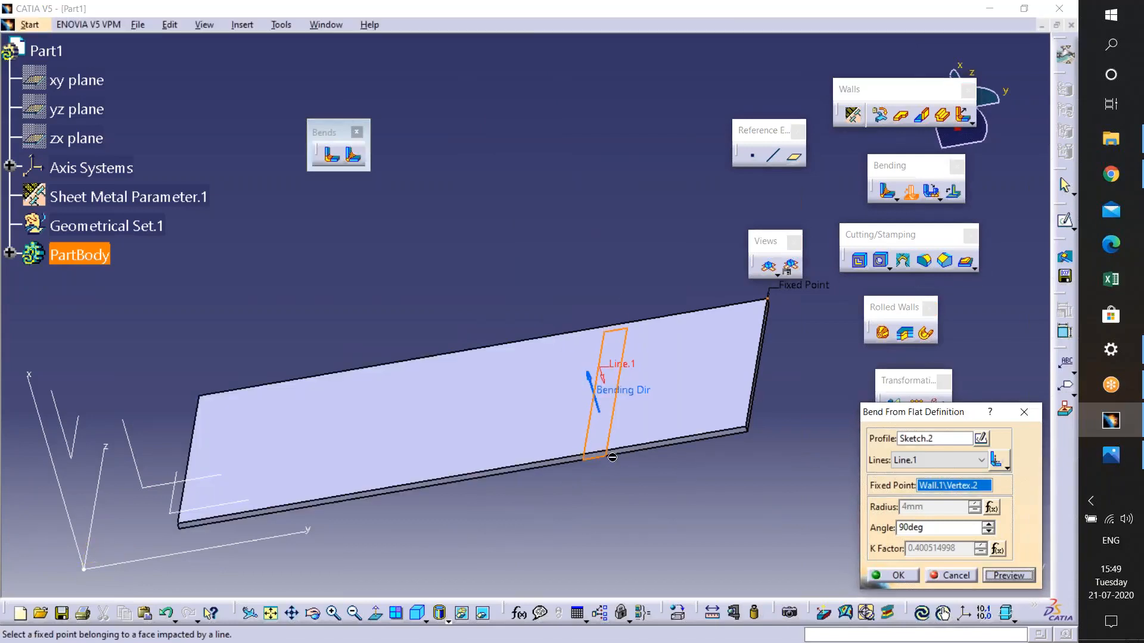
pyautogui.click(1007, 575)
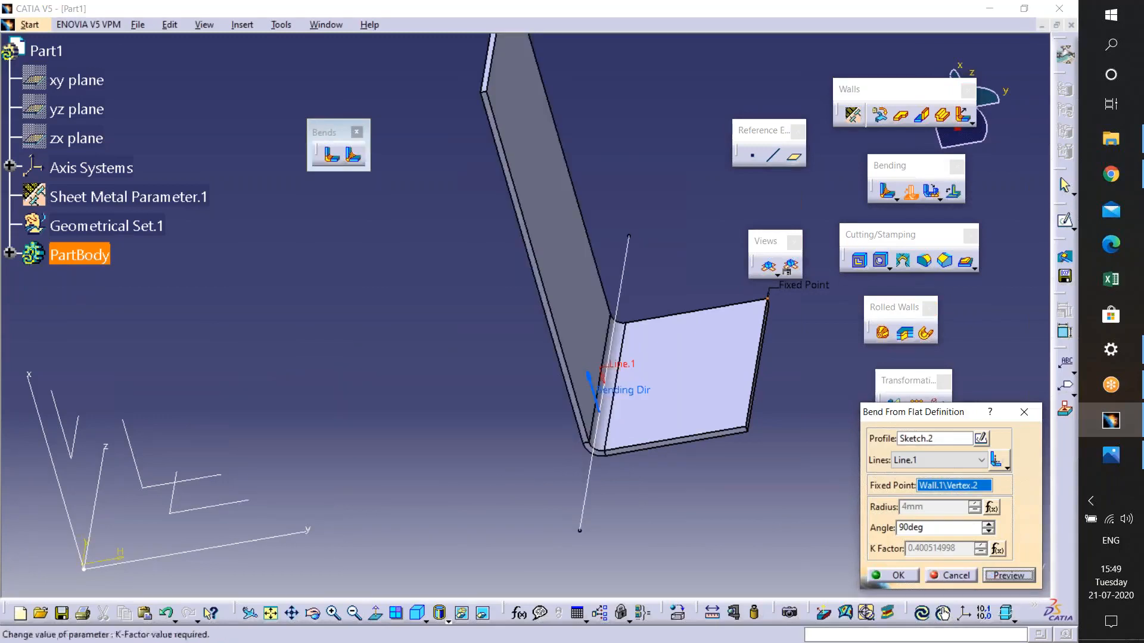
pyautogui.click(596, 393)
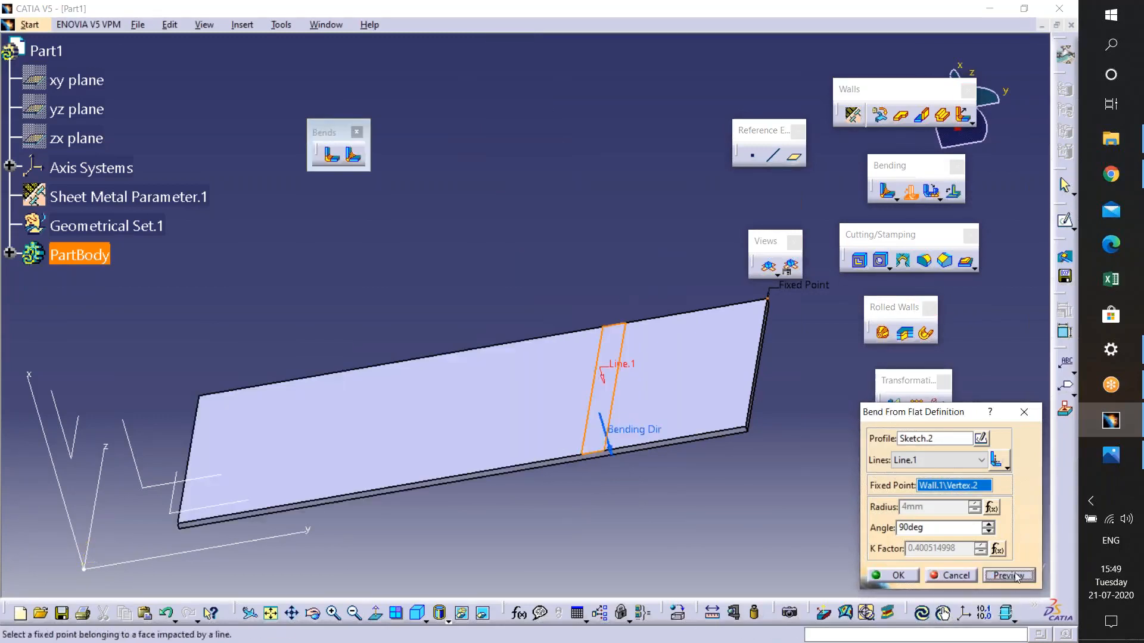
pyautogui.click(1007, 576)
pyautogui.moveTo(751, 523); pyautogui.dragTo(722, 501, button='middle')
pyautogui.click(1007, 577)
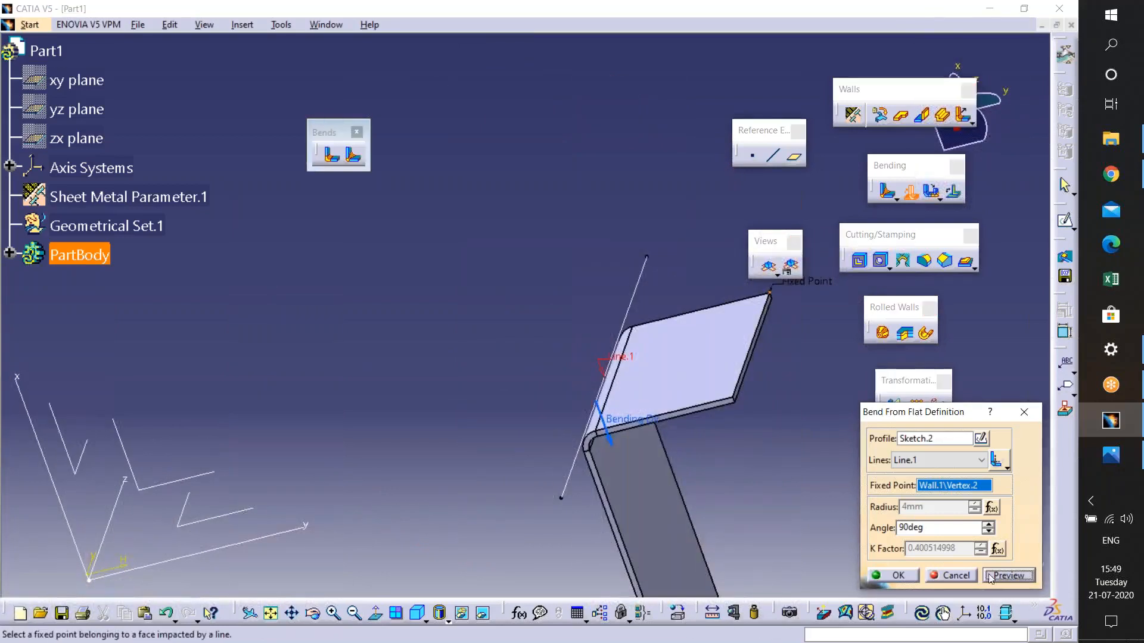
pyautogui.click(953, 577)
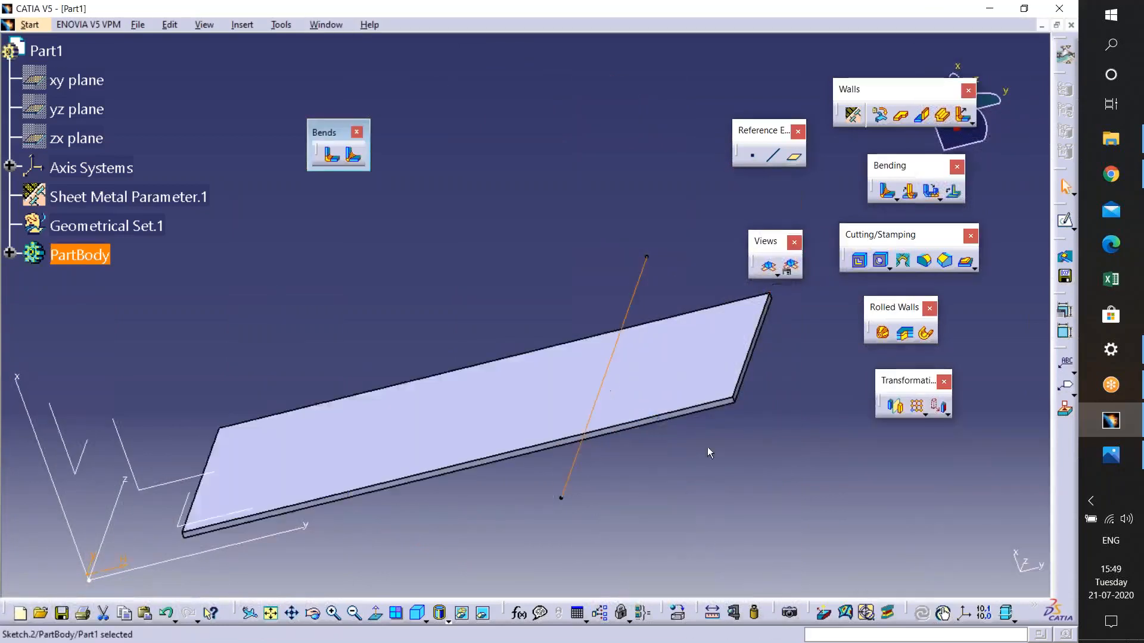
# - Create a Bend From Flat along the sketched line with the fixed point at the opposite wall corner
pyautogui.moveTo(681, 335); pyautogui.dragTo(677, 388, button='middle')
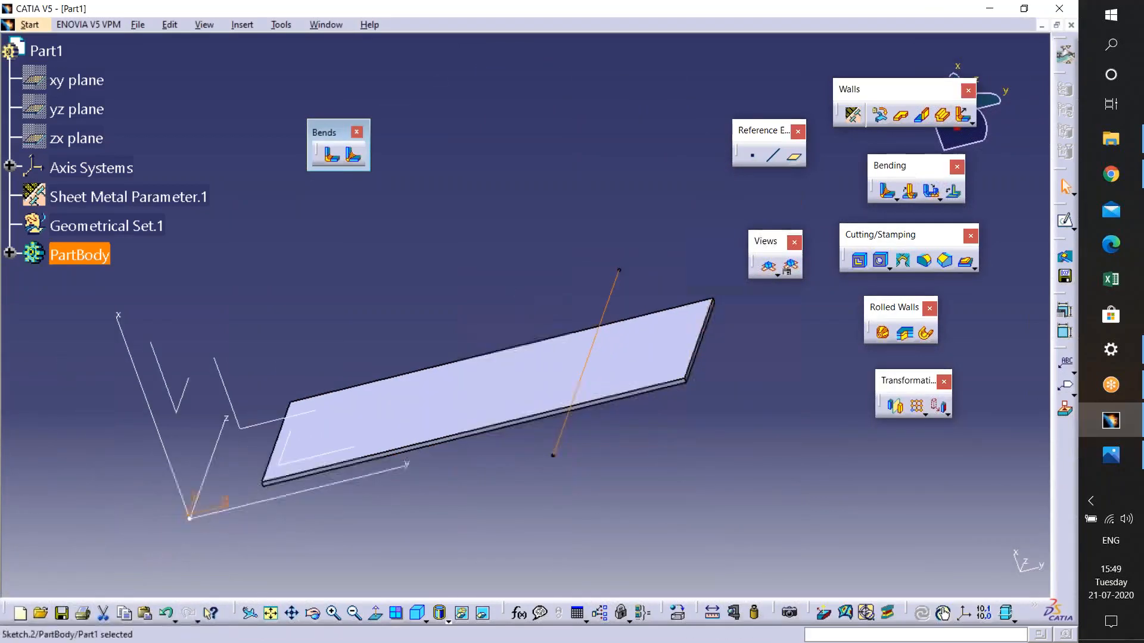
pyautogui.click(911, 194)
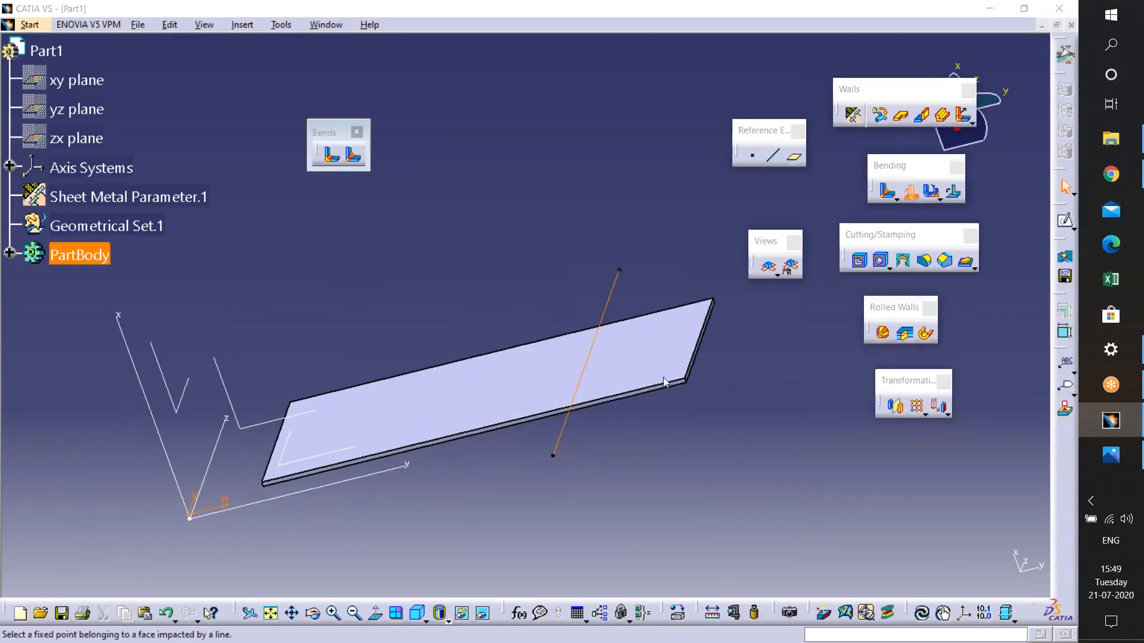
pyautogui.click(1008, 576)
pyautogui.click(897, 576)
# - Sketch a slanted line crossing the wall on a new sketch and exit the sketcher
pyautogui.moveTo(629, 490); pyautogui.dragTo(731, 506, button='middle')
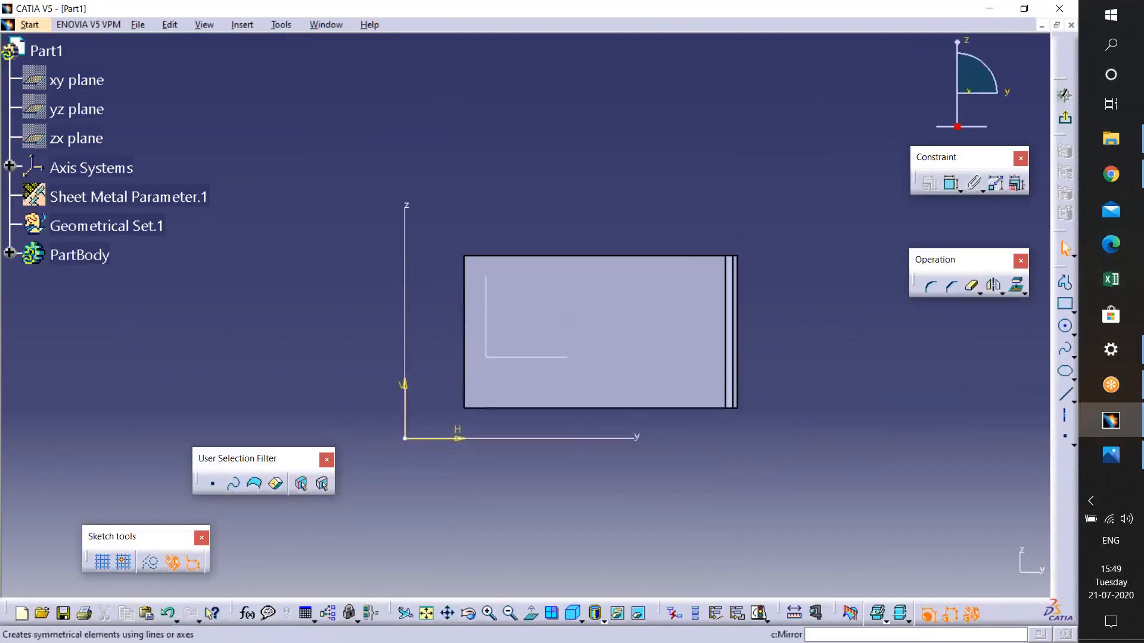
pyautogui.click(1065, 393)
pyautogui.click(631, 198)
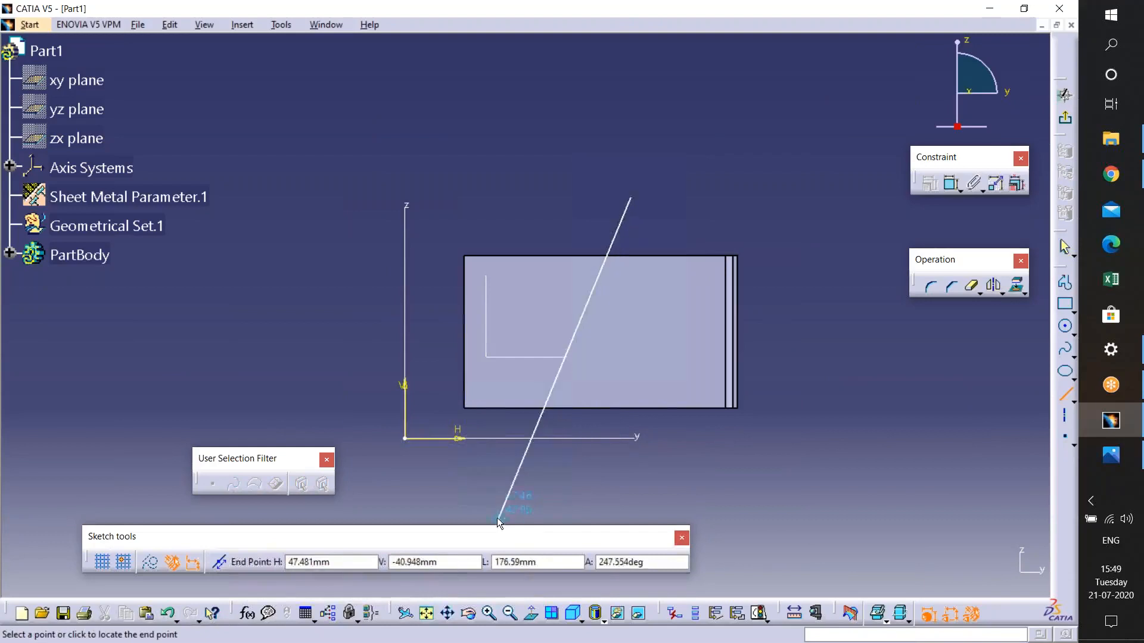
pyautogui.click(479, 512)
pyautogui.click(1065, 118)
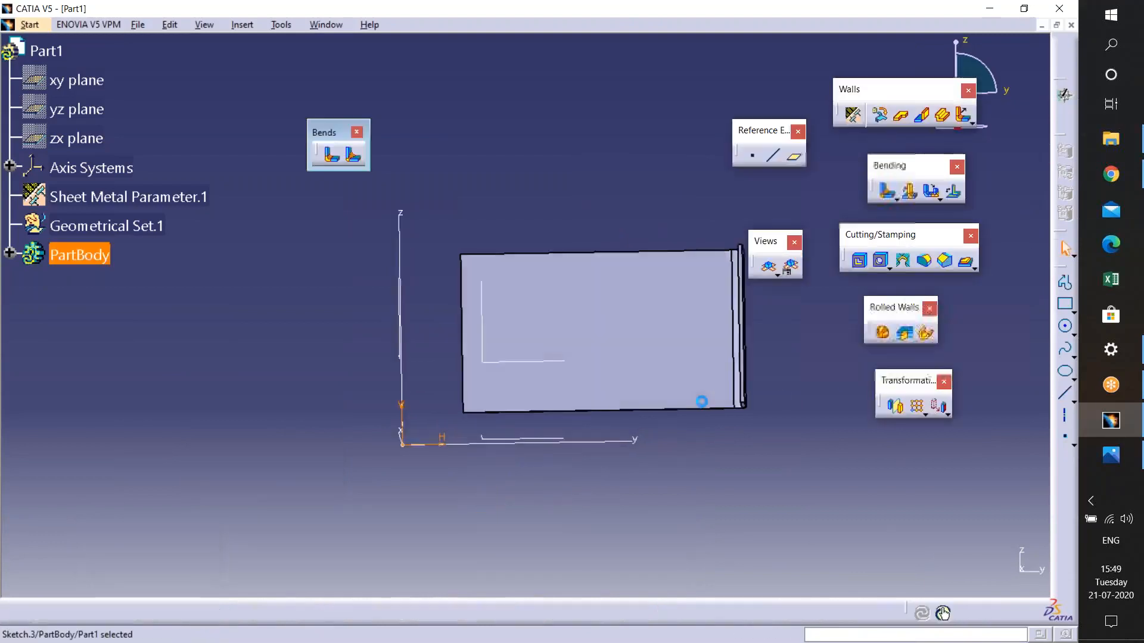
# - Create a Bend From Flat along the slanted sketched line, picking the wall corner beside the existing bend as fixed point
pyautogui.keyDown('ctrl'); pyautogui.moveTo(649, 333); pyautogui.dragTo(649, 268, button='middle'); pyautogui.keyUp('ctrl')
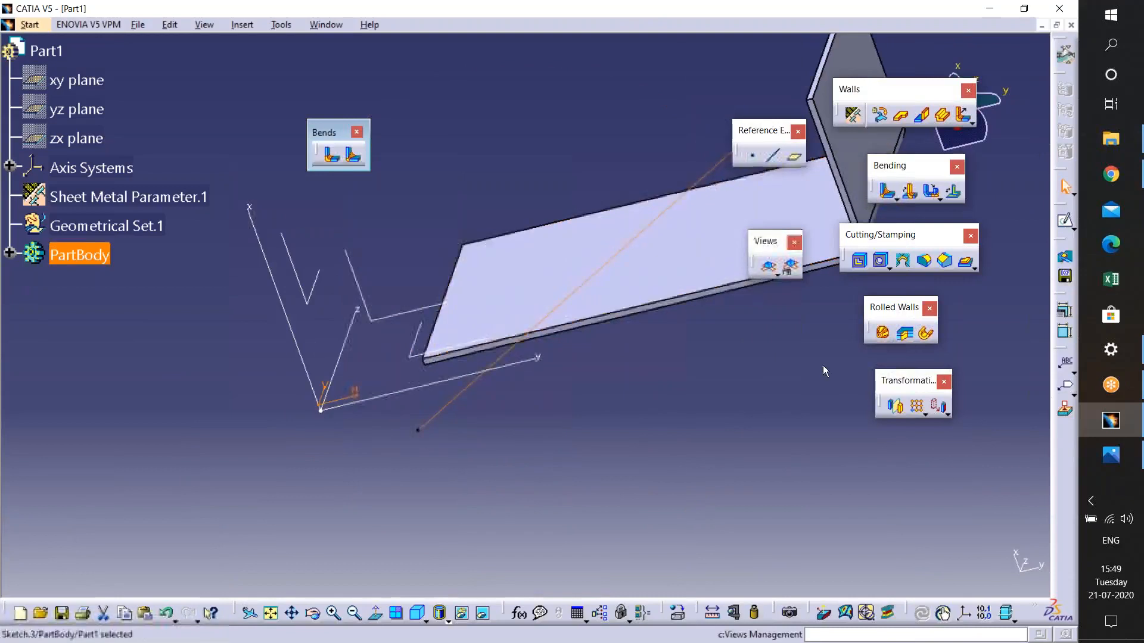
pyautogui.moveTo(821, 206); pyautogui.dragTo(822, 265, button='middle')
pyautogui.click(911, 195)
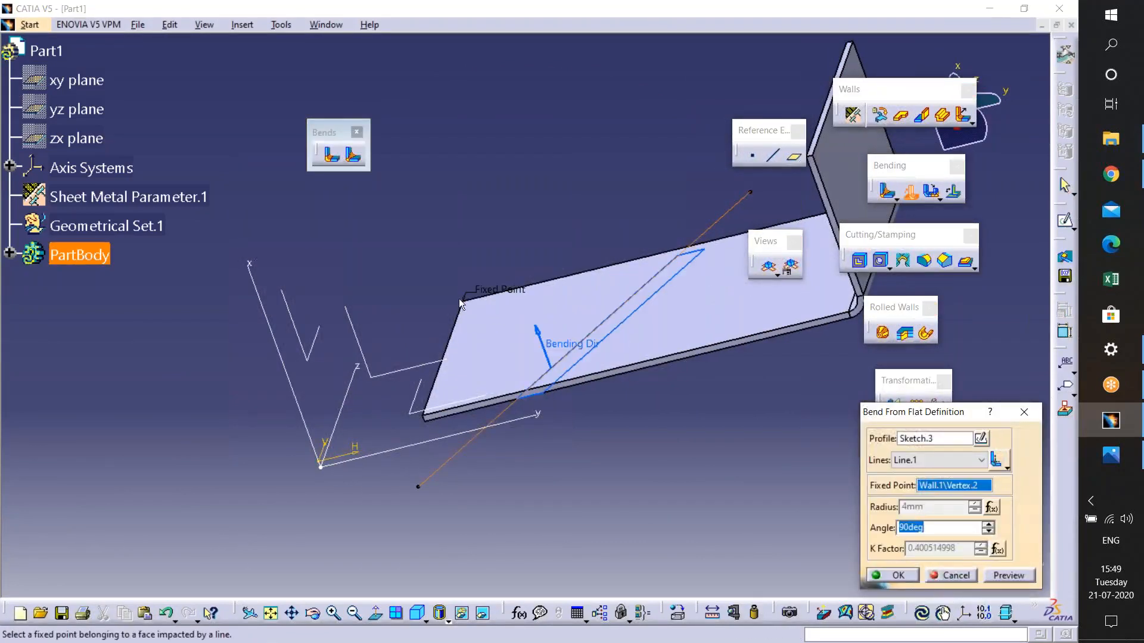
pyautogui.moveTo(546, 316); pyautogui.dragTo(622, 288, button='middle')
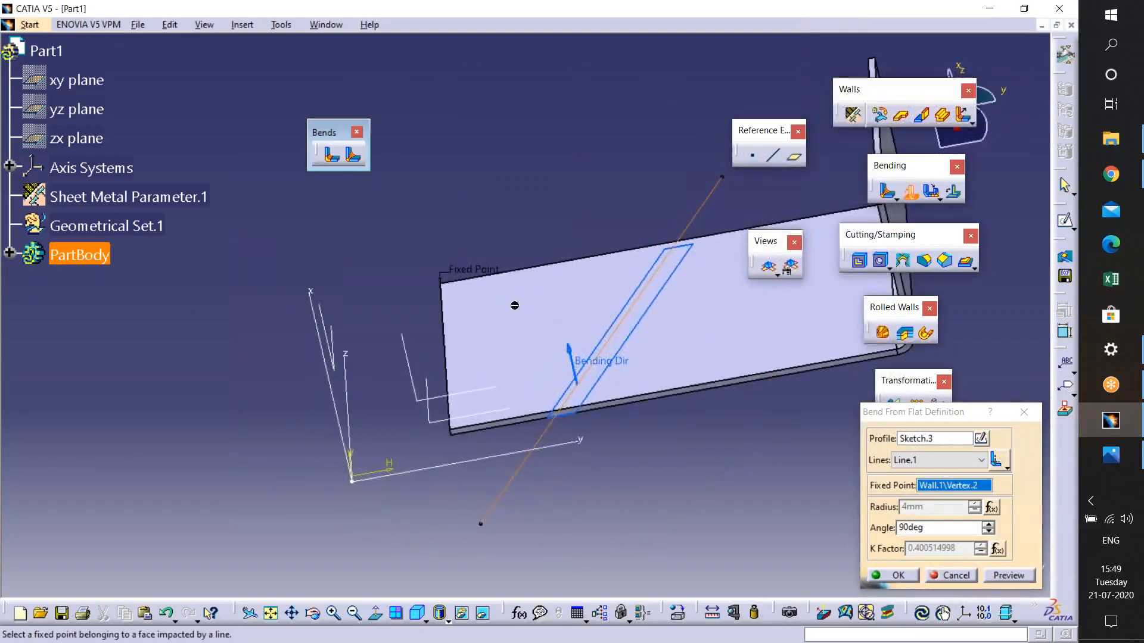
pyautogui.moveTo(523, 286); pyautogui.dragTo(337, 342, button='middle')
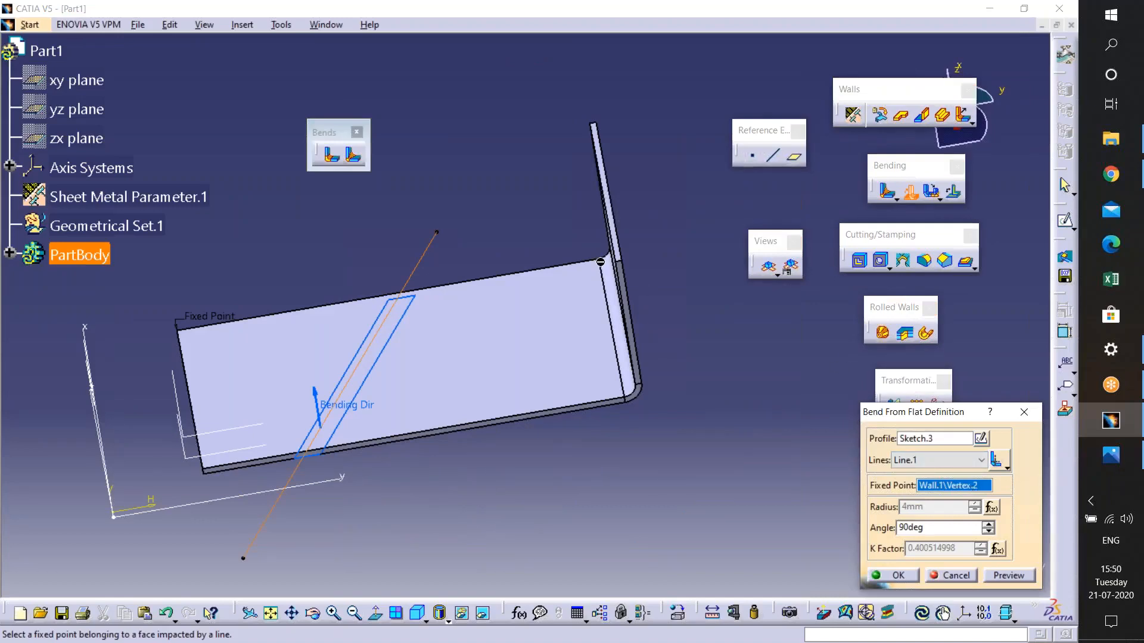
pyautogui.moveTo(597, 281); pyautogui.dragTo(677, 214, button='middle')
pyautogui.click(650, 203)
pyautogui.moveTo(549, 307)
pyautogui.mouseDown(button='middle')
pyautogui.moveTo(524, 311)
pyautogui.moveTo(537, 302)
pyautogui.mouseUp(button='middle')
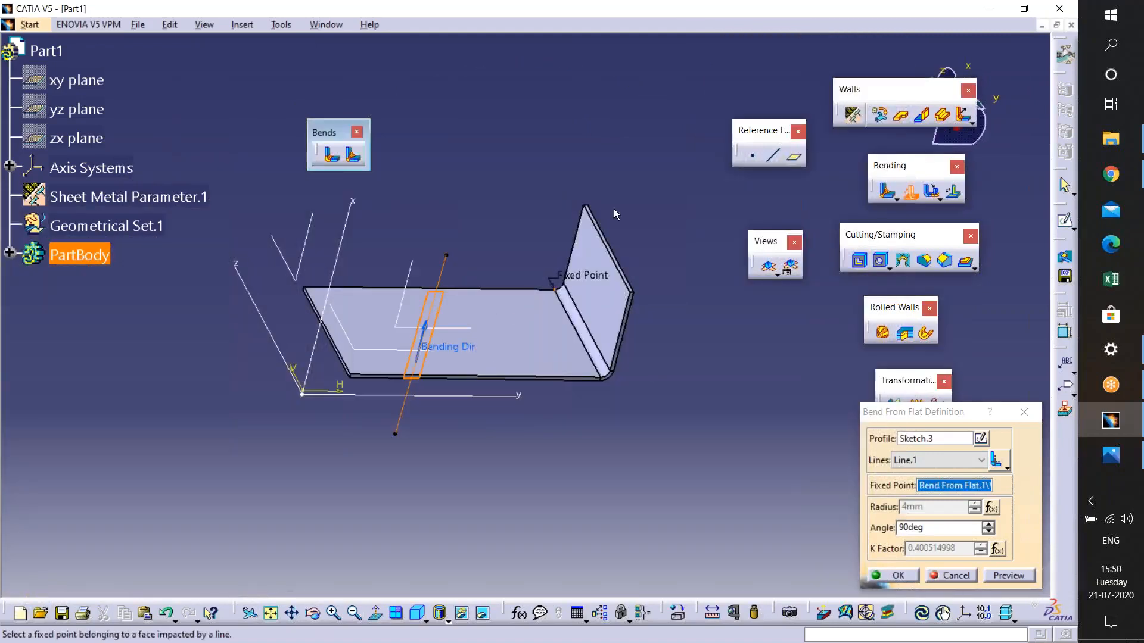
pyautogui.click(1009, 575)
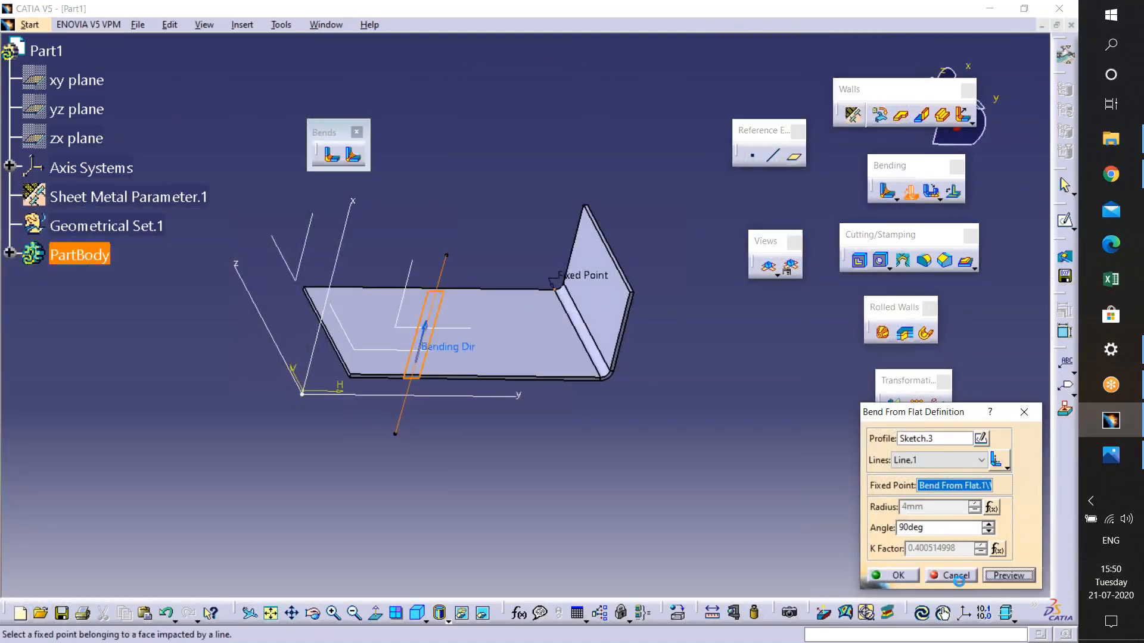
pyautogui.click(891, 575)
pyautogui.moveTo(572, 475); pyautogui.dragTo(464, 386, button='middle')
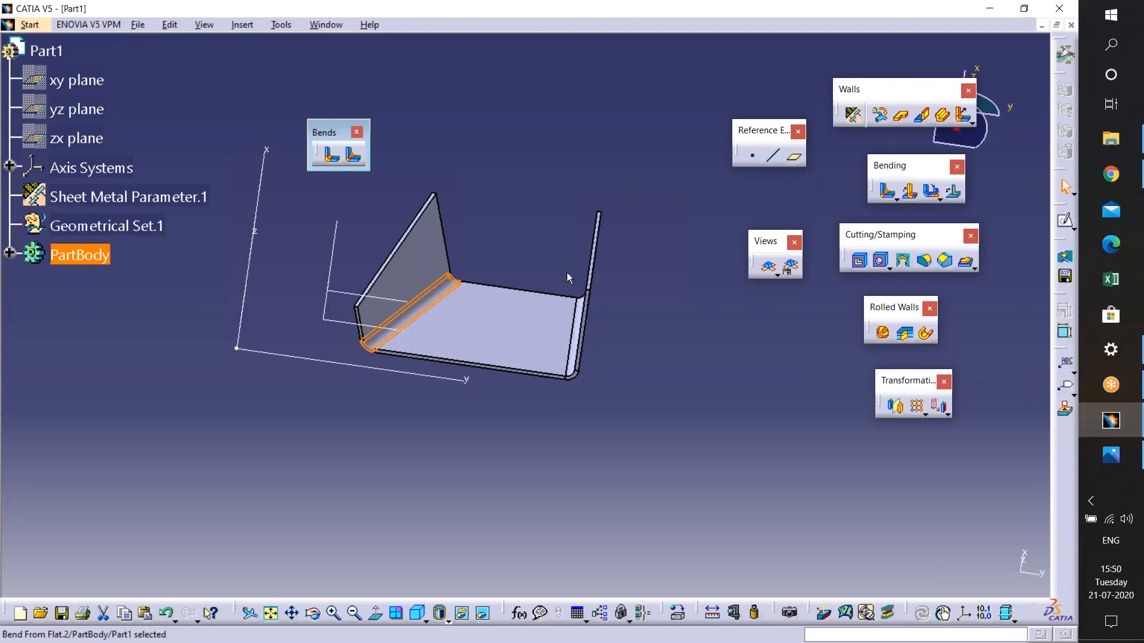
# - Try a Folding with the bottom wall as reference face, then cancel it
pyautogui.click(616, 270)
pyautogui.moveTo(615, 270); pyautogui.dragTo(587, 289, button='middle')
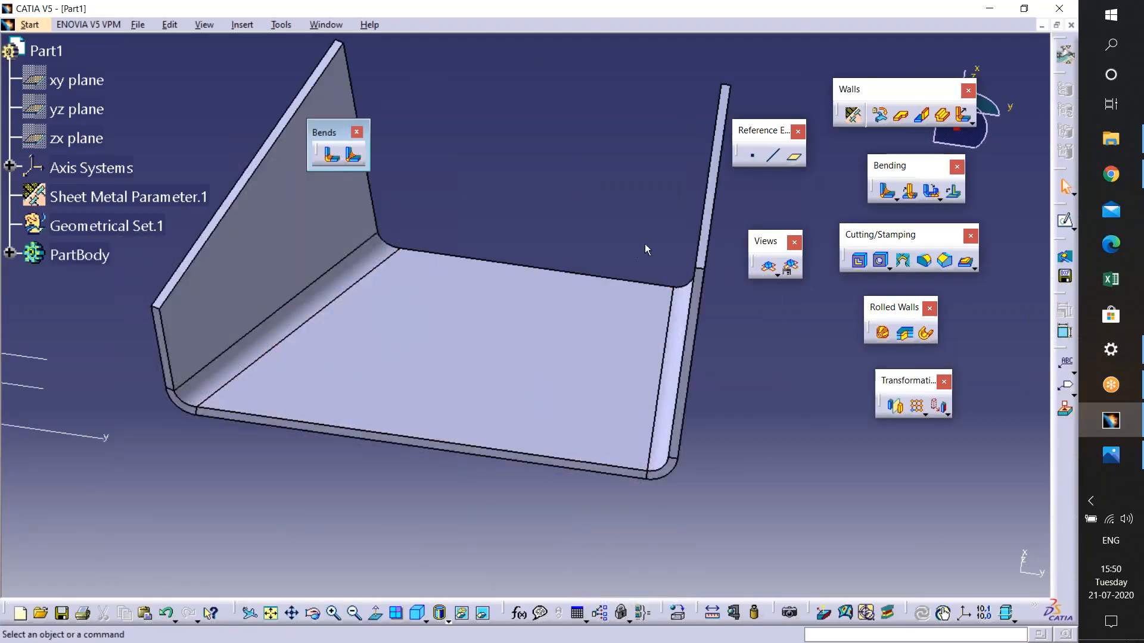
pyautogui.click(942, 201)
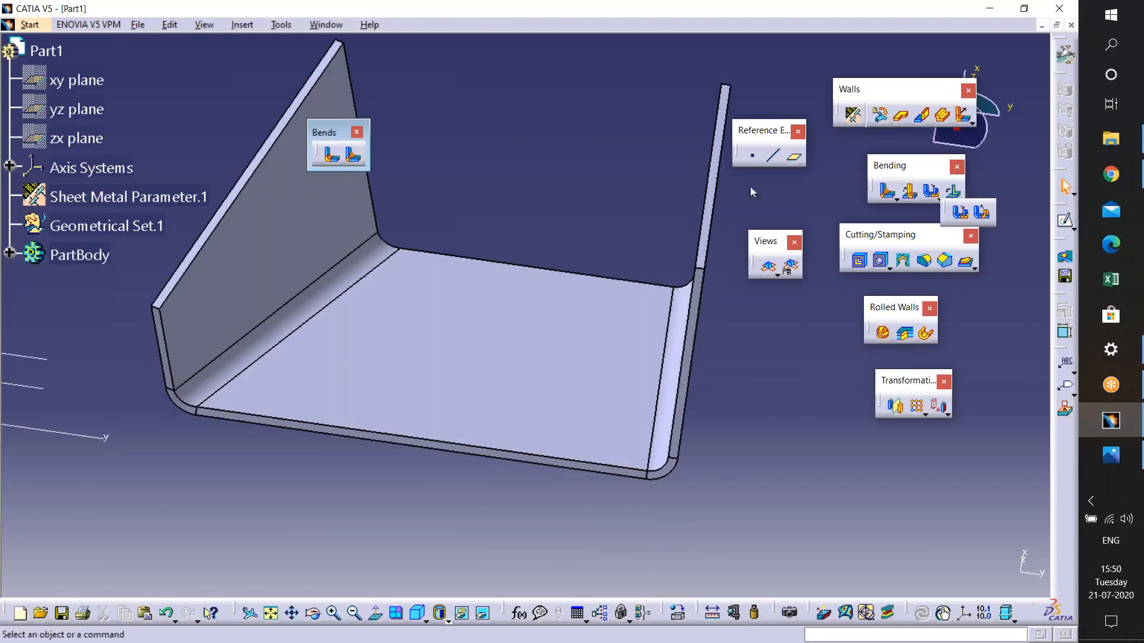
pyautogui.moveTo(643, 130); pyautogui.dragTo(644, 128)
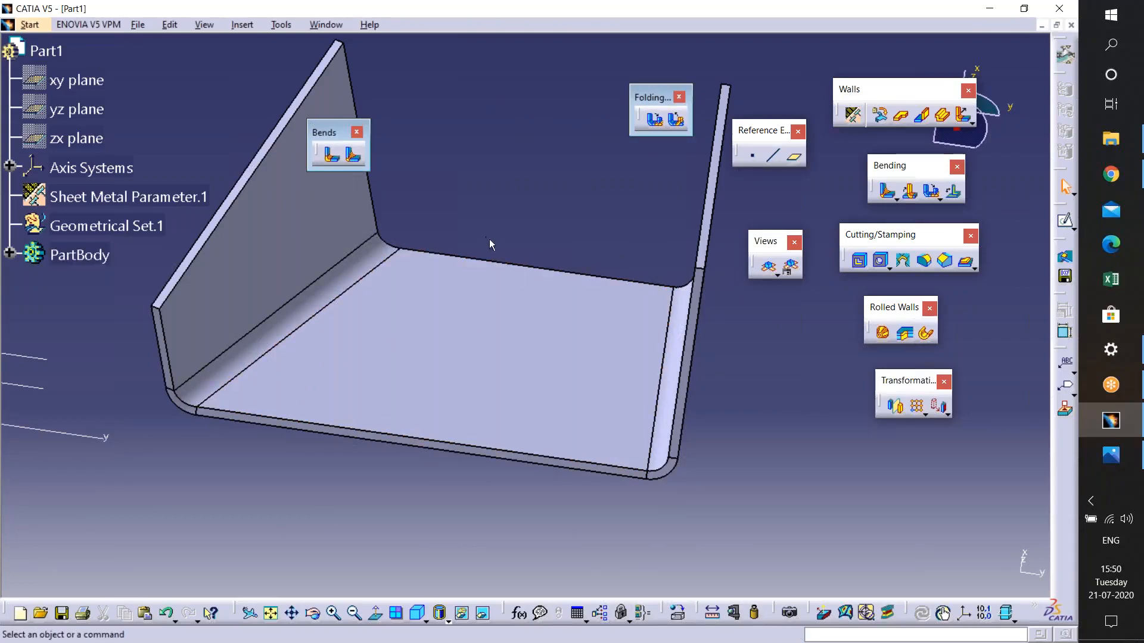
pyautogui.moveTo(425, 205); pyautogui.dragTo(450, 237, button='middle')
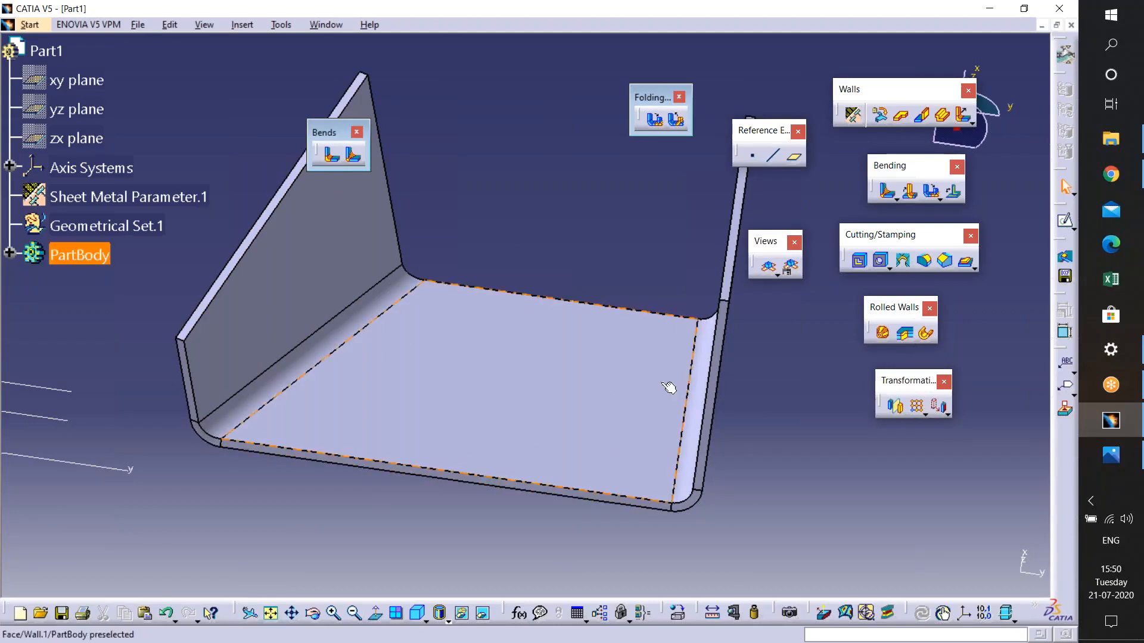
pyautogui.click(677, 121)
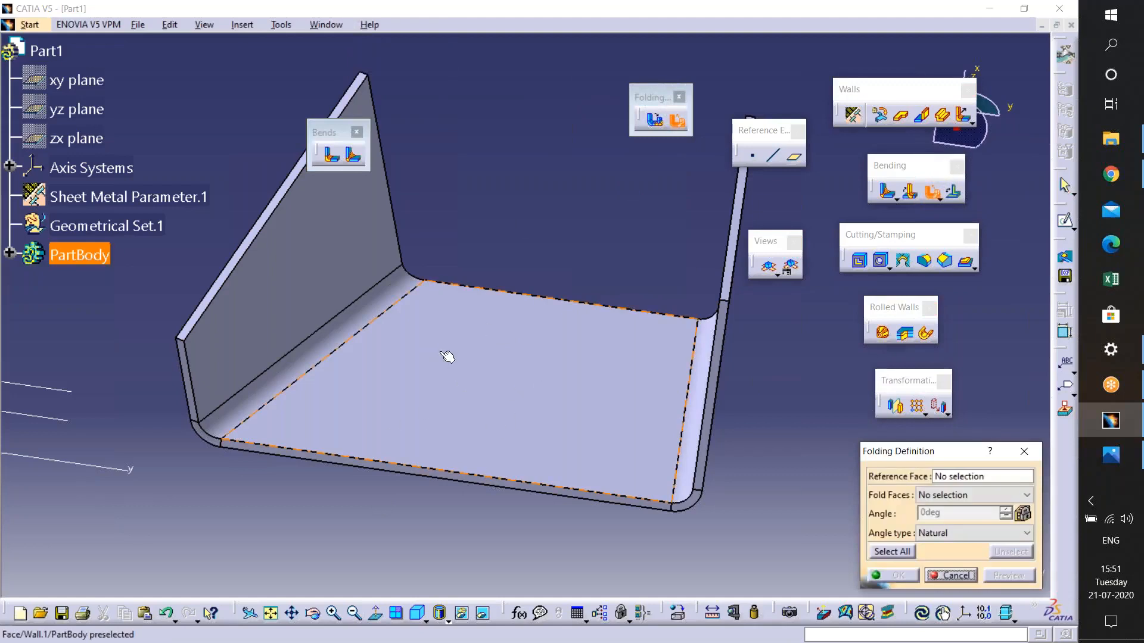
pyautogui.click(431, 358)
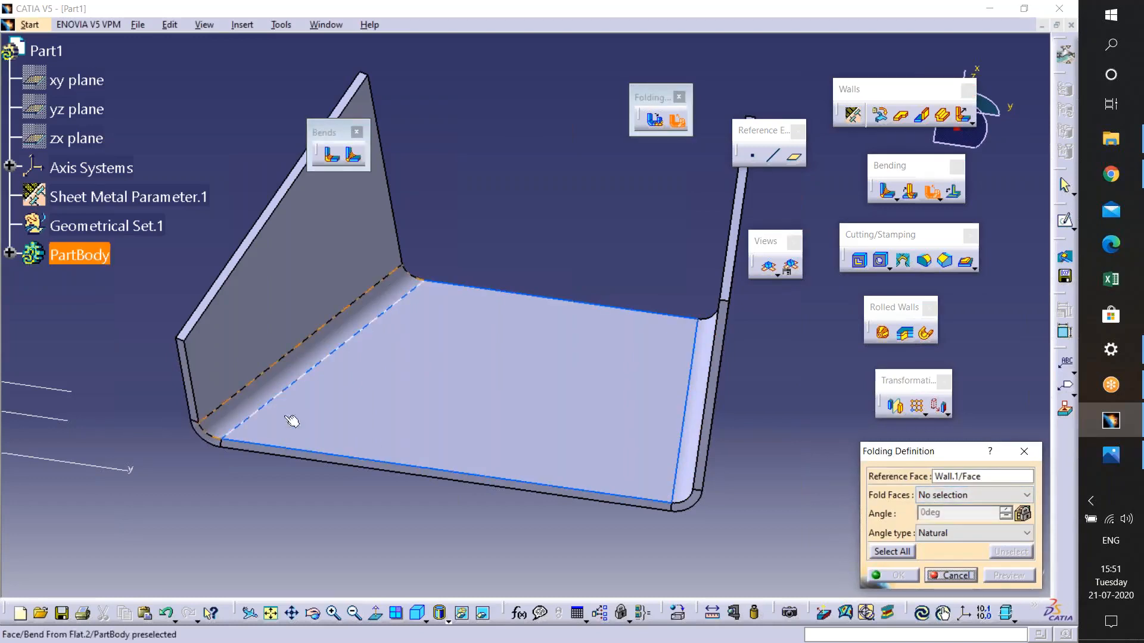
pyautogui.moveTo(298, 401); pyautogui.dragTo(348, 364, button='middle')
pyautogui.click(948, 571)
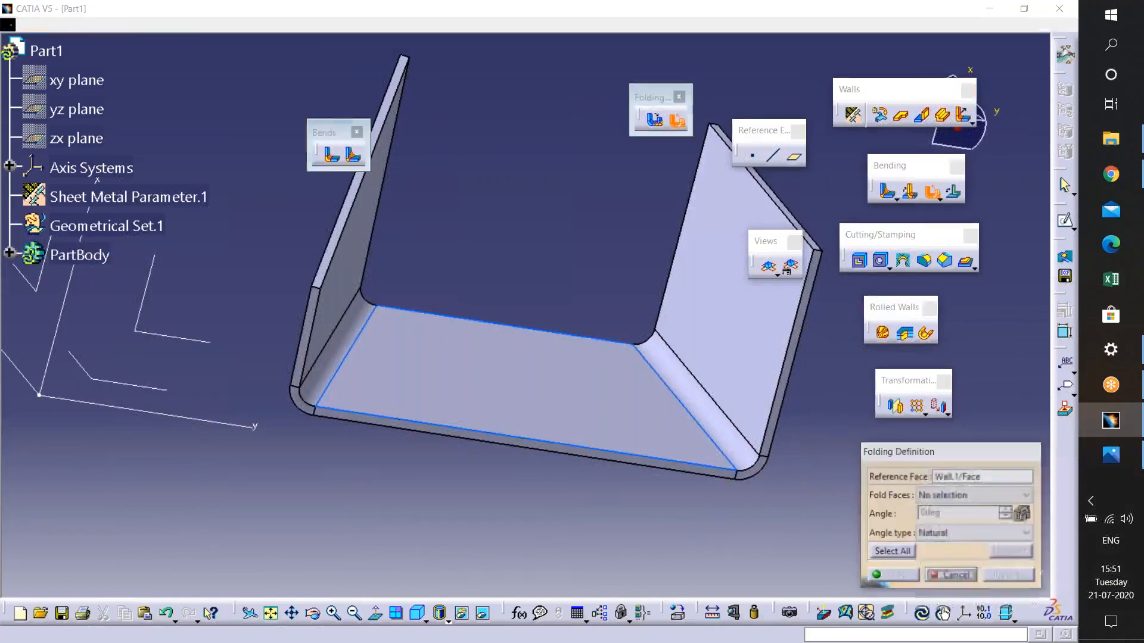
# - Unfold the left bend using the bottom wall as reference face
pyautogui.moveTo(564, 403); pyautogui.dragTo(654, 147, button='middle')
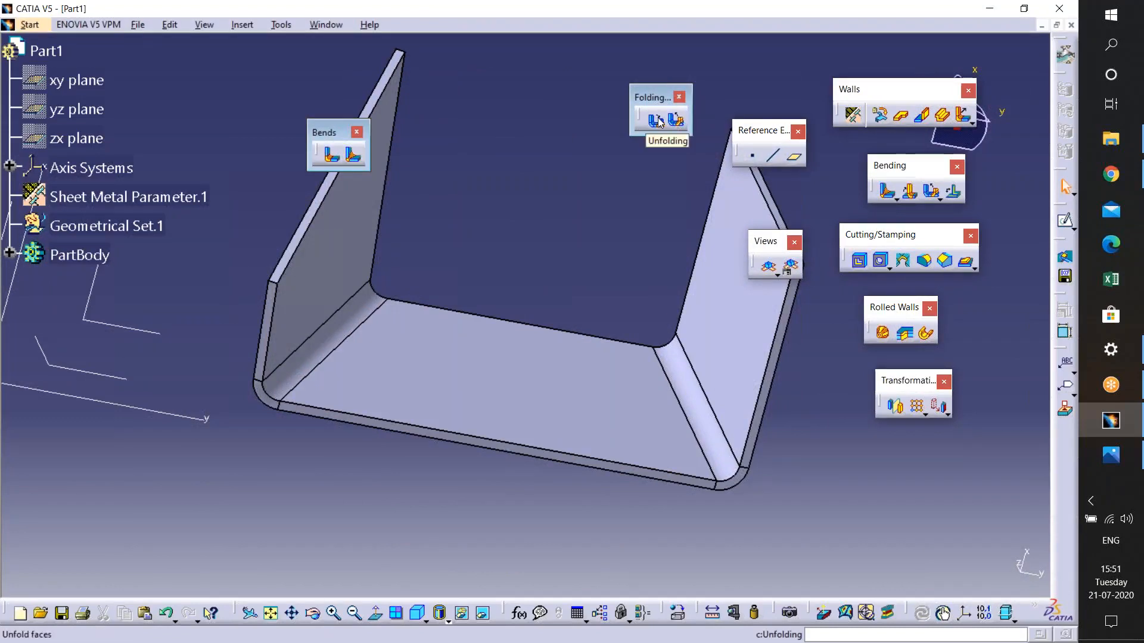
pyautogui.click(657, 121)
pyautogui.click(514, 393)
pyautogui.click(319, 346)
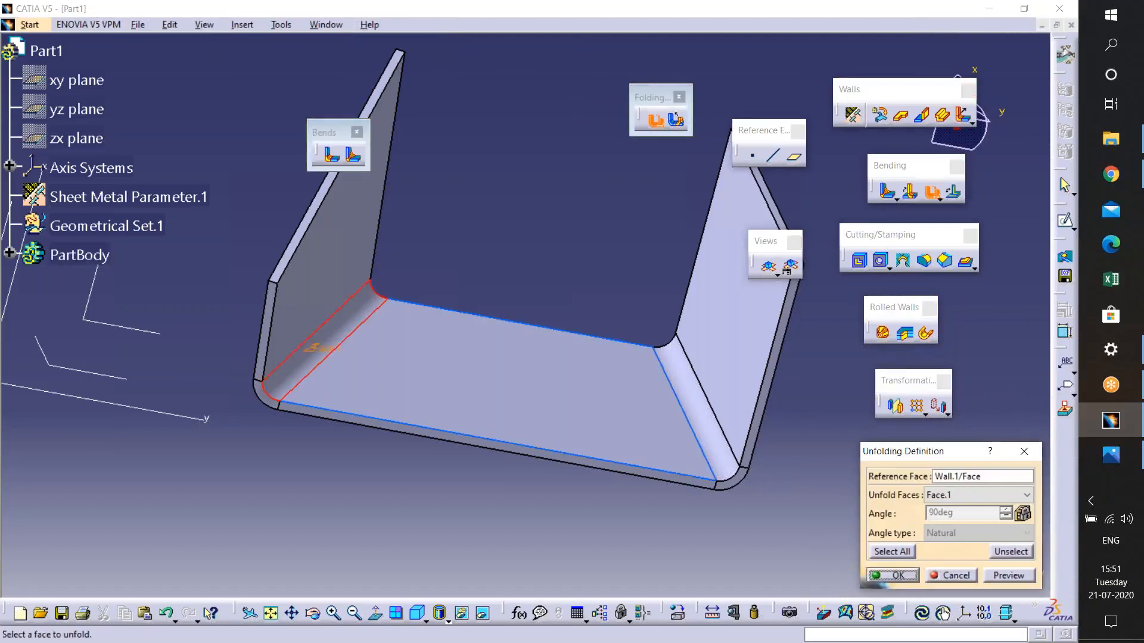
pyautogui.click(995, 573)
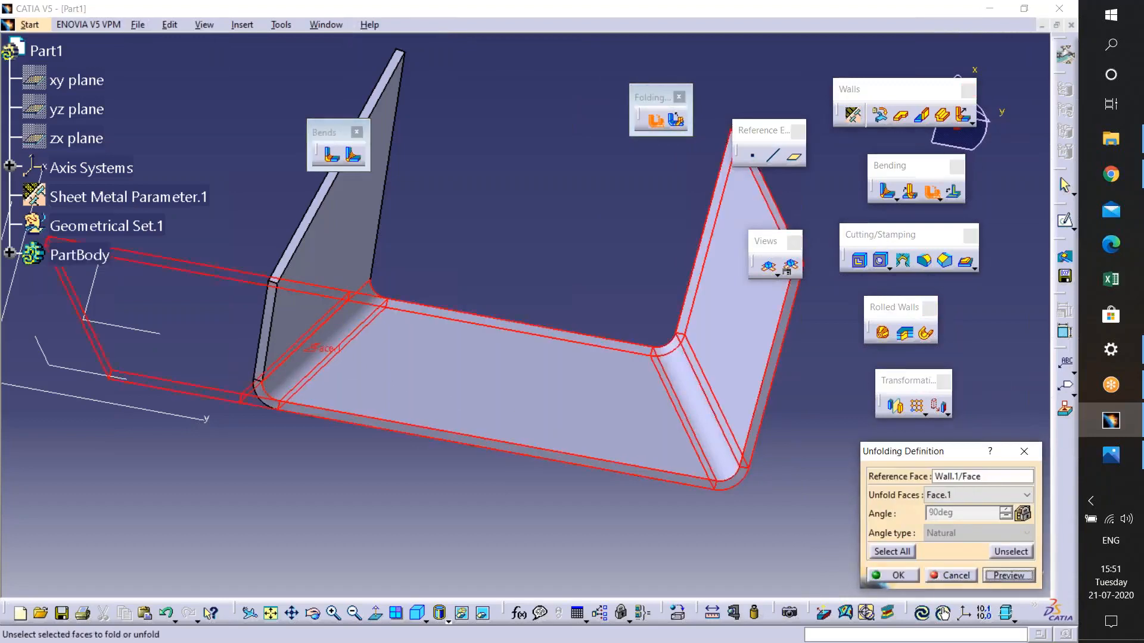
pyautogui.click(893, 575)
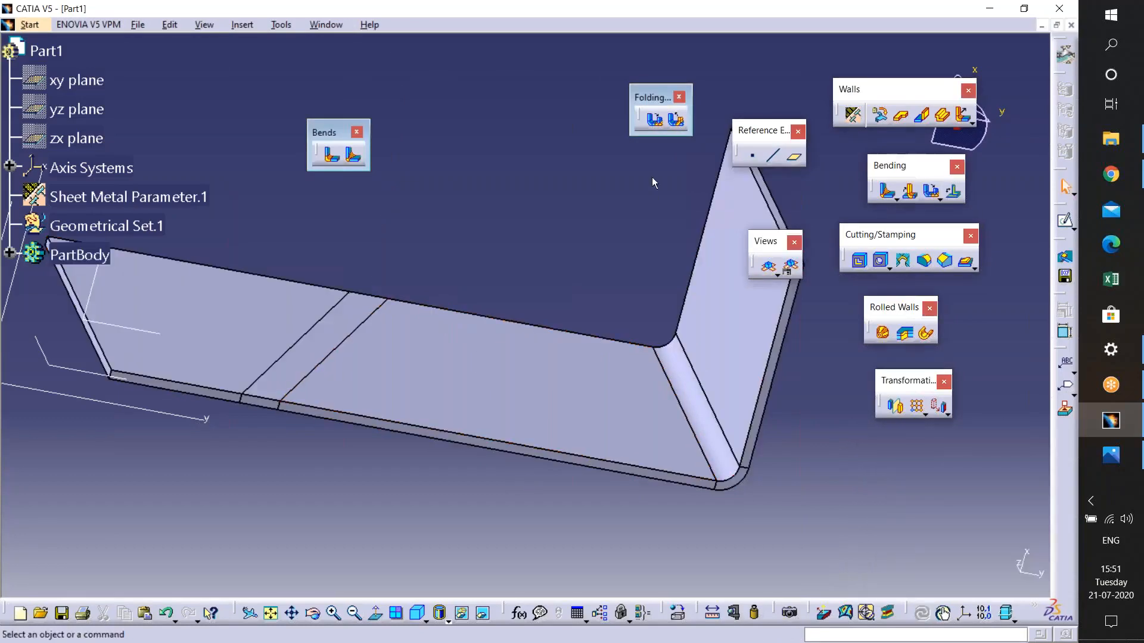
# - Try to fold the unfolded bend back, cancel the folding, and undo the unfolding
pyautogui.click(677, 121)
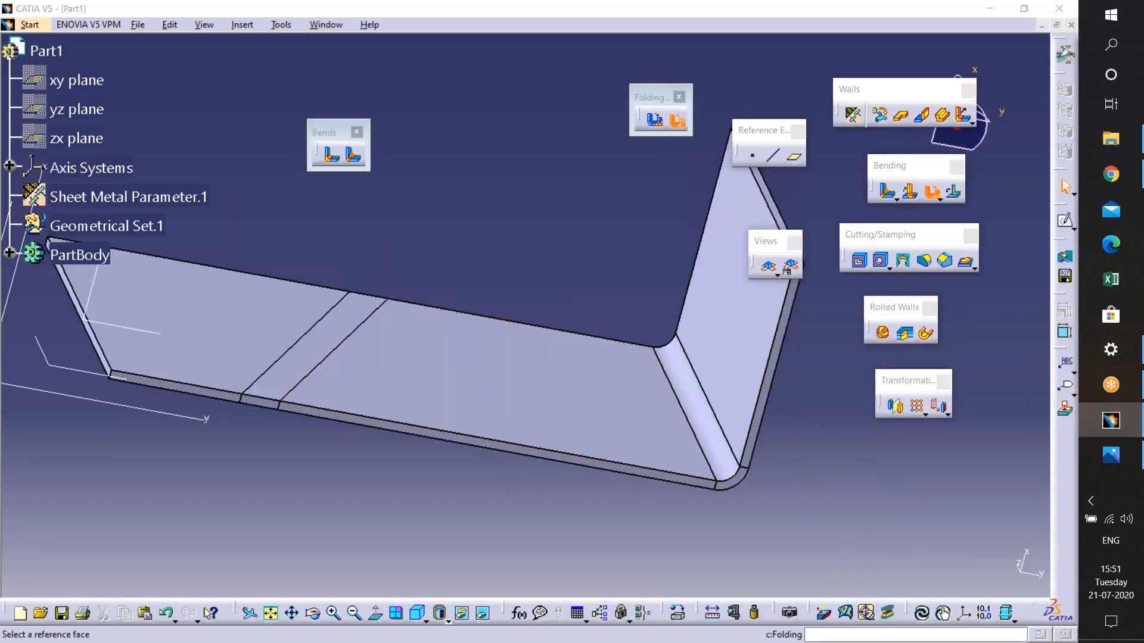
pyautogui.click(479, 411)
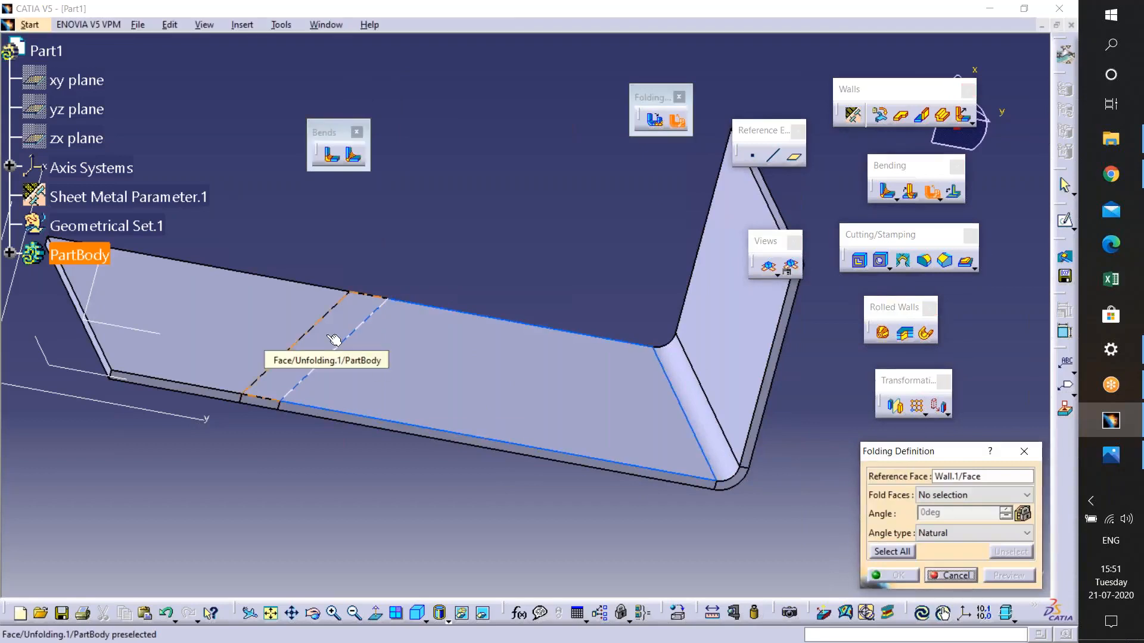
pyautogui.click(334, 341)
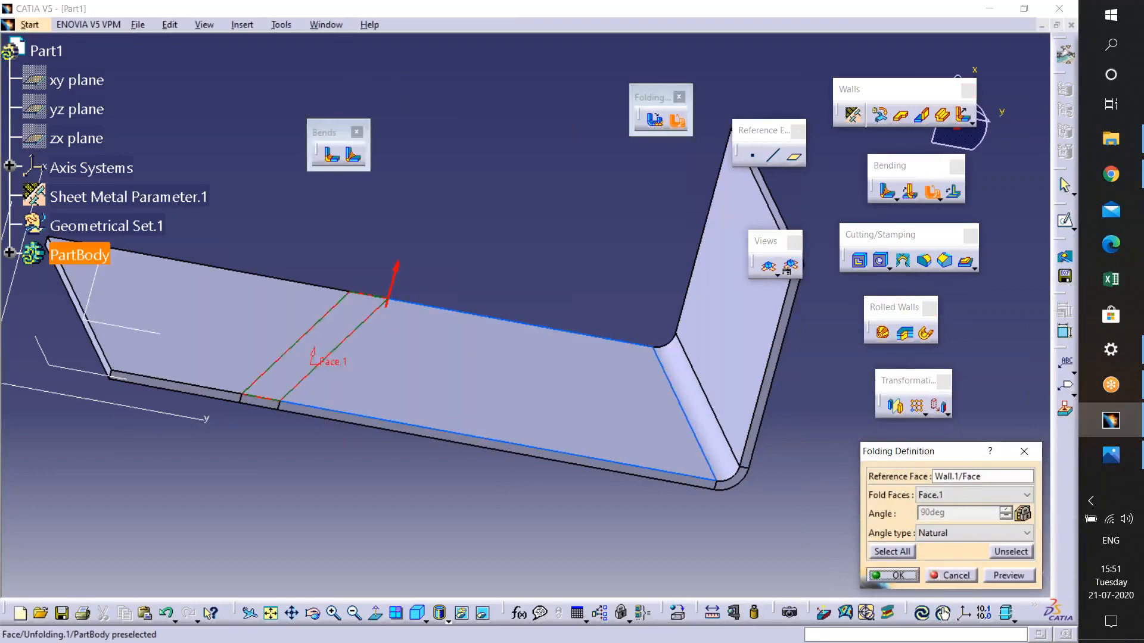
pyautogui.click(1020, 576)
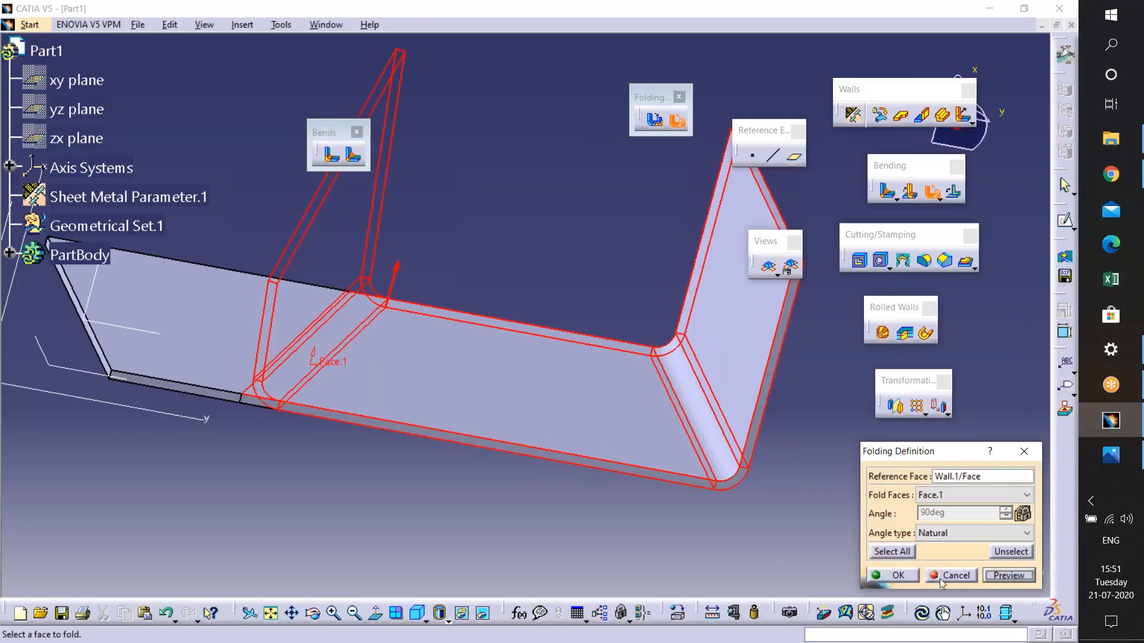
pyautogui.click(944, 577)
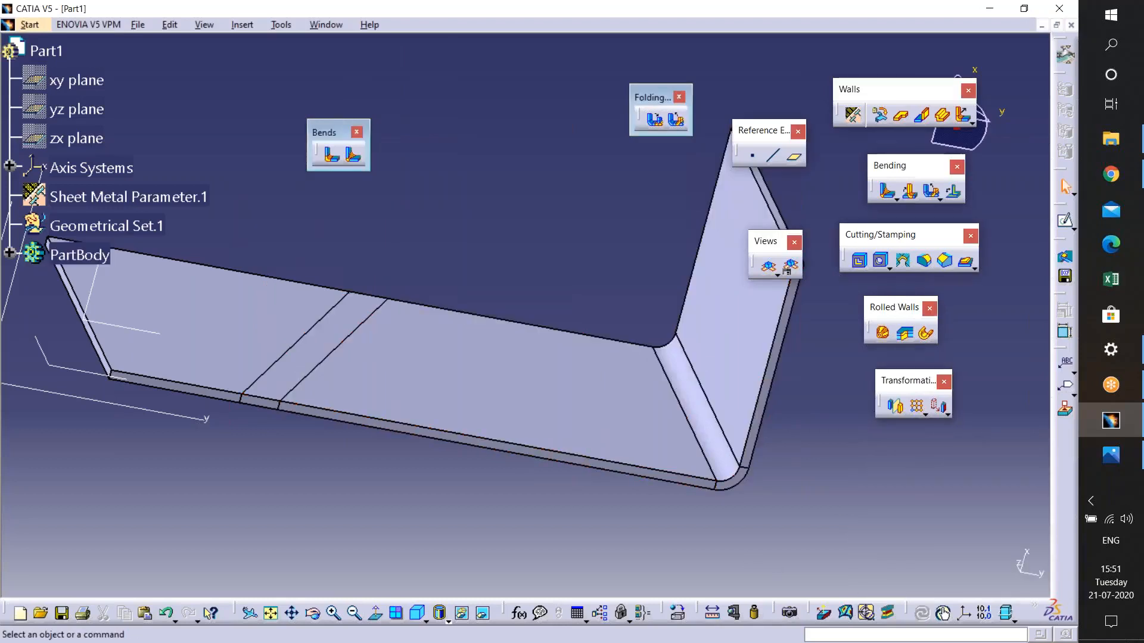
pyautogui.hotkey('ctrl', 'z')
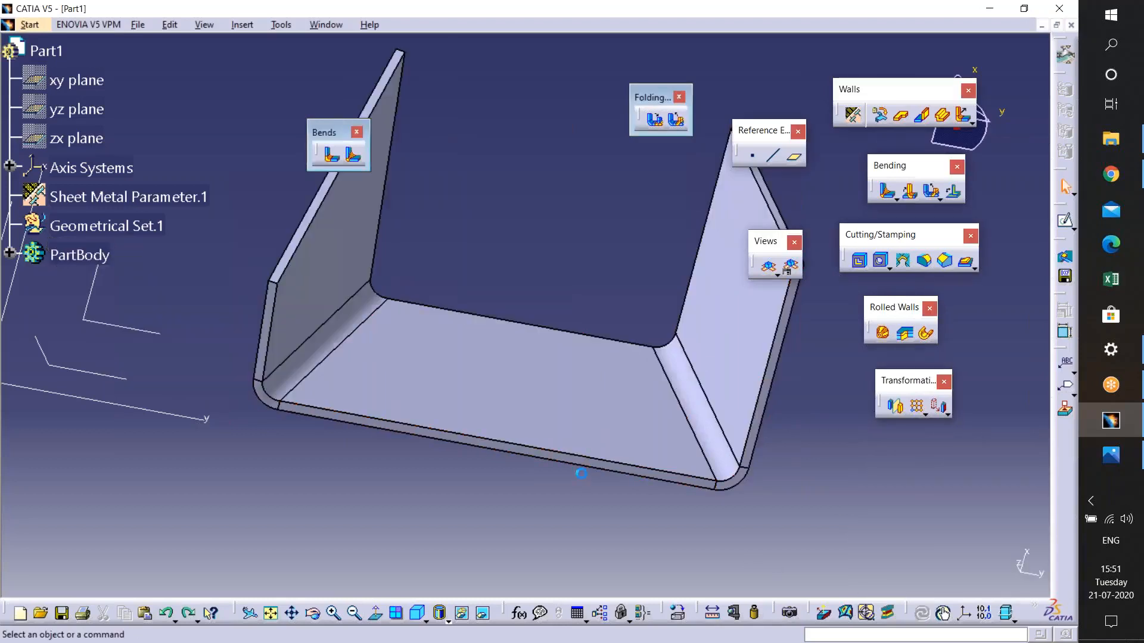
# - Unfold both bends using the bottom wall as reference face
pyautogui.click(662, 120)
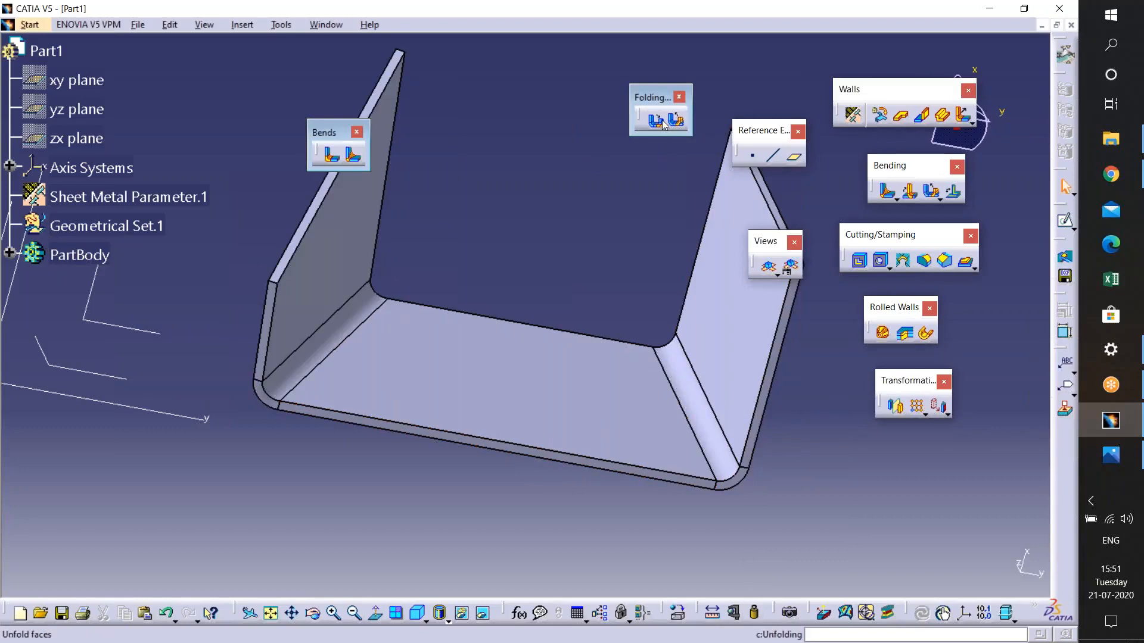
pyautogui.click(600, 420)
pyautogui.click(701, 415)
pyautogui.click(911, 552)
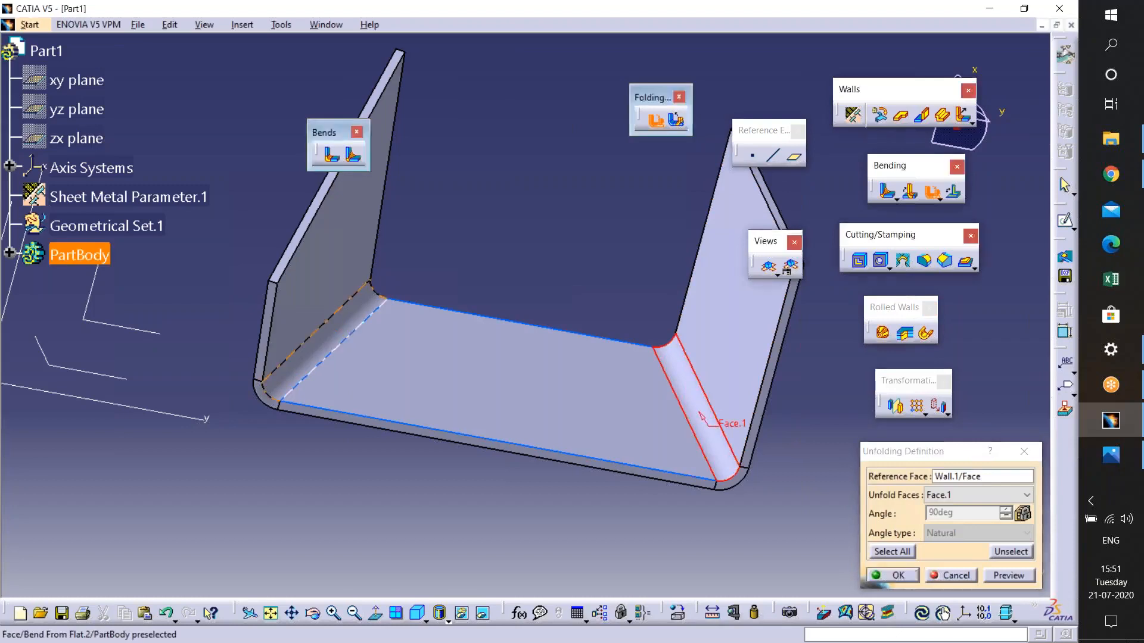
pyautogui.click(1010, 579)
pyautogui.click(891, 576)
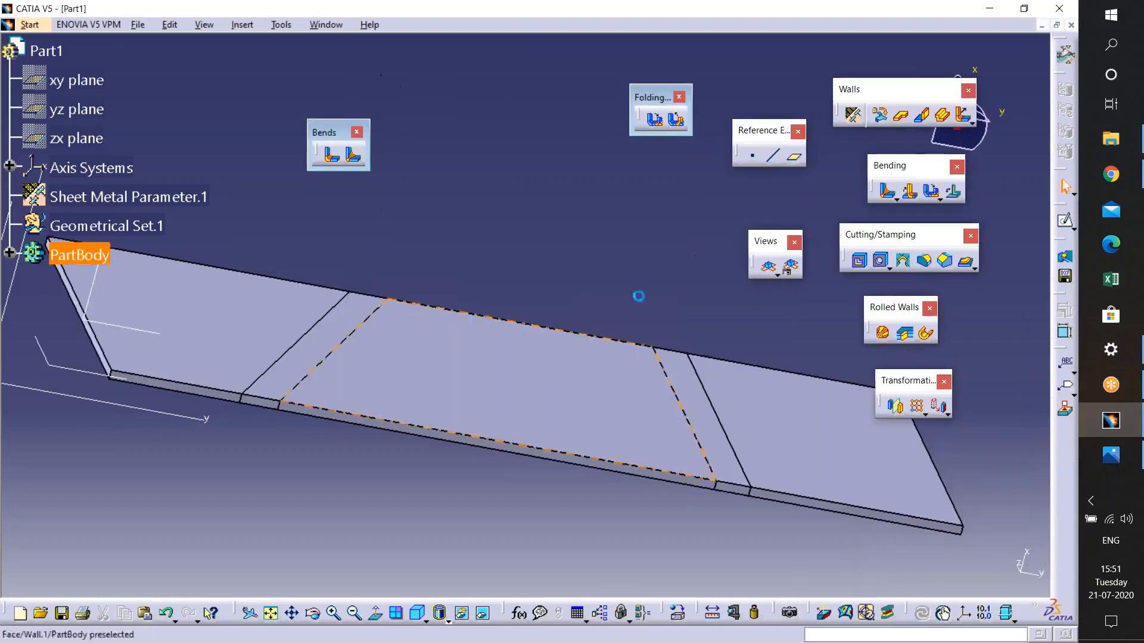
# - Fold all unfolded faces back with the bottom wall as reference face, then undo the folding
pyautogui.click(678, 122)
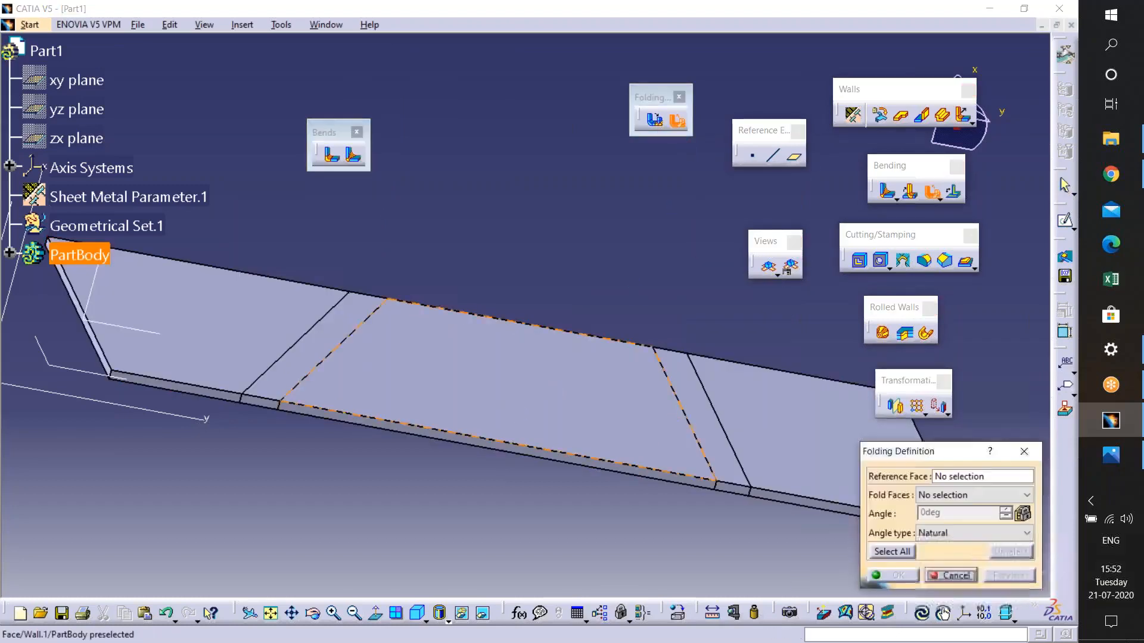
pyautogui.click(705, 414)
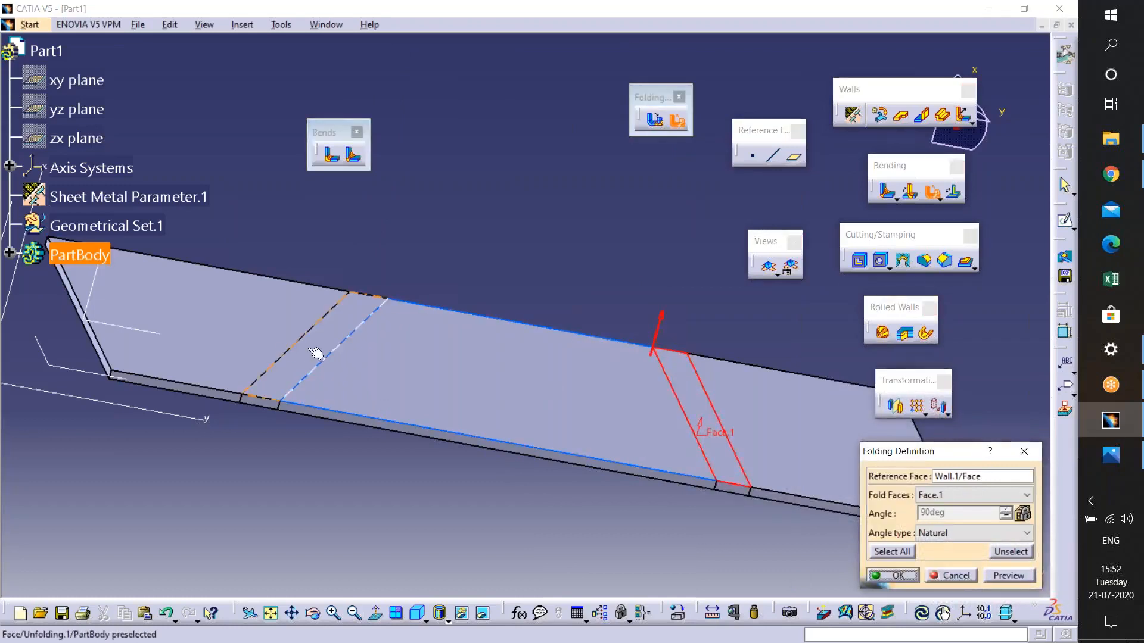
pyautogui.click(1008, 575)
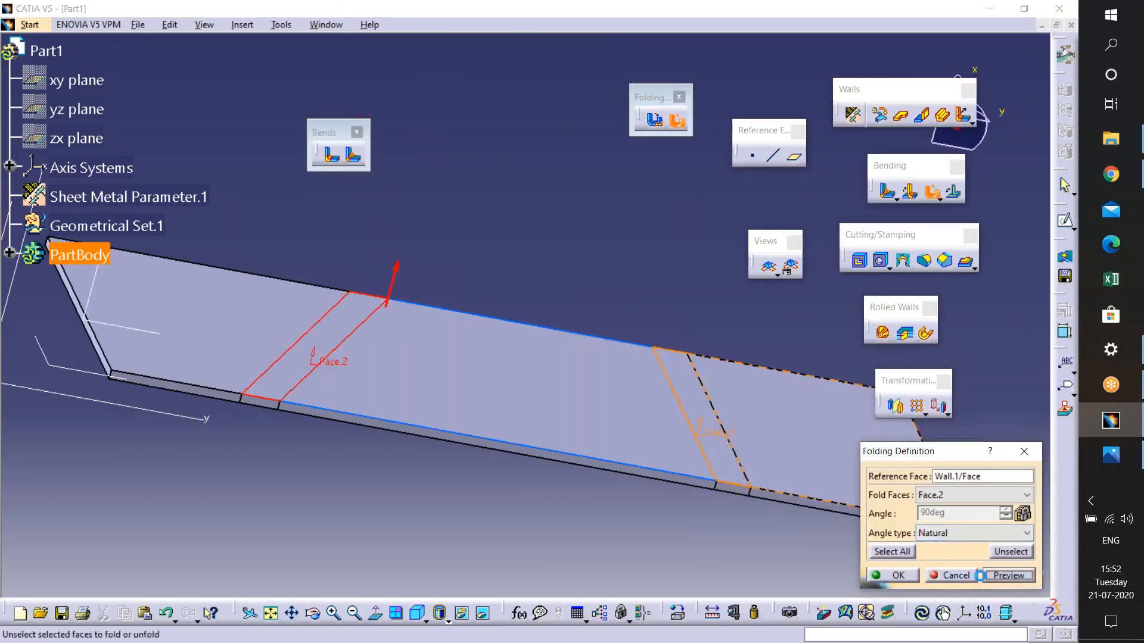
pyautogui.click(891, 575)
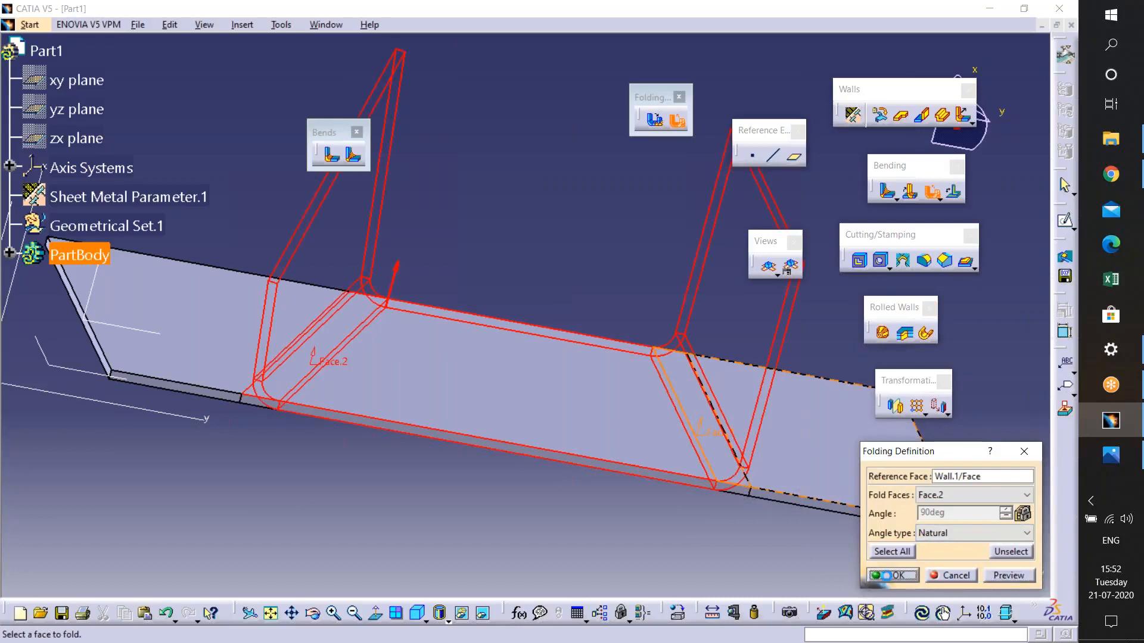
pyautogui.moveTo(607, 360); pyautogui.dragTo(597, 393, button='middle')
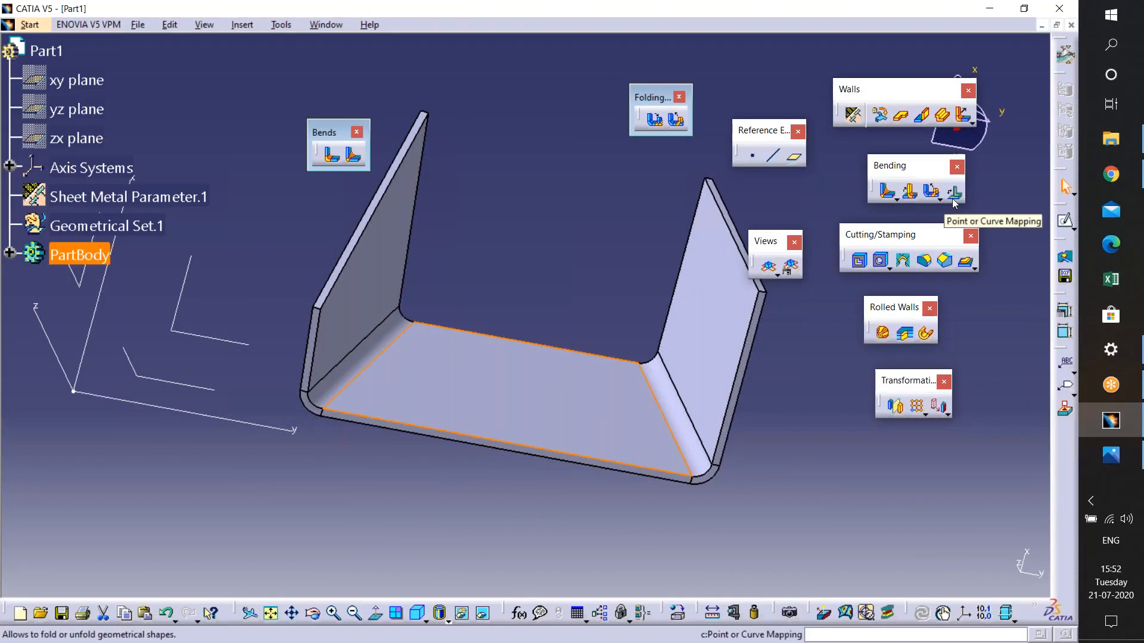
pyautogui.click(819, 333)
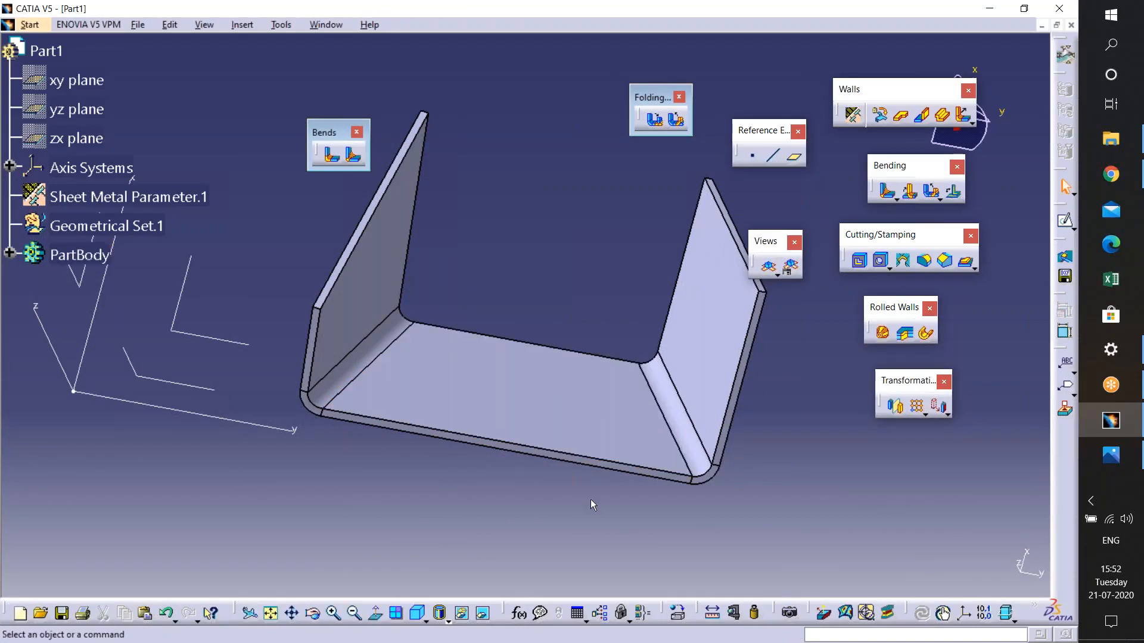
pyautogui.click(536, 424)
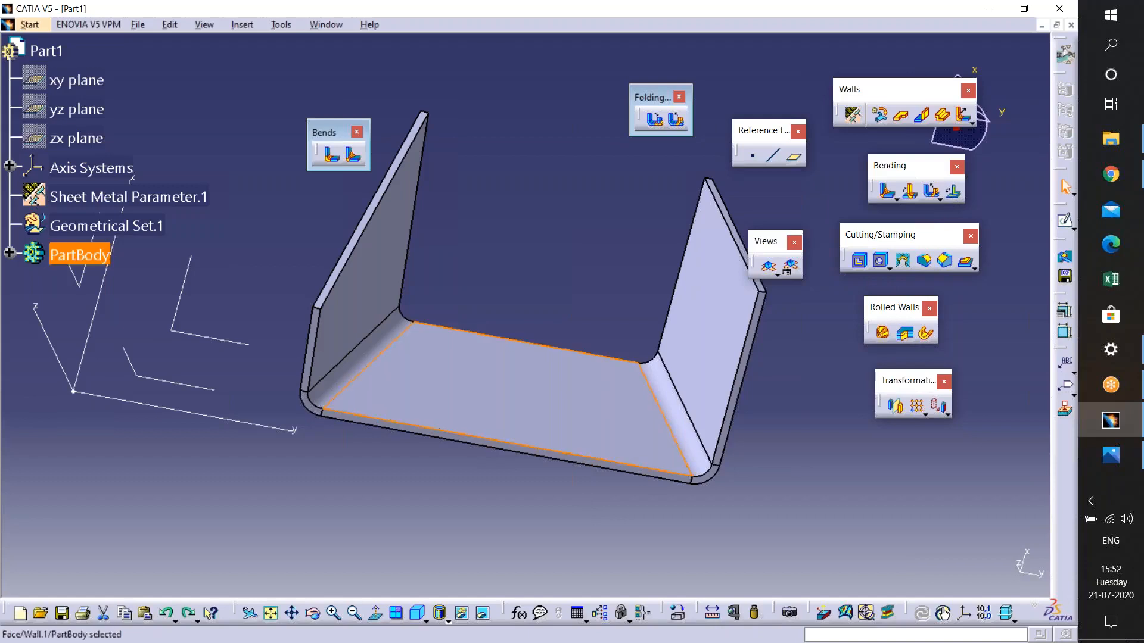
pyautogui.hotkey('ctrl', 'z')
pyautogui.moveTo(494, 463); pyautogui.dragTo(577, 368, button='middle')
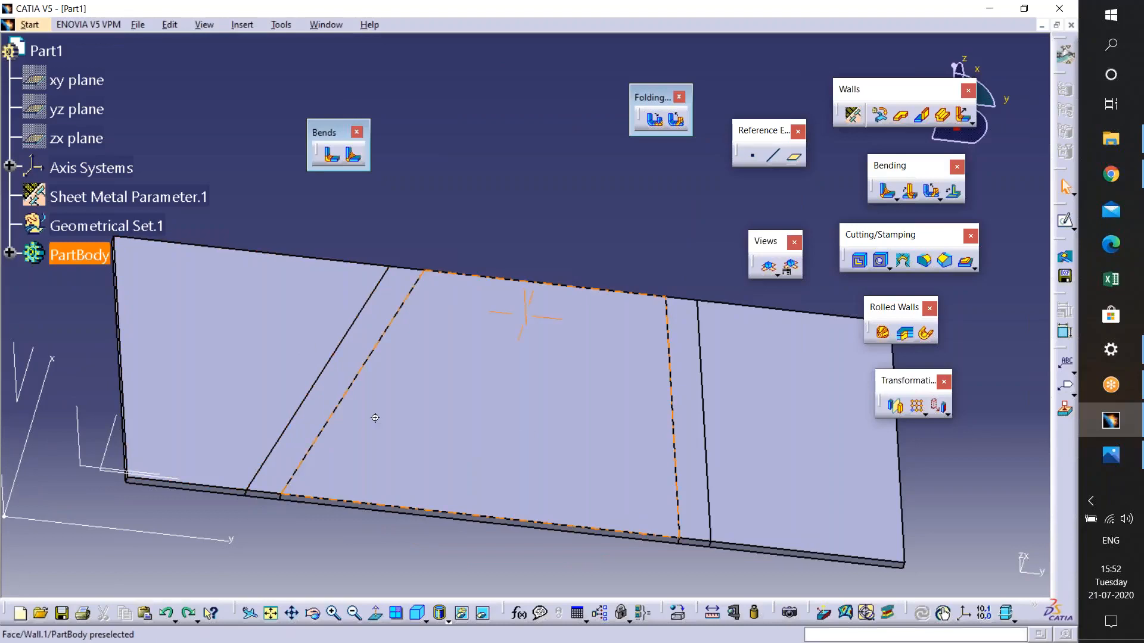
# - Sketch a closed six-sided profile on the flattened middle wall face, extending across the right bend into the end wall
pyautogui.moveTo(375, 418); pyautogui.dragTo(501, 355, button='middle')
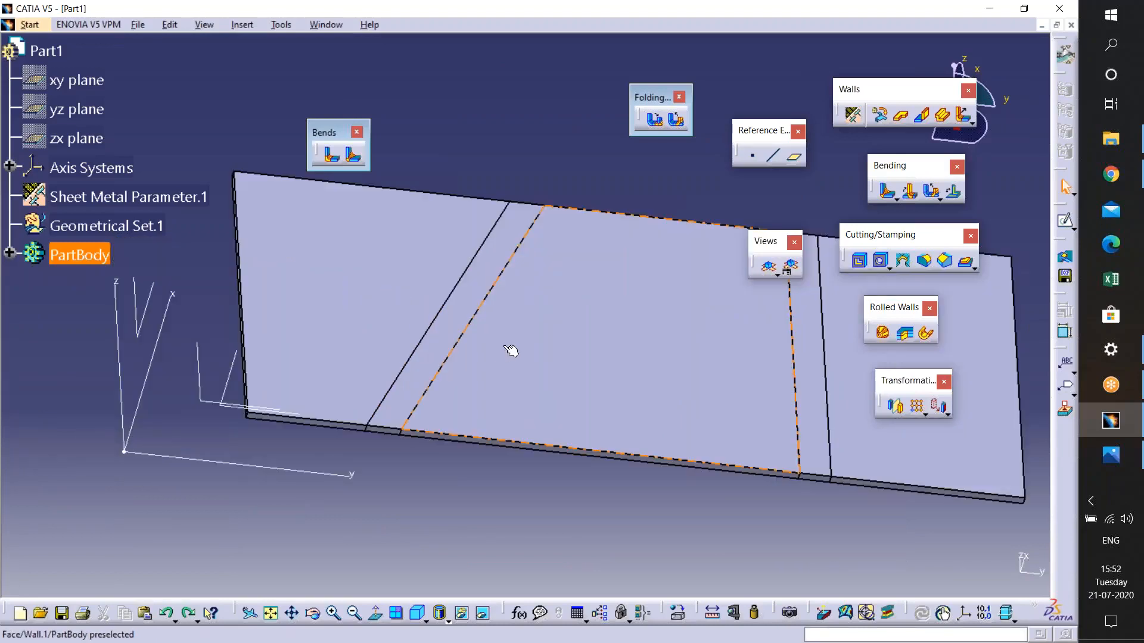
pyautogui.click(510, 351)
pyautogui.click(1064, 224)
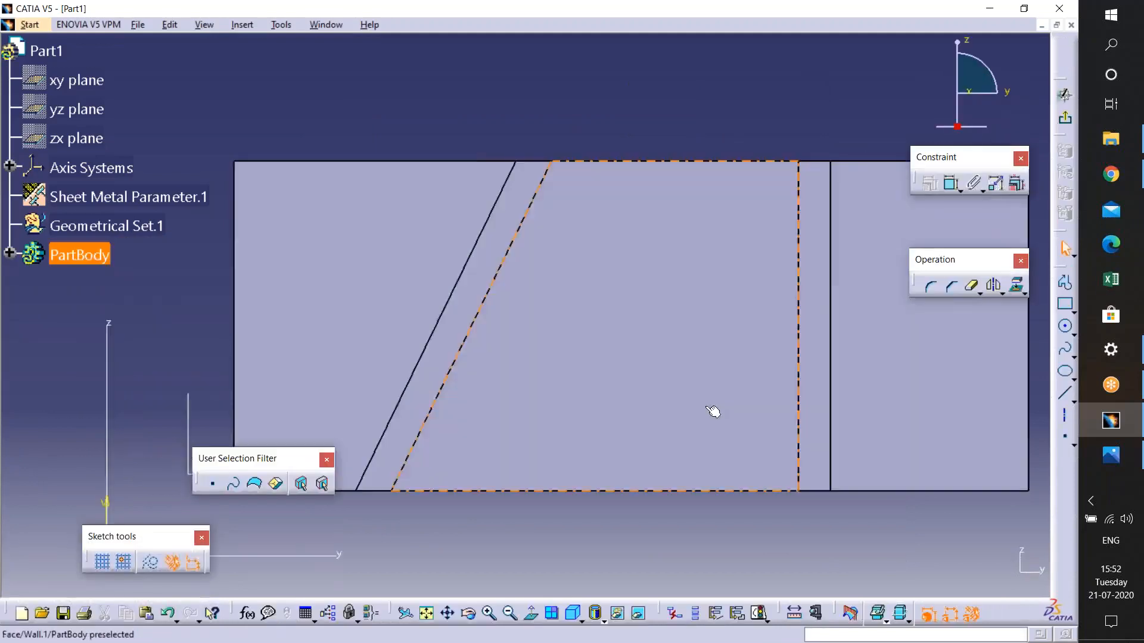
pyautogui.click(1065, 283)
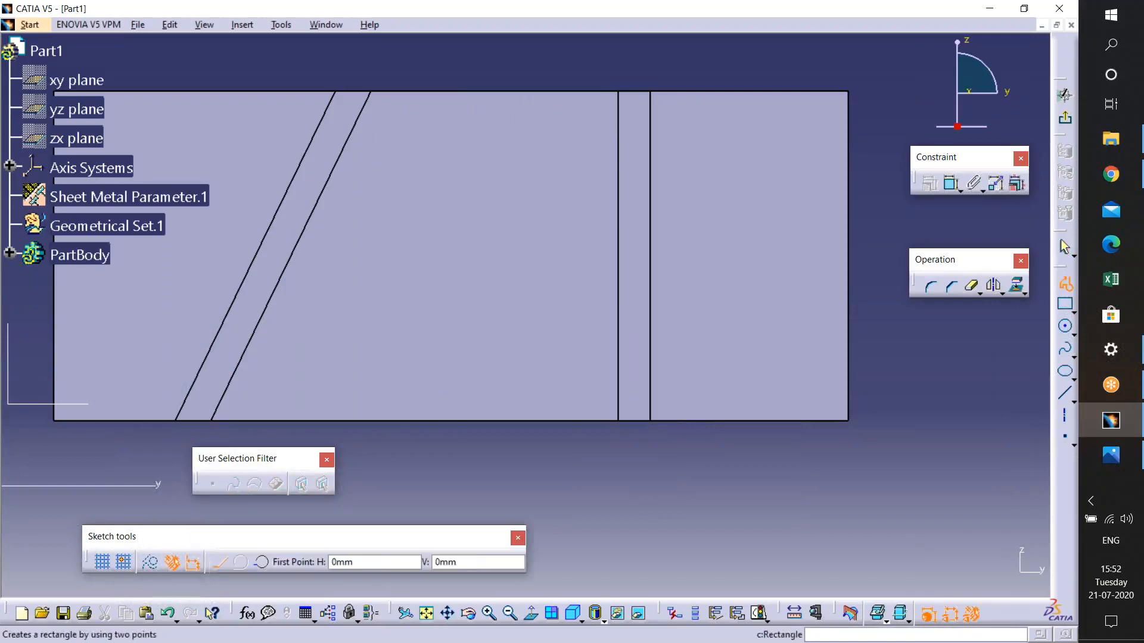
pyautogui.click(533, 210)
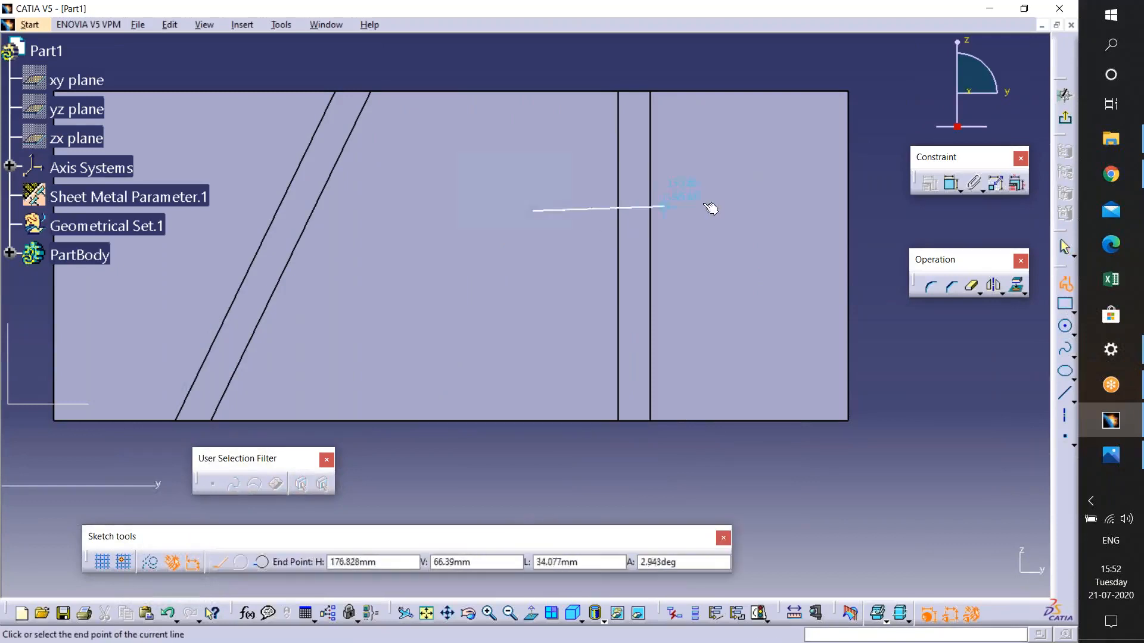
pyautogui.click(752, 210)
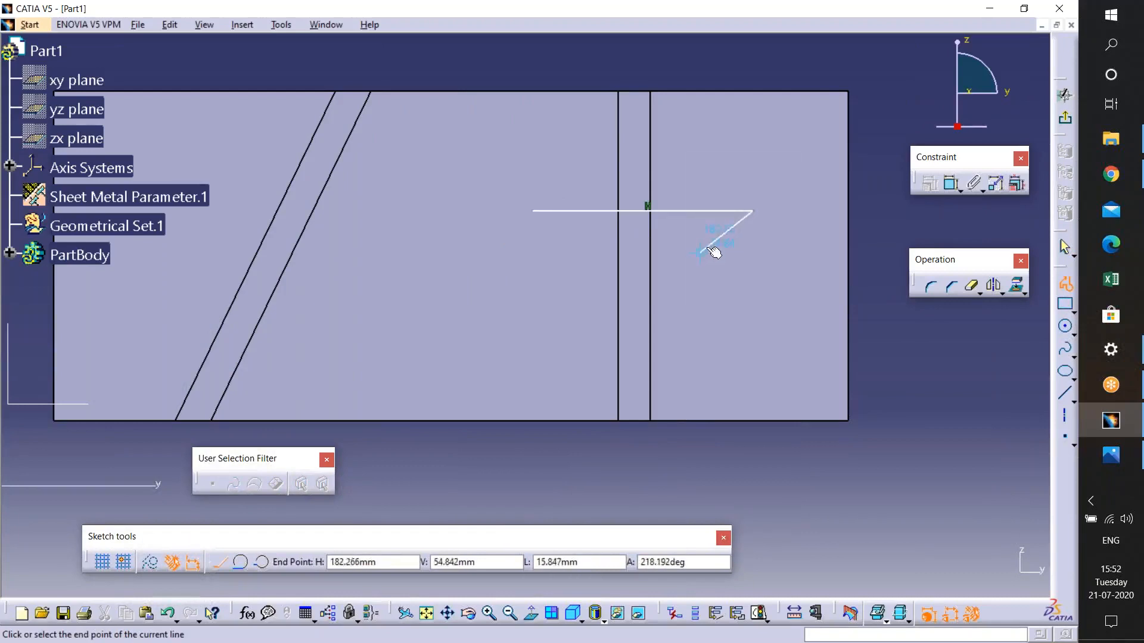
pyautogui.click(715, 240)
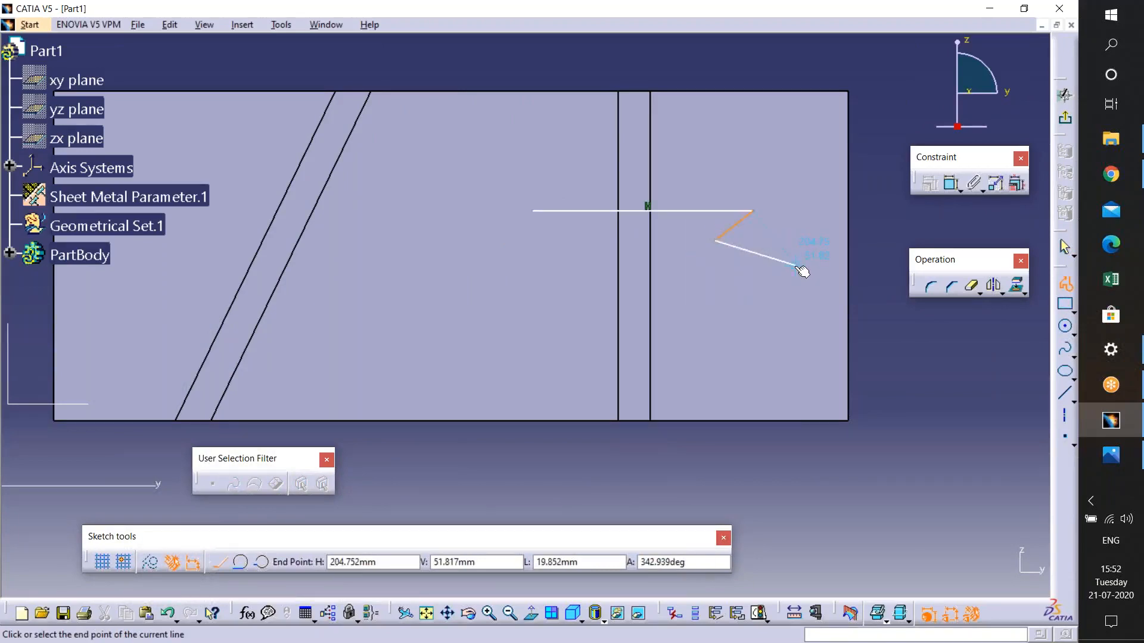
pyautogui.click(796, 265)
pyautogui.click(775, 331)
pyautogui.click(456, 332)
pyautogui.click(533, 212)
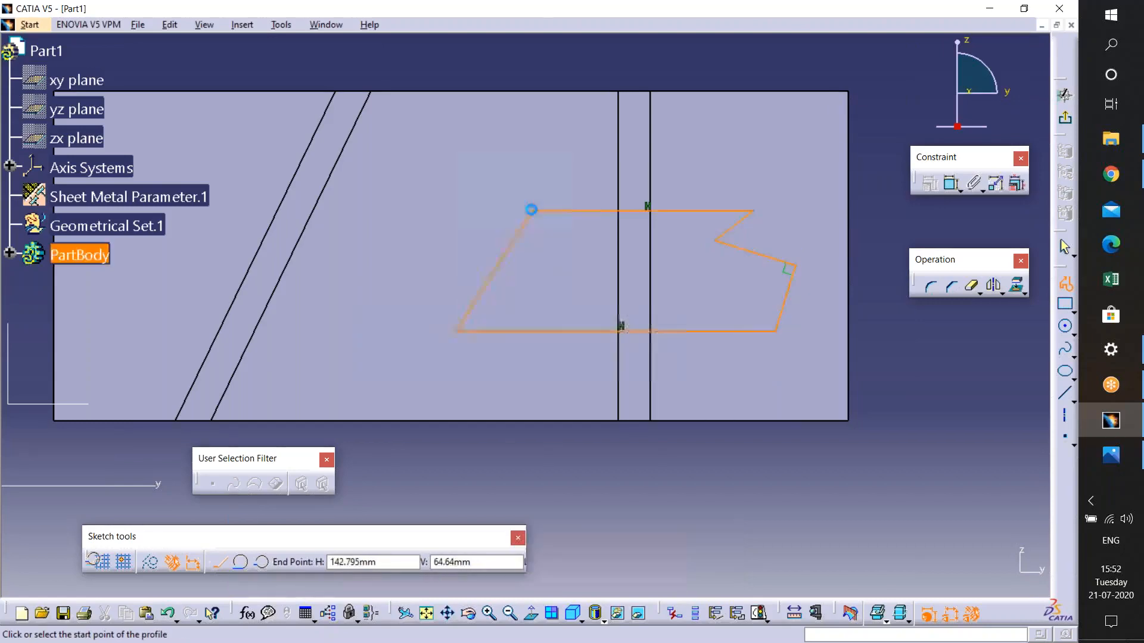
pyautogui.click(1065, 96)
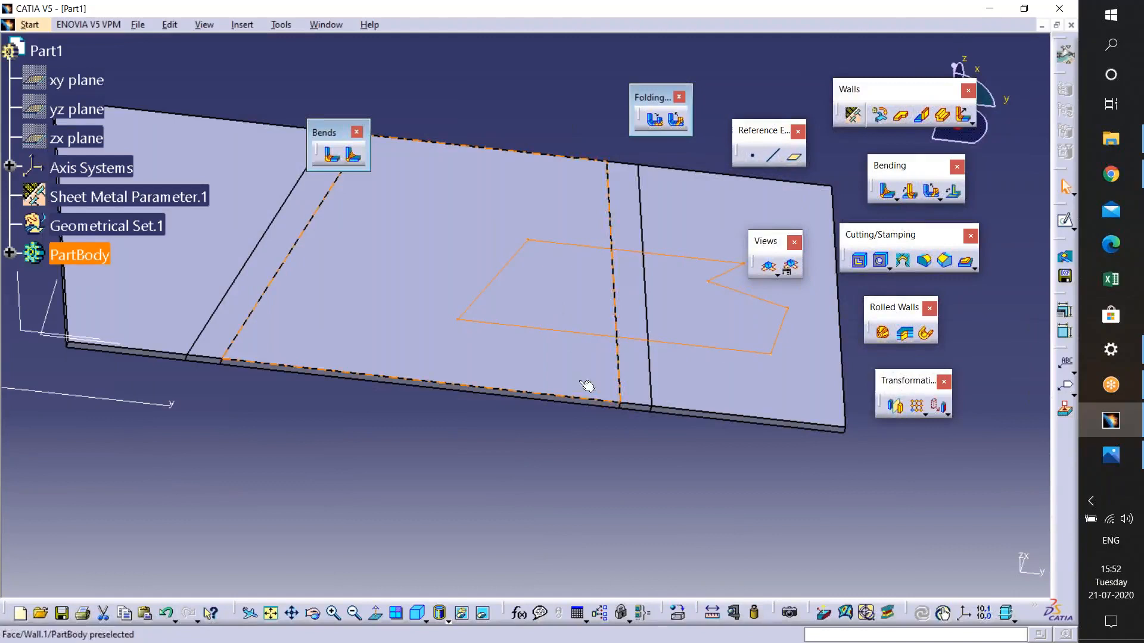
pyautogui.click(954, 194)
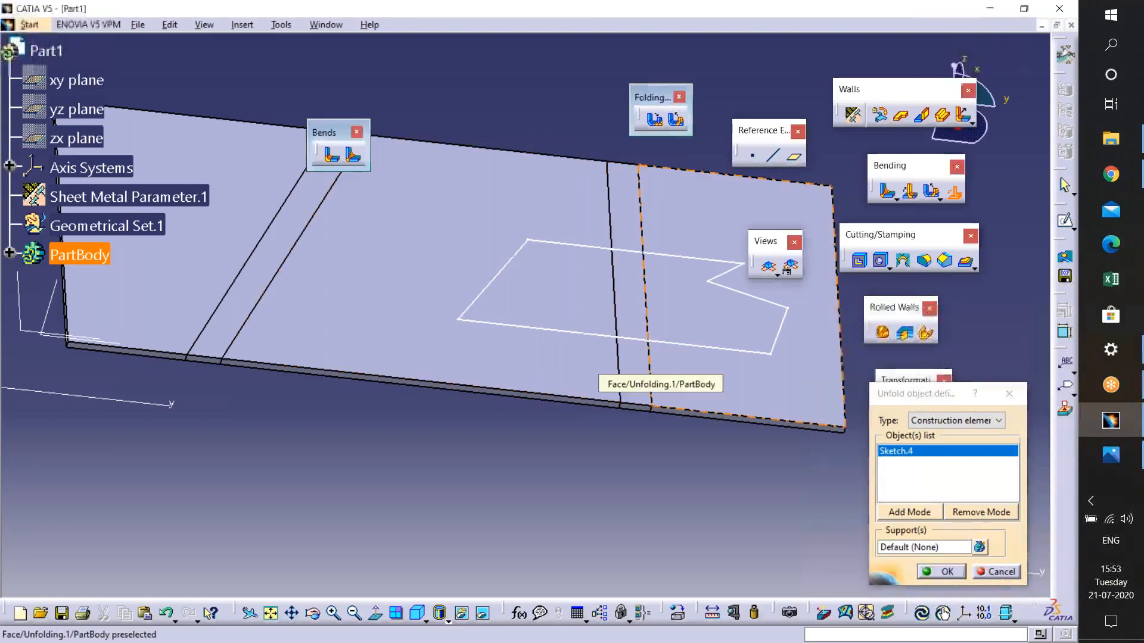
pyautogui.click(667, 362)
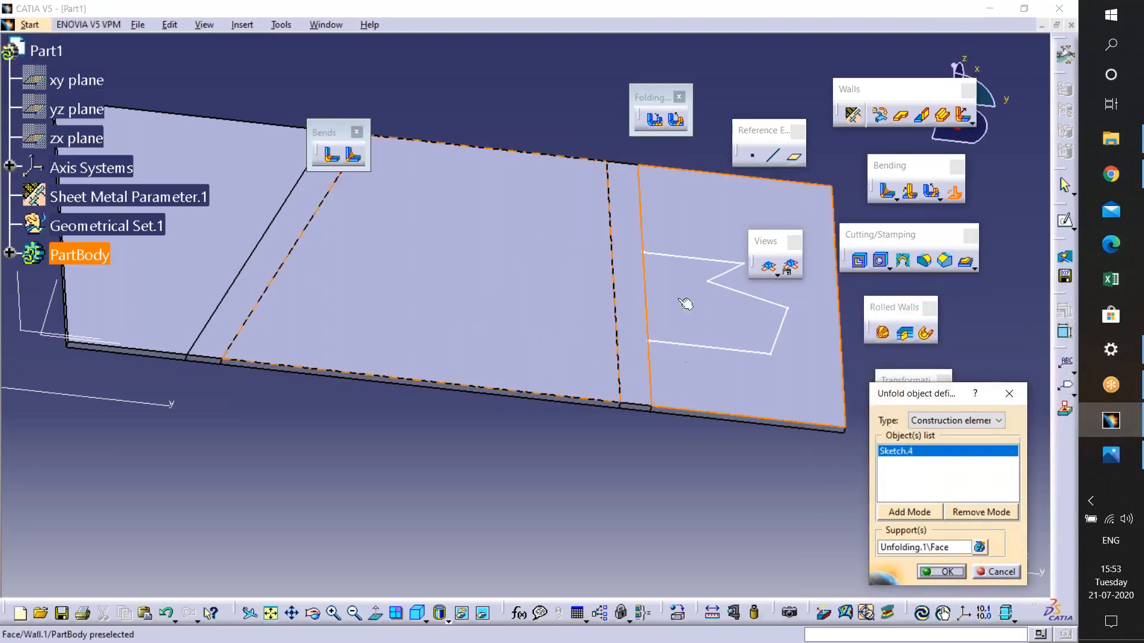
pyautogui.moveTo(647, 312); pyautogui.dragTo(566, 340, button='middle')
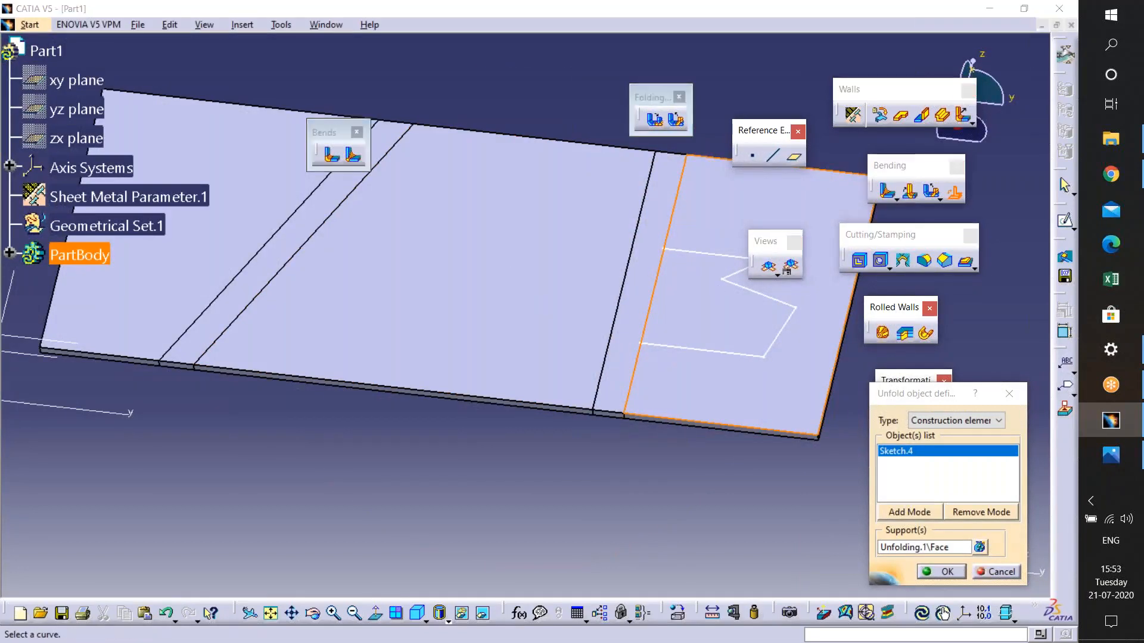
pyautogui.click(996, 572)
# - Map the sketch onto the unfolded face with Point or Curve Mapping
pyautogui.click(954, 190)
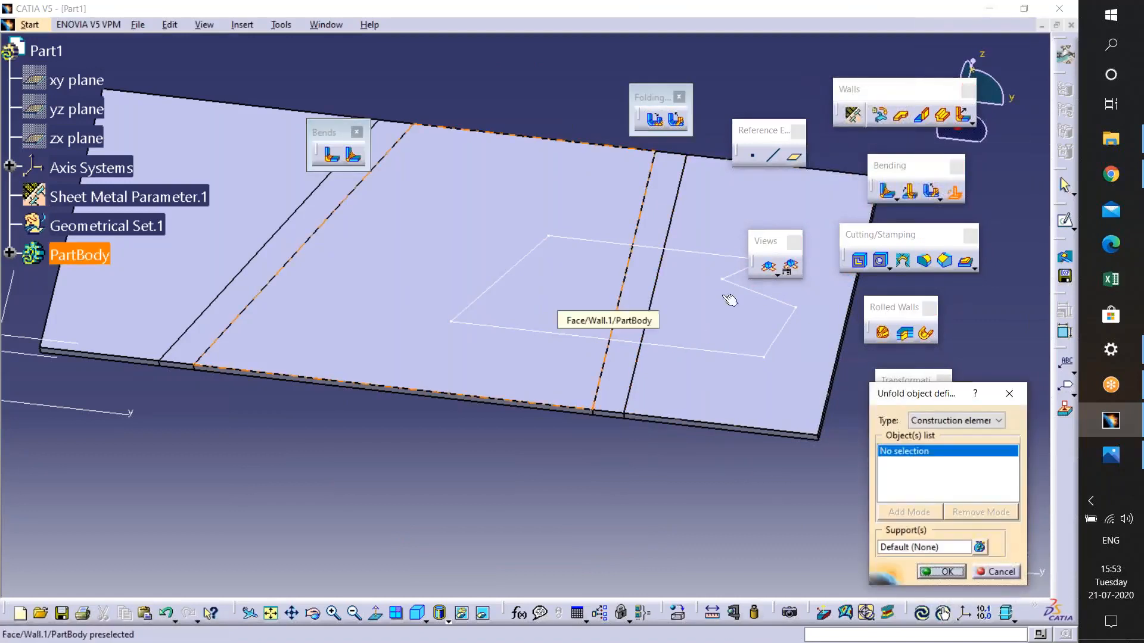
pyautogui.click(748, 356)
pyautogui.click(737, 360)
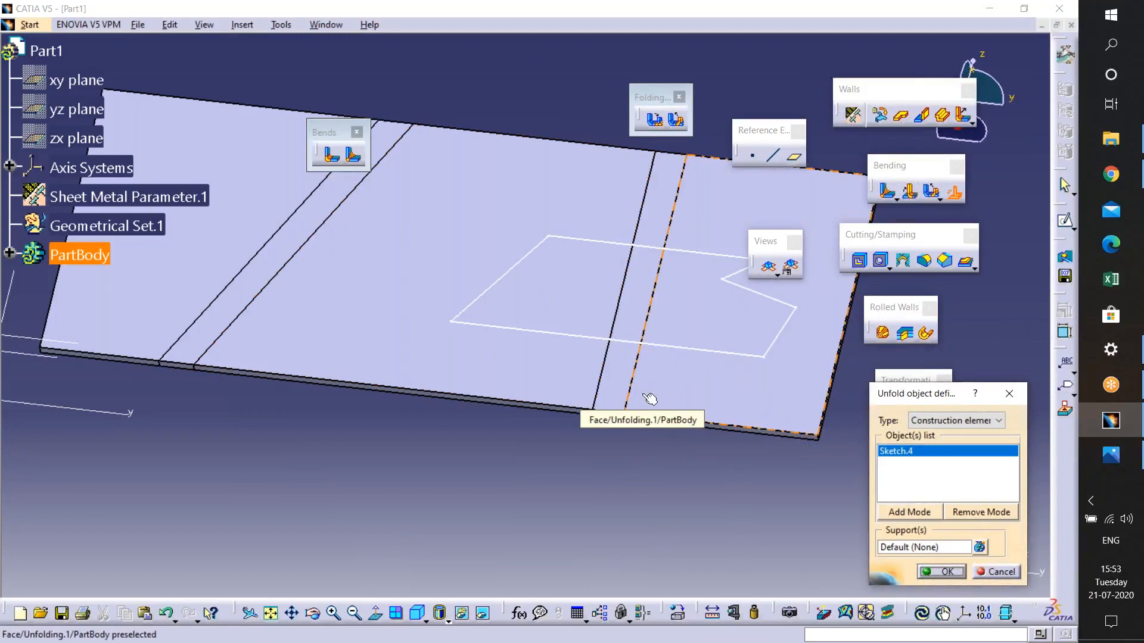
pyautogui.click(611, 377)
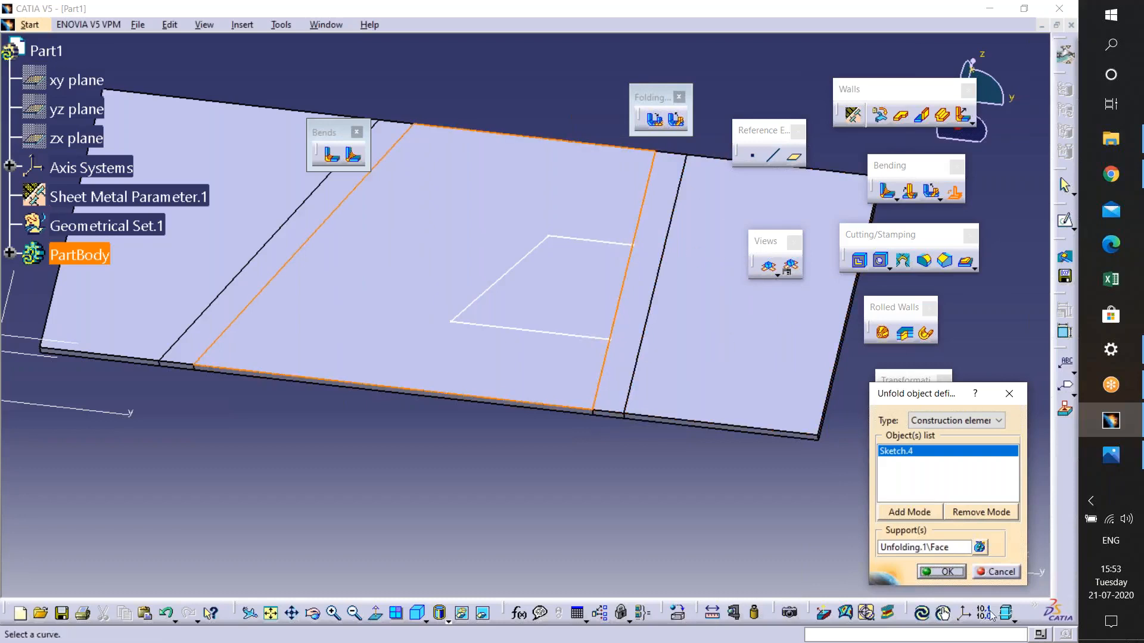
pyautogui.click(942, 572)
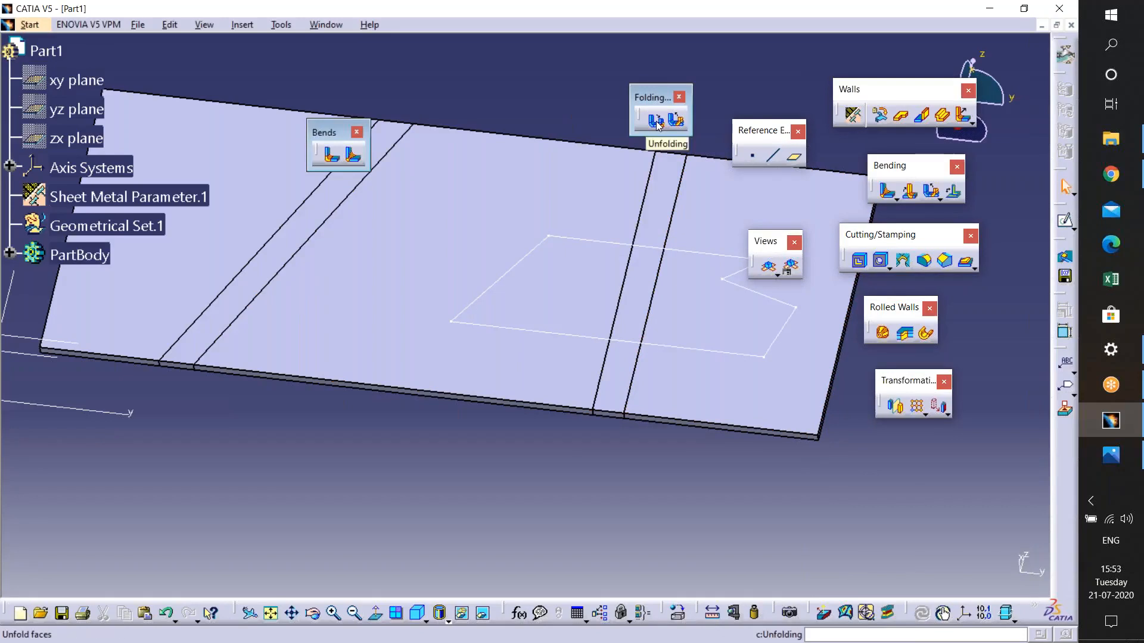
# - Fold the right bend back using the bottom wall as reference face
pyautogui.click(602, 197)
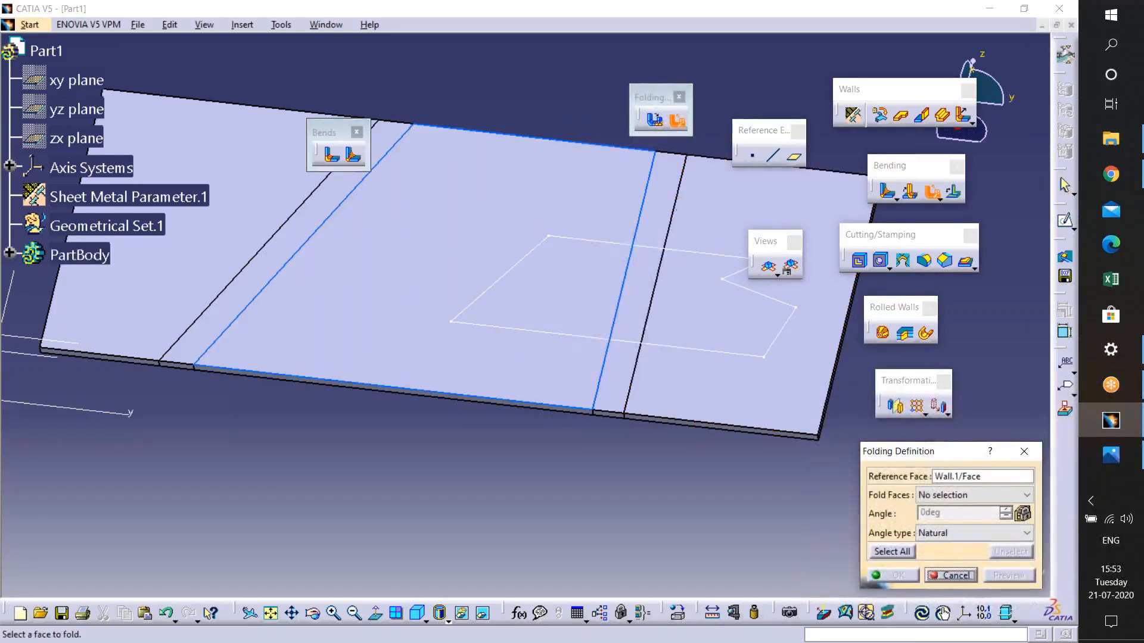
pyautogui.click(674, 197)
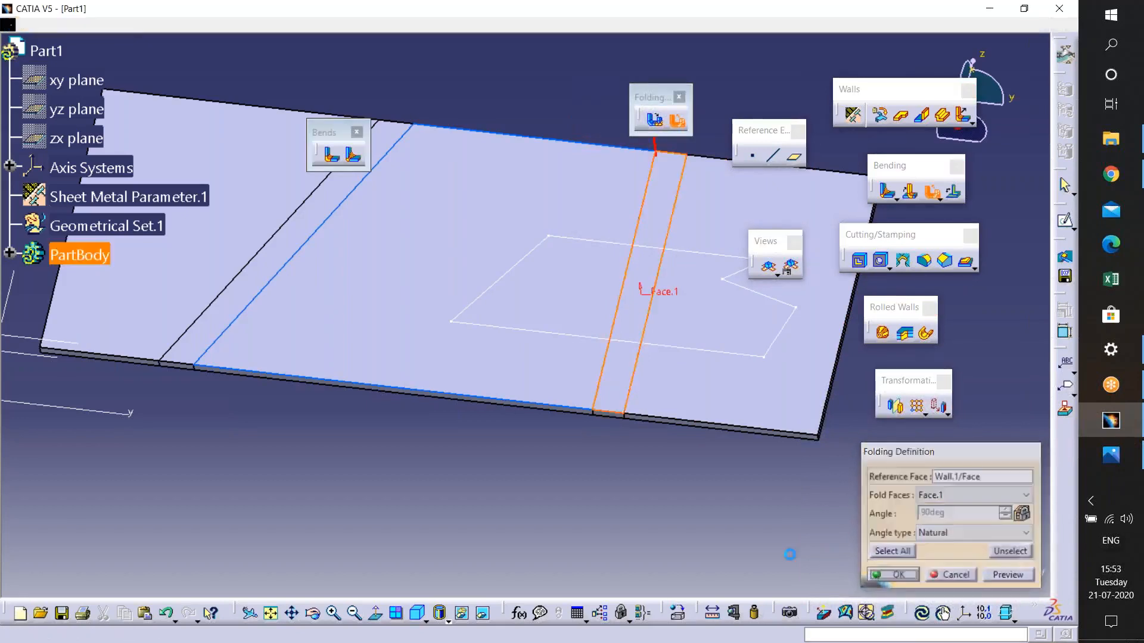
pyautogui.moveTo(679, 431); pyautogui.dragTo(744, 411, button='middle')
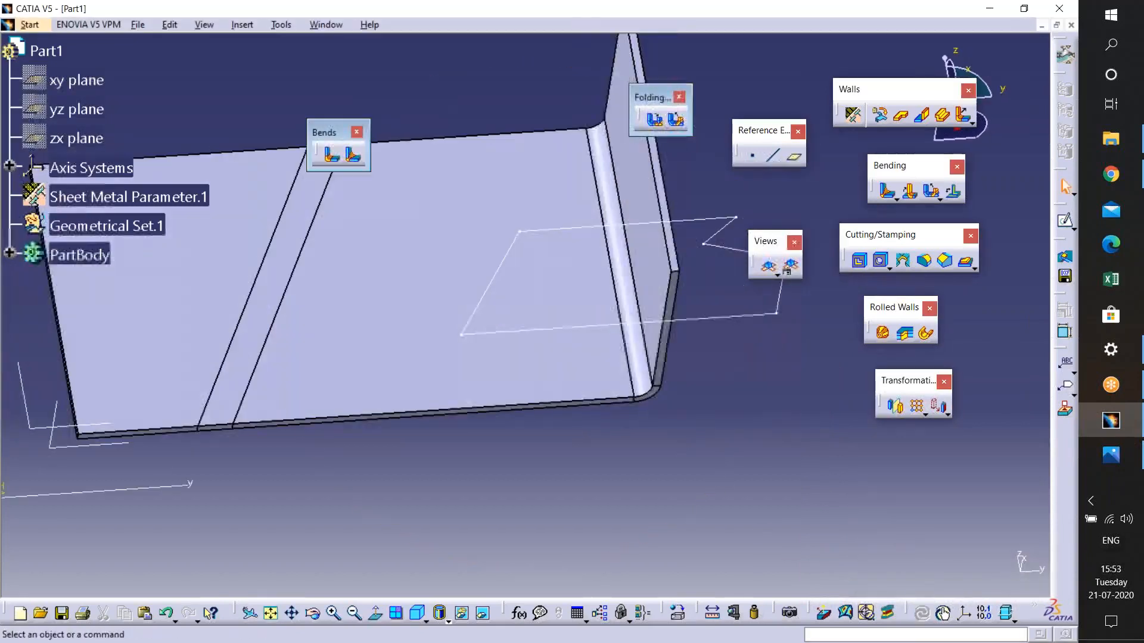
pyautogui.click(953, 191)
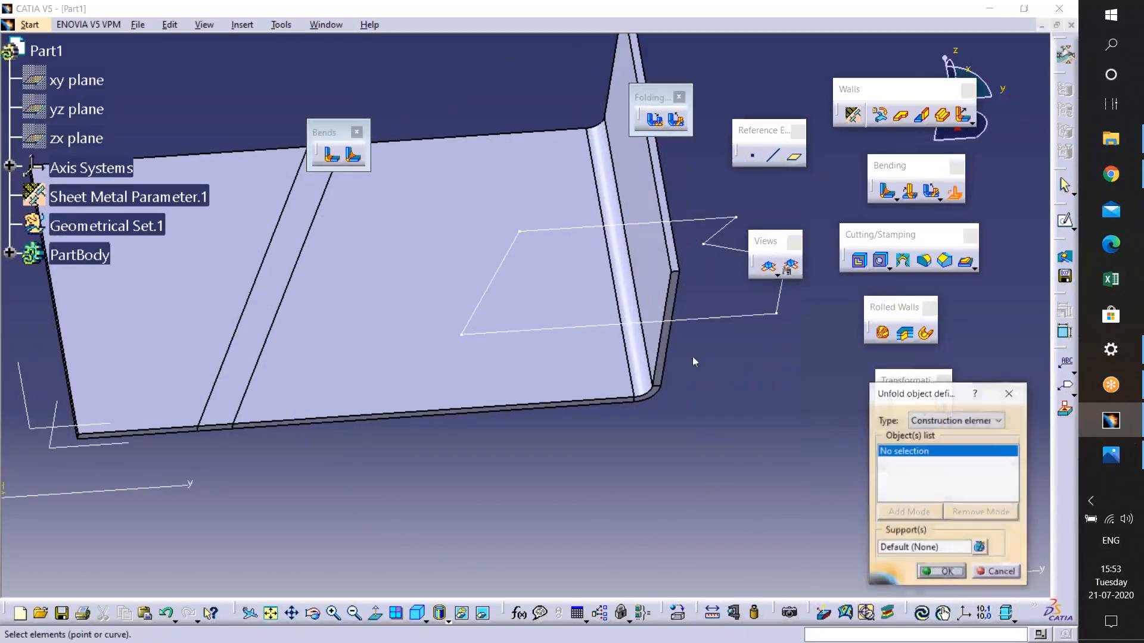
pyautogui.click(694, 319)
pyautogui.moveTo(627, 339); pyautogui.dragTo(610, 313, button='middle')
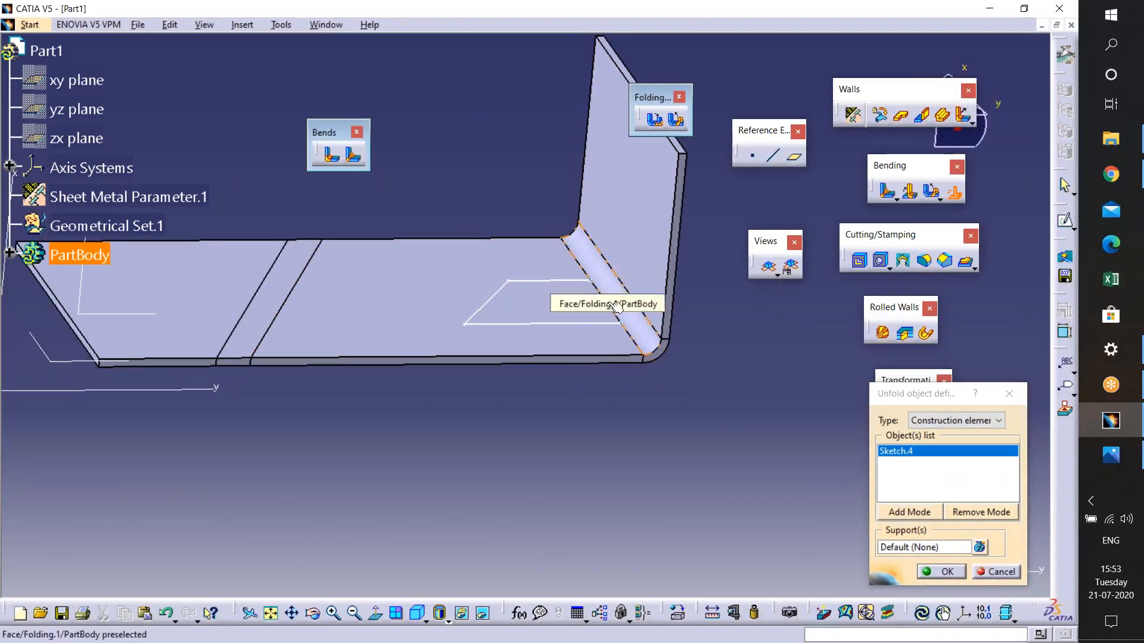
pyautogui.click(926, 516)
pyautogui.click(660, 262)
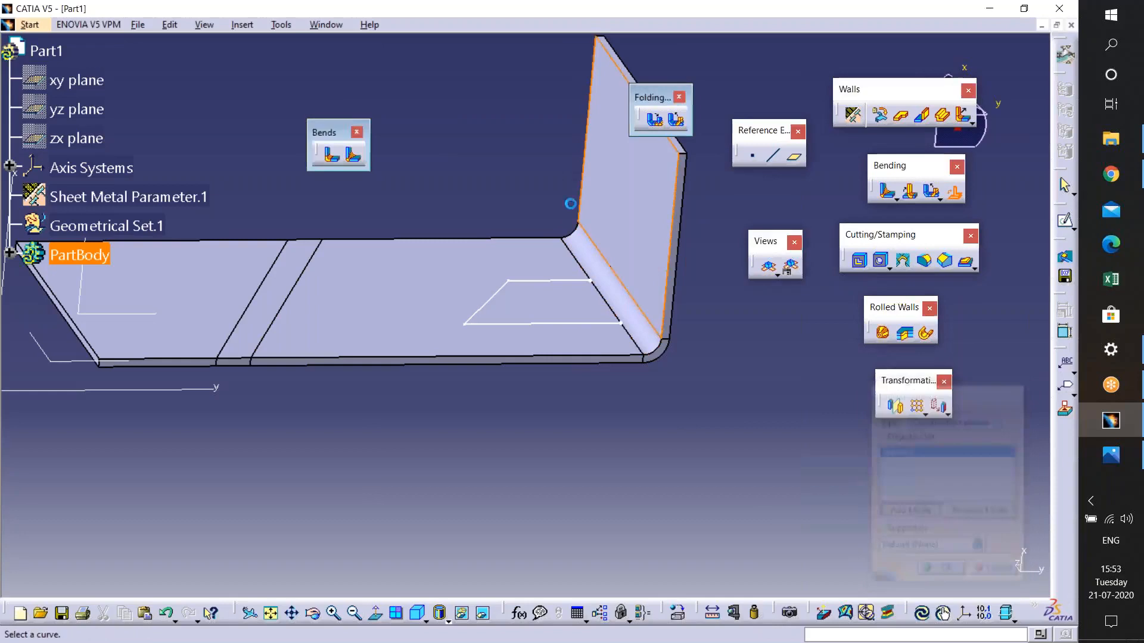
pyautogui.click(642, 366)
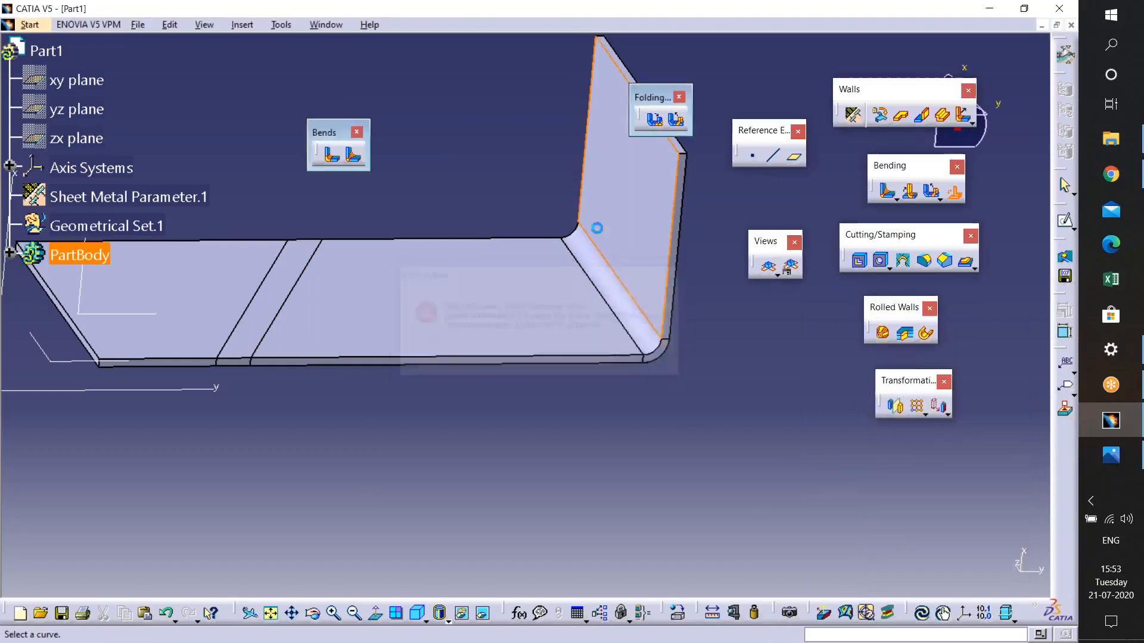
pyautogui.click(1011, 394)
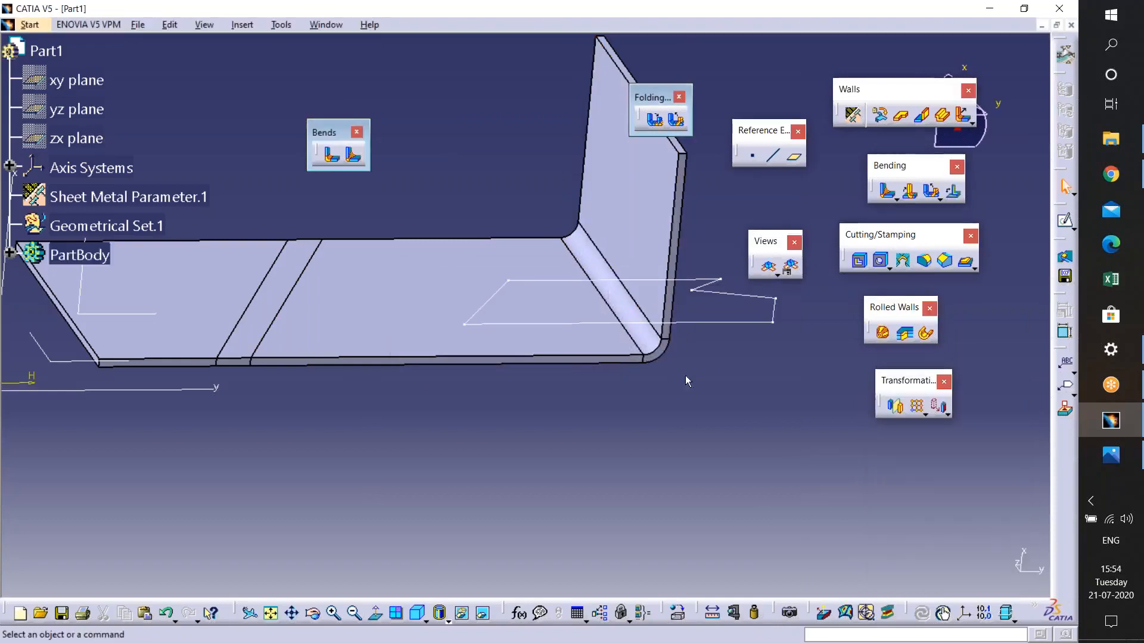
pyautogui.moveTo(632, 327); pyautogui.dragTo(625, 248, button='middle')
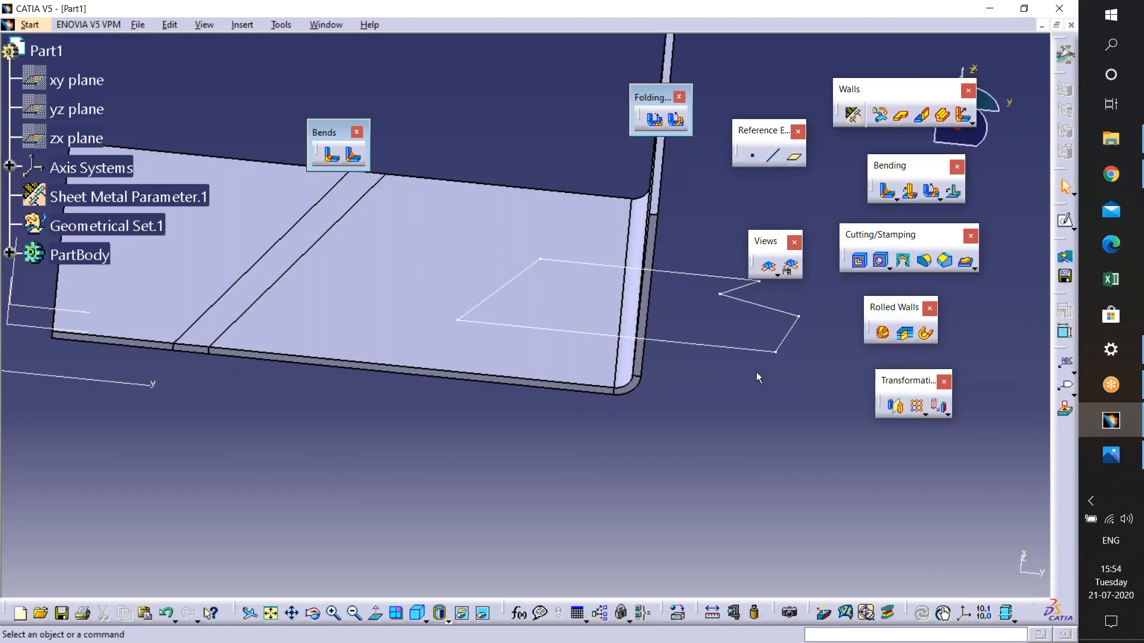
# - Undo the last folding and close the Folding and Bends toolbars
pyautogui.hotkey('ctrl', 'z')
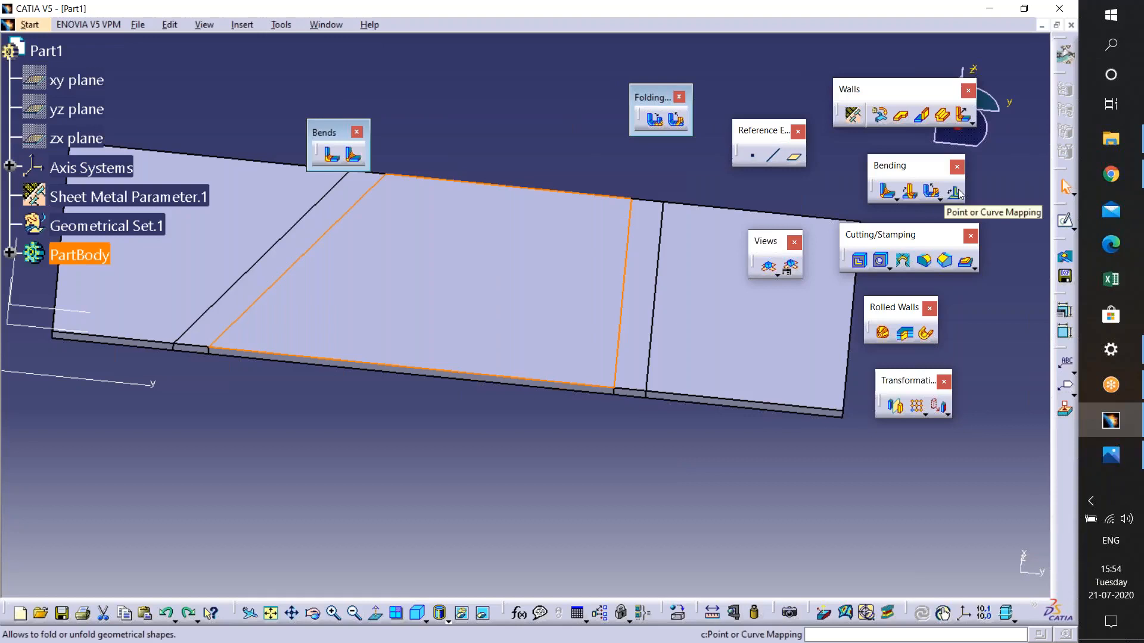
pyautogui.click(679, 95)
pyautogui.click(358, 133)
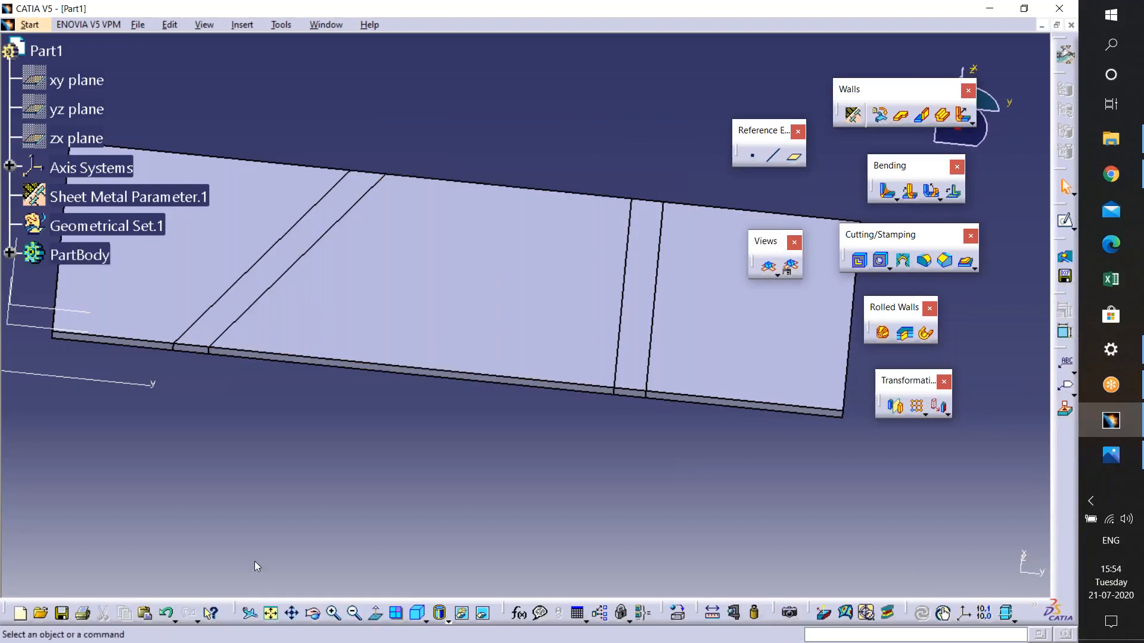
# - Undo the last three operations on the sheet metal part
pyautogui.moveTo(578, 341); pyautogui.dragTo(638, 393, button='middle')
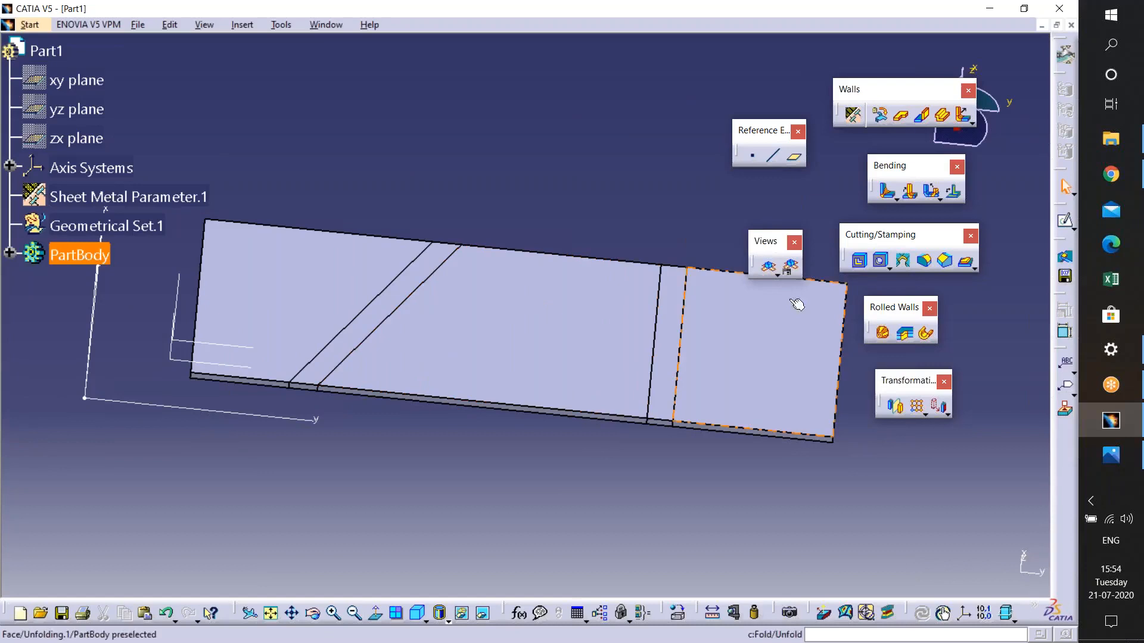
pyautogui.moveTo(796, 301); pyautogui.dragTo(737, 343, button='middle')
pyautogui.moveTo(664, 382); pyautogui.dragTo(613, 430, button='middle')
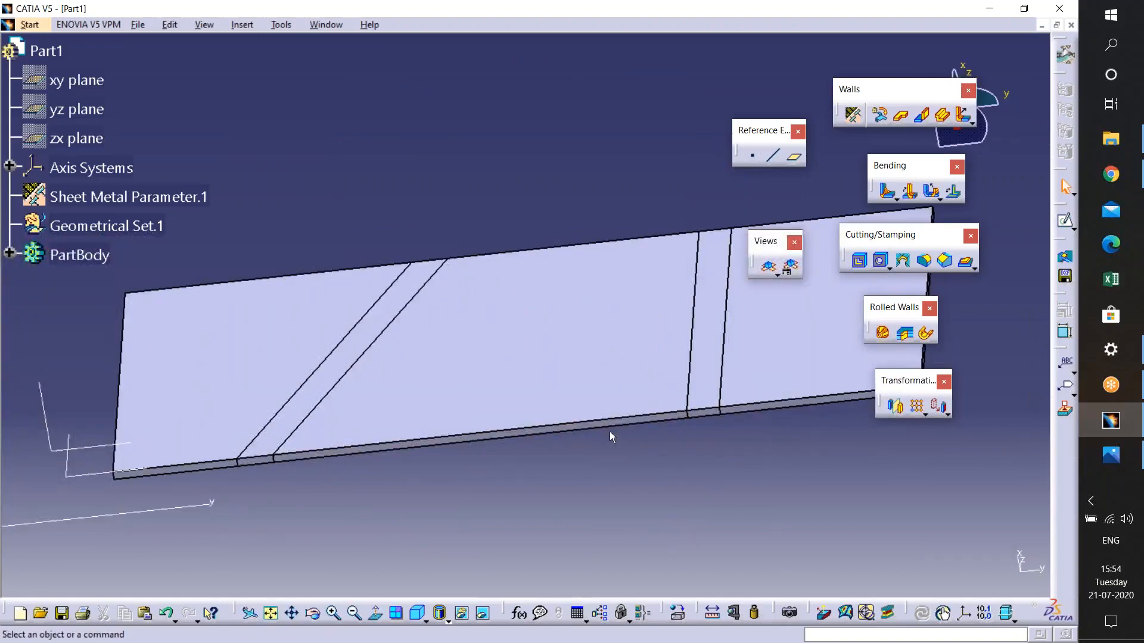
pyautogui.moveTo(596, 426); pyautogui.dragTo(644, 391, button='middle')
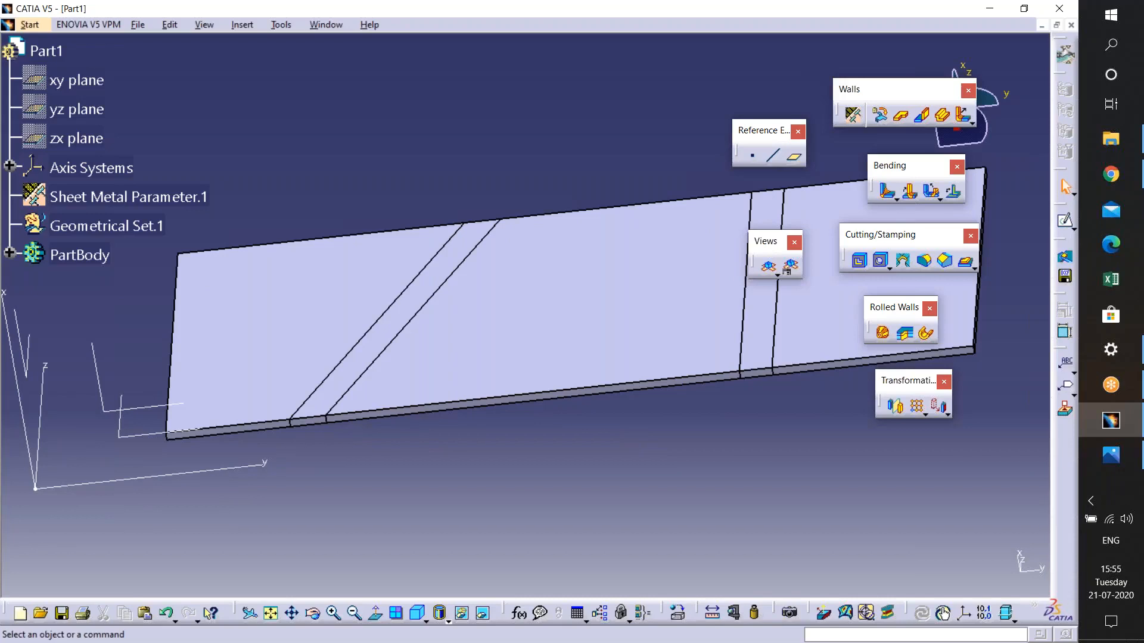
pyautogui.hotkey('ctrl', 'z')
pyautogui.hotkey('ctrl', 'z')
pyautogui.hotkey('ctrl', 'z')
pyautogui.hotkey('ctrl', 'z')
pyautogui.hotkey('ctrl', 'z')
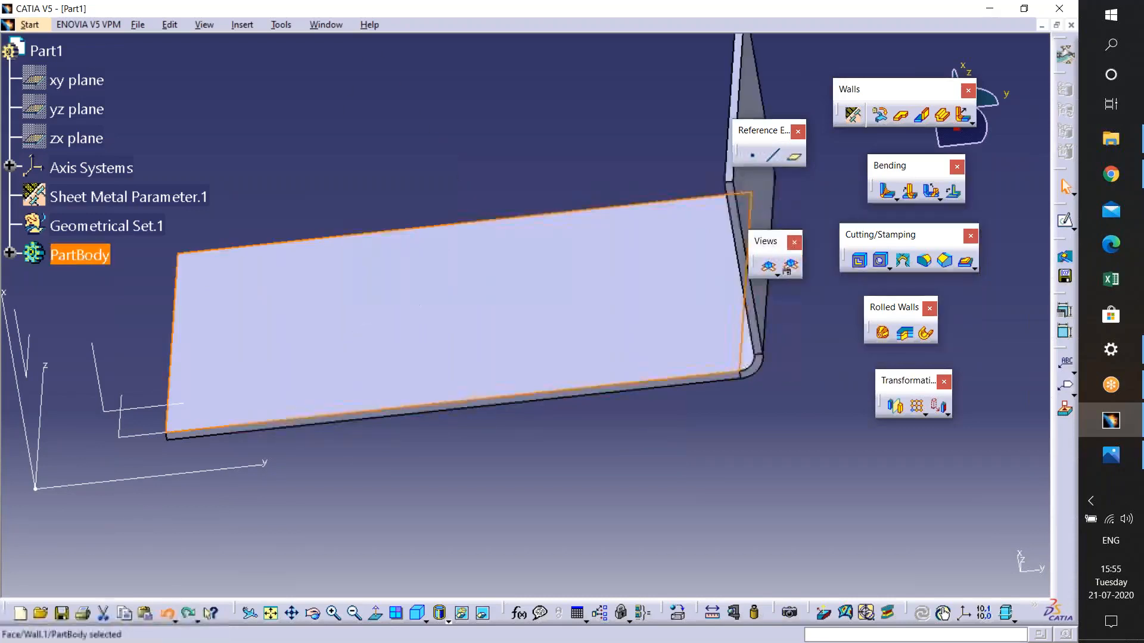
# - Minimize the CATIA window and close the open Neutral-Axis.gif photo
pyautogui.moveTo(399, 405); pyautogui.dragTo(426, 507, button='middle')
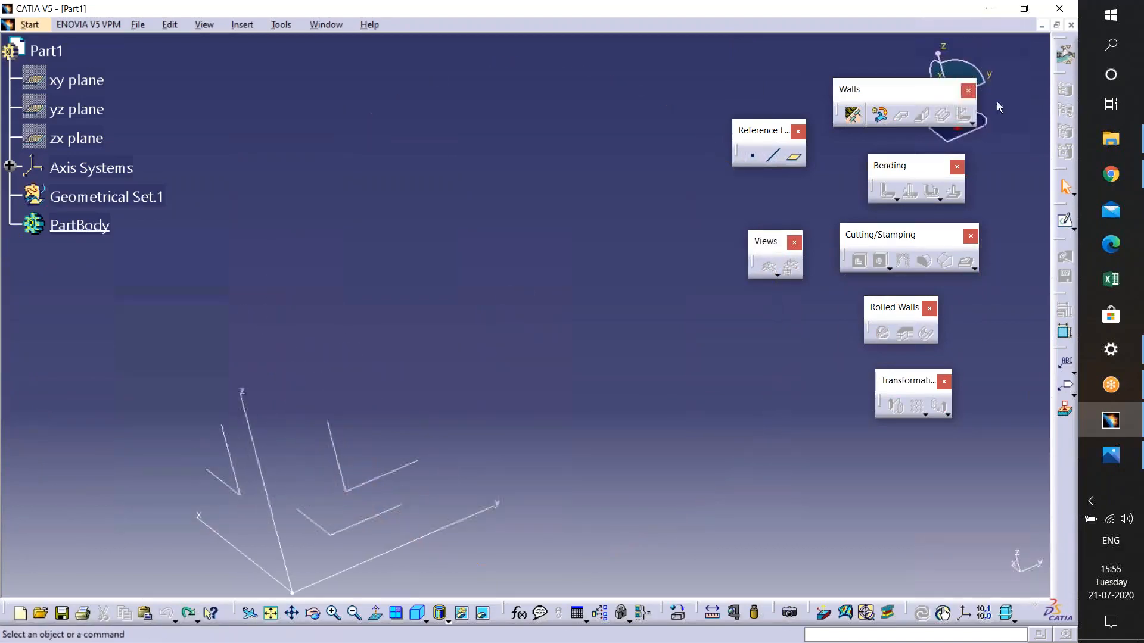
pyautogui.click(998, 8)
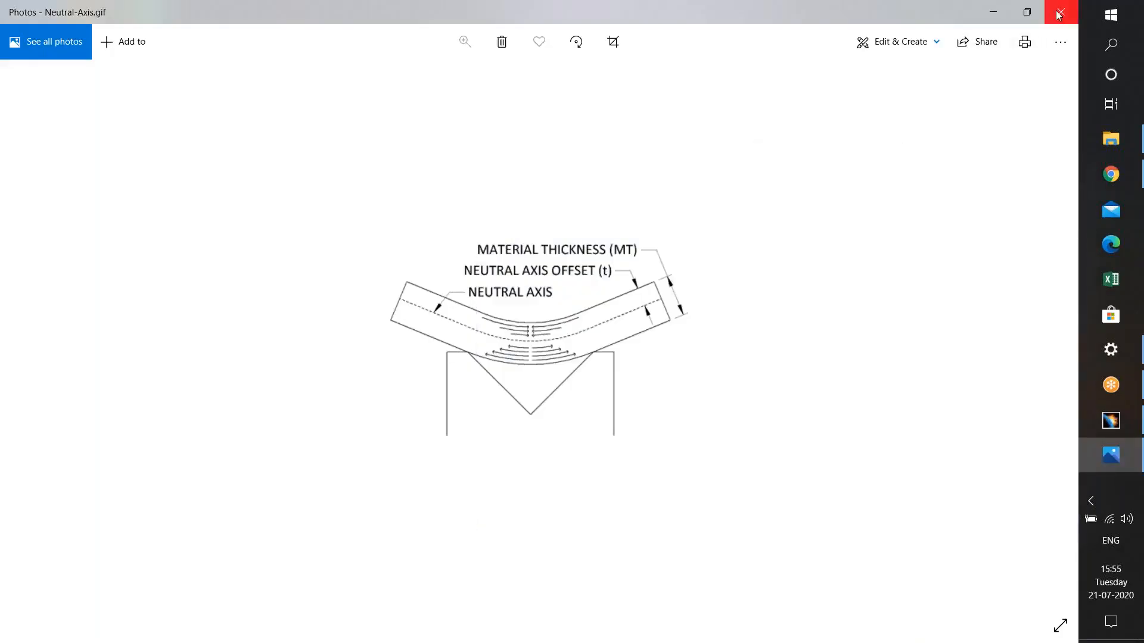
pyautogui.click(1058, 13)
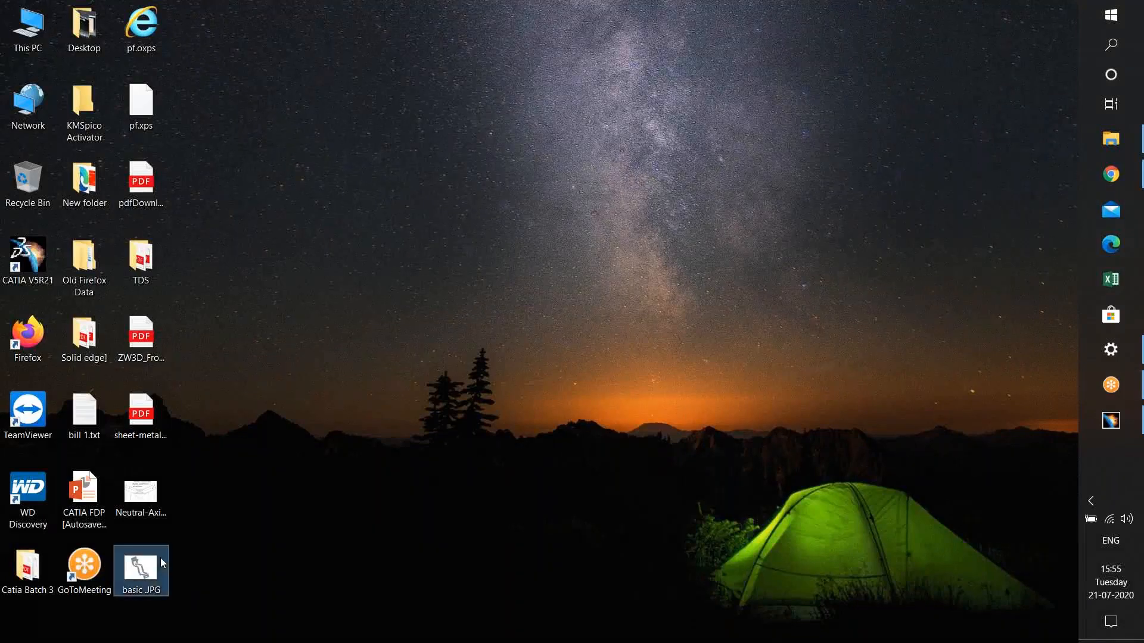
# - Open basic.JPG from the desktop and step to the next image, Neutral-Axis.gif
pyautogui.doubleClick(140, 568)
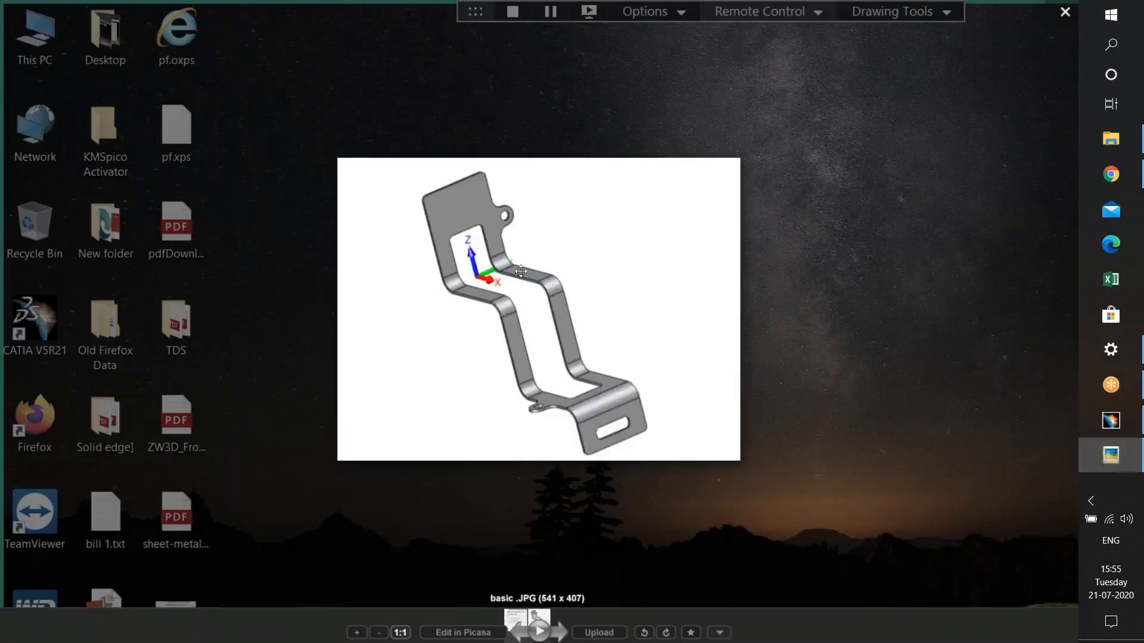
pyautogui.press('Right')
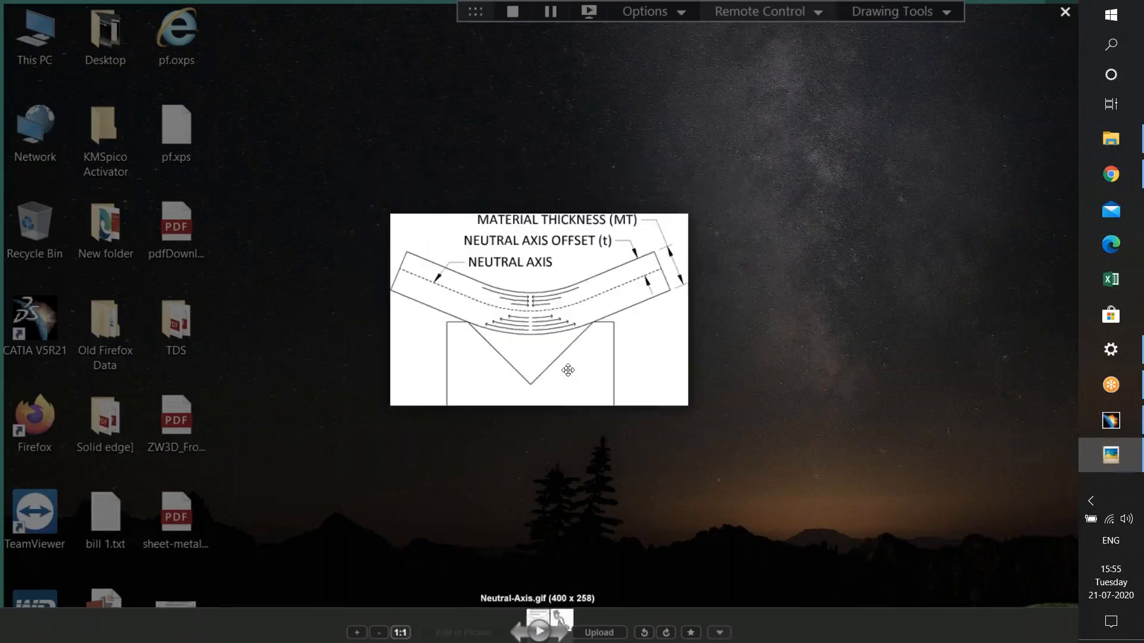
# - Step back to the basic.JPG image and switch to the CATIA window
pyautogui.press('Left')
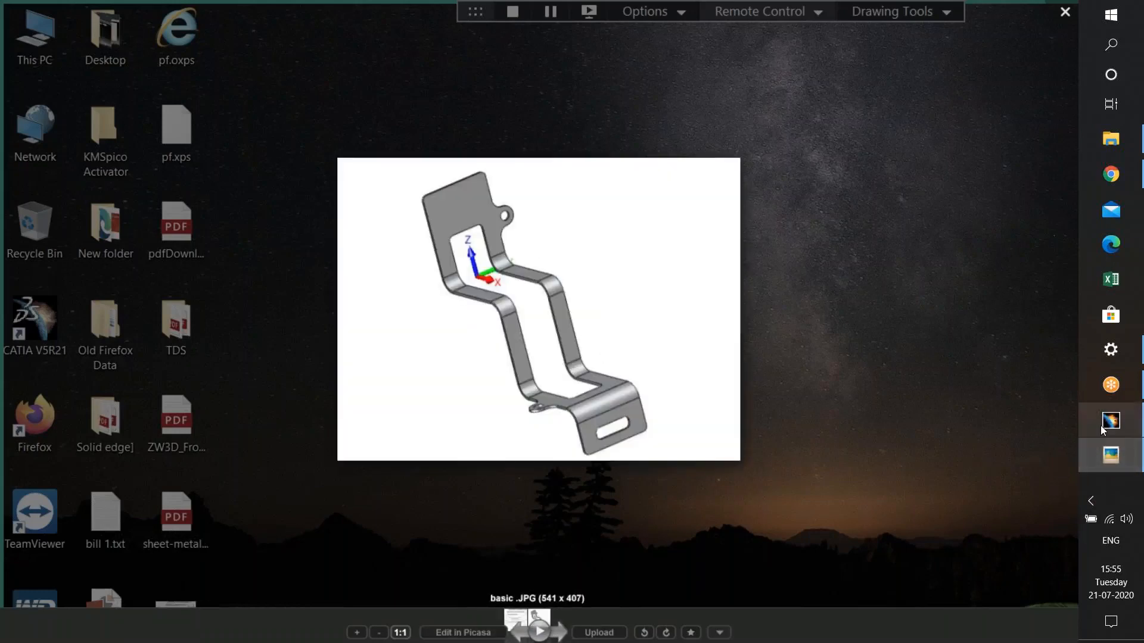
pyautogui.click(1100, 427)
pyautogui.moveTo(417, 456); pyautogui.dragTo(411, 429, button='middle')
# - Open a new sketch on the yz plane of the sheet metal part
pyautogui.click(424, 419)
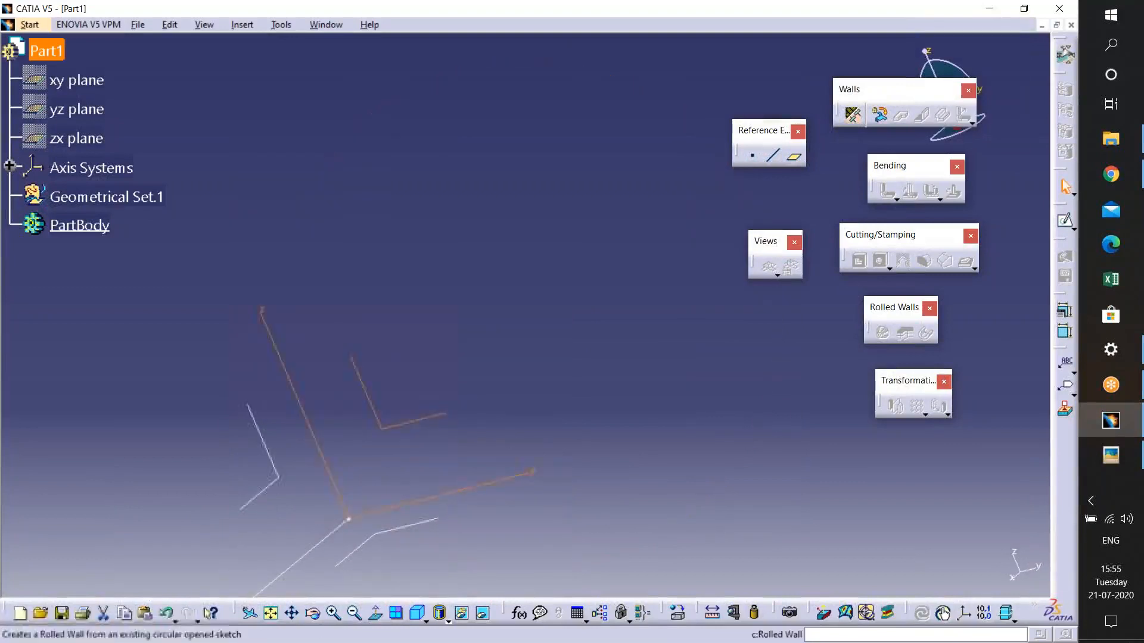
pyautogui.click(1061, 225)
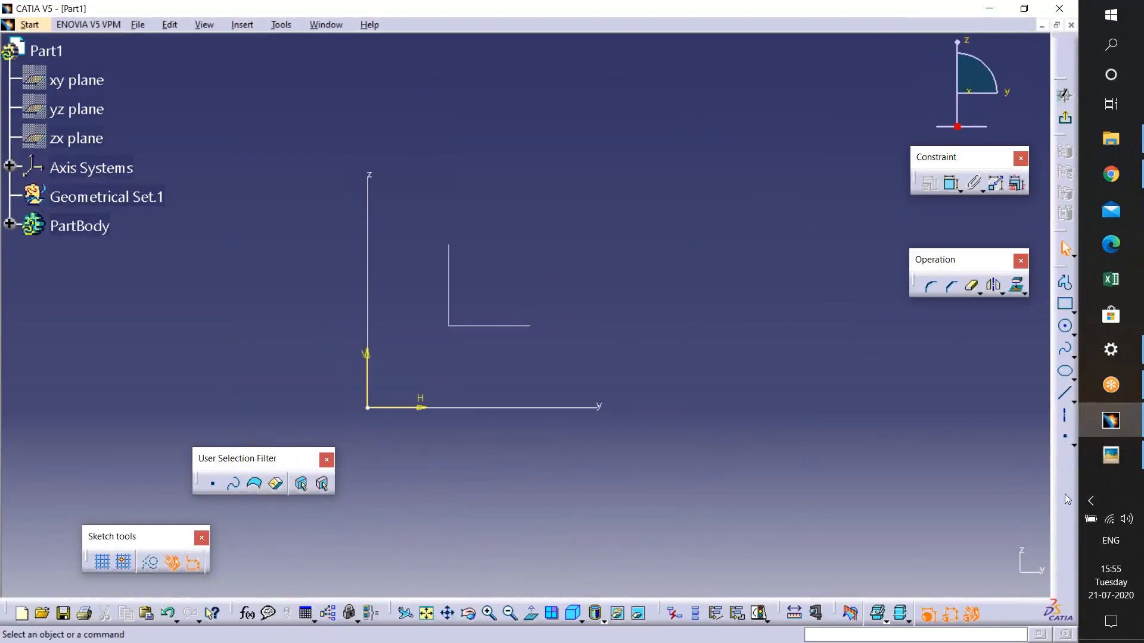
# - Bring up the basic.JPG viewer and move it to the upper-left corner as a reference
pyautogui.click(1108, 456)
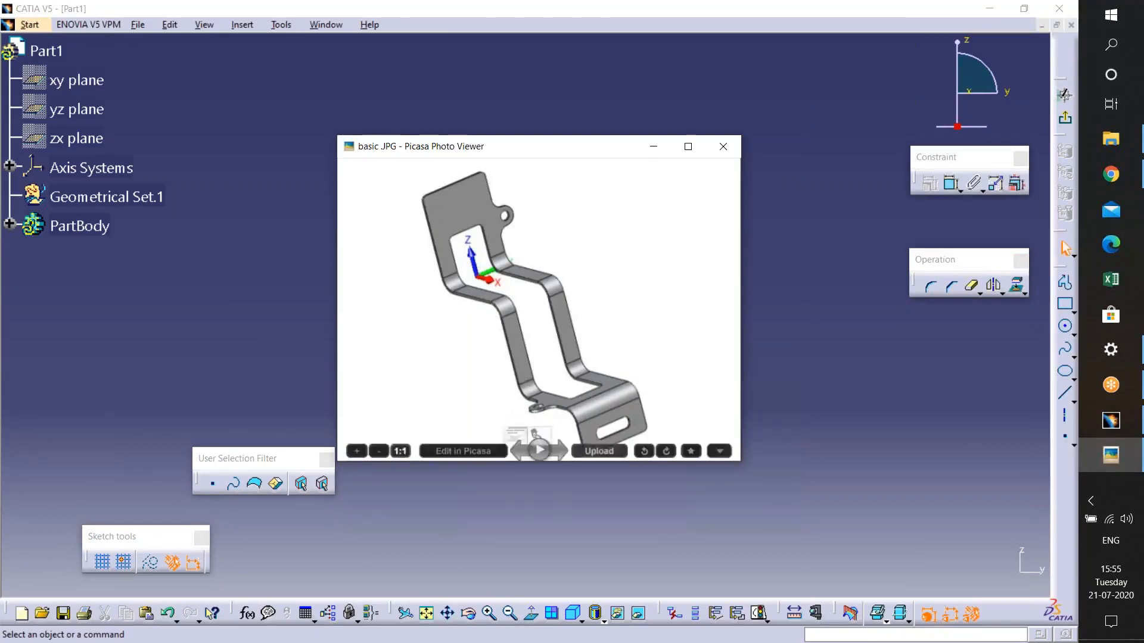
pyautogui.moveTo(480, 147); pyautogui.dragTo(148, 67)
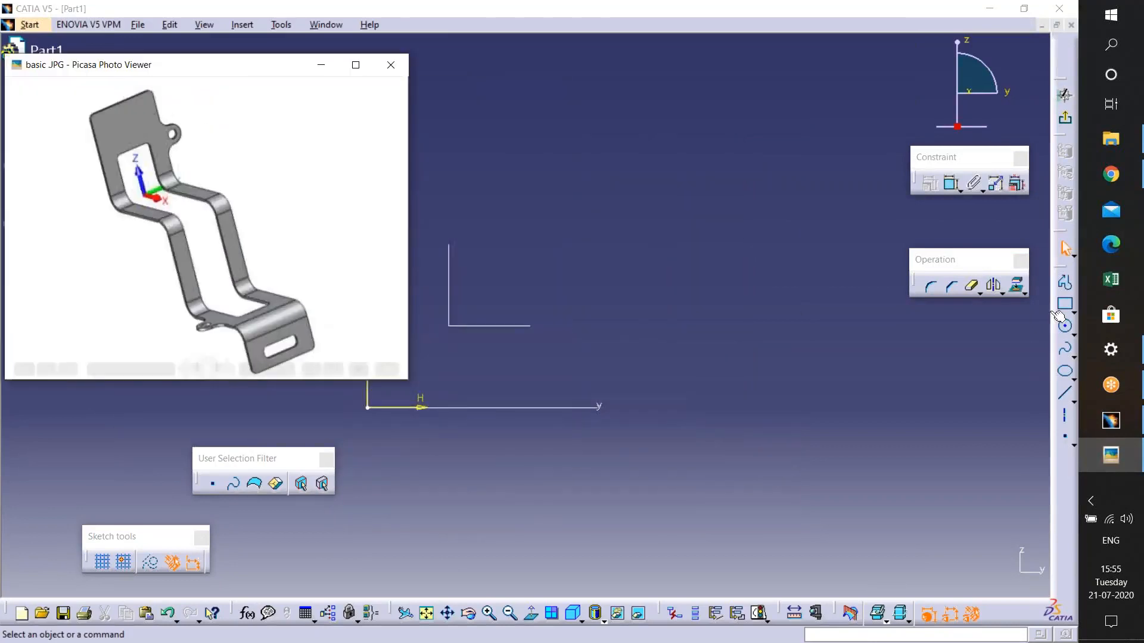
# - Draw a stepped profile of alternating vertical and horizontal lines, undoing one misplaced point along the way
pyautogui.click(1065, 283)
pyautogui.click(466, 134)
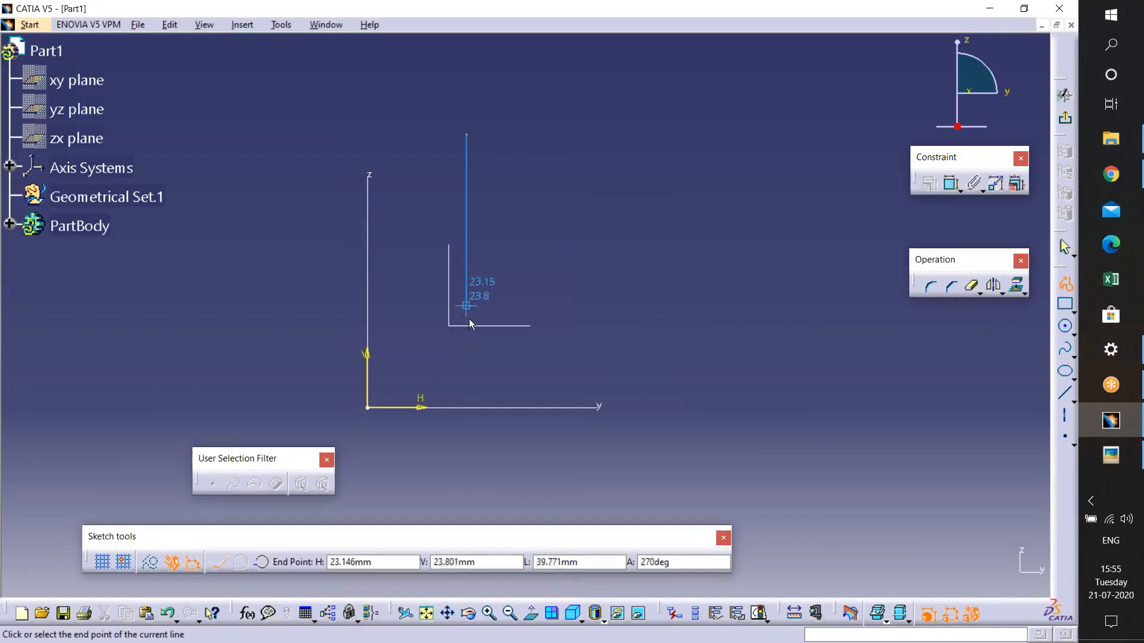
pyautogui.click(467, 225)
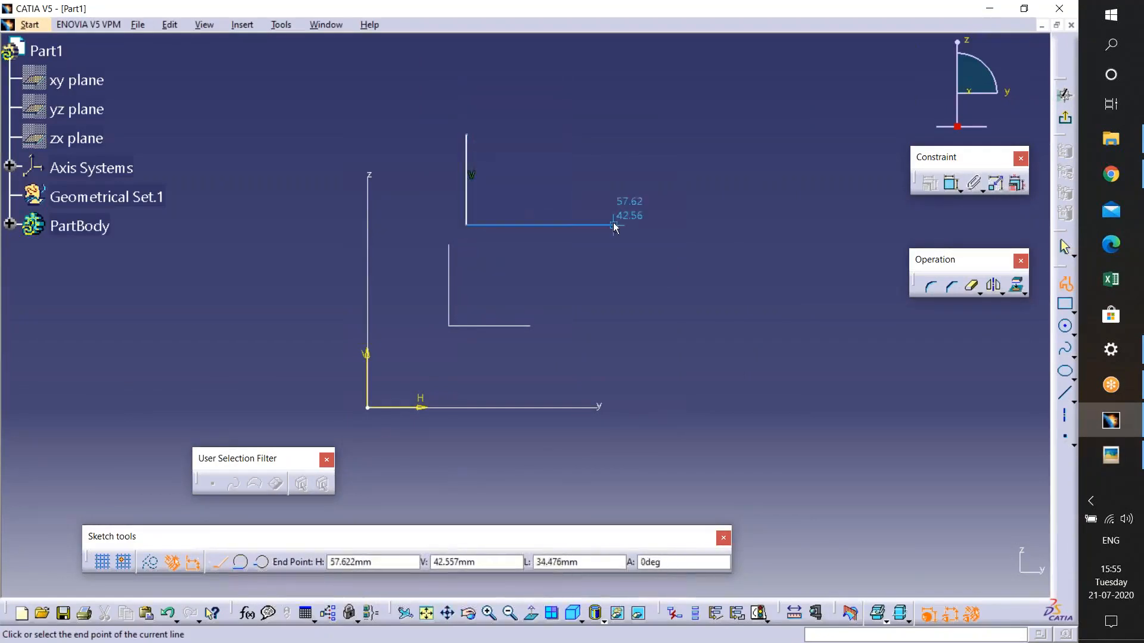
pyautogui.click(609, 225)
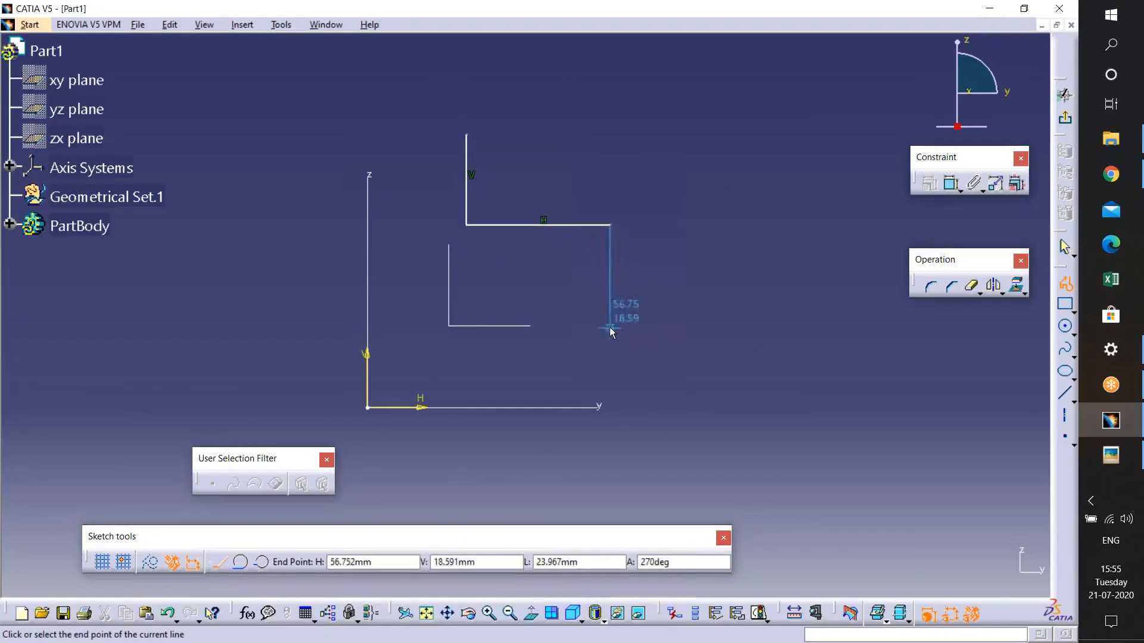
pyautogui.click(610, 327)
pyautogui.click(778, 325)
pyautogui.hotkey('ctrl', 'z')
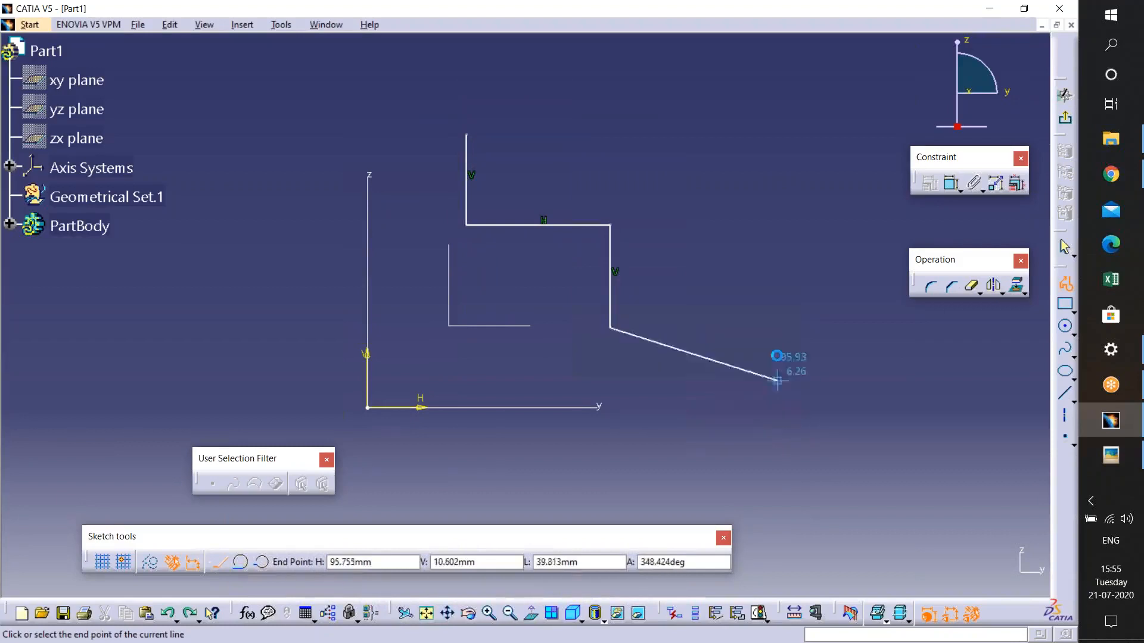
pyautogui.click(779, 327)
pyautogui.click(780, 419)
# - Check the basic.JPG reference and exit the Profile command, keeping the five-line stepped profile
pyautogui.click(1111, 456)
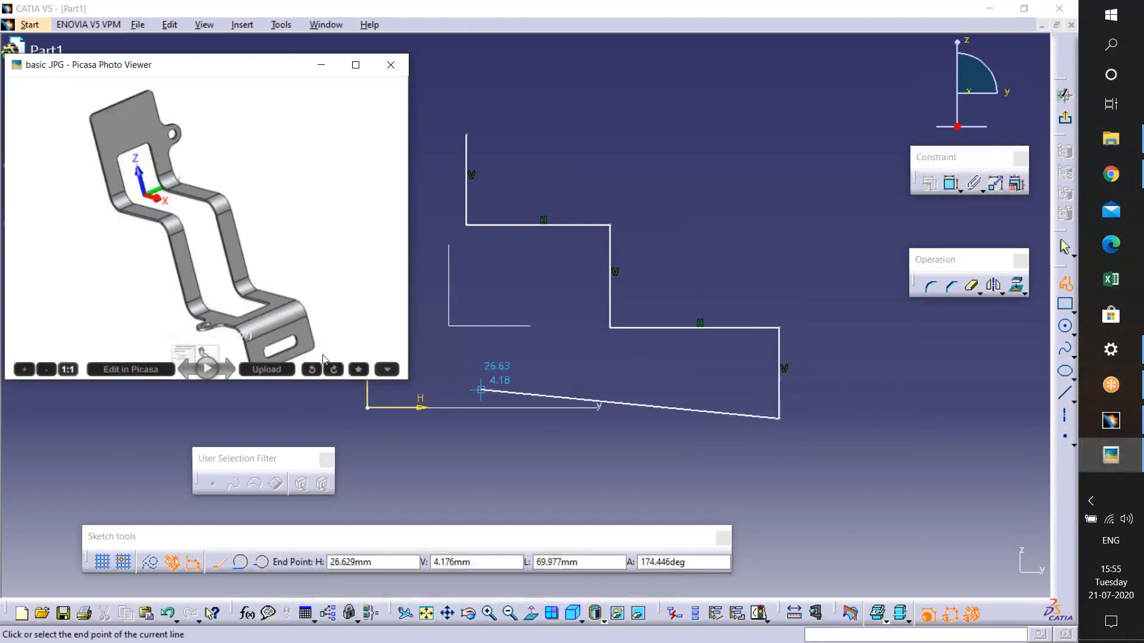
pyautogui.press('Escape')
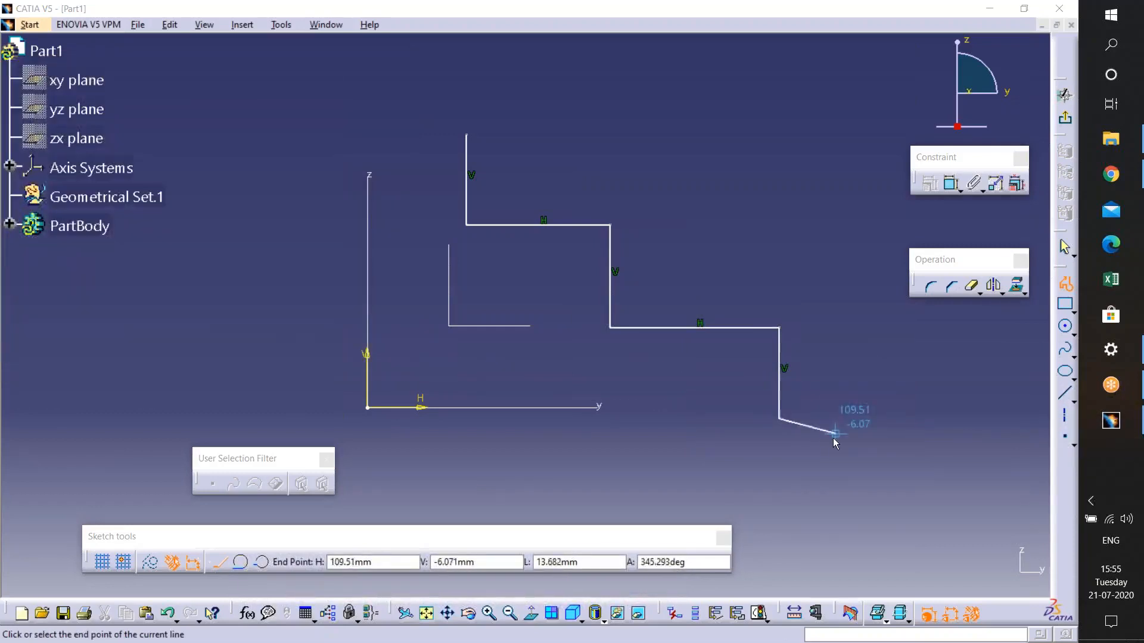
pyautogui.click(775, 187)
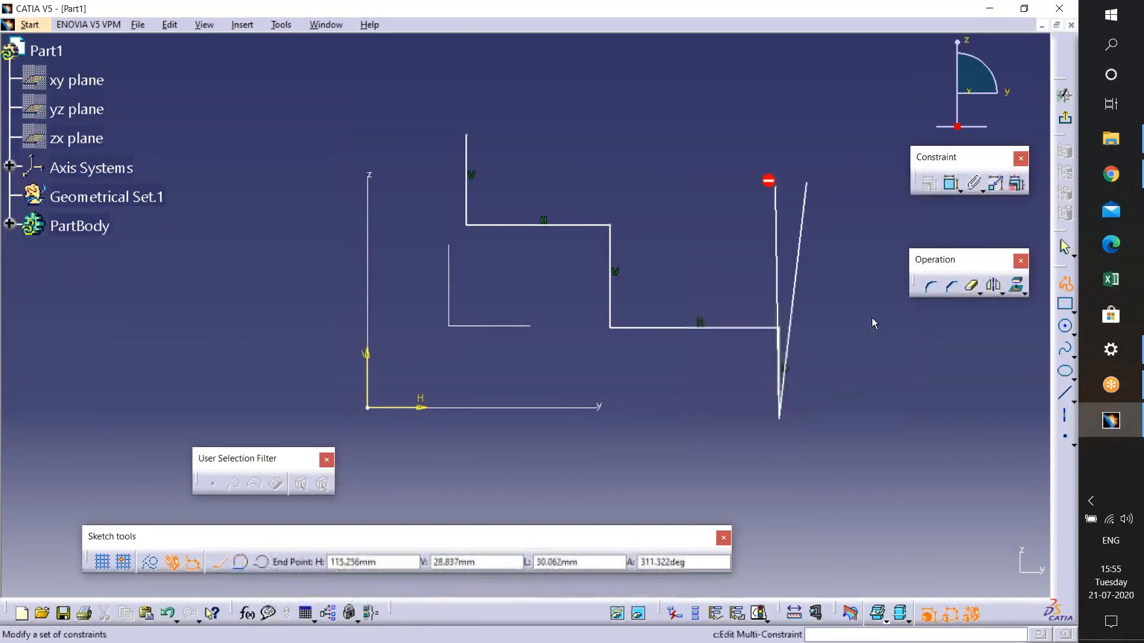
pyautogui.click(861, 361)
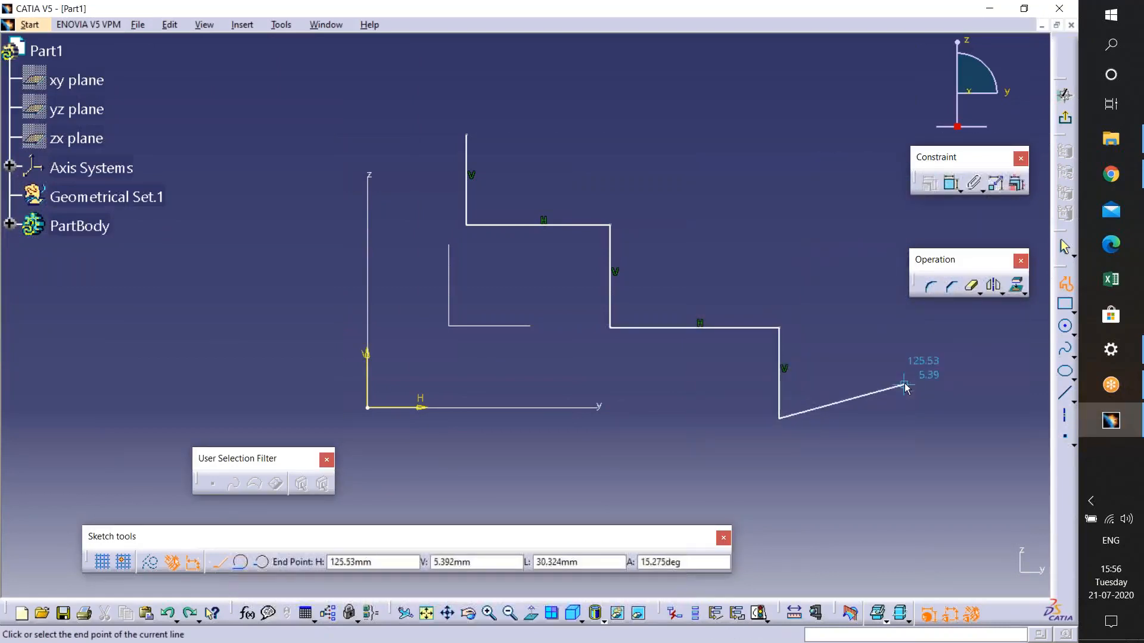
pyautogui.press('Escape')
pyautogui.press('Escape')
pyautogui.press('Escape')
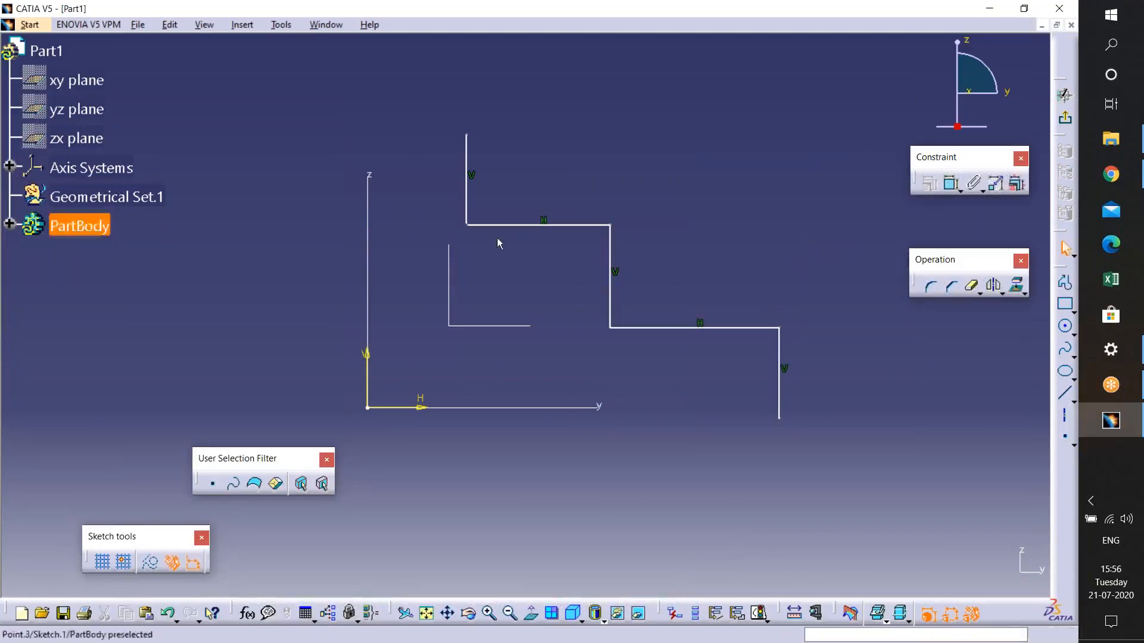
# - Reopen basic.JPG from the desktop and return to the sketch
pyautogui.click(1119, 422)
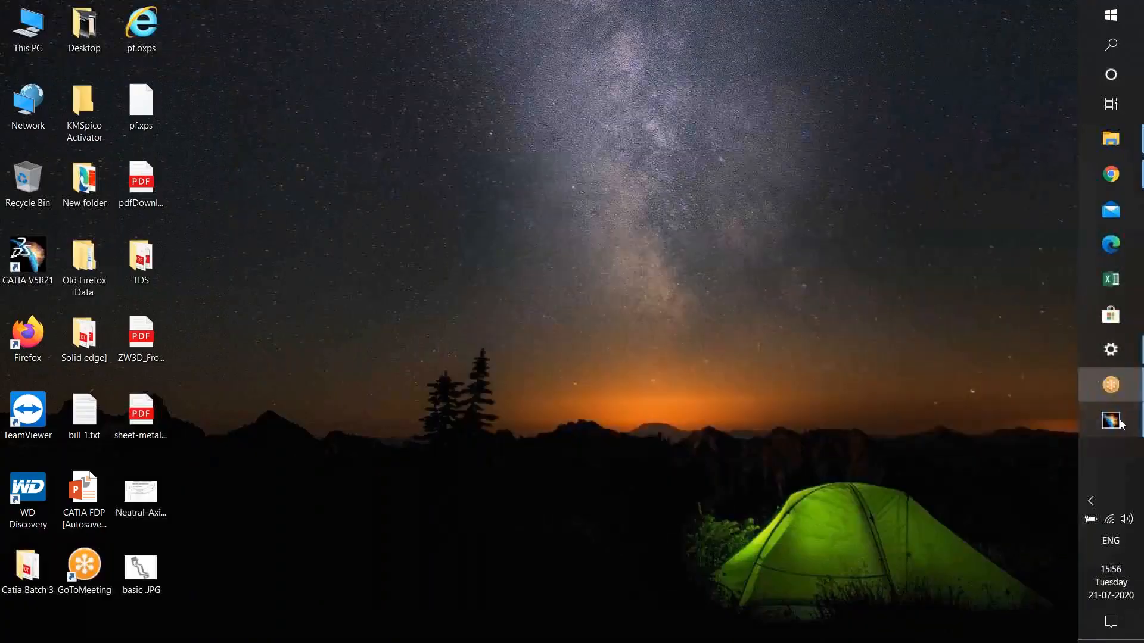
pyautogui.click(1120, 423)
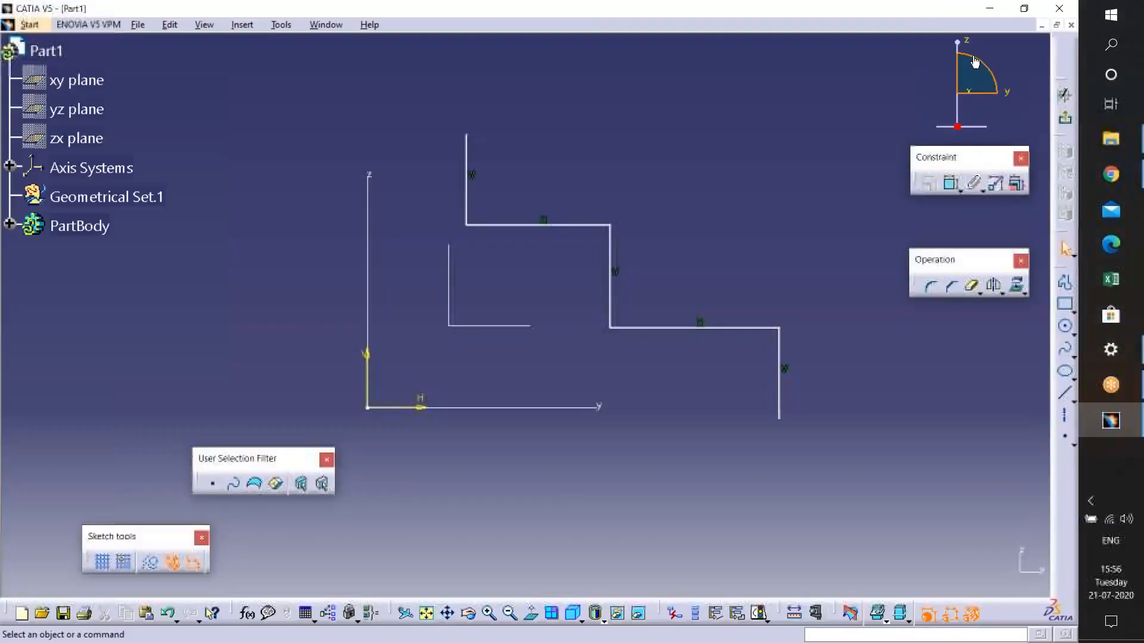
pyautogui.click(989, 14)
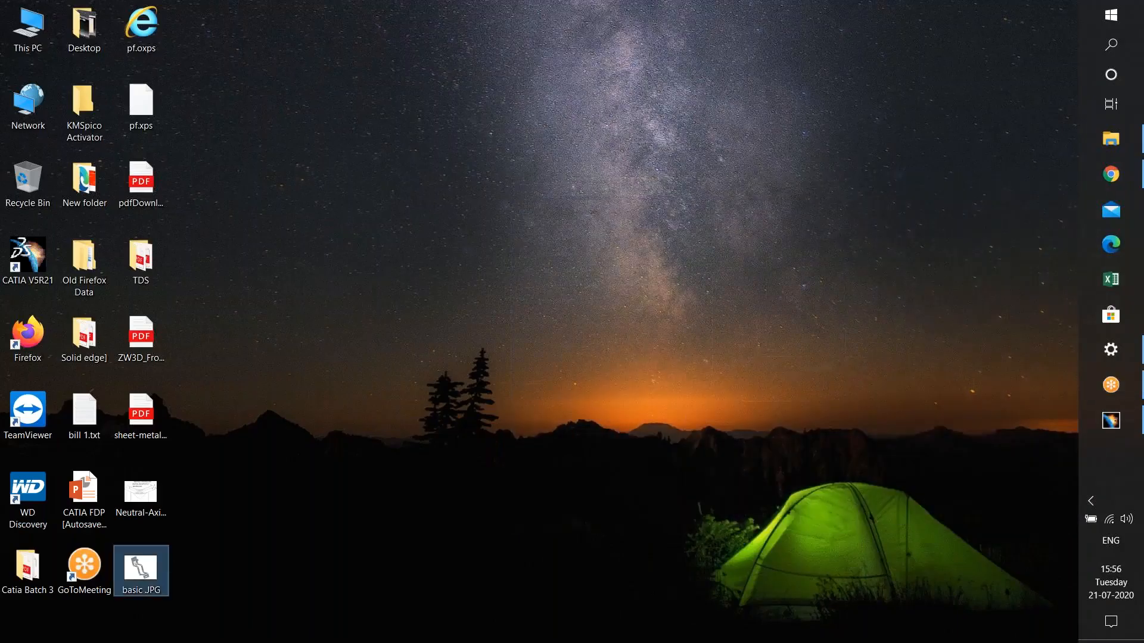
pyautogui.doubleClick(141, 569)
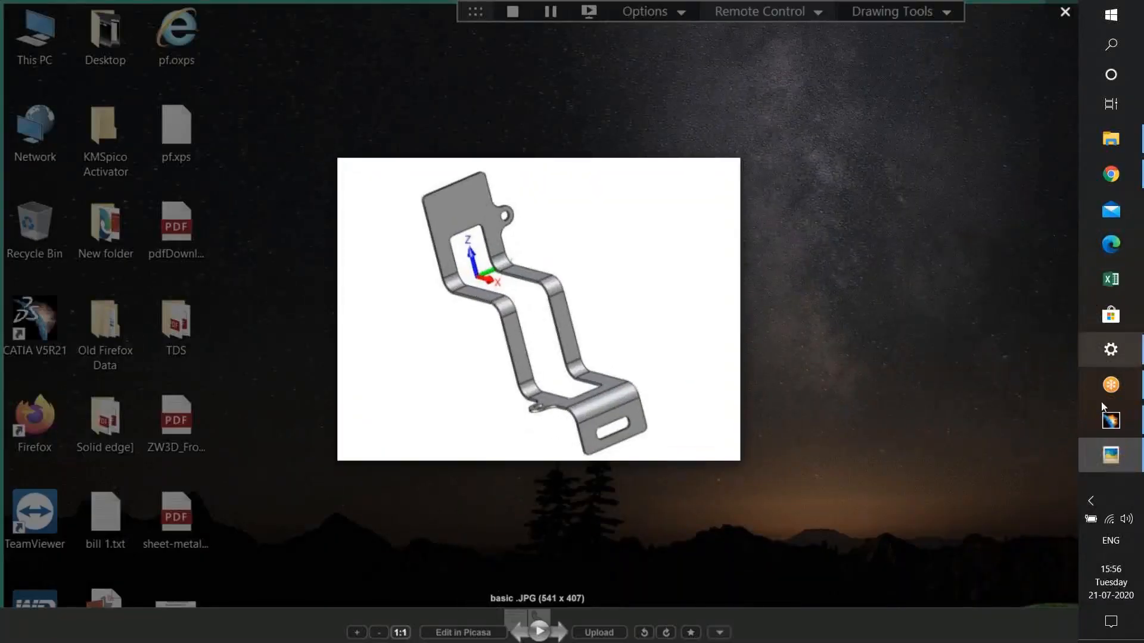
pyautogui.click(1108, 420)
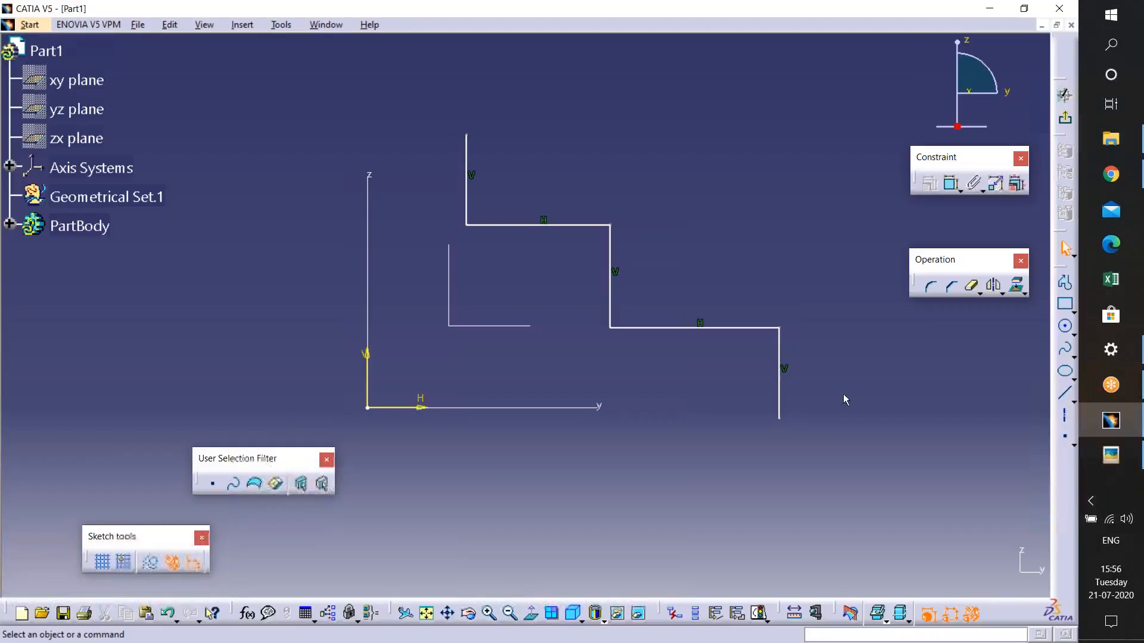
# - Add Corner fillets at the first two bends of the stepped profile
pyautogui.moveTo(922, 278); pyautogui.dragTo(930, 277)
pyautogui.click(934, 293)
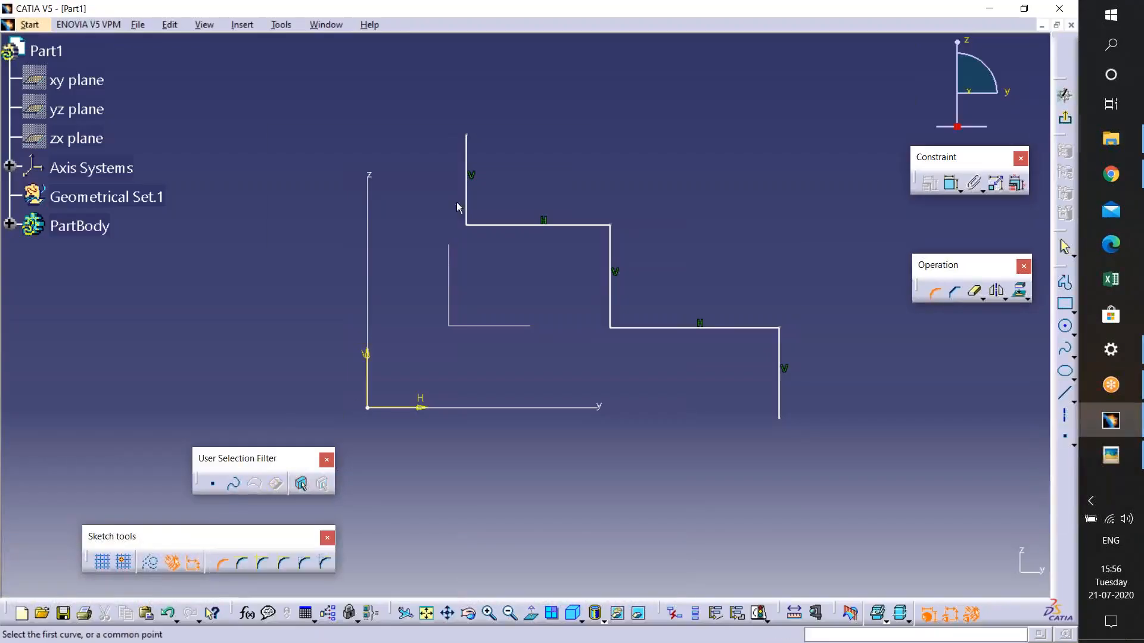
pyautogui.click(467, 170)
pyautogui.click(487, 227)
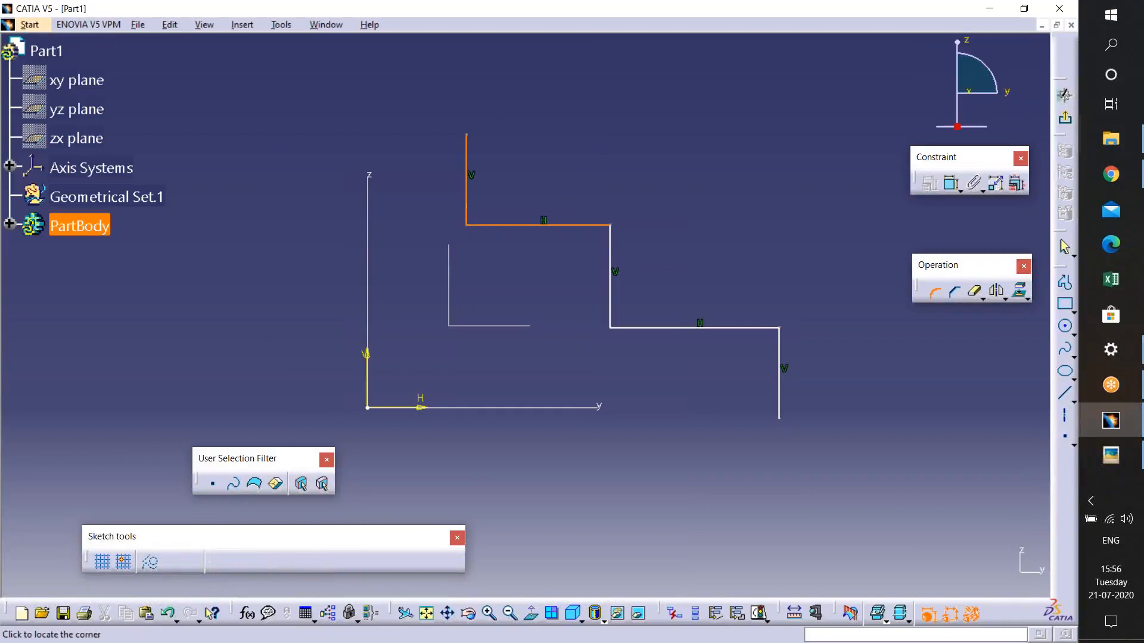
pyautogui.click(475, 225)
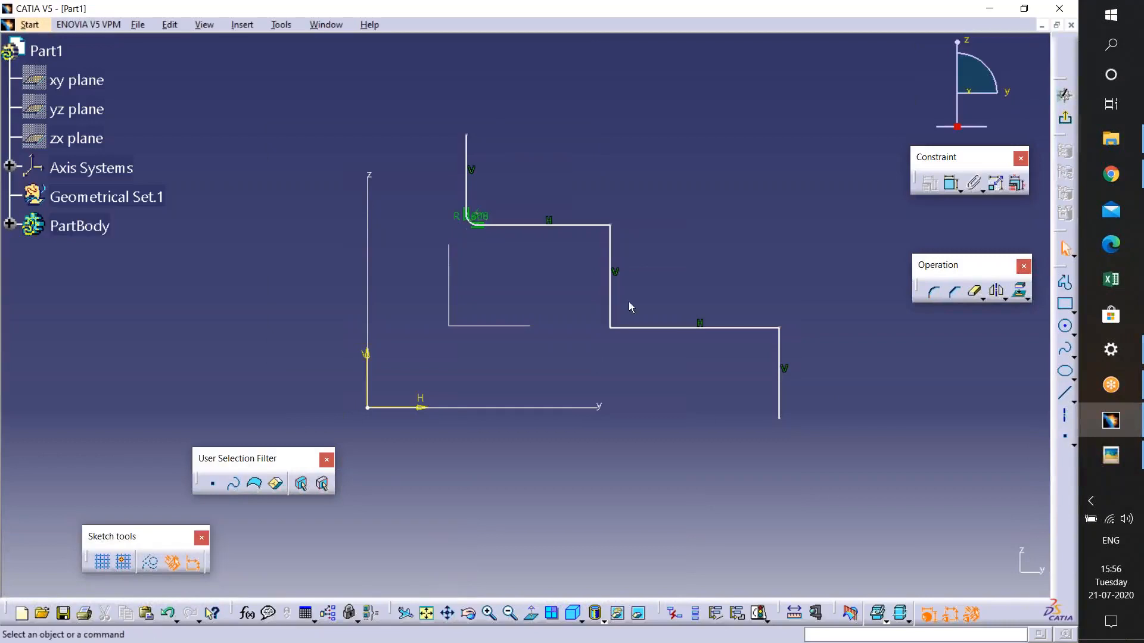
pyautogui.click(928, 293)
pyautogui.click(597, 226)
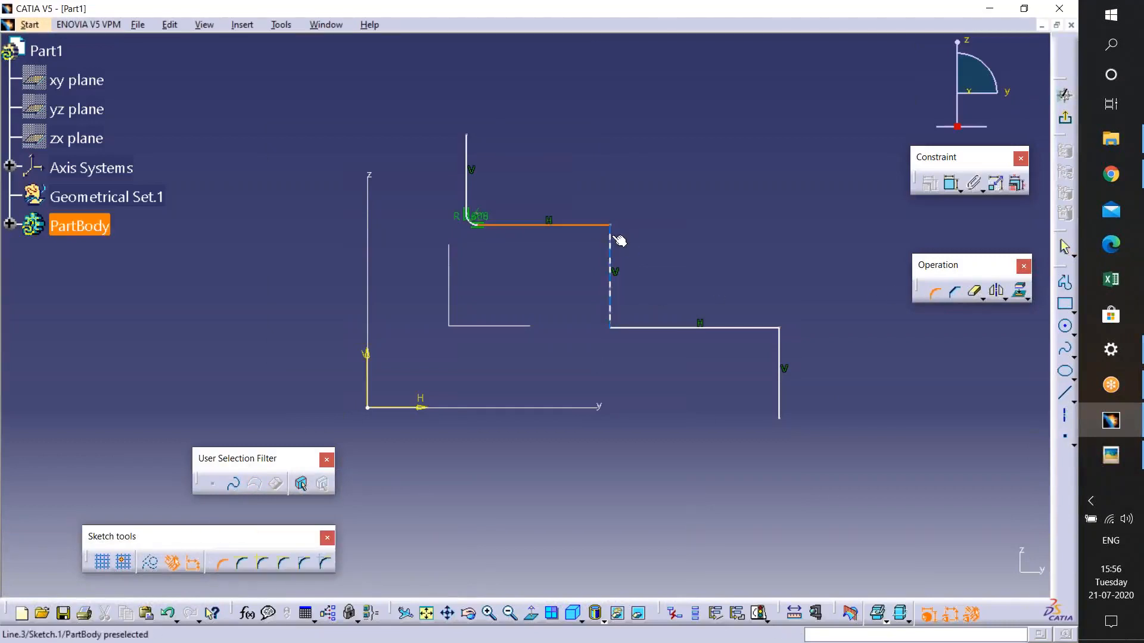
pyautogui.click(610, 241)
pyautogui.click(603, 294)
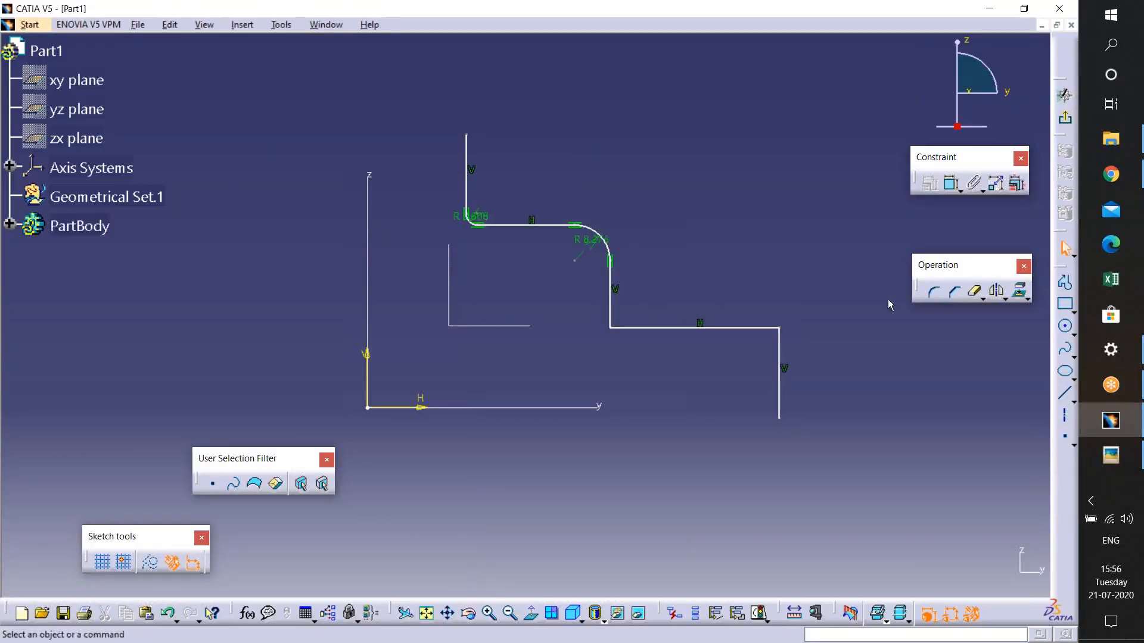
# - Add Corner fillets at the remaining two bends of the profile
pyautogui.click(938, 293)
pyautogui.click(610, 303)
pyautogui.click(637, 328)
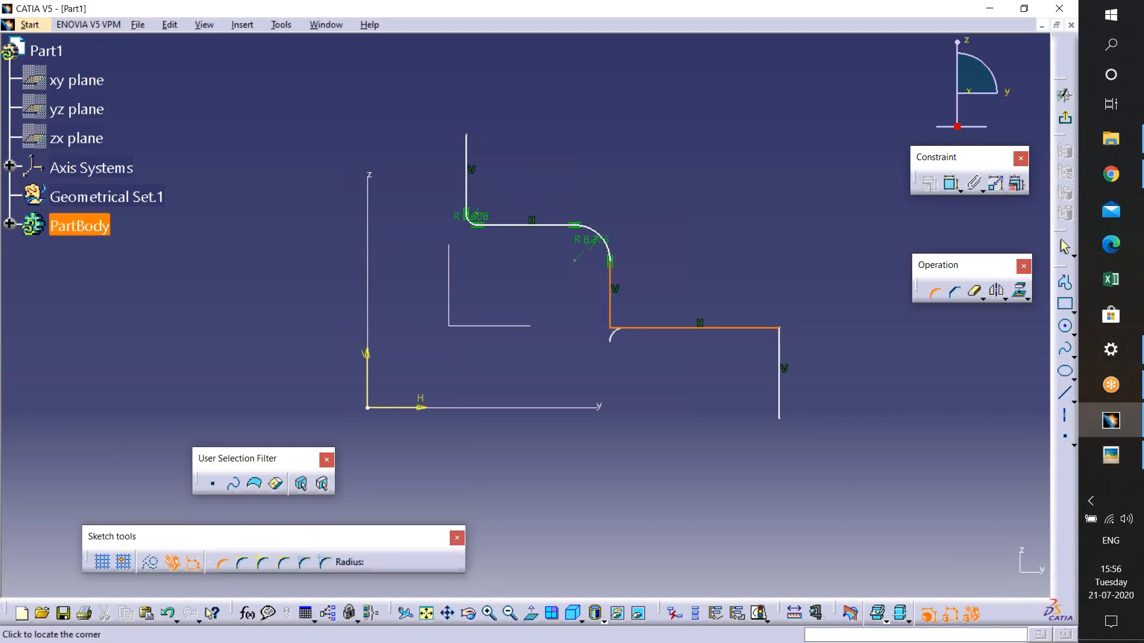
pyautogui.click(618, 323)
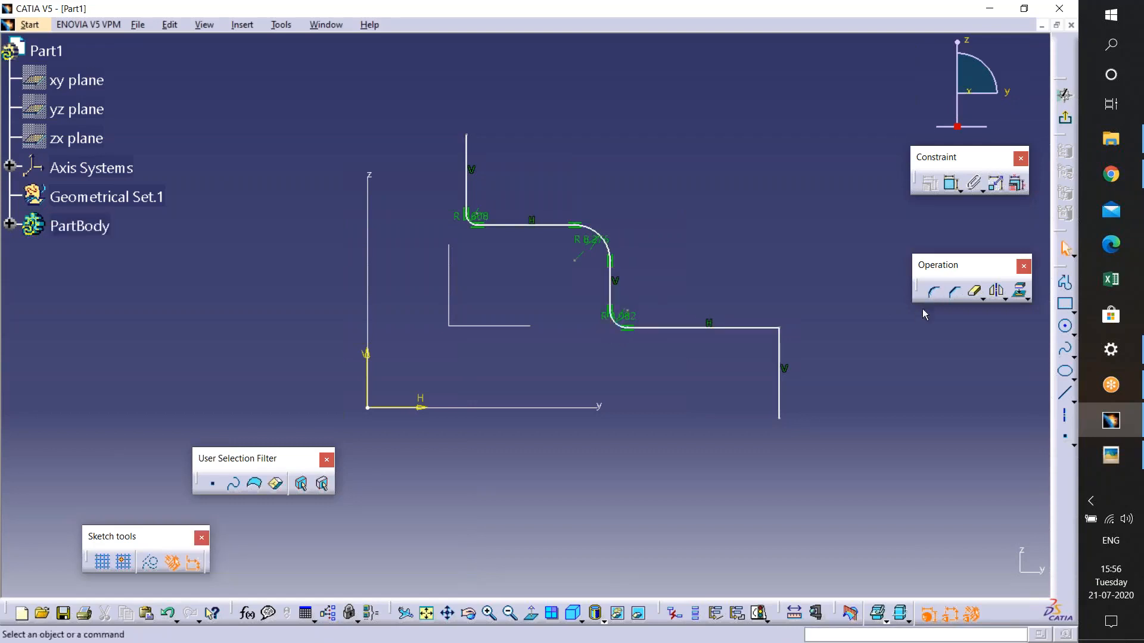
pyautogui.click(759, 329)
pyautogui.click(778, 348)
pyautogui.click(768, 340)
# - Set the radii of the first two corners to 4 mm
pyautogui.keyDown('ctrl'); pyautogui.moveTo(557, 378); pyautogui.dragTo(528, 238, button='middle'); pyautogui.keyUp('ctrl')
pyautogui.moveTo(420, 105); pyautogui.dragTo(409, 164, button='middle')
pyautogui.click(400, 157)
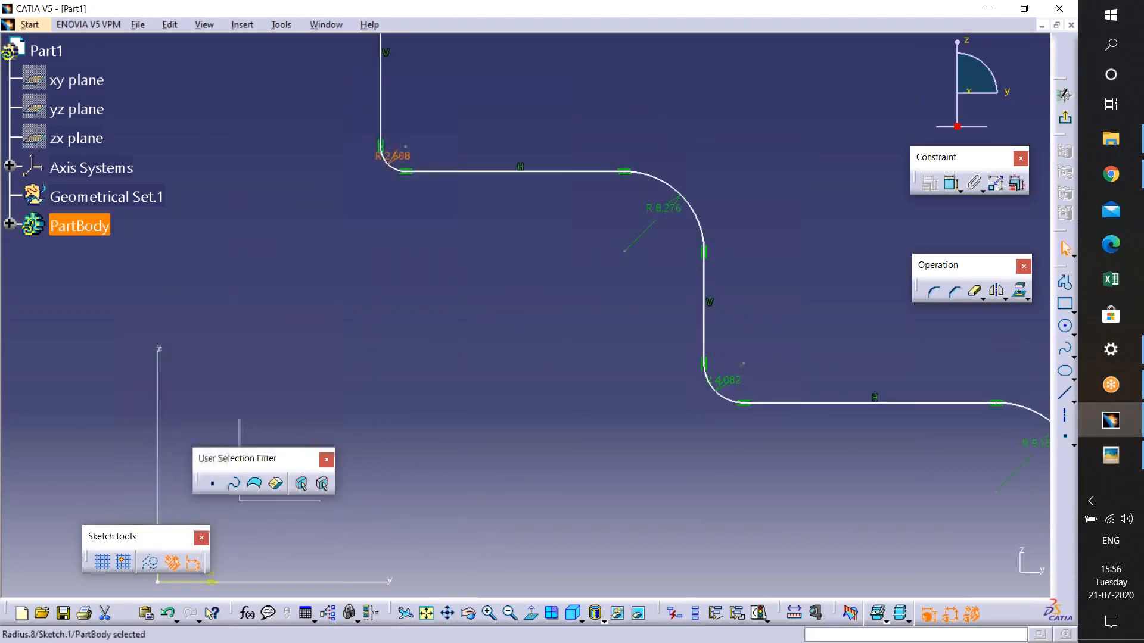
pyautogui.doubleClick(398, 159)
pyautogui.press('Return')
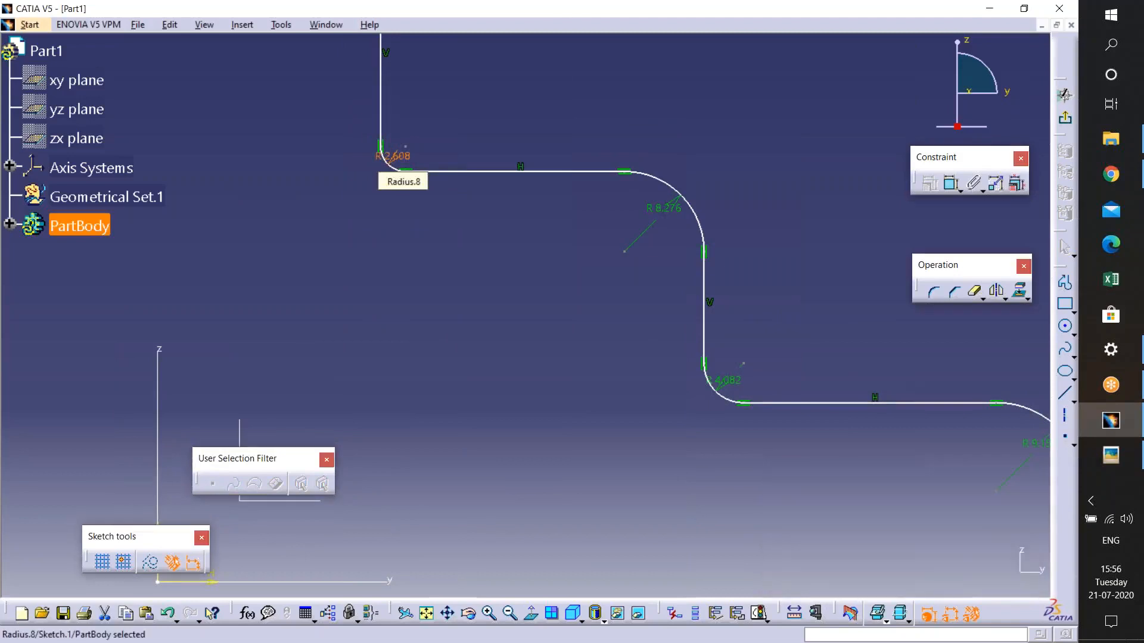
pyautogui.doubleClick(663, 207)
pyautogui.write('4mm')
pyautogui.press('Return')
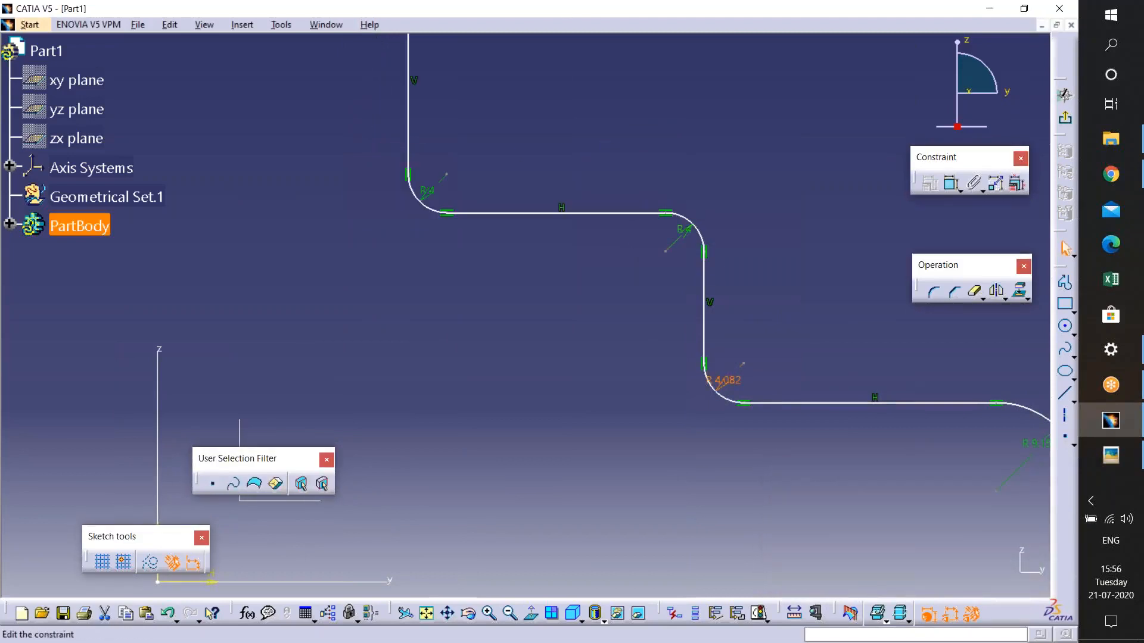
# - Set the radii of the last two corners to 4 mm and leave the sketcher
pyautogui.doubleClick(726, 380)
pyautogui.write('4')
pyautogui.press('Return')
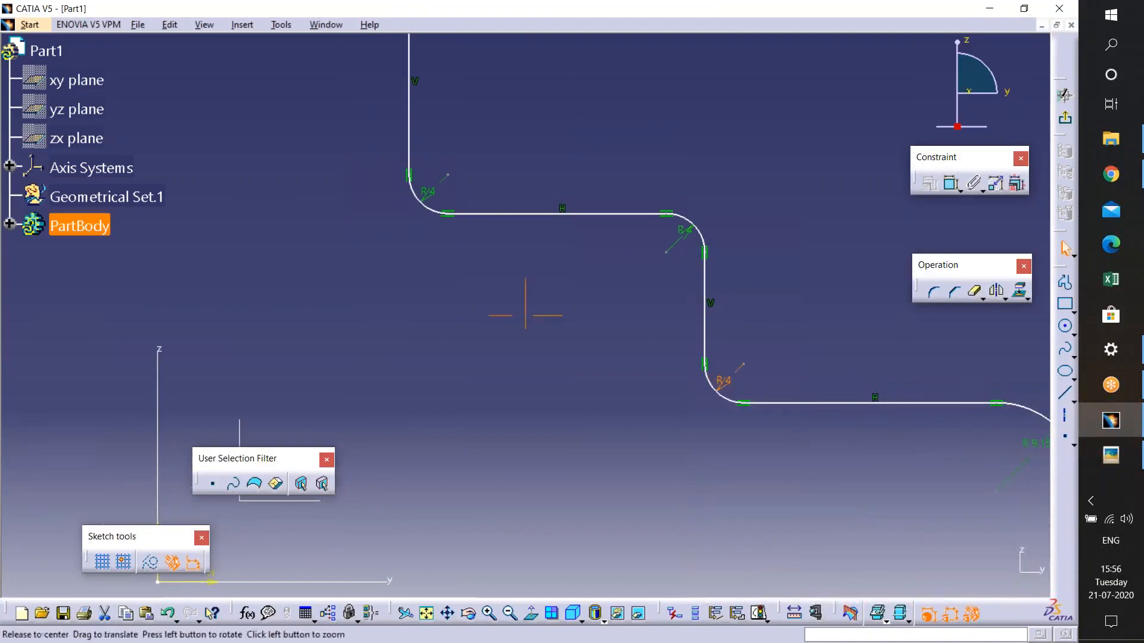
pyautogui.moveTo(867, 513); pyautogui.dragTo(522, 360, button='middle')
pyautogui.doubleClick(715, 296)
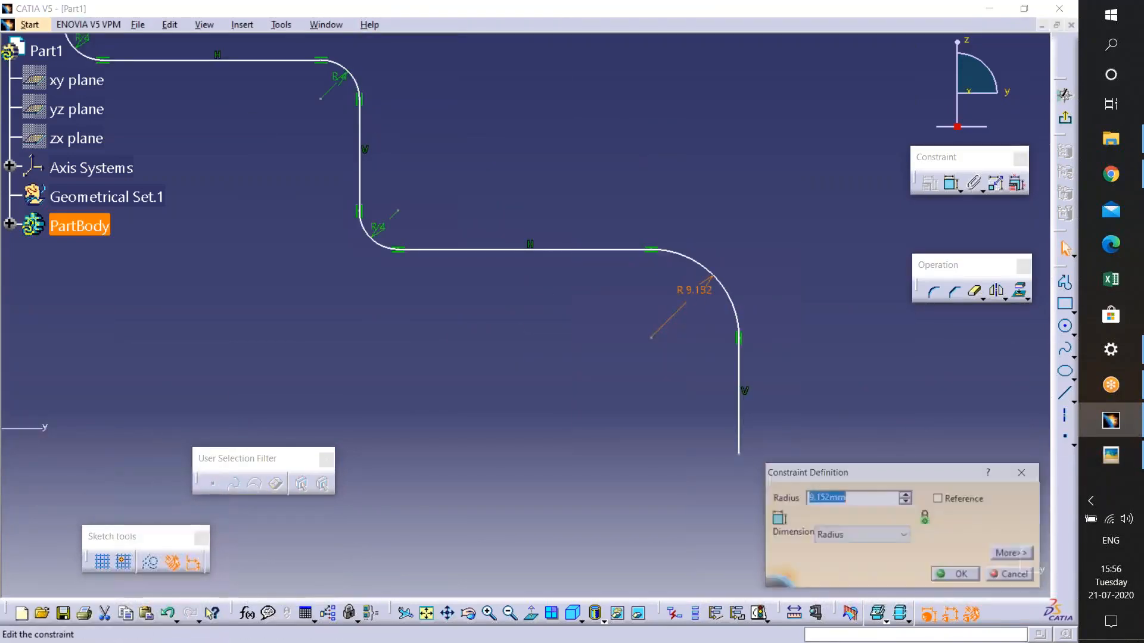
pyautogui.write('4')
pyautogui.press('Return')
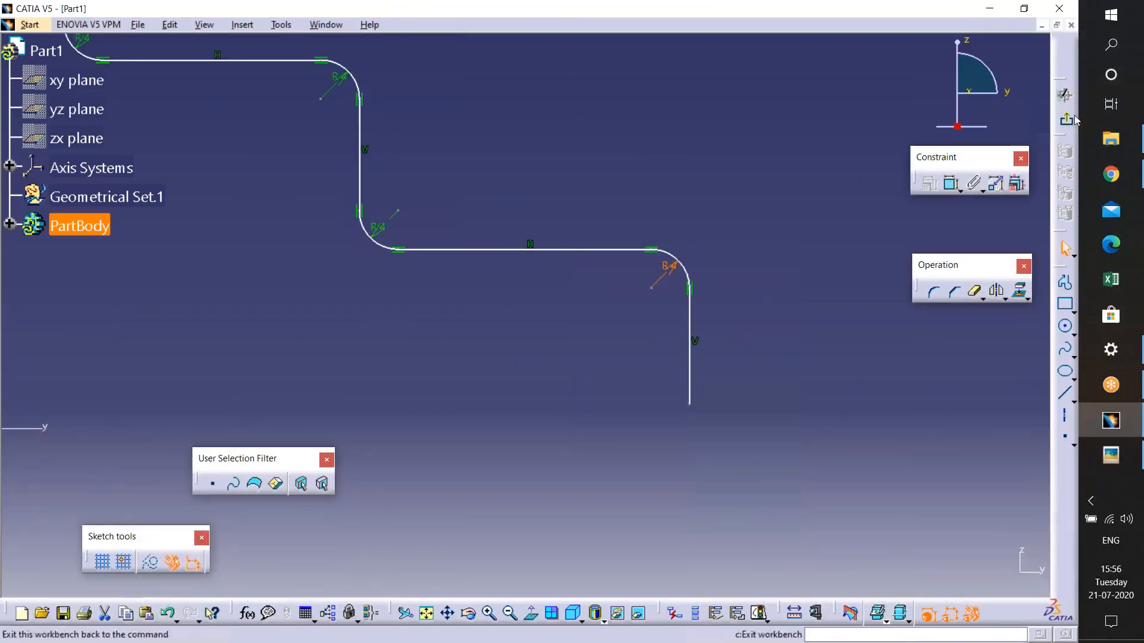
pyautogui.moveTo(639, 270)
pyautogui.mouseDown(button='middle')
pyautogui.moveTo(607, 299)
pyautogui.moveTo(590, 367)
pyautogui.moveTo(555, 234)
pyautogui.mouseUp(button='middle')
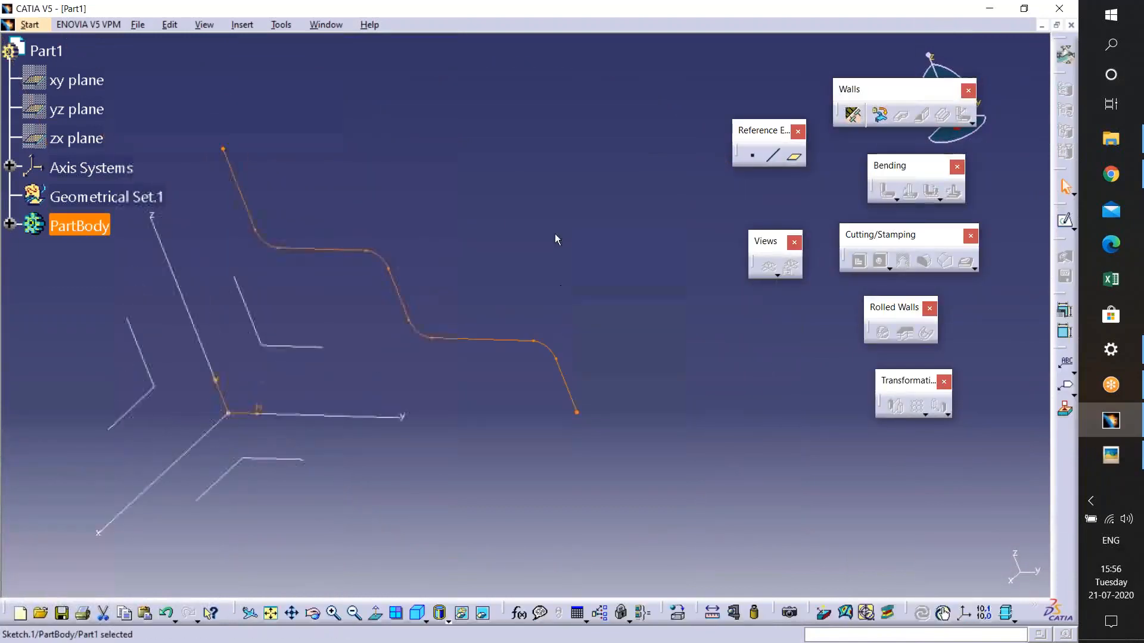
# - Create the sheet metal parameters, then extrude the stepped sketch profile as a sheet metal wall 100 mm in both directions
pyautogui.click(853, 114)
pyautogui.click(873, 396)
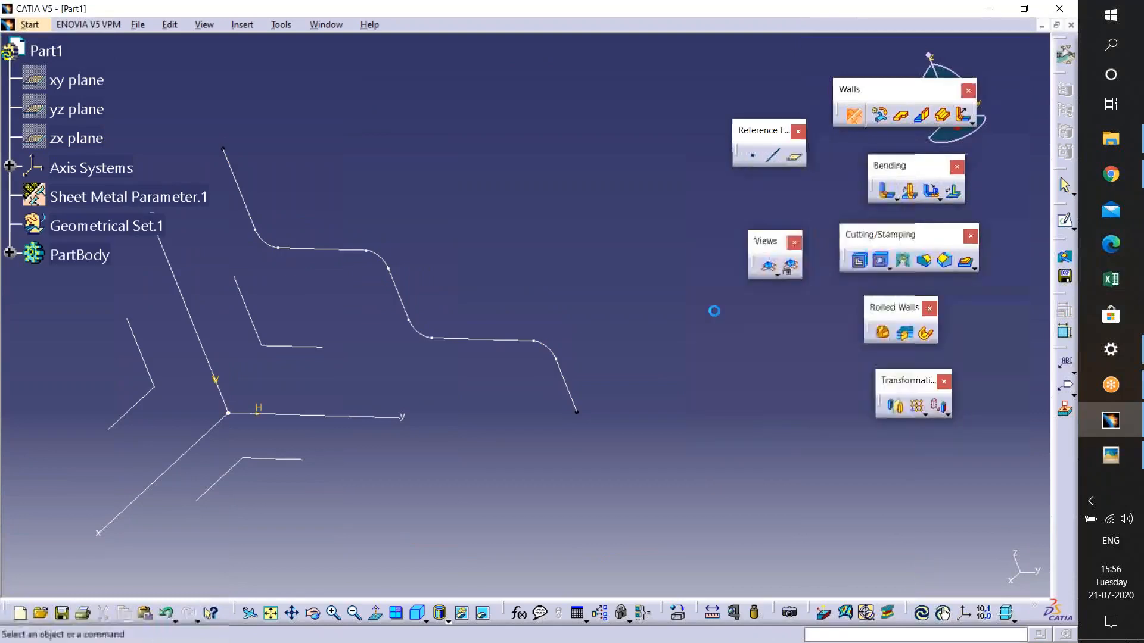
pyautogui.click(943, 115)
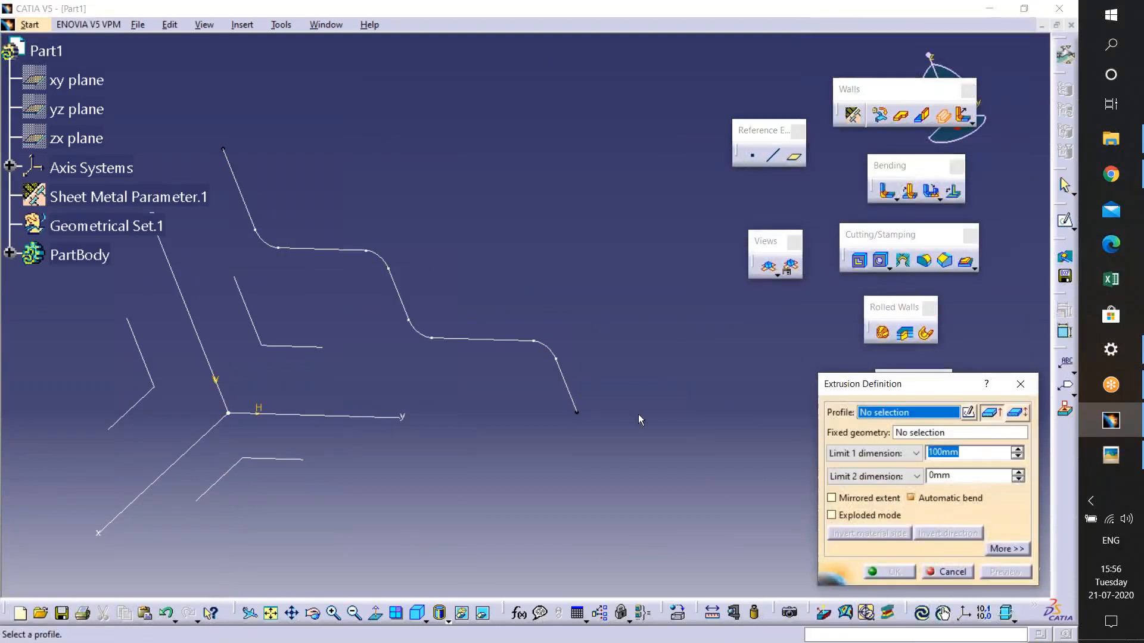
pyautogui.click(400, 288)
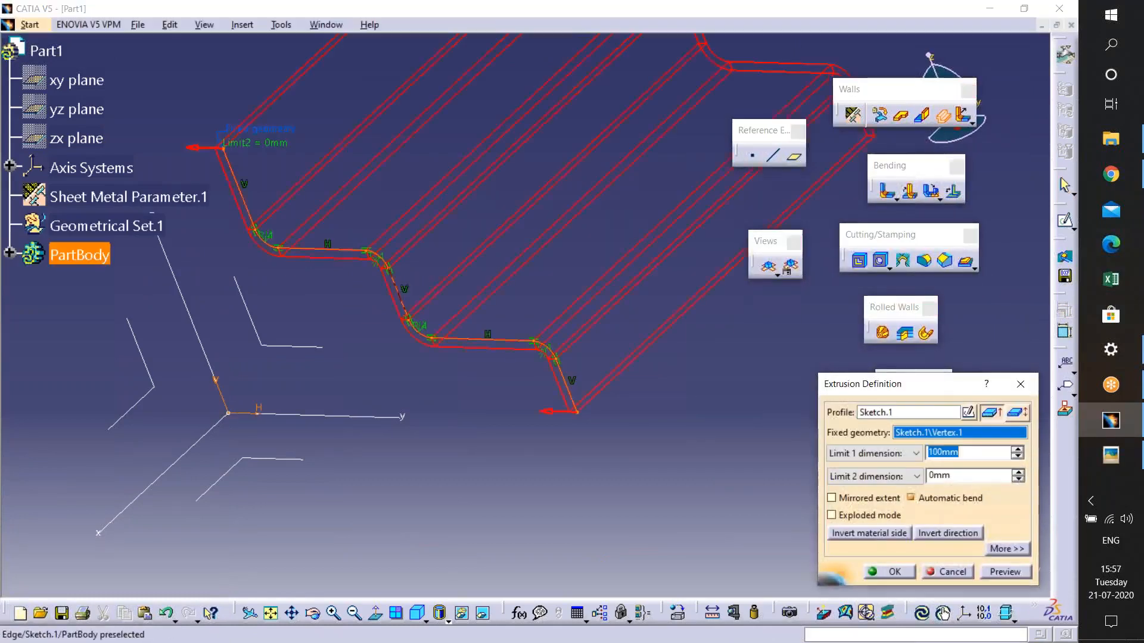
pyautogui.moveTo(623, 213); pyautogui.dragTo(556, 341, button='middle')
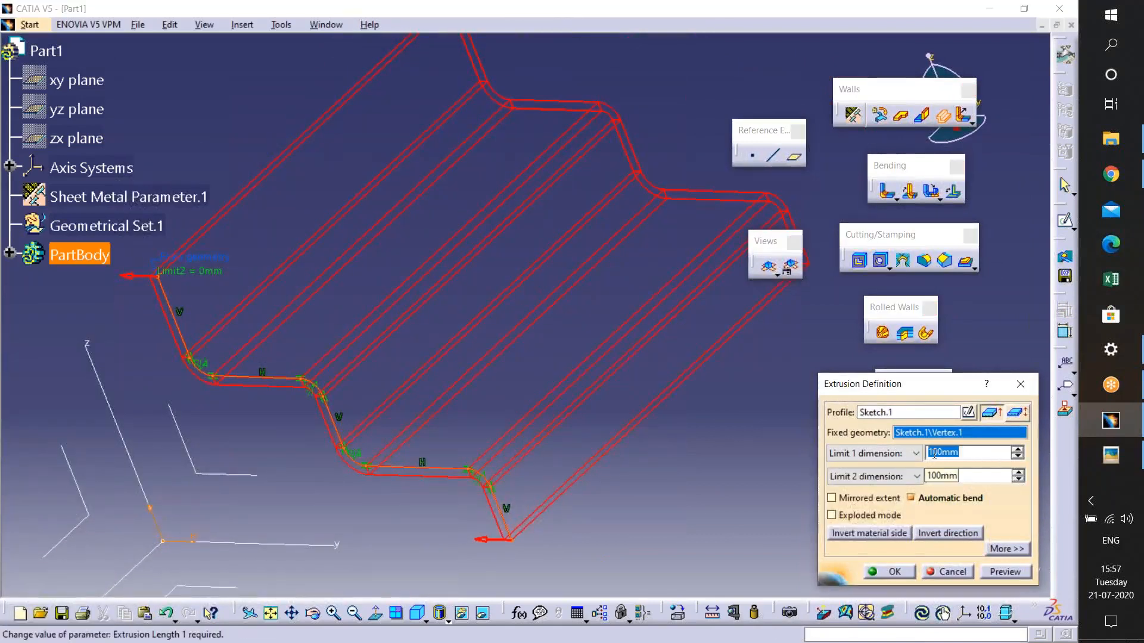
pyautogui.click(891, 572)
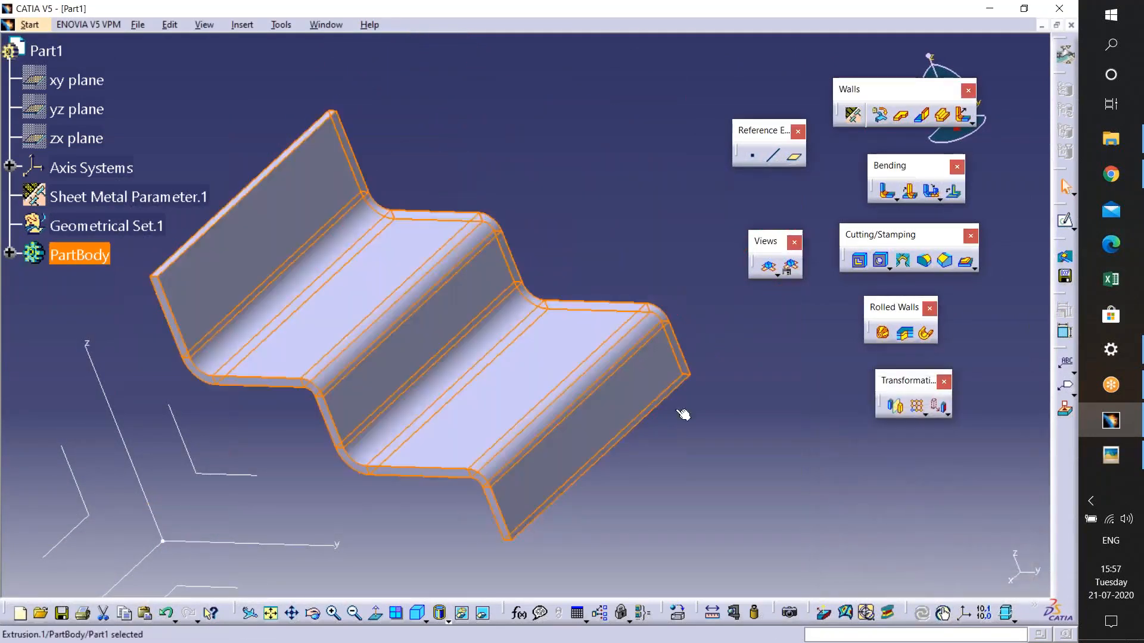
# - Open the basic.JPG reference image to compare it with the bracket, then minimize it
pyautogui.click(852, 500)
pyautogui.click(1110, 455)
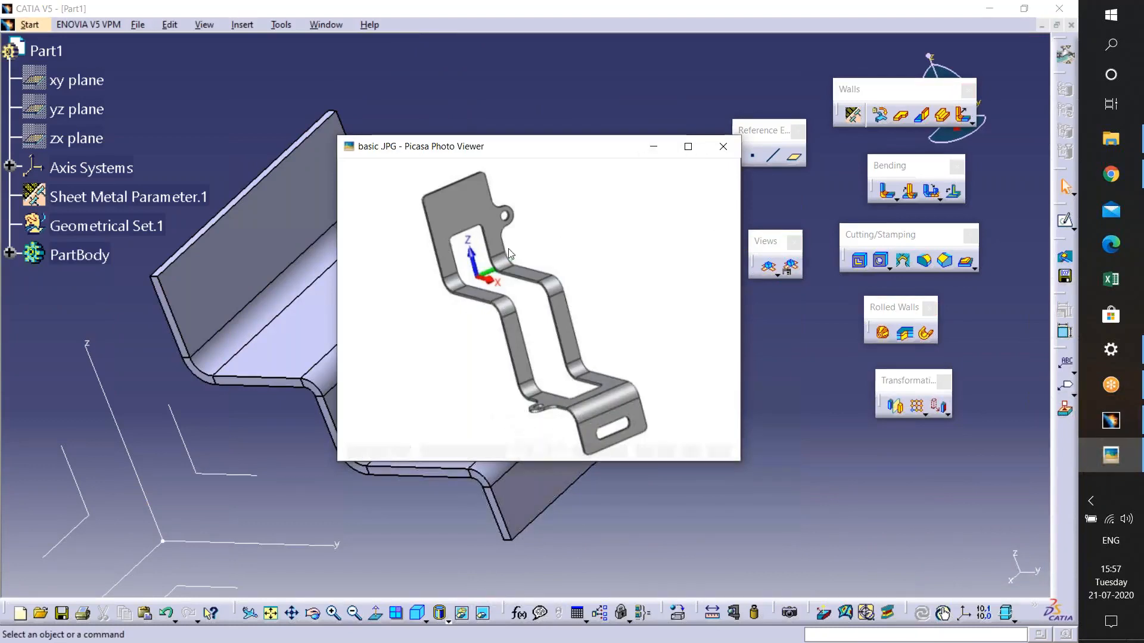
pyautogui.click(653, 149)
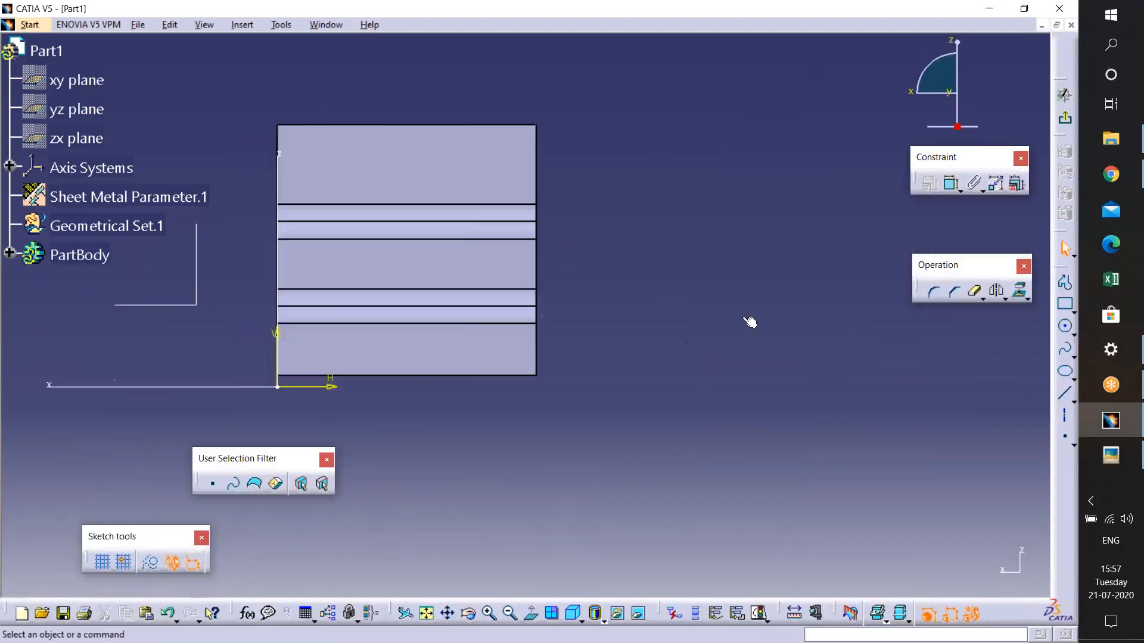
# - Sketch a vertical rectangle across the middle of the bracket's flat face
pyautogui.click(1065, 304)
pyautogui.click(584, 171)
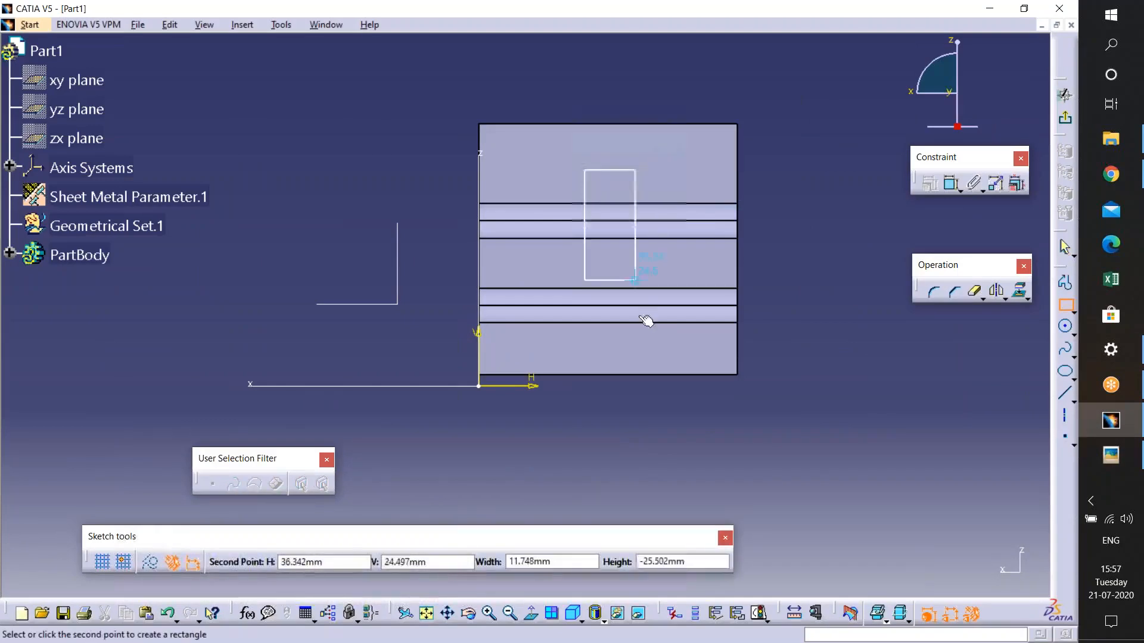
pyautogui.click(639, 340)
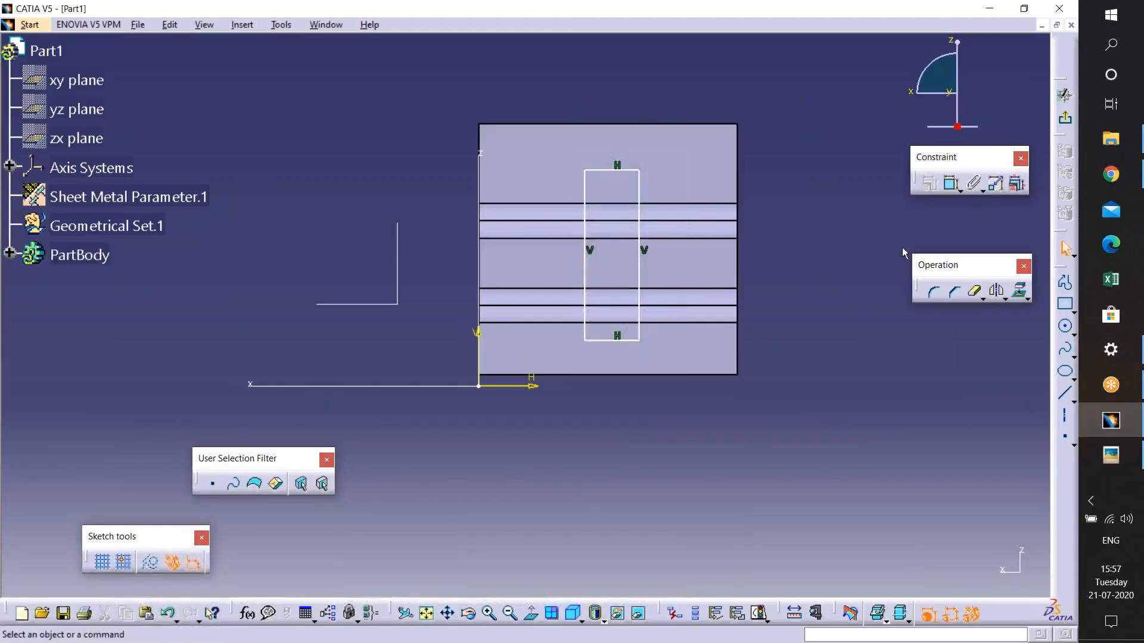
# - Dimension the rectangle's right side from the face's right edge
pyautogui.click(950, 183)
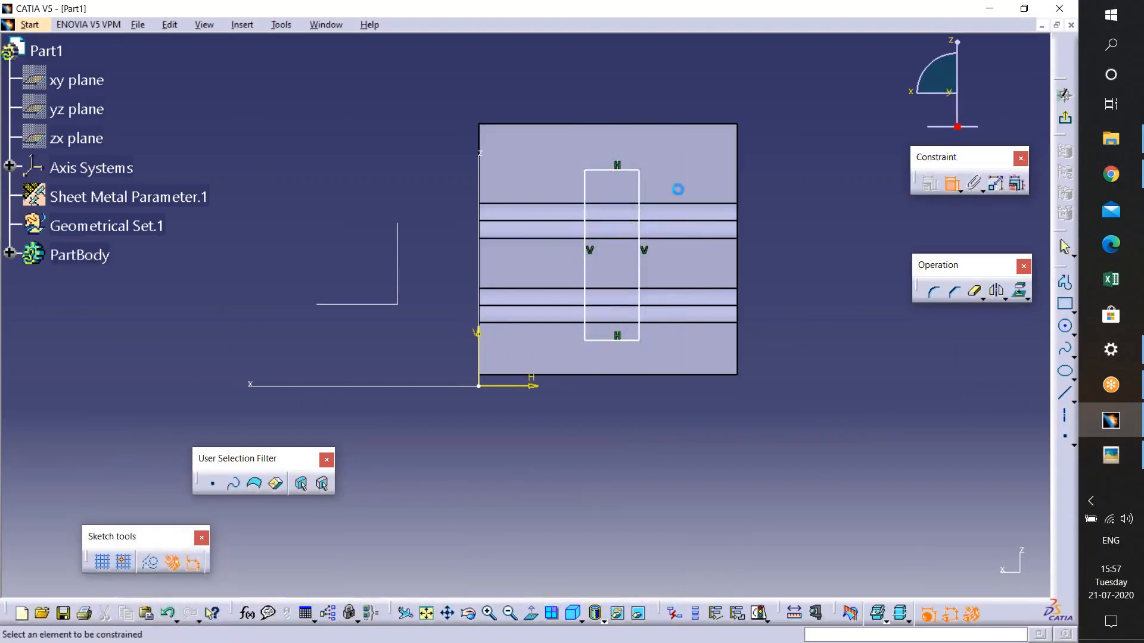
pyautogui.click(639, 189)
pyautogui.click(738, 179)
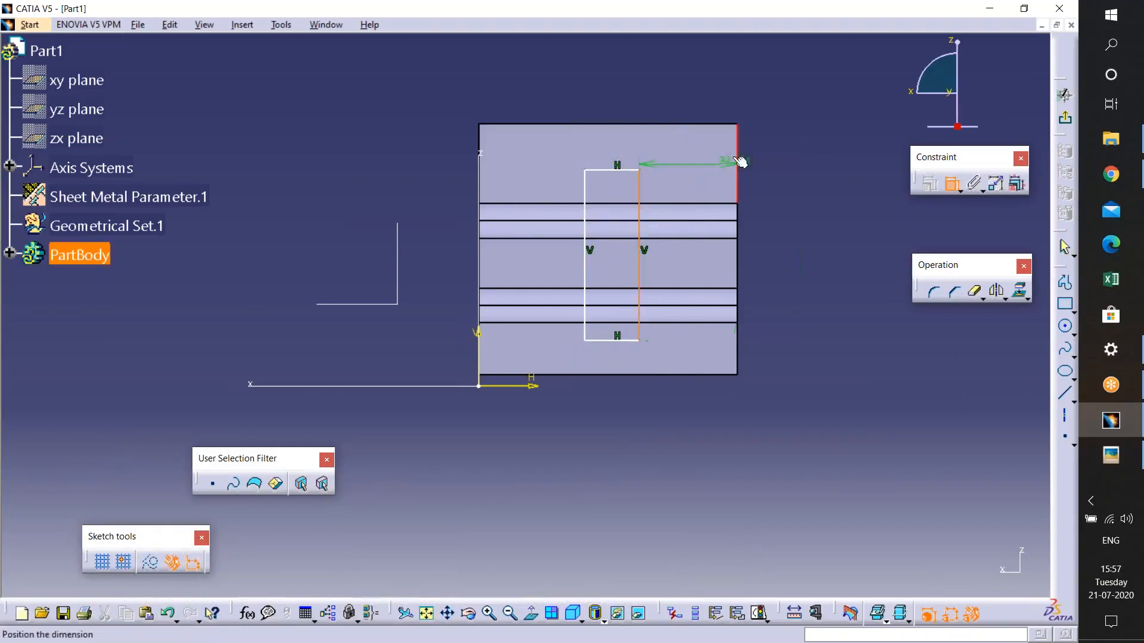
pyautogui.click(715, 95)
pyautogui.click(943, 184)
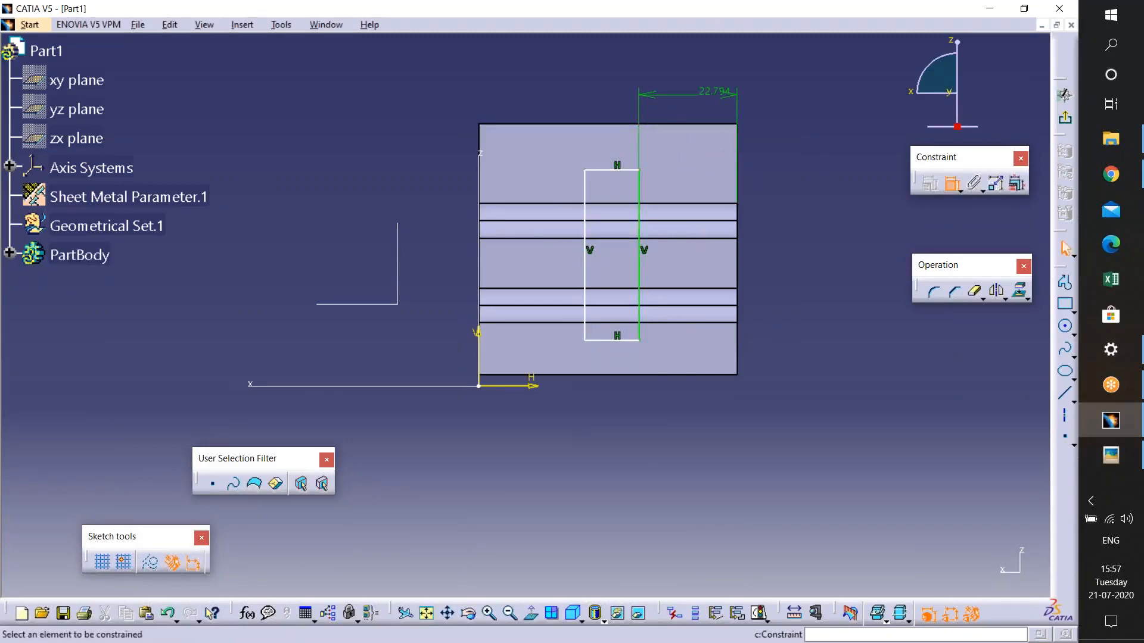
pyautogui.click(619, 341)
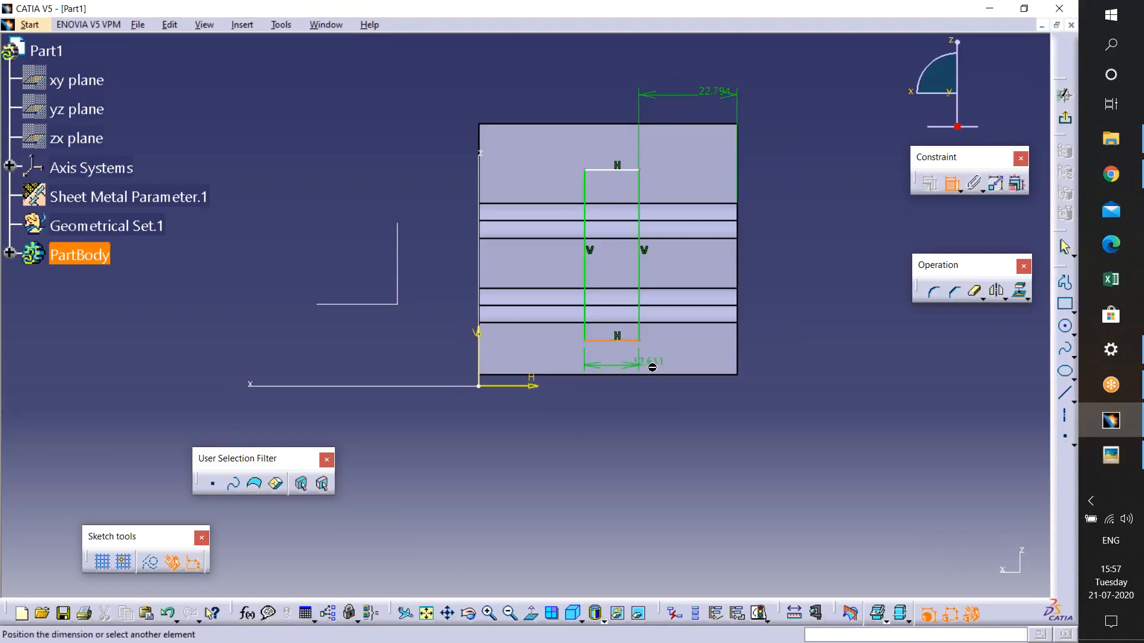
pyautogui.press('Escape')
# - Dimension the rectangle's left side from the face's left edge and set both side offsets to 20 mm
pyautogui.click(951, 185)
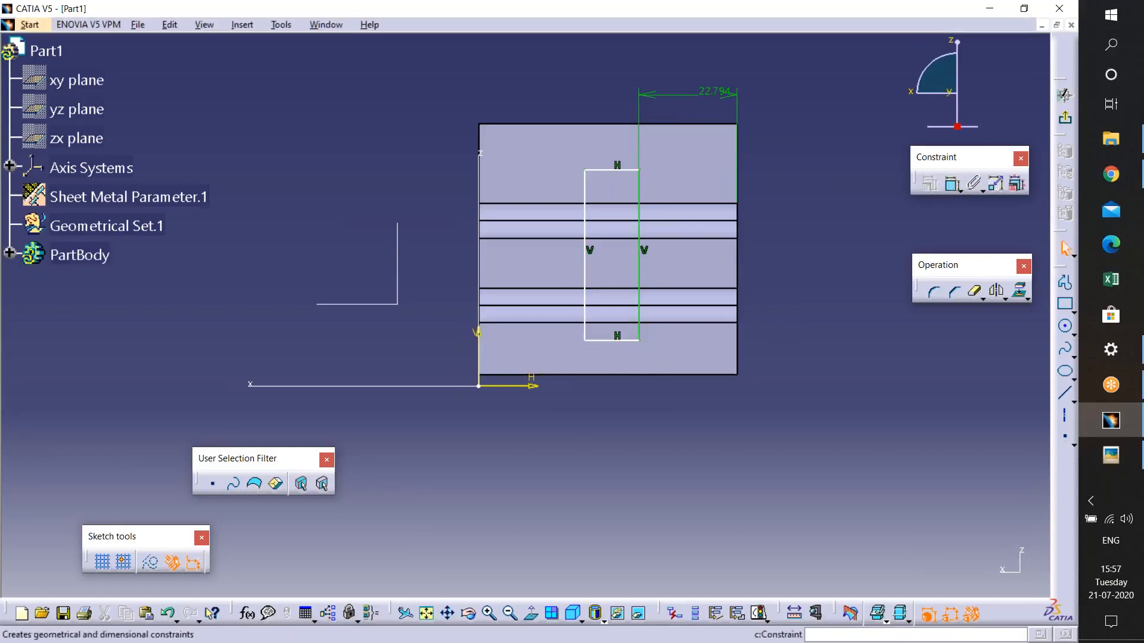
pyautogui.click(584, 187)
pyautogui.click(480, 134)
pyautogui.click(504, 91)
pyautogui.doubleClick(496, 91)
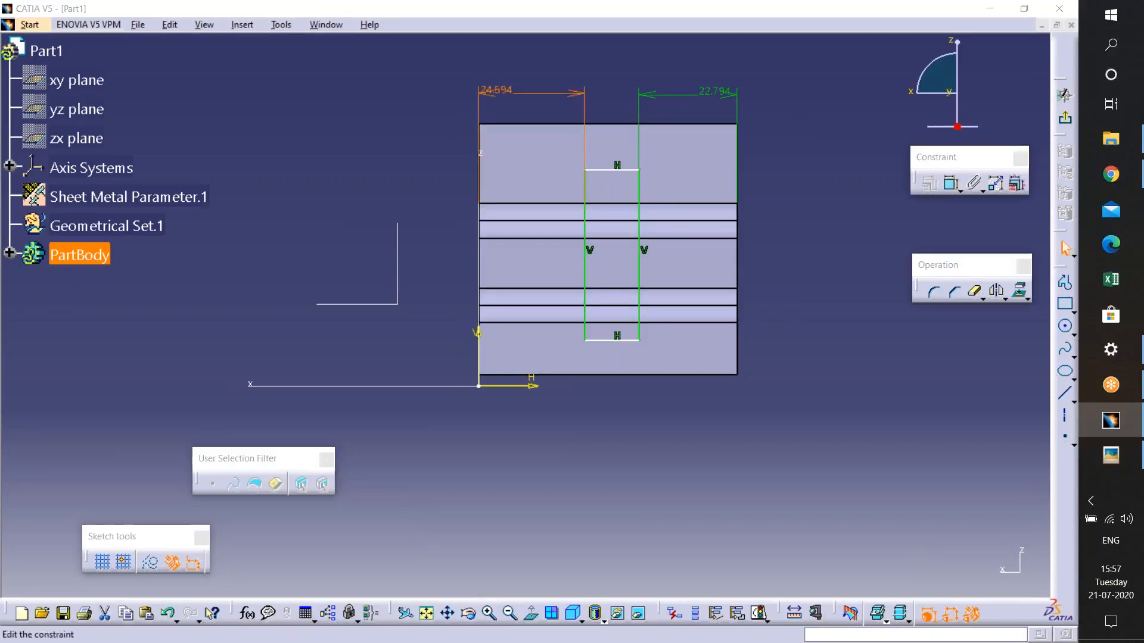
pyautogui.write('20')
pyautogui.press('Return')
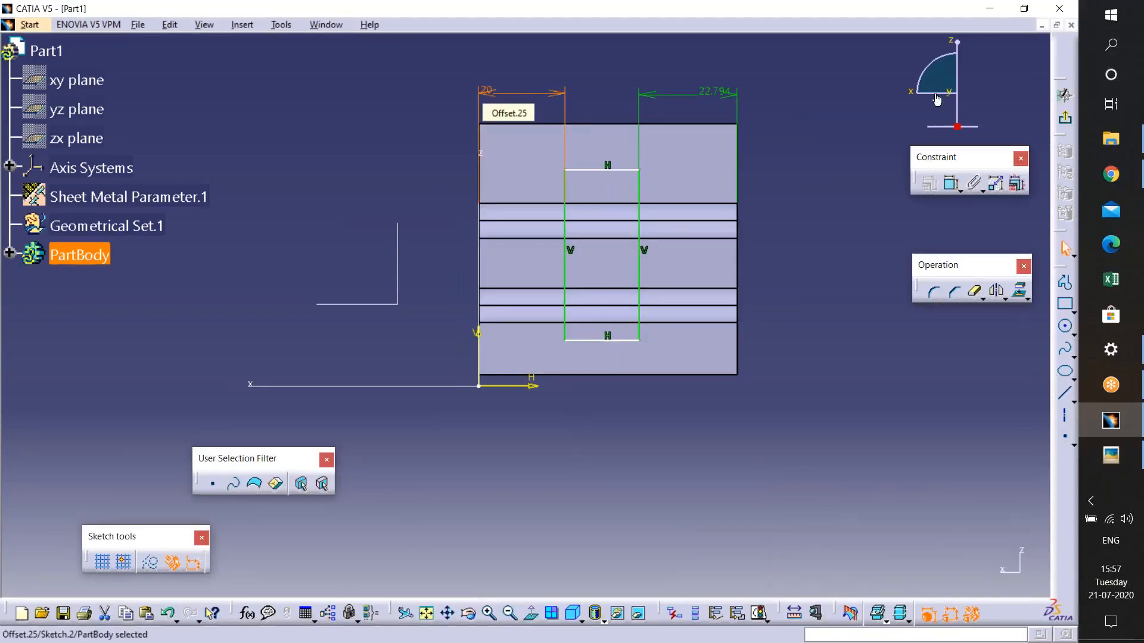
pyautogui.doubleClick(714, 91)
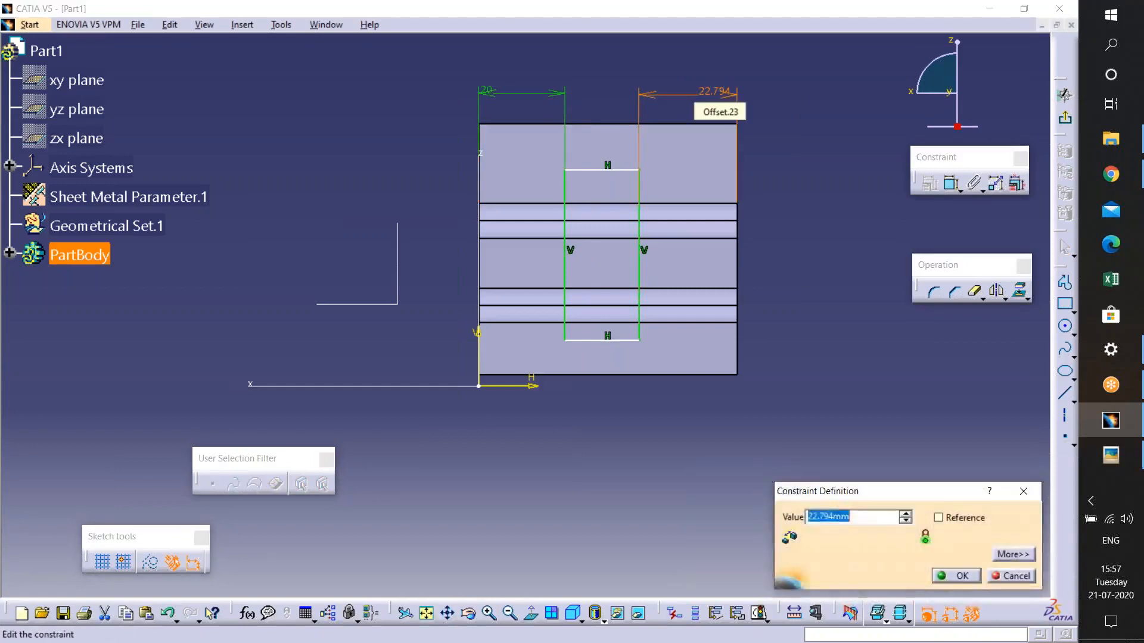
pyautogui.write('20')
pyautogui.press('Return')
# - Dimension the rectangle's top side from the face's top edge and set it to 10 mm
pyautogui.click(959, 191)
pyautogui.click(956, 189)
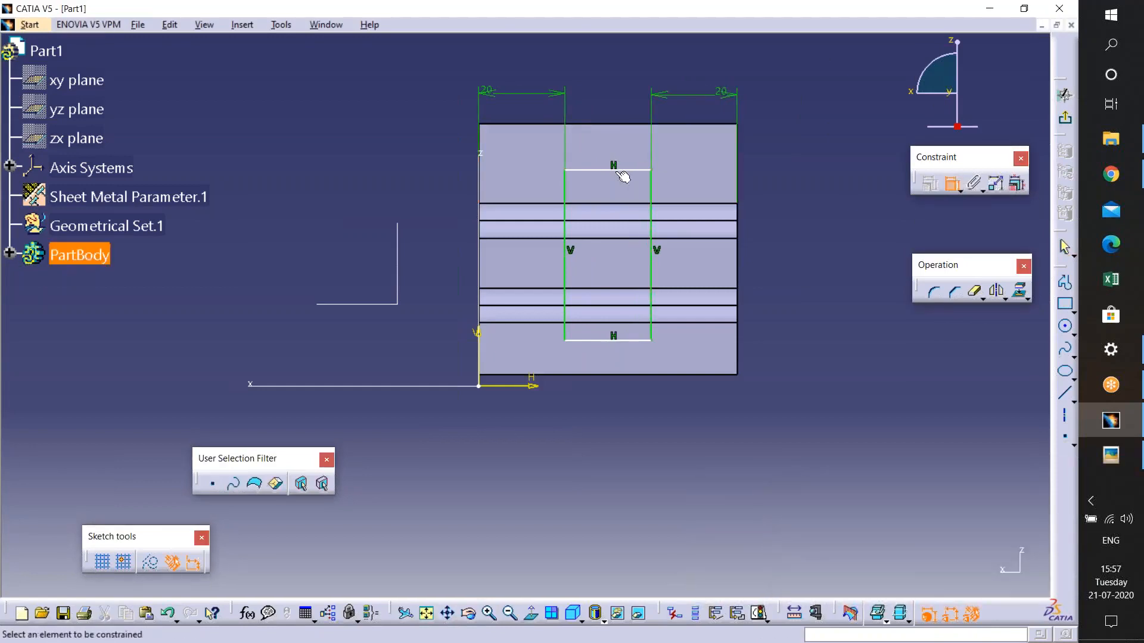
pyautogui.click(613, 170)
pyautogui.click(626, 124)
pyautogui.click(821, 157)
pyautogui.doubleClick(823, 158)
pyautogui.write('10mm')
pyautogui.press('Return')
# - Dimension the rectangle's bottom side from the face's bottom edge and set it to 10 mm
pyautogui.click(951, 183)
pyautogui.click(613, 341)
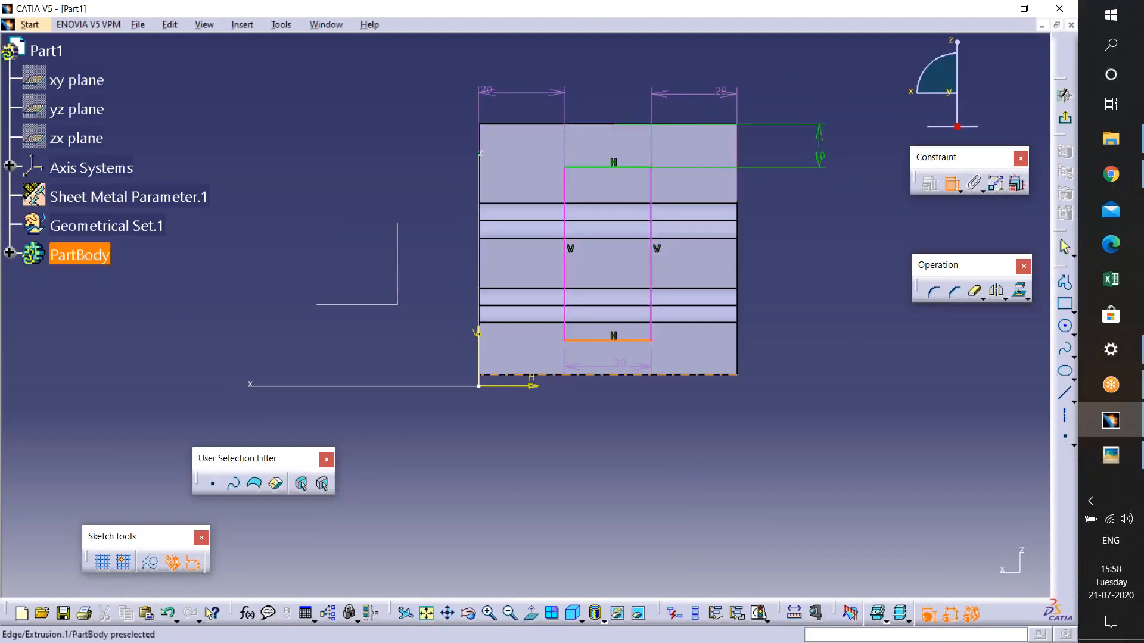
pyautogui.click(622, 375)
pyautogui.click(822, 356)
pyautogui.doubleClick(822, 351)
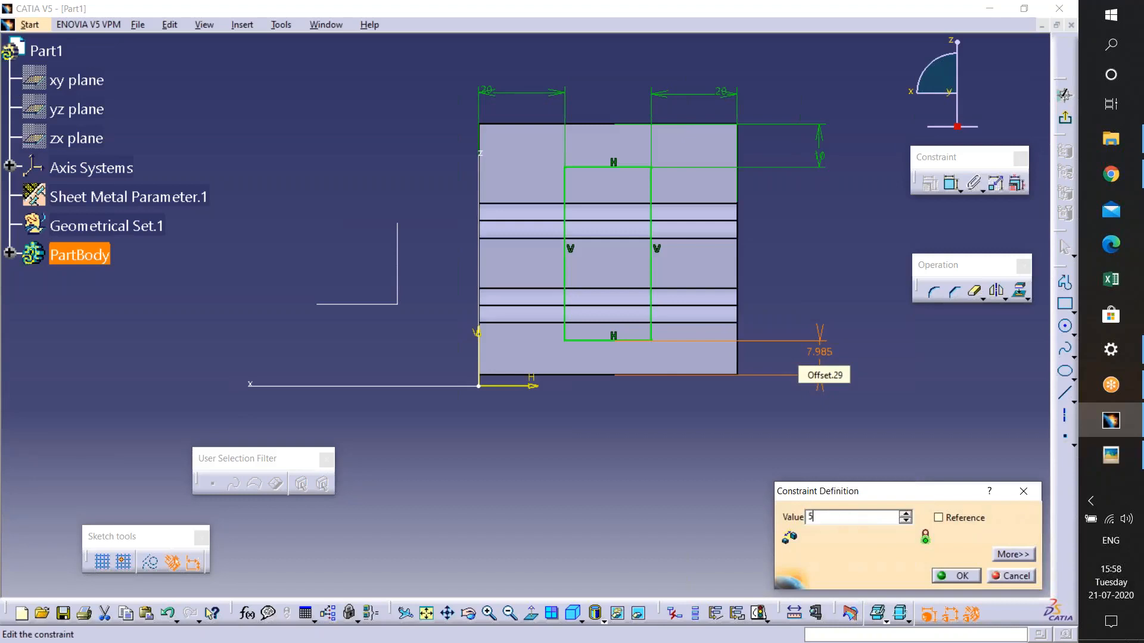
pyautogui.moveTo(819, 517); pyautogui.dragTo(807, 517)
pyautogui.write('10')
pyautogui.press('Return')
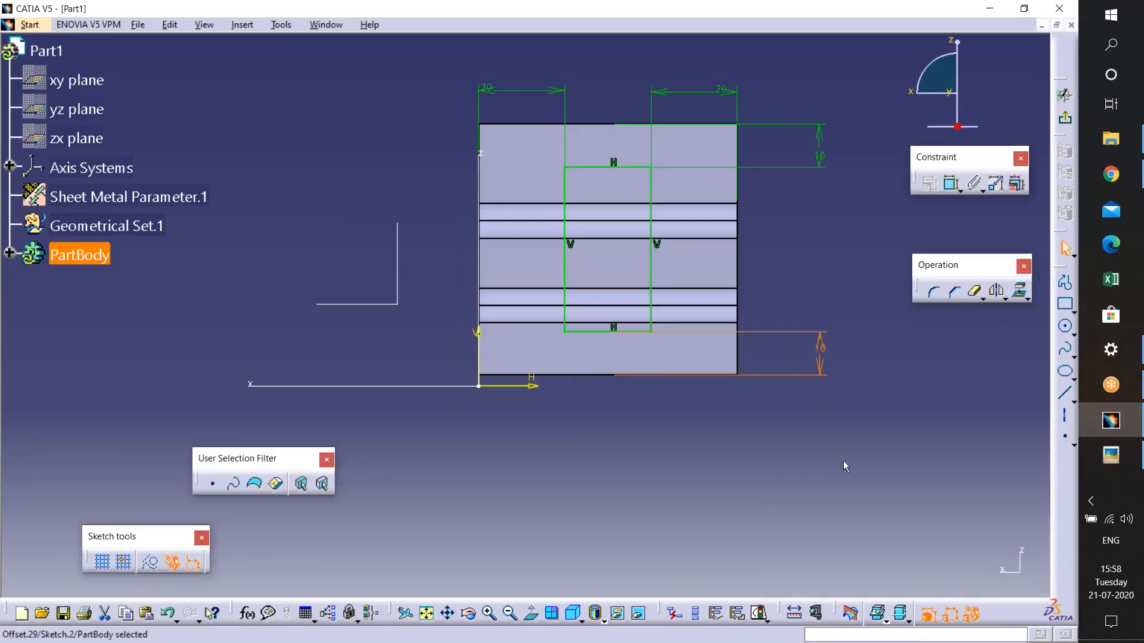
# - Leave the sketcher and cut the rectangle out of the sheet with the Cutout tool, previewing before confirming
pyautogui.click(1064, 117)
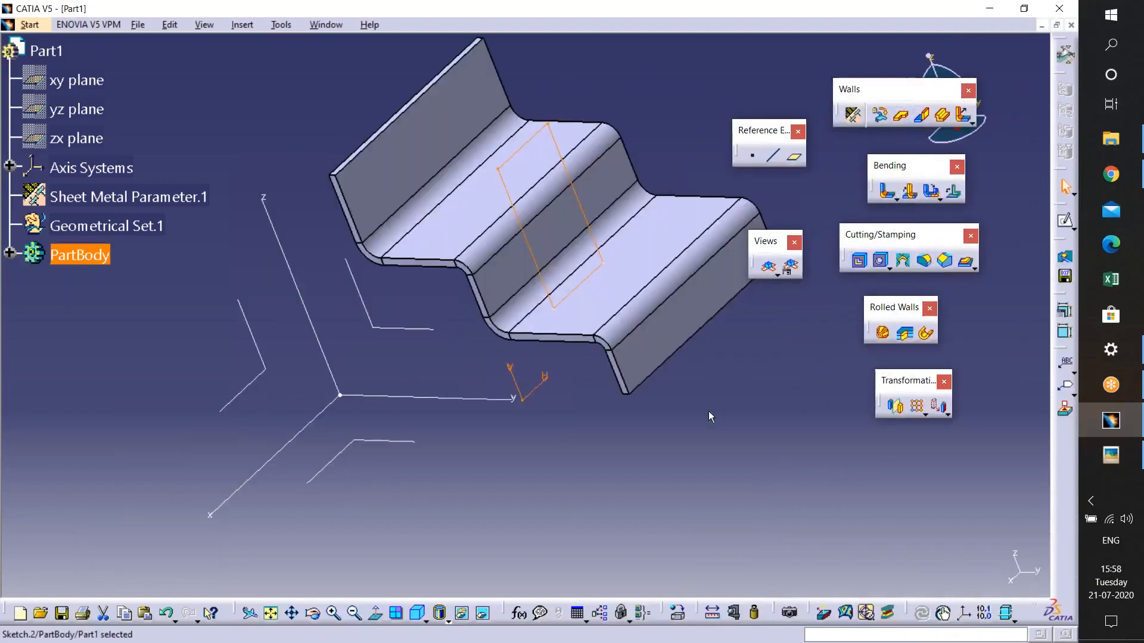
pyautogui.click(859, 262)
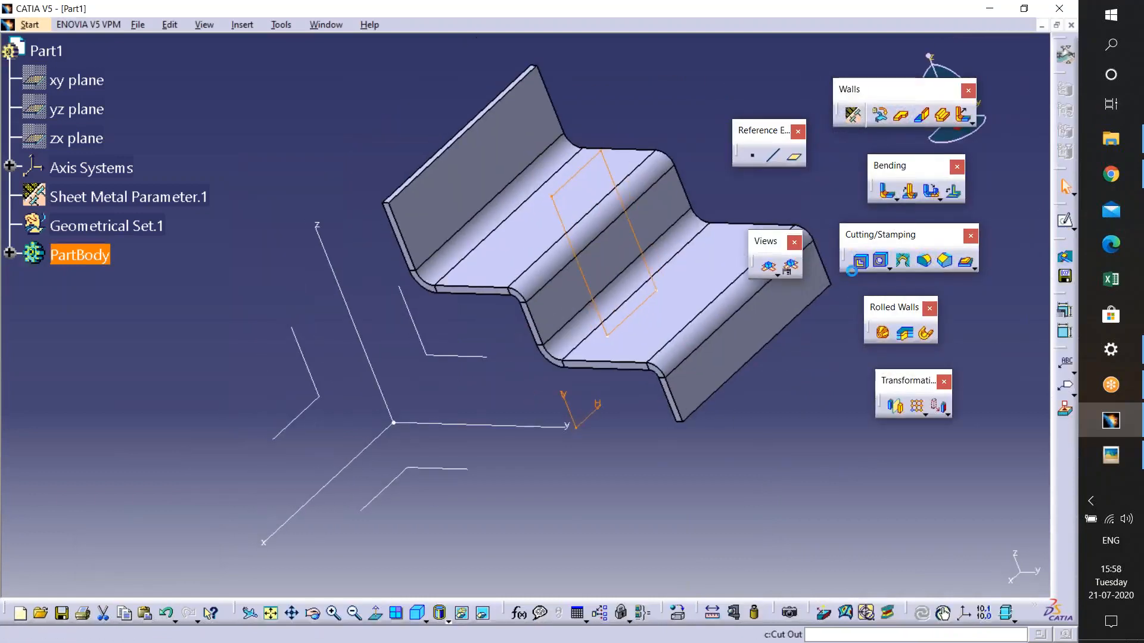
pyautogui.moveTo(532, 202); pyautogui.dragTo(530, 185, button='middle')
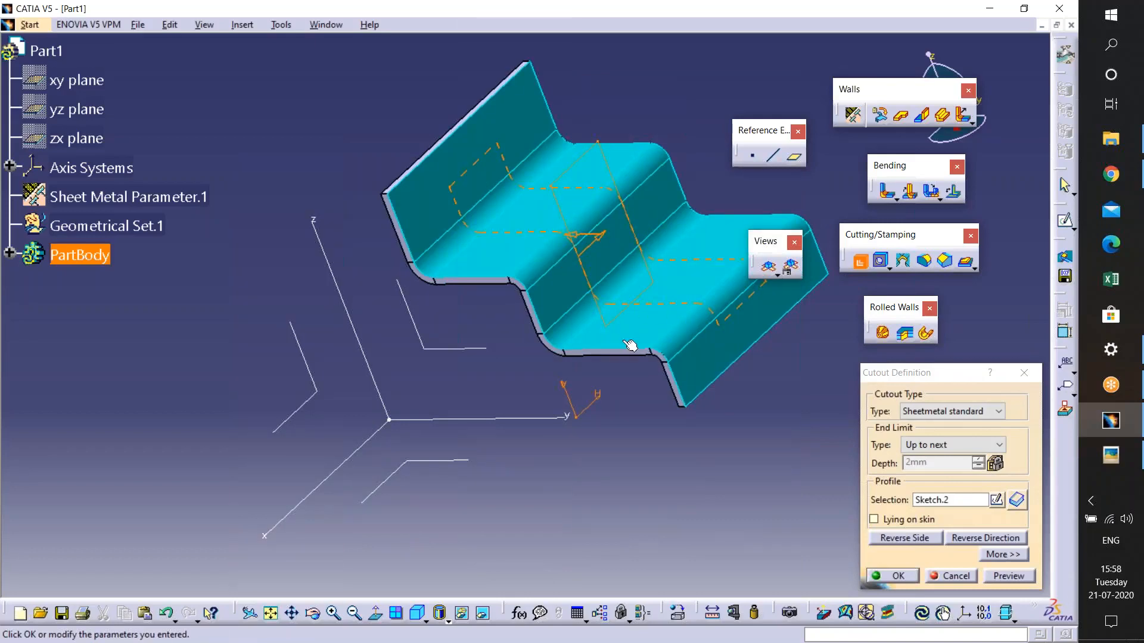
pyautogui.click(1009, 575)
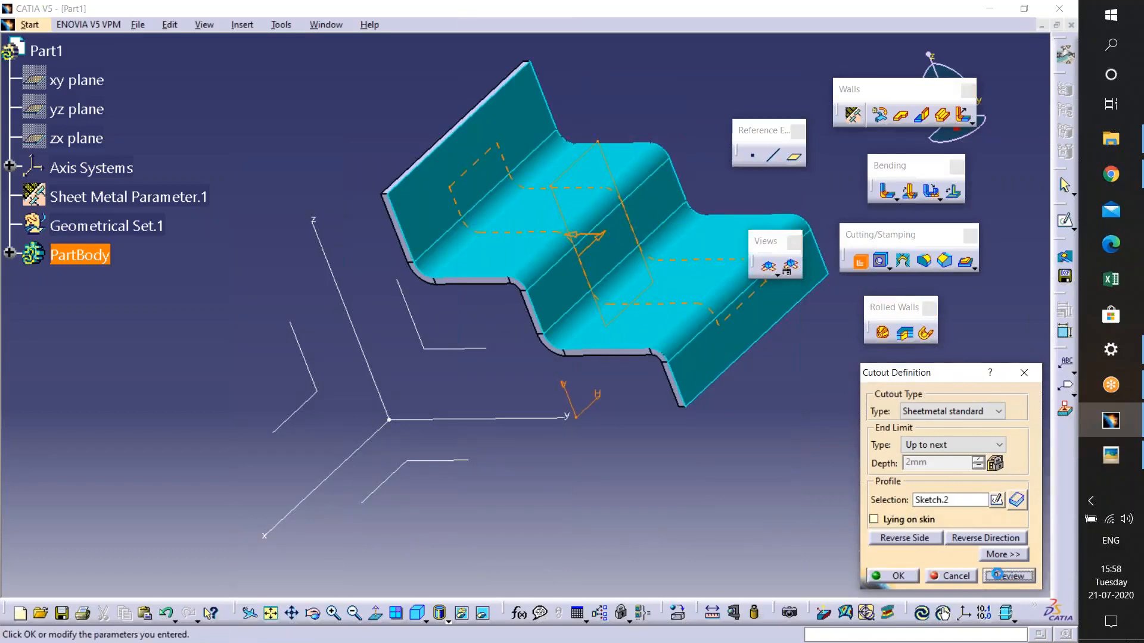
pyautogui.moveTo(579, 255); pyautogui.dragTo(596, 358, button='middle')
pyautogui.click(900, 576)
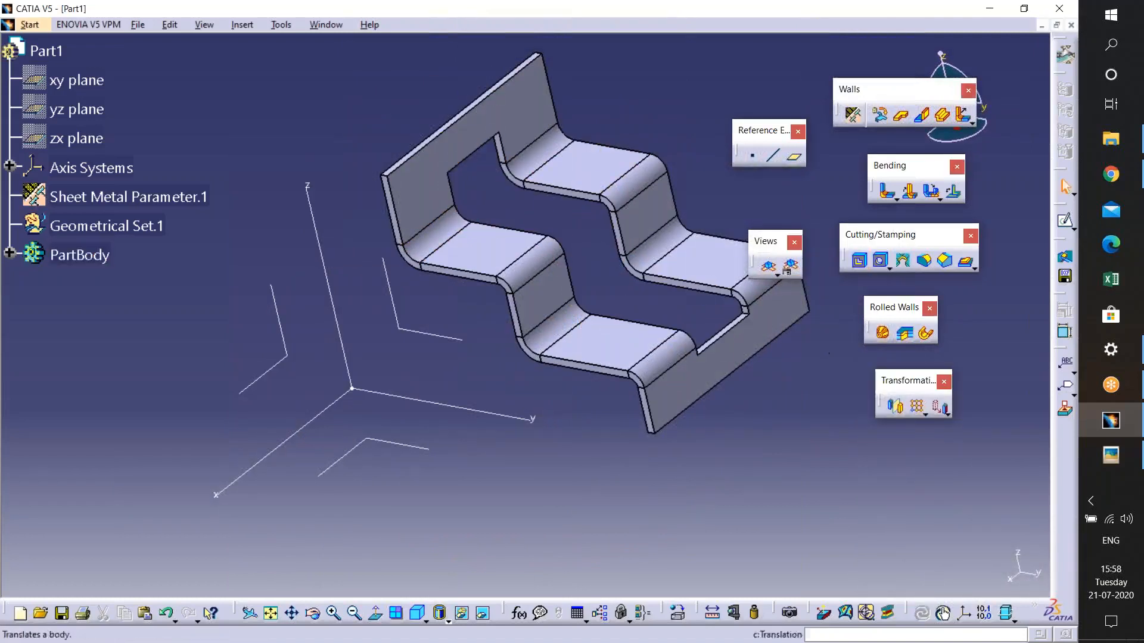
# - Check the reference image again and start a new sketch on the tall end wall of the bracket
pyautogui.click(1111, 455)
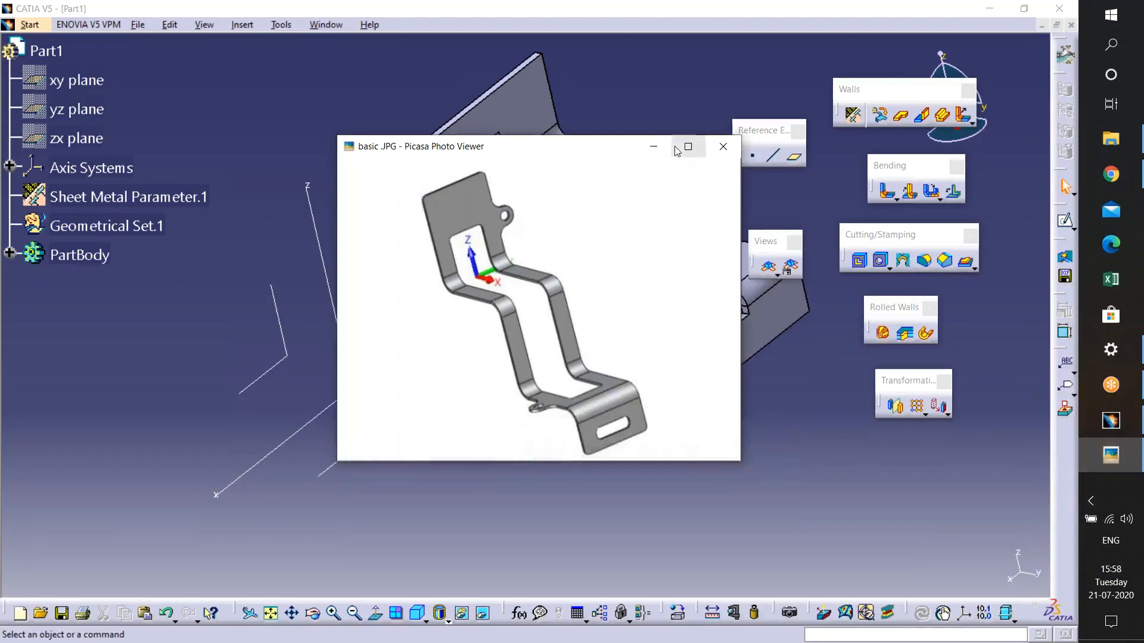
pyautogui.click(653, 147)
pyautogui.moveTo(642, 290); pyautogui.dragTo(595, 323, button='middle')
pyautogui.click(479, 151)
pyautogui.click(1065, 221)
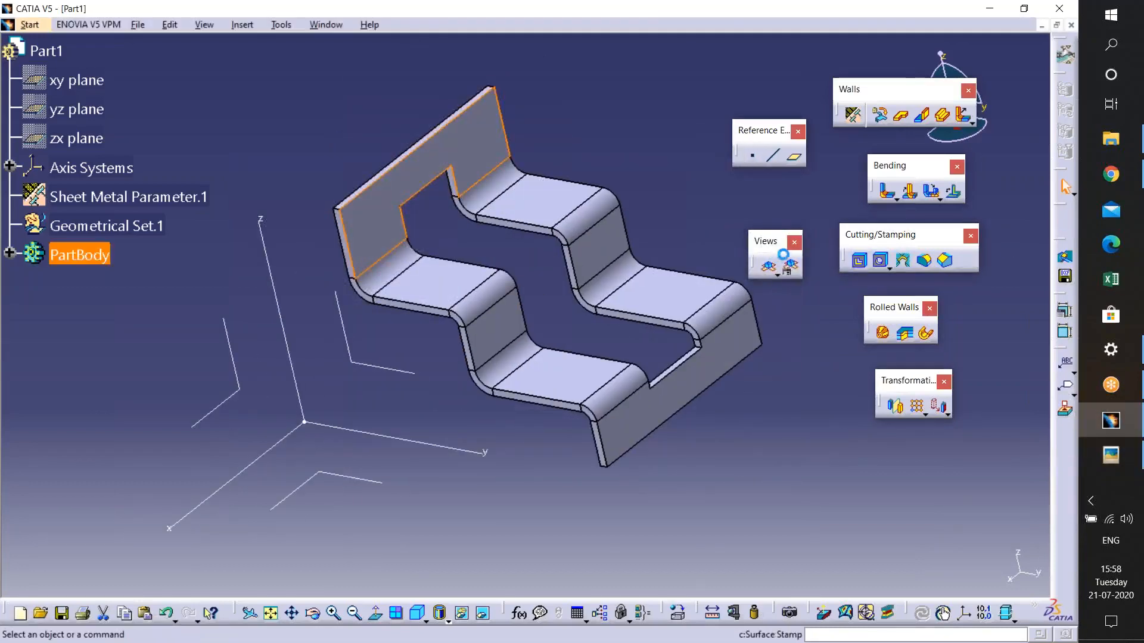
# - Project the end wall's free edge into the sketch
pyautogui.moveTo(591, 283); pyautogui.dragTo(586, 170, button='middle')
pyautogui.moveTo(554, 168); pyautogui.dragTo(605, 593, button='middle')
pyautogui.click(1065, 327)
pyautogui.click(1065, 332)
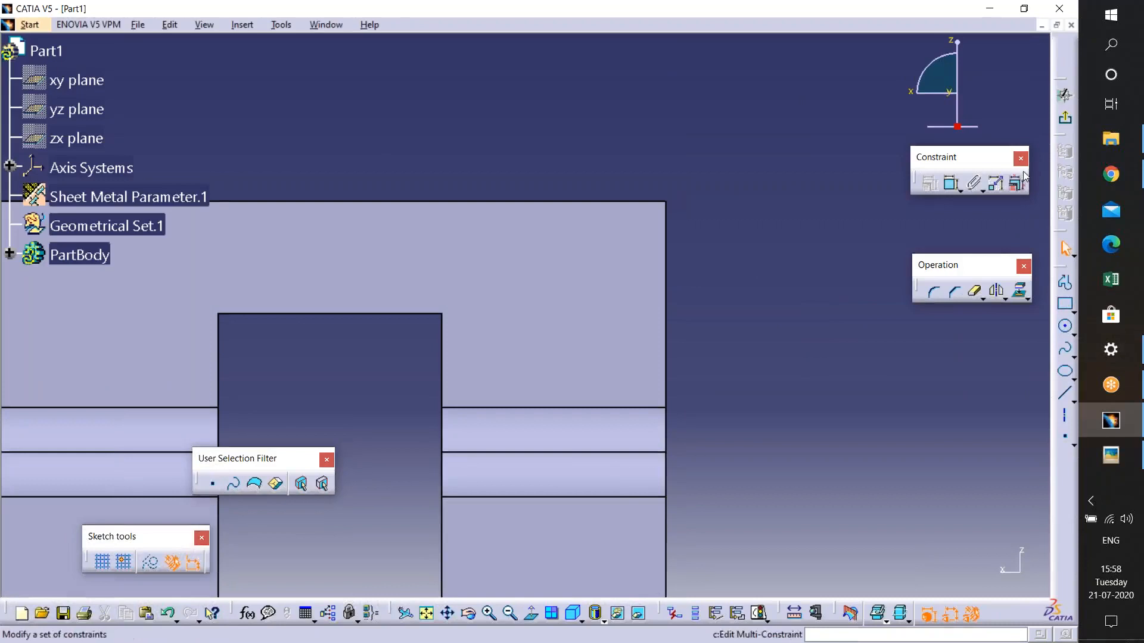
pyautogui.moveTo(989, 265); pyautogui.dragTo(992, 328)
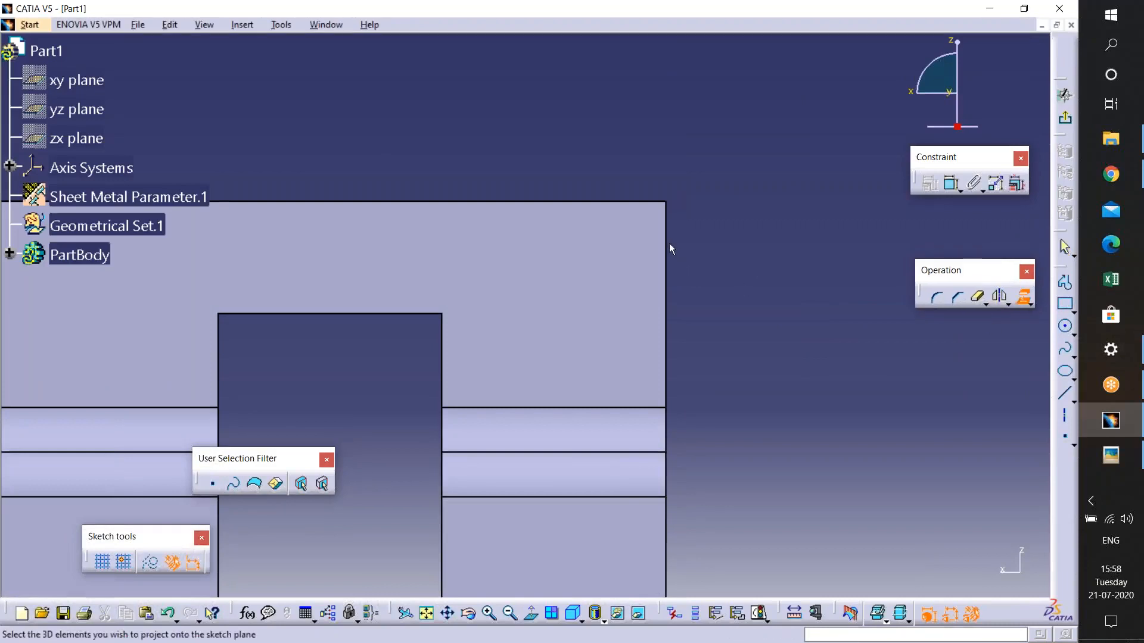
pyautogui.click(668, 244)
# - Sketch a rectangle on the projected edge, extending outward from the wall as a tab
pyautogui.click(1068, 302)
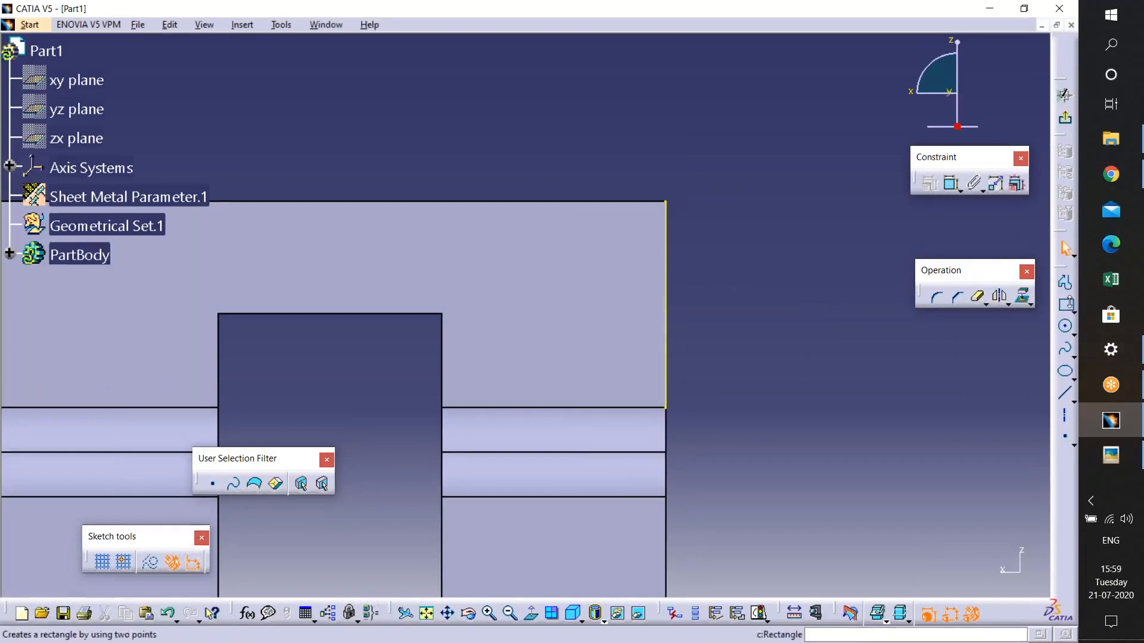
pyautogui.click(1073, 310)
pyautogui.click(987, 314)
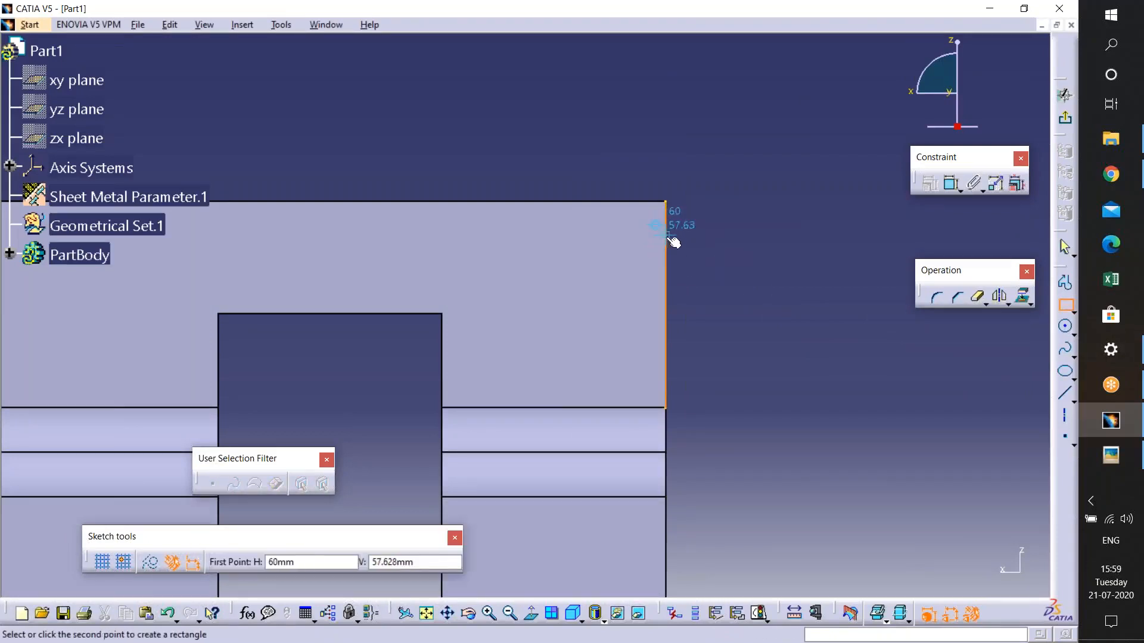
pyautogui.click(666, 235)
pyautogui.click(761, 280)
pyautogui.moveTo(752, 321)
pyautogui.keyDown('ctrl'); pyautogui.mouseDown(button='middle')
pyautogui.moveTo(751, 244)
pyautogui.moveTo(563, 305)
pyautogui.mouseUp(button='middle'); pyautogui.keyUp('ctrl')
pyautogui.click(966, 329)
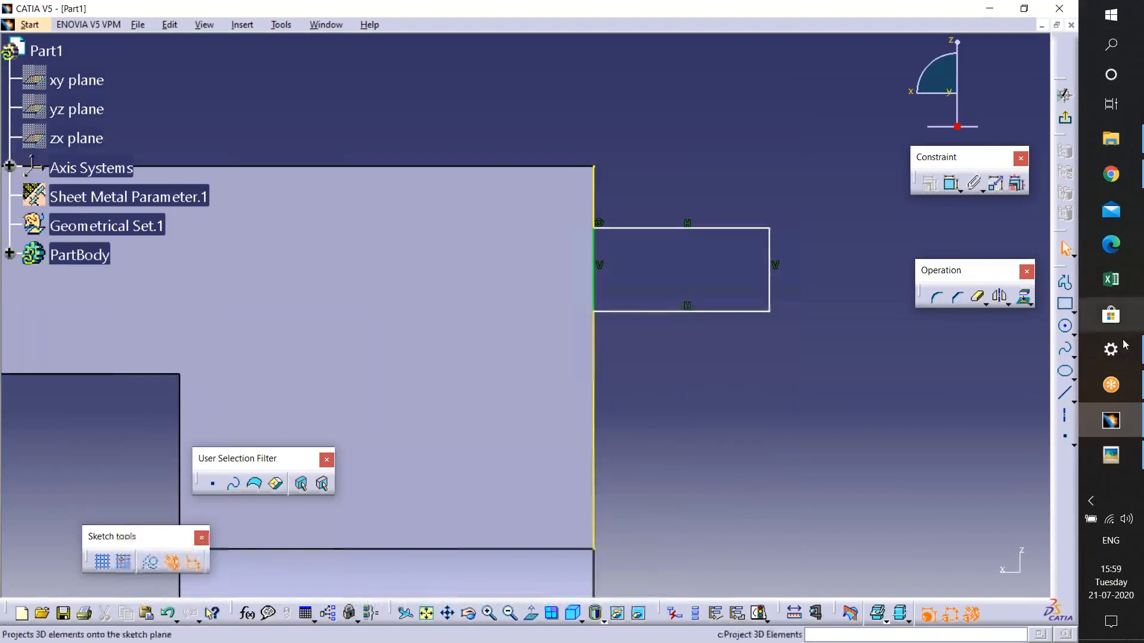
# - Try rounding the tab rectangle's two outer corners with the sketch Corner tool, then undo both corners
pyautogui.click(936, 296)
pyautogui.click(775, 243)
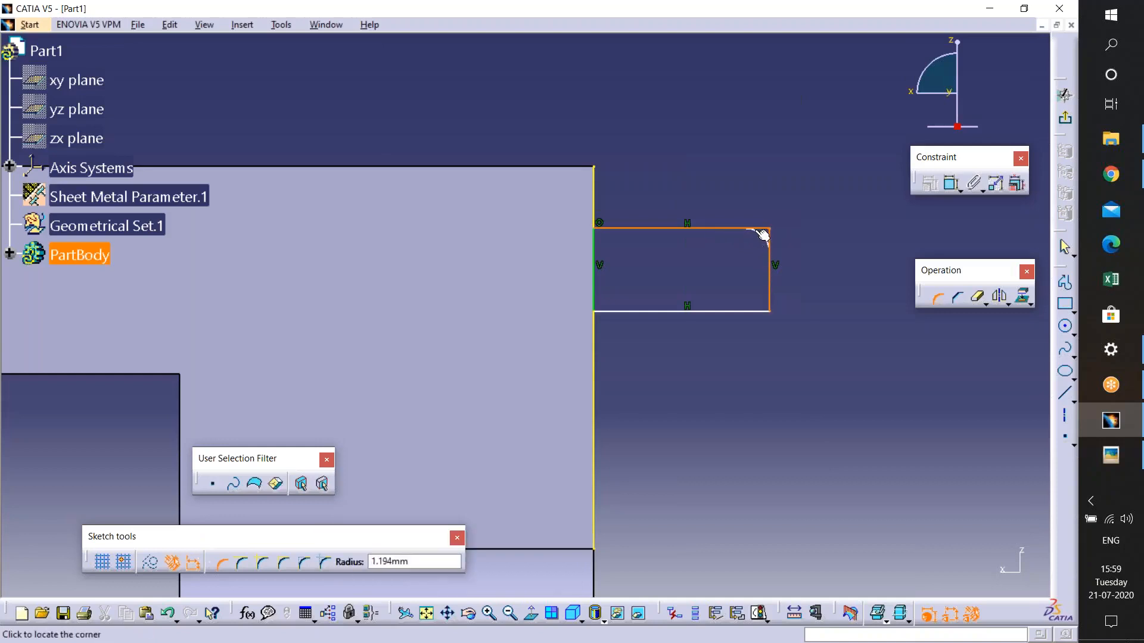
pyautogui.click(763, 236)
pyautogui.click(932, 296)
pyautogui.click(769, 292)
pyautogui.click(747, 310)
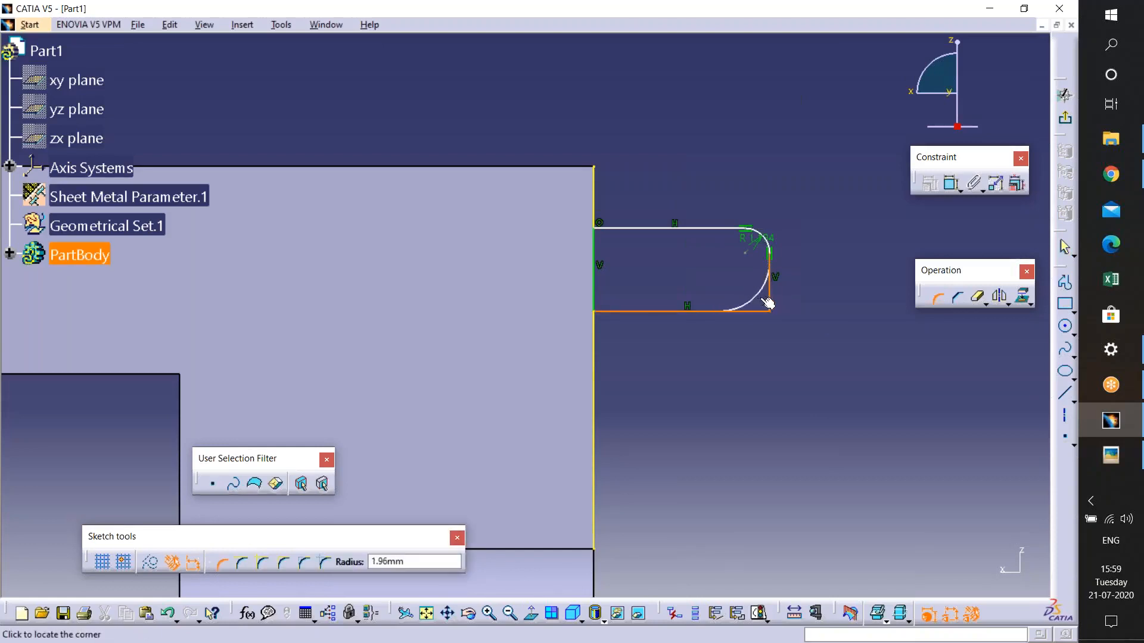
pyautogui.click(769, 302)
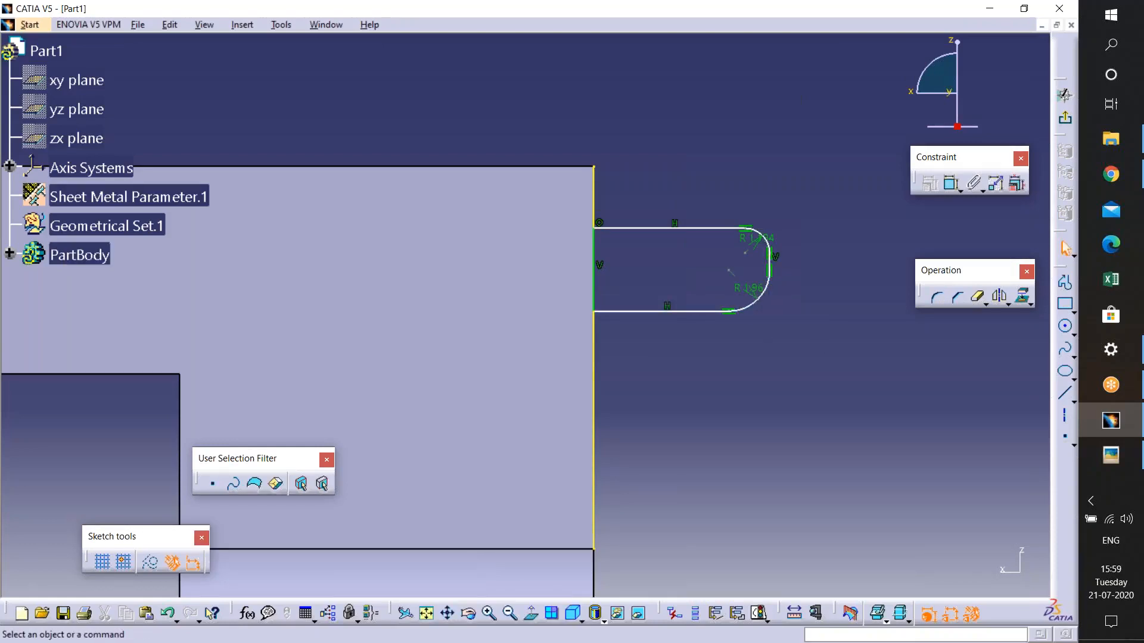
pyautogui.hotkey('ctrl', 'z')
pyautogui.hotkey('ctrl', 'z')
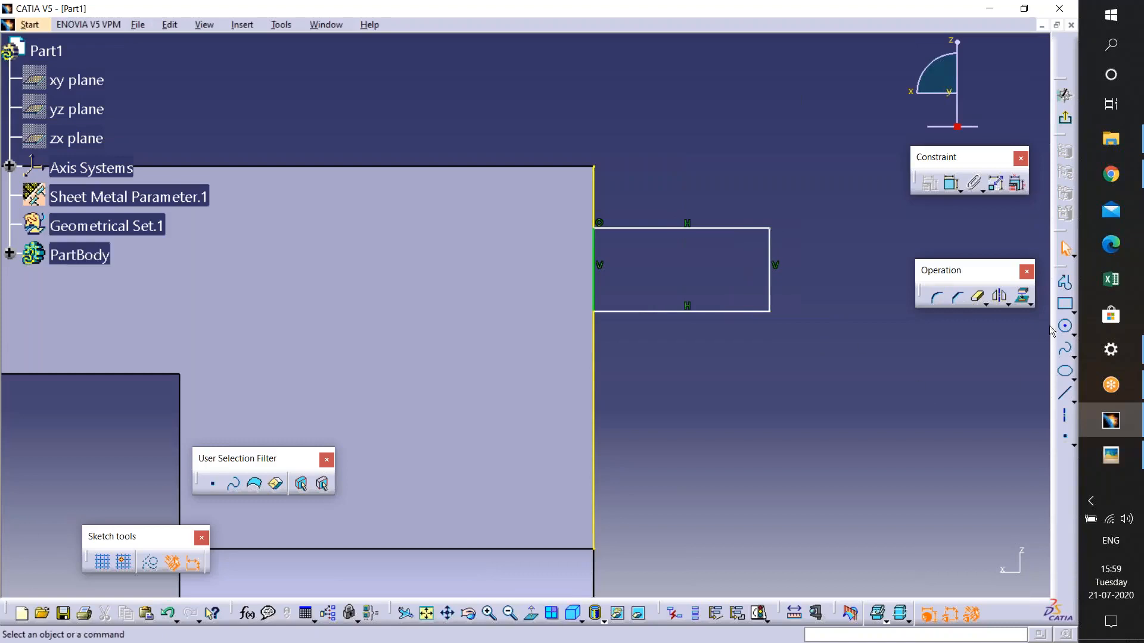
# - Try placing a circle centred on the tab's outer edge, then undo and cancel it
pyautogui.click(1065, 327)
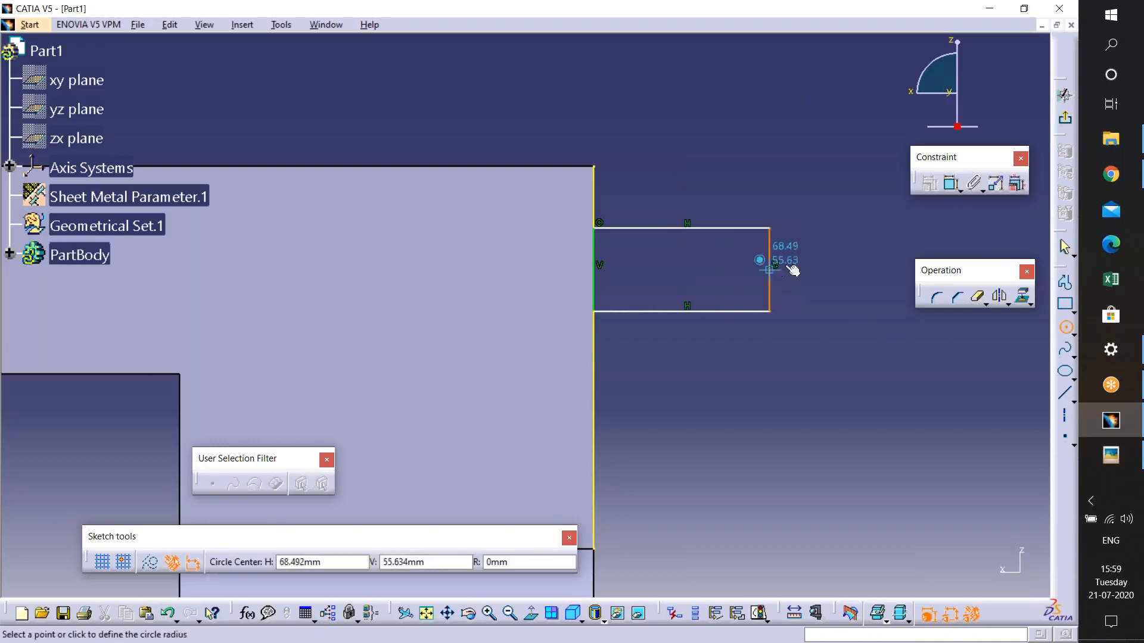
pyautogui.click(819, 270)
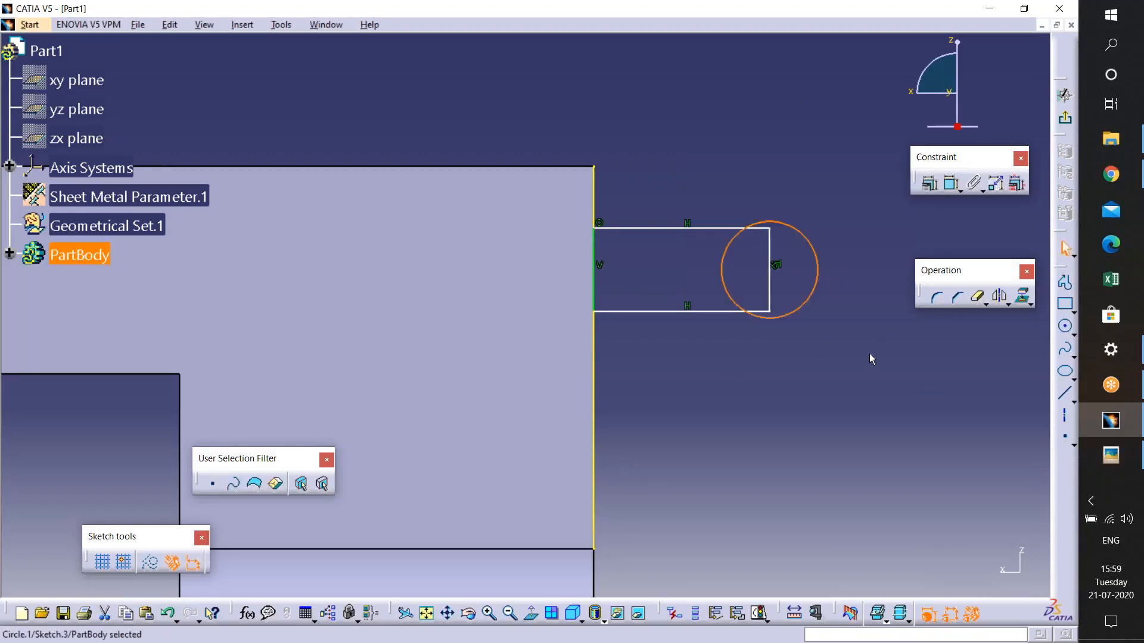
pyautogui.hotkey('ctrl', 'z')
pyautogui.click(1066, 326)
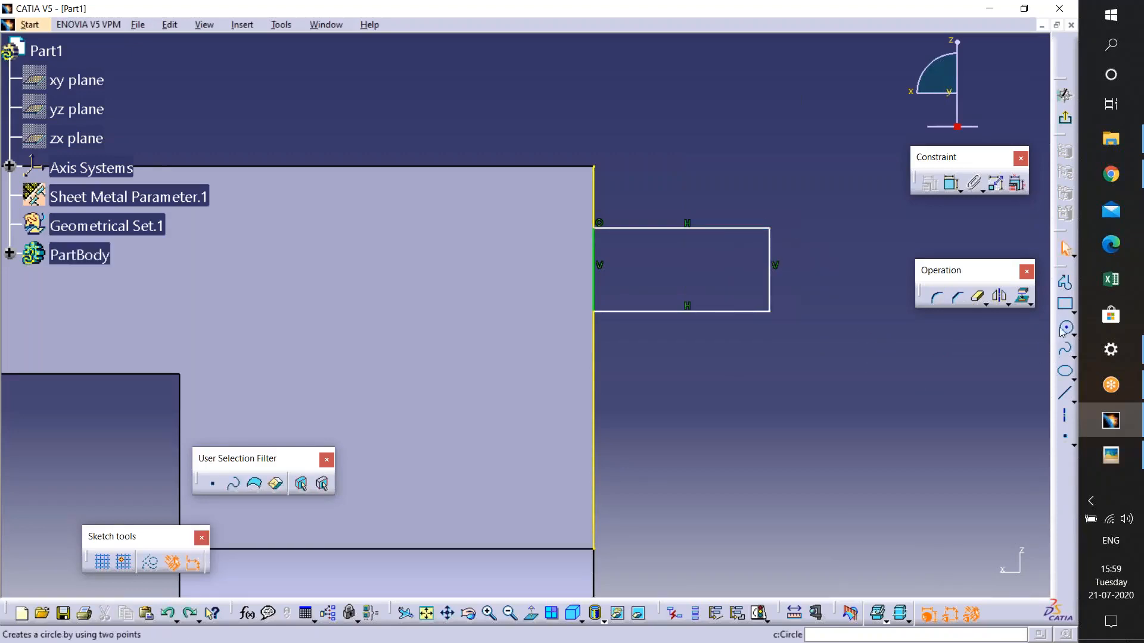
pyautogui.click(771, 266)
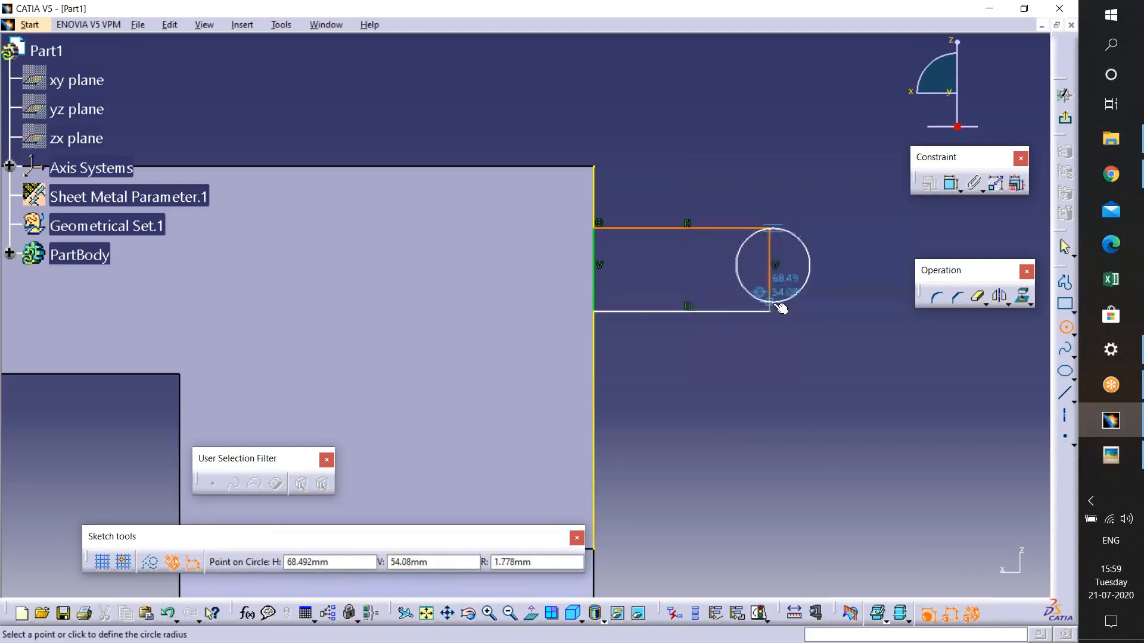
pyautogui.press('Escape')
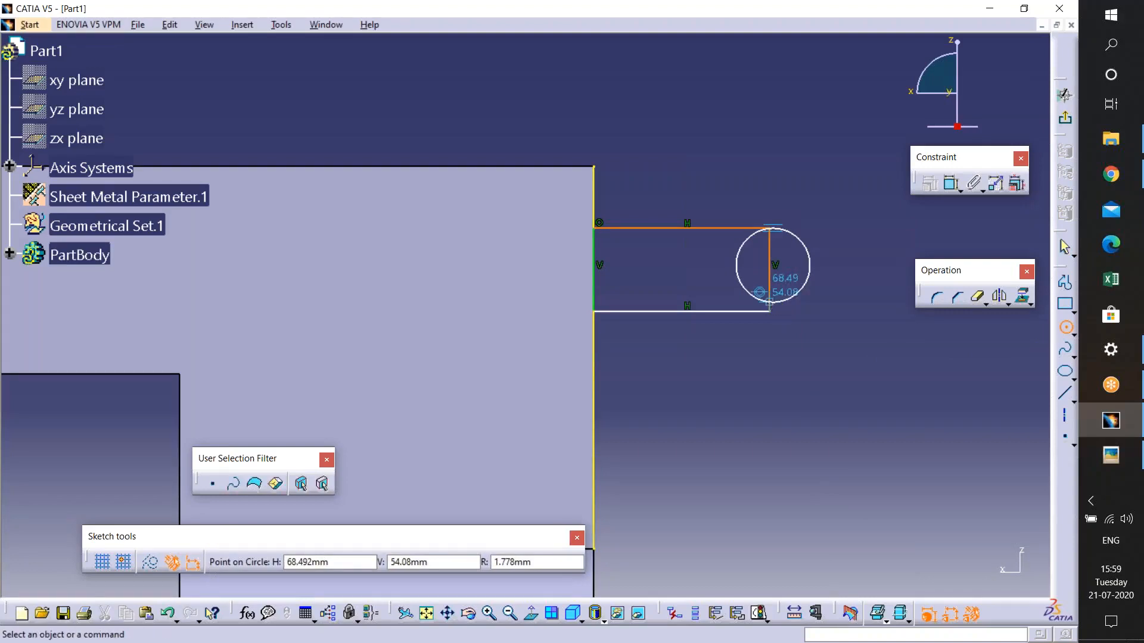
# - Draw a circle inside the tab rectangle near its centre
pyautogui.moveTo(764, 364); pyautogui.dragTo(755, 268, button='middle')
pyautogui.moveTo(551, 307); pyautogui.dragTo(297, 351, button='middle')
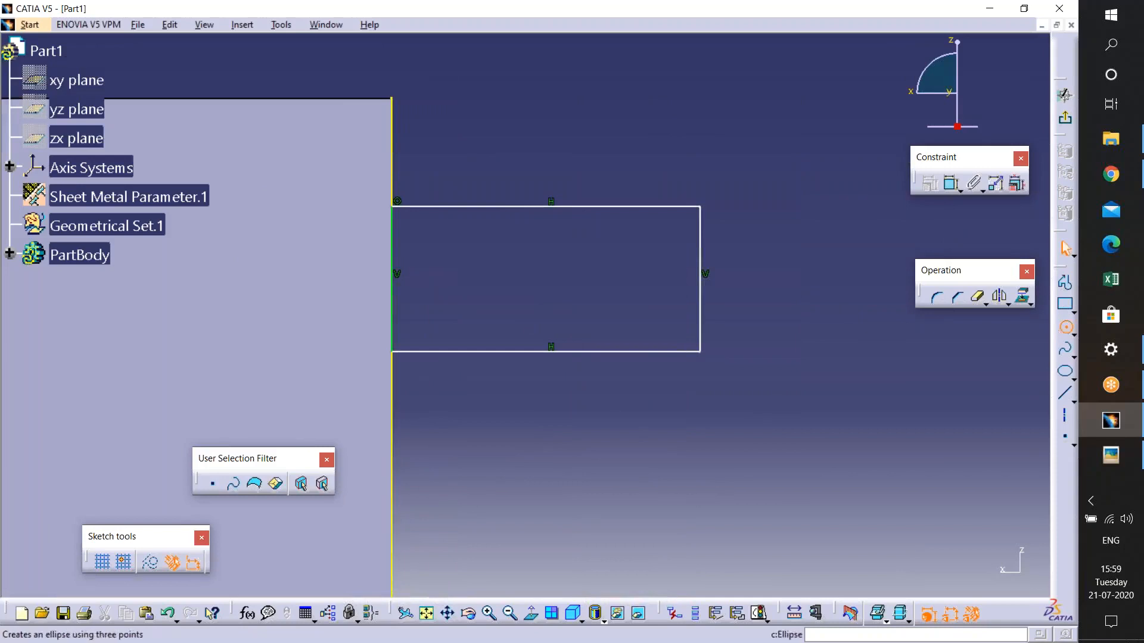
pyautogui.click(1066, 326)
pyautogui.click(603, 277)
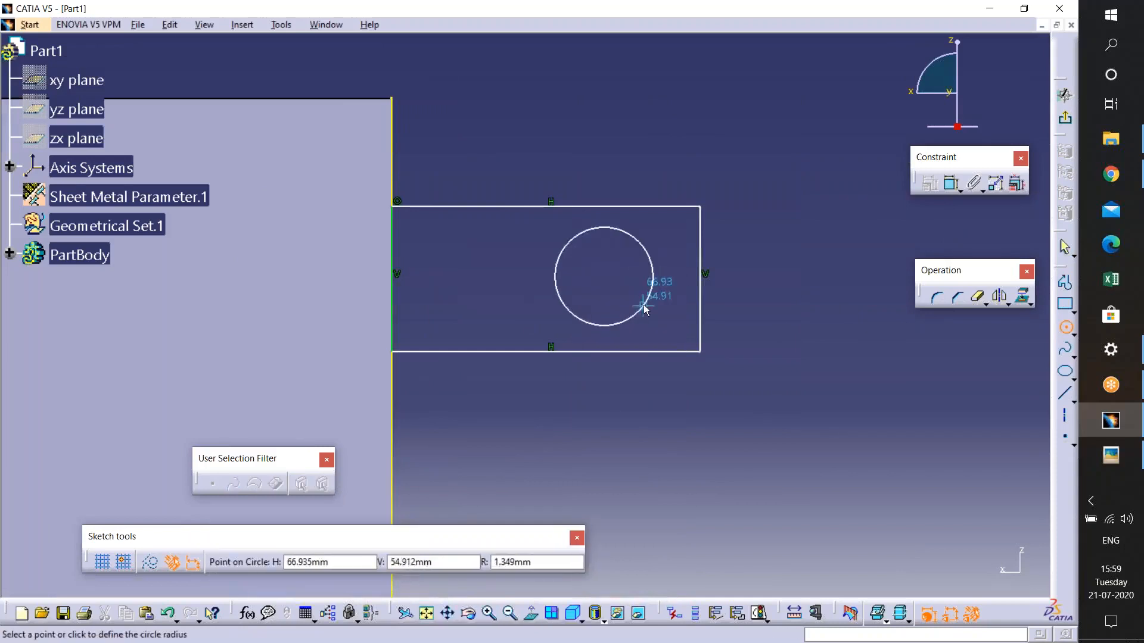
pyautogui.click(650, 298)
pyautogui.click(604, 276)
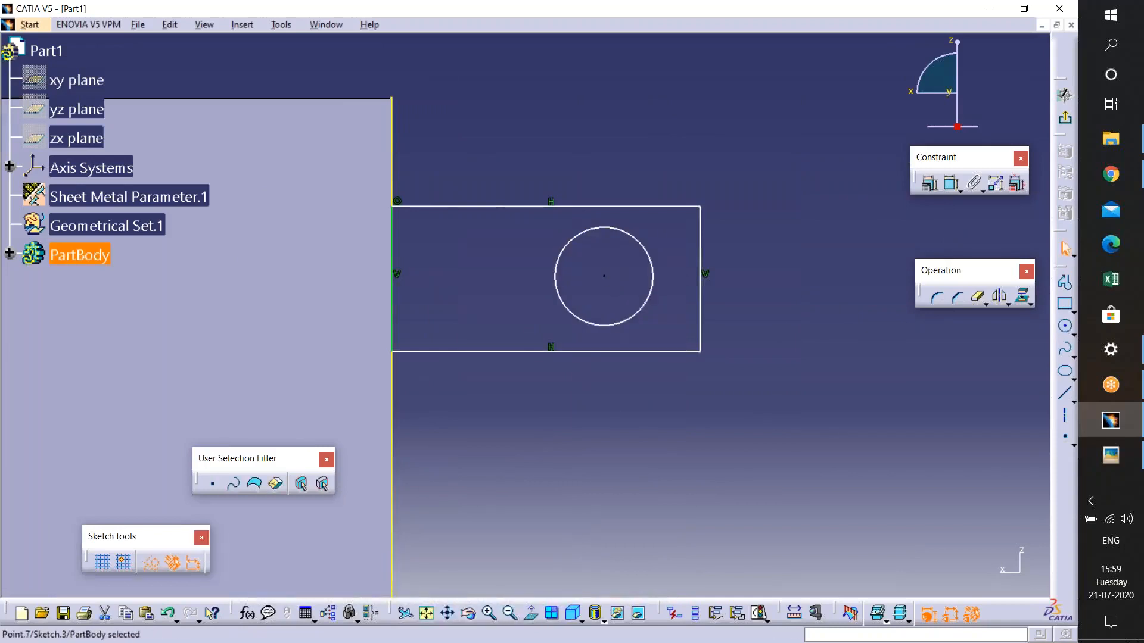
# - Constrain the circle centre's distance from the tab's top edge
pyautogui.keyDown('ctrl'); pyautogui.click(633, 208); pyautogui.keyUp('ctrl')
pyautogui.click(951, 184)
pyautogui.click(755, 237)
pyautogui.doubleClick(754, 237)
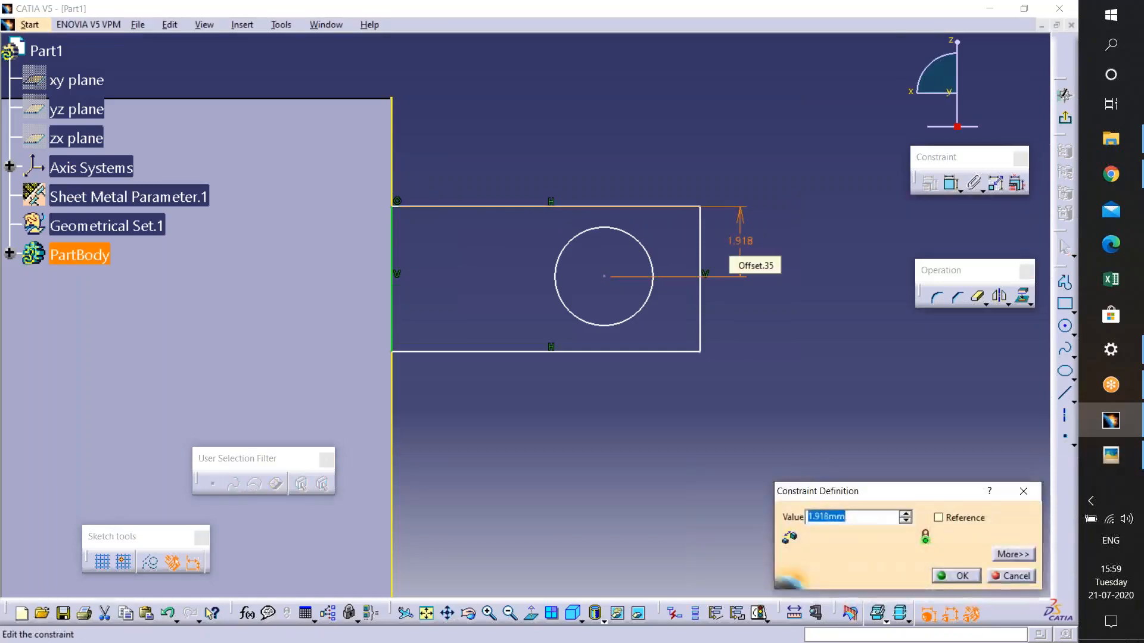
pyautogui.press('Return')
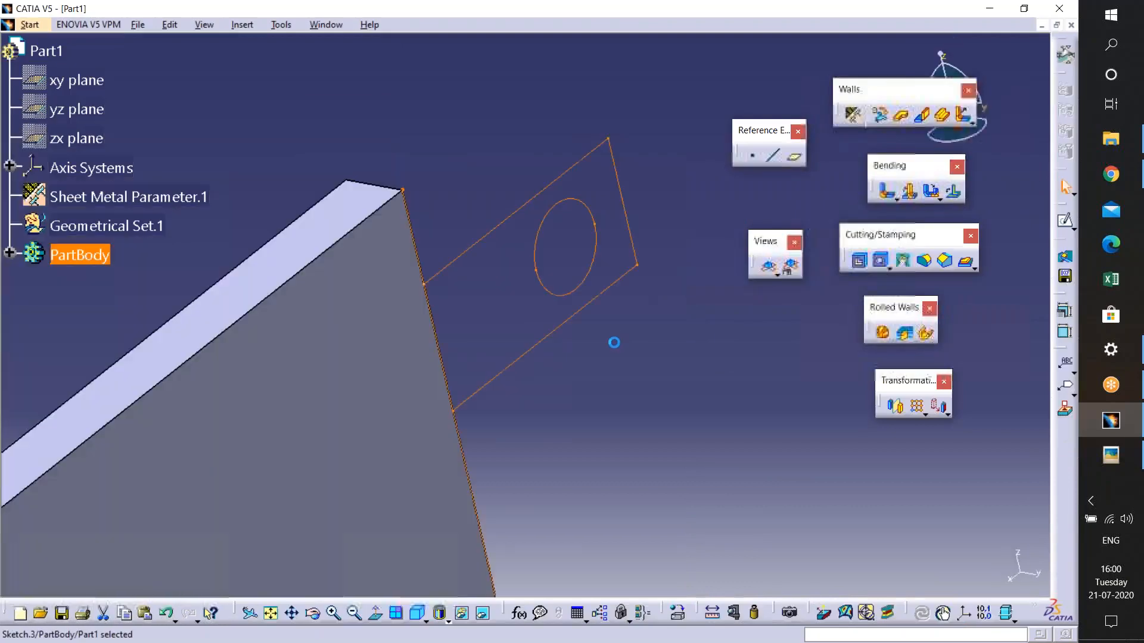
# - Delete the projected wall edge from the sketch and leave the sketcher
pyautogui.click(439, 349)
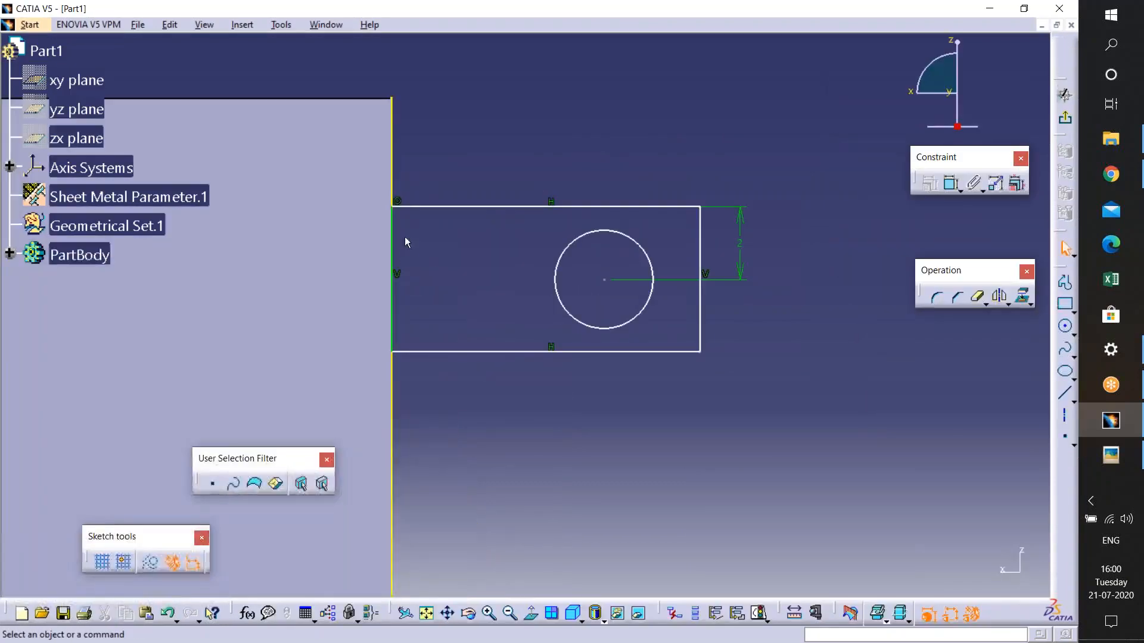
pyautogui.click(393, 194)
pyautogui.press('Delete')
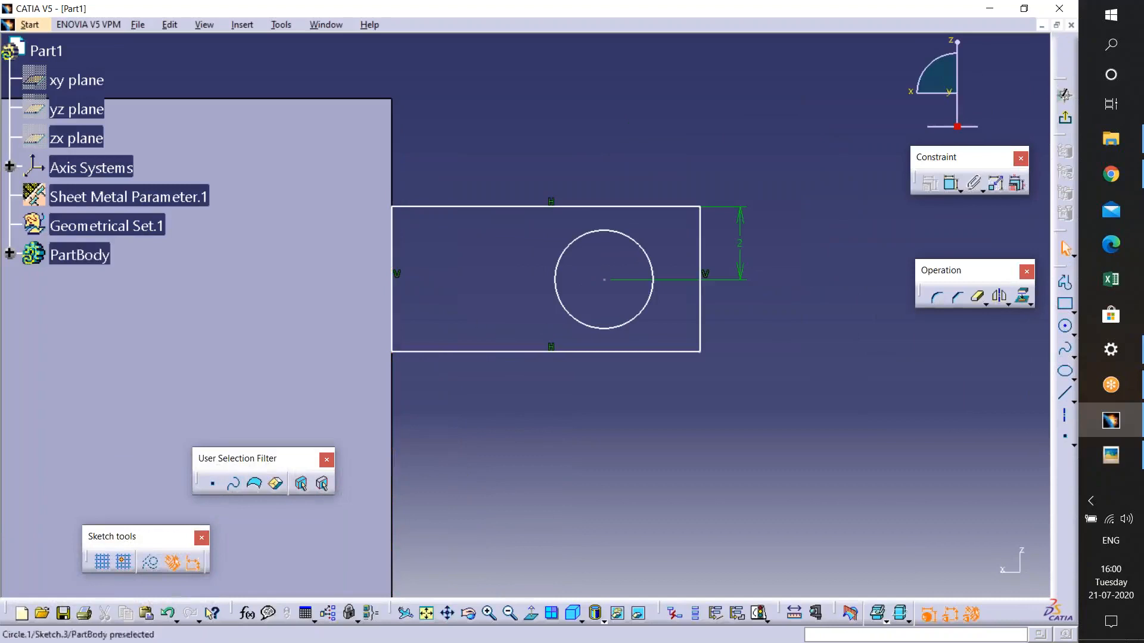
pyautogui.click(1065, 95)
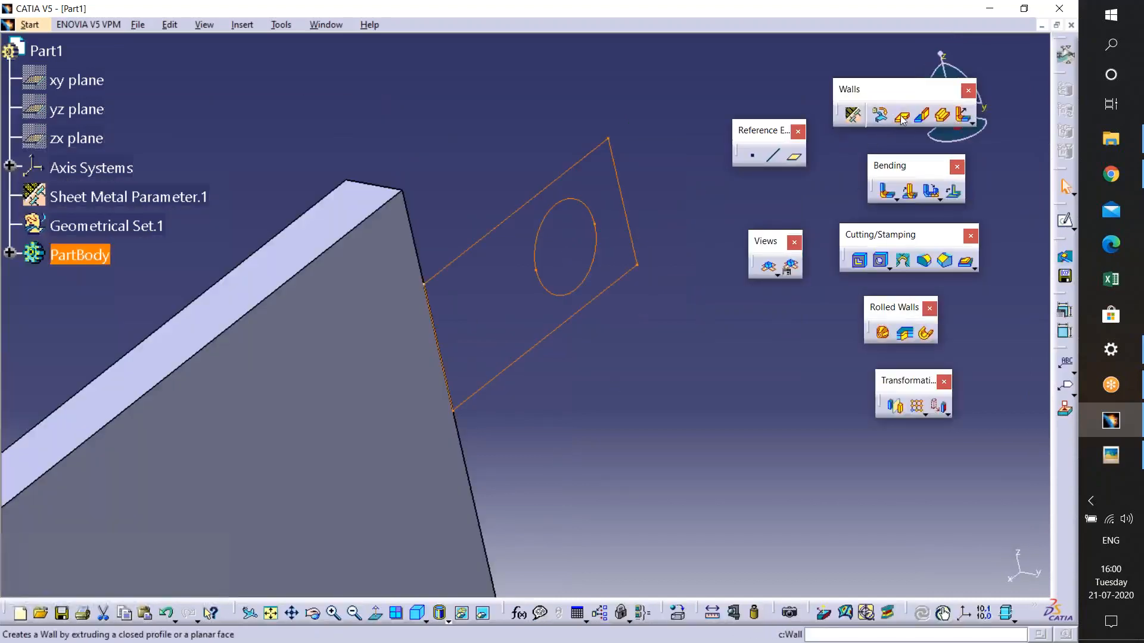
# - Create a wall from Sketch.3 with the material side inverted
pyautogui.click(901, 115)
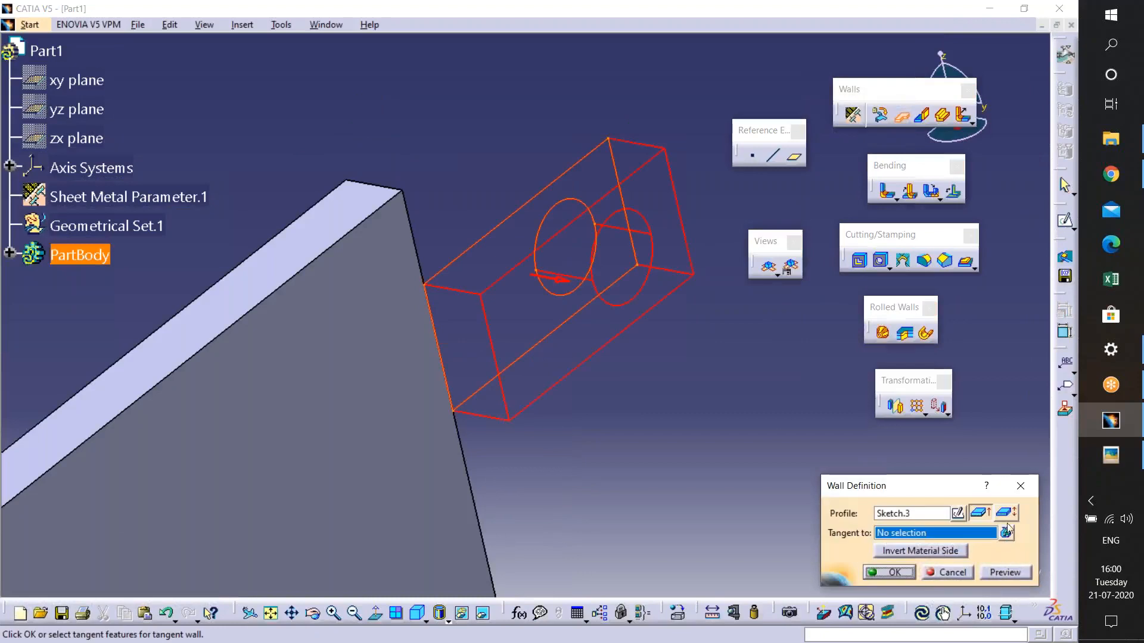
pyautogui.click(934, 549)
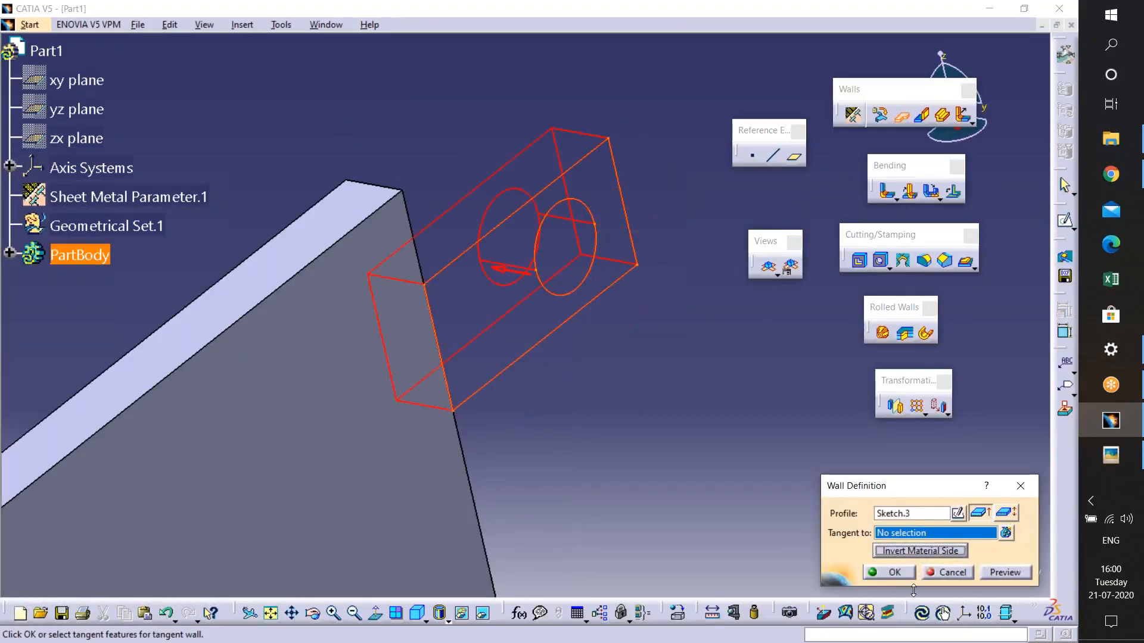
pyautogui.click(906, 575)
# - Round one outer corner edge of the tab with a 2 mm Corner
pyautogui.moveTo(641, 389); pyautogui.dragTo(677, 234, button='middle')
pyautogui.moveTo(628, 441); pyautogui.dragTo(593, 309, button='middle')
pyautogui.moveTo(703, 357); pyautogui.dragTo(527, 296, button='middle')
pyautogui.click(924, 260)
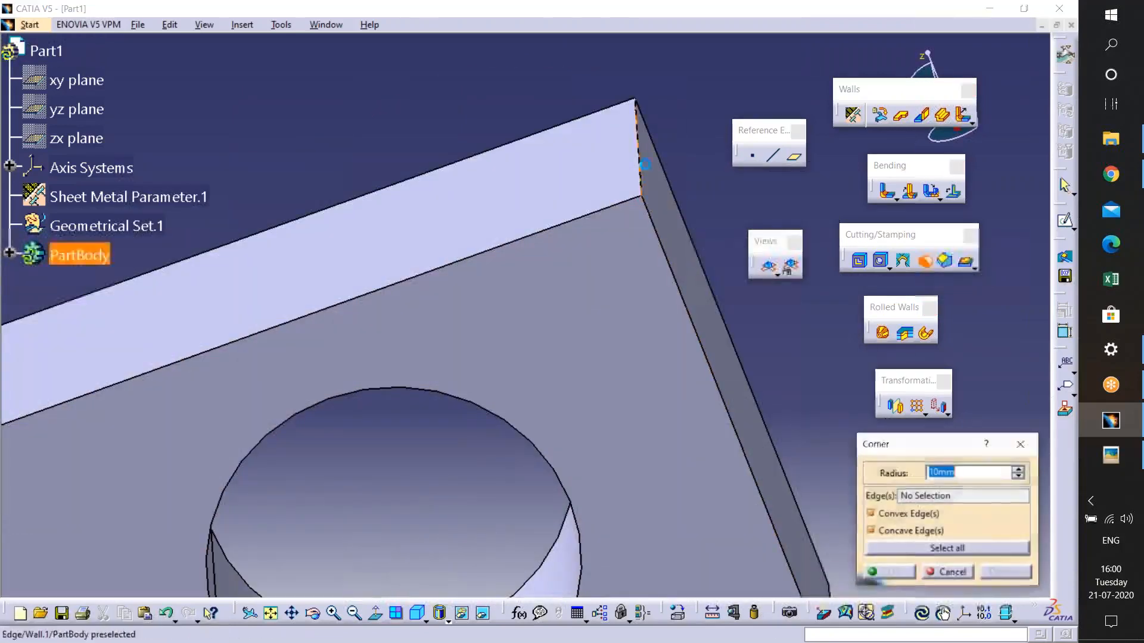
pyautogui.click(639, 156)
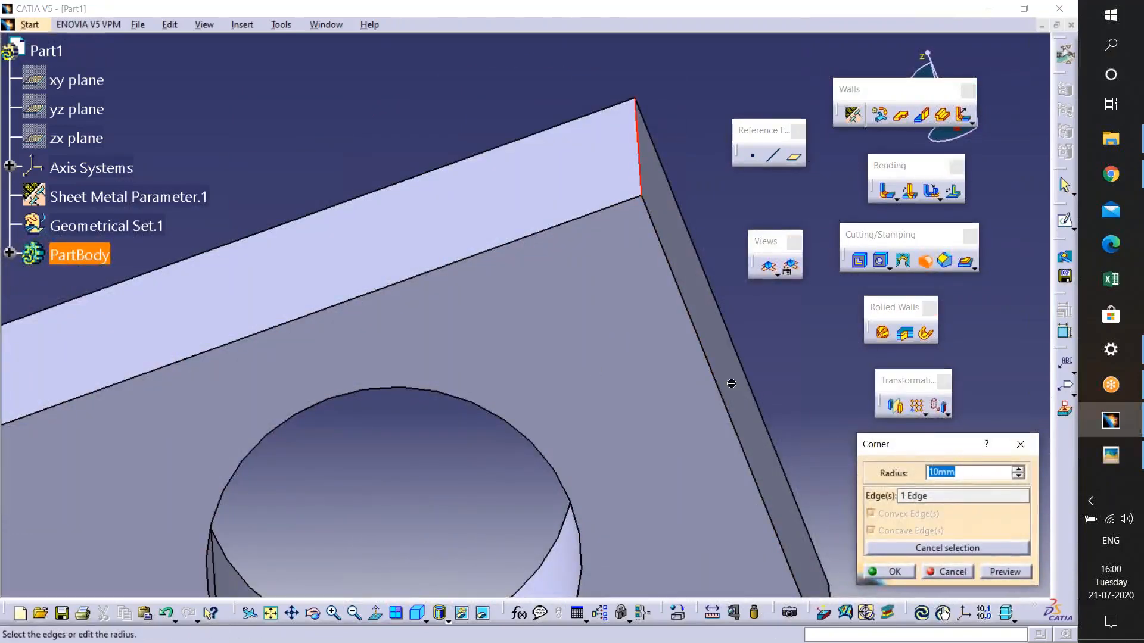
pyautogui.click(993, 572)
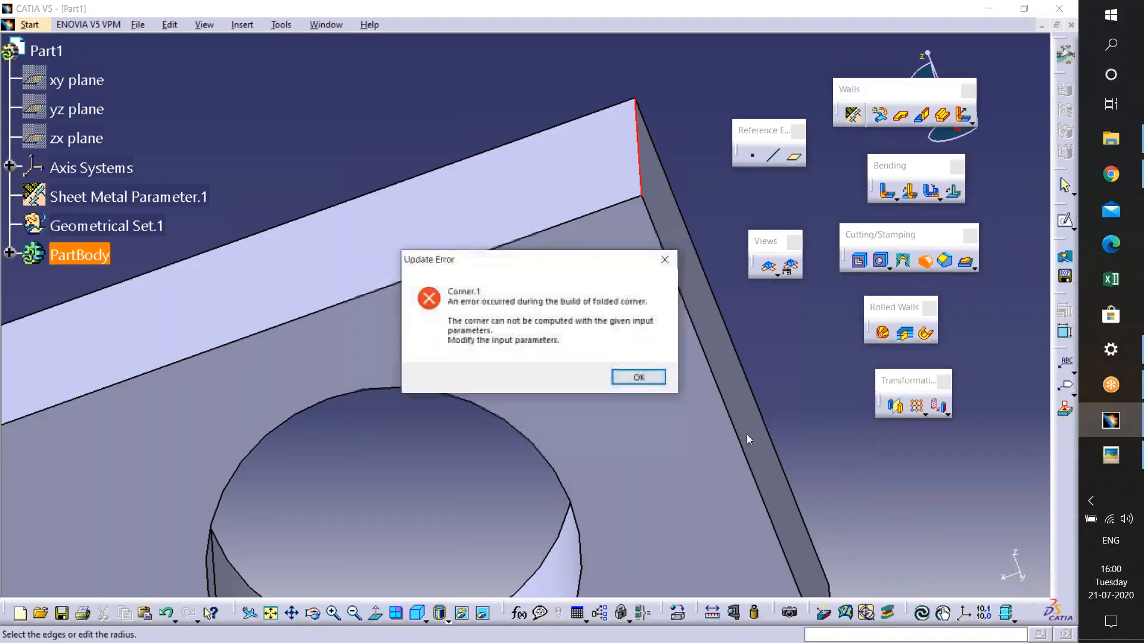
pyautogui.click(633, 376)
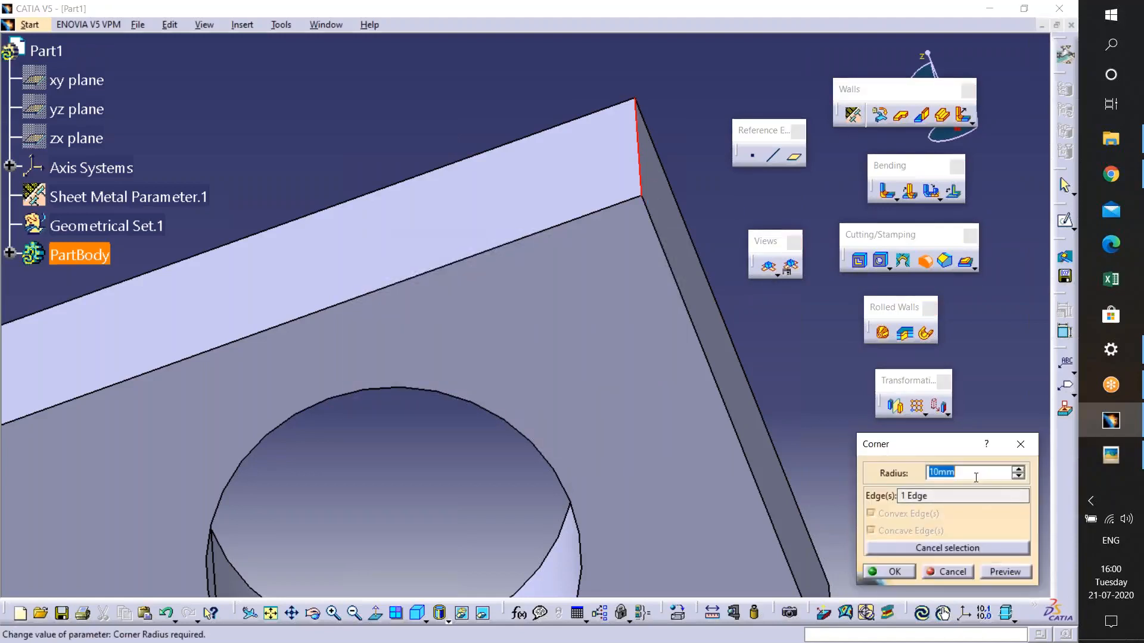
pyautogui.write('2')
pyautogui.click(1007, 573)
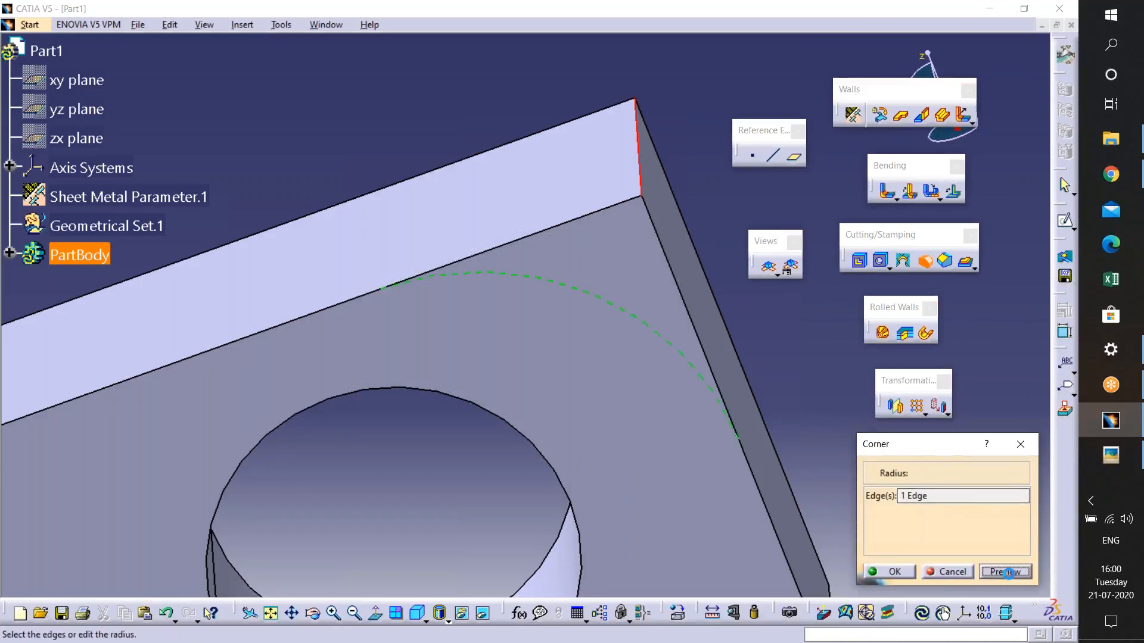
pyautogui.click(907, 575)
# - Round the tab's other outer corner edge with a 1 mm Corner
pyautogui.moveTo(662, 441); pyautogui.dragTo(536, 262, button='middle')
pyautogui.click(925, 260)
pyautogui.click(739, 416)
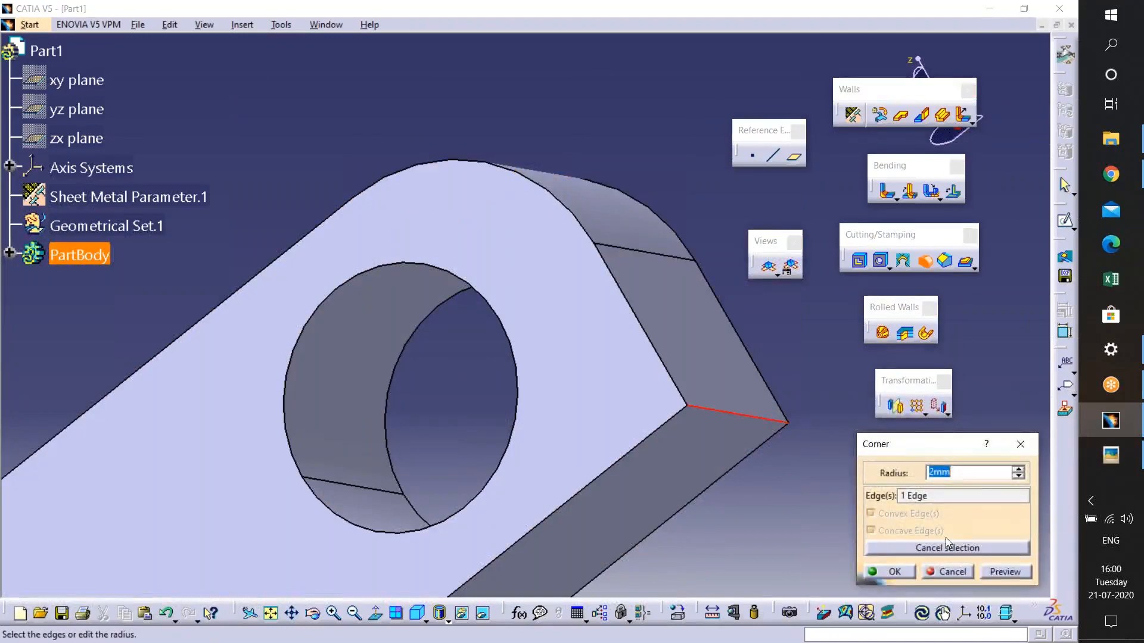
pyautogui.click(998, 573)
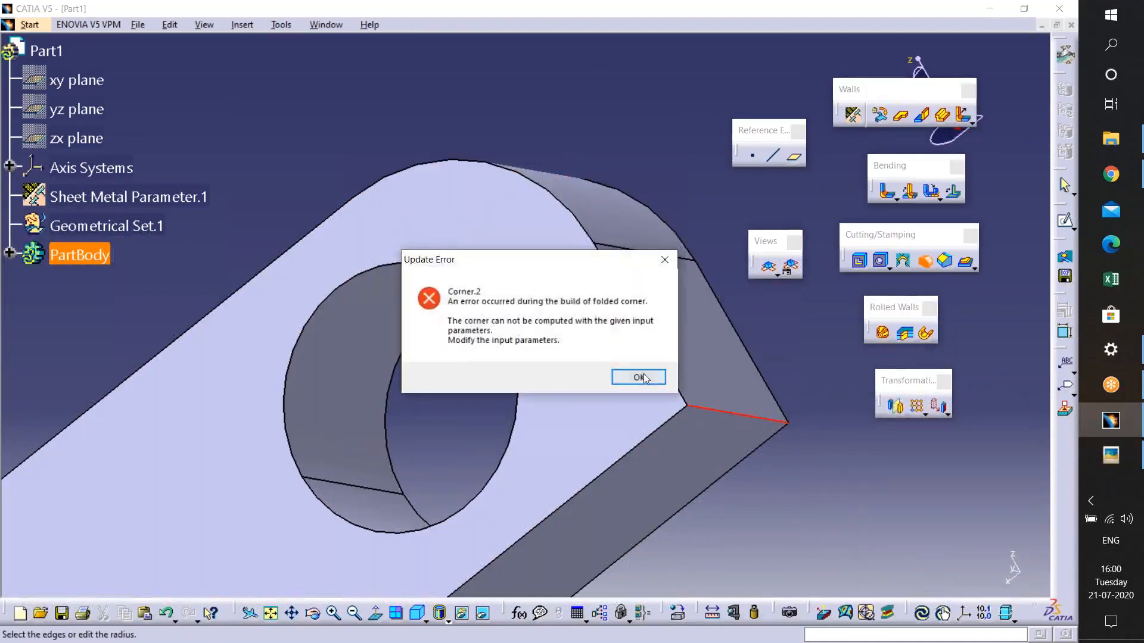
pyautogui.click(643, 374)
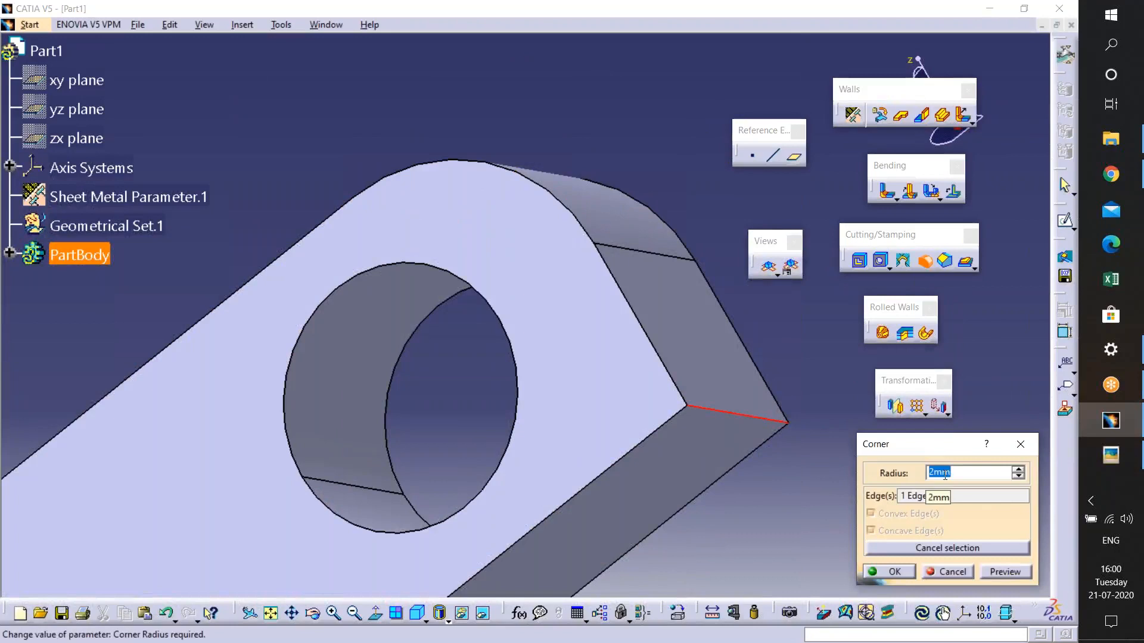
pyautogui.write('1')
pyautogui.press('Return')
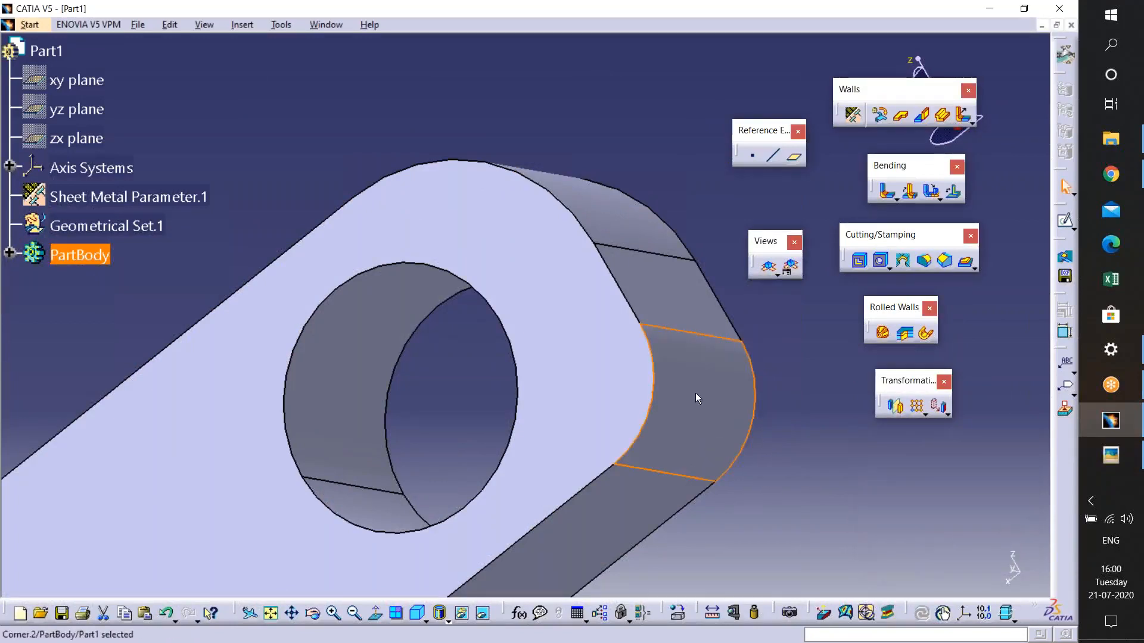
# - Edit the tab corner rounding and set its radius to 3 mm
pyautogui.moveTo(667, 333); pyautogui.dragTo(565, 286, button='middle')
pyautogui.doubleClick(548, 264)
pyautogui.write('3')
pyautogui.press('Return')
# - Rotate the bracket and compare it with the reference image
pyautogui.moveTo(539, 469); pyautogui.dragTo(639, 640, button='middle')
pyautogui.moveTo(610, 412); pyautogui.dragTo(655, 263, button='middle')
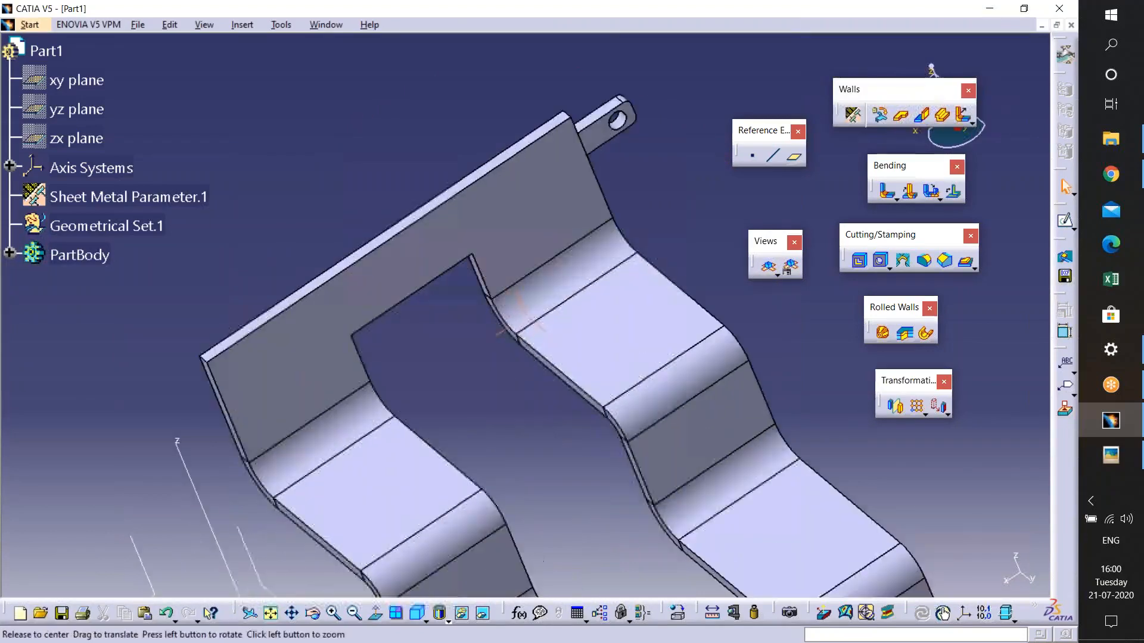
pyautogui.moveTo(544, 562); pyautogui.dragTo(633, 240, button='middle')
pyautogui.moveTo(539, 394); pyautogui.dragTo(527, 268, button='middle')
pyautogui.click(1110, 455)
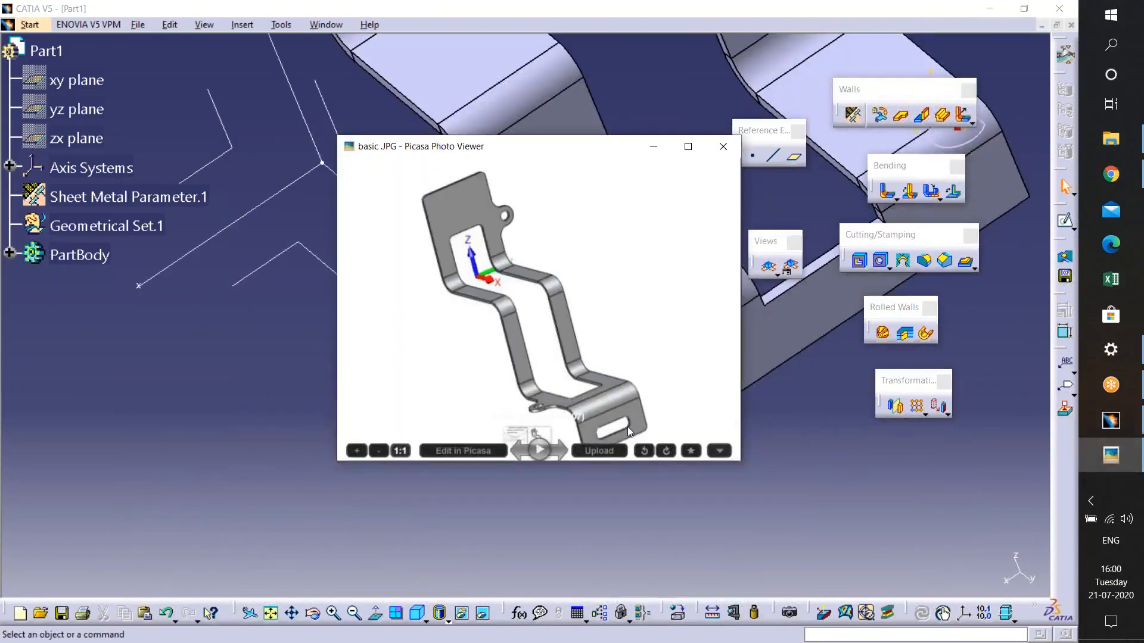
pyautogui.click(656, 147)
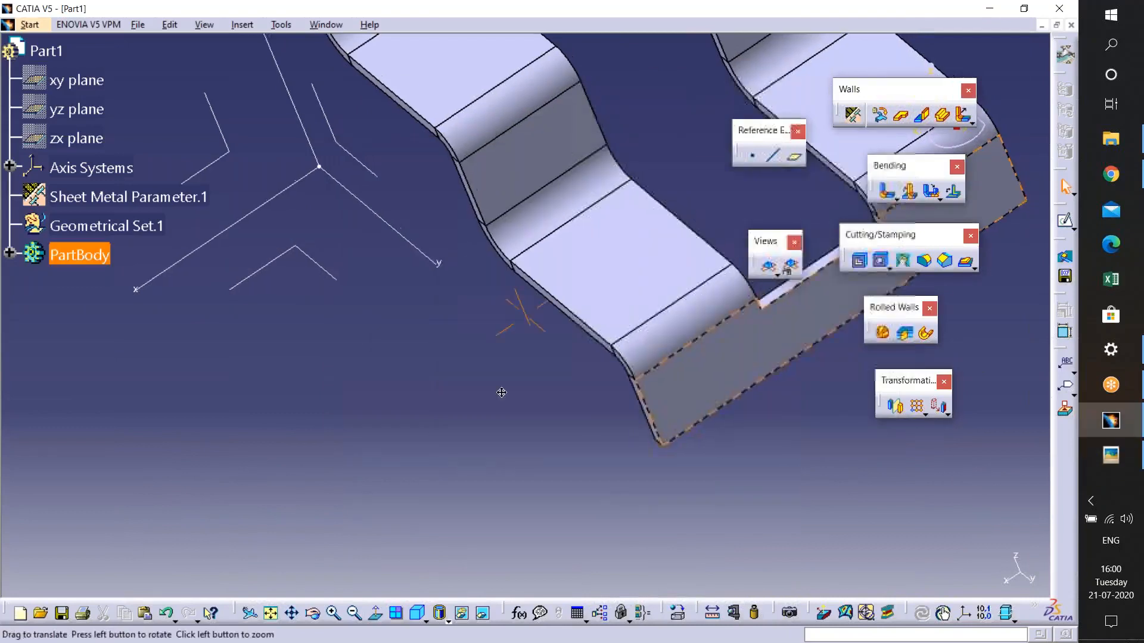
# - Start a new sketch on the lower end wall of the bracket
pyautogui.moveTo(873, 283); pyautogui.dragTo(607, 330, button='middle')
pyautogui.click(609, 334)
pyautogui.click(1064, 220)
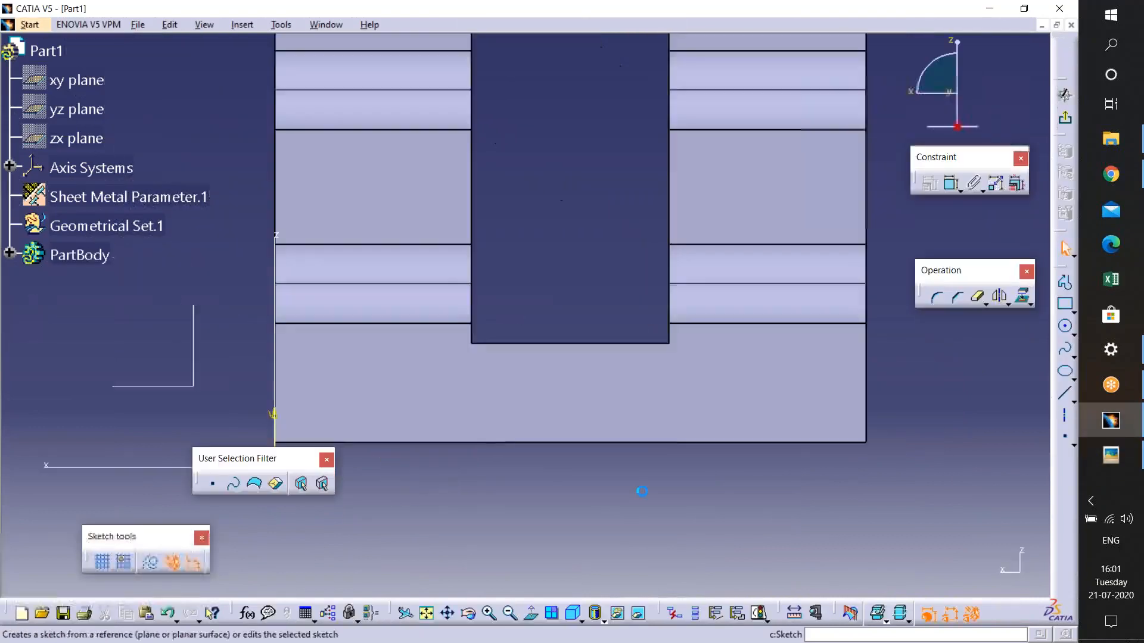
pyautogui.moveTo(668, 504)
pyautogui.mouseDown(button='middle')
pyautogui.moveTo(667, 448)
pyautogui.moveTo(681, 493)
pyautogui.mouseUp(button='middle')
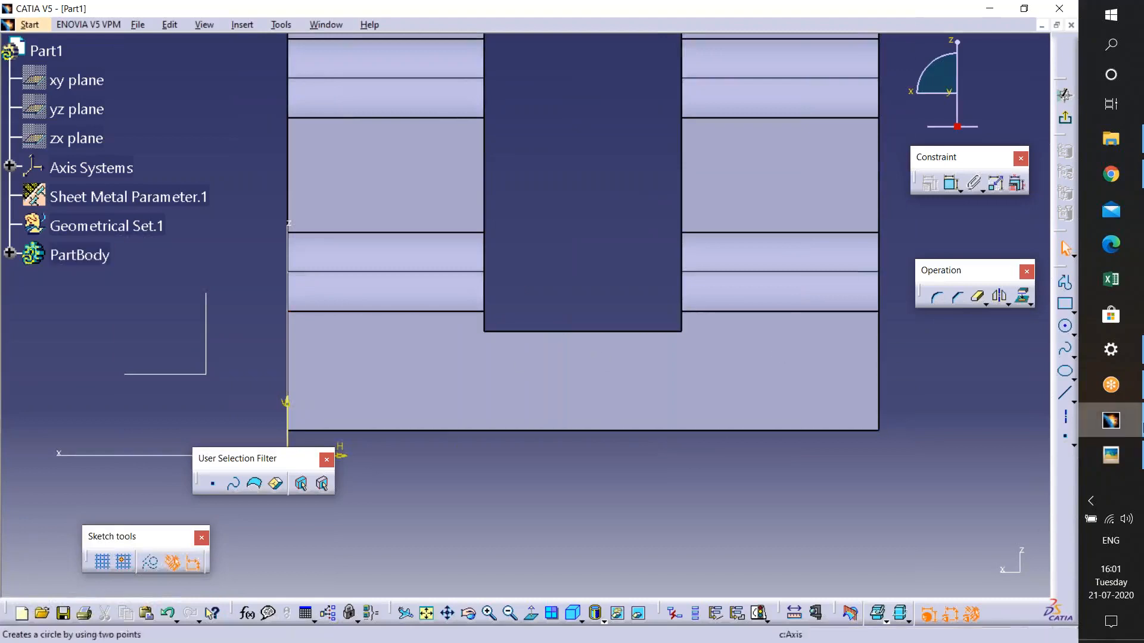
pyautogui.click(1110, 455)
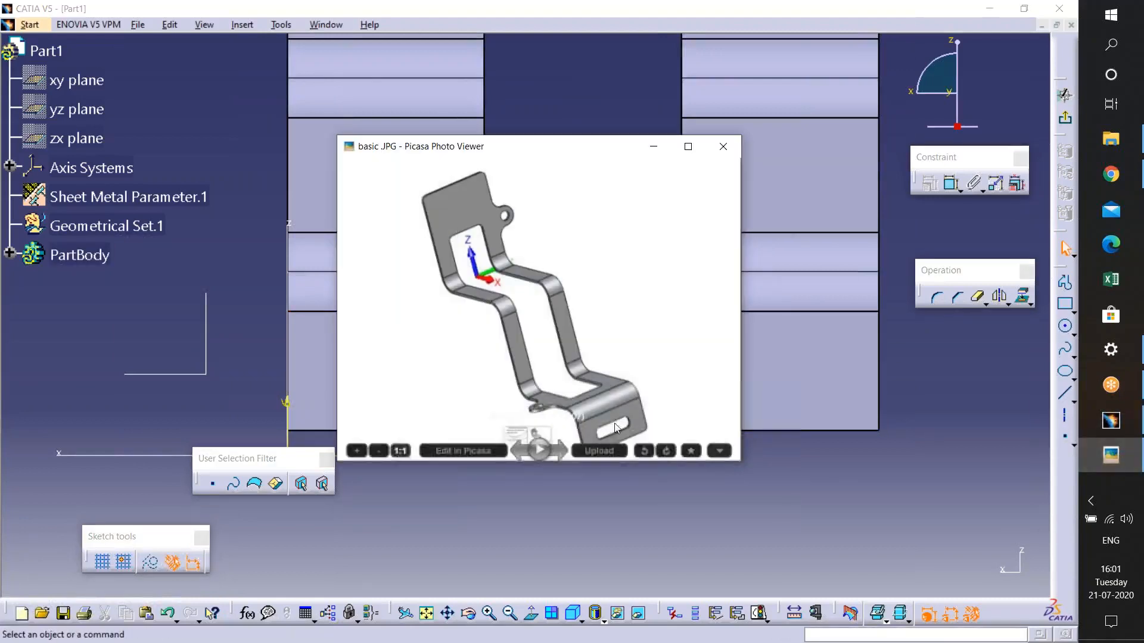
pyautogui.click(654, 147)
pyautogui.click(1073, 336)
pyautogui.click(1070, 370)
pyautogui.click(1074, 313)
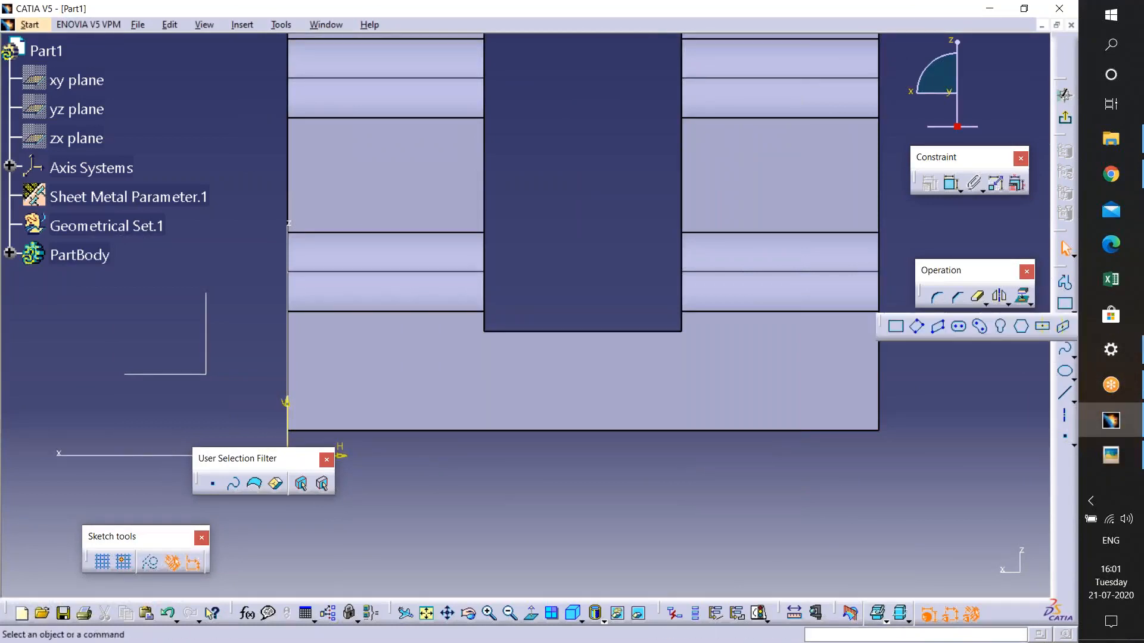
pyautogui.click(959, 326)
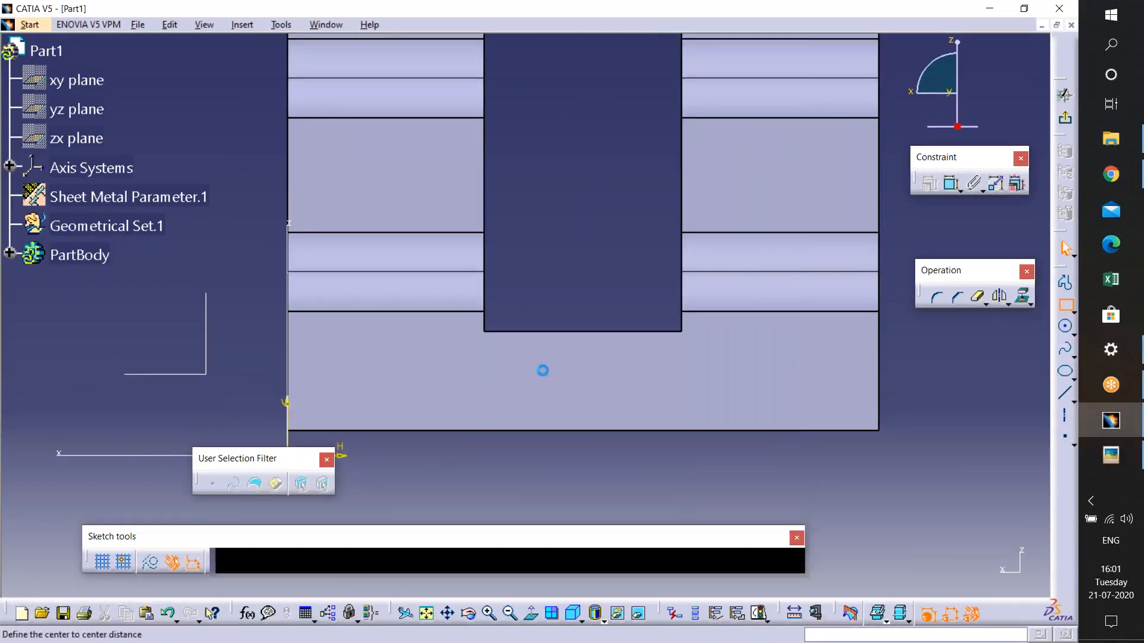
pyautogui.click(435, 376)
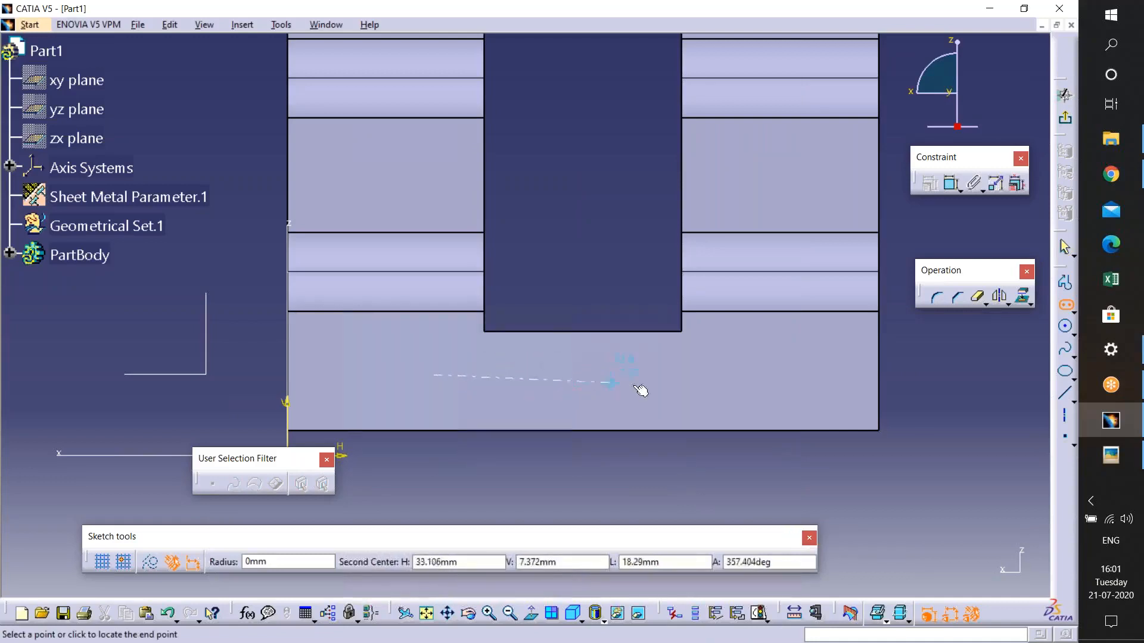
pyautogui.click(728, 376)
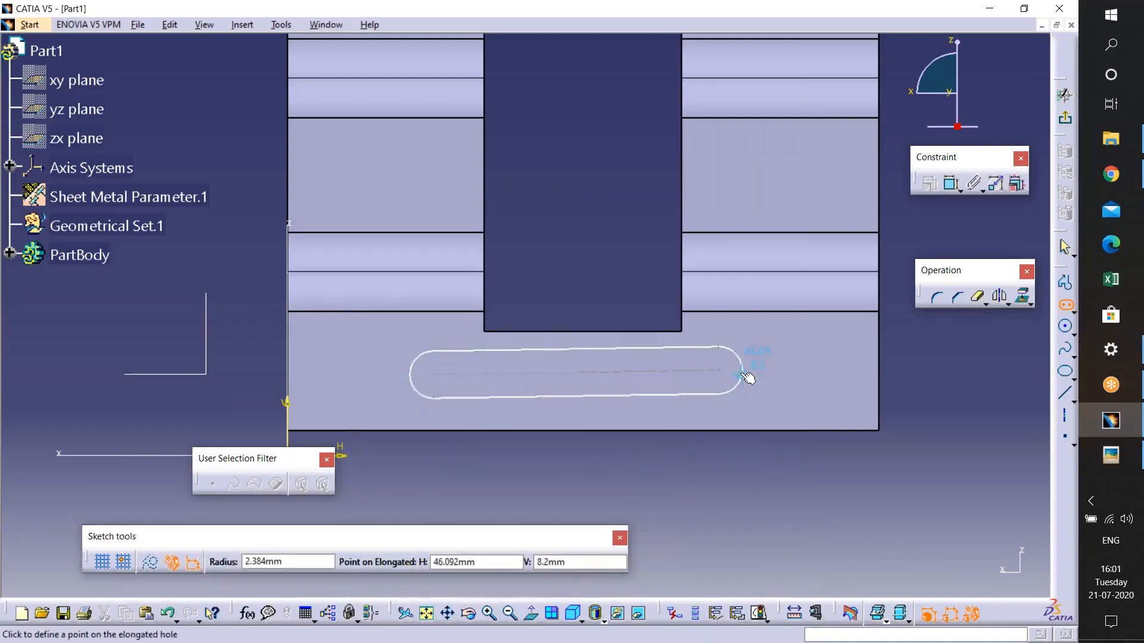
pyautogui.click(746, 376)
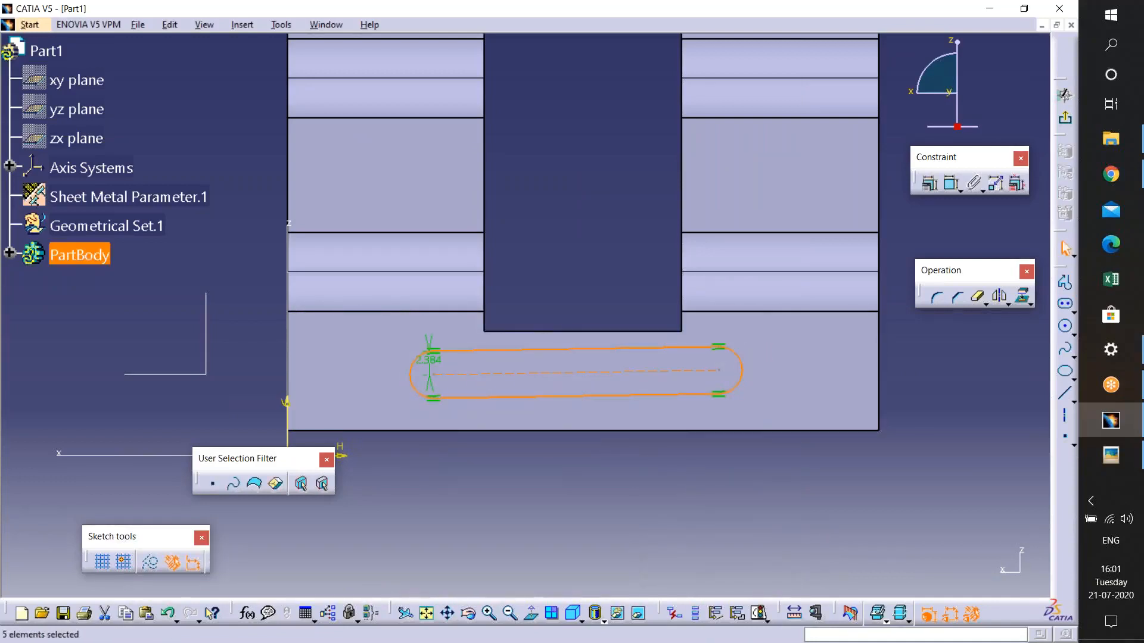
pyautogui.hotkey('ctrl', 'z')
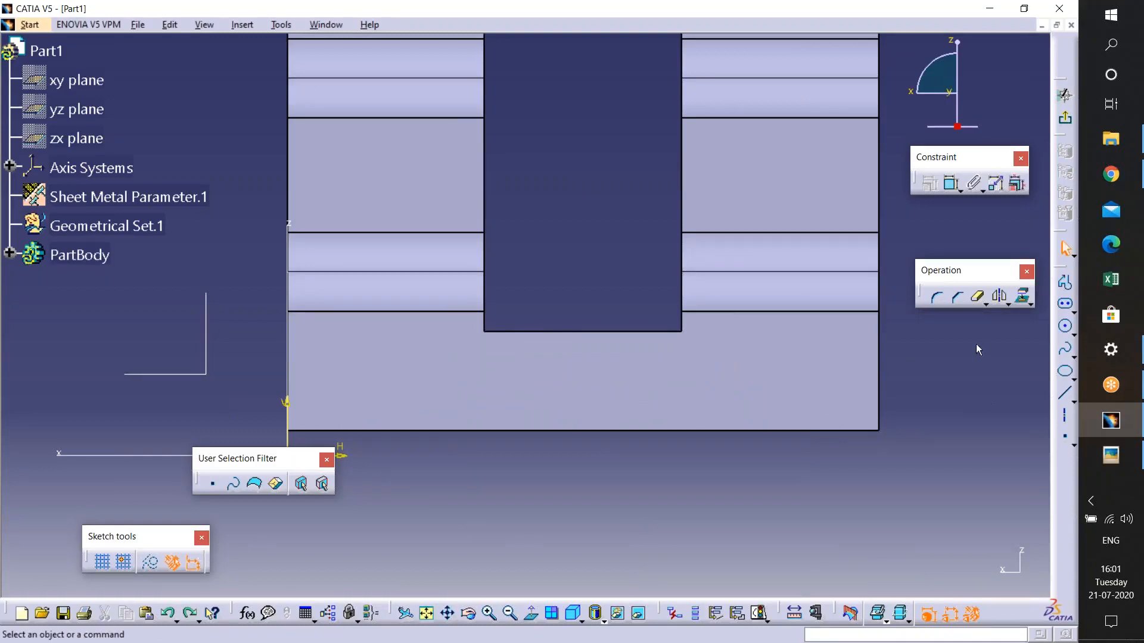
# - Sketch a horizontal elongated hole about 24 mm between centres with about 2.2 mm radius on the lower end wall
pyautogui.click(1111, 455)
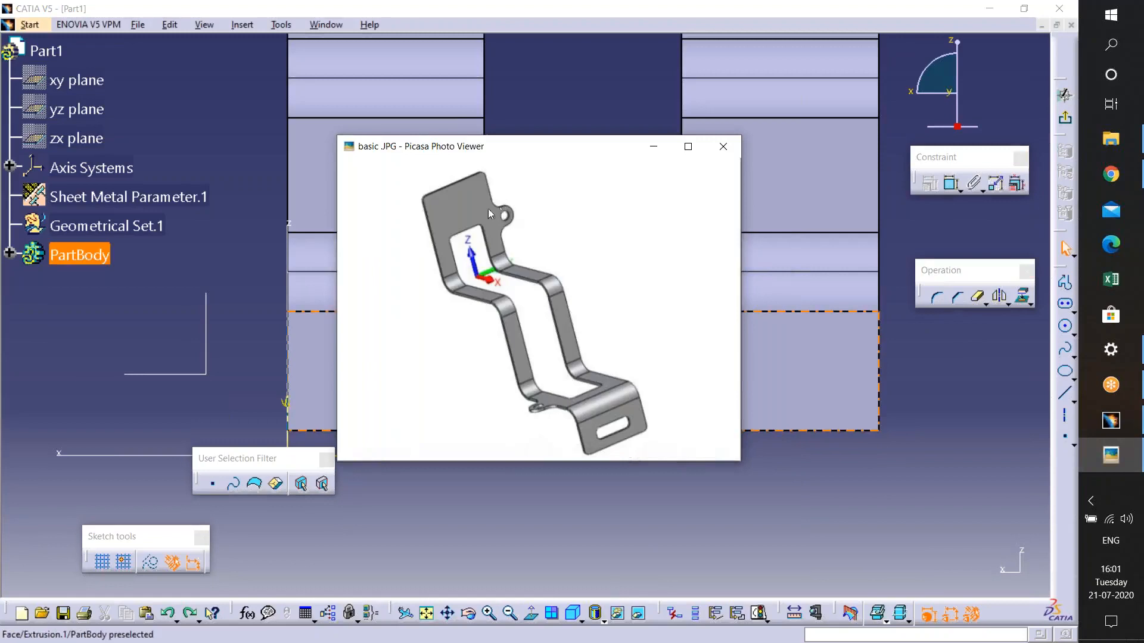
pyautogui.click(653, 146)
pyautogui.click(1065, 305)
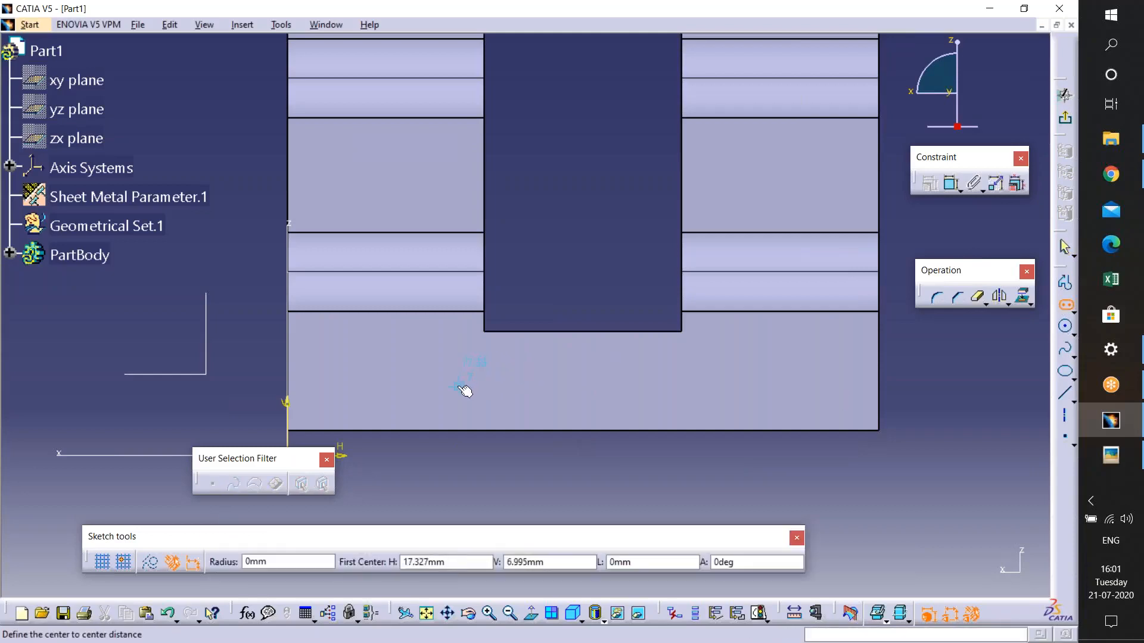
pyautogui.click(460, 387)
pyautogui.click(697, 387)
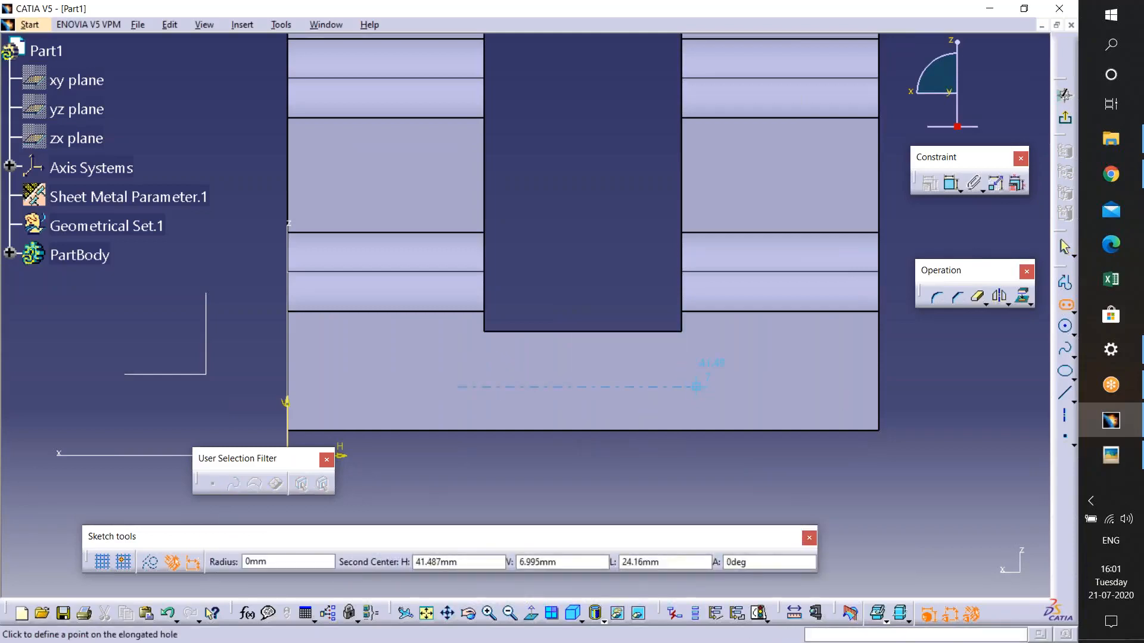
pyautogui.click(718, 386)
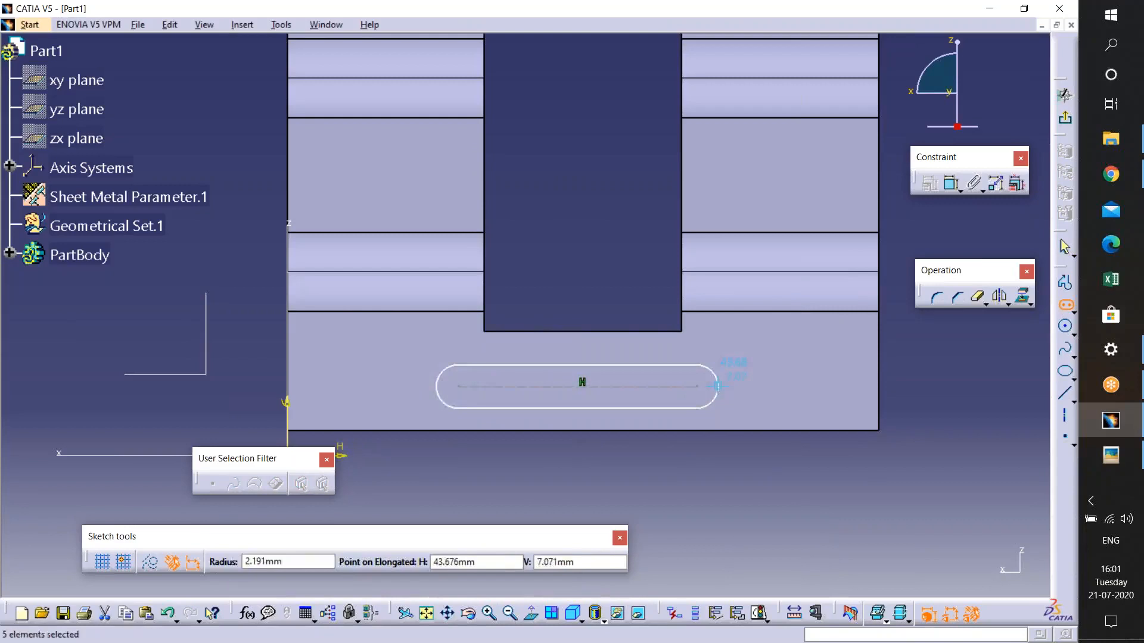
pyautogui.click(1111, 455)
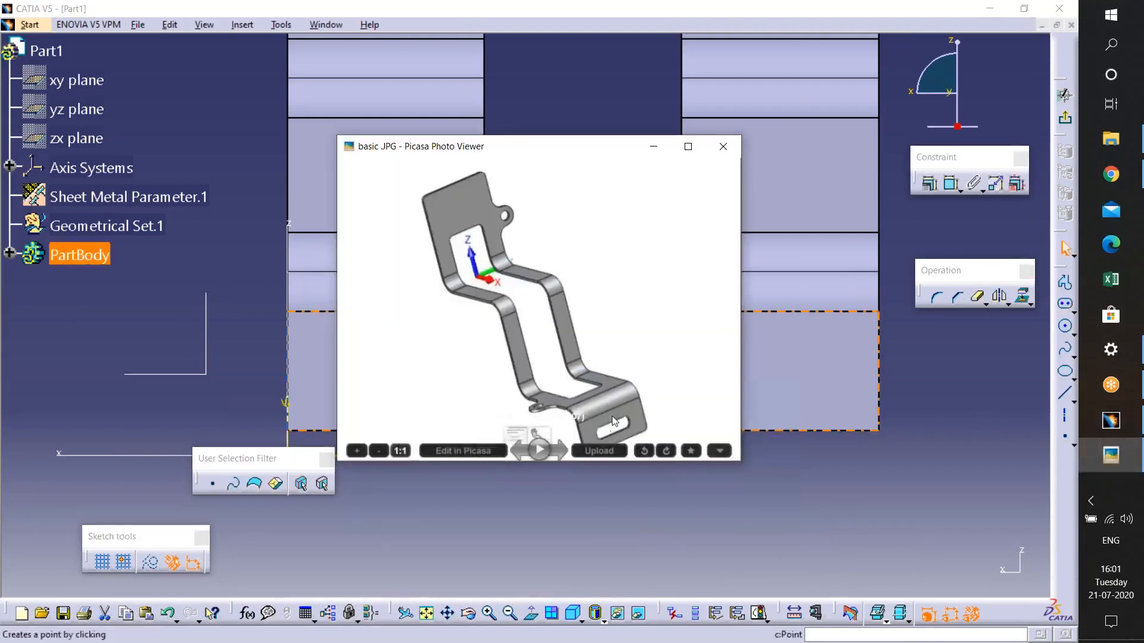
pyautogui.click(654, 146)
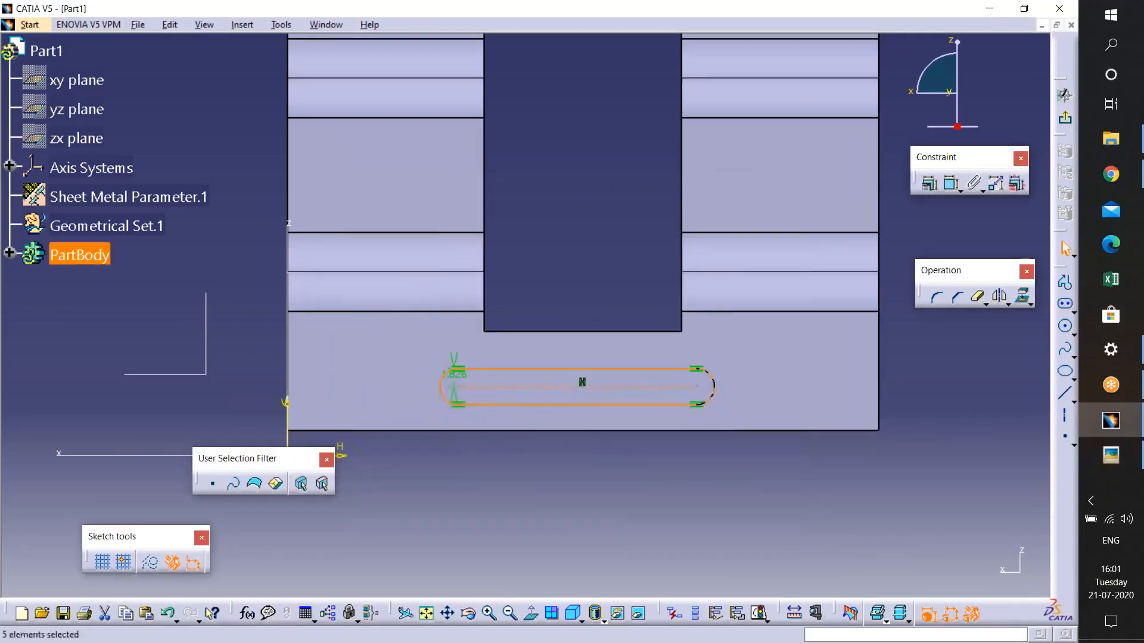
# - Exit the sketch and cut the slot through the lower end wall with a Cutout set to Up to next
pyautogui.click(1064, 119)
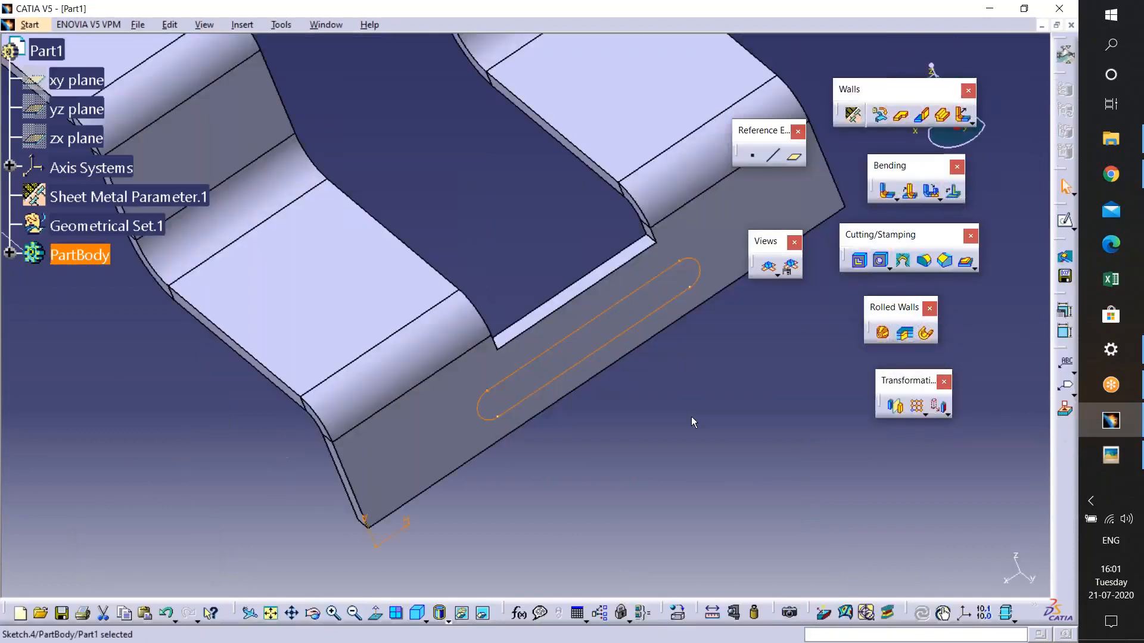
pyautogui.moveTo(648, 381); pyautogui.dragTo(688, 423, button='middle')
pyautogui.click(858, 266)
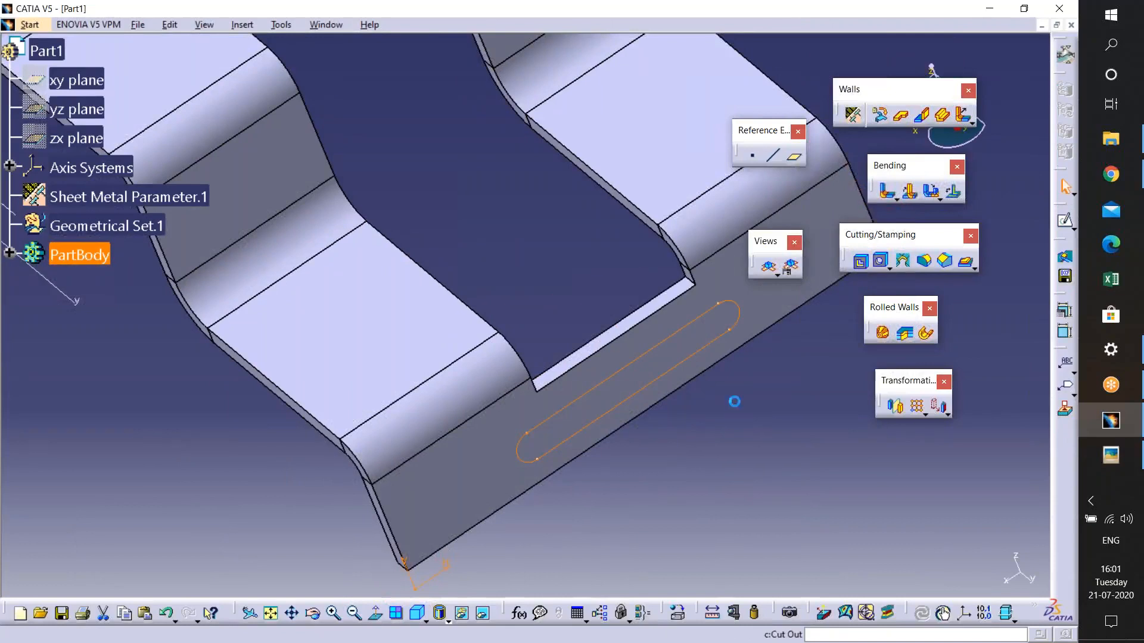
pyautogui.click(904, 575)
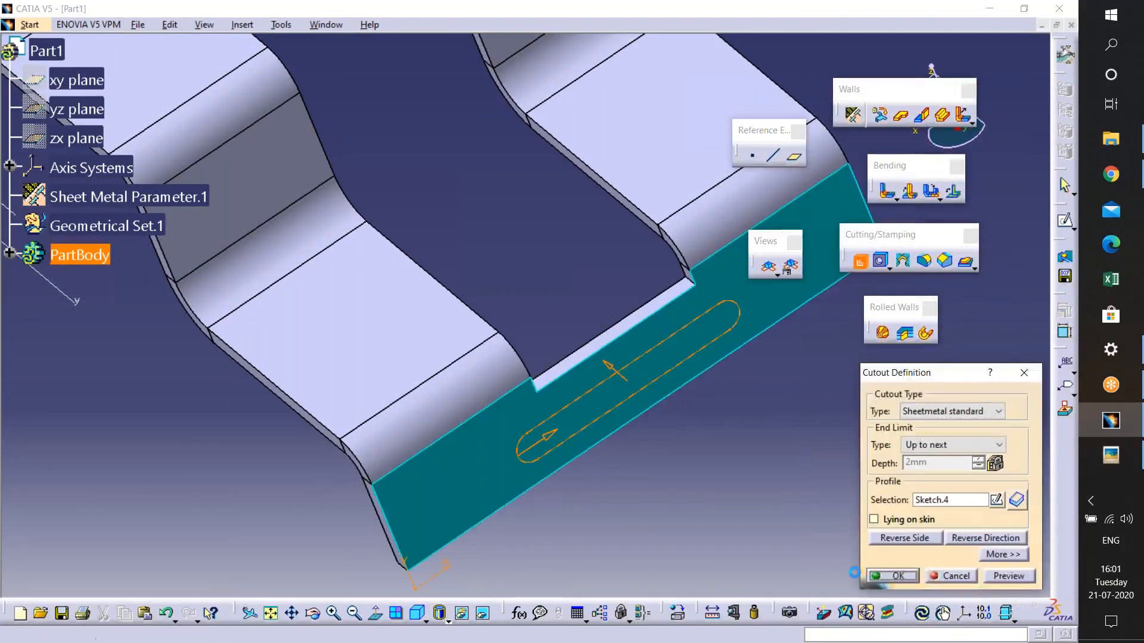
# - Apply the Aluminium material from the default material catalog to the part body
pyautogui.moveTo(701, 436); pyautogui.dragTo(694, 512, button='middle')
pyautogui.moveTo(554, 334); pyautogui.dragTo(566, 256, button='middle')
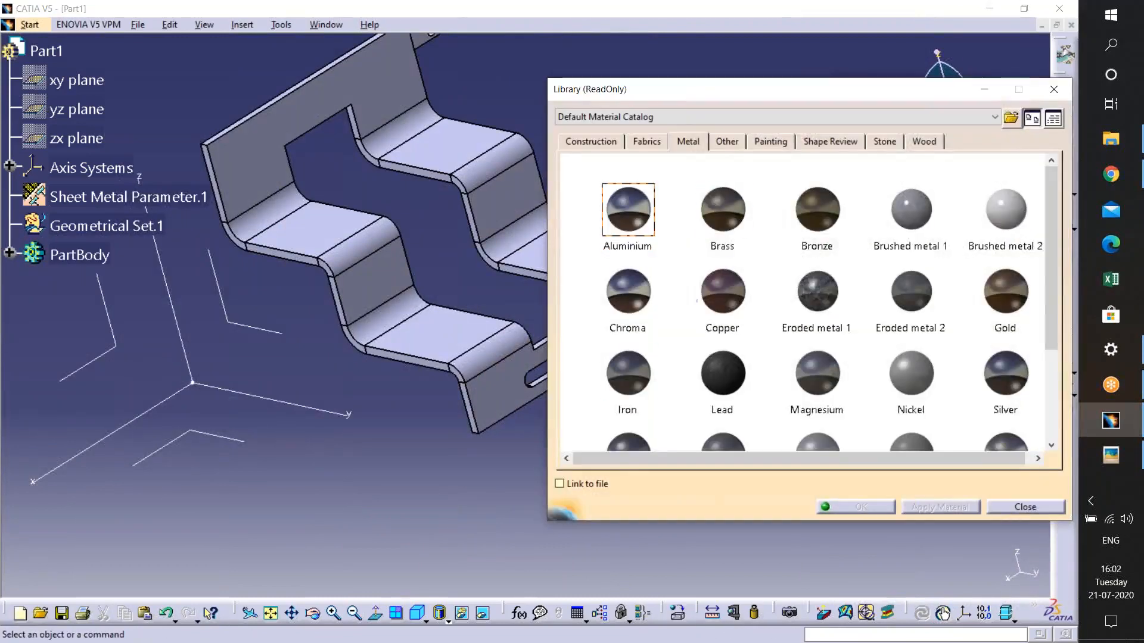
pyautogui.click(628, 208)
pyautogui.click(300, 113)
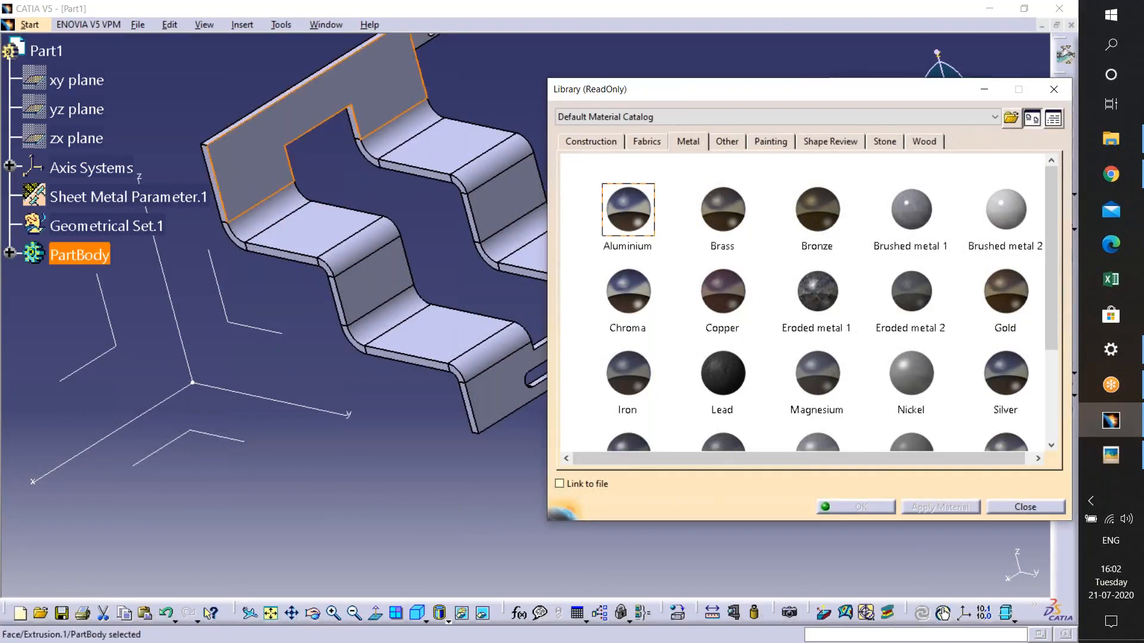
pyautogui.click(847, 507)
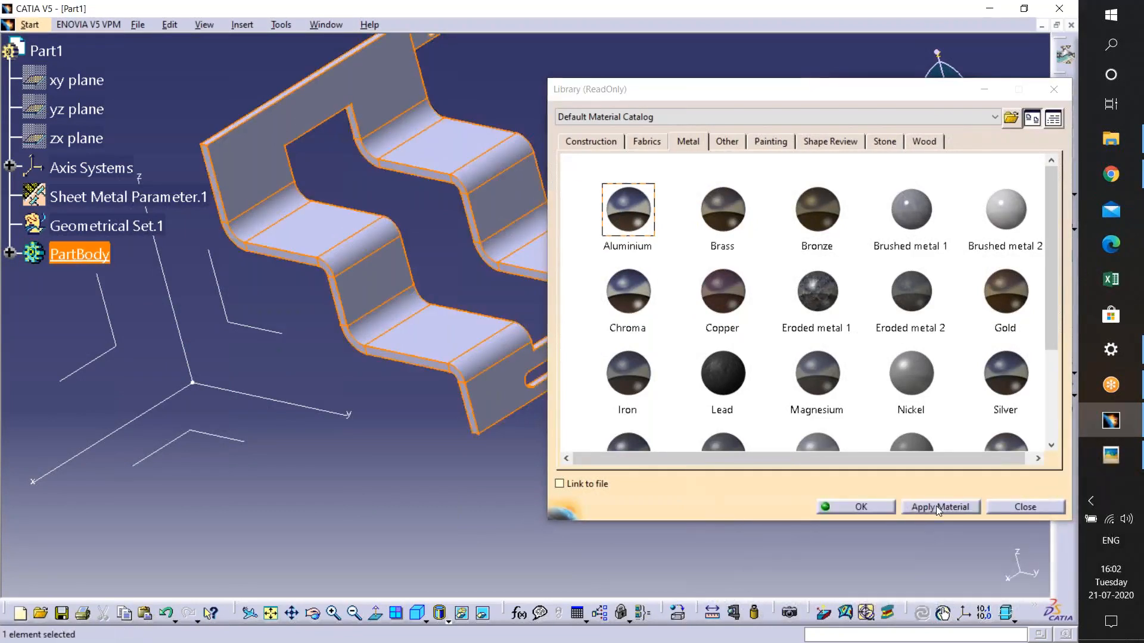
pyautogui.click(858, 507)
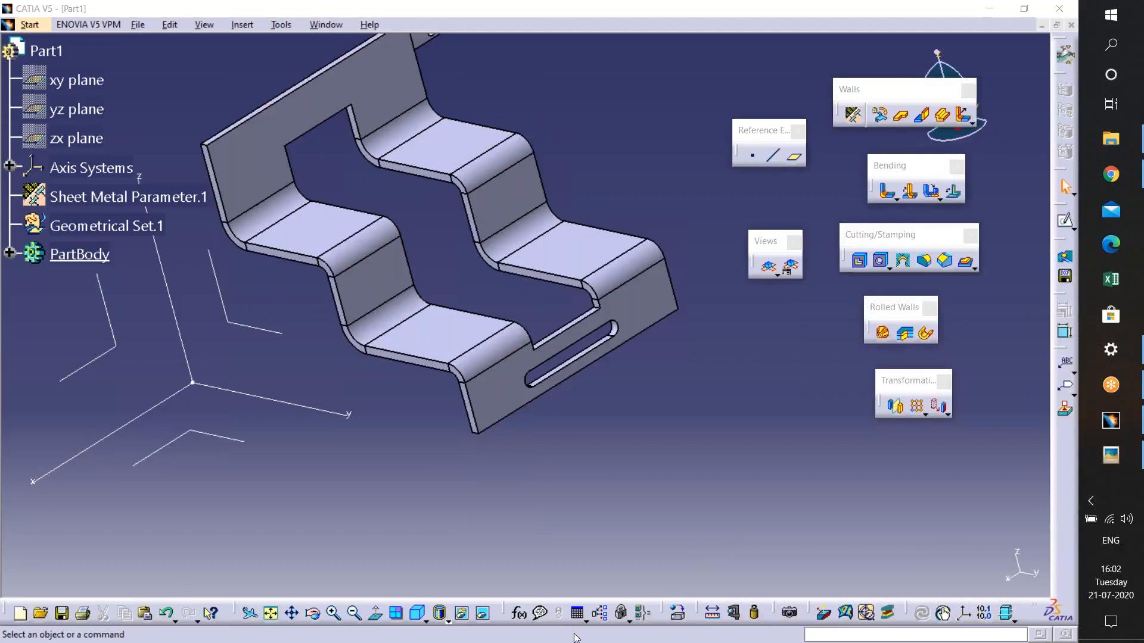
# - Switch the display to shading with material to show the aluminium finish
pyautogui.click(446, 619)
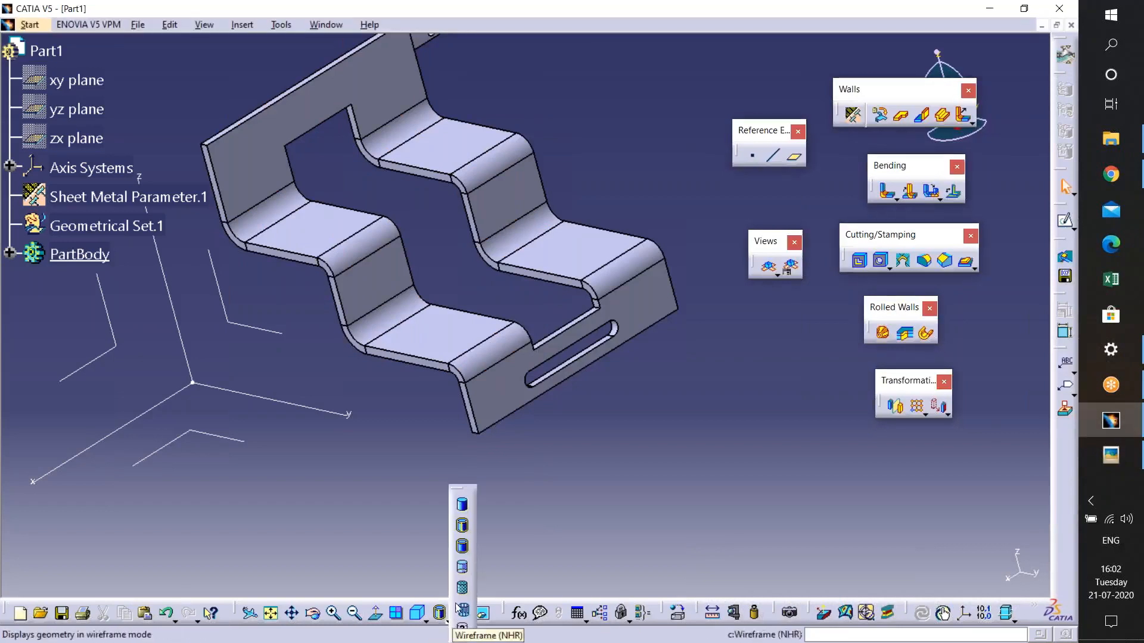
pyautogui.click(461, 588)
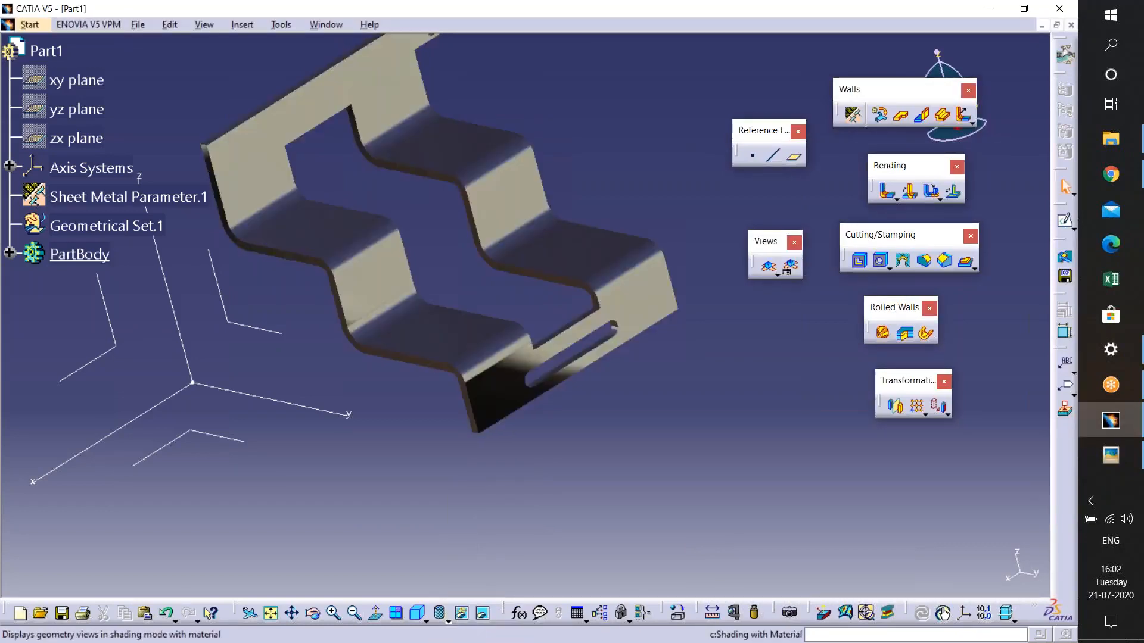
pyautogui.moveTo(532, 336); pyautogui.dragTo(566, 512, button='middle')
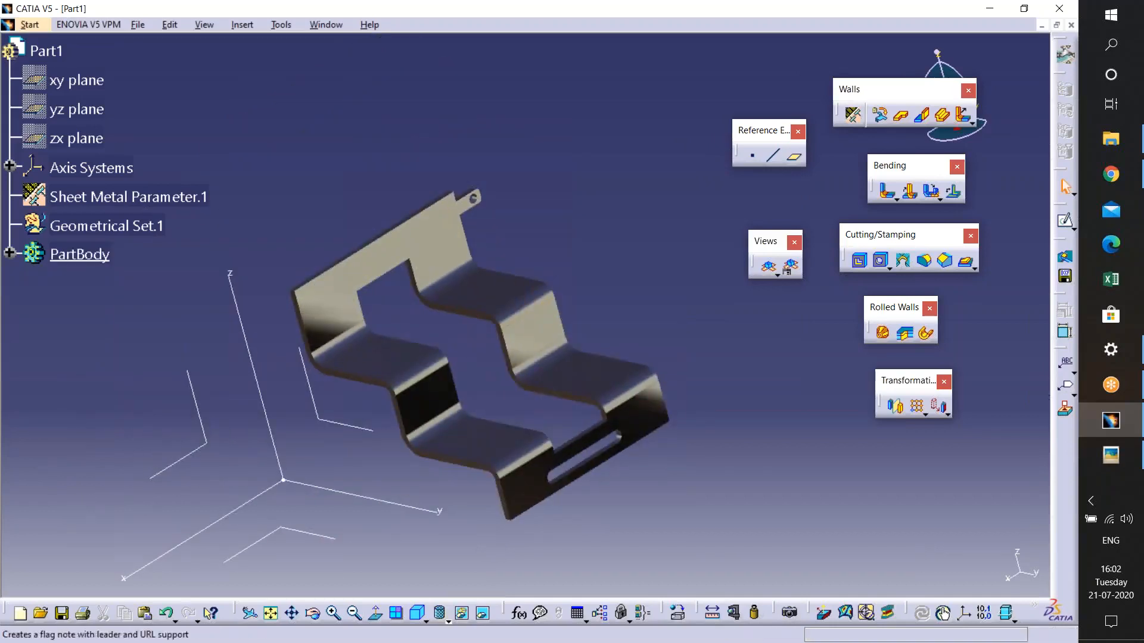
# - Compare the finished bracket with the reference image
pyautogui.click(1094, 443)
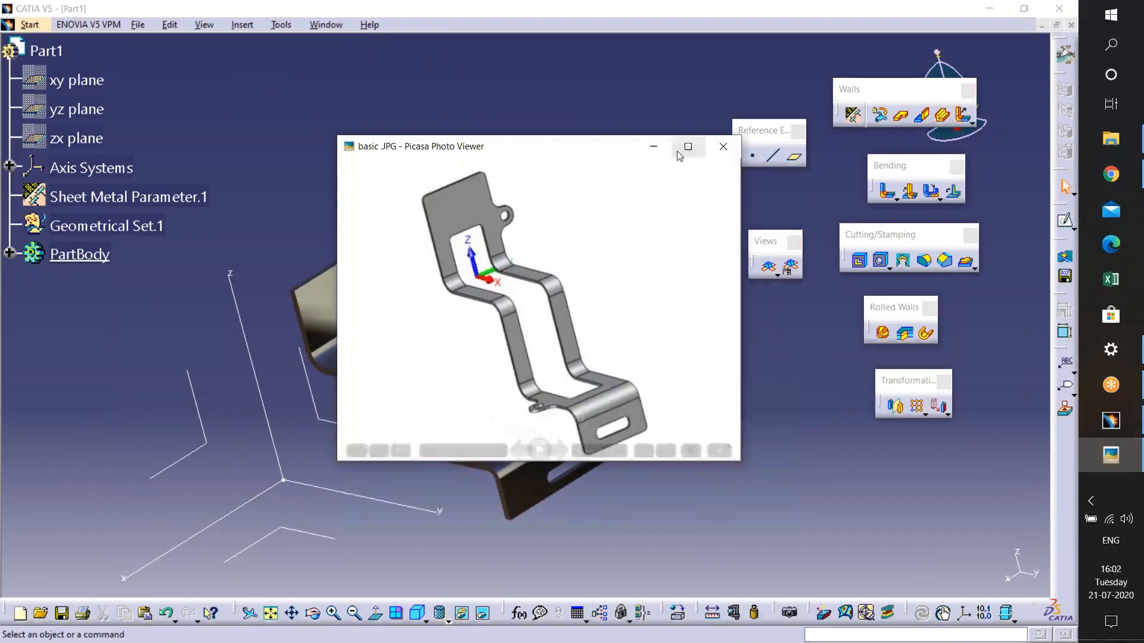
pyautogui.click(653, 146)
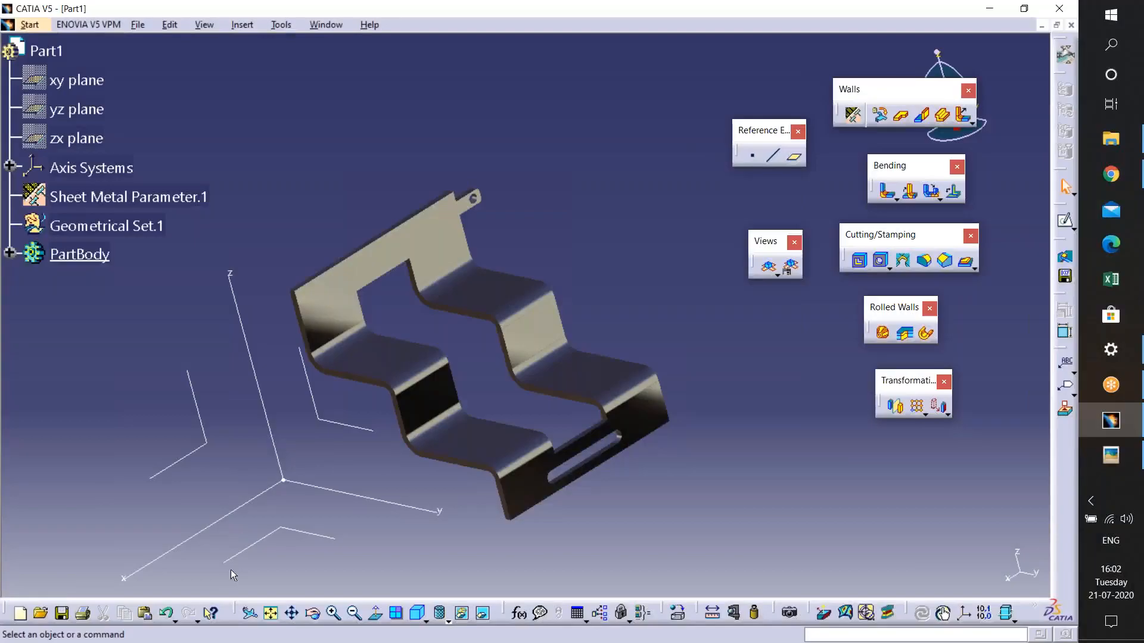
pyautogui.click(47, 615)
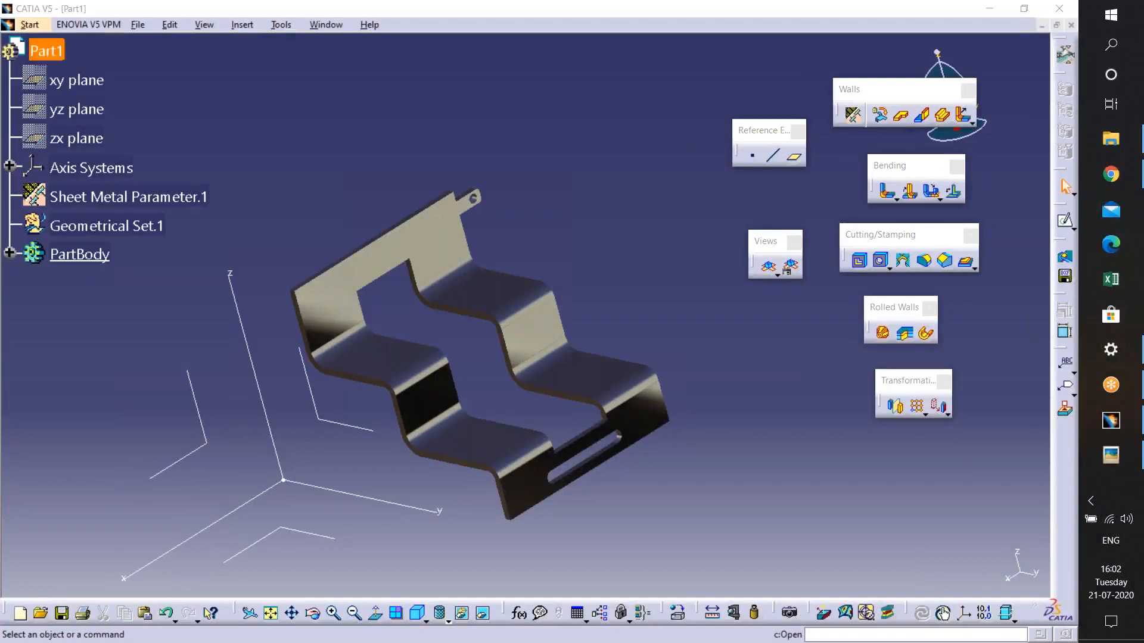